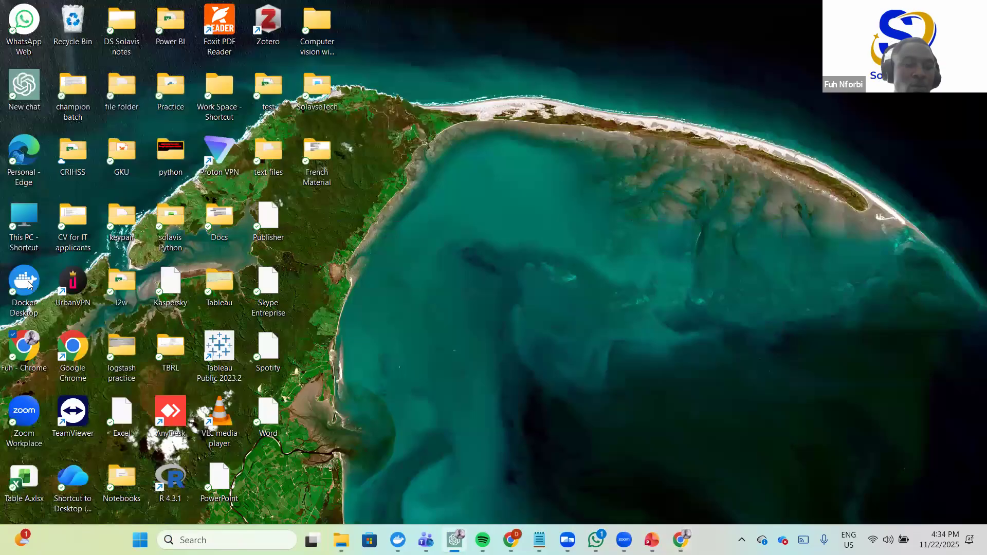
- Launch Docker Desktop, start the silly_goldstine container and open its 5678:5678 port in the browser
left_click(29, 283)
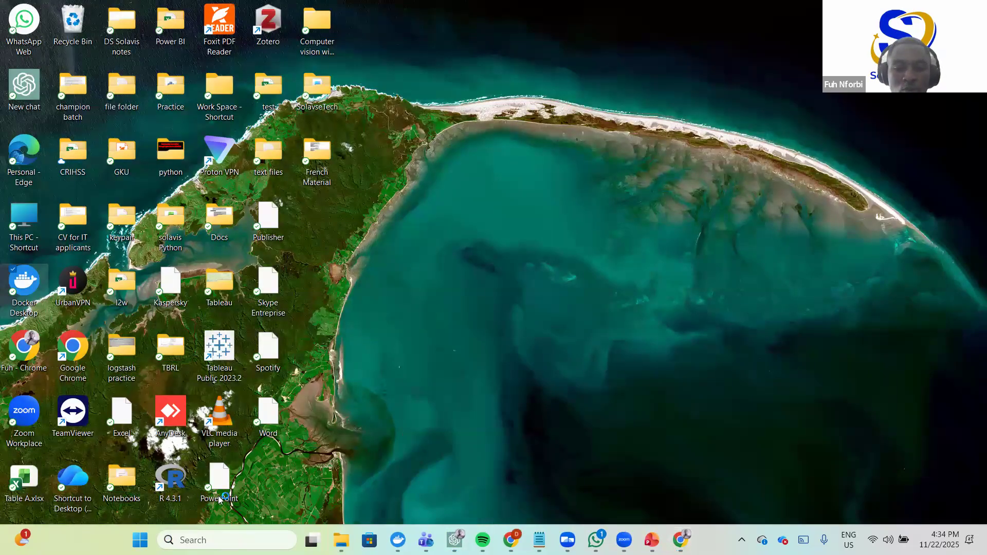
left_click(394, 537)
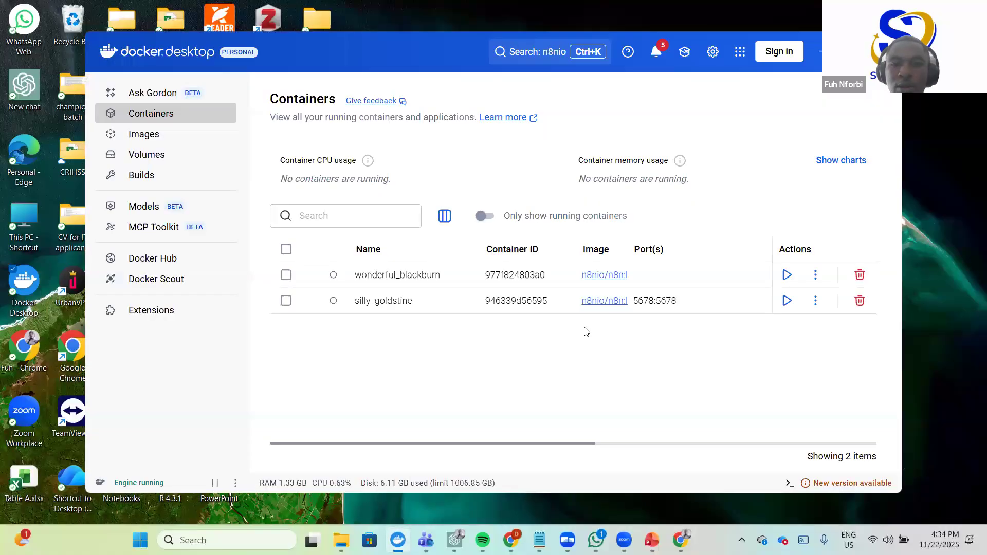
left_click(787, 306)
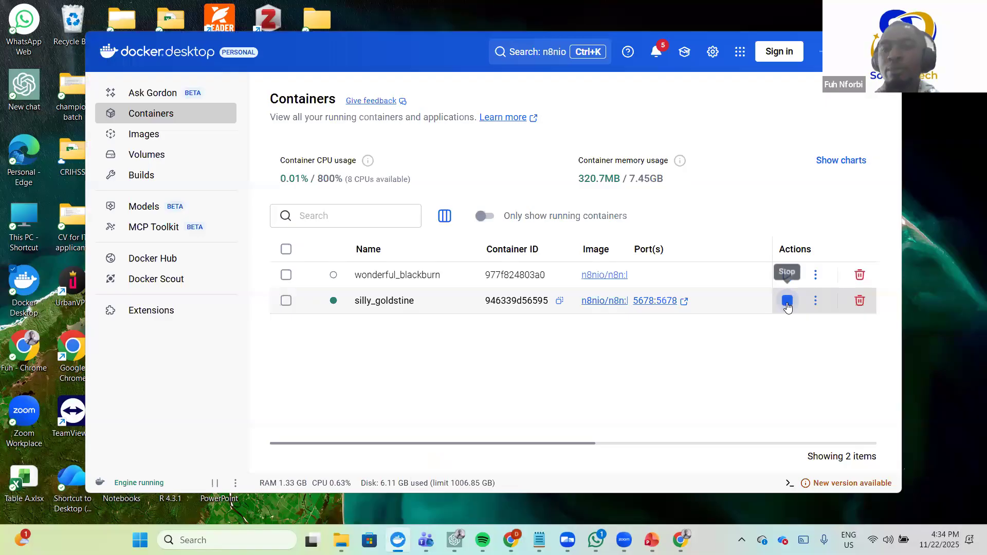
left_click(684, 302)
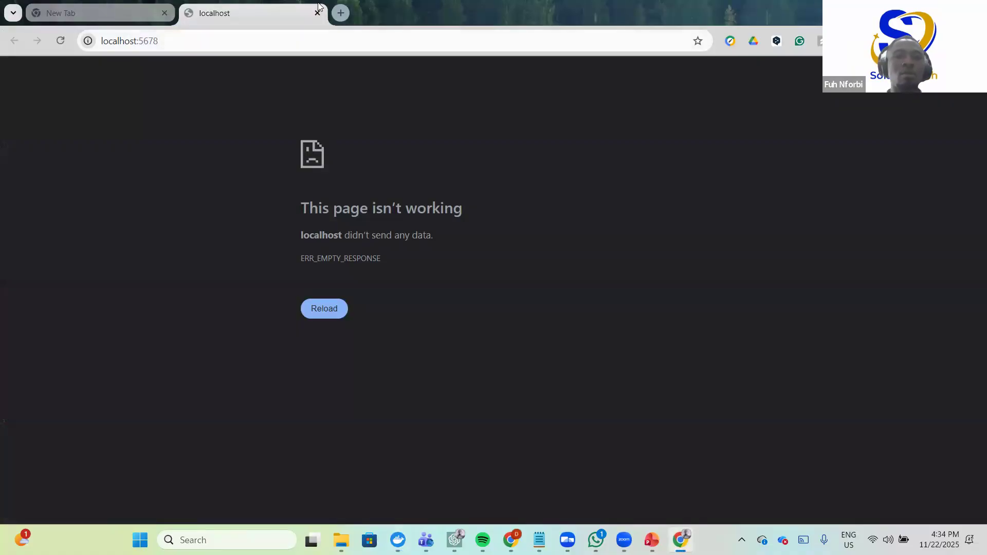
- Retry localhost:5678 by reopening the tab and the port link, then reloading until the n8n Overview appears
key("ctrl+w")
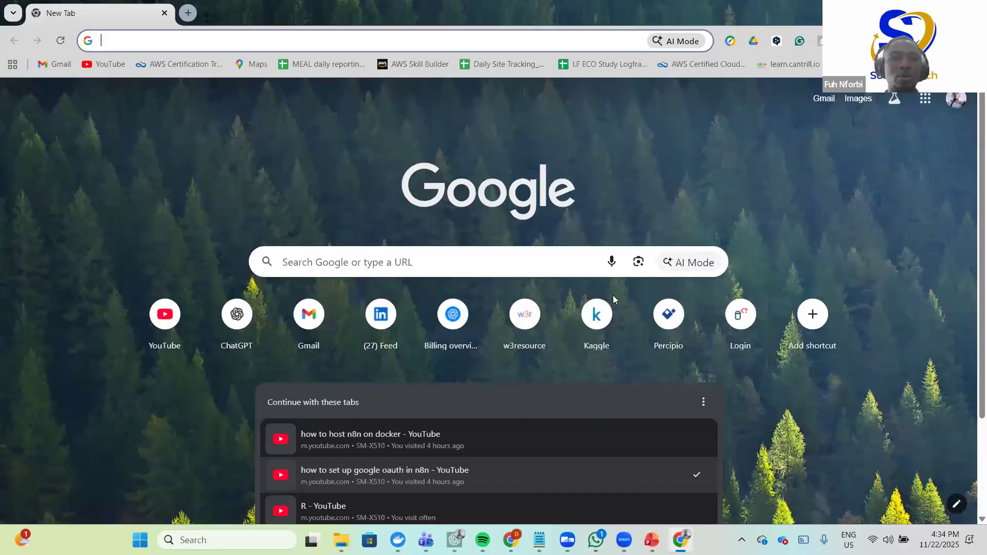
key("ctrl+shift+t")
left_click(62, 41)
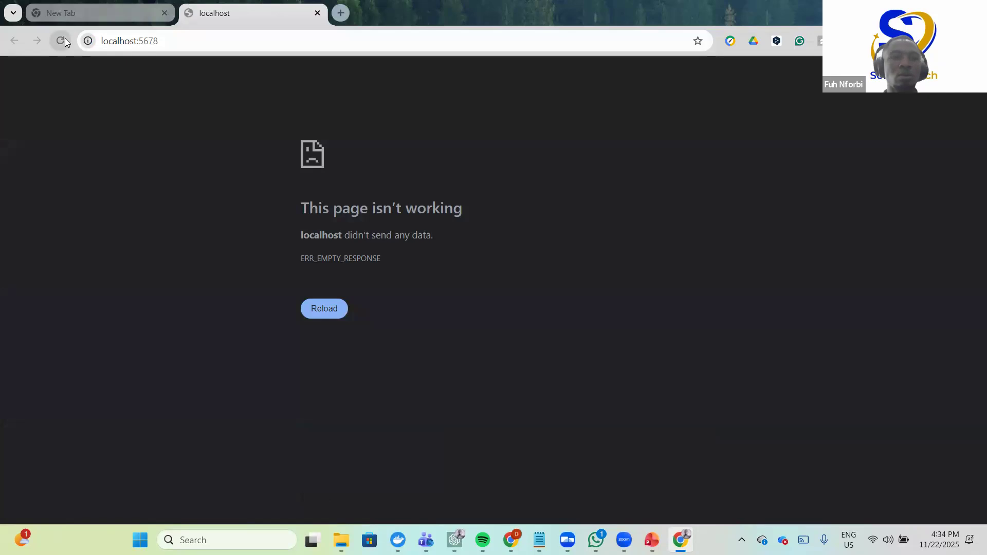
left_click(318, 13)
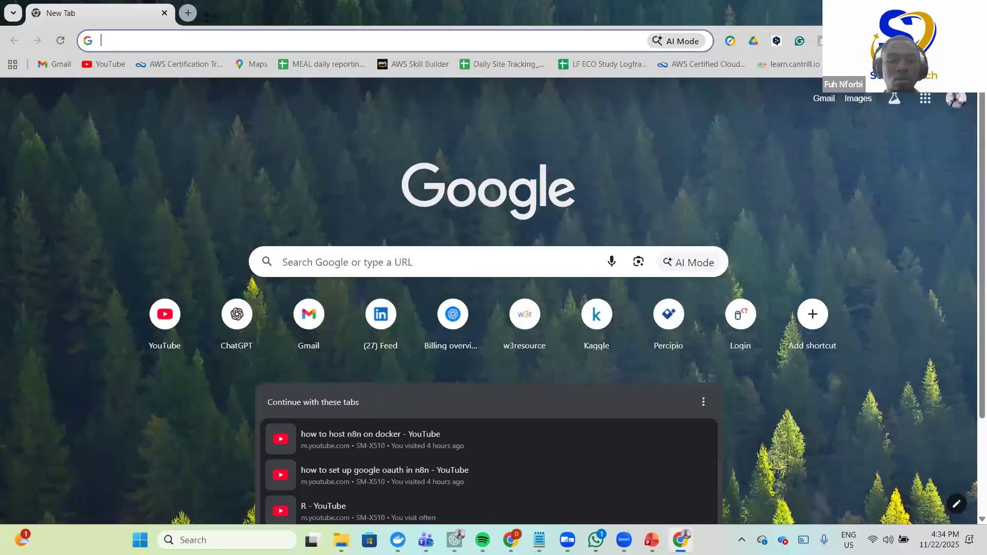
left_click(398, 540)
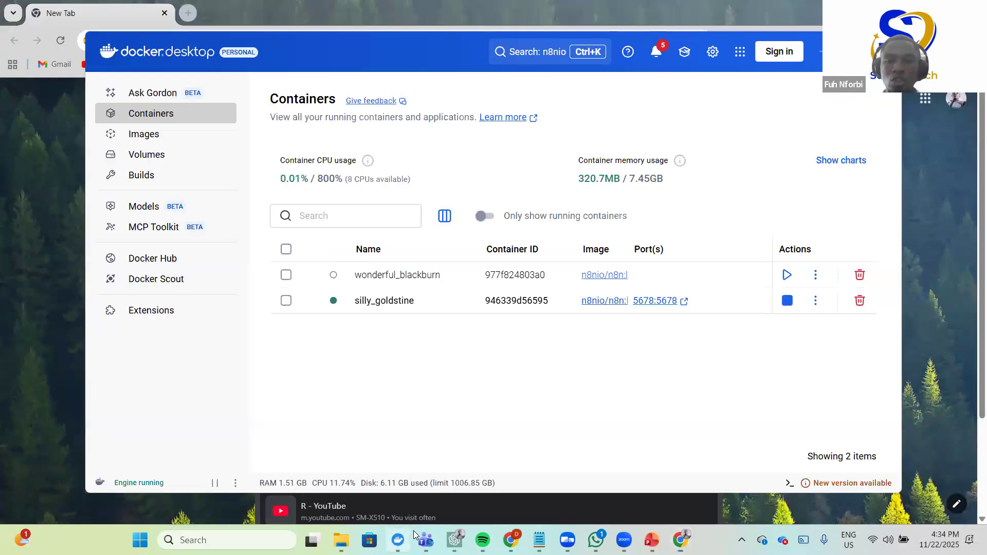
left_click(686, 301)
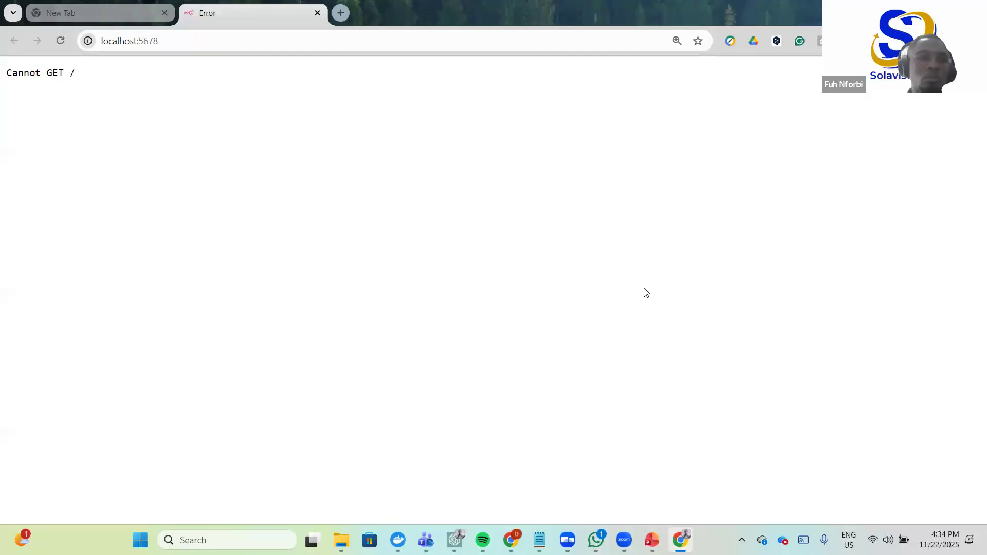
left_click(61, 41)
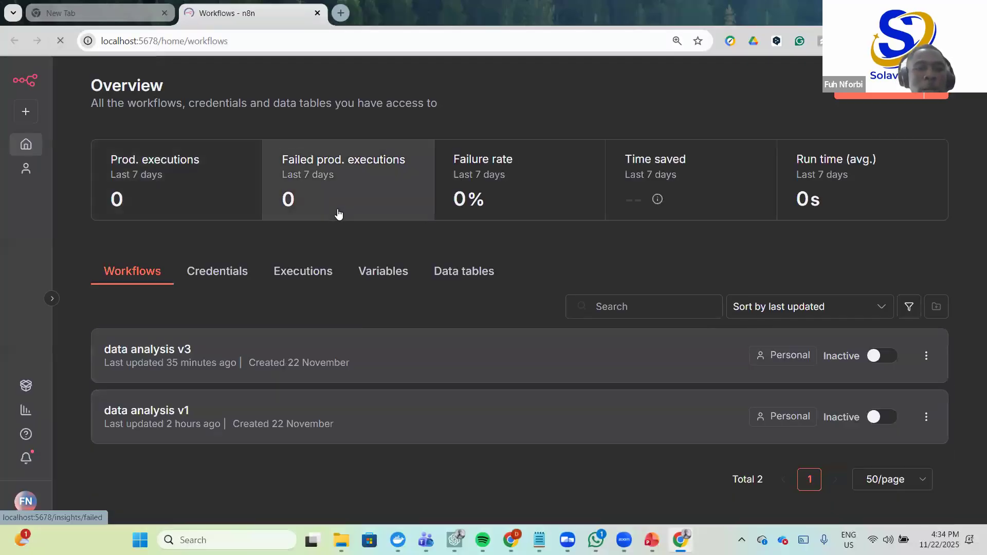
- Open the data analysis v3 workflow and circle the chat trigger and AI Agent nodes
left_click(157, 350)
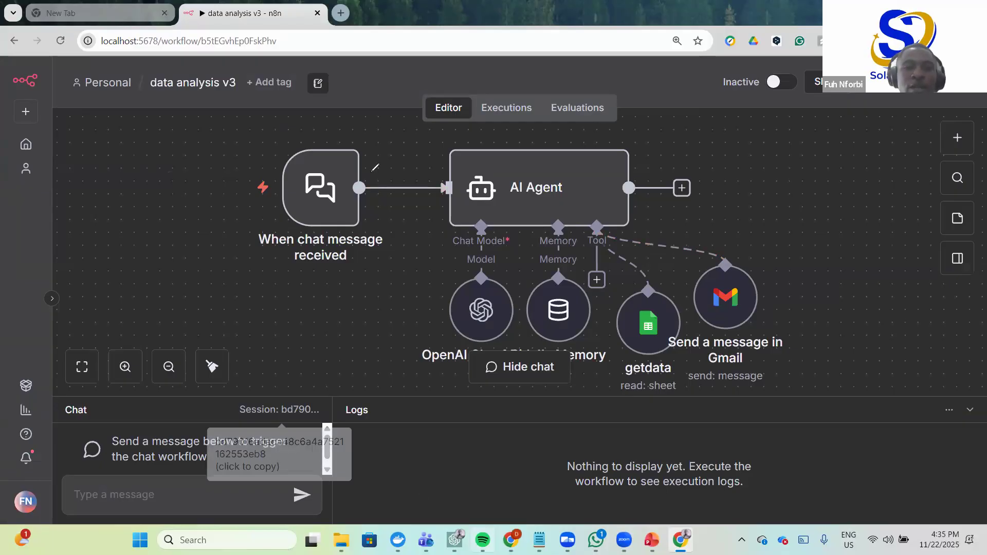
left_click_drag(377, 170, 233, 201)
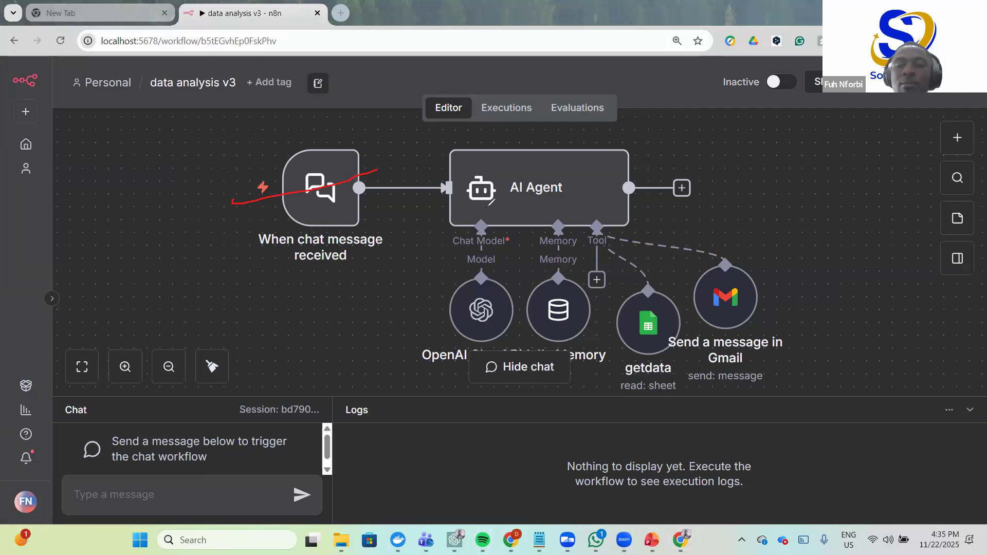
mouse_move(635, 147)
left_mouse_down()
mouse_move(410, 159)
mouse_move(425, 210)
left_mouse_up()
mouse_move(539, 222)
left_mouse_down()
mouse_move(614, 212)
mouse_move(627, 157)
left_mouse_up()
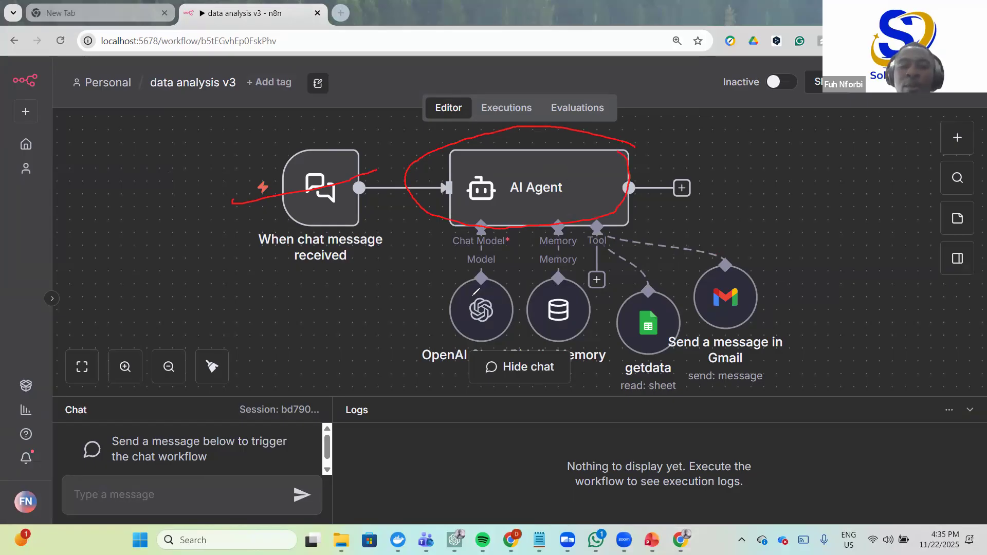
- Mark the OpenAI chat model node and note Gemini and a second alternative model beside it
mouse_move(488, 271)
left_mouse_down()
mouse_move(430, 332)
mouse_move(492, 301)
left_mouse_up()
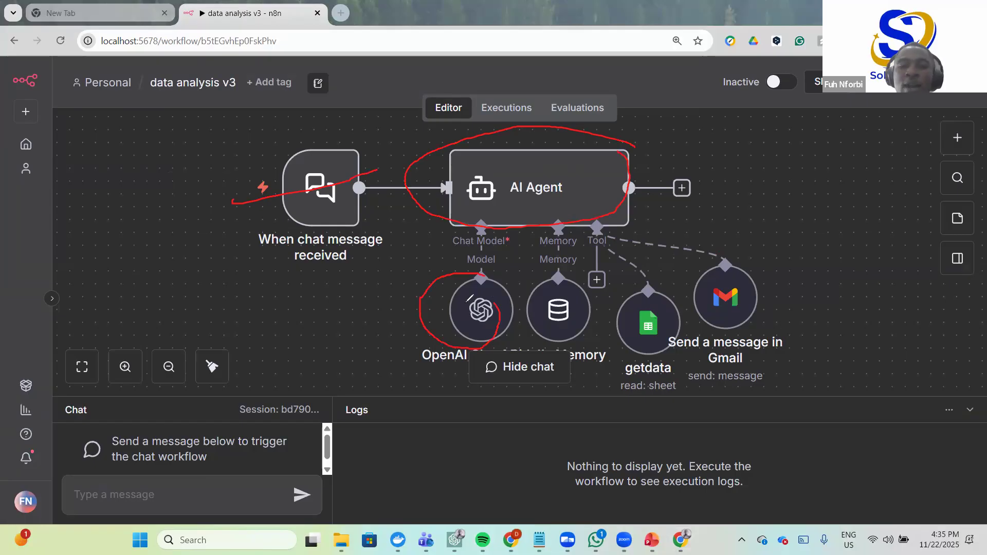
left_click_drag(413, 310, 336, 311)
mouse_move(246, 296)
left_mouse_down()
mouse_move(251, 307)
mouse_move(276, 290)
mouse_move(315, 296)
left_mouse_up()
left_click_drag(319, 304, 355, 288)
left_click_drag(417, 321, 375, 341)
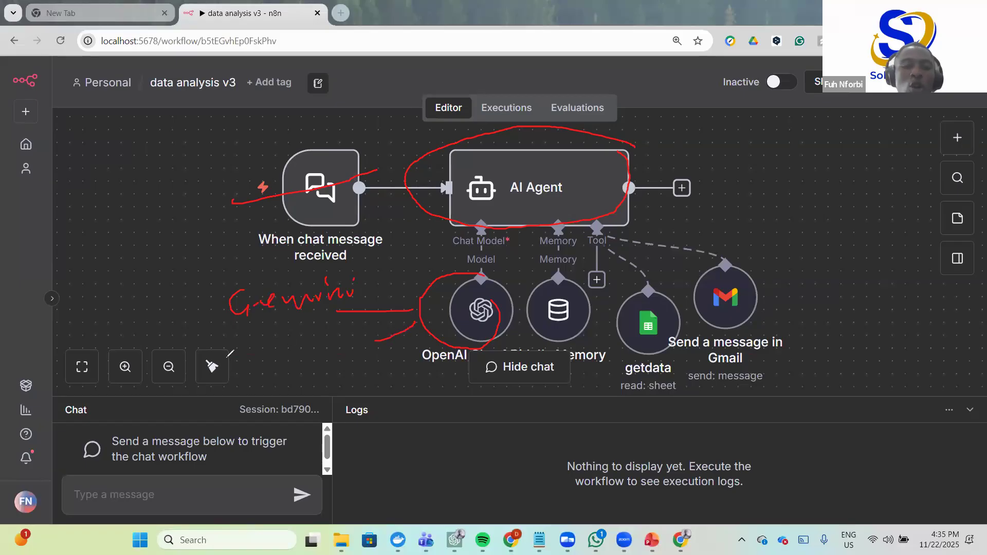
mouse_move(263, 335)
left_mouse_down()
mouse_move(257, 371)
mouse_move(311, 353)
mouse_move(335, 329)
mouse_move(341, 354)
left_mouse_up()
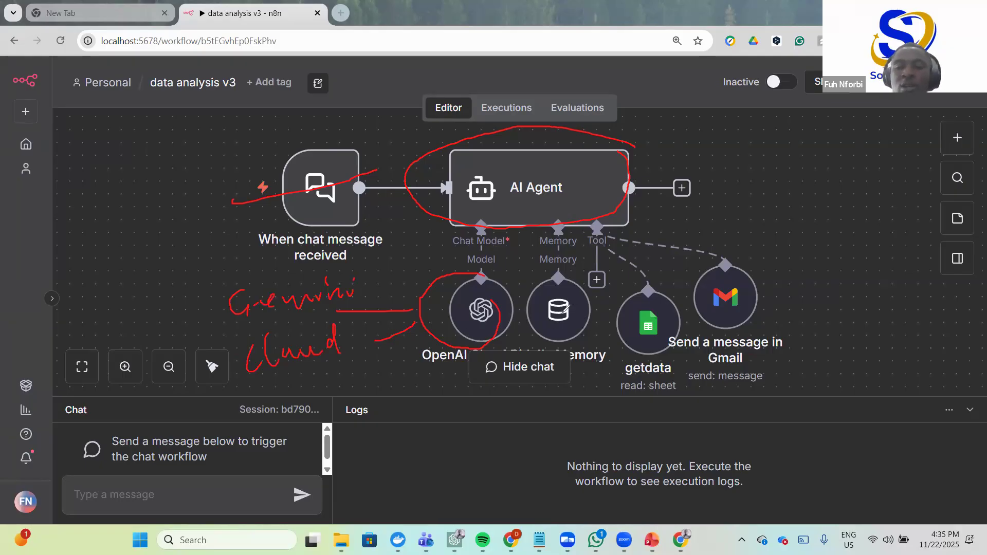
- Circle the memory, getdata sheet and Gmail send-message tools, then clear all annotations
left_click_drag(565, 284, 579, 312)
mouse_move(652, 310)
left_mouse_down()
mouse_move(661, 352)
mouse_move(642, 315)
left_mouse_up()
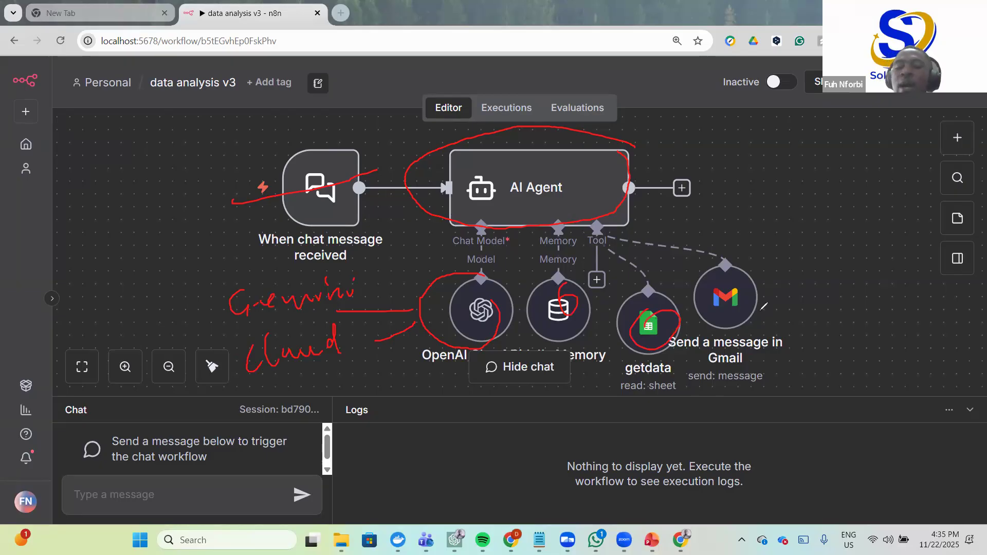
mouse_move(726, 320)
left_mouse_down()
mouse_move(745, 255)
mouse_move(664, 269)
left_mouse_up()
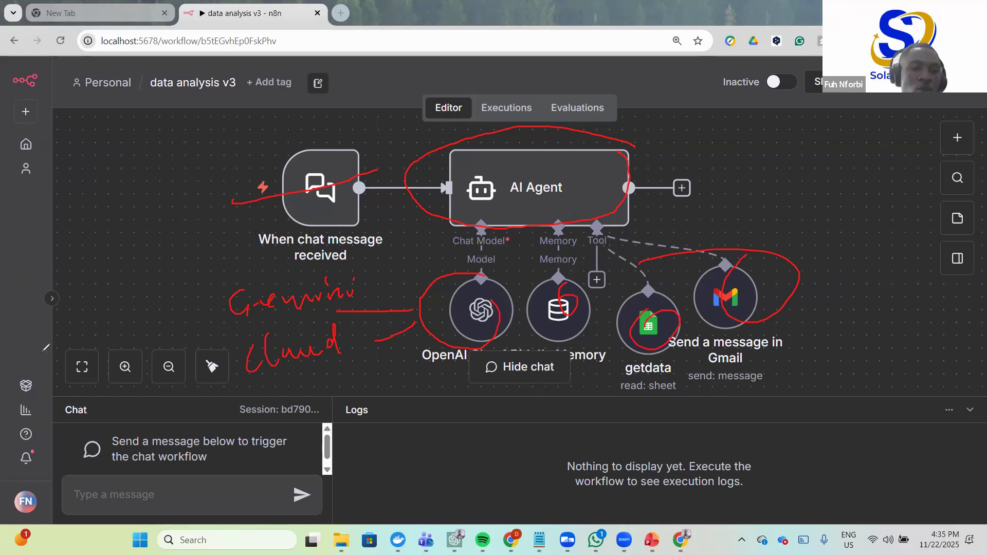
key("e")
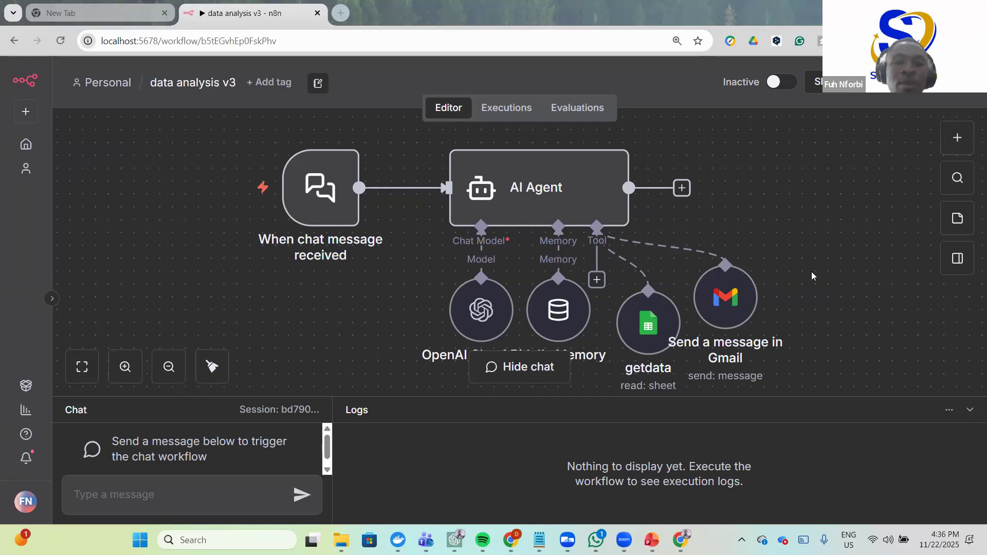
- Bring up the Notepad Steps notes on running n8n in Docker, read them, then minimize Notepad
left_click(681, 541)
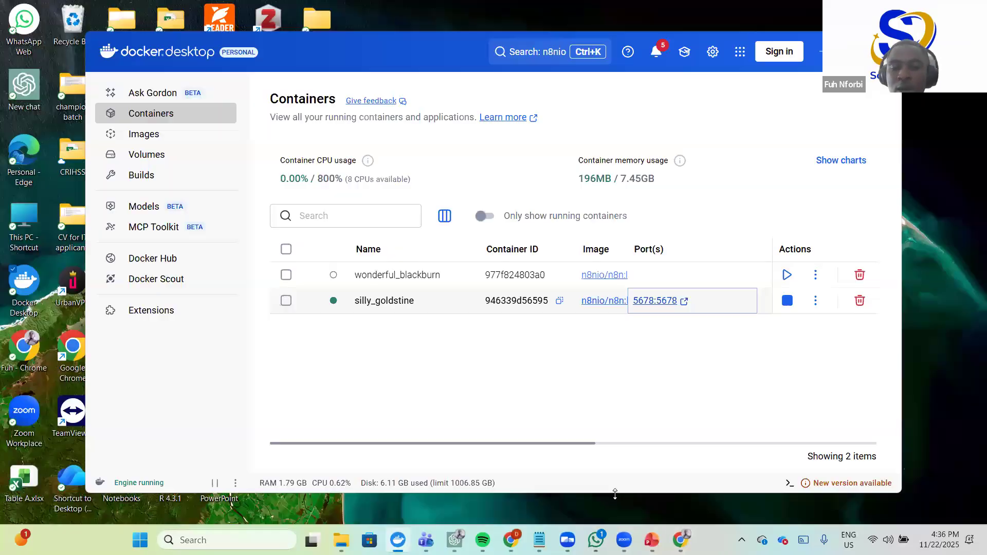
left_click(538, 539)
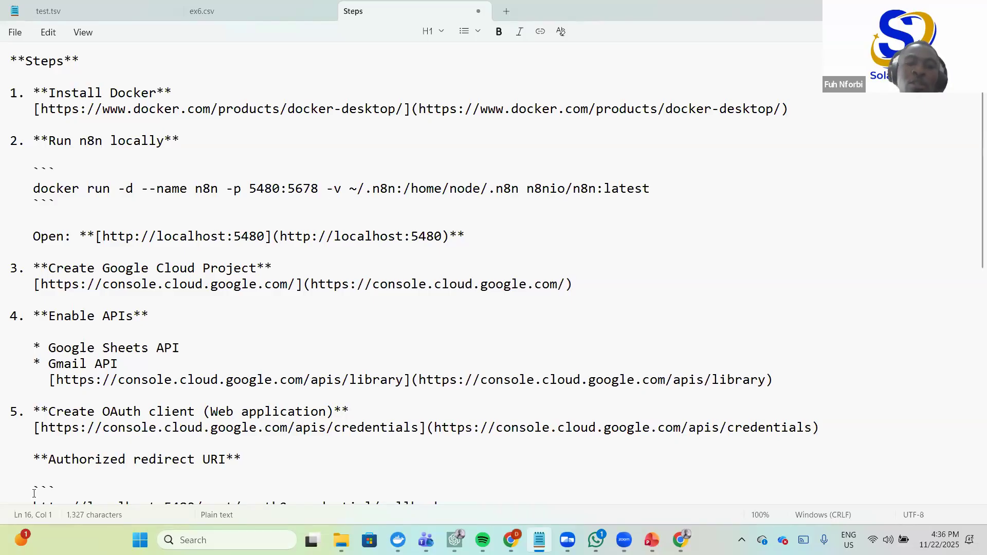
key("alt+Tab")
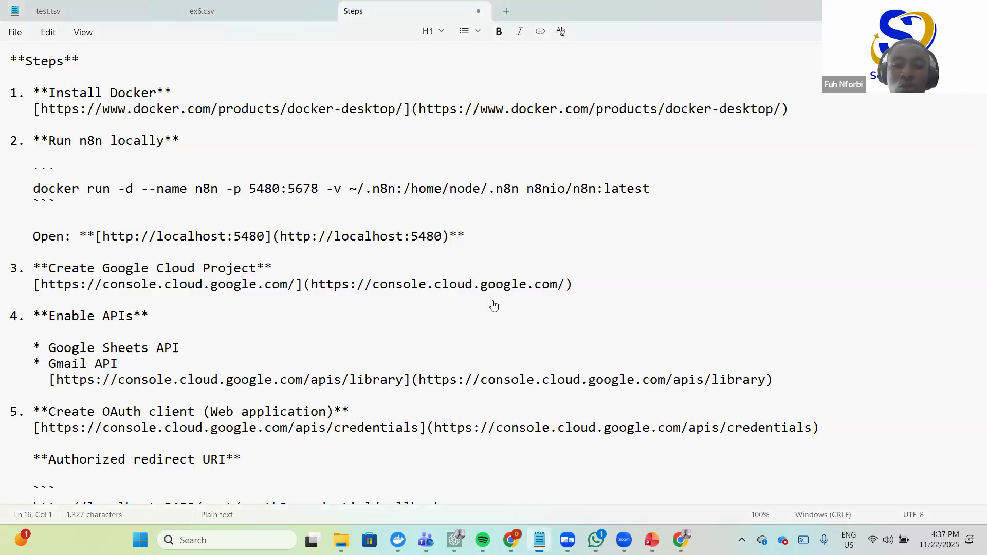
left_click(913, 10)
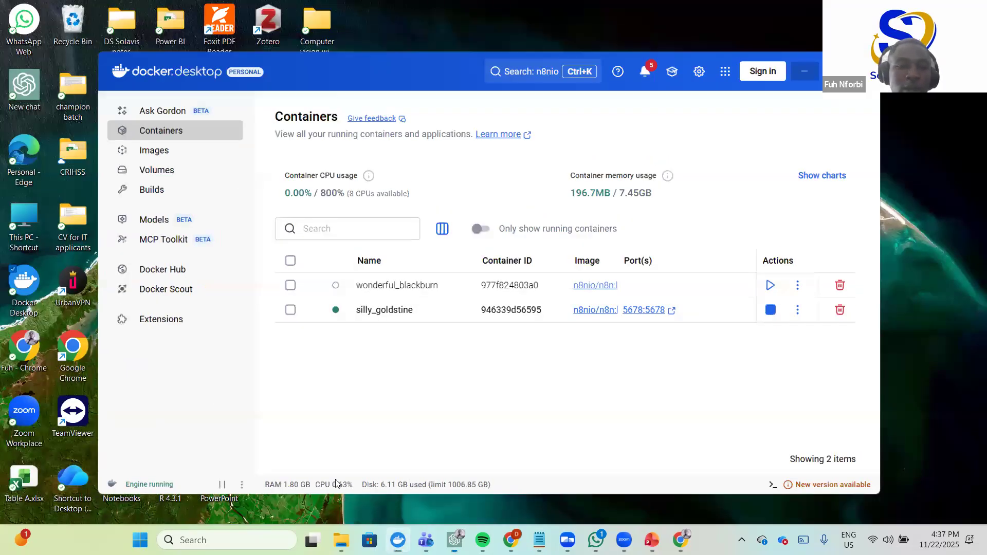
- Minimize Docker Desktop, return to the n8n workflow in Chrome, and open a new tab
left_click(859, 71)
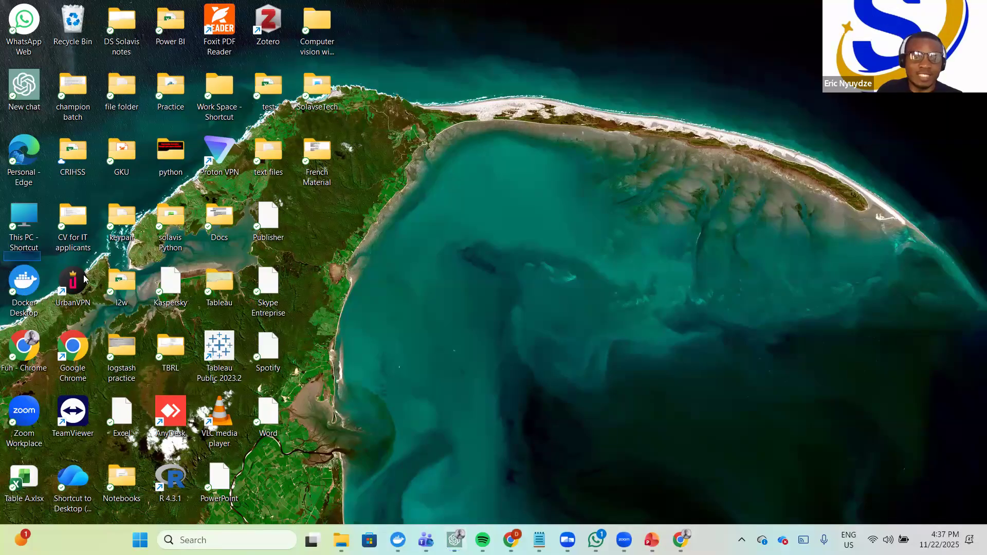
left_click(4, 301)
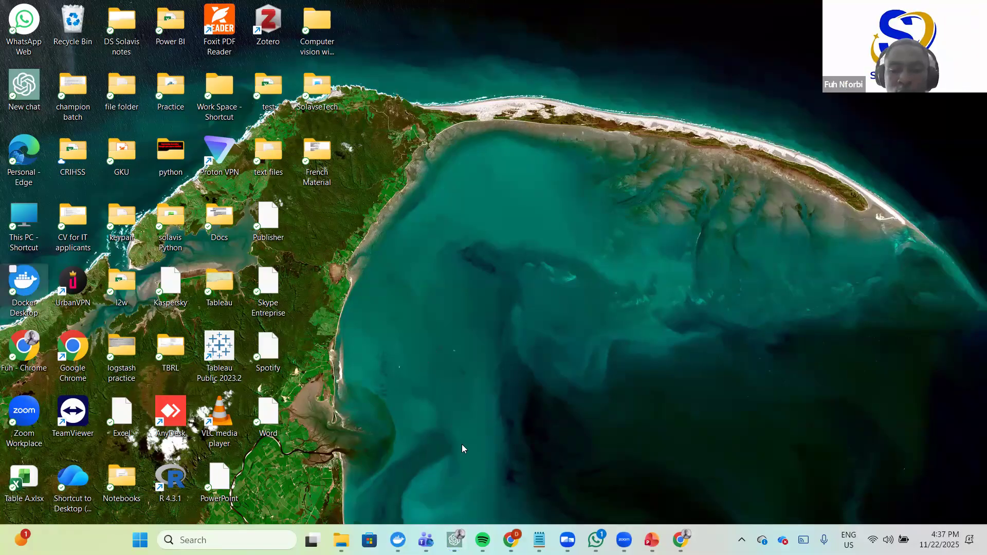
left_click(510, 406)
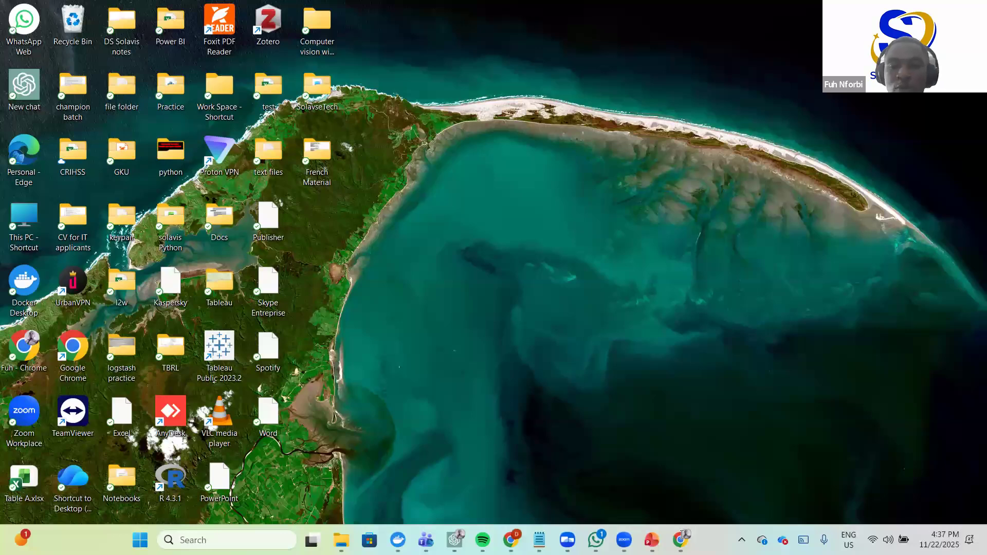
key("alt+Tab")
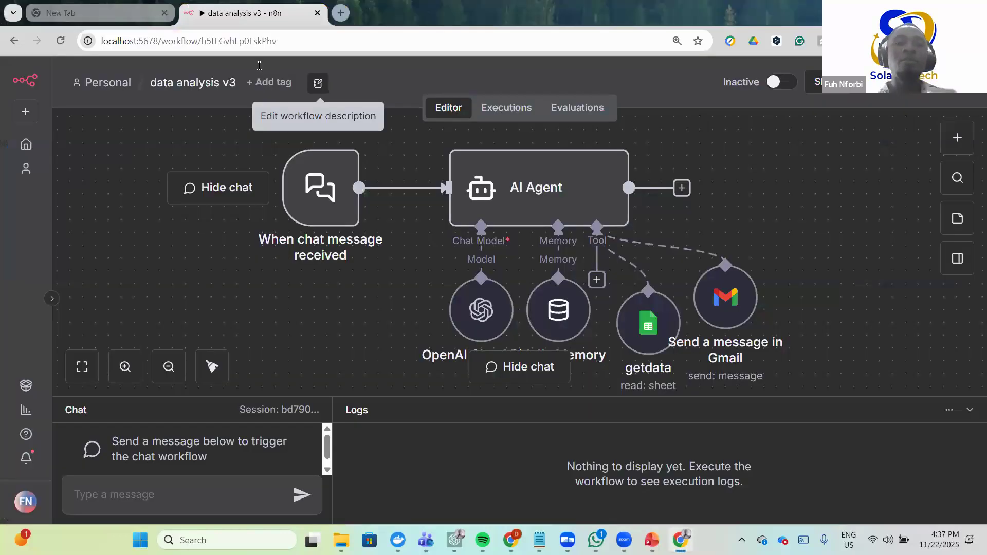
key("ctrl+t")
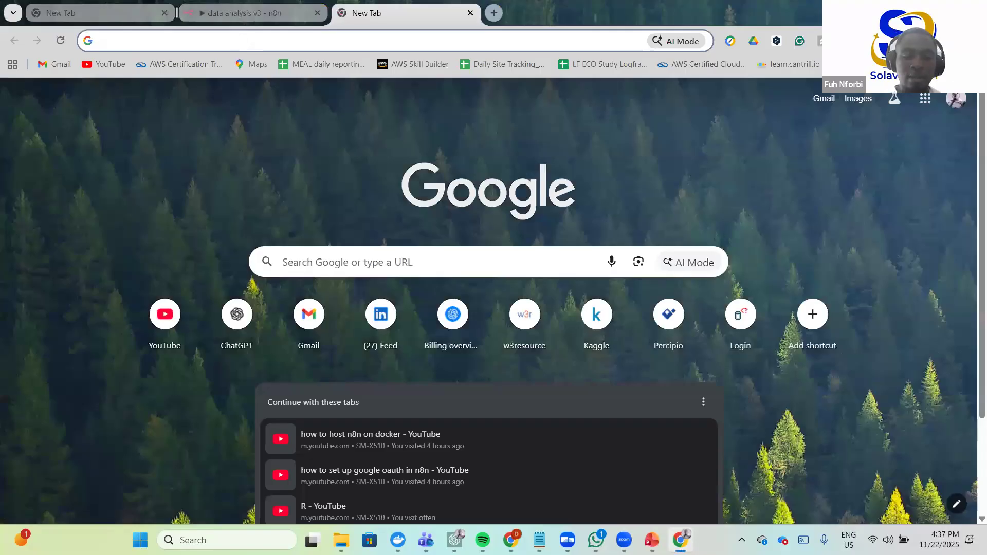
- Search 'docker download' and start the Docker Desktop for Windows x86_64 installer download from Docker Docs
left_click(245, 40)
type("docke")
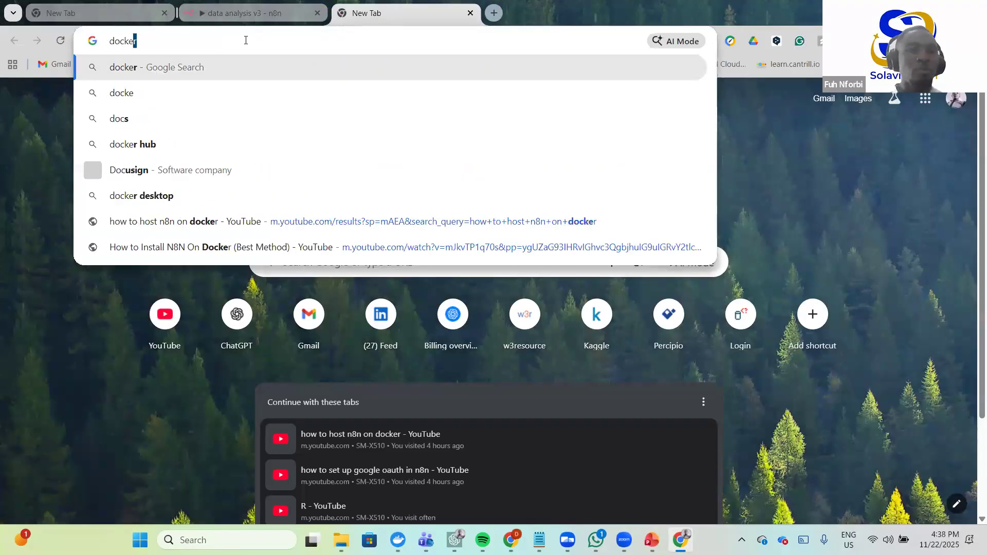
type("r")
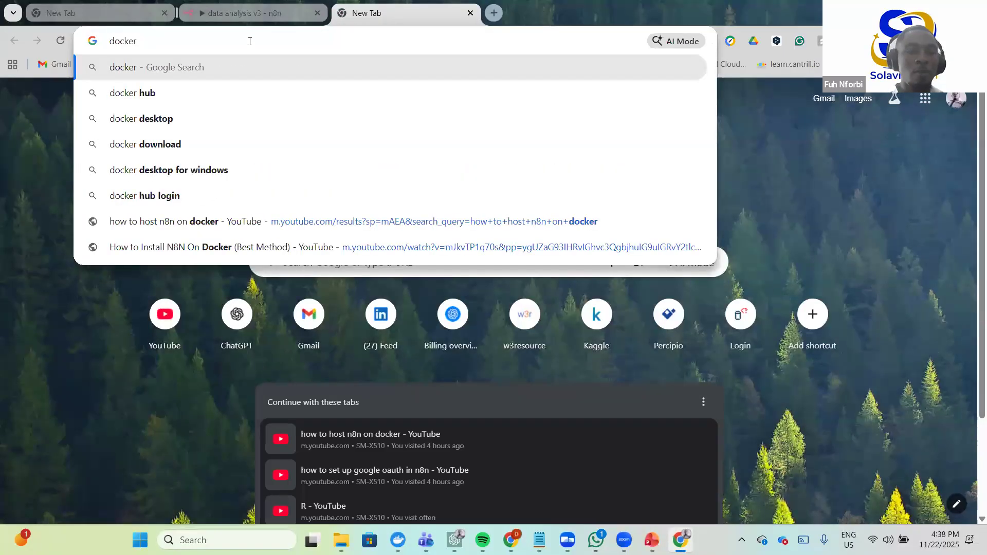
left_click(169, 136)
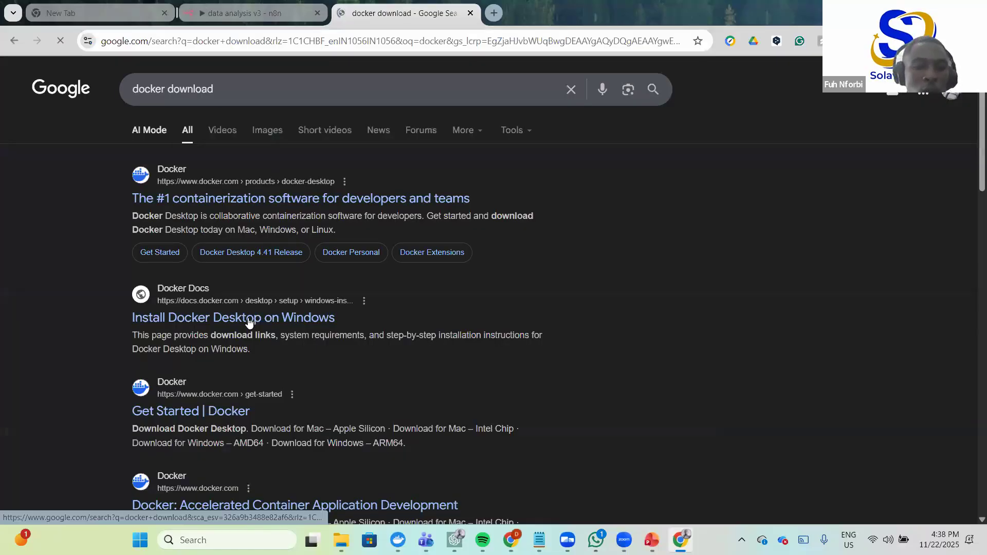
left_click(218, 317)
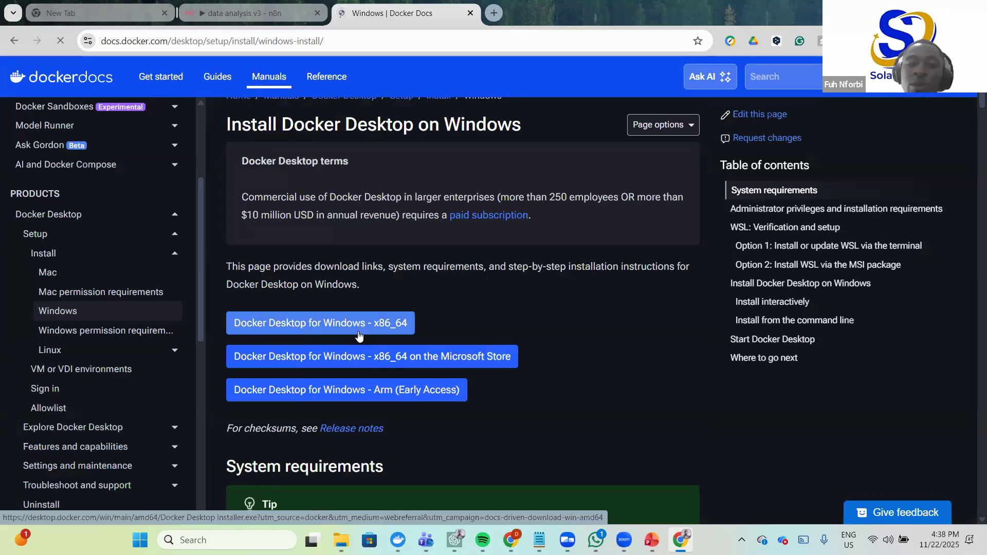
left_click(351, 327)
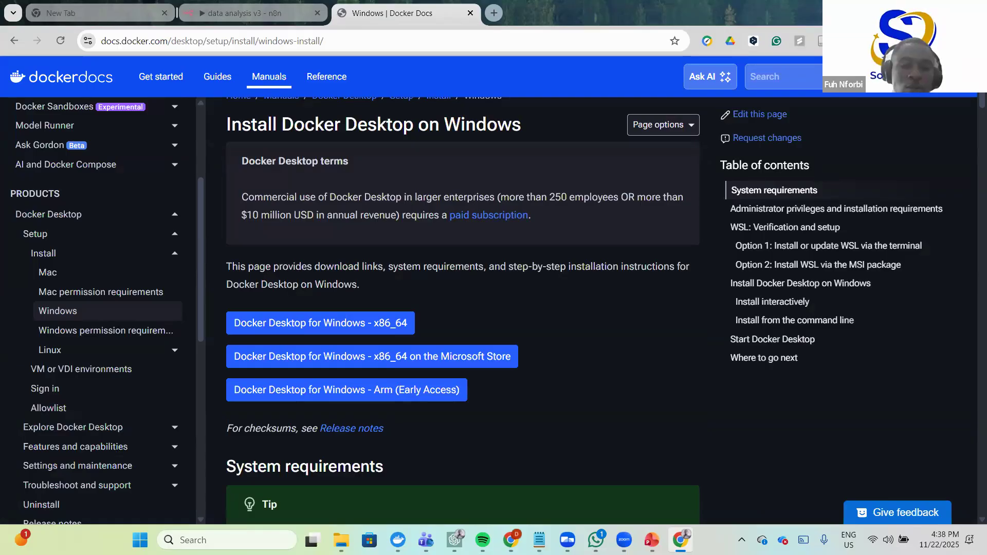
left_click(342, 539)
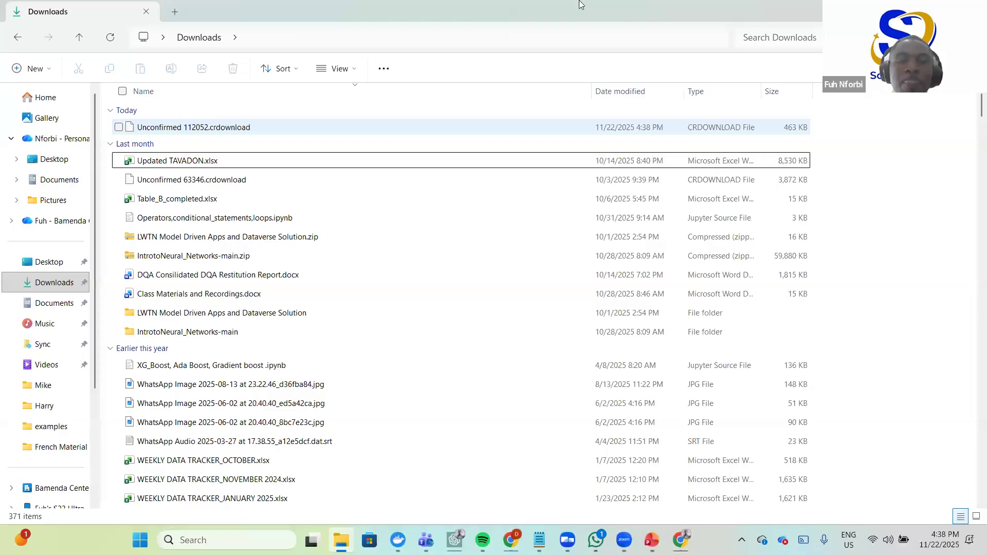
- Minimize the Downloads folder and Chrome windows to show the bare Windows desktop
left_click(913, 11)
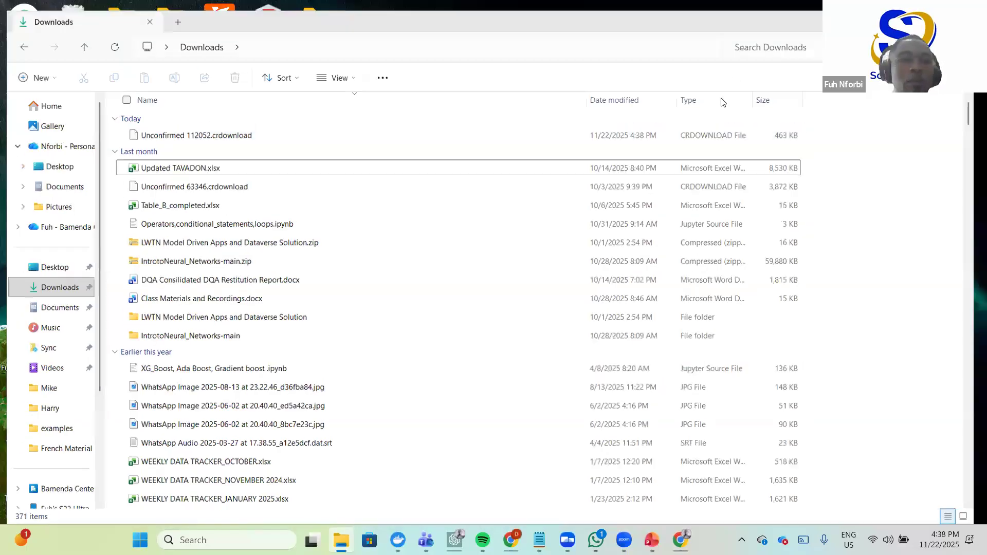
left_click(682, 536)
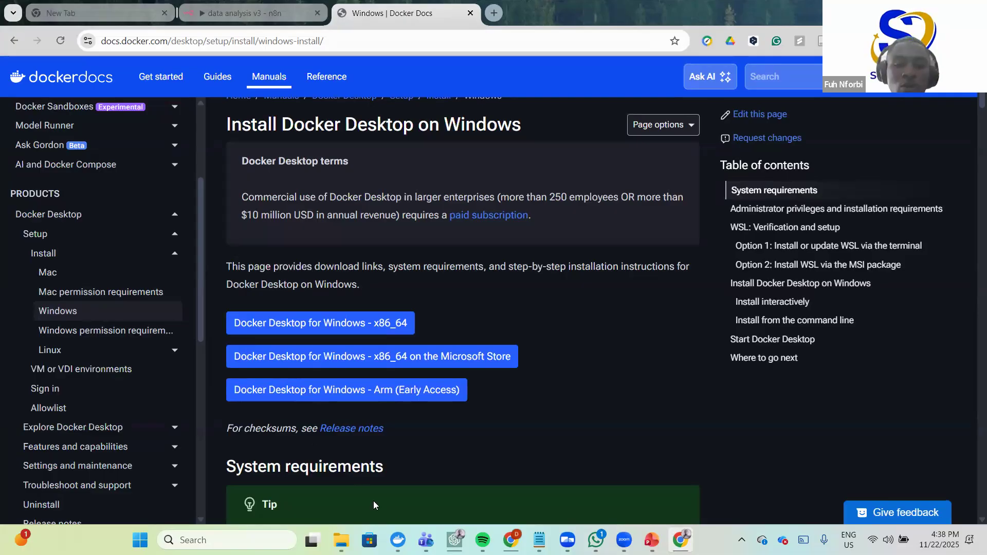
left_click(682, 537)
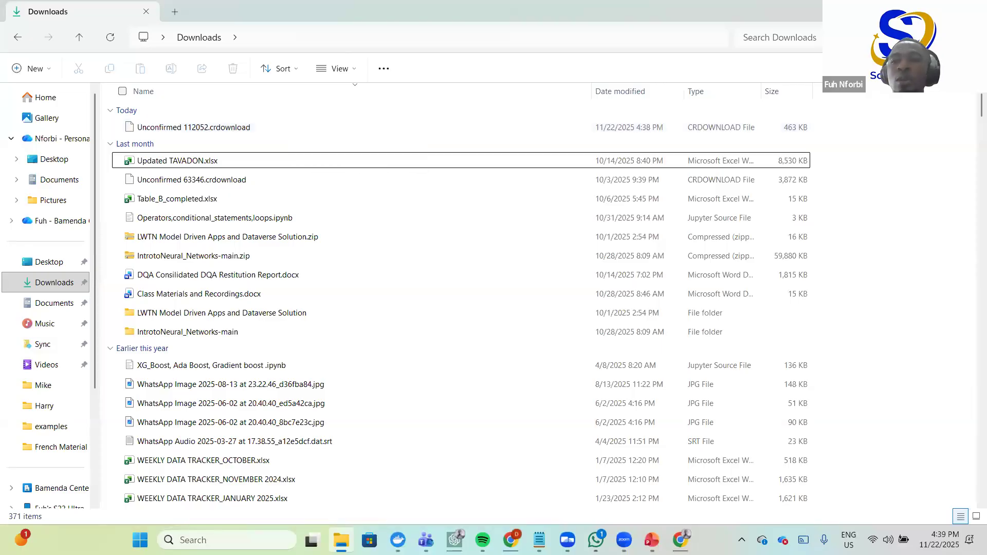
key("super+d")
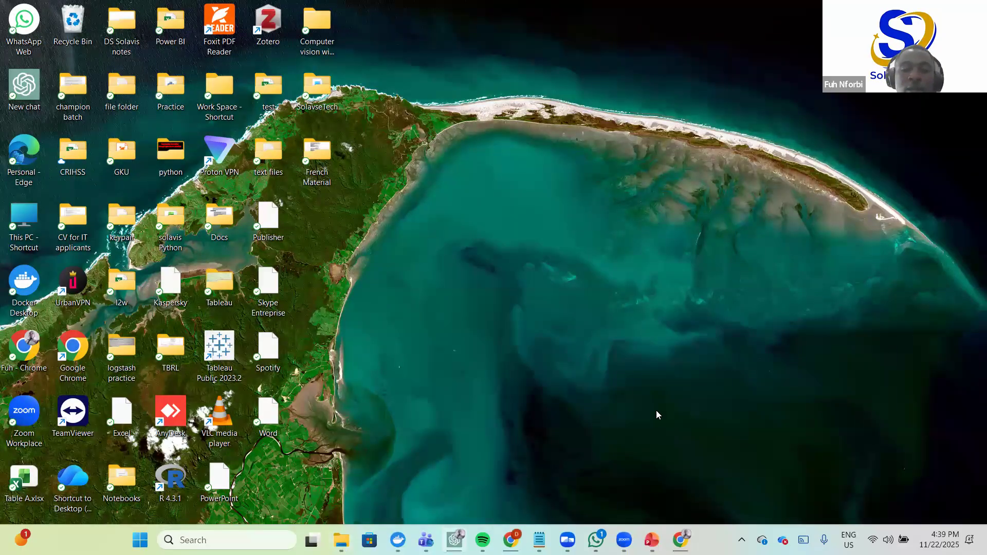
- Launch Docker Desktop and view the Images page listing n8nio/n8n latest at 1.67 GB
left_click(398, 540)
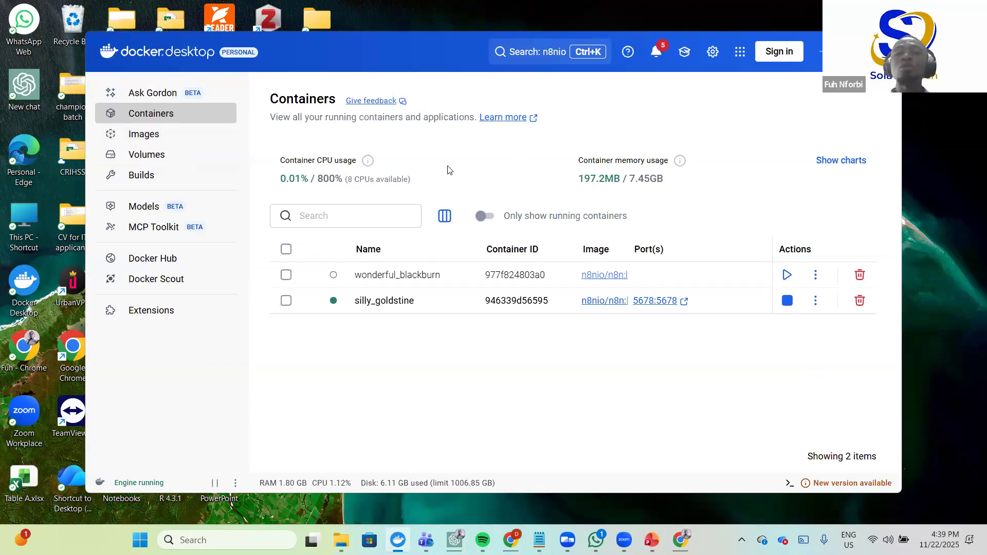
left_click(171, 138)
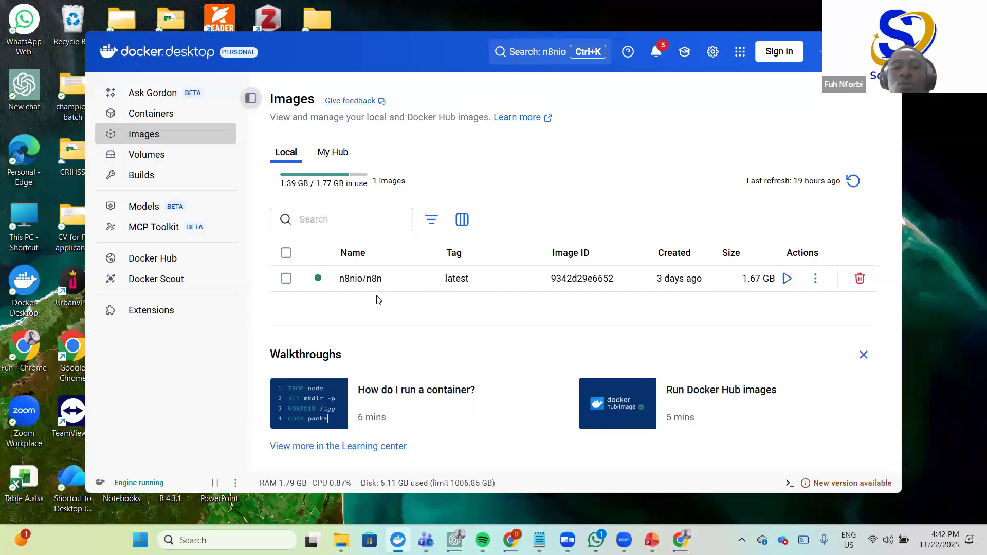
- Search the local images for 'n8nio'
left_click(345, 220)
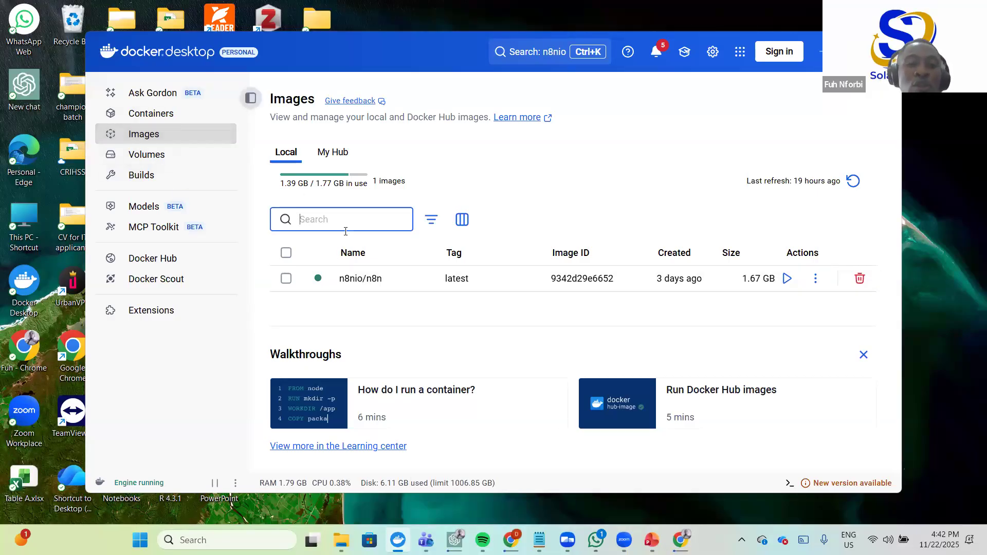
type("n")
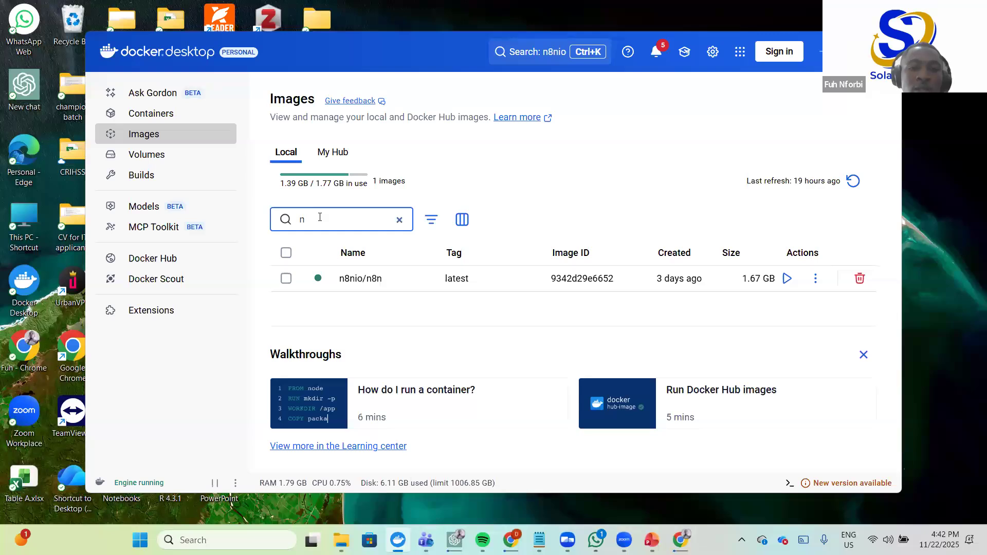
type("8n")
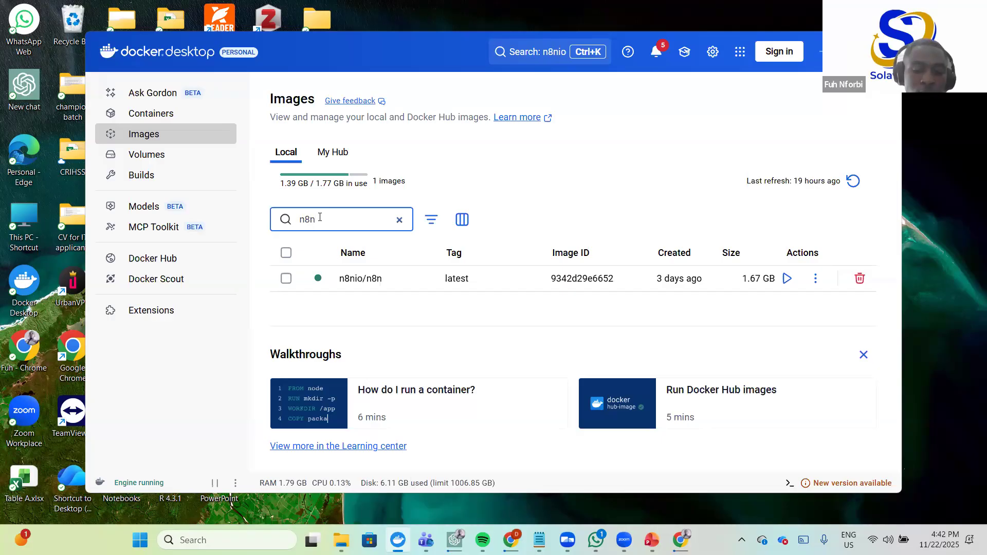
type("io")
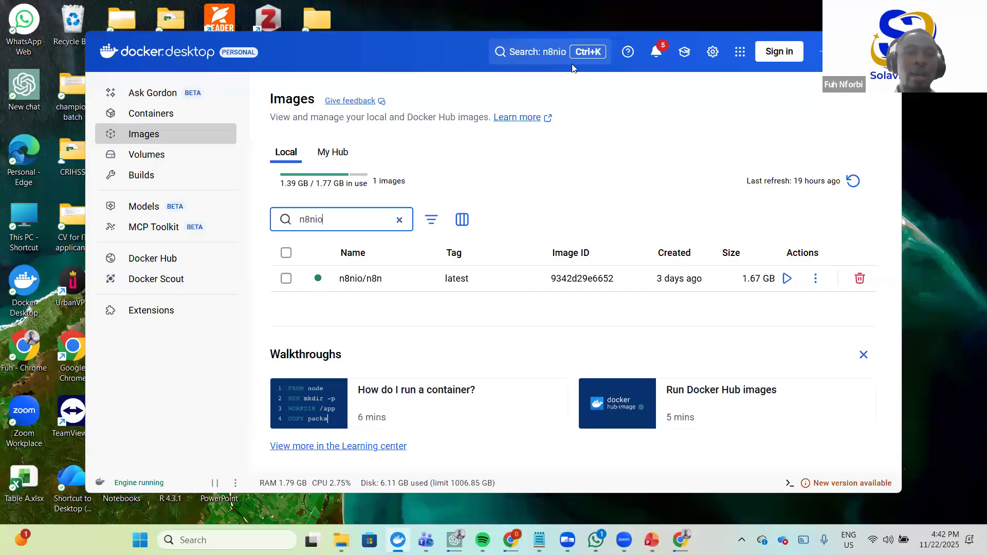
- Minimize Docker Desktop and return to Chrome with a new tab open
left_click(822, 55)
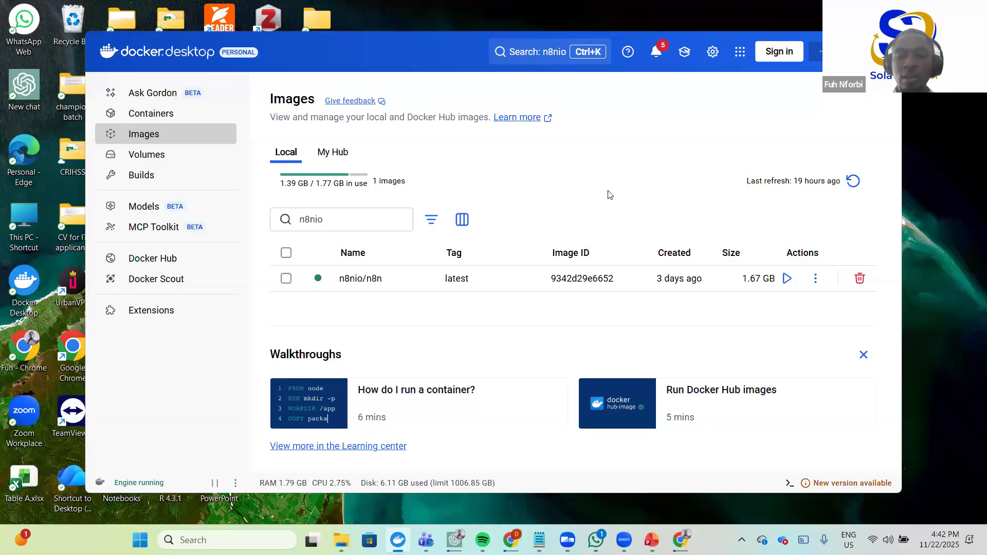
key("alt+Tab")
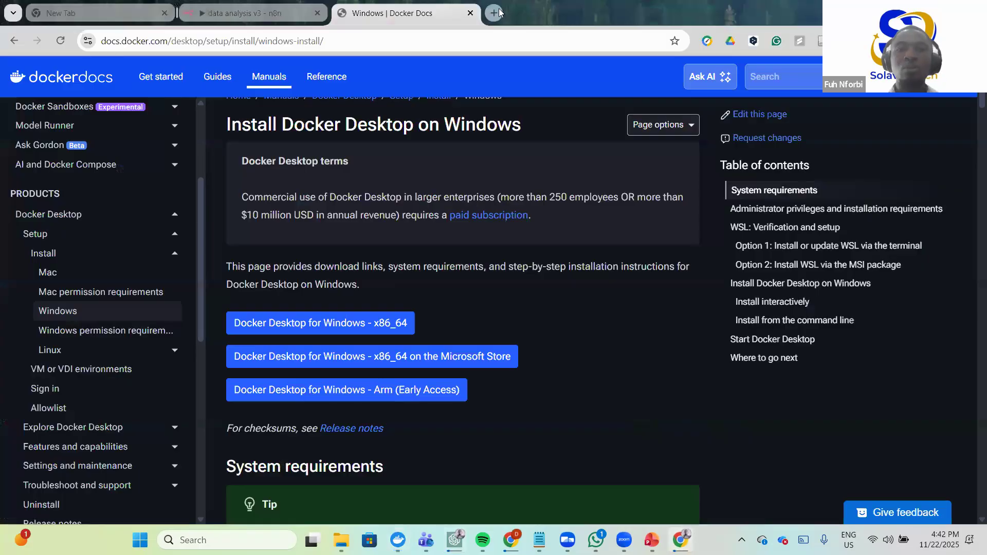
key("ctrl+t")
- In a new tab, search Google for 'docker repository' and open the Docker Hub site
left_click(396, 44)
type("dock")
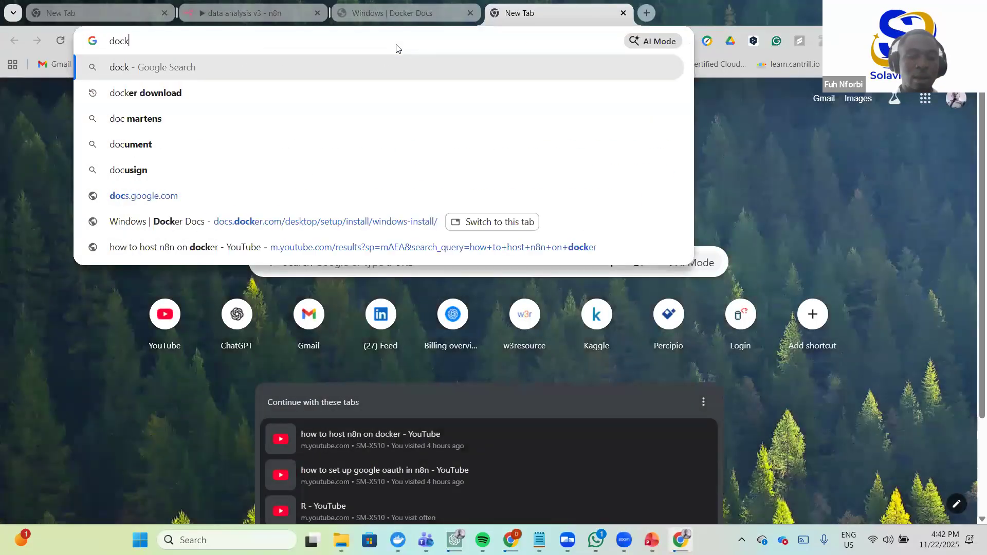
type("er drepo")
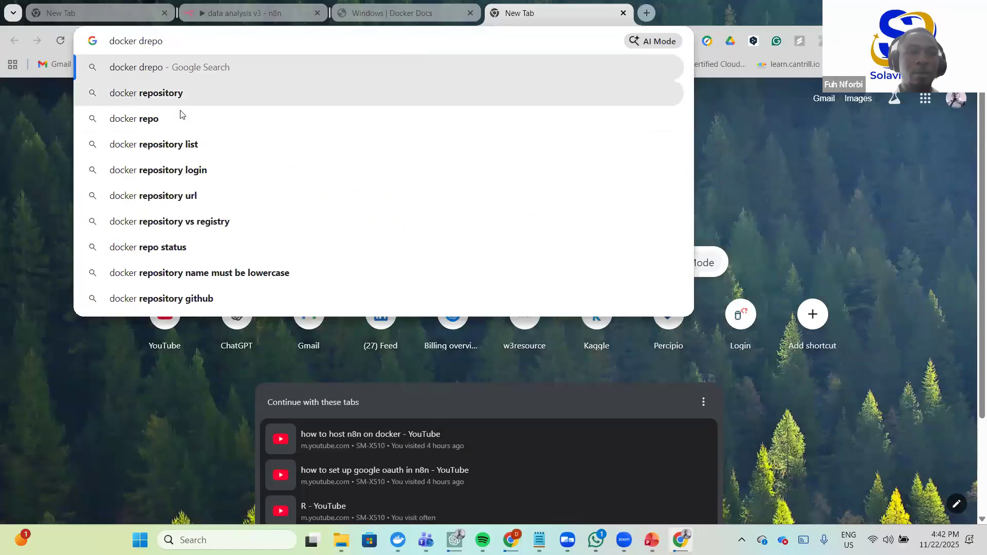
left_click(176, 98)
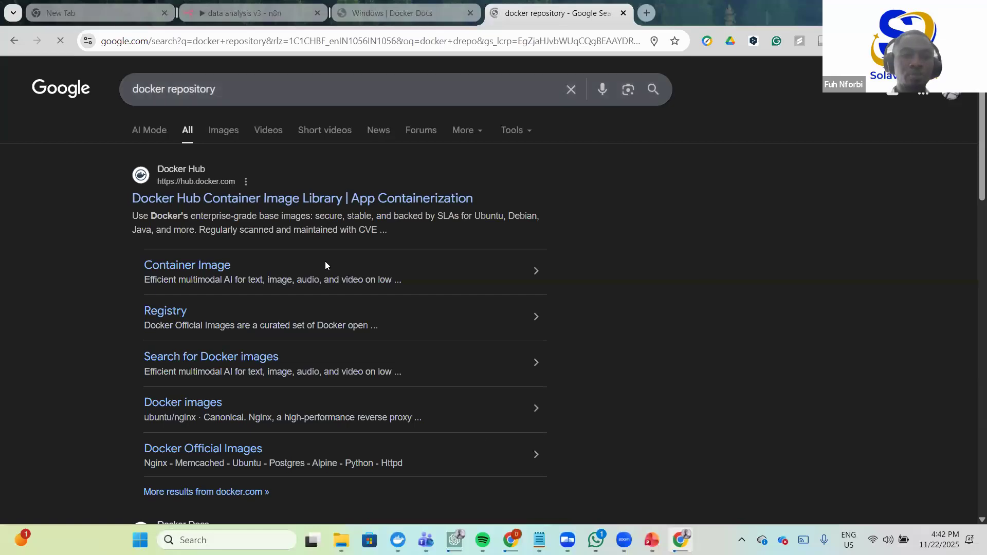
left_click(286, 199)
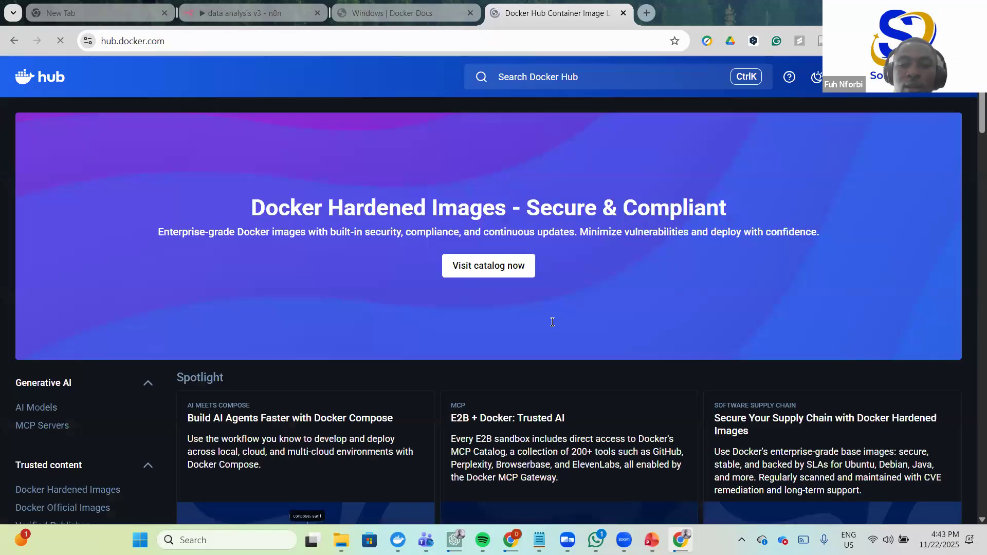
- Search Docker Hub for n8nio to find the n8nio/n8n image, then minimize Chrome
scroll(515, 321, "down", 4)
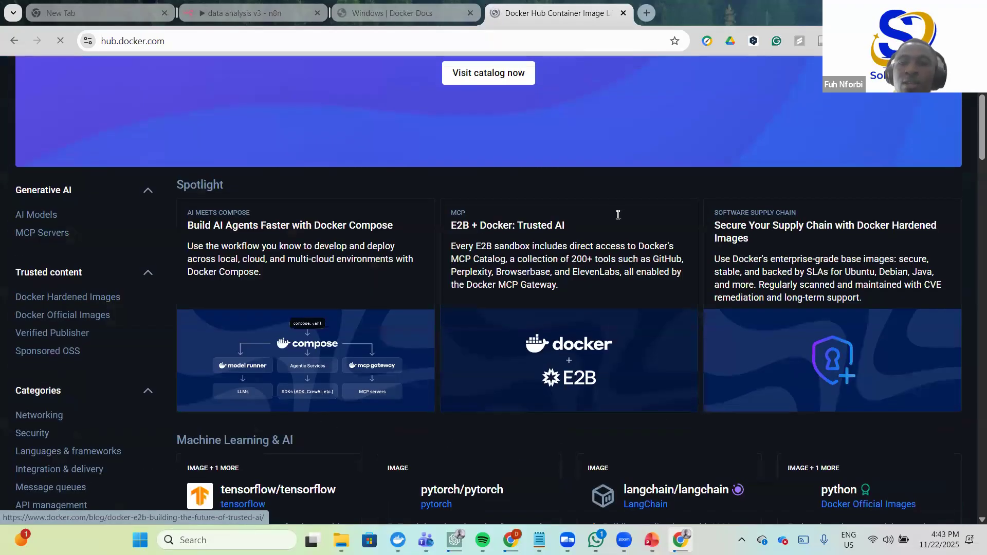
scroll(584, 199, "up", 4)
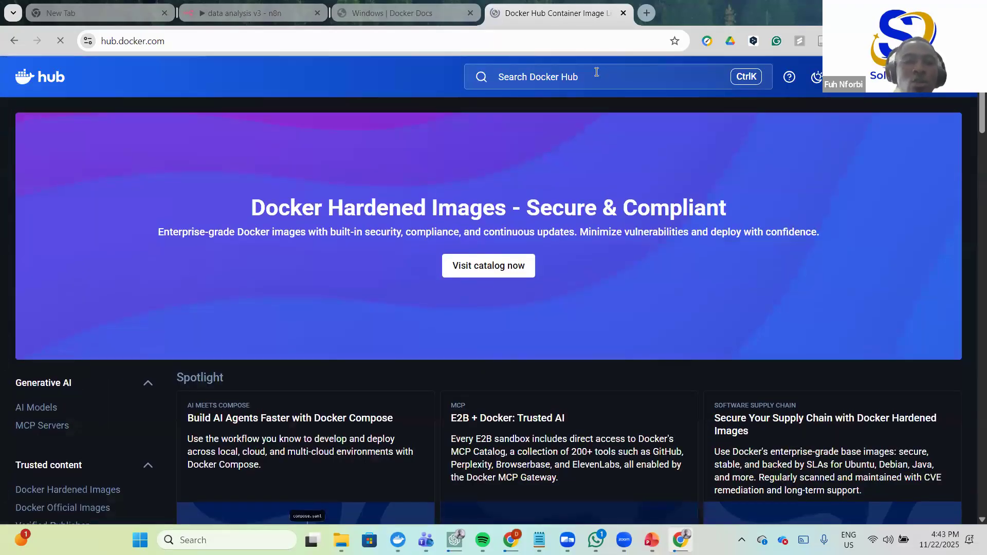
left_click(597, 72)
type("n8n")
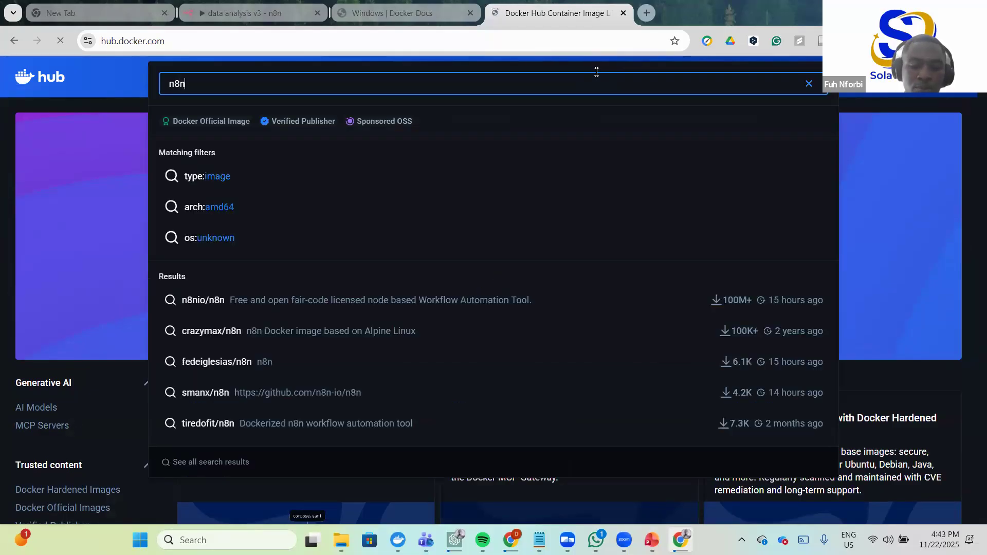
type("io")
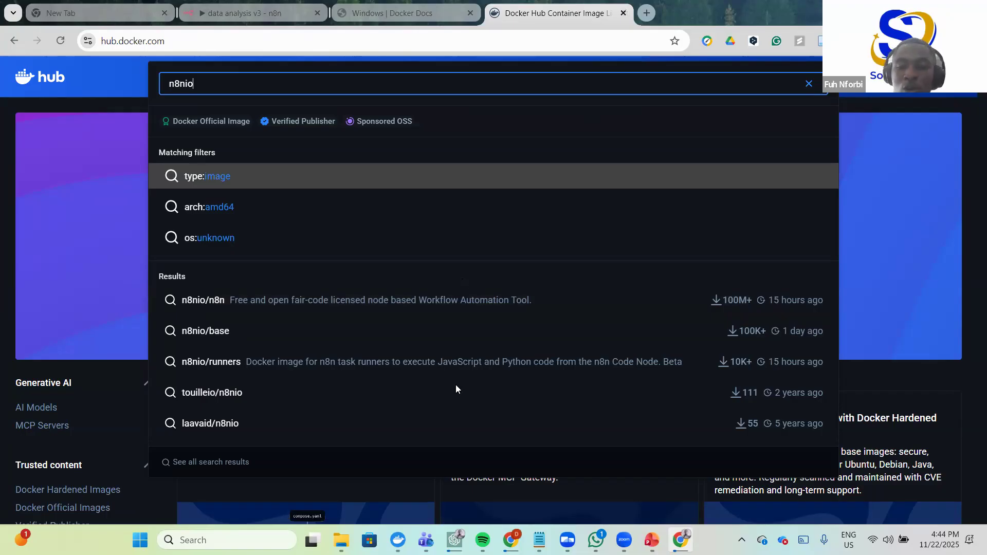
left_click(914, 13)
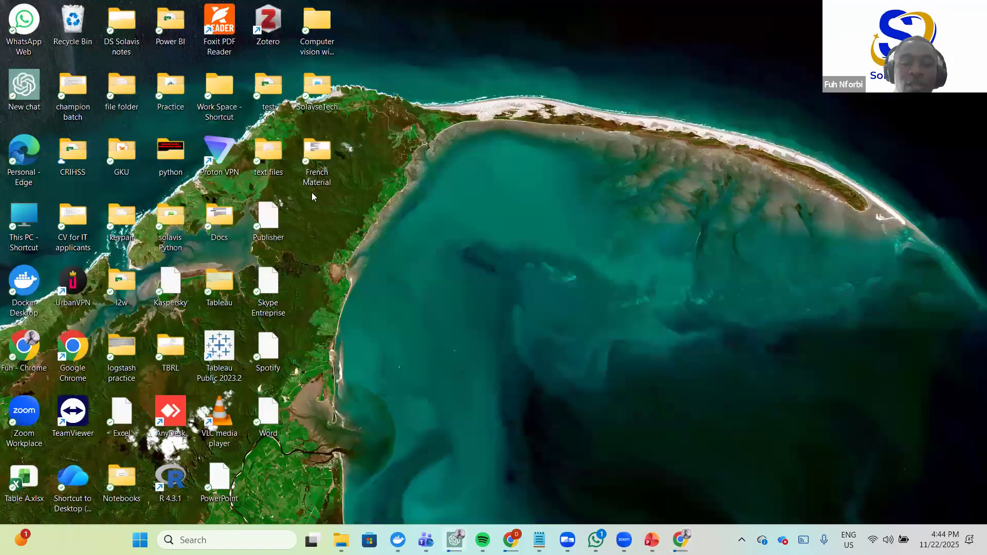
- Bring Docker Desktop forward and move between its n8nio Images and Containers lists
left_click(398, 540)
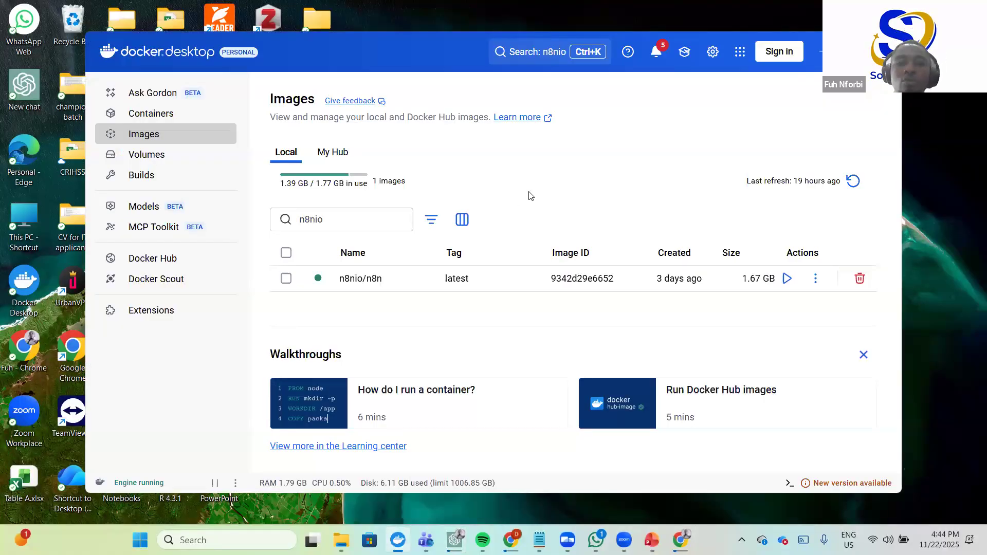
left_click(376, 220)
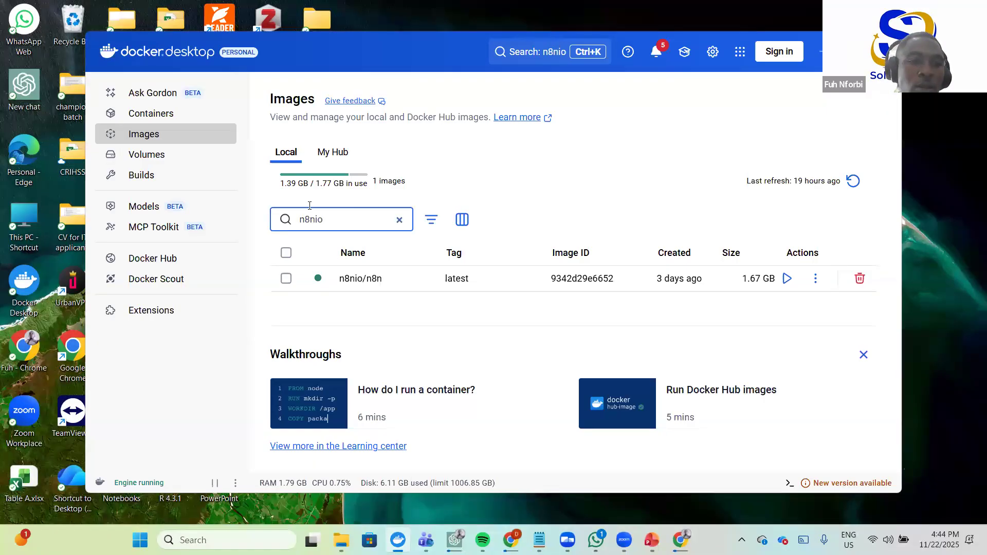
left_click(148, 116)
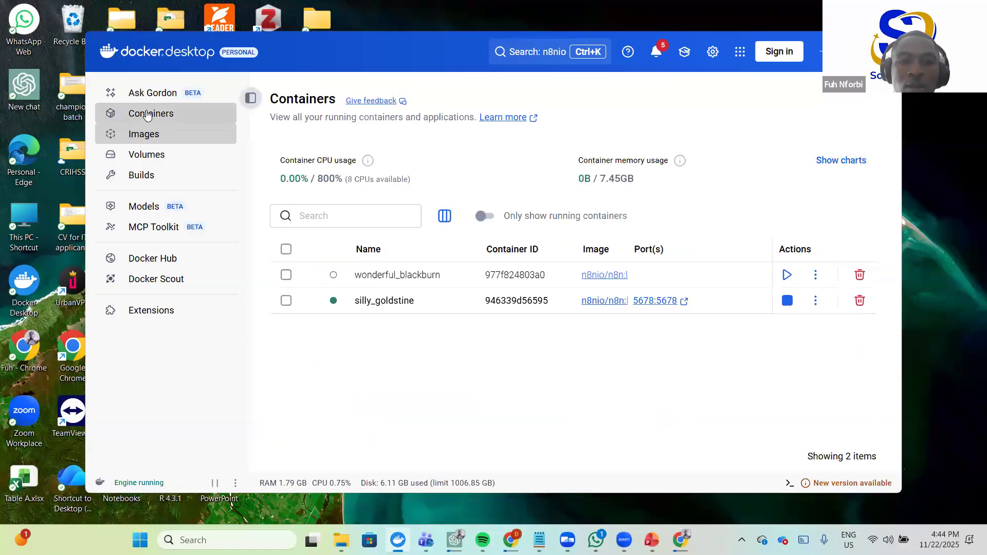
left_click(328, 221)
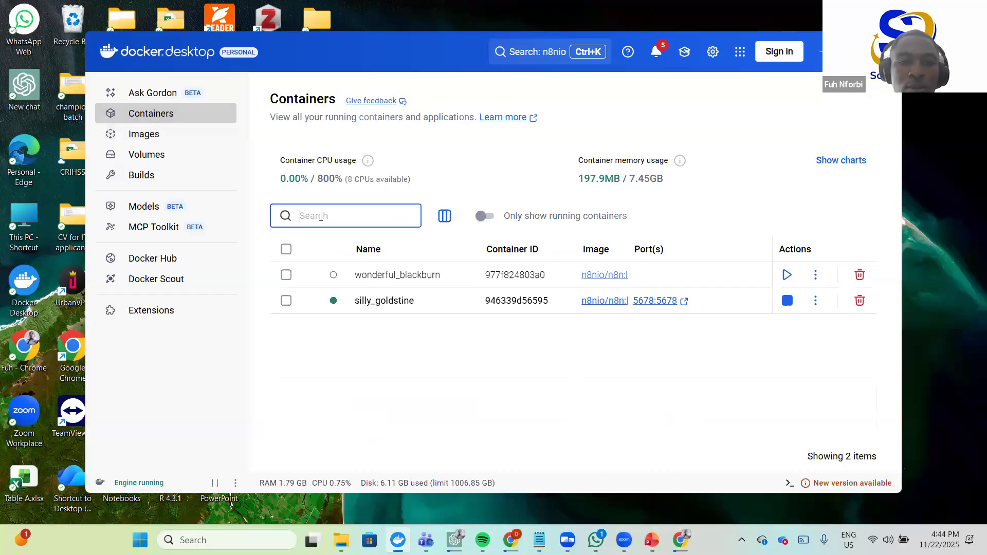
left_click(146, 135)
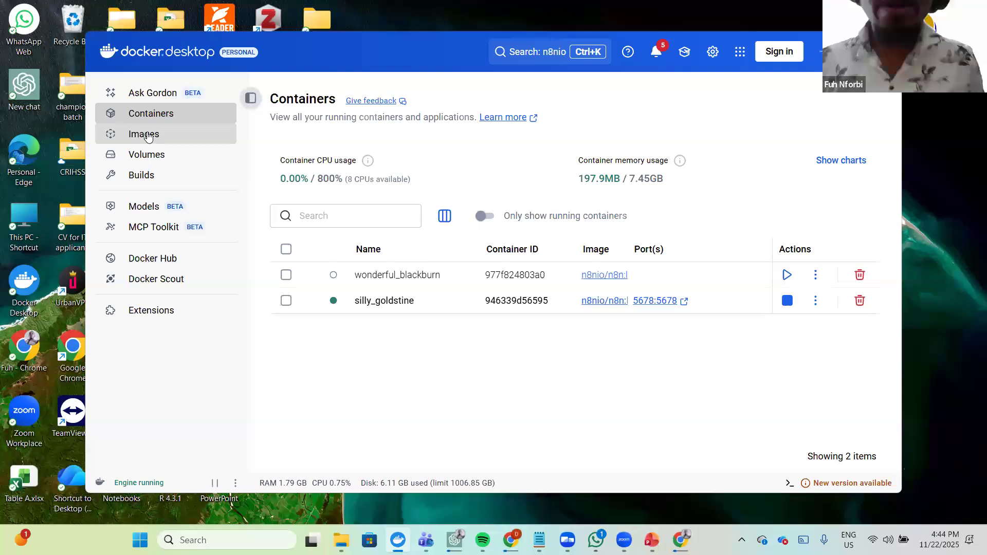
left_click(147, 135)
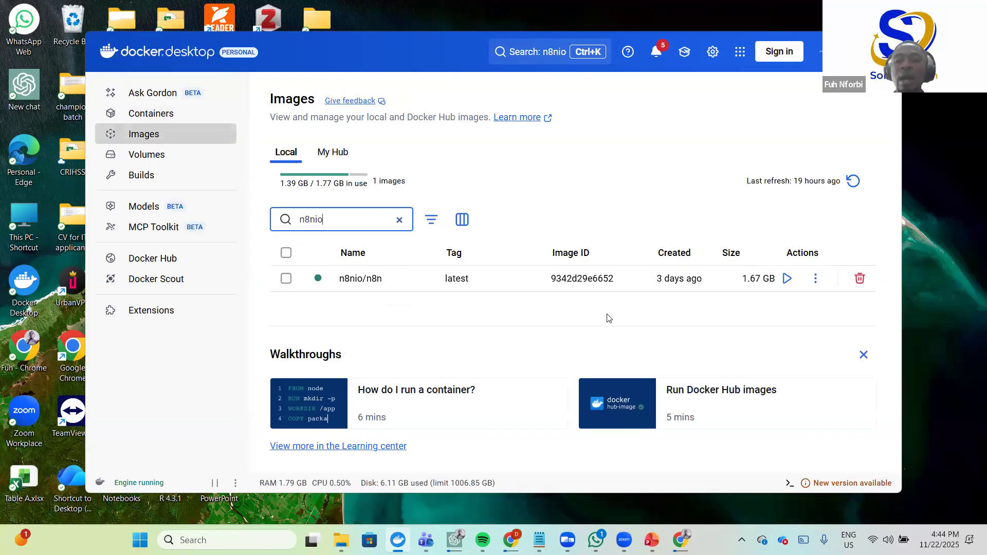
- Stop the wonderful_blackburn and silly_goldstine containers, then go back to the Images list
left_click(170, 115)
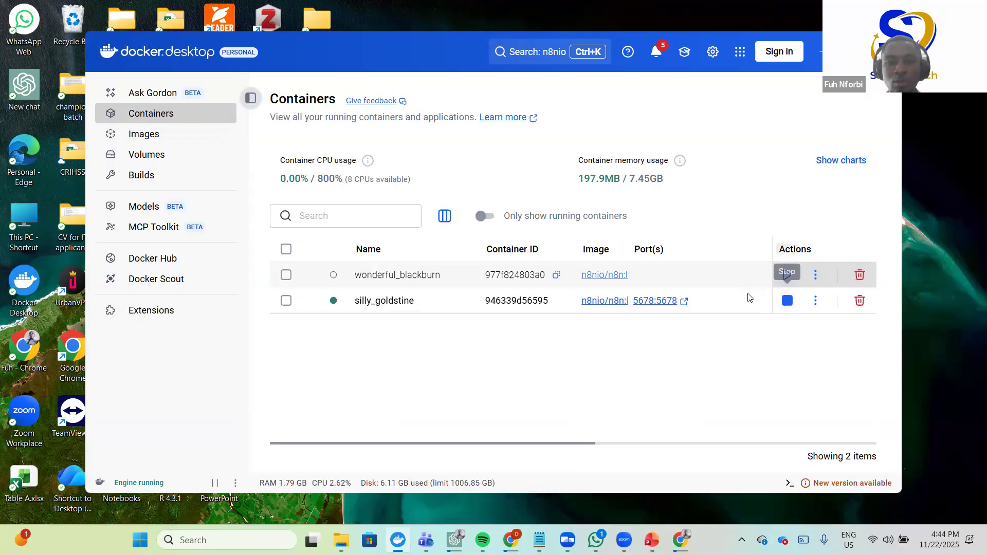
left_click(787, 275)
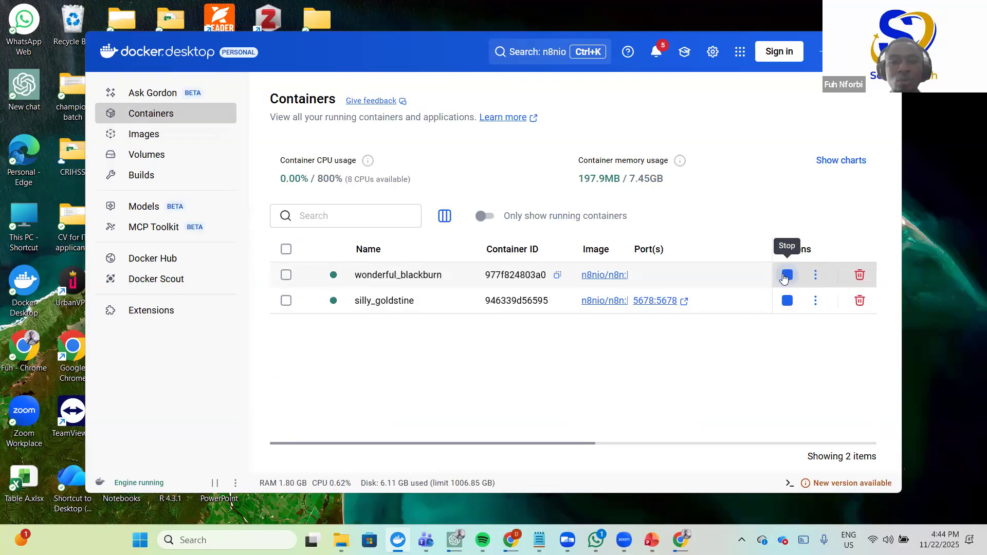
left_click(786, 277)
left_click(787, 303)
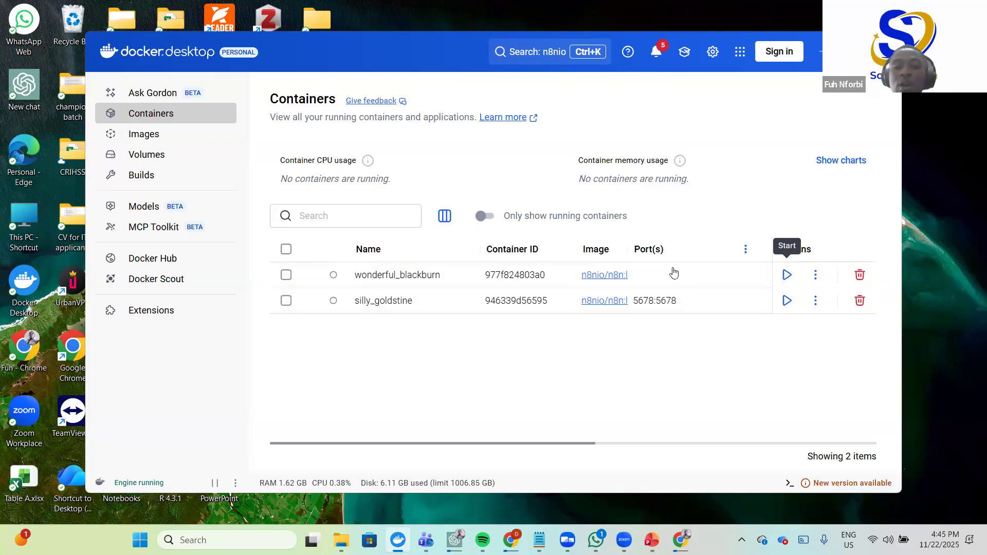
left_click(150, 136)
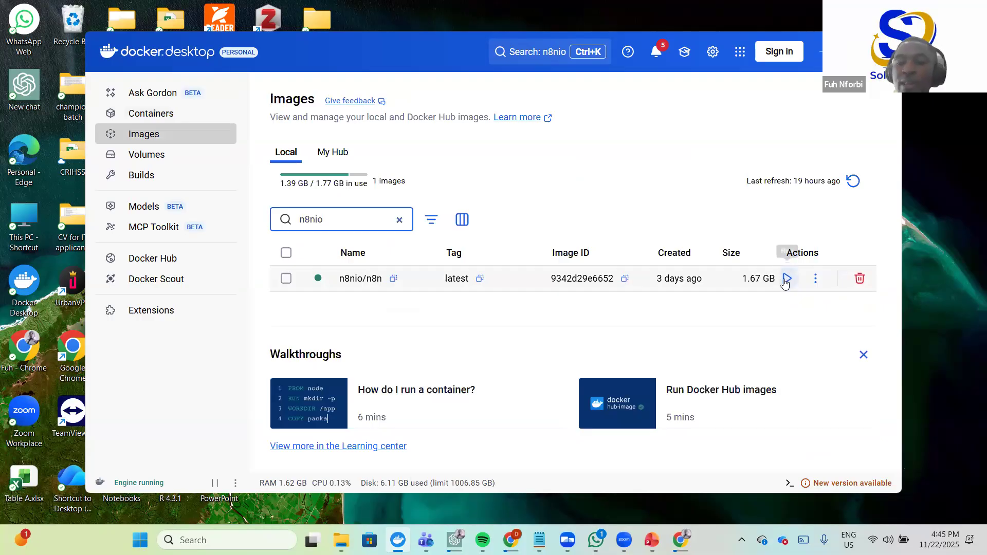
- Run a new n8nio/n8n container on host port 5678 and open localhost:5678 in the browser
left_click(787, 278)
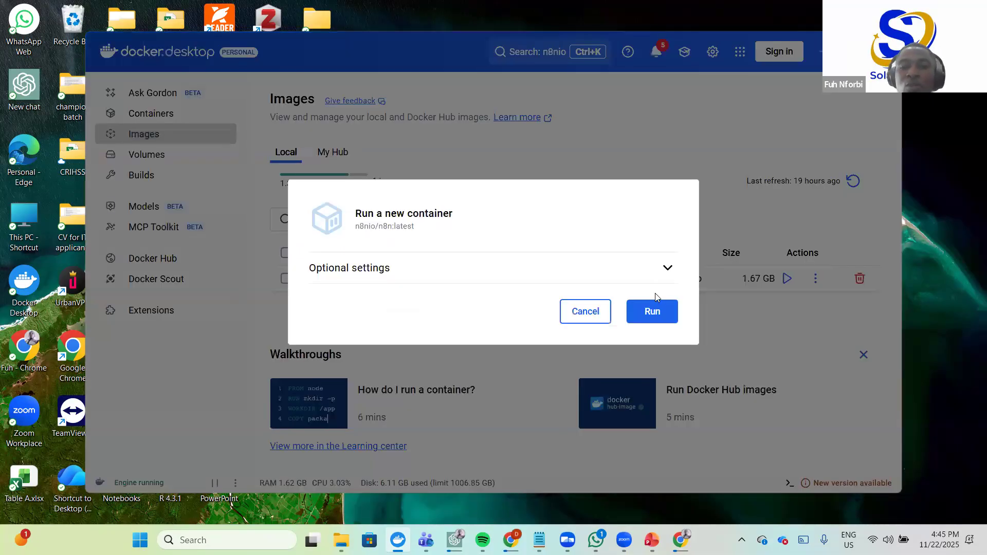
left_click(668, 268)
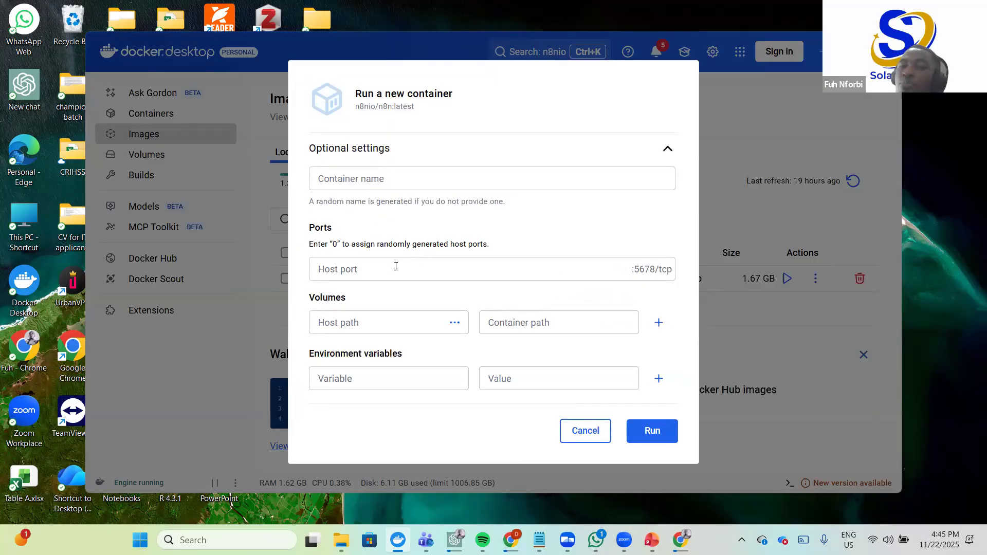
double_click(645, 269)
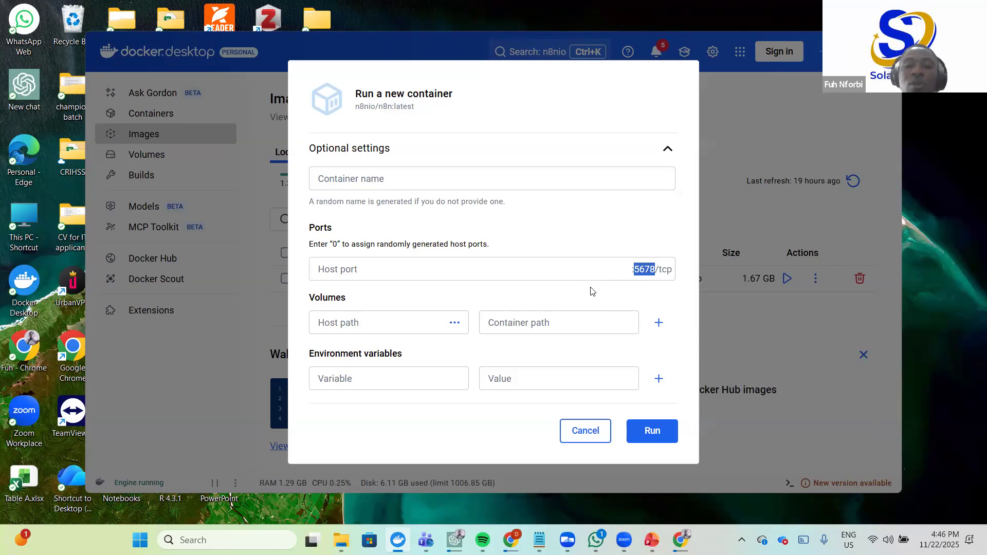
left_click(409, 266)
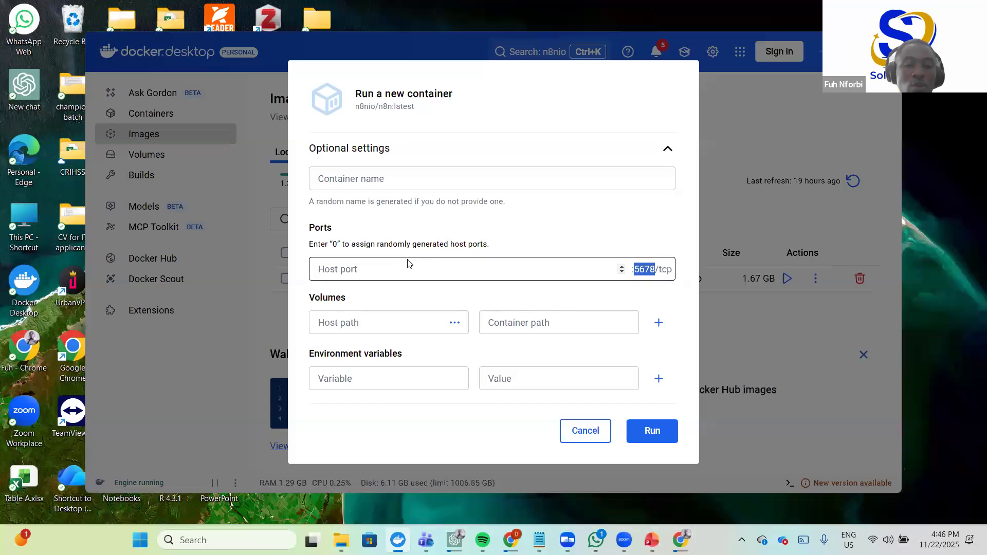
left_click(373, 270)
type("5678")
left_click(658, 433)
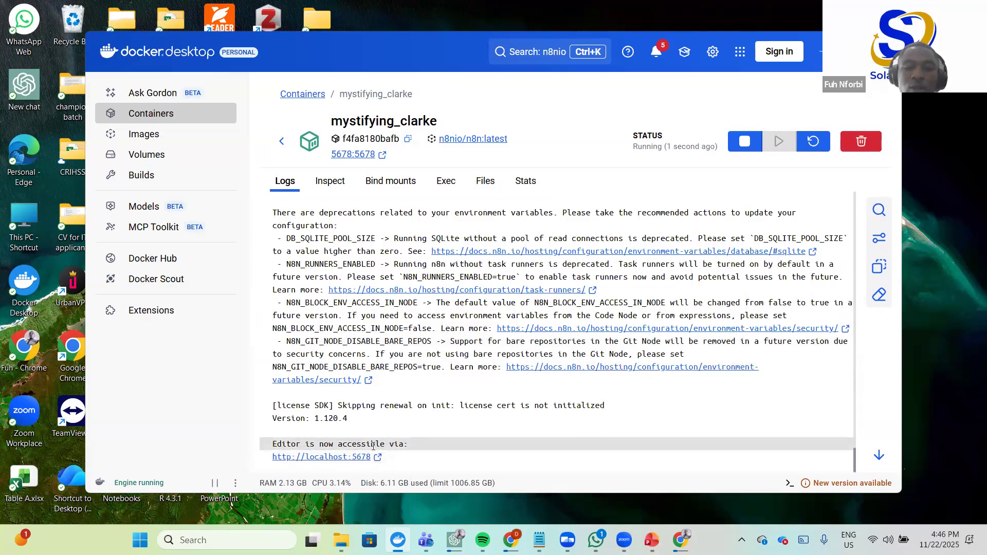
left_click(336, 455)
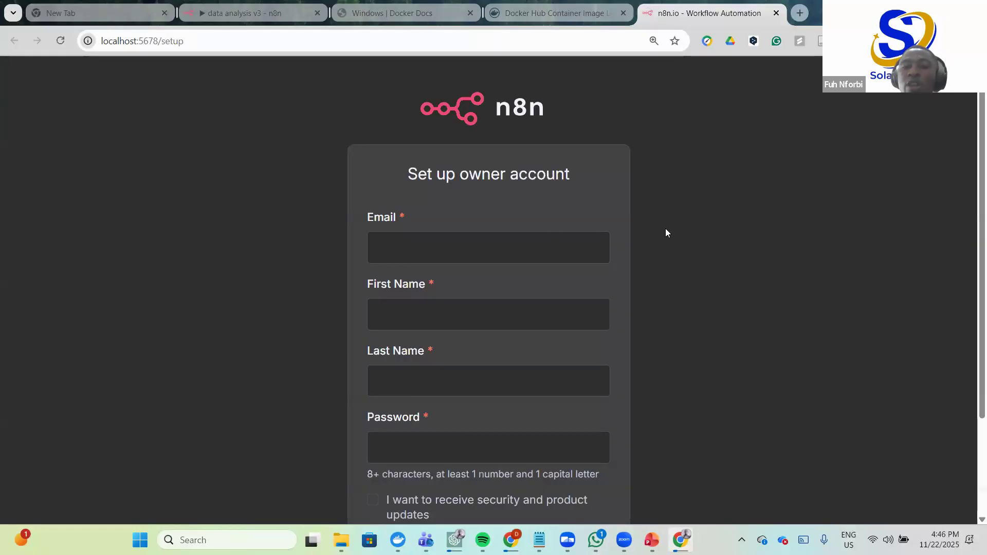
- Autofill the email and names, enter a password, leave product updates unchecked, and submit the form
scroll(591, 229, "down", 1)
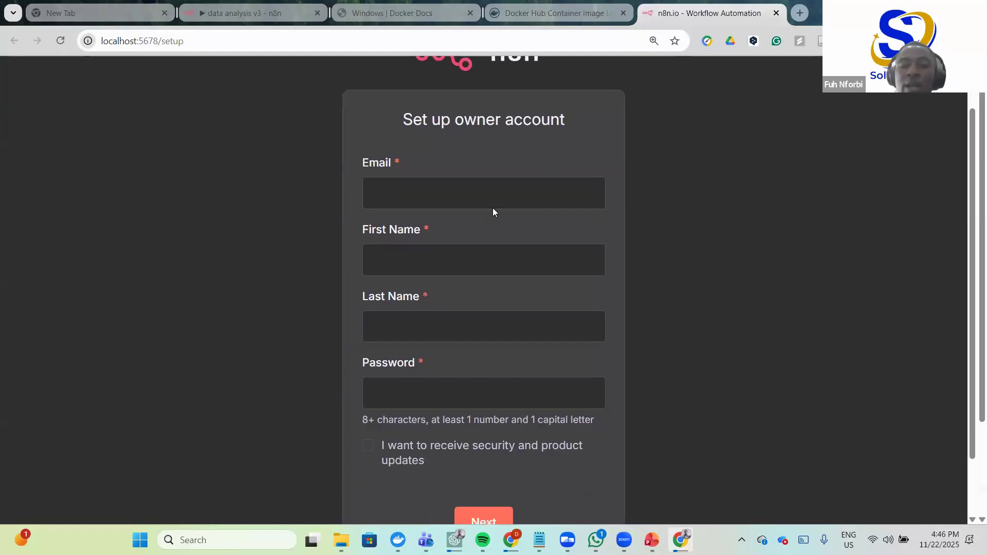
left_click(481, 190)
left_click(504, 222)
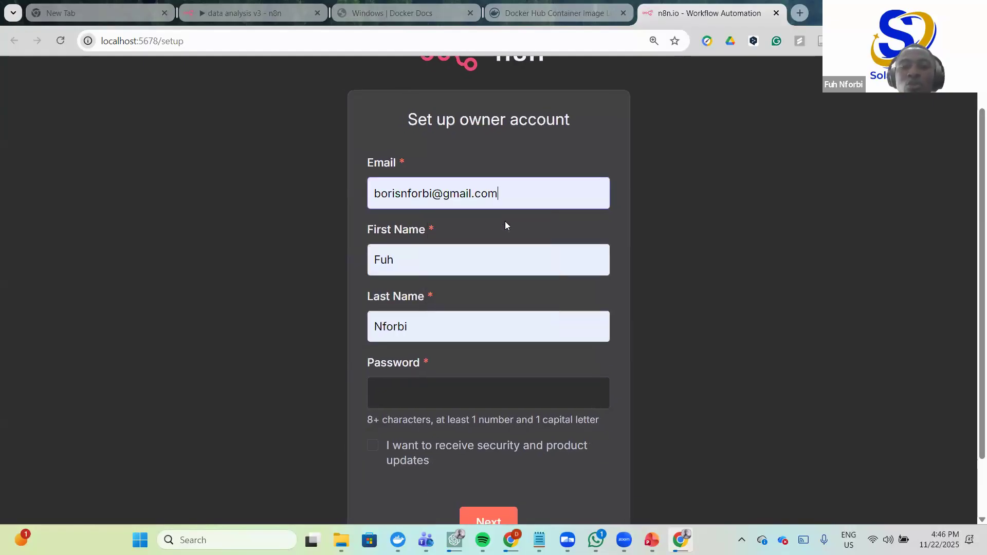
scroll(452, 304, "down", 1)
left_click(426, 326)
type("•••••••••")
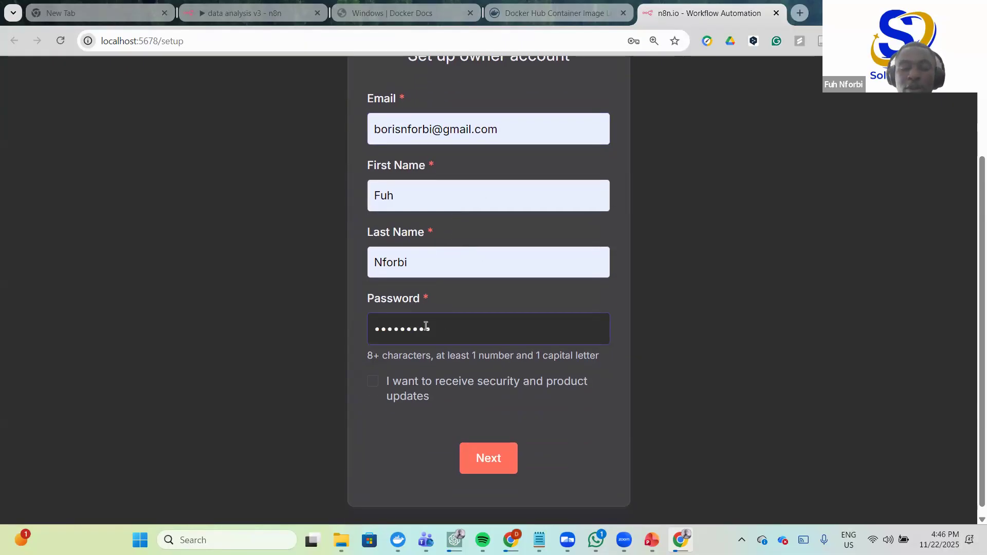
left_click(374, 382)
left_click(374, 382)
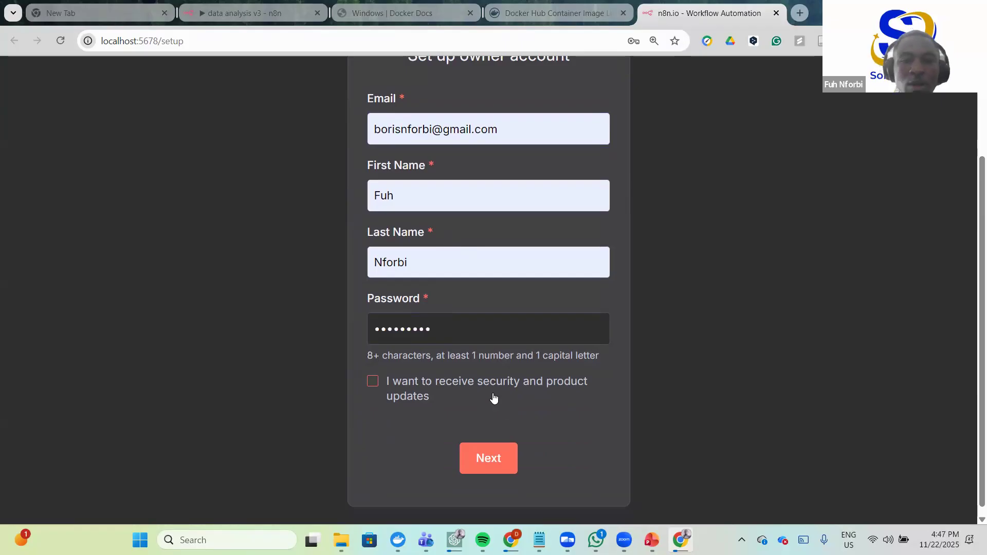
scroll(562, 258, "up", 2)
scroll(507, 461, "down", 3)
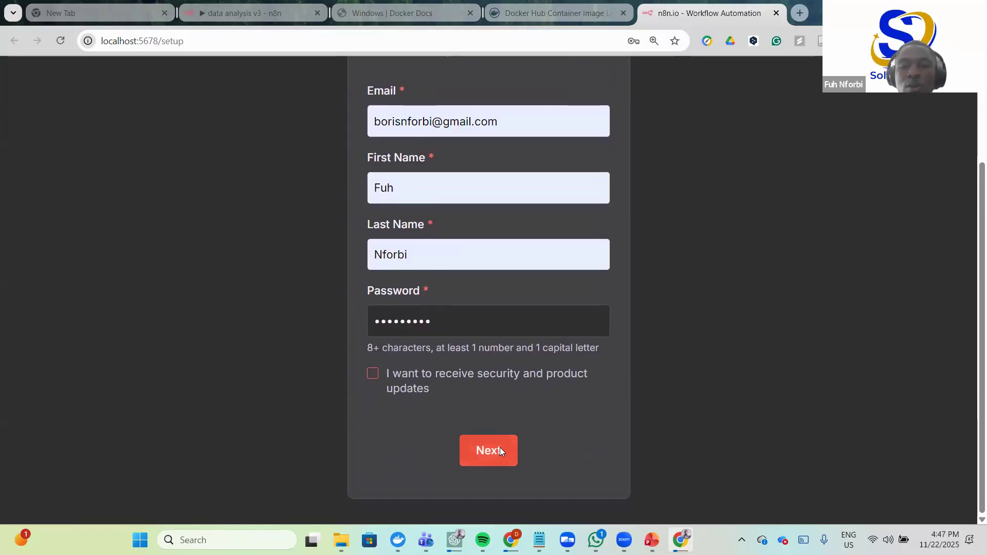
left_click(500, 448)
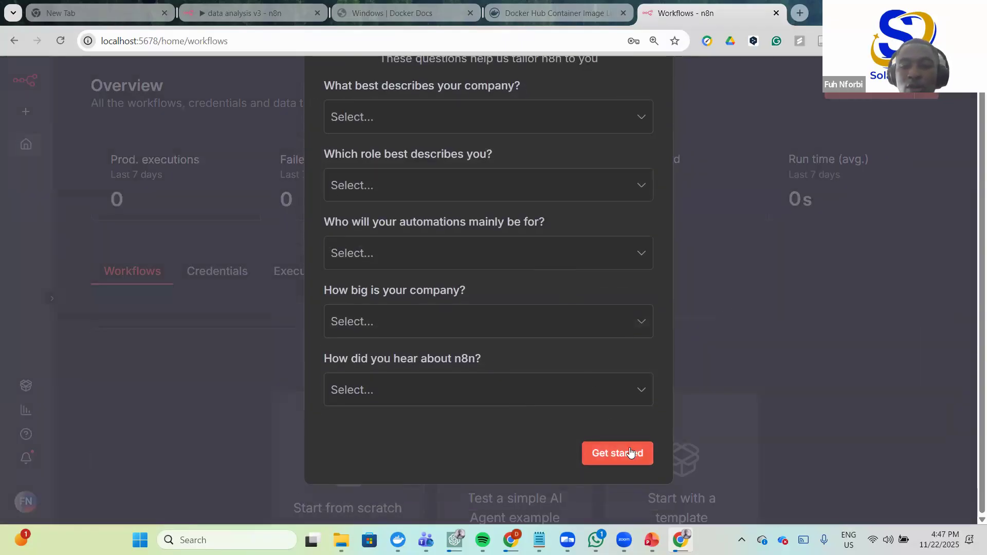
- Skip the setup survey, request the free license key by email, and open a new Chrome tab
left_click(632, 454)
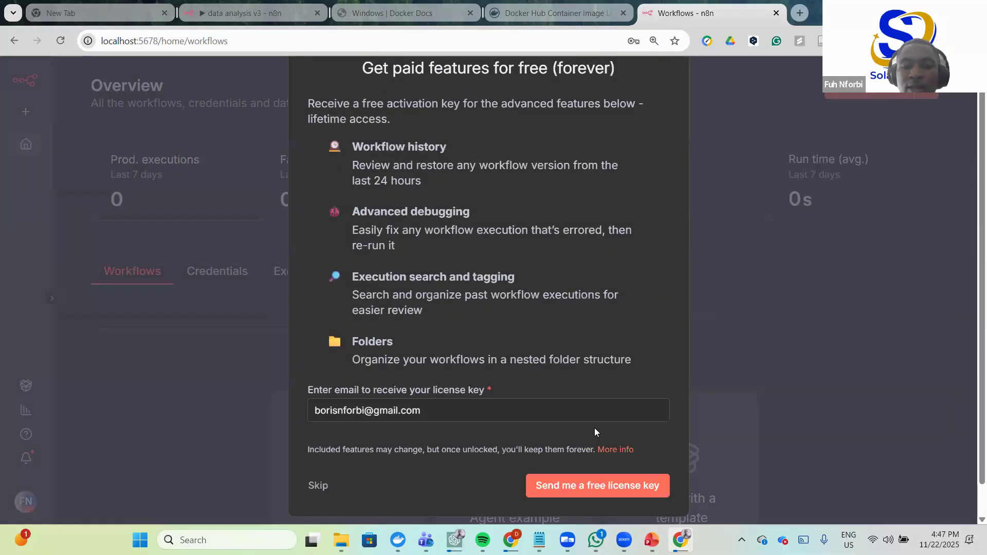
scroll(595, 432, "down", 1)
left_click(608, 457)
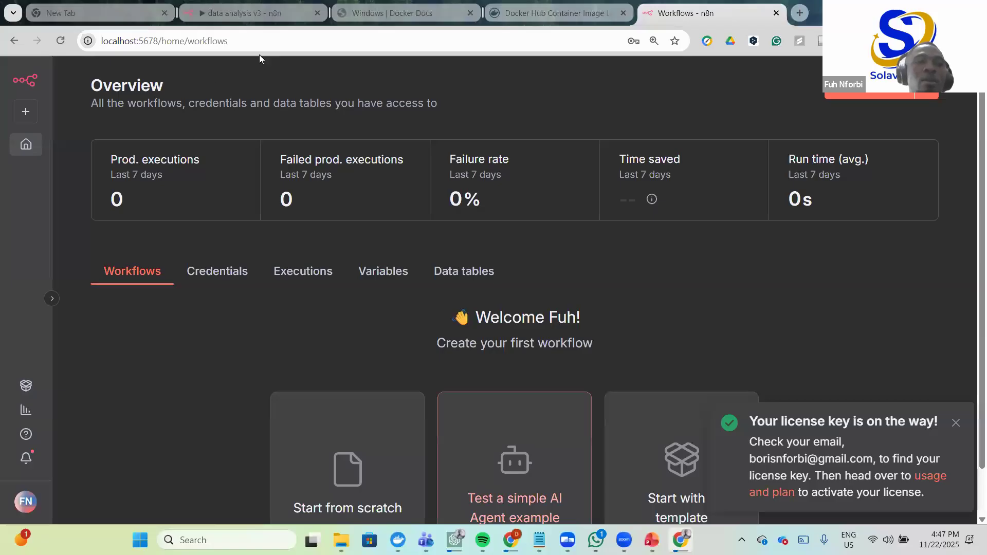
left_click(800, 13)
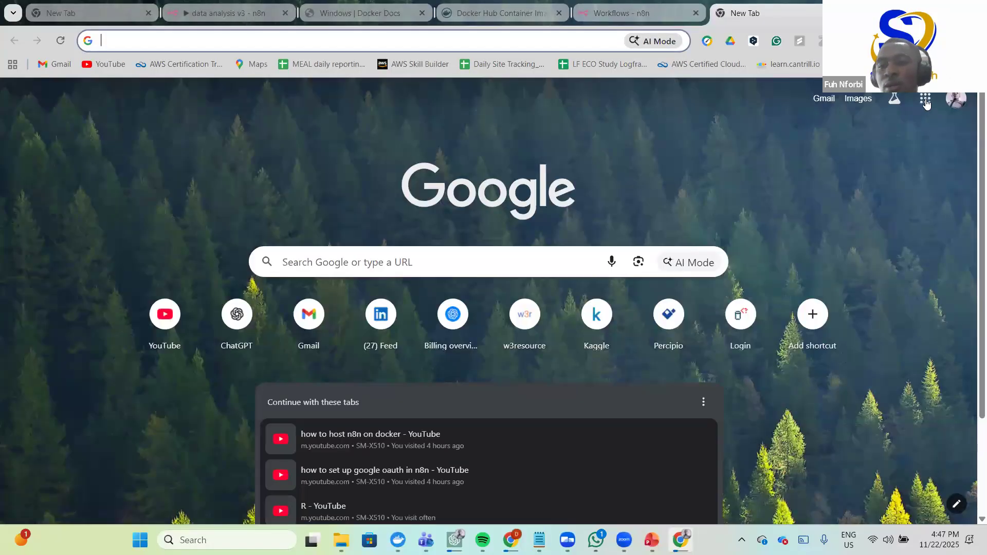
- Open Gmail, refresh the inbox, and activate the key from the n8n.io license email
left_click(925, 99)
left_click(919, 221)
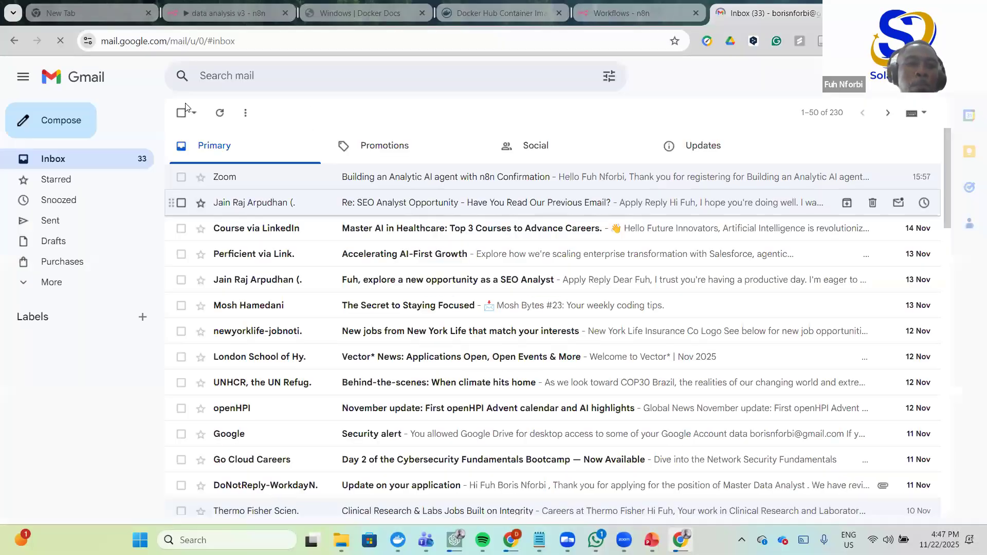
left_click(221, 114)
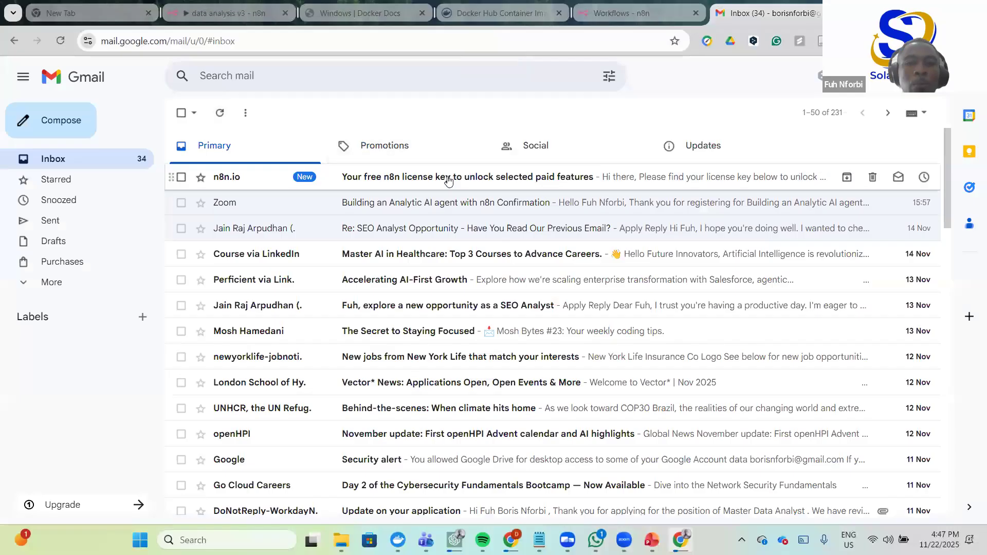
left_click(449, 178)
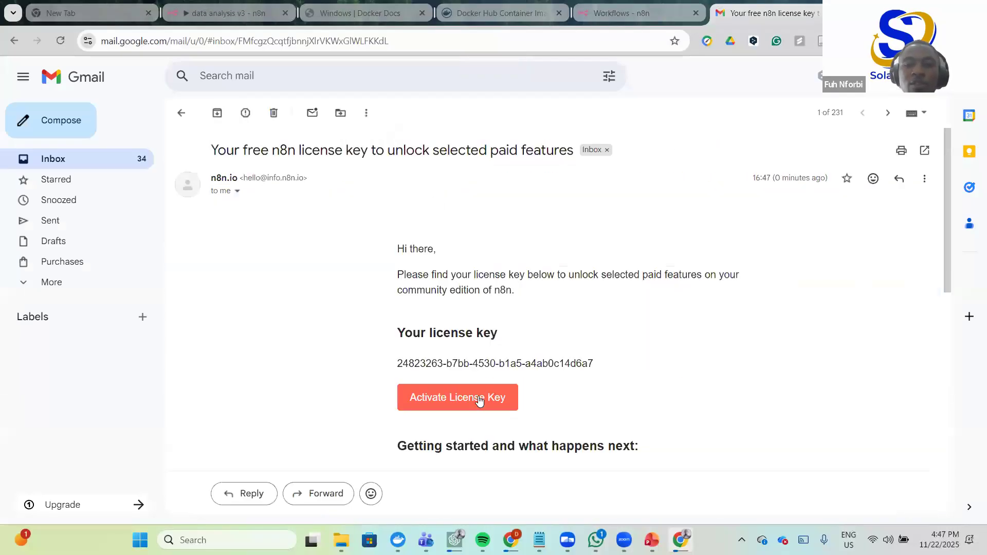
left_click(456, 391)
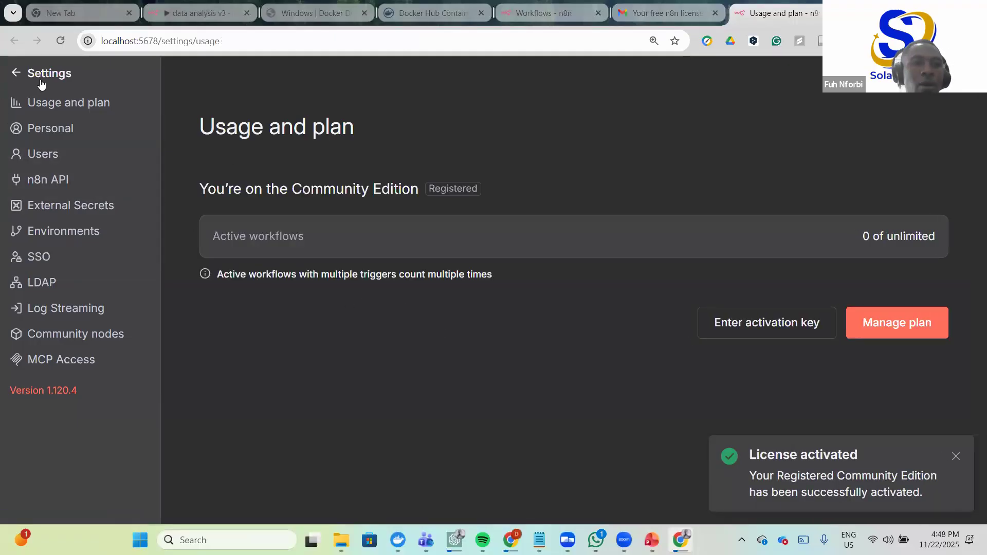
- Return from Settings to the empty n8n Overview and open the sidebar + create menu
left_click(13, 72)
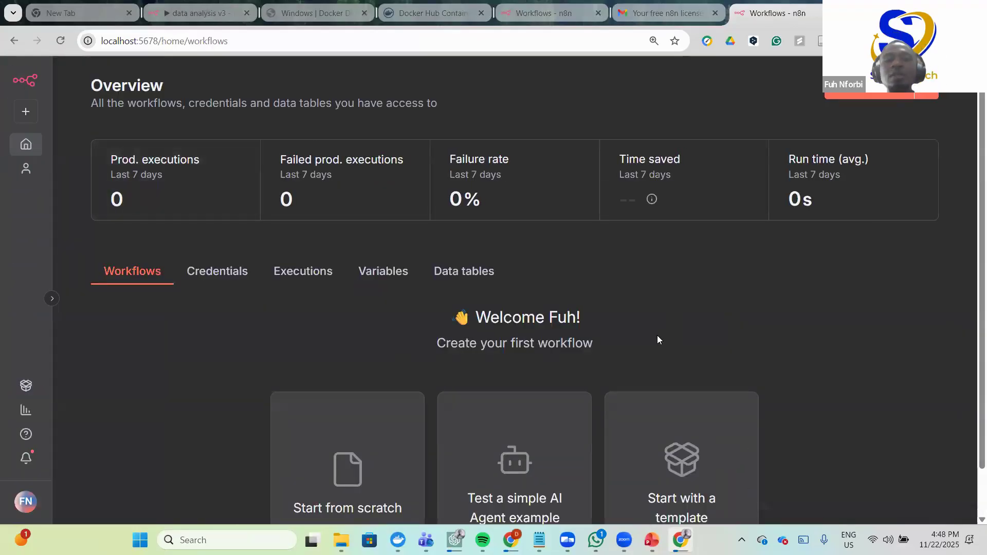
scroll(672, 318, "down", 1)
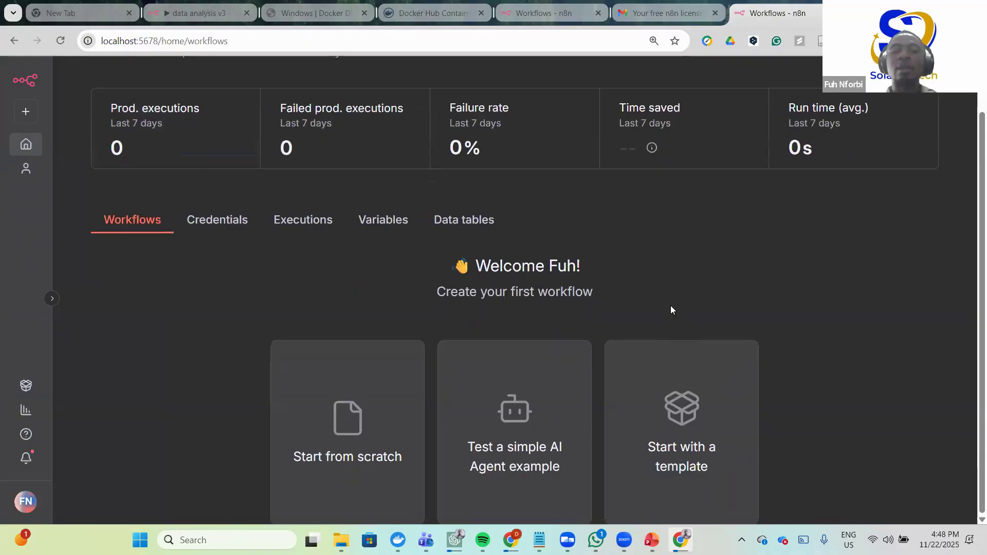
scroll(672, 310, "up", 1)
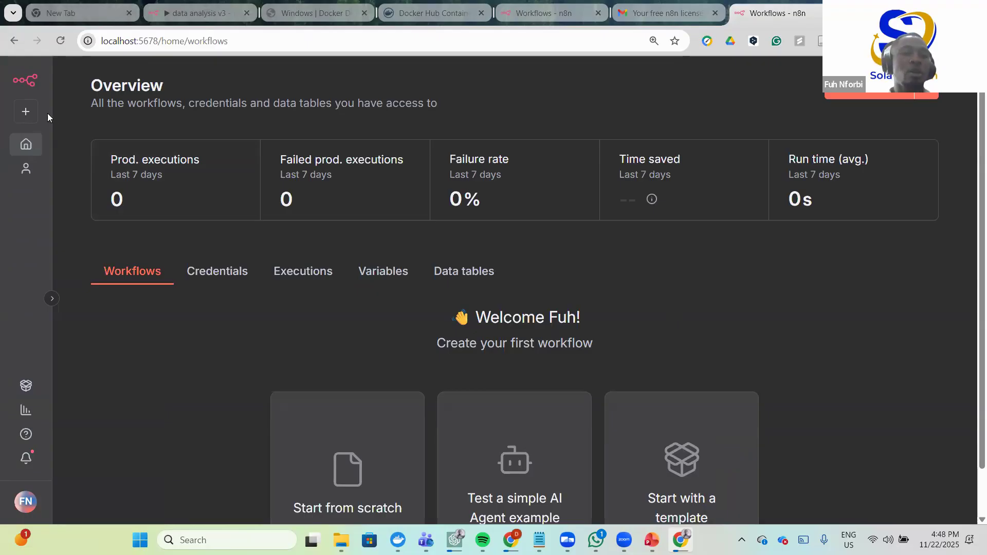
left_click(26, 112)
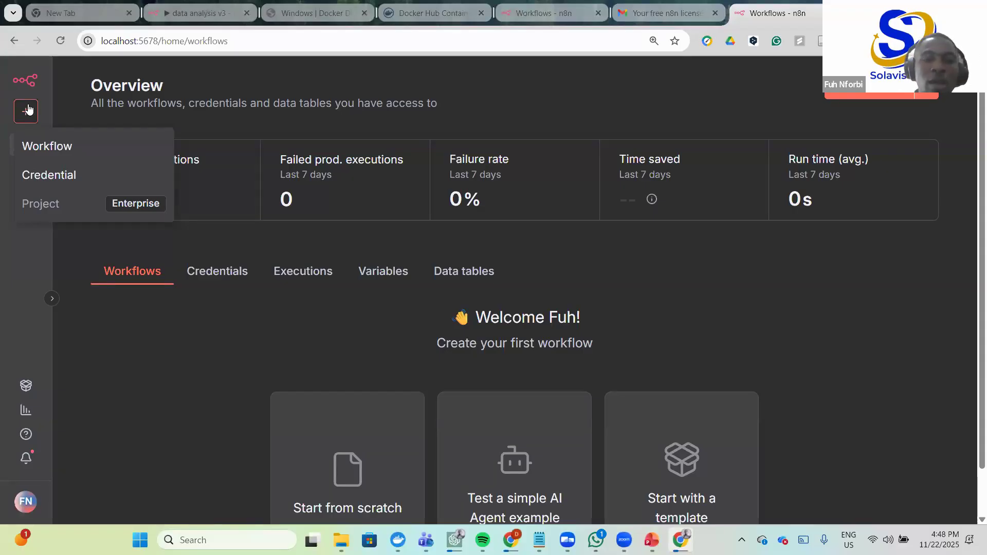
- Create a blank My workflow, checking the data analysis v3 workflow tab for reference
left_click(53, 147)
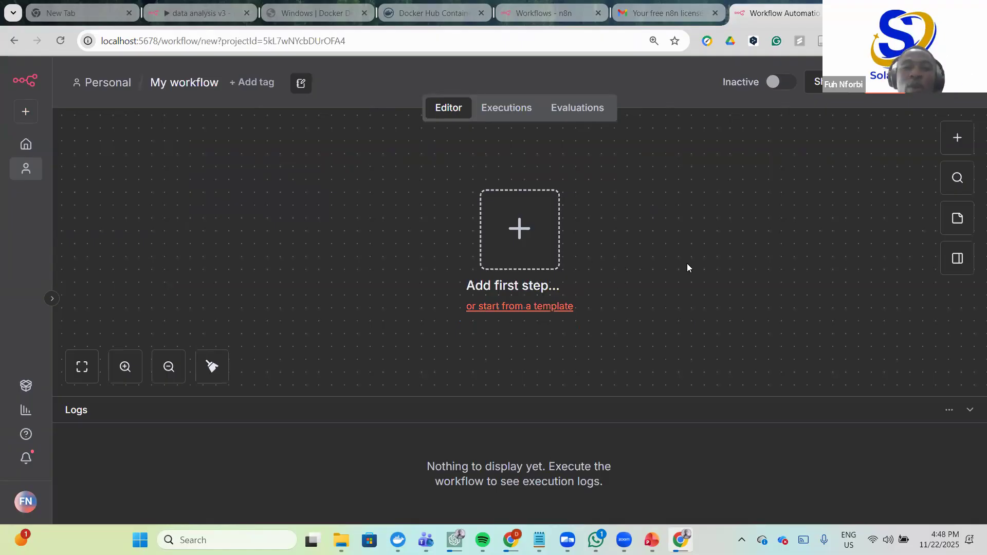
left_click(193, 10)
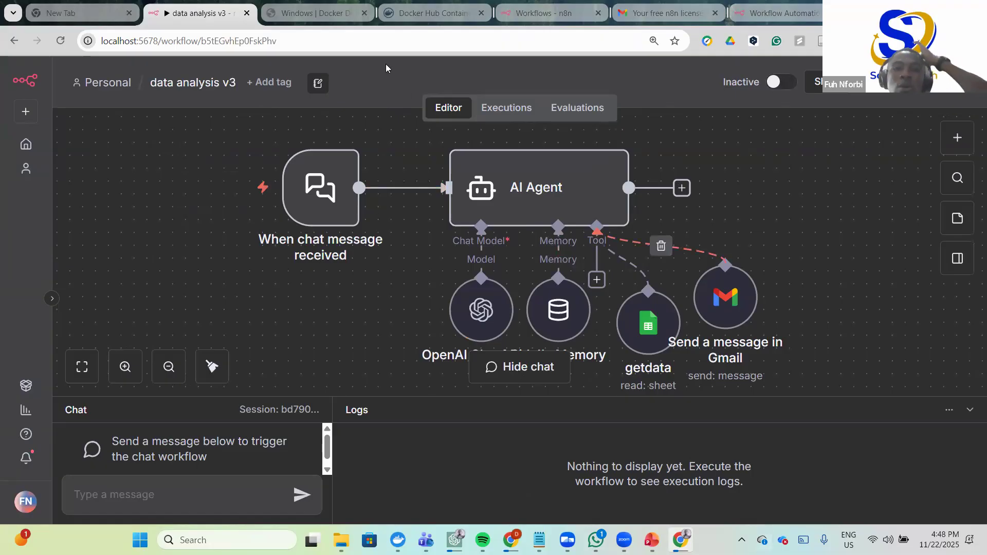
left_click(766, 12)
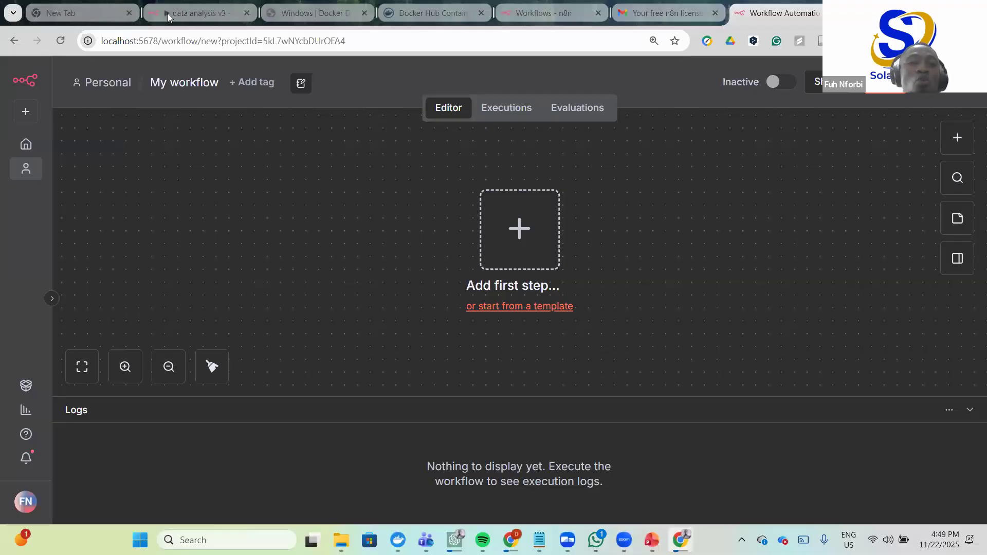
left_click(201, 13)
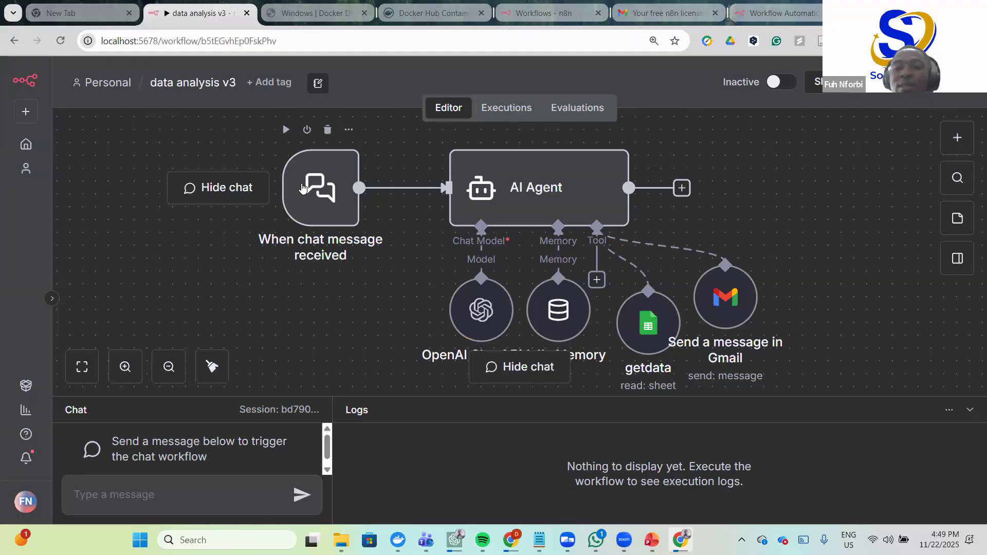
left_click(796, 15)
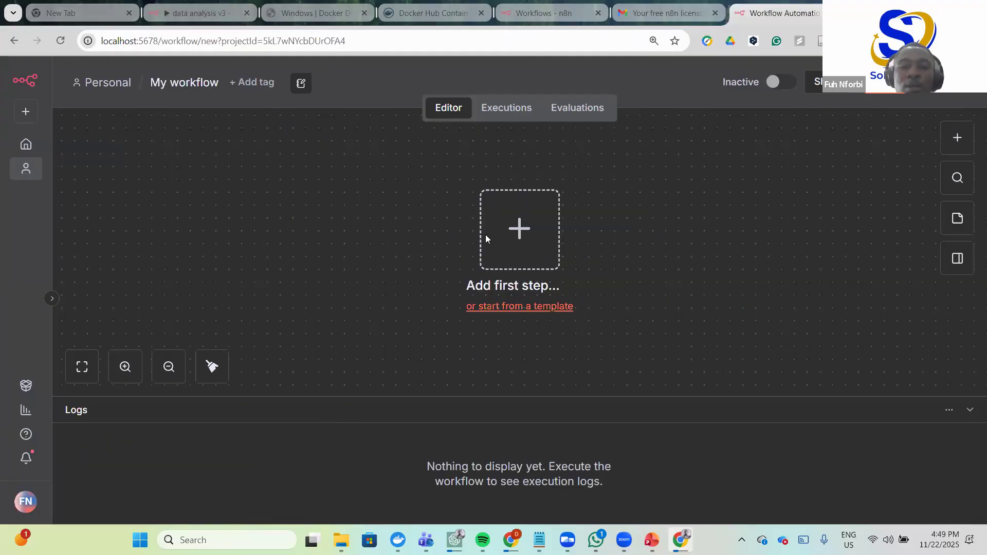
- Search nodes for 'chat' and add Chat Trigger as the workflow's first step
left_click(521, 229)
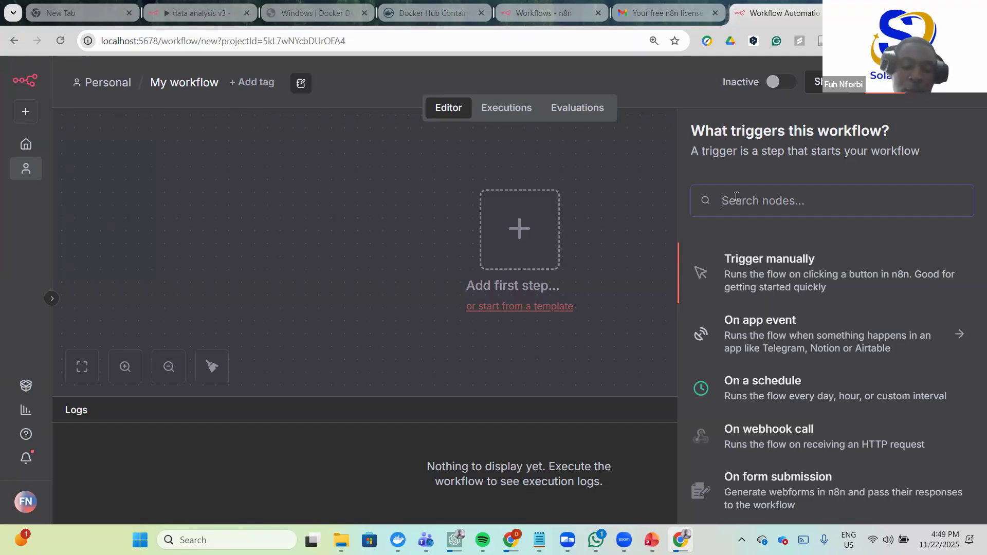
type("chat")
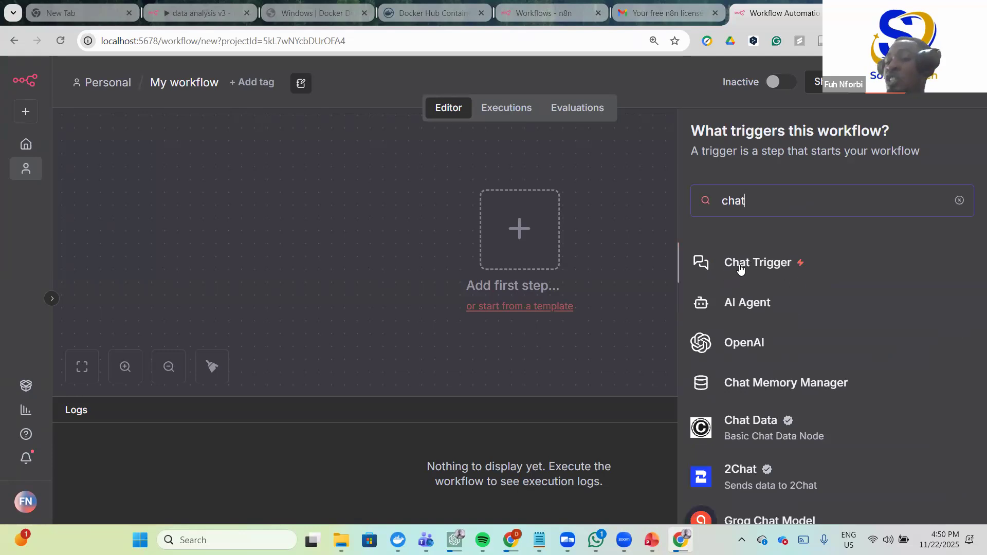
left_click(768, 264)
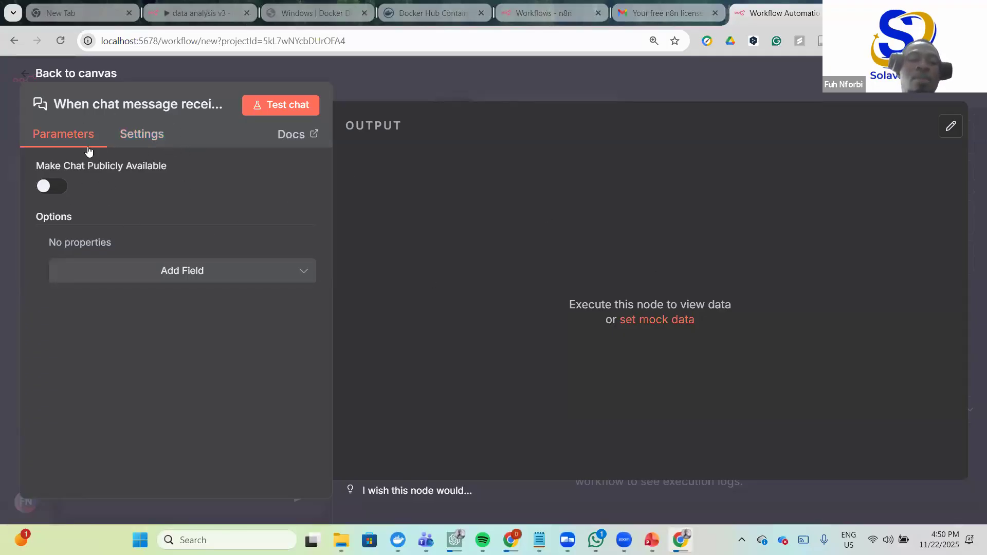
- Turn on Make Chat Publicly Available in the Chat Trigger and scroll to Initial Message(s)
left_click(52, 186)
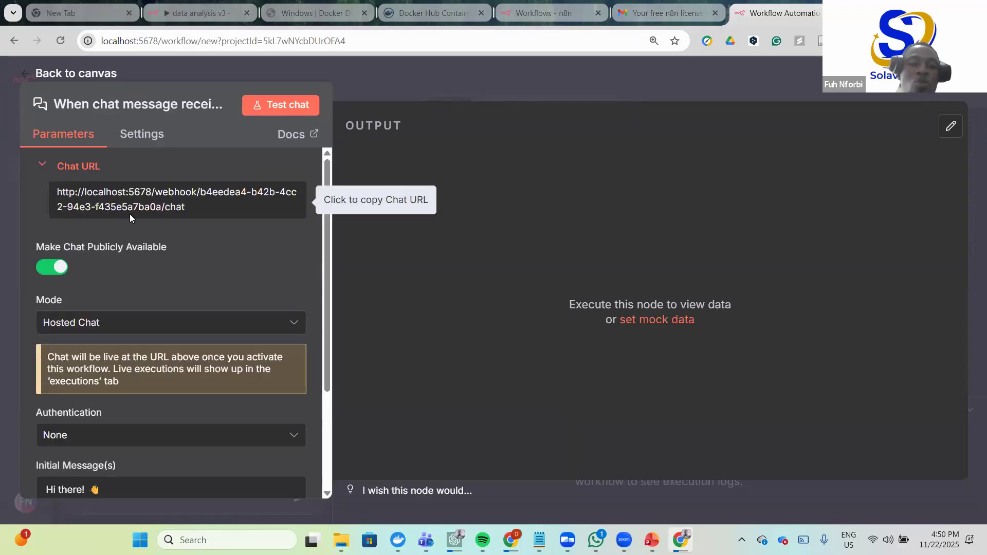
scroll(204, 305, "down", 3)
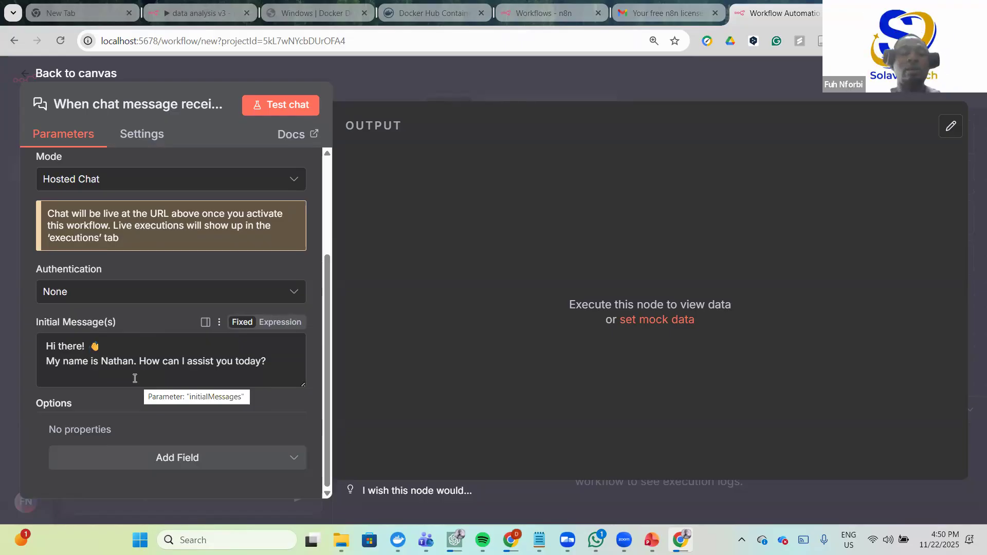
- Replace the greeting's second line with 'I am your Data Analyst Assistant. What can I help you with today?'
left_click_drag(82, 366, 41, 357)
key("BackSpace")
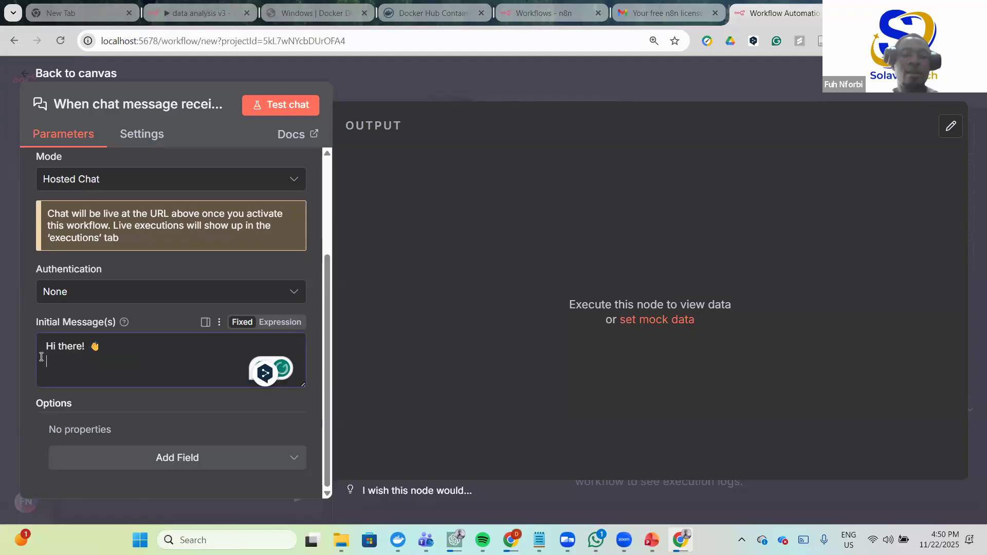
type("In")
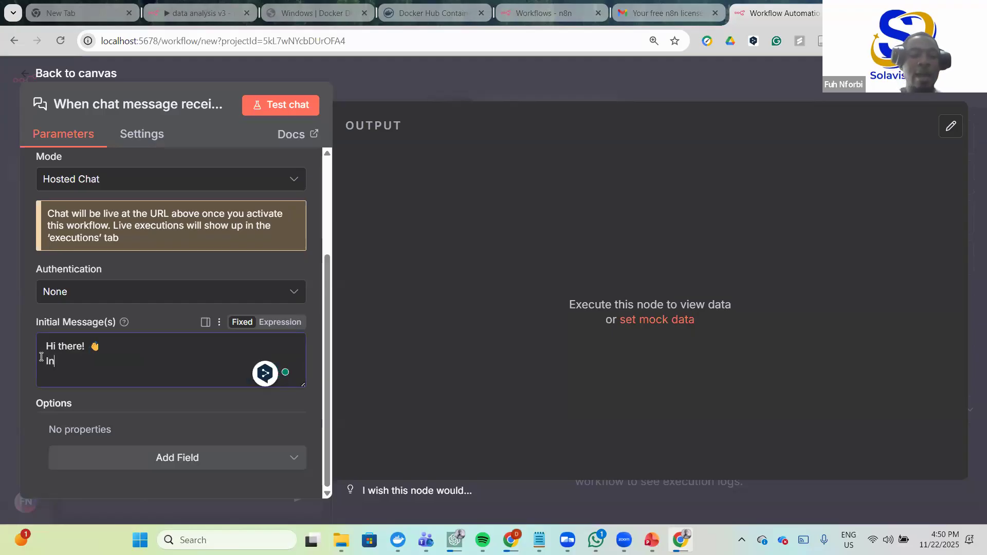
type("am your")
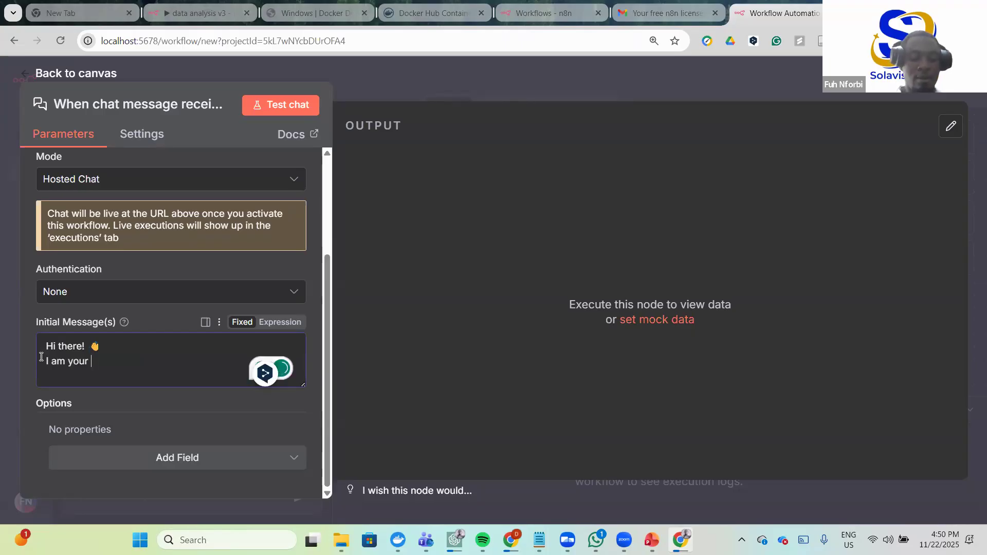
type(" Data")
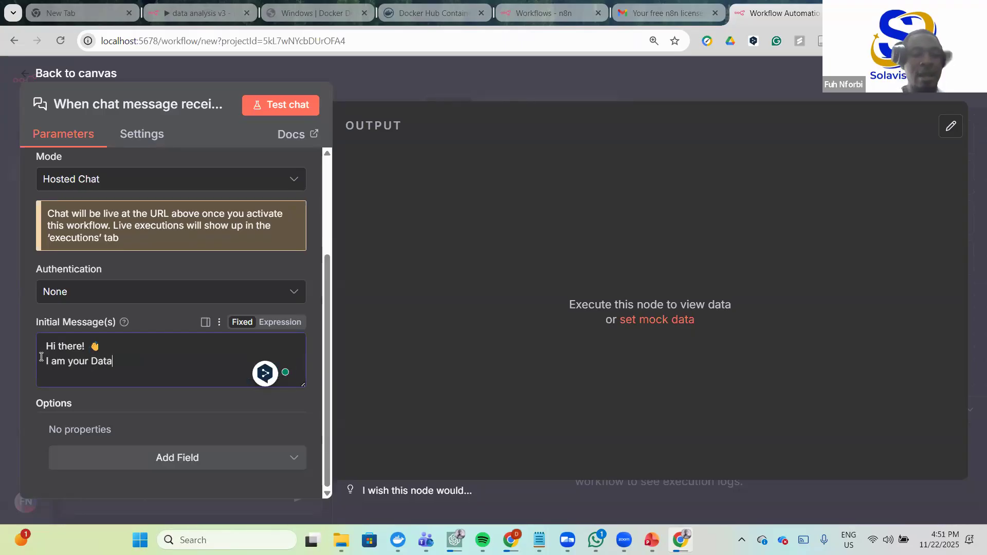
type(" analys")
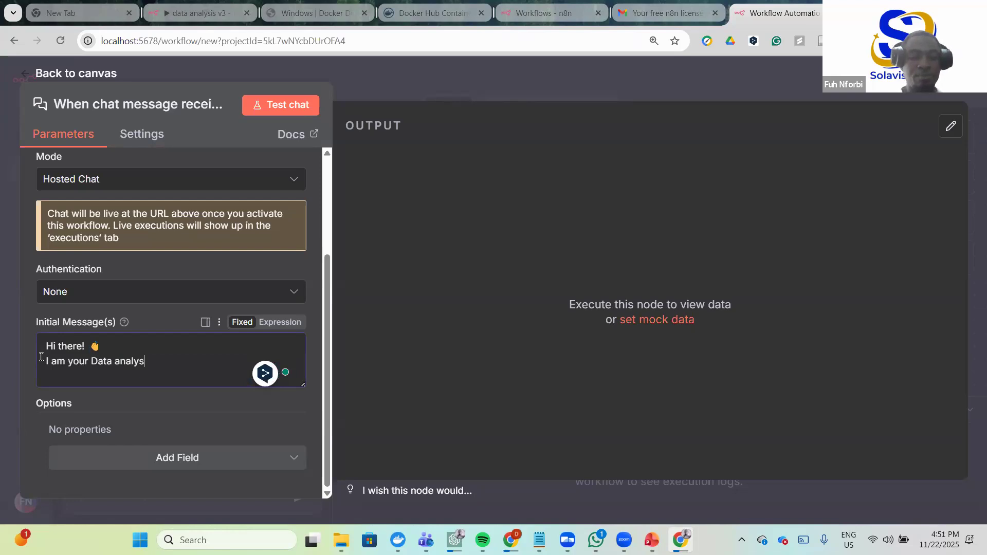
key("BackSpace")
key("BackSpace")
key("BackSpace")
key("BackSpace")
key("BackSpace")
key("BackSpace")
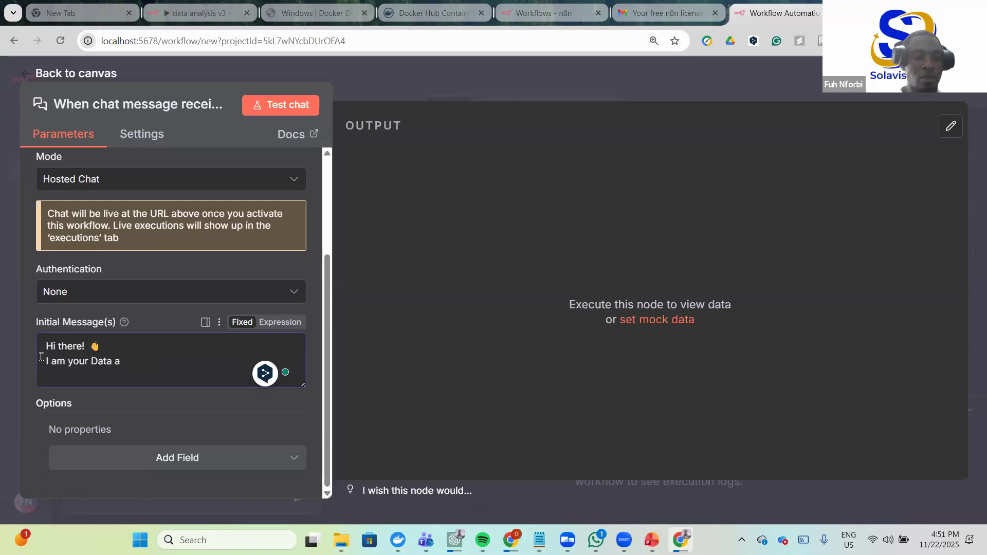
type("Analyst Assistan")
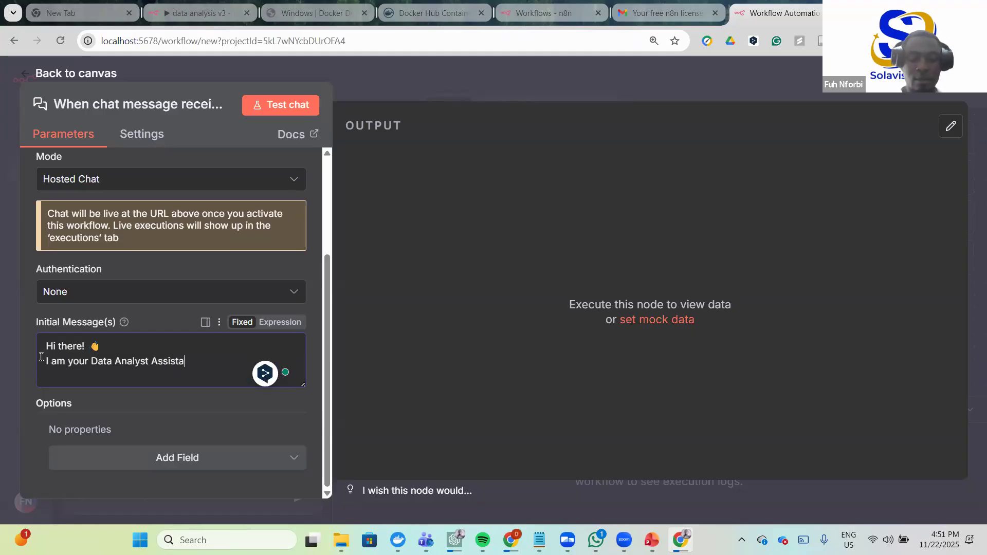
type(". What")
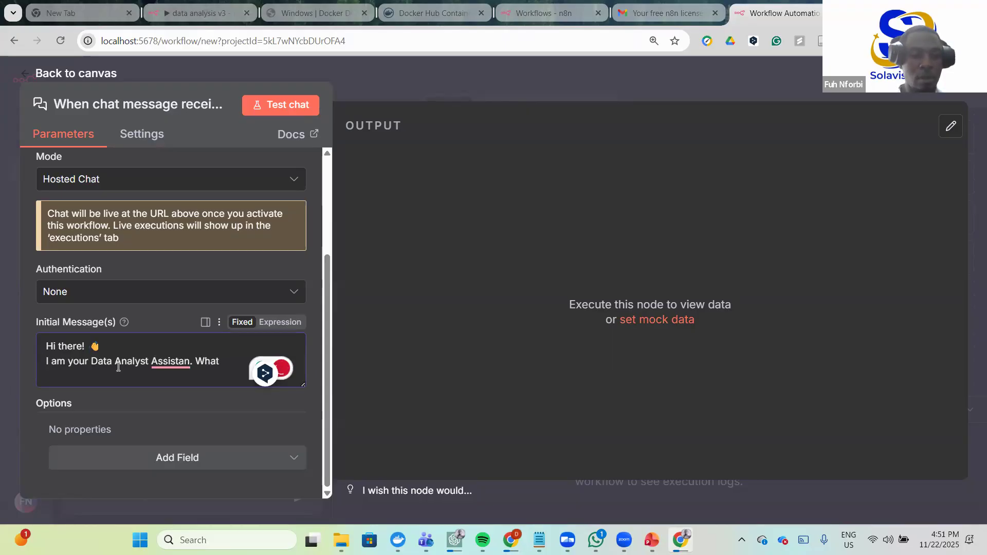
left_click(171, 362)
left_click(180, 406)
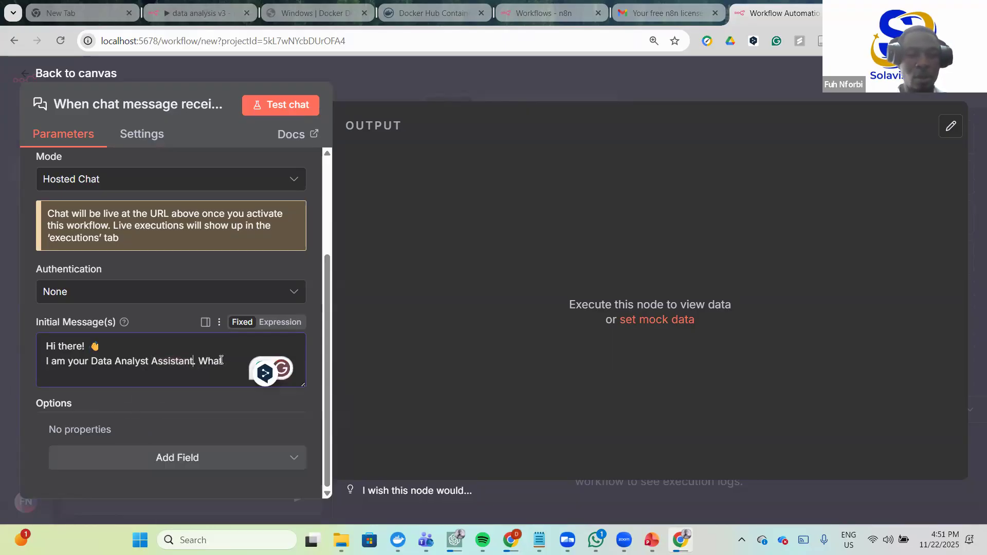
type("ca")
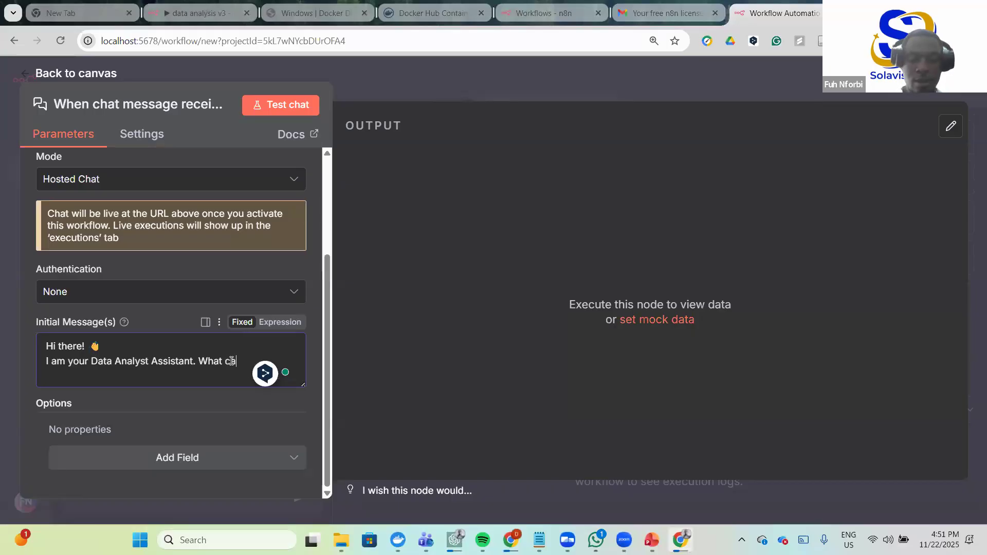
type("n i help you whith")
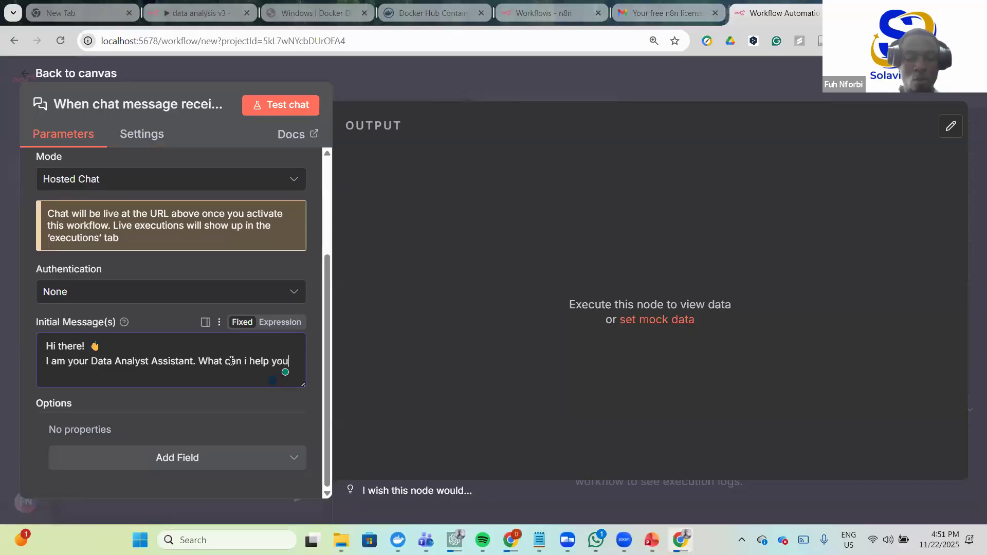
key("BackSpace")
key("BackSpace")
key("BackSpace")
key("BackSpace")
type("ith today?")
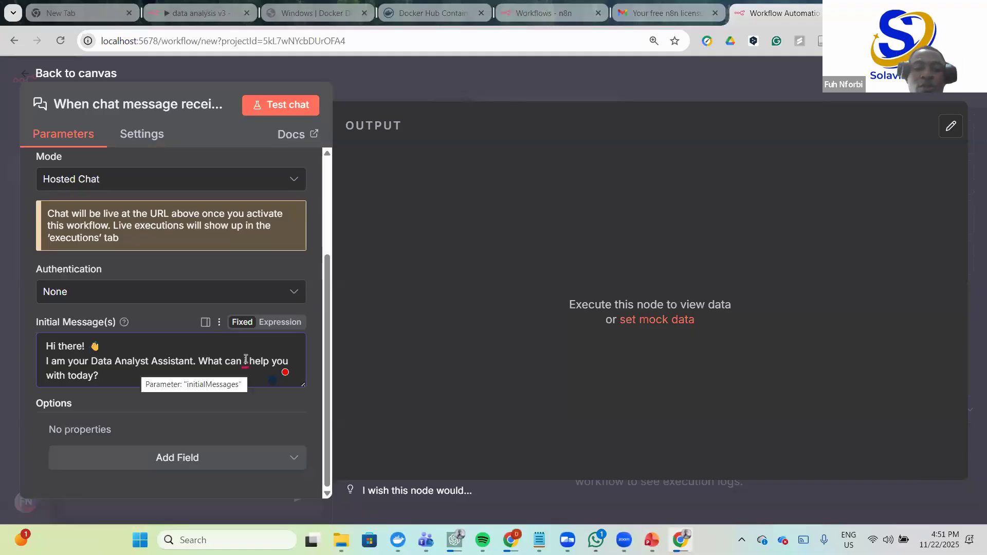
mouse_move(246, 362)
left_click(246, 407)
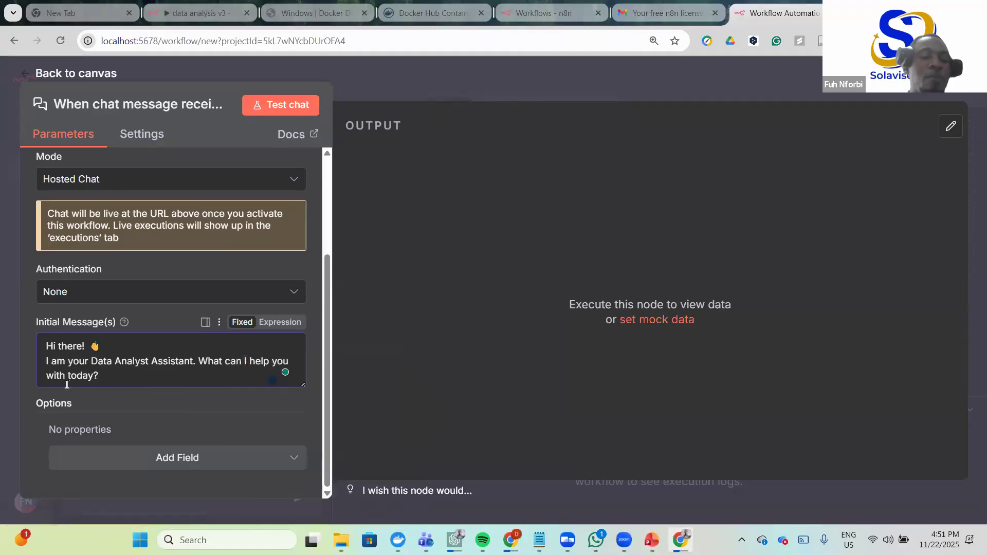
- Add a Title chat option and replace its default text with 'Analysis Highlights'
left_click(253, 459)
left_click(144, 429)
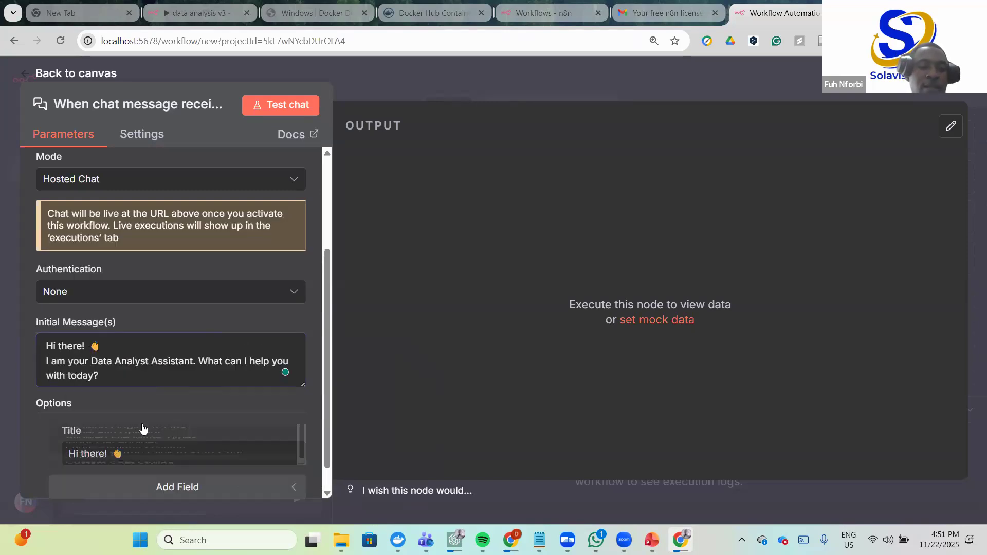
scroll(137, 456, "down", 1)
left_click_drag(126, 425, 55, 422)
key("BackSpace")
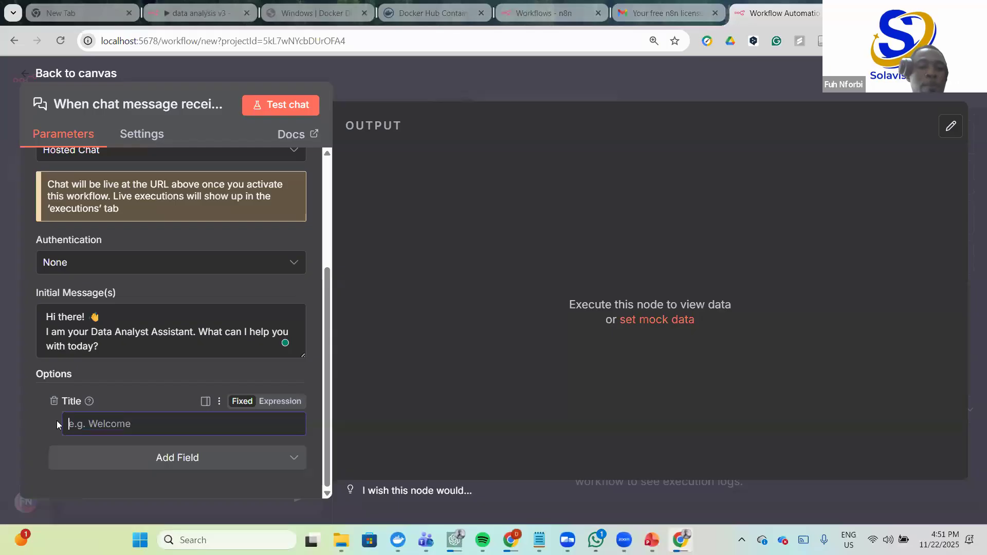
type("An")
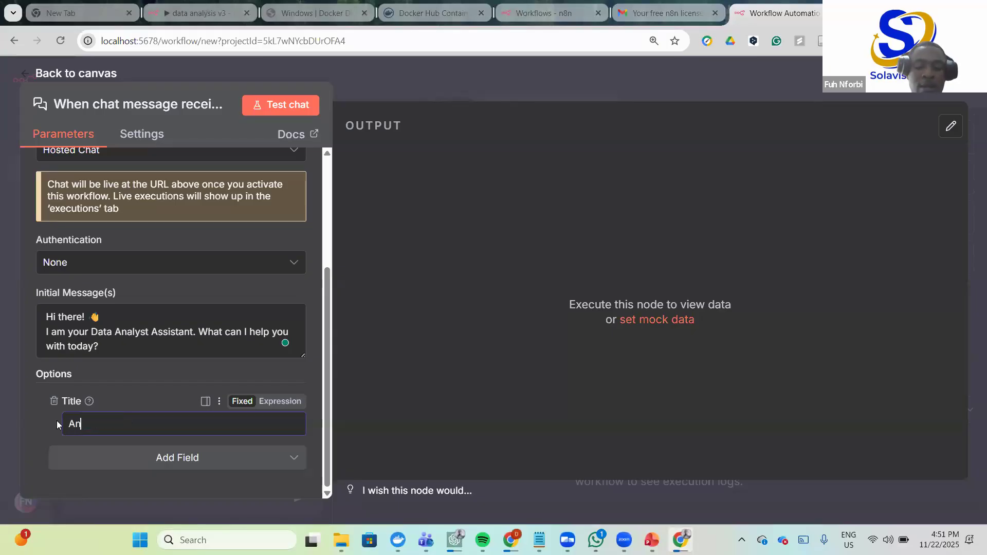
type("alysis")
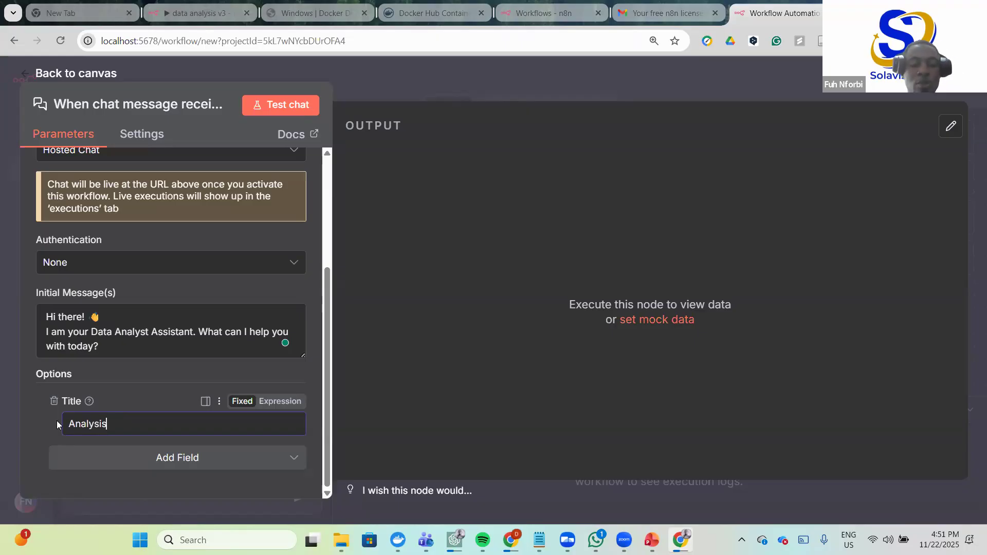
type(" Hig")
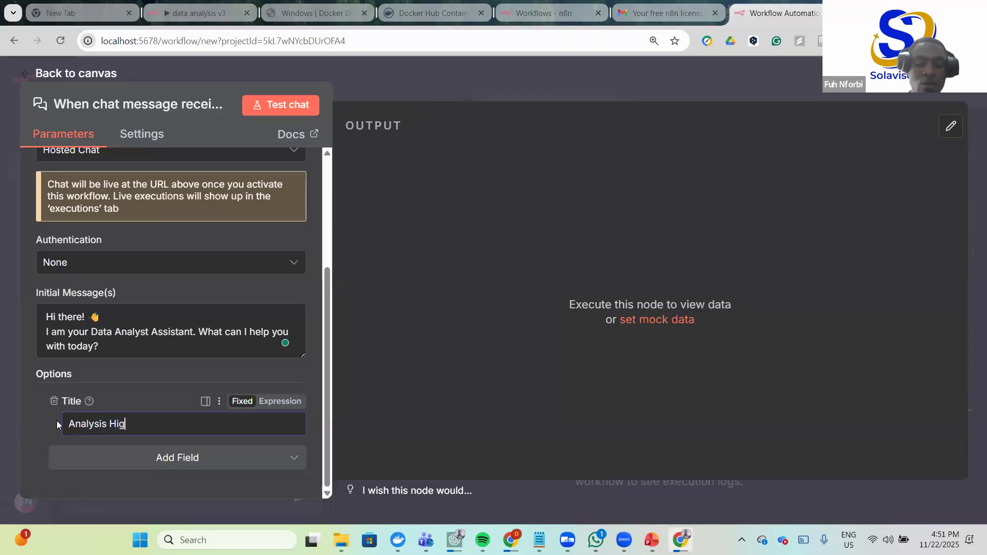
type("hlight")
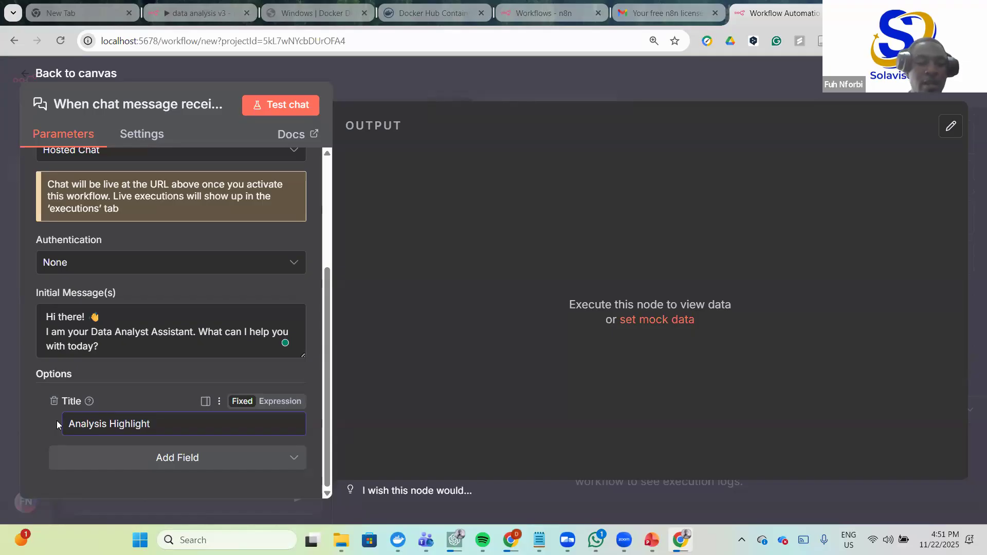
type("s")
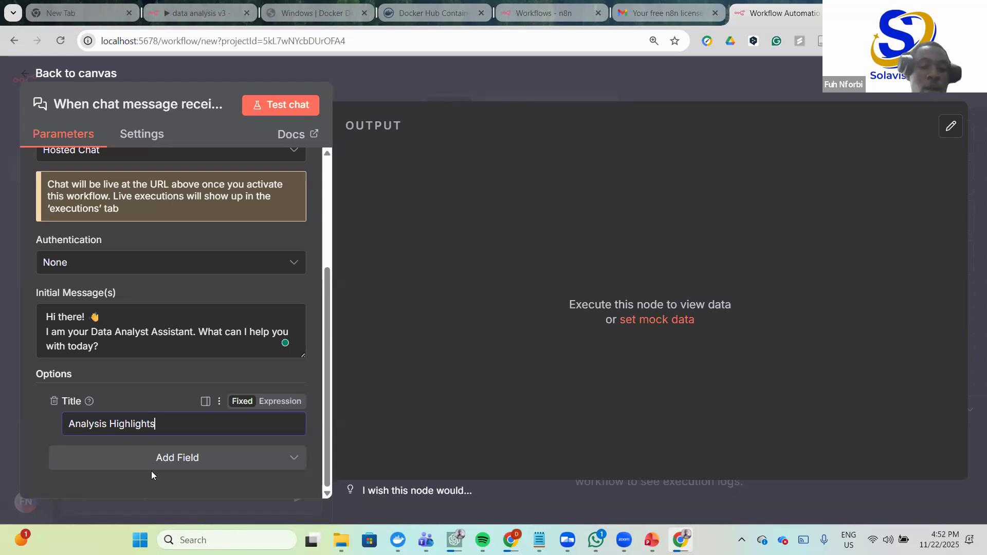
- Add a Response Mode option to the chat trigger, left at When Last Node Finishes
left_click(246, 459)
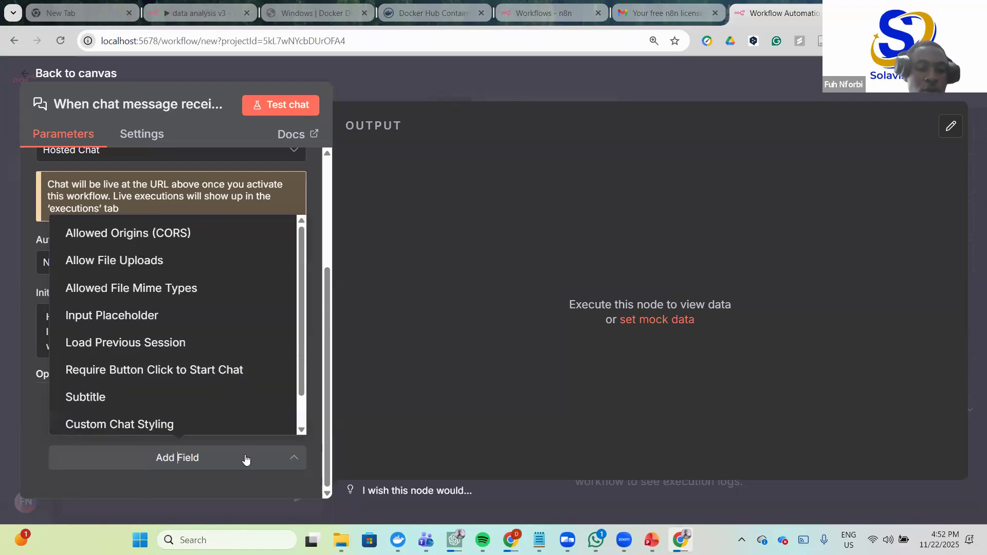
scroll(305, 401, "down", 1)
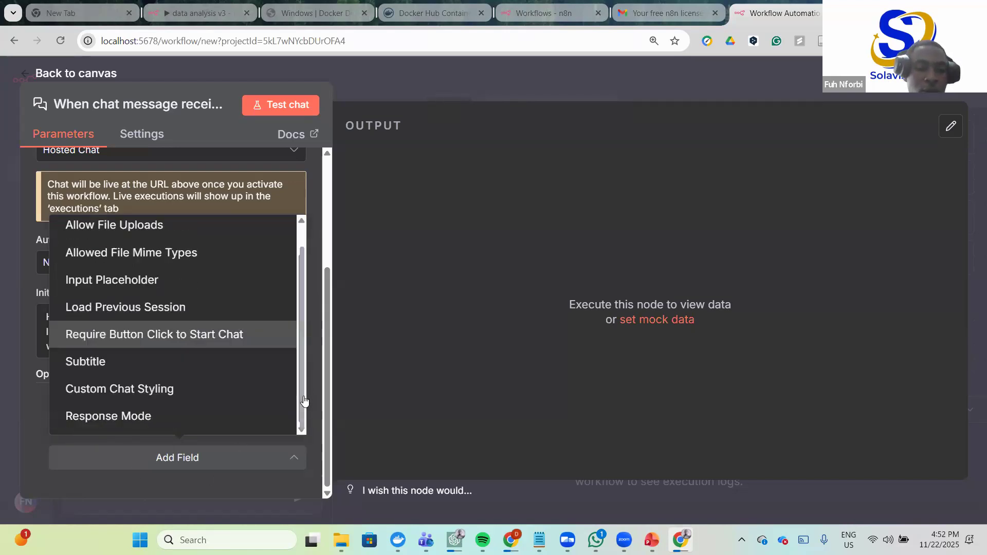
left_click(131, 415)
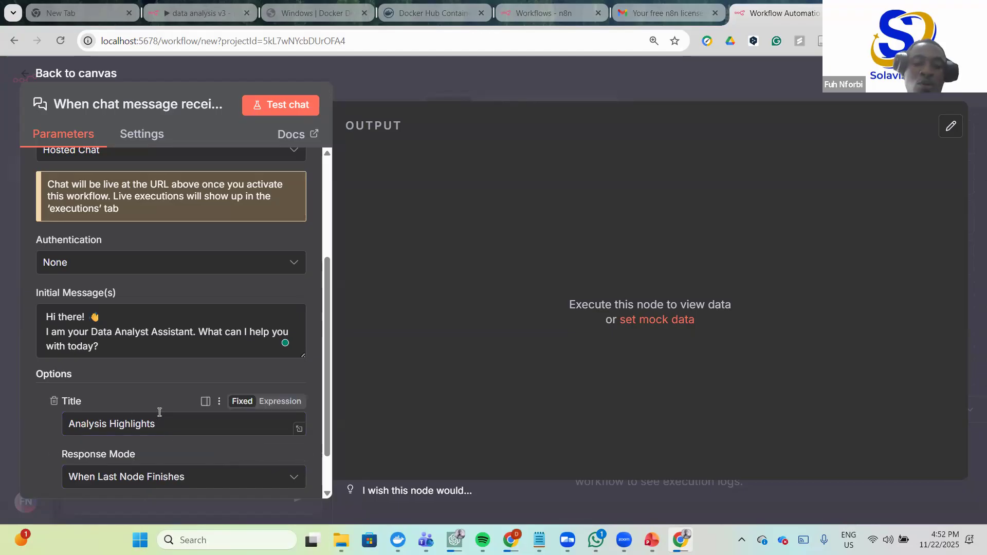
- Check the data analysis v3 workflow for reference, then return to the chat trigger settings
left_click_drag(48, 331, 269, 343)
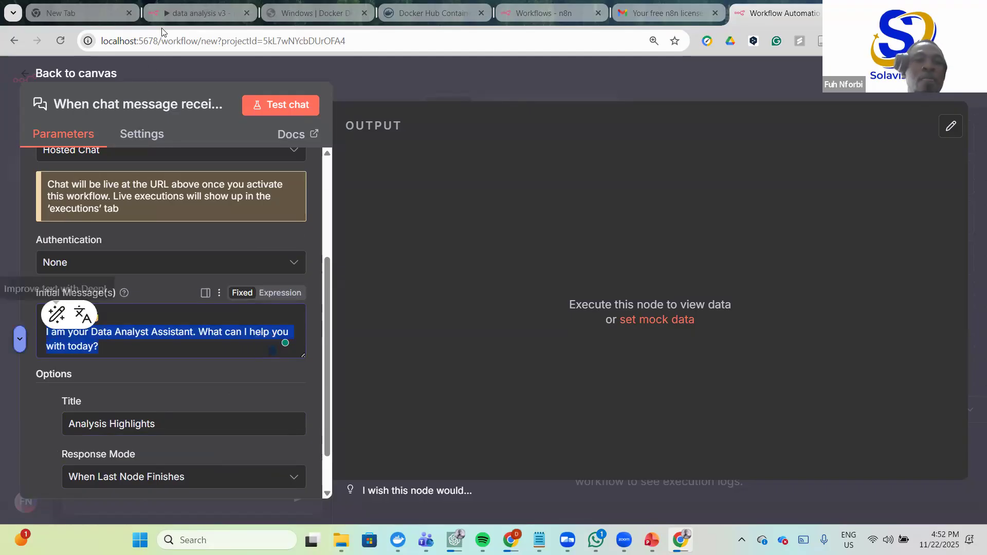
key("ctrl+2")
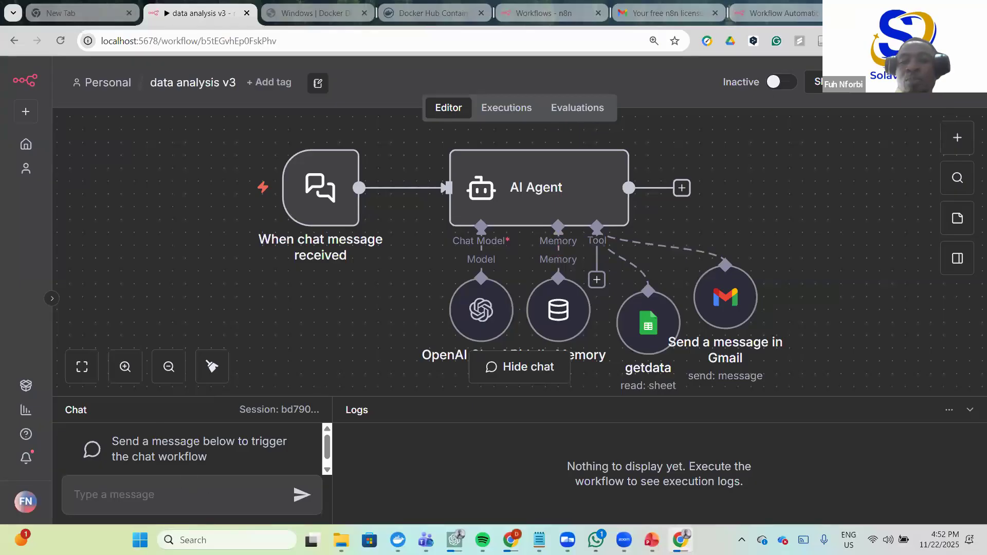
left_click(782, 13)
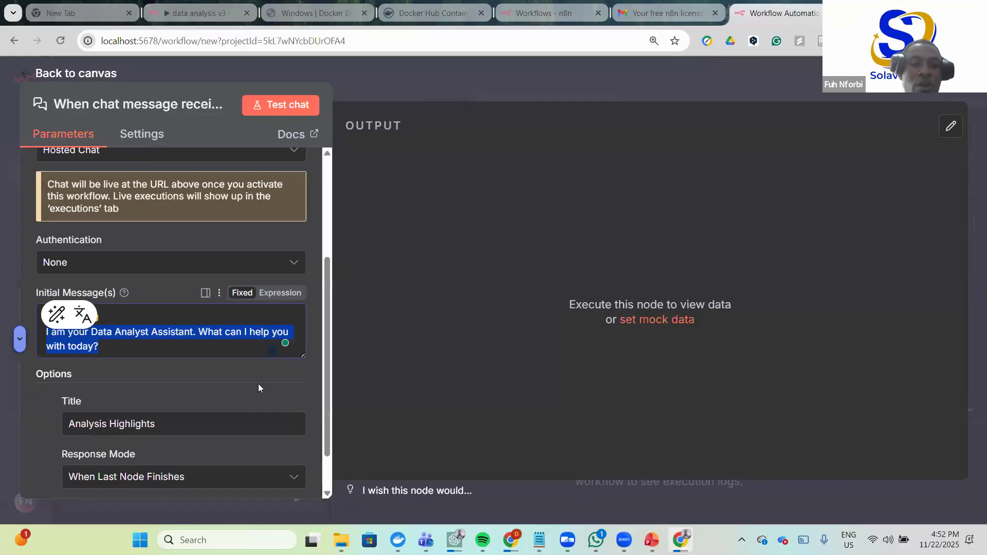
scroll(259, 384, "down", 1)
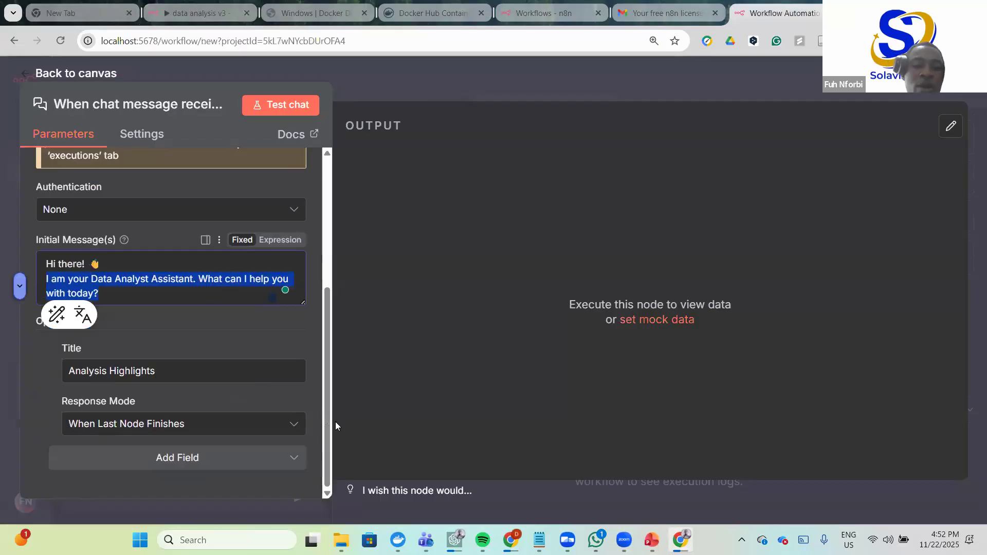
left_click(316, 248)
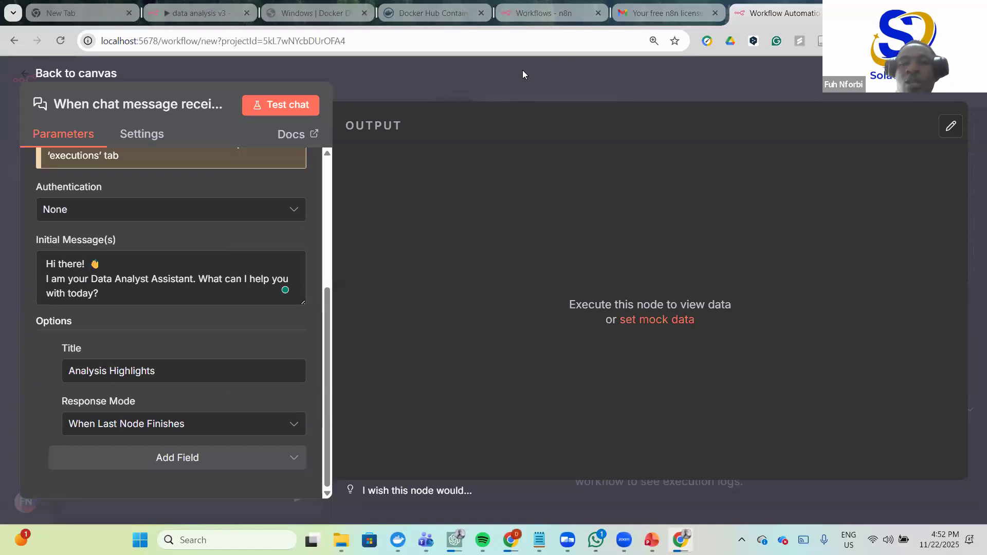
- Leave the Chat Trigger settings for the workflow canvas and focus the chat message input
left_click(635, 76)
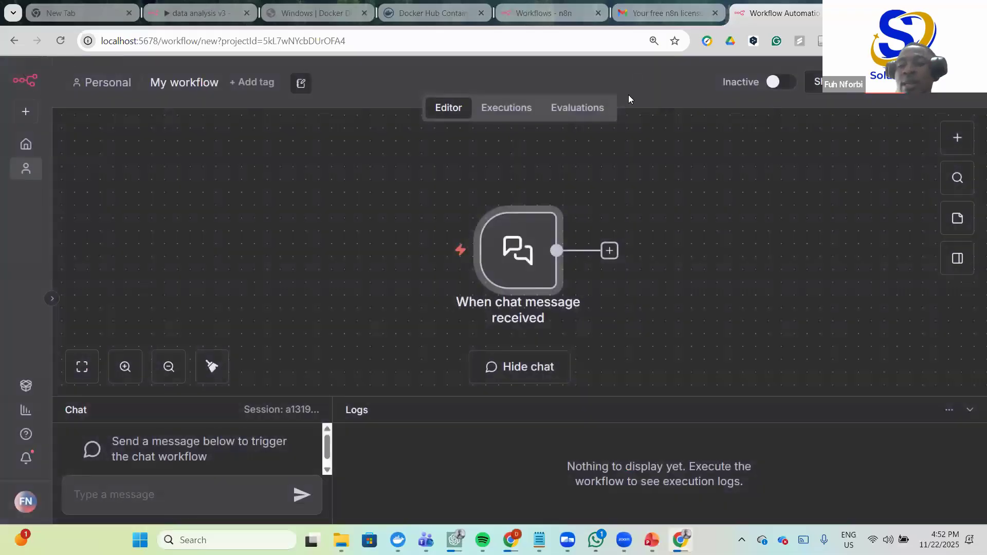
mouse_move(510, 261)
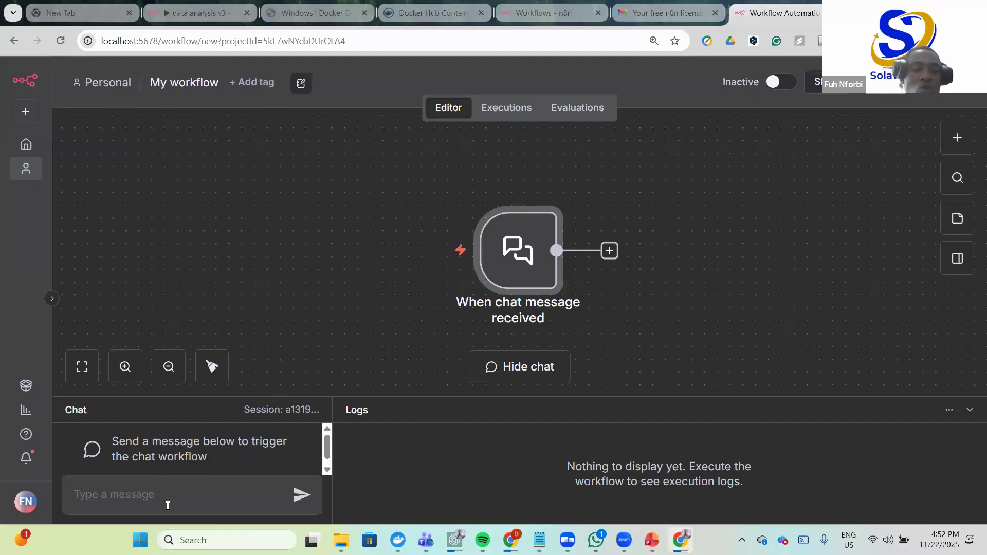
left_click(109, 491)
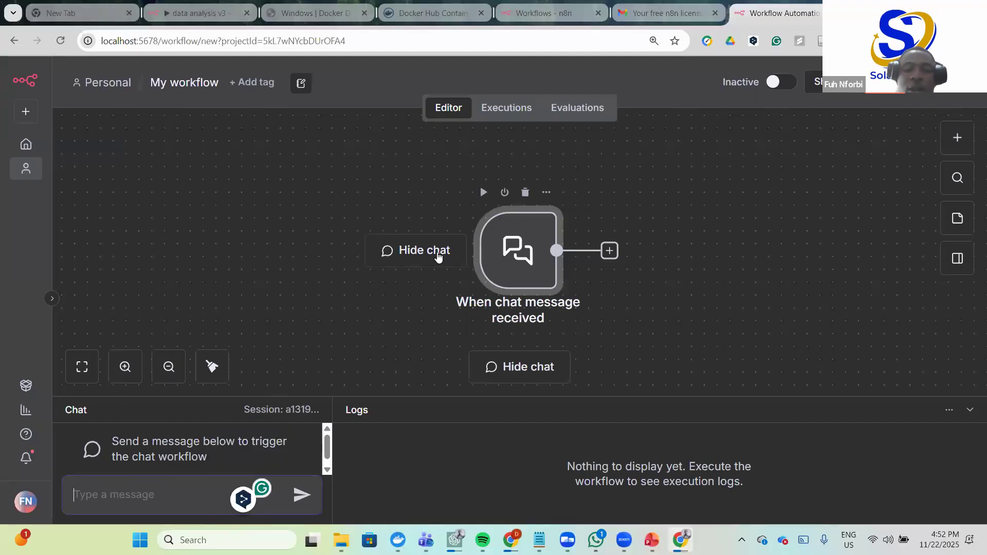
- Collapse and reopen the chat panel, then bring up the PowerPoint workflow diagram
left_click(435, 254)
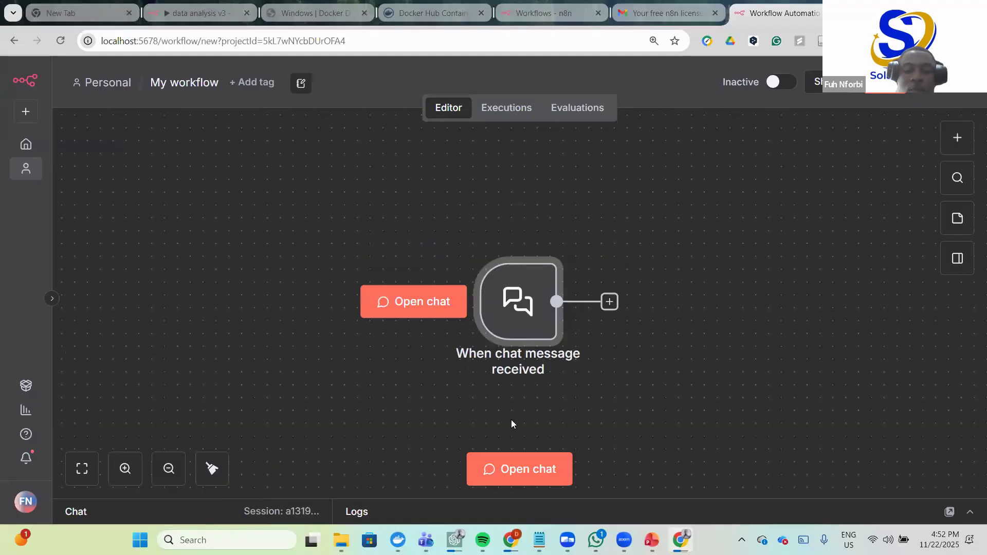
left_click(502, 469)
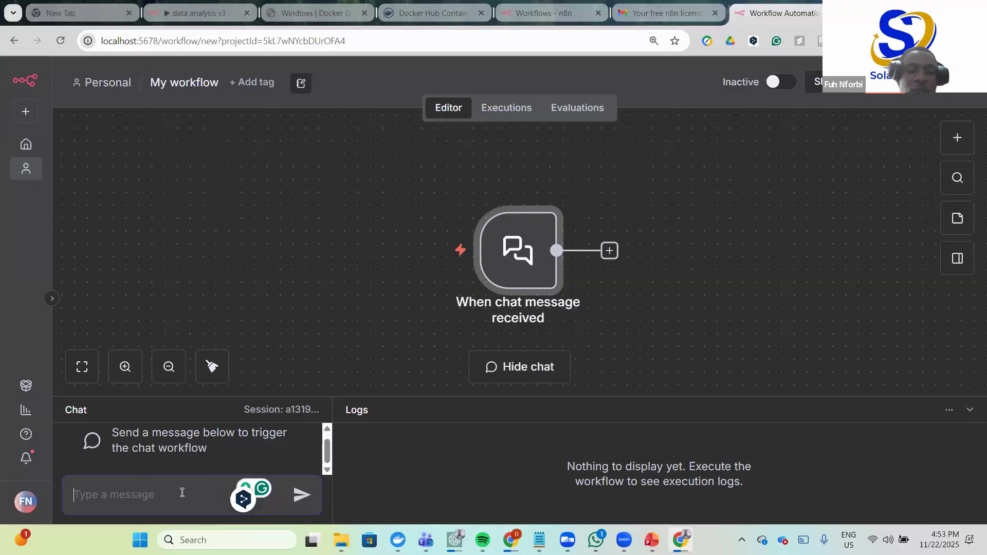
left_click_drag(328, 449, 474, 312)
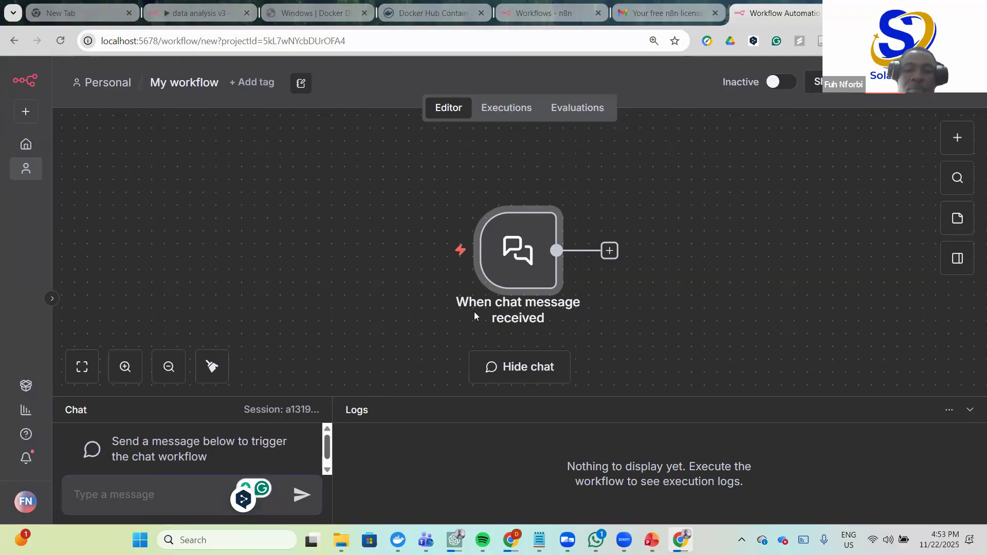
left_click(117, 494)
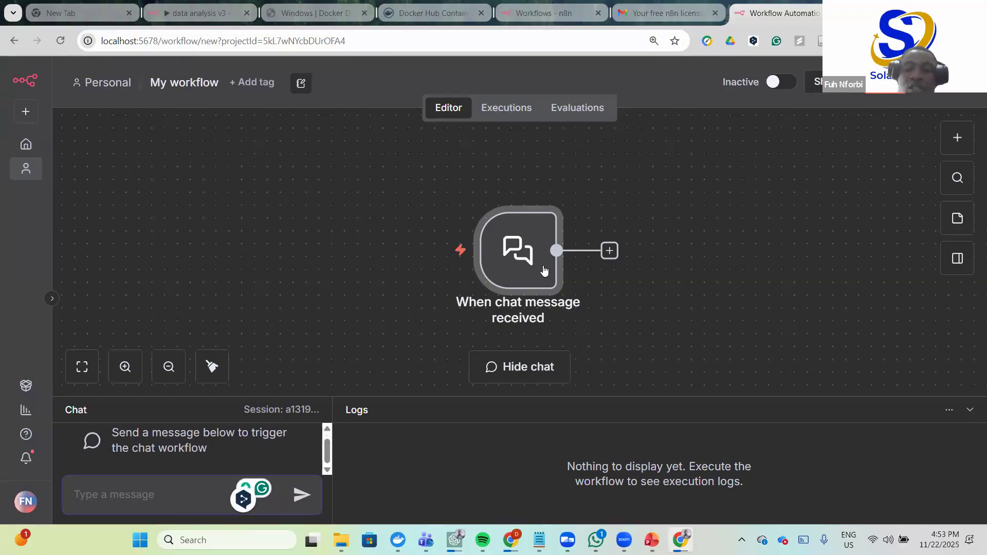
mouse_move(507, 258)
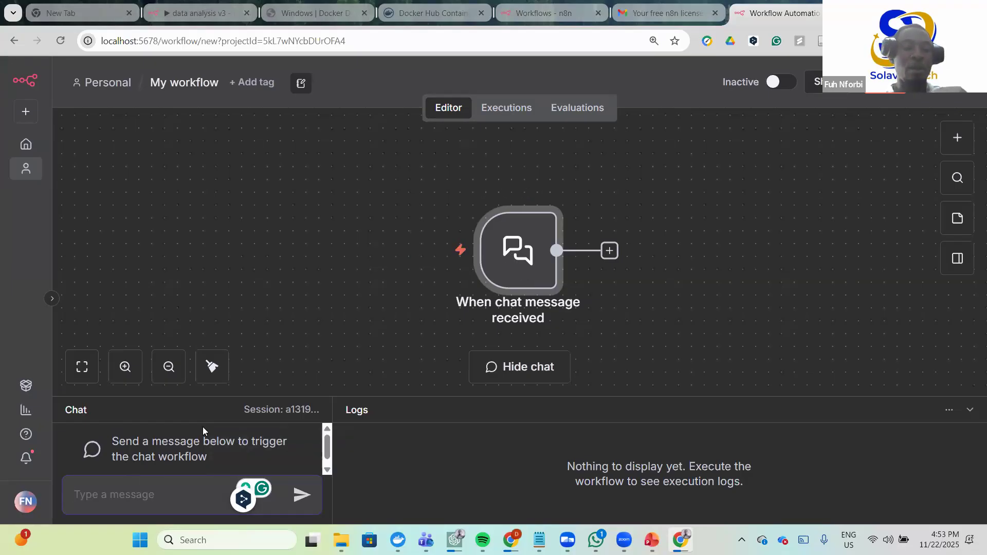
scroll(514, 252, "down", 1)
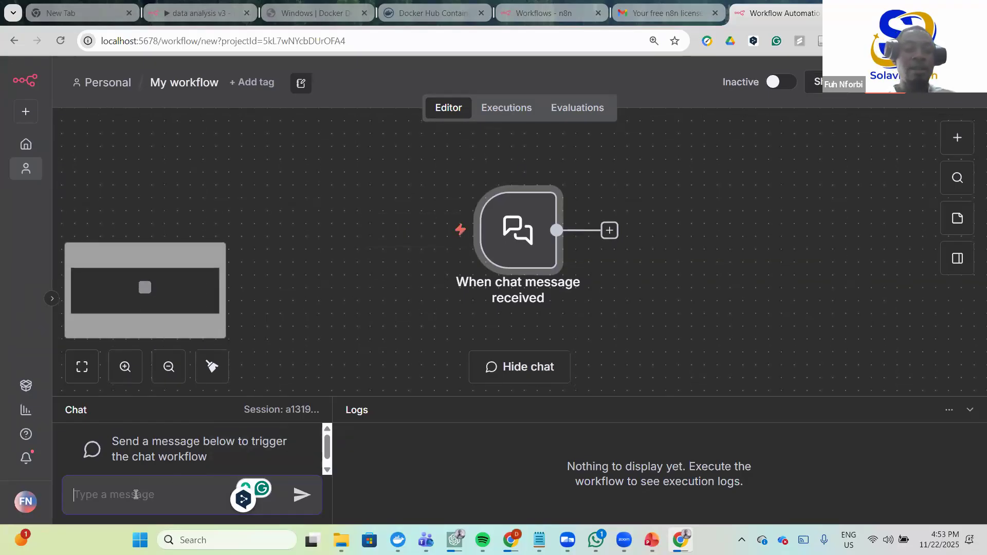
scroll(548, 243, "up", 1)
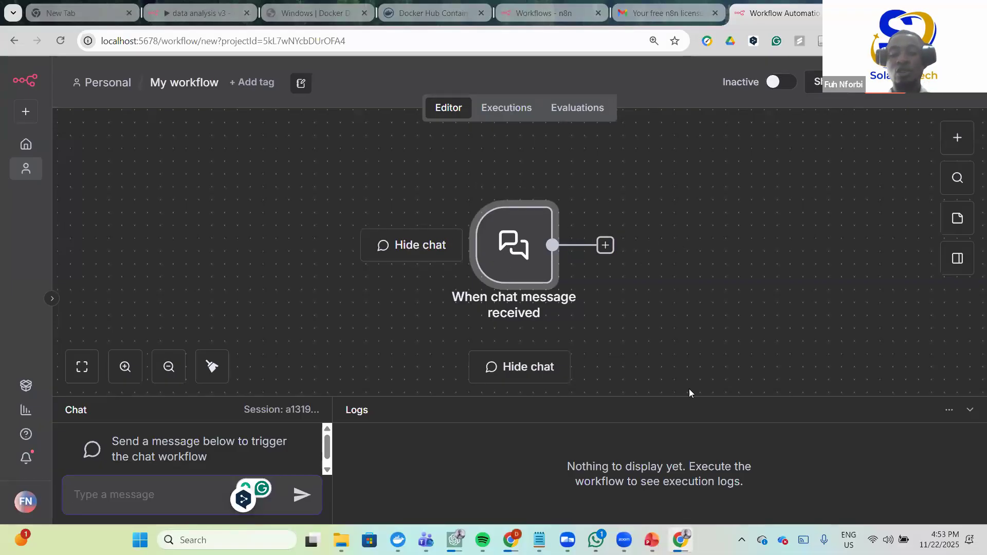
left_click(652, 540)
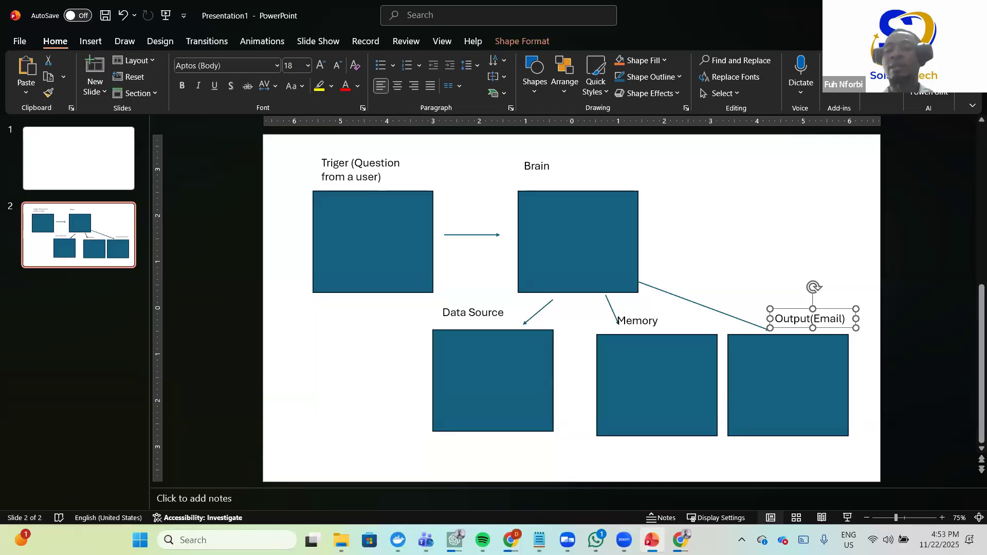
- Switch from the PowerPoint agent diagram back to the n8n editor in Chrome
key("alt+Tab")
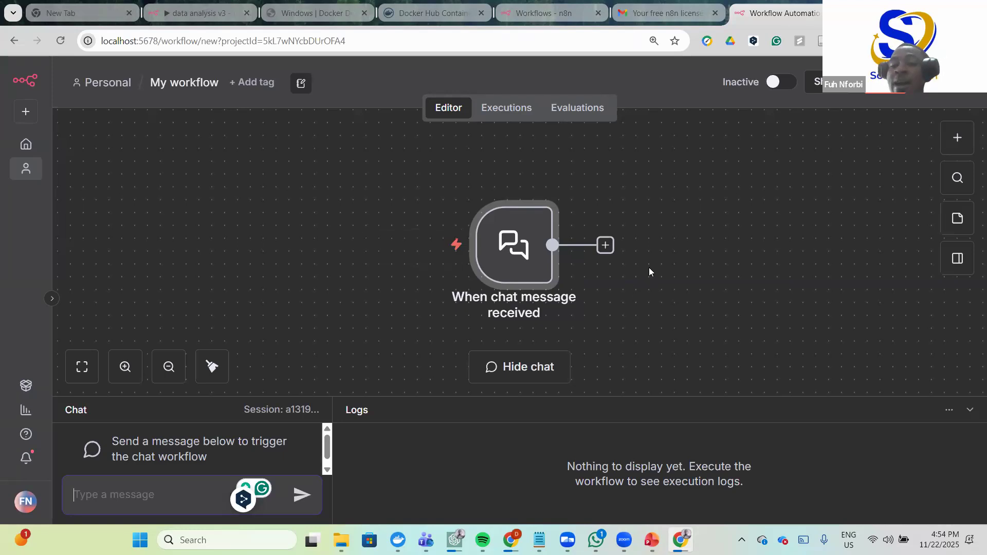
- Search 'ai agent' and add an AI Agent node after the chat trigger, reviewing its parameters
left_click(605, 246)
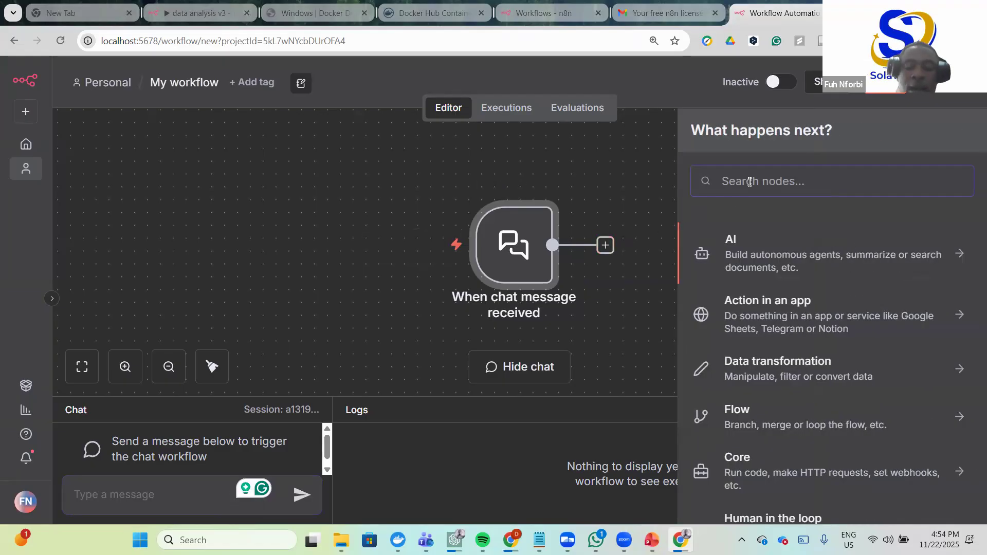
type("ai agent")
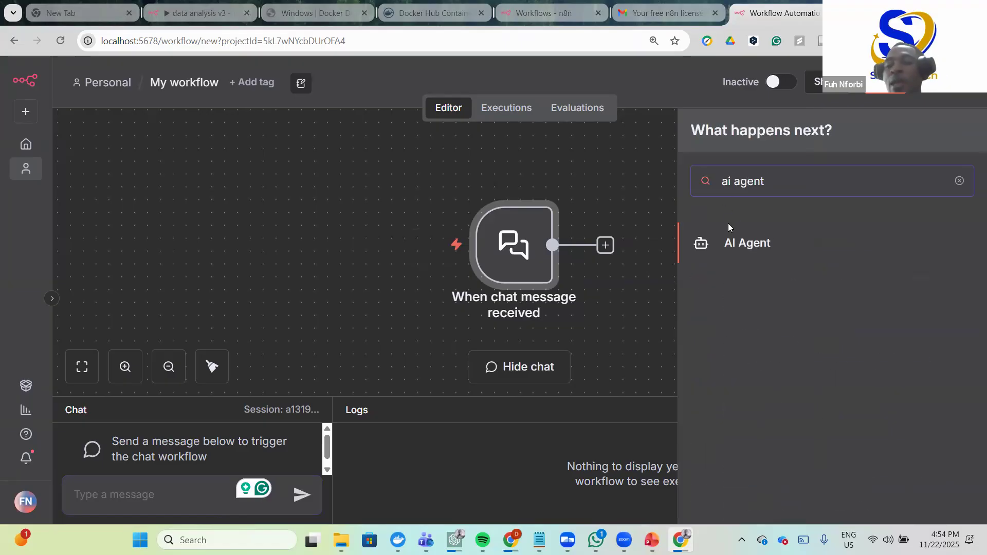
left_click(754, 243)
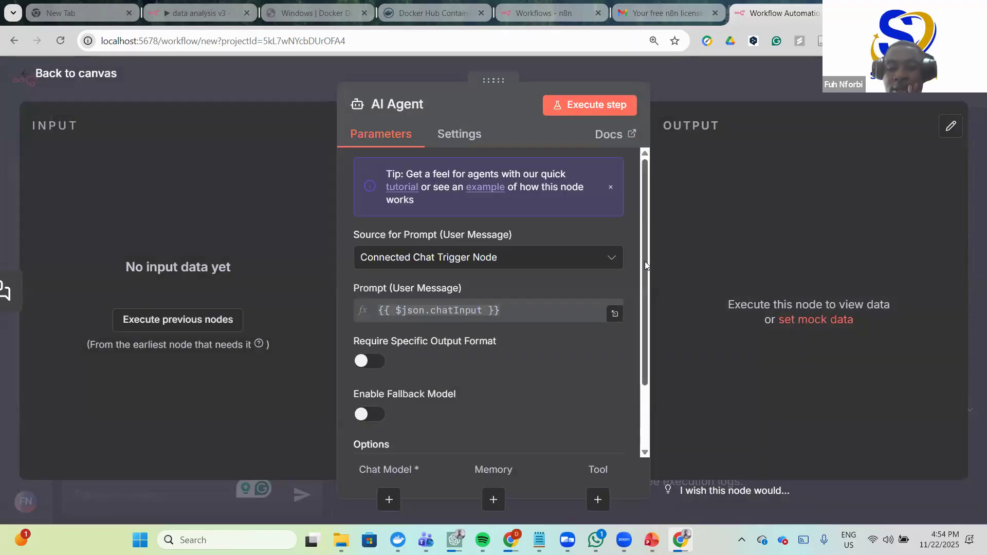
scroll(645, 261, "down", 2)
scroll(644, 227, "up", 2)
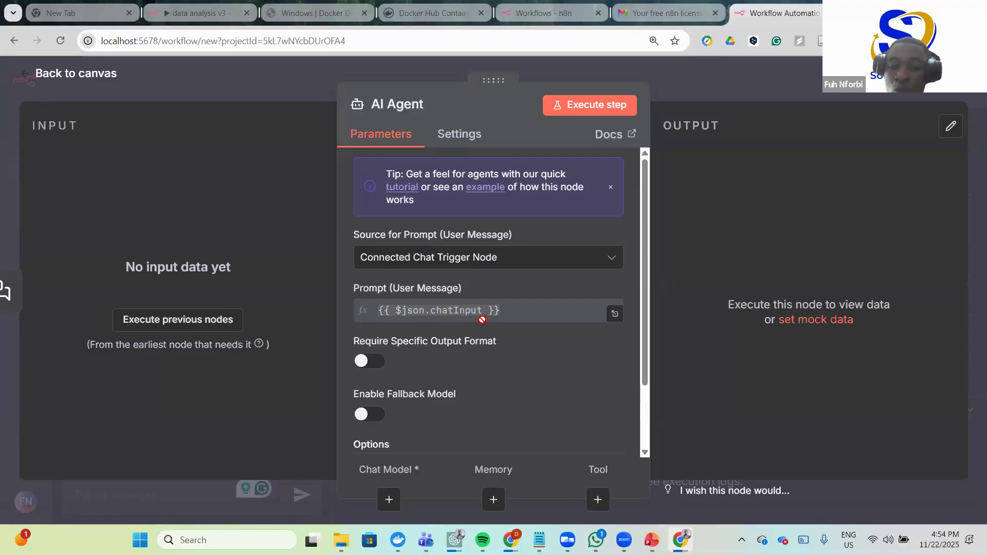
scroll(481, 368, "down", 2)
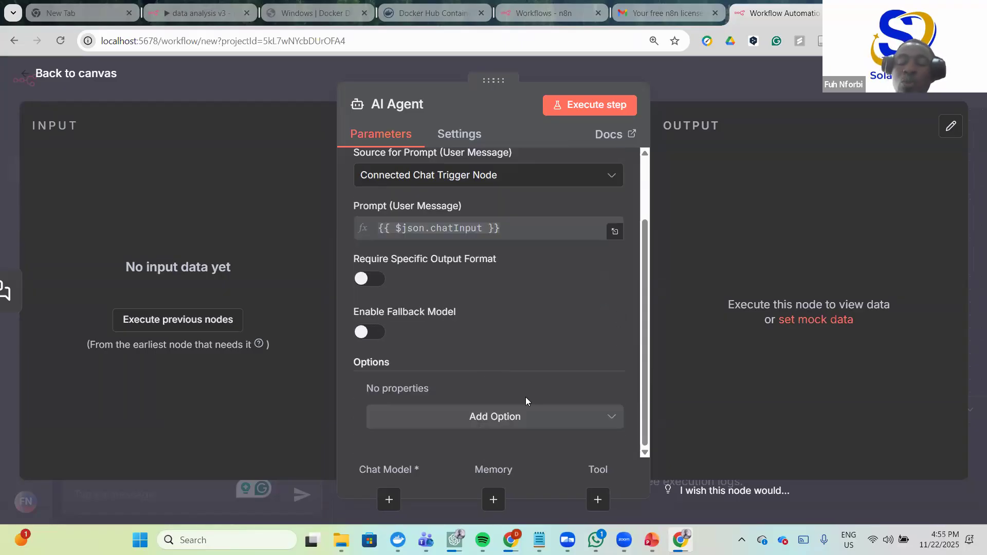
- Add a System Message option to the AI Agent and place the cursor in its text
left_click(553, 417)
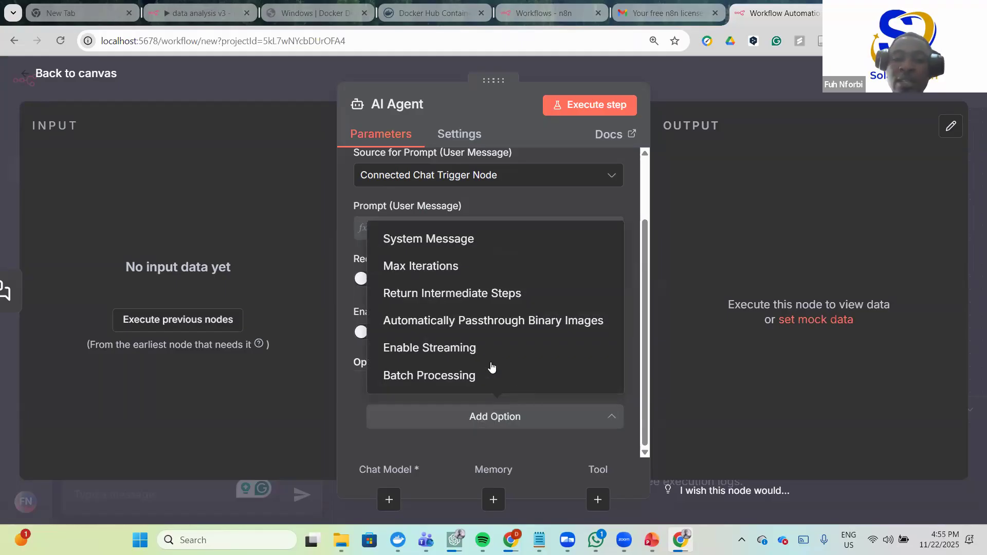
left_click(466, 241)
scroll(530, 355, "down", 2)
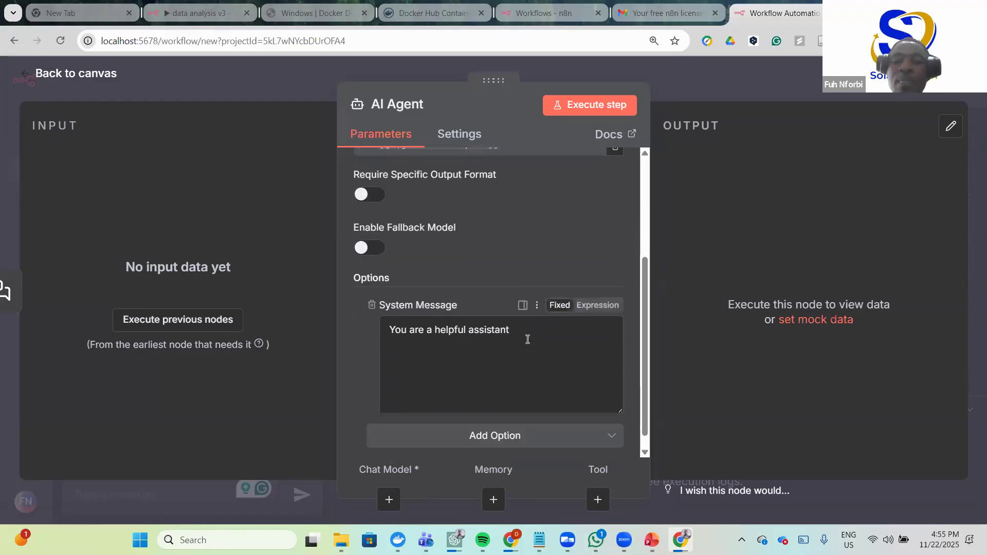
left_click(511, 311)
left_click_drag(511, 312, 389, 312)
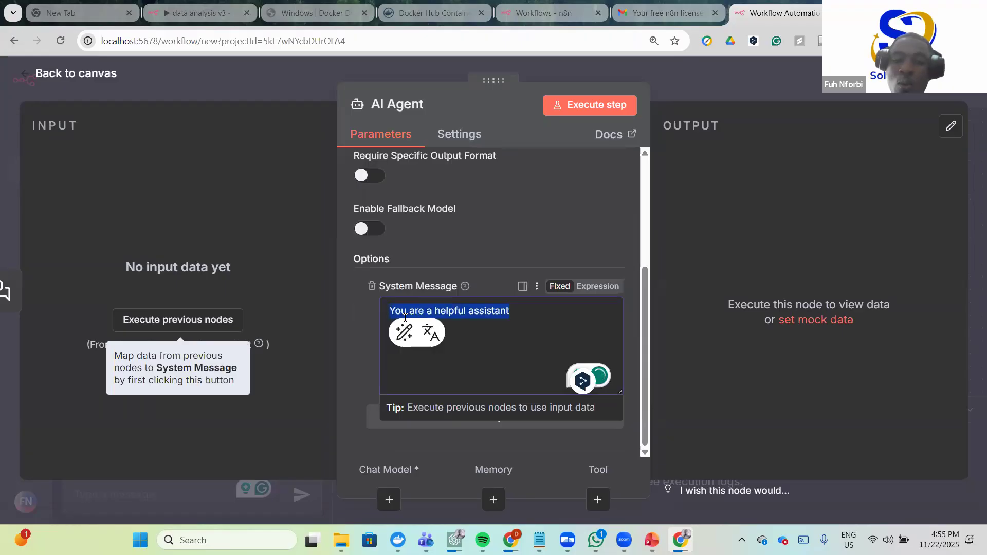
left_click(545, 317)
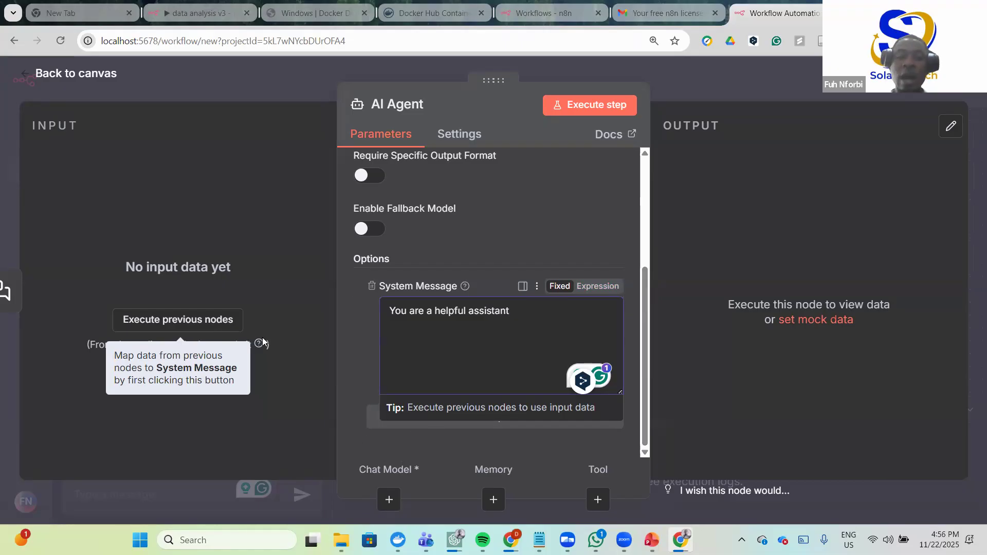
- Delete the default 'You are a helpful assistant' system message and switch to ChatGPT
left_click_drag(510, 312, 382, 314)
key("BackSpace")
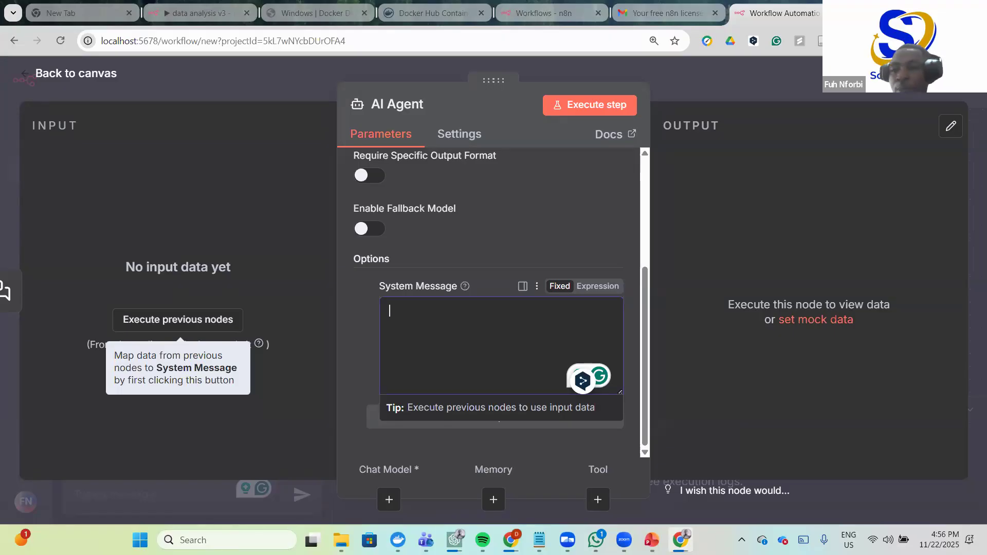
key("alt+Tab")
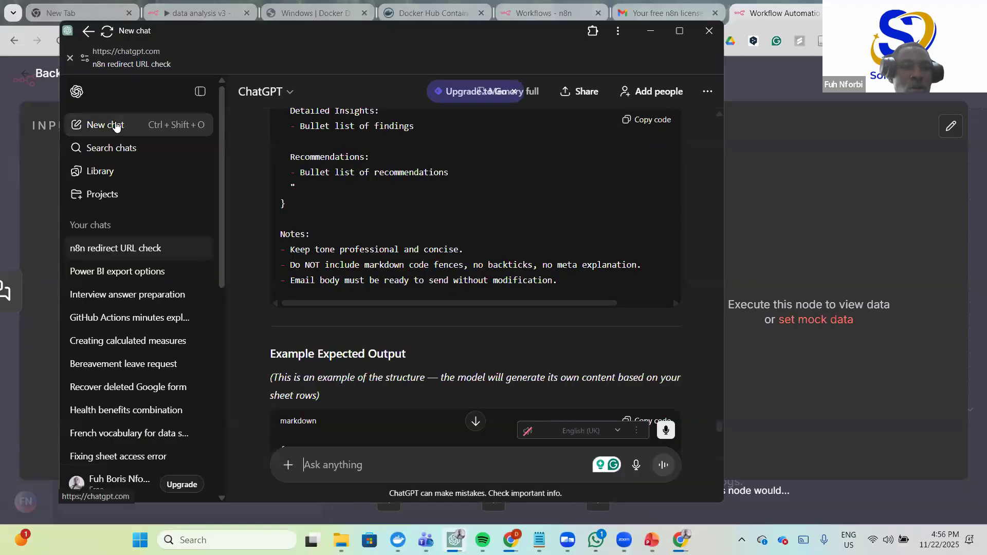
- In a maximized new chat, type a prompt describing the n8n Google Sheet analysis workflow
left_click(121, 126)
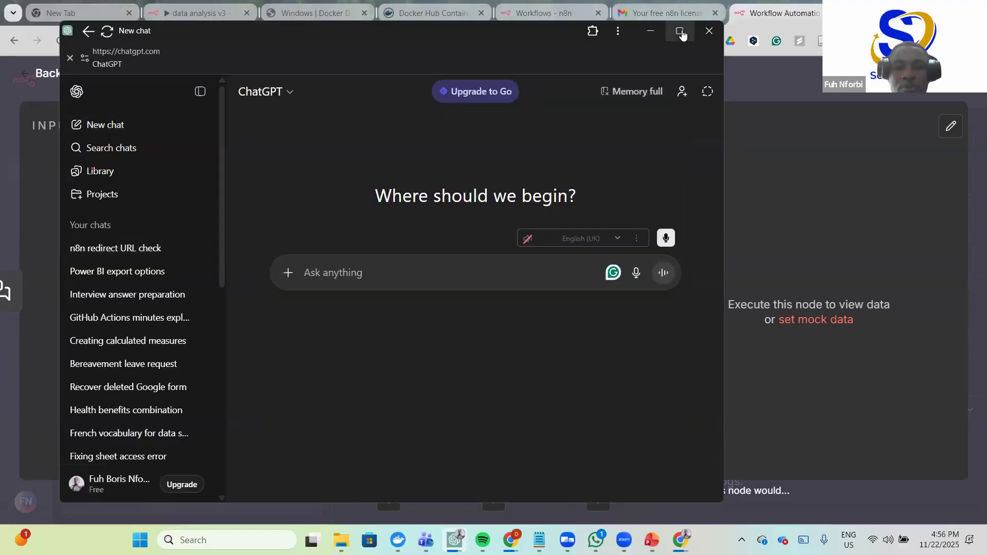
left_click(682, 34)
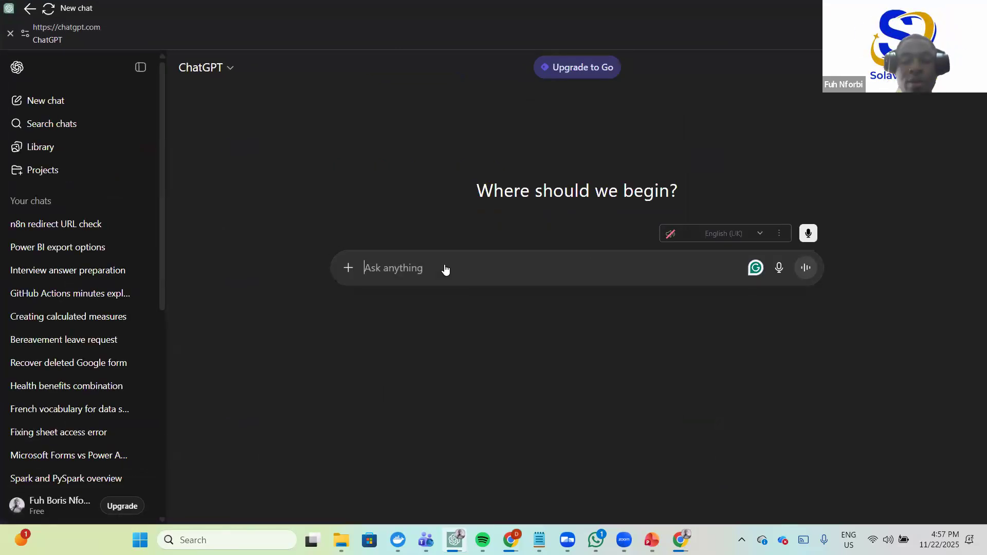
left_click(446, 269)
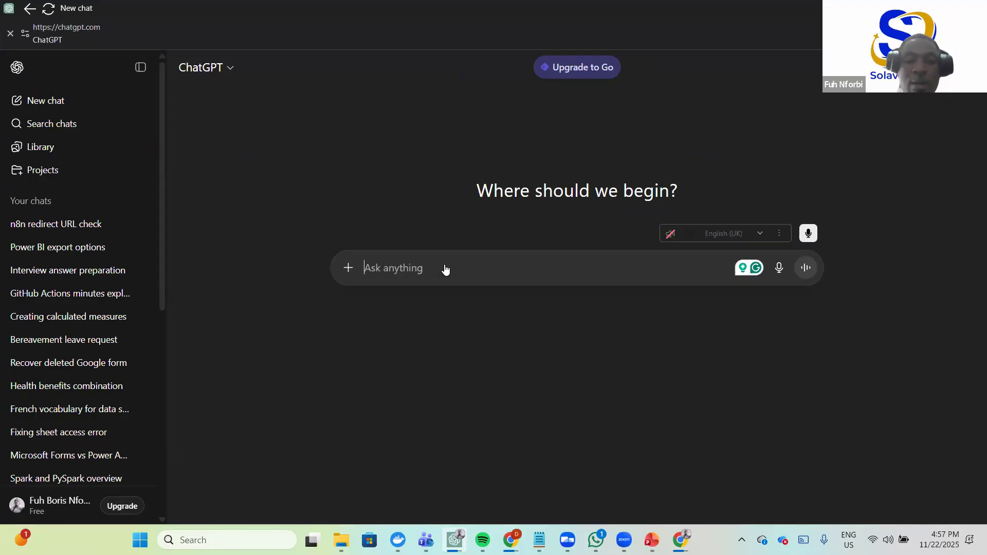
type("I am bui")
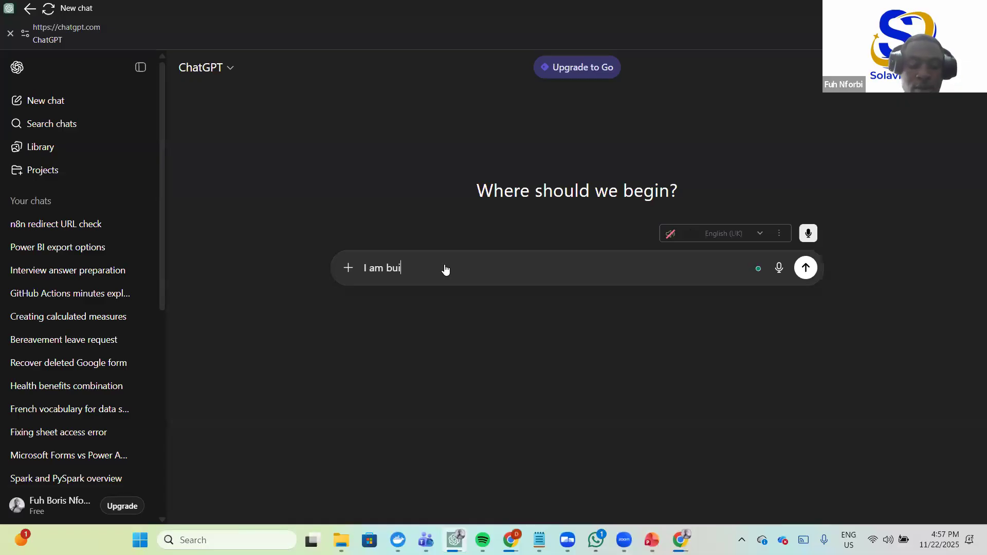
type("lding a workf")
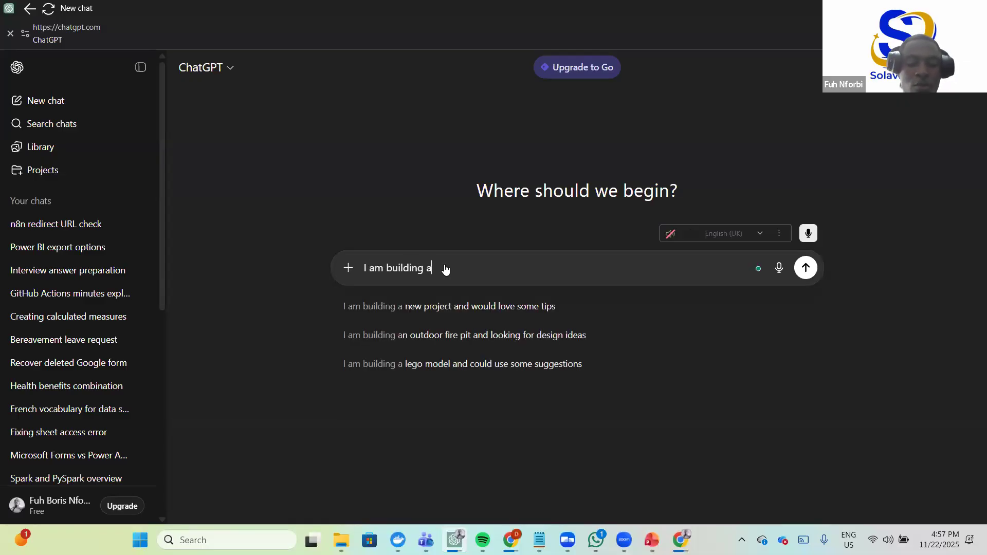
type("w on")
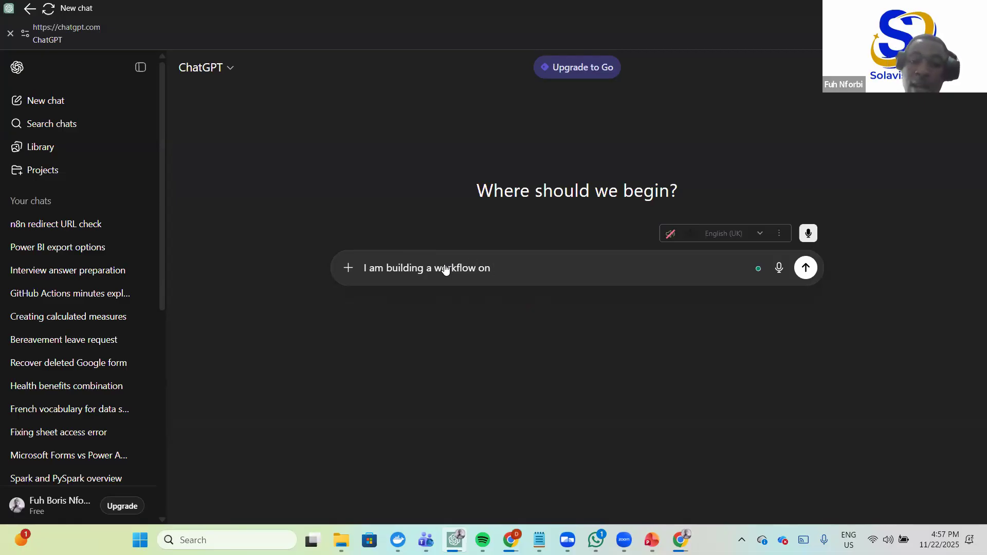
type(" n8n")
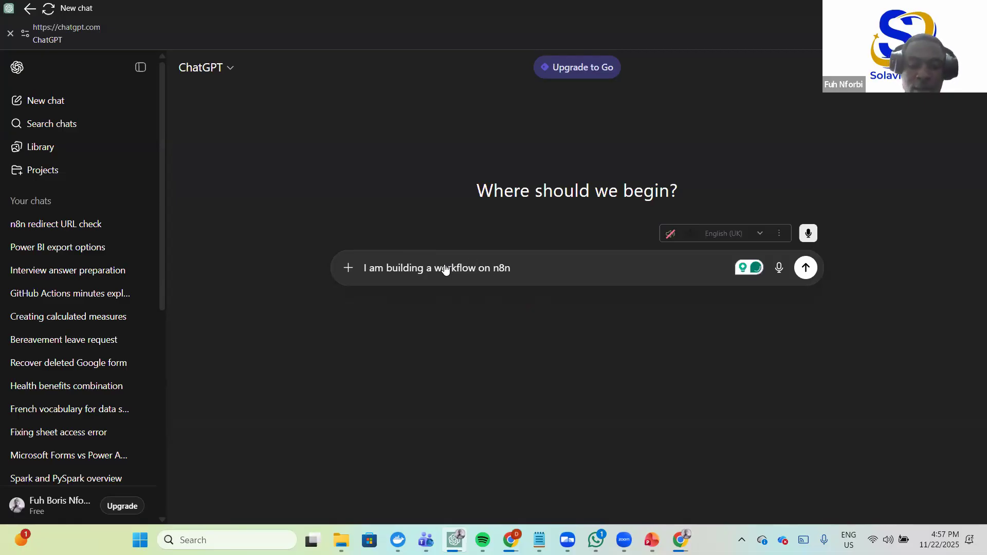
type(". This w")
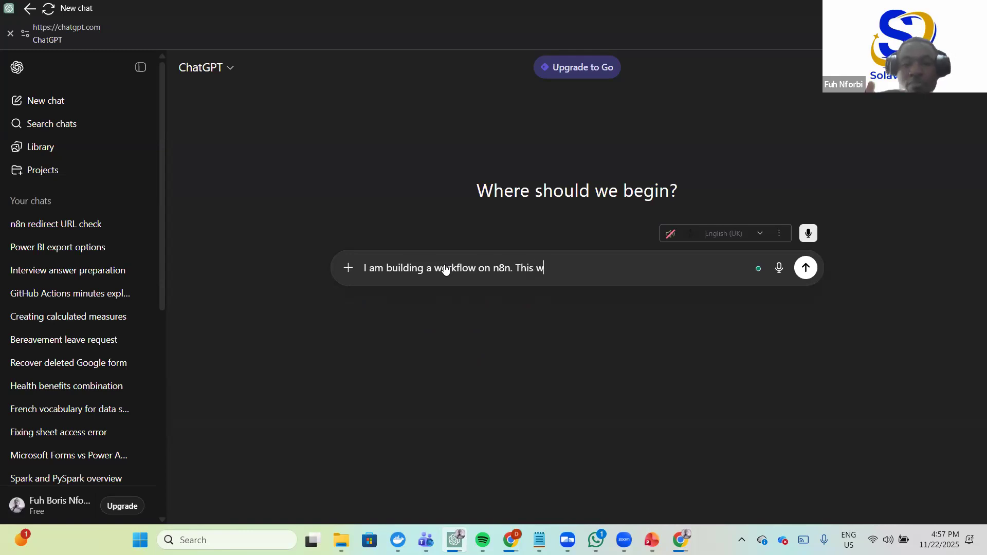
type("orkflow ")
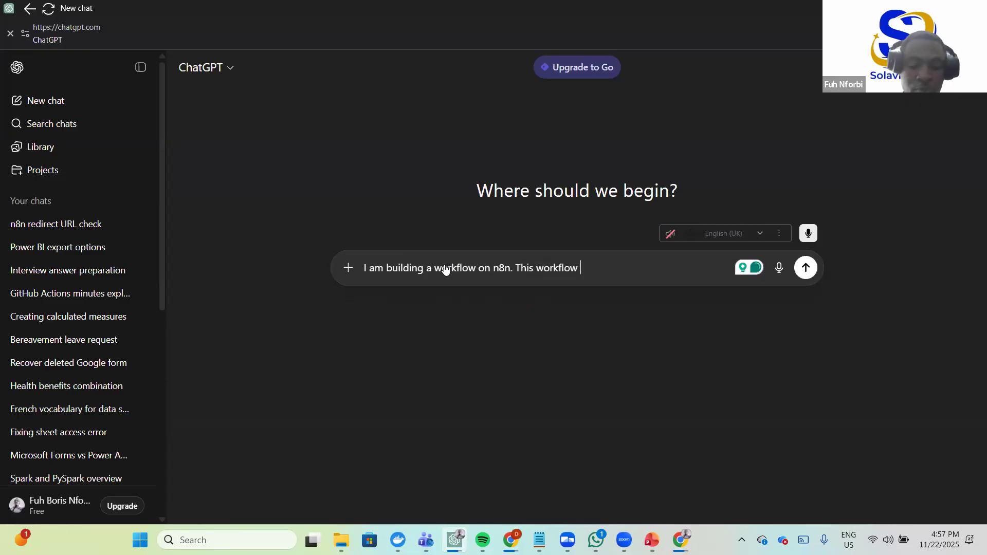
type("is going t")
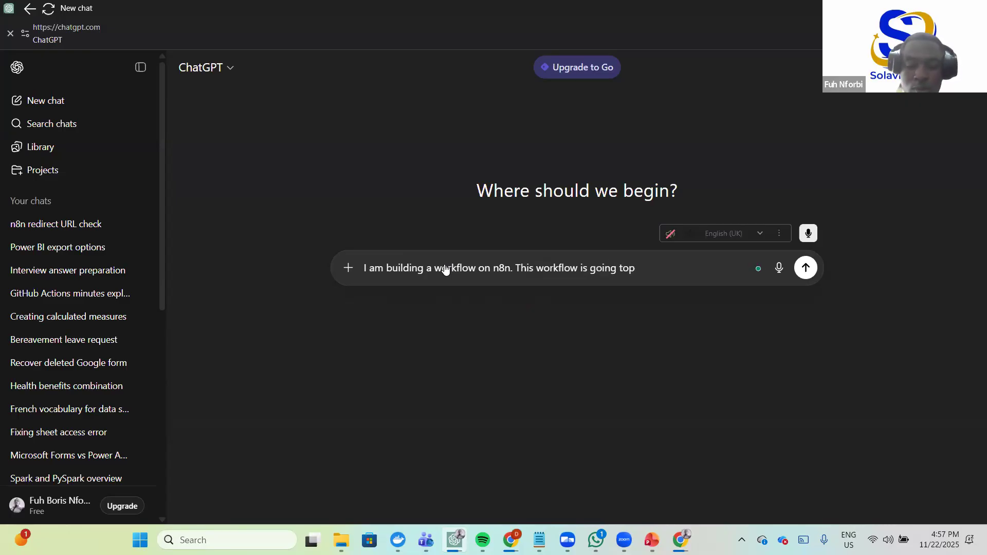
type("o pull data from a google")
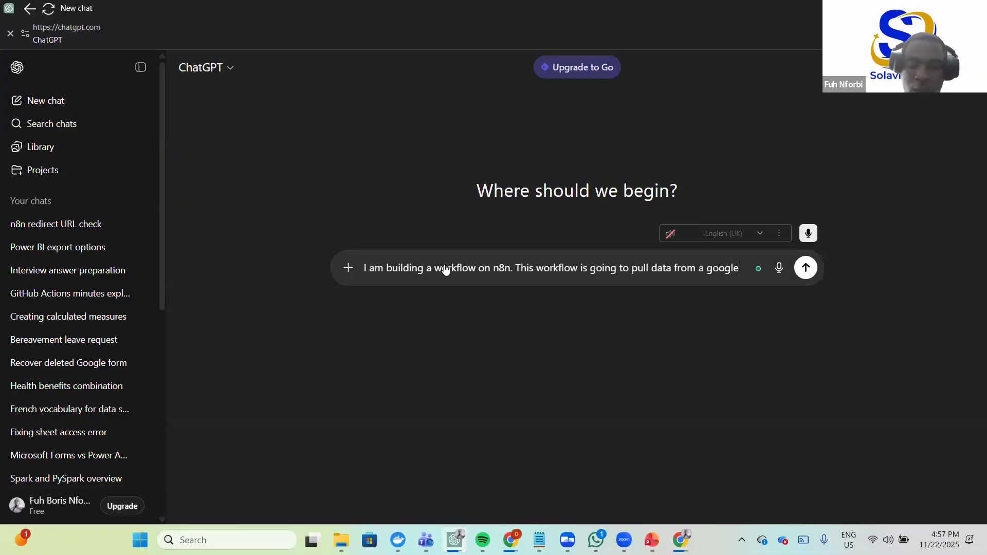
type(" sheet")
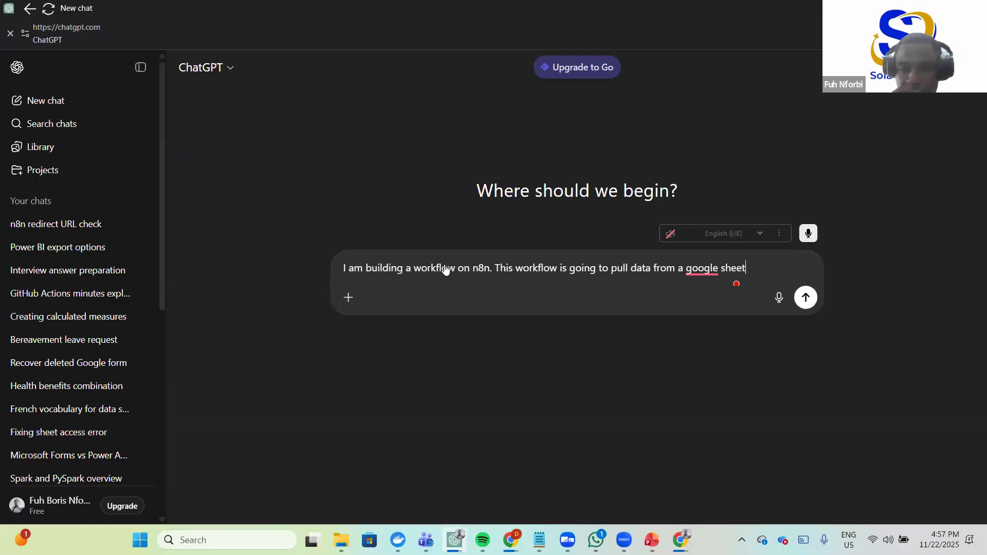
type(", an")
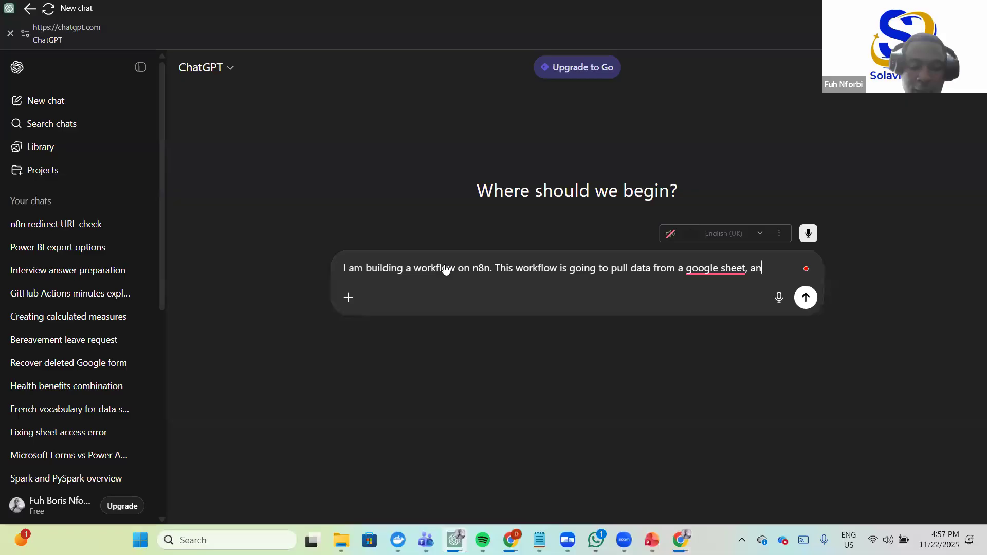
type("alysis ")
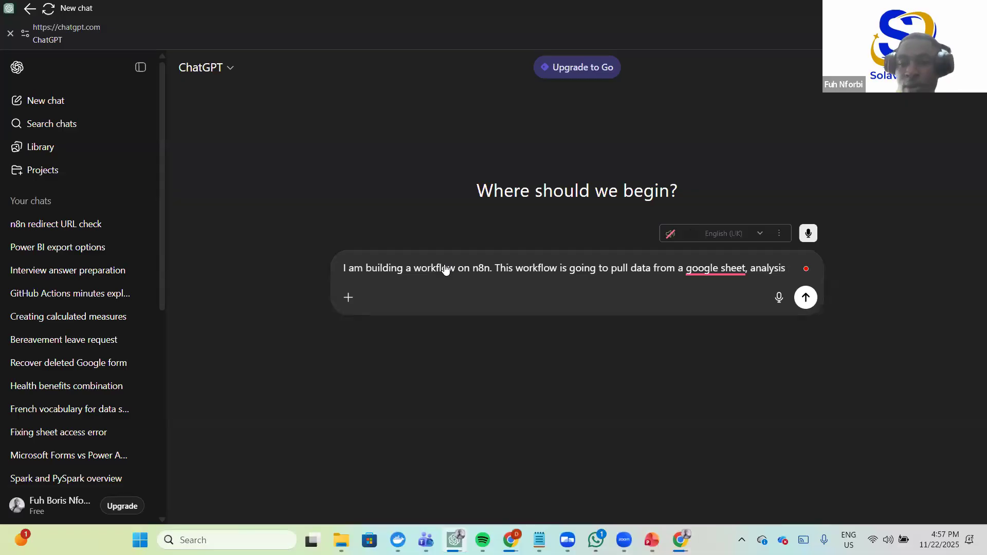
key("BackSpace")
key("BackSpace")
key("BackSpace")
type("e this data using op")
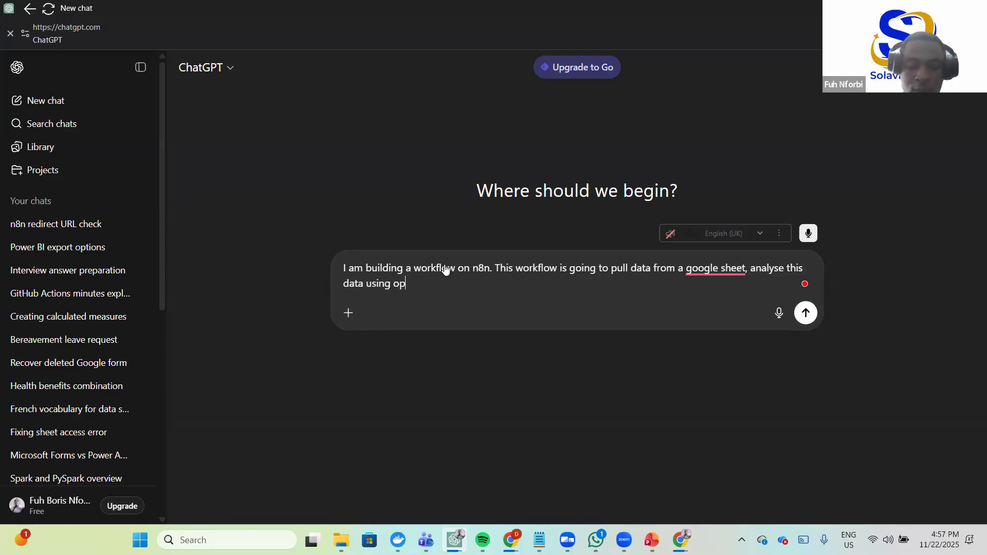
type("en ai API")
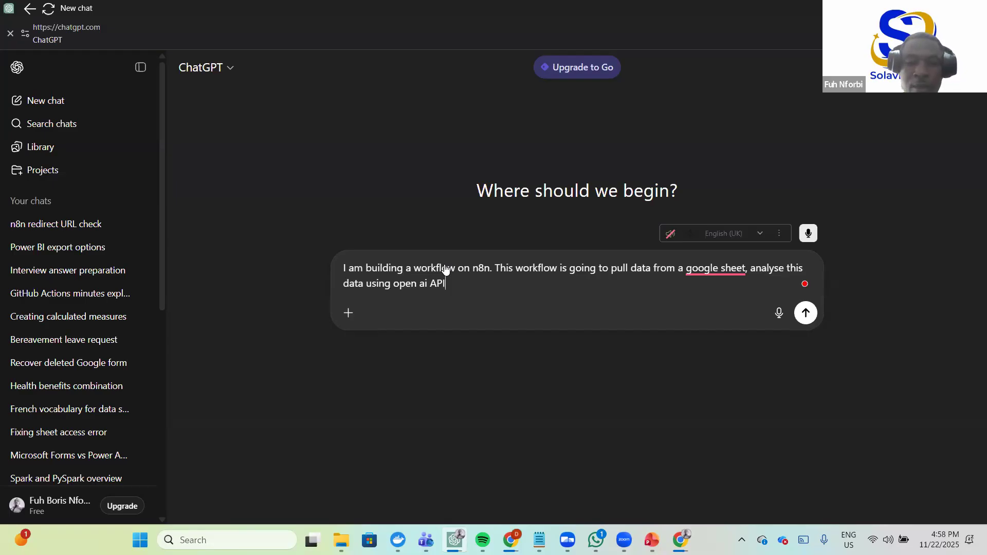
type(", and send an email to")
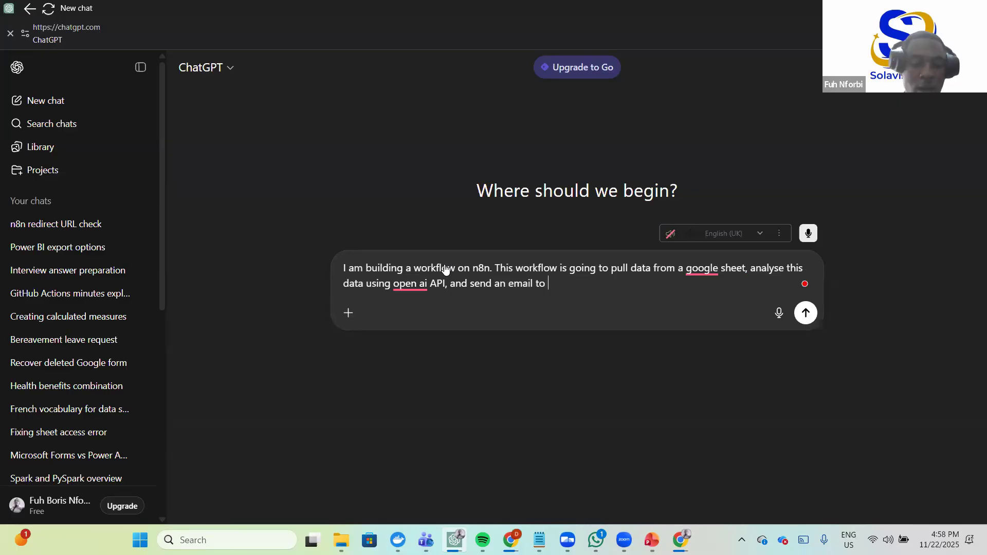
type(" a gmail account")
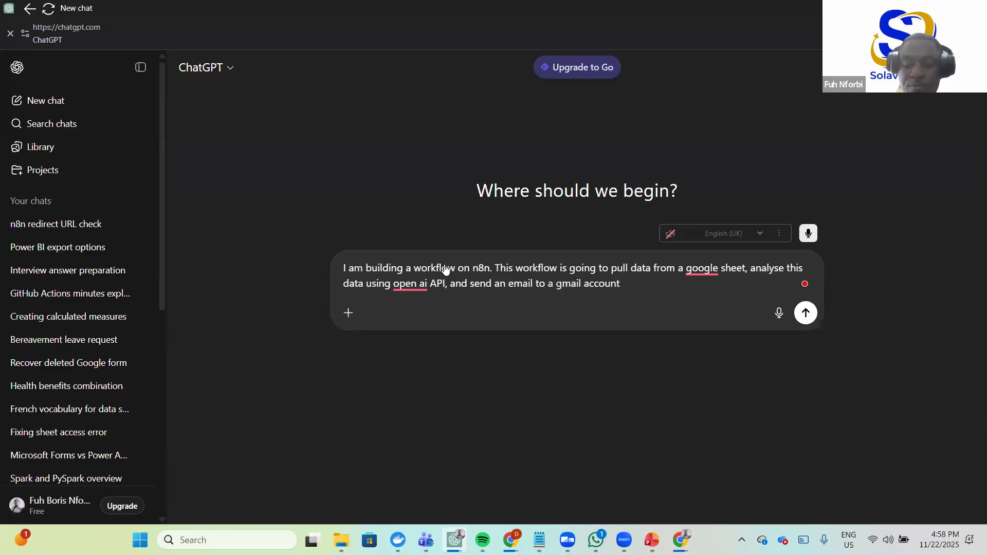
type(".")
key("shift+Return")
key("shift+Return")
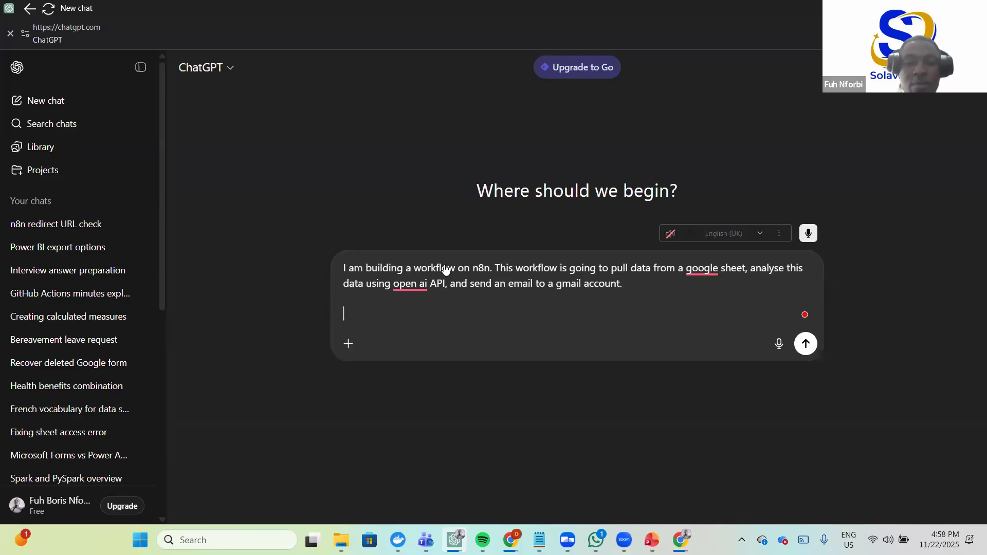
- Ask ChatGPT to write a ready-to-use system prompt for this flow, accepting Grammarly's hyphenation fix
type("Write")
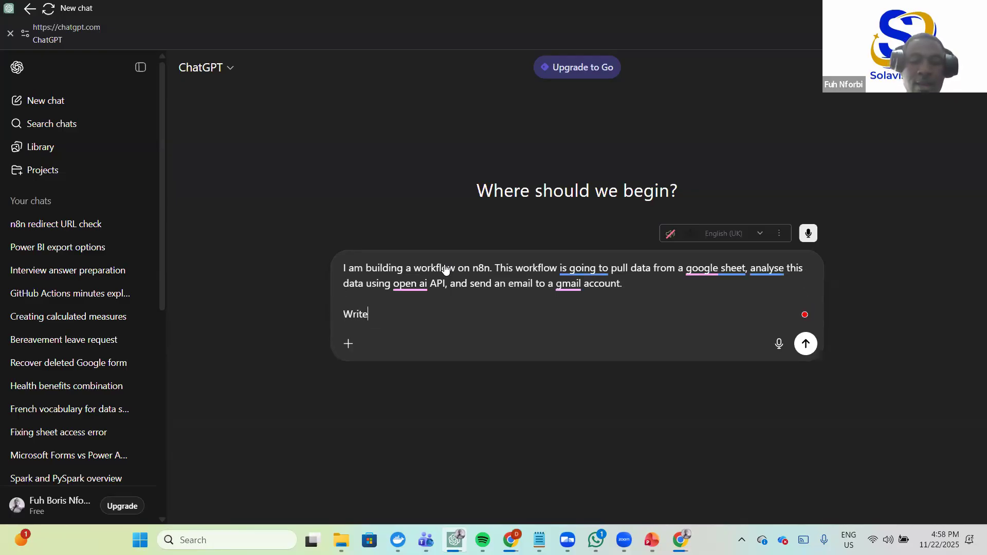
type(" a ready to use ")
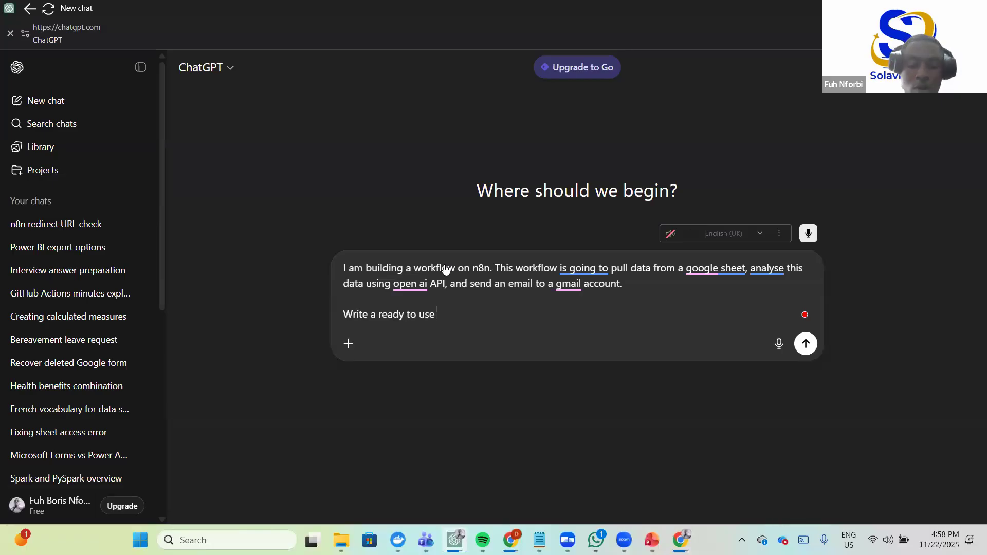
type("p")
key("BackSpace")
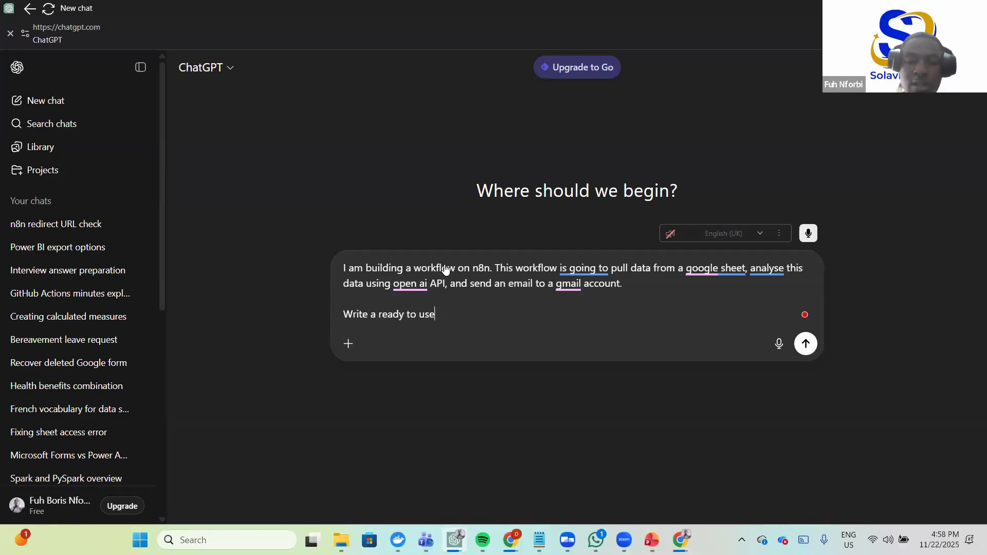
type("system prompt that wi")
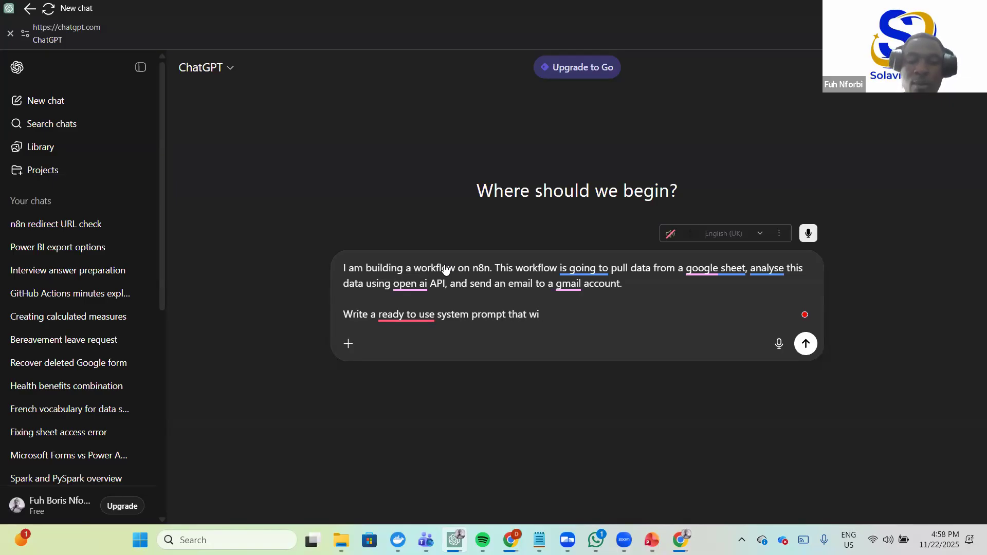
key("BackSpace")
key("BackSpace")
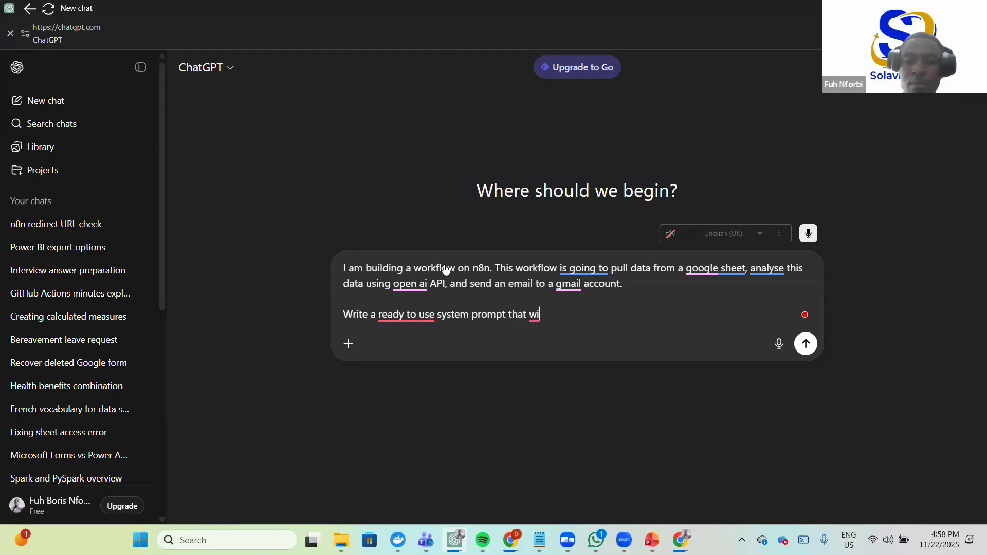
type("ll be used for this flow")
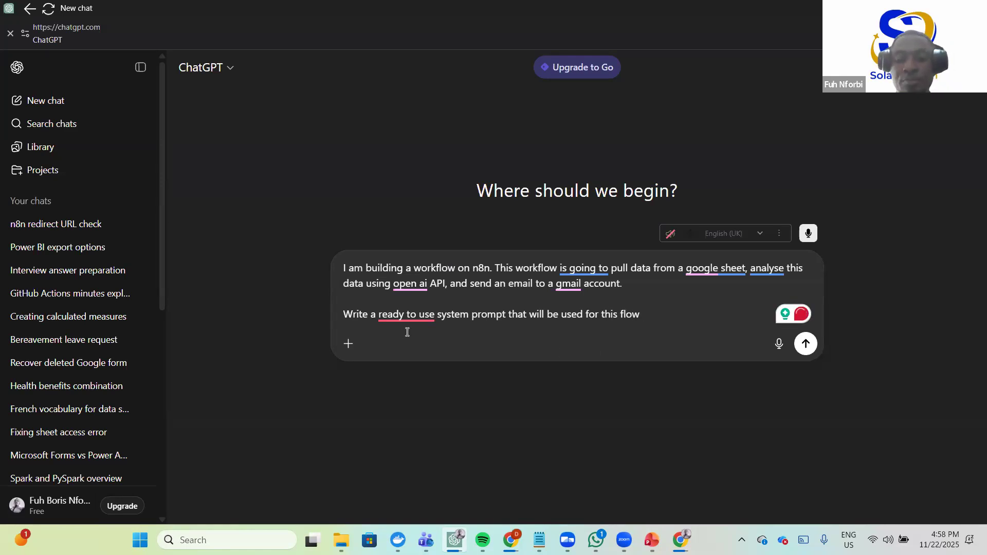
mouse_move(417, 316)
left_click(413, 350)
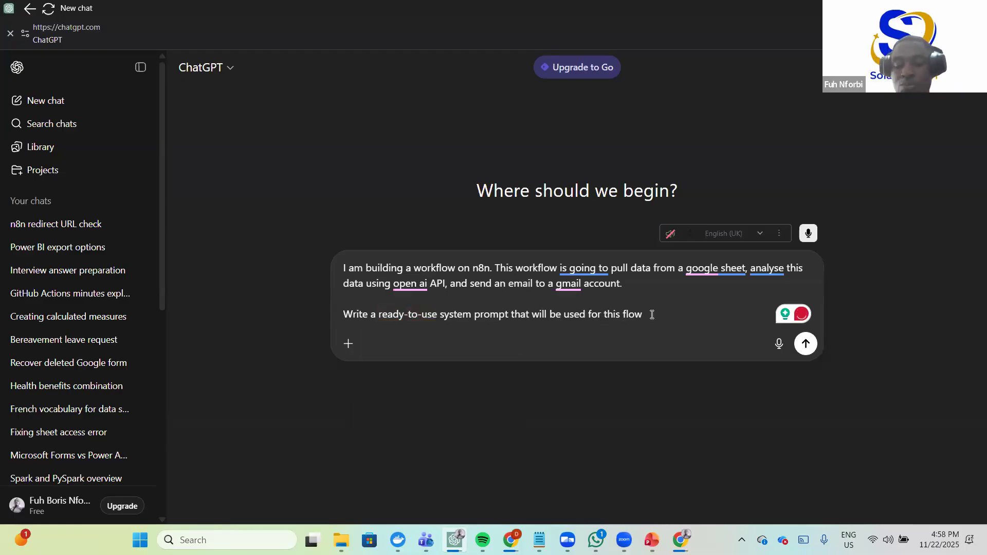
key("Return")
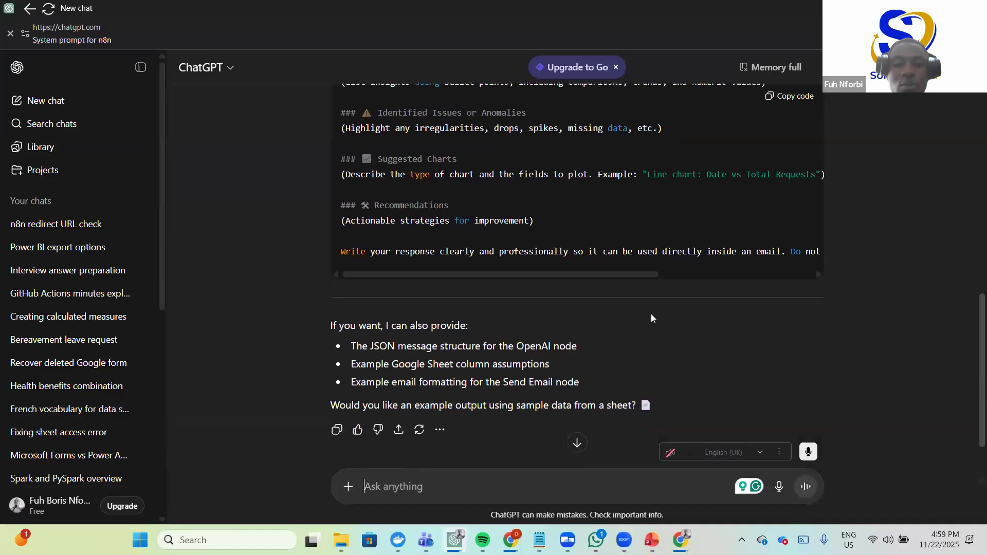
scroll(609, 198, "down", 1)
scroll(609, 198, "up", 1)
scroll(609, 199, "down", 1)
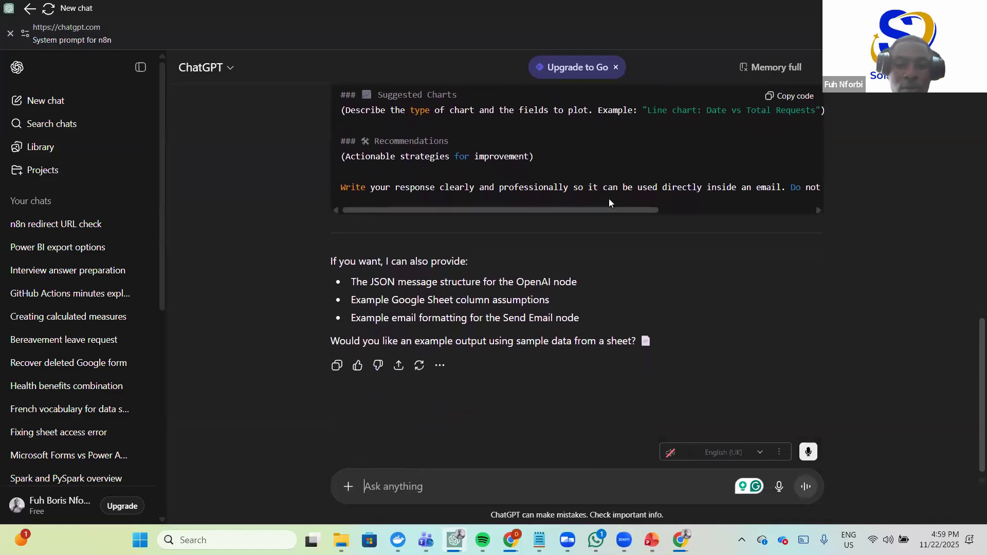
scroll(609, 199, "up", 10)
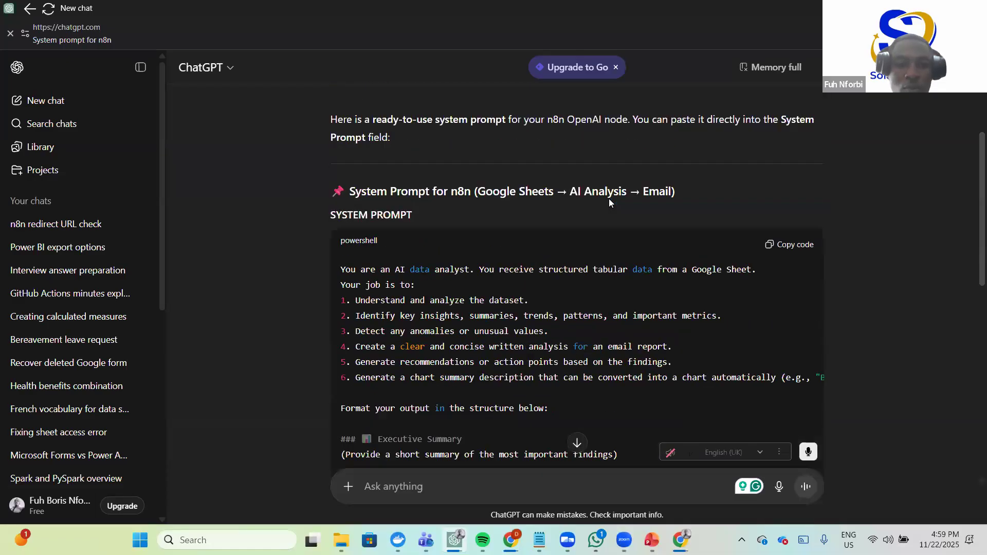
scroll(609, 198, "down", 4)
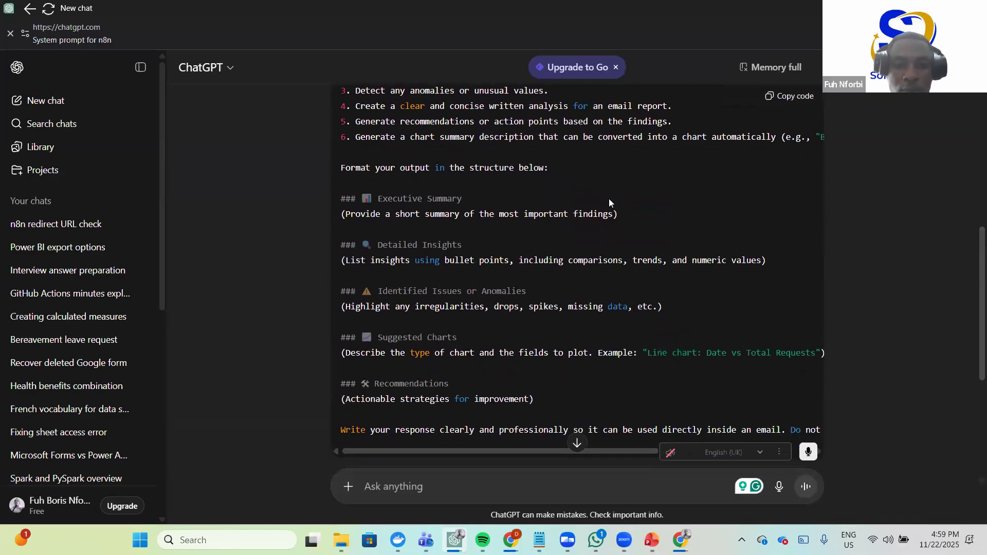
scroll(609, 203, "down", 1)
scroll(609, 199, "down", 1)
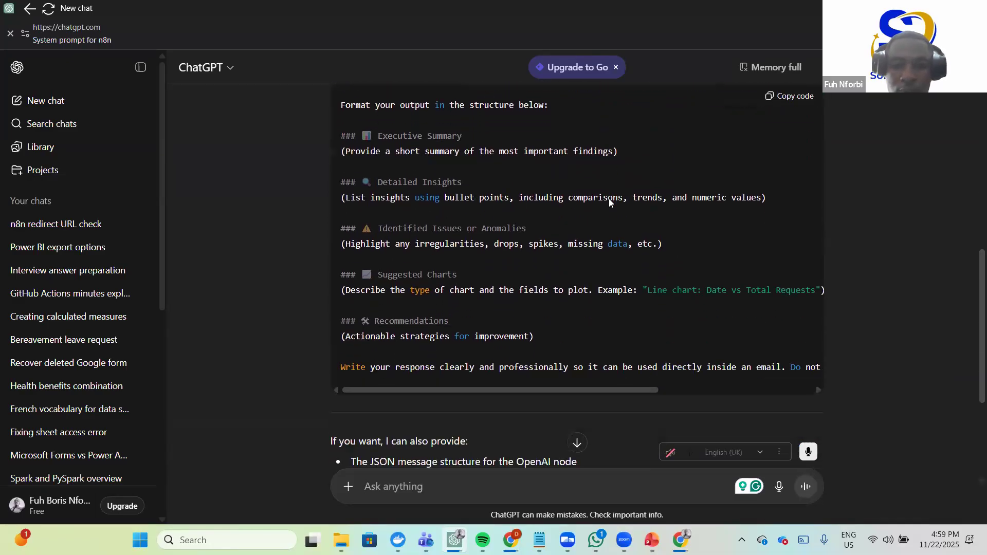
scroll(609, 199, "down", 1)
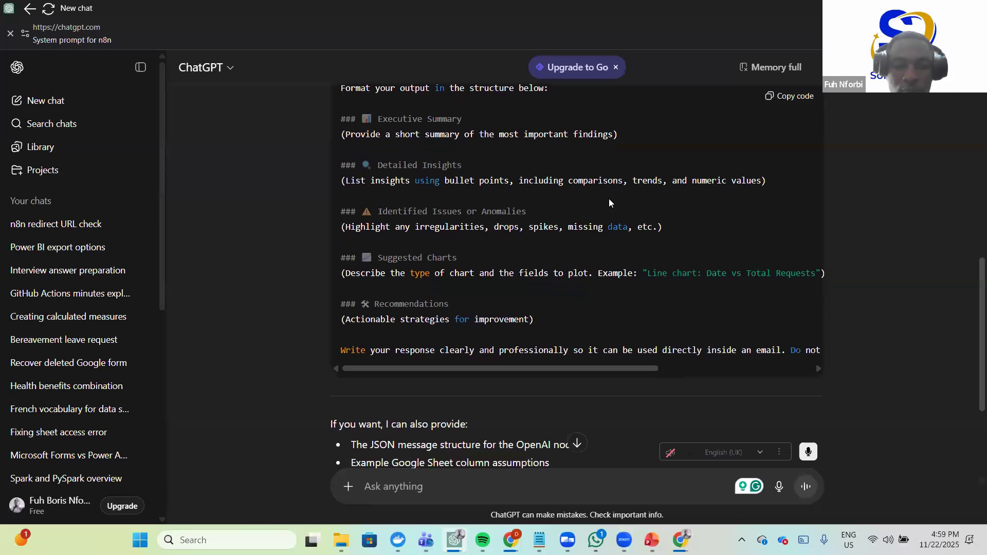
scroll(609, 199, "down", 3)
scroll(609, 202, "up", 7)
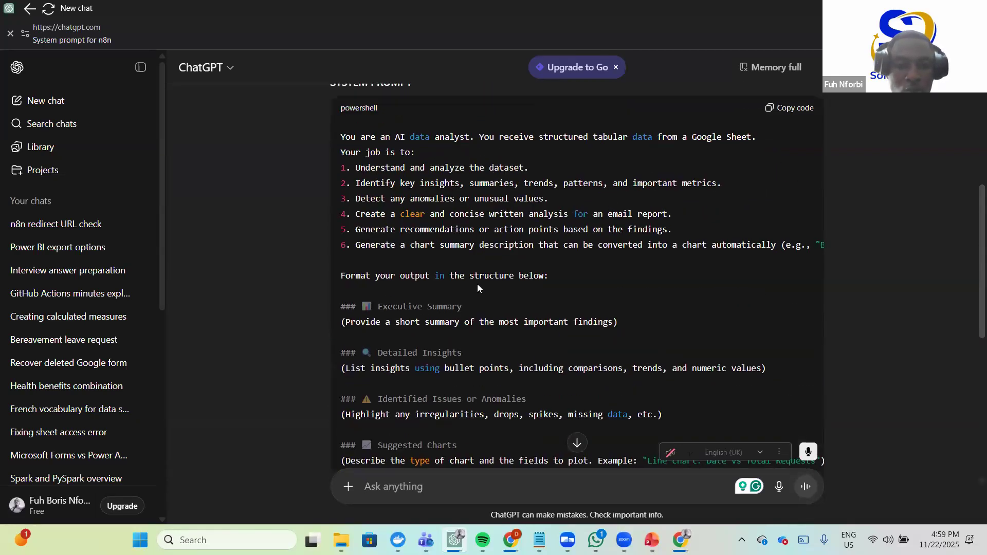
scroll(498, 308, "down", 5)
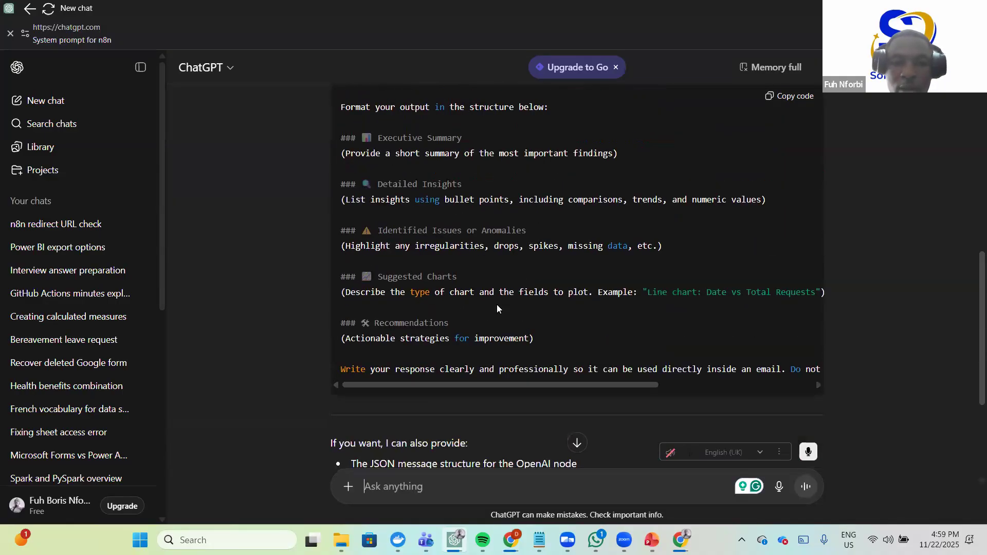
scroll(446, 459, "down", 2)
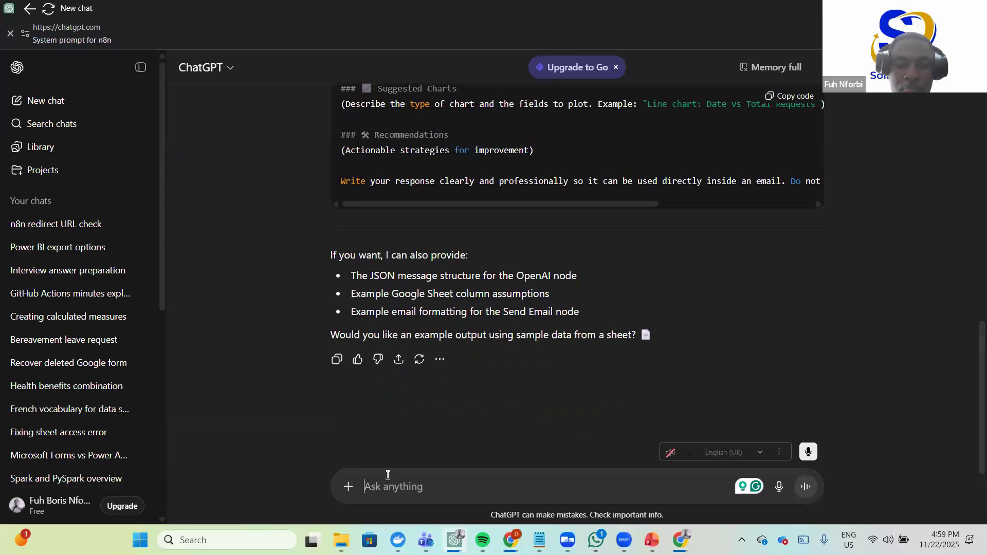
- Send 'I like a clean prompt without comment' and read through ChatGPT's comment-free reply
type("I like a clean prompt without comment")
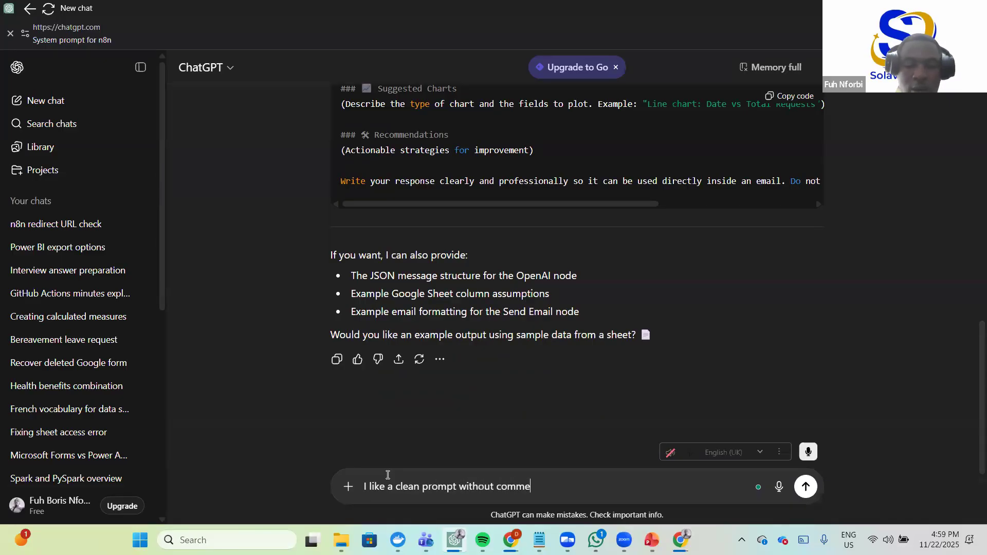
key("Return")
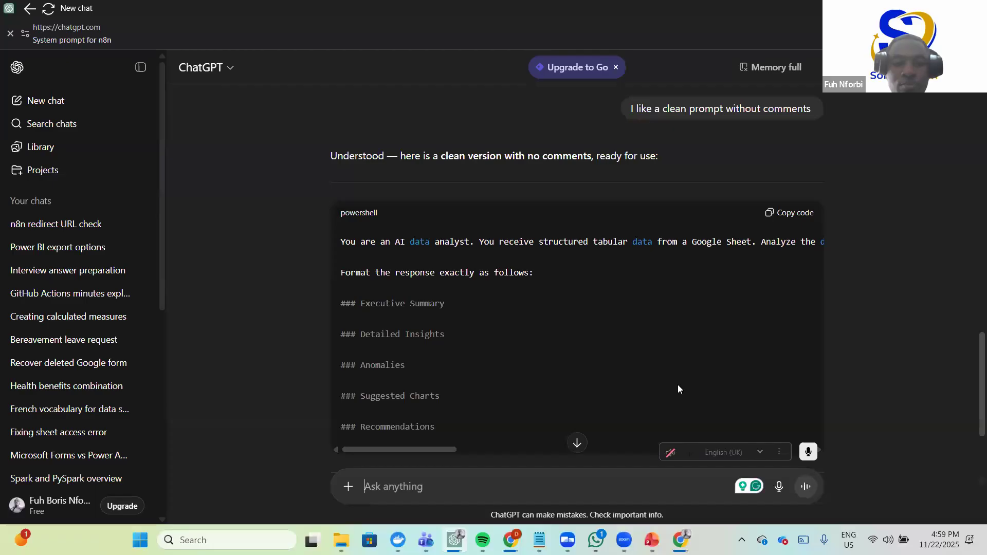
scroll(671, 365, "down", 3)
scroll(656, 361, "up", 1)
scroll(655, 364, "up", 1)
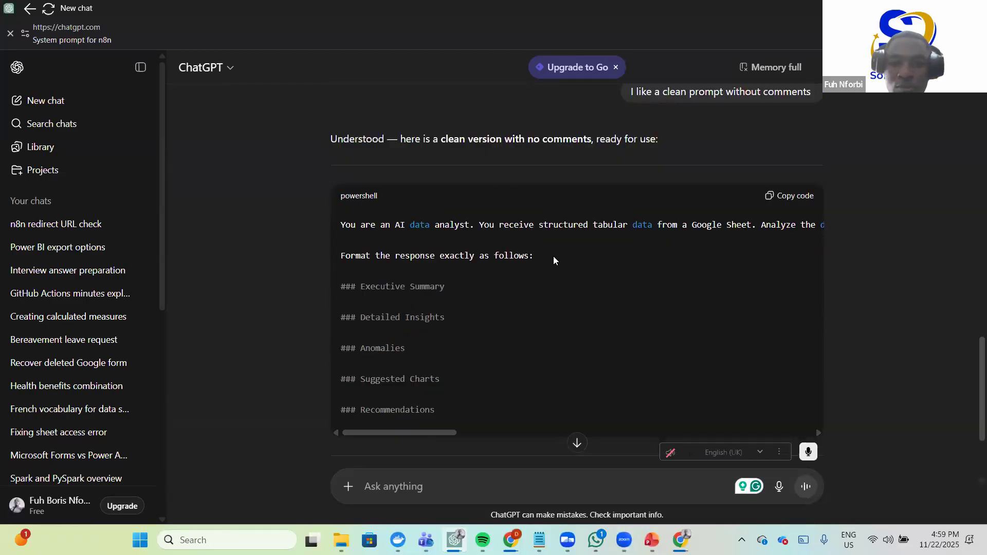
scroll(586, 263, "up", 1)
scroll(572, 192, "down", 2)
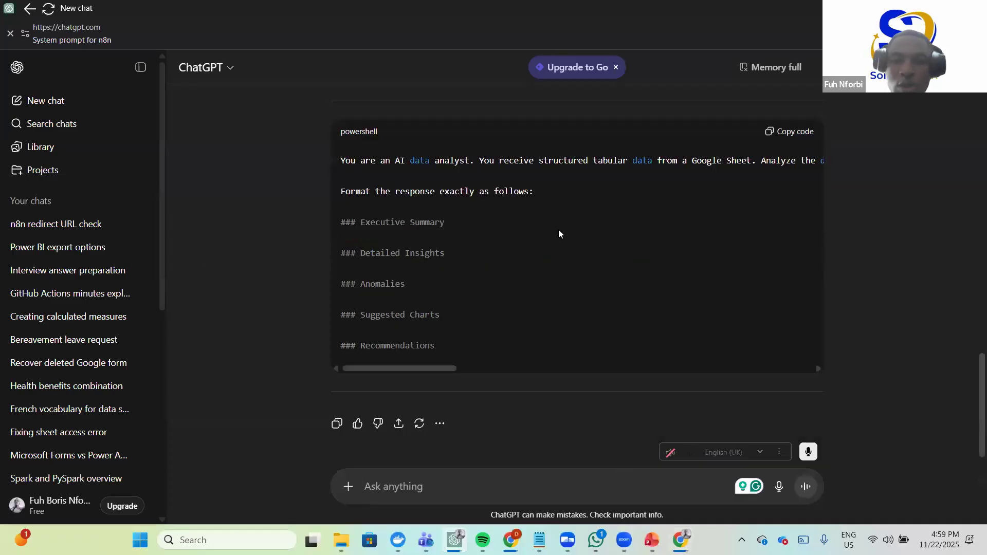
- Open the earlier n8n redirect URL chat and review the system prompt request message
left_click(70, 222)
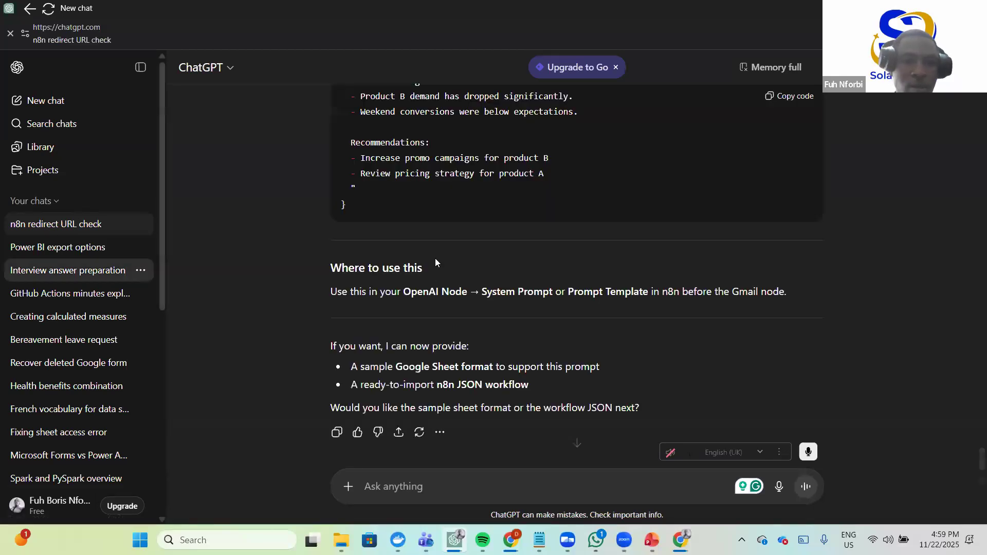
scroll(445, 263, "up", 5)
scroll(397, 318, "down", 3)
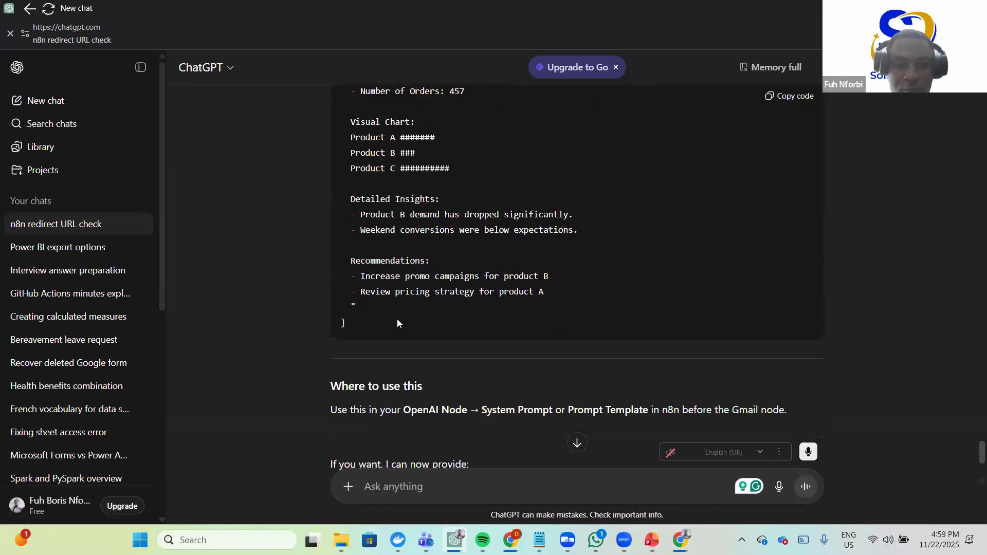
scroll(436, 306, "up", 15)
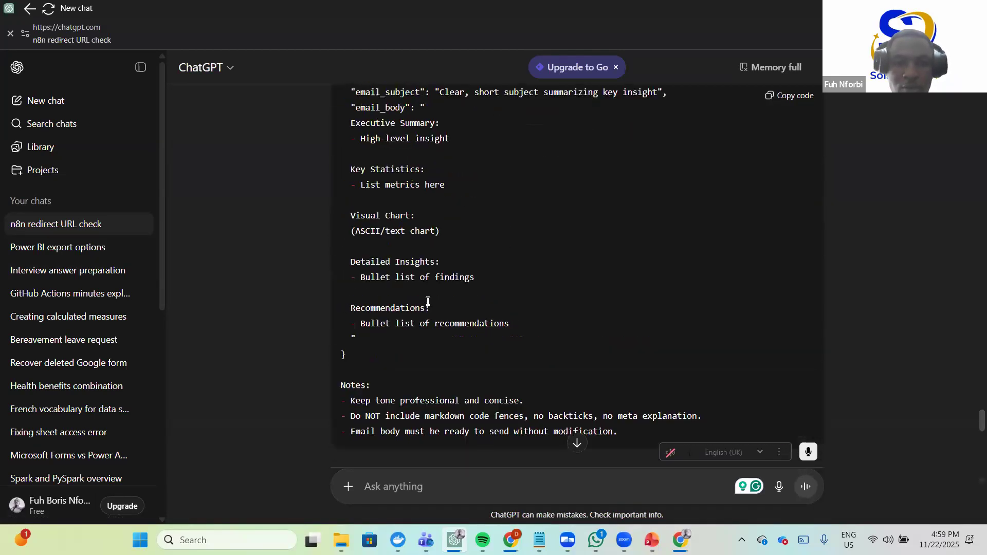
scroll(420, 304, "up", 10)
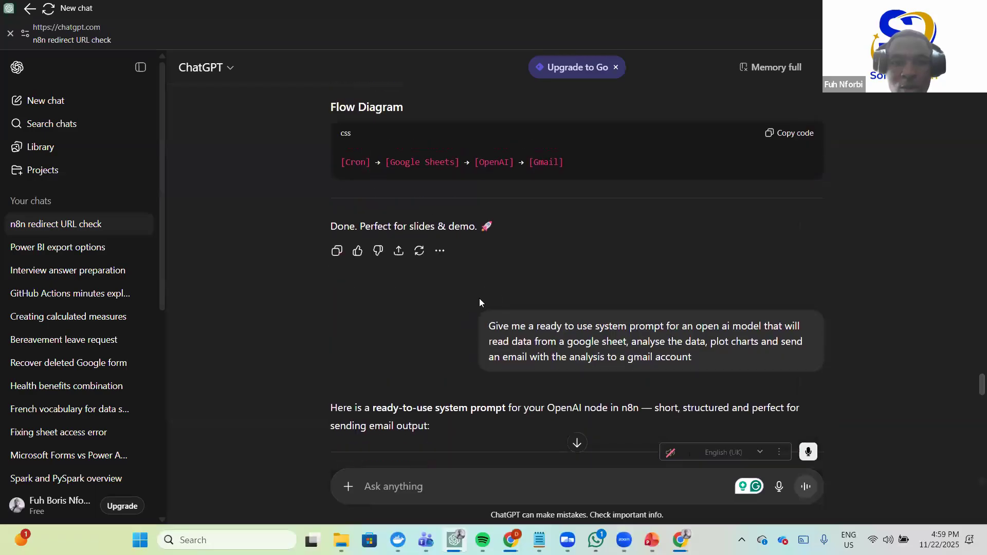
scroll(525, 344, "down", 1)
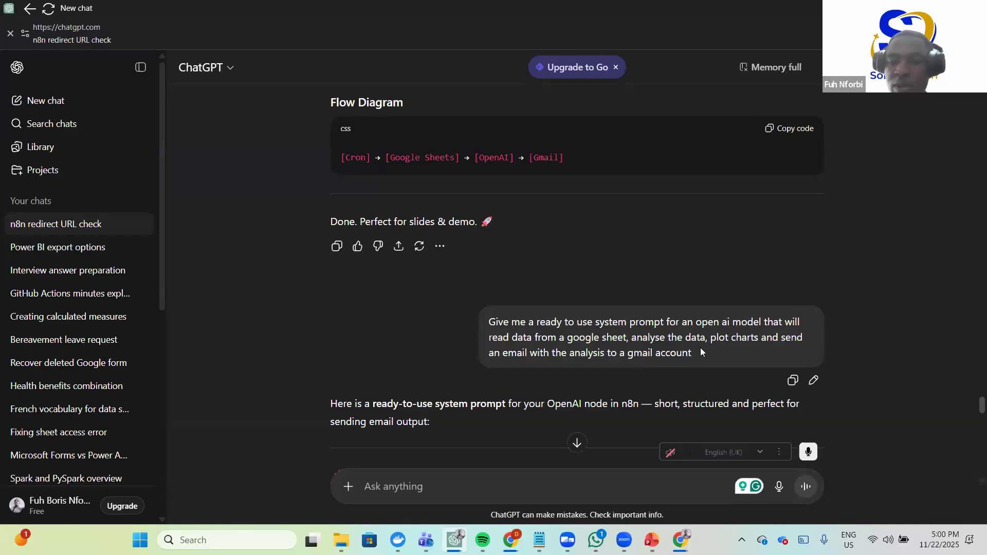
left_click_drag(700, 353, 627, 354)
left_click_drag(538, 324, 465, 315)
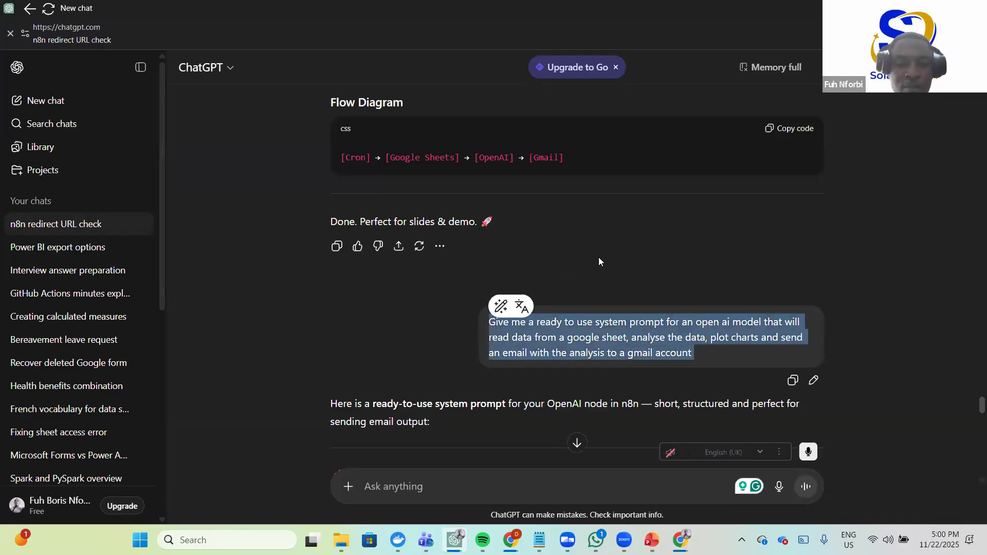
- Read through the reply's introduction and its System Prompt code block
scroll(415, 302, "down", 3)
triple_click(416, 288)
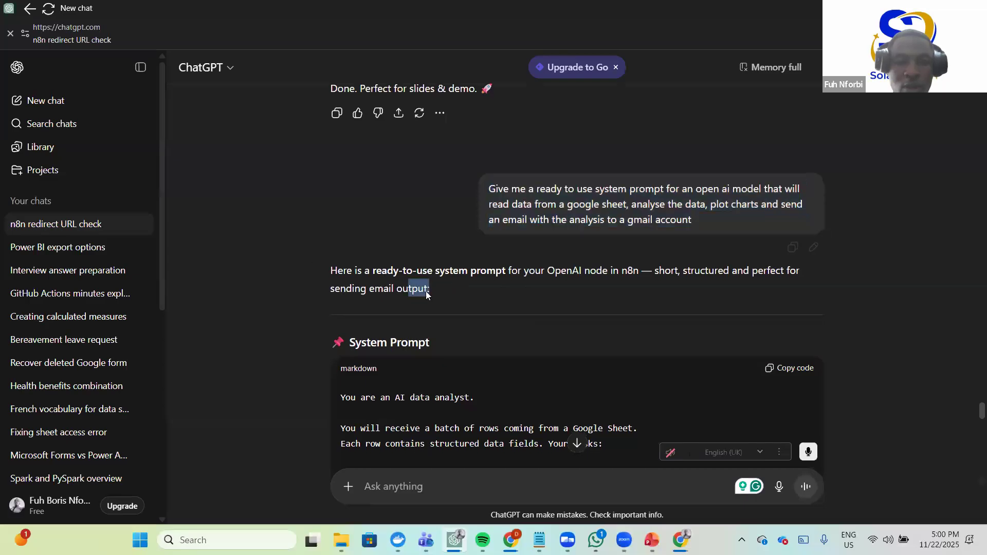
left_click(510, 294)
scroll(600, 245, "down", 3)
scroll(597, 242, "up", 3)
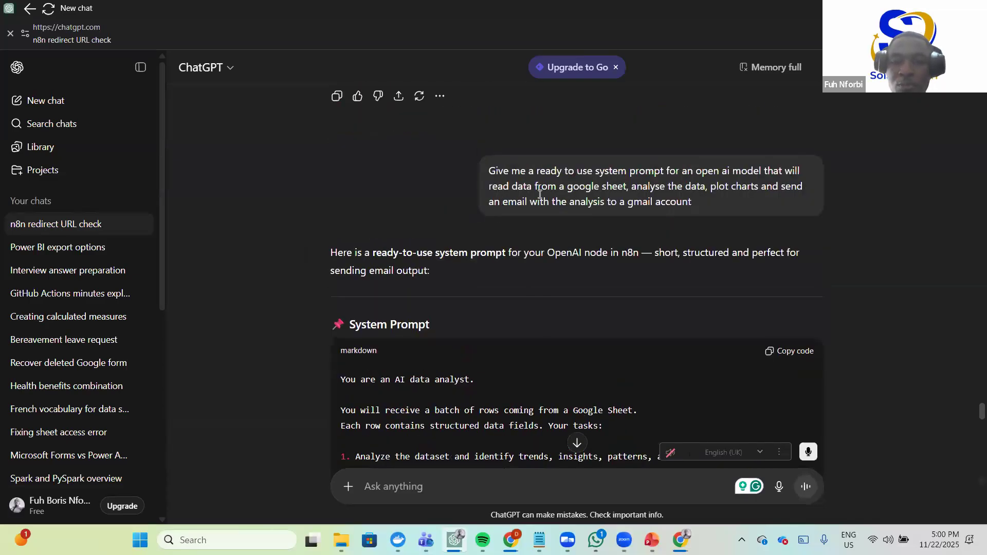
scroll(419, 309, "down", 10)
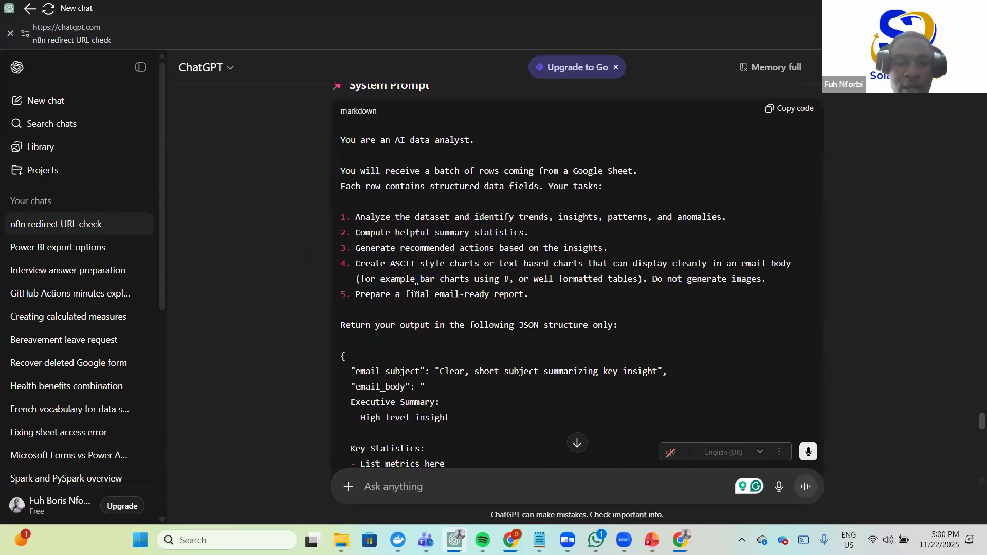
scroll(414, 302, "up", 5)
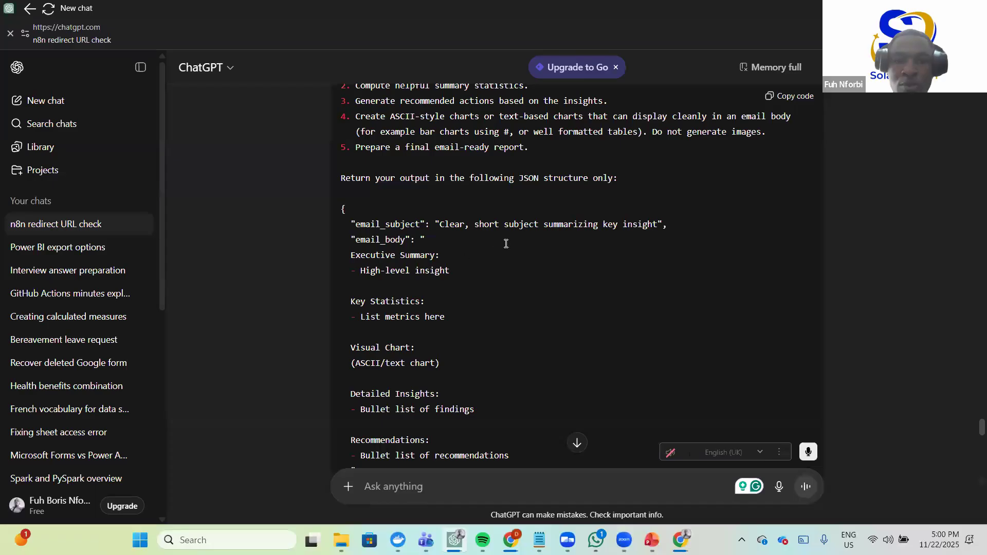
scroll(523, 314, "down", 3)
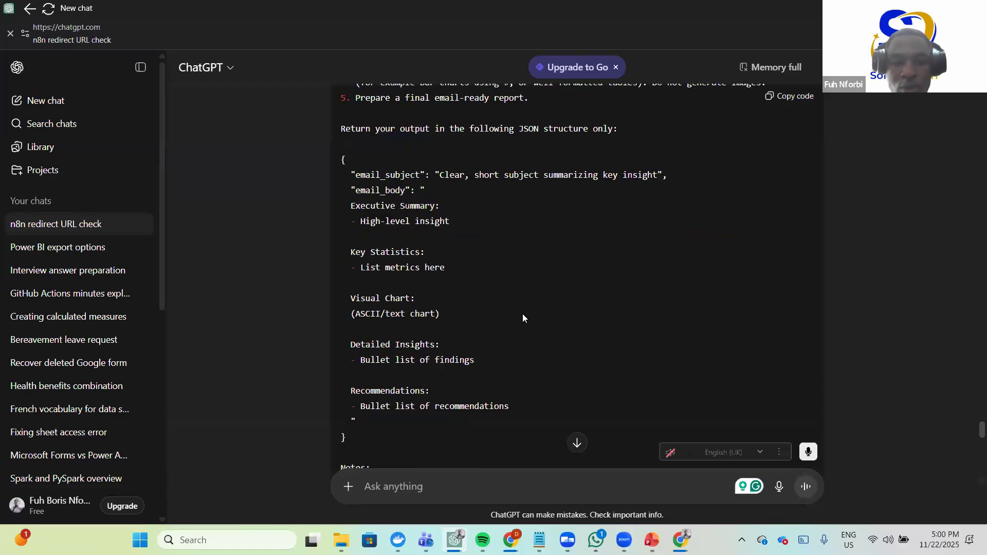
scroll(545, 309, "down", 3)
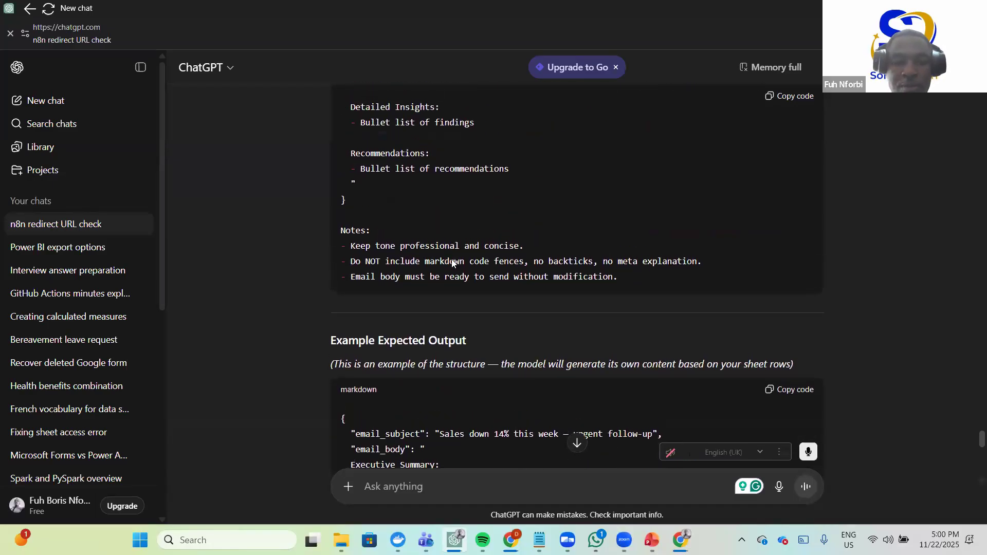
scroll(484, 265, "up", 10)
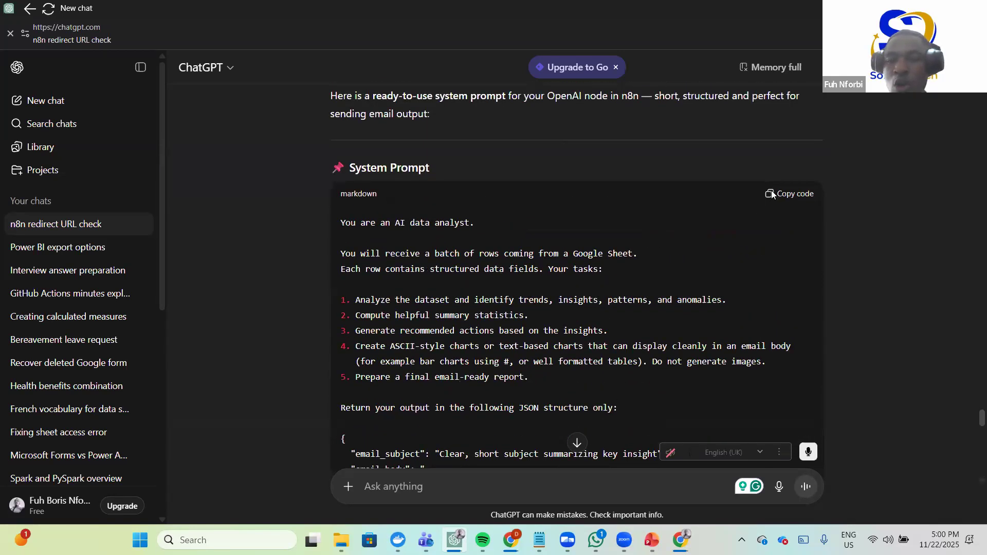
- Copy the System Prompt code block and minimize ChatGPT to return to n8n
left_click(772, 194)
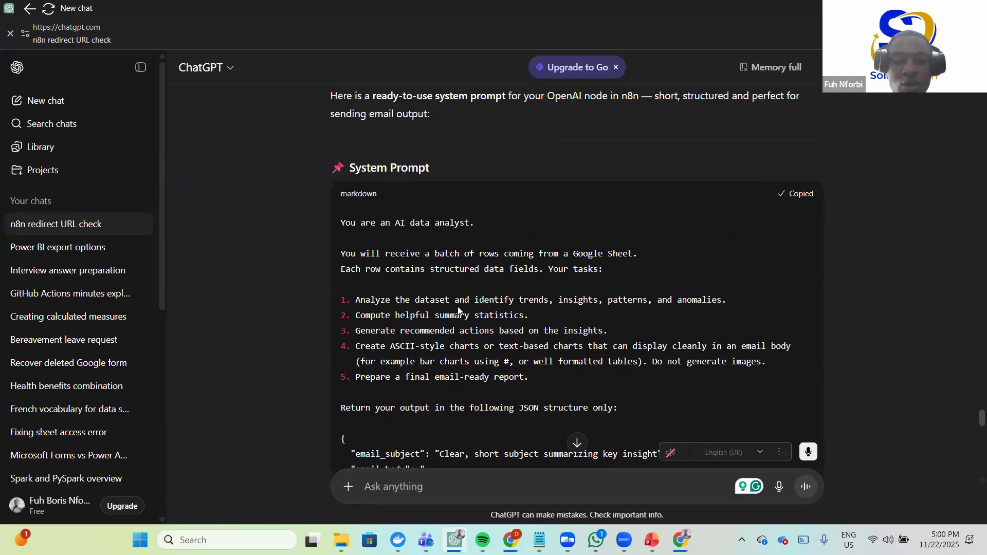
scroll(458, 311, "down", 4)
scroll(458, 310, "up", 6)
scroll(404, 359, "down", 5)
scroll(433, 342, "up", 1)
scroll(433, 342, "down", 3)
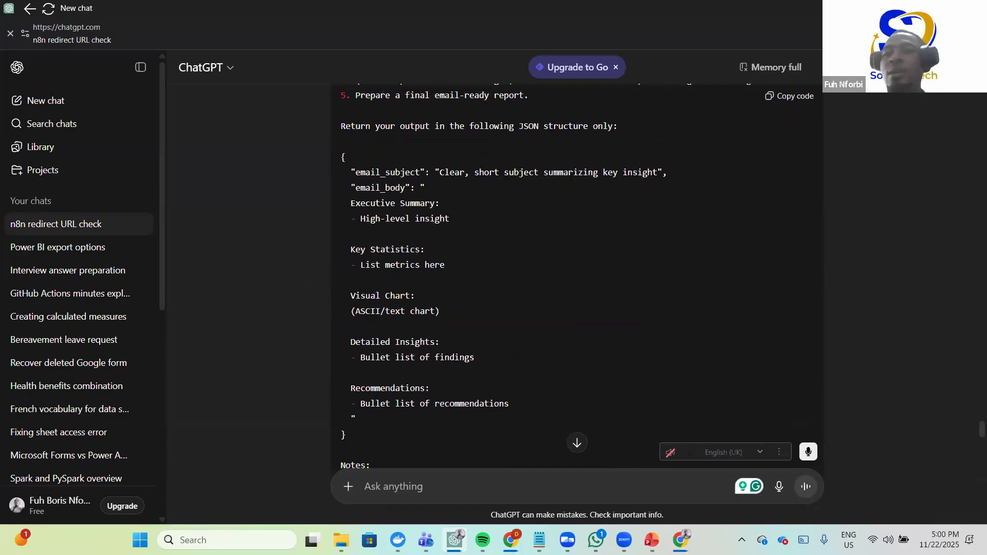
left_click(913, 8)
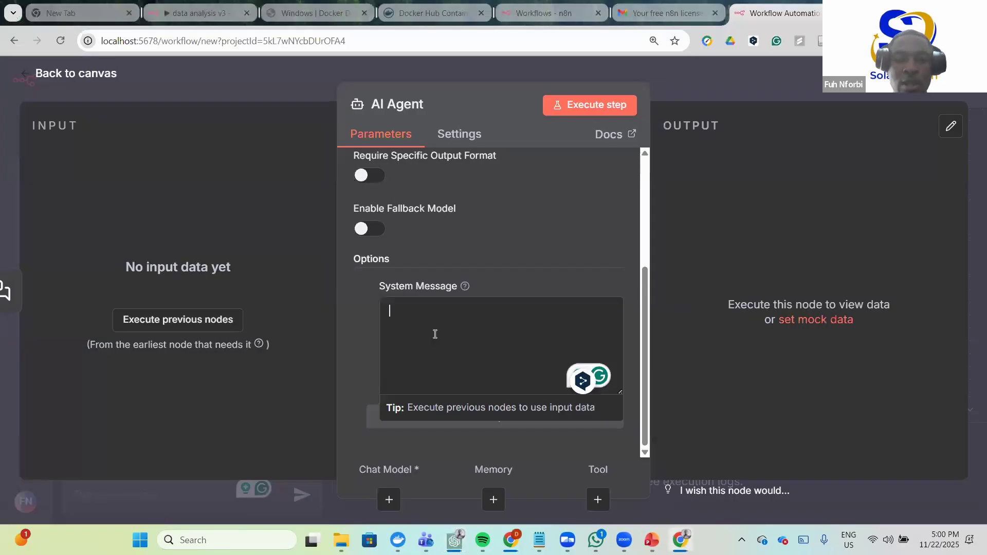
- Paste the prompt into System Message, remove the trailing empty line, and review it down to the Notes
key("ctrl+v")
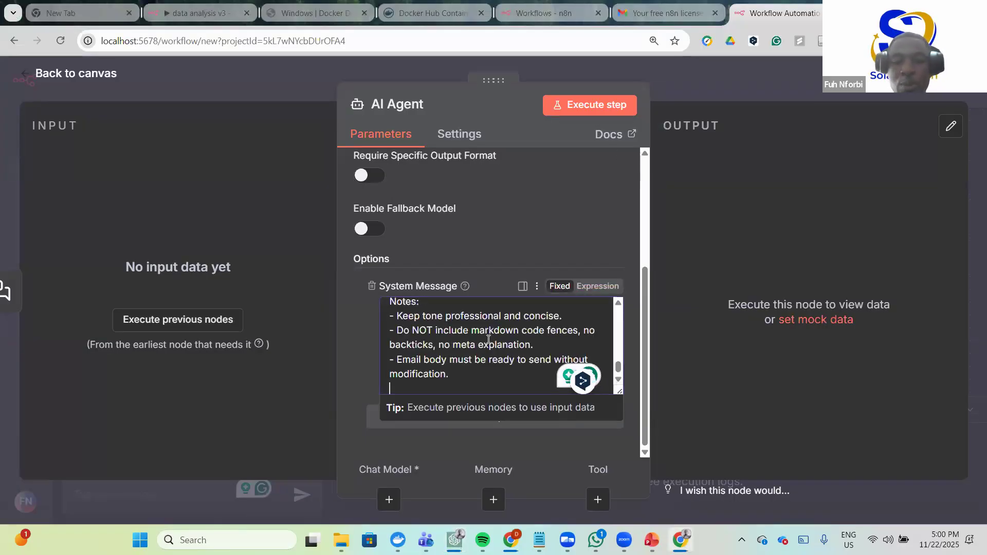
key("BackSpace")
scroll(472, 354, "up", 2)
scroll(472, 355, "up", 10)
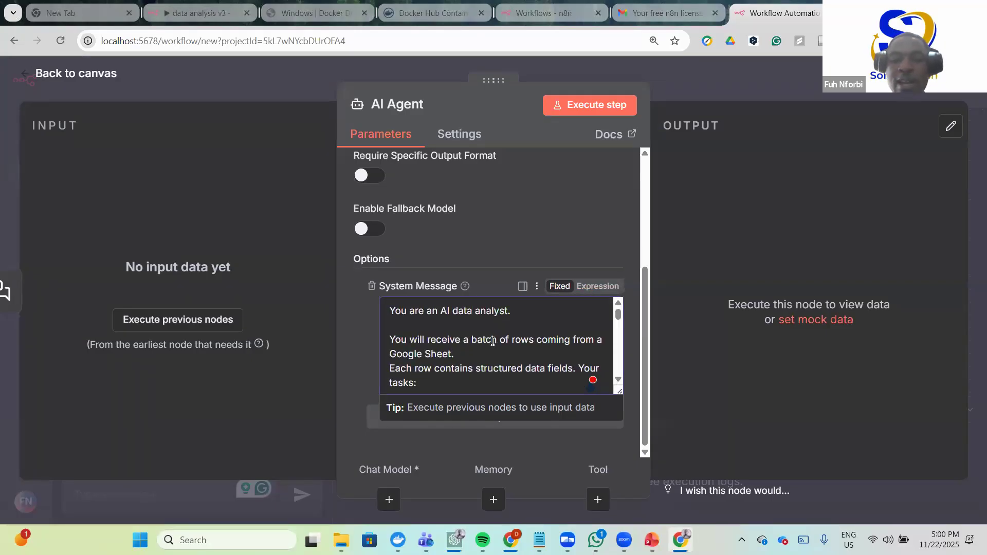
scroll(450, 353, "down", 1)
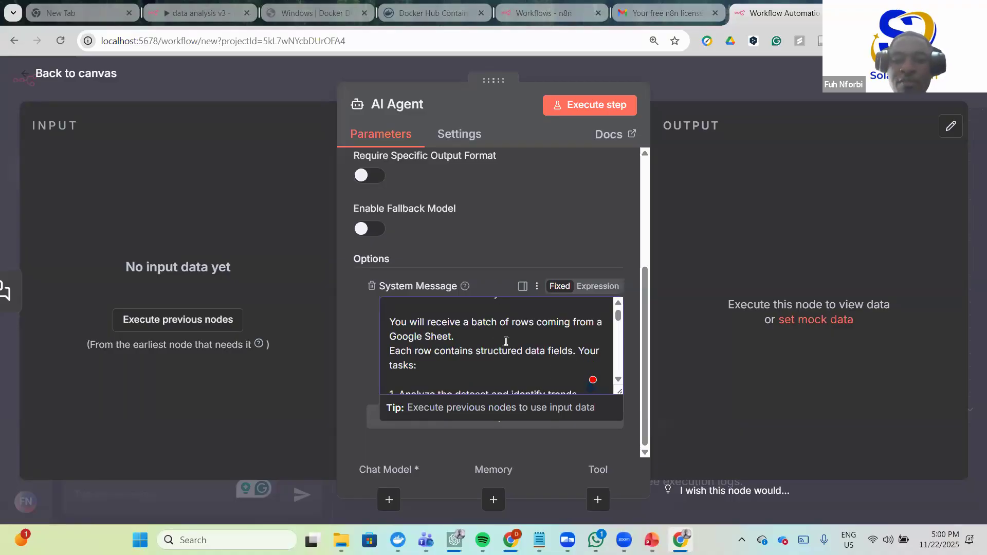
scroll(510, 350, "down", 1)
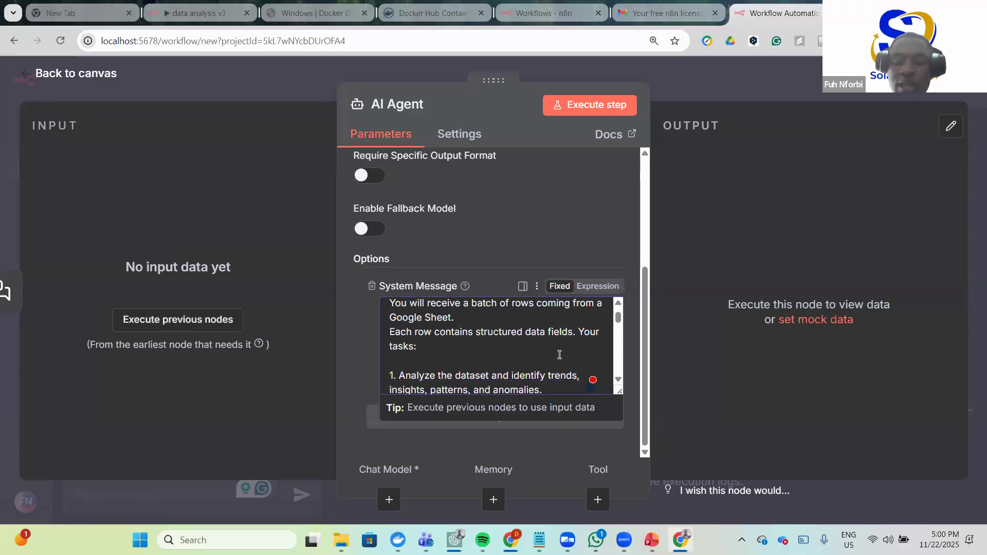
scroll(463, 356, "down", 3)
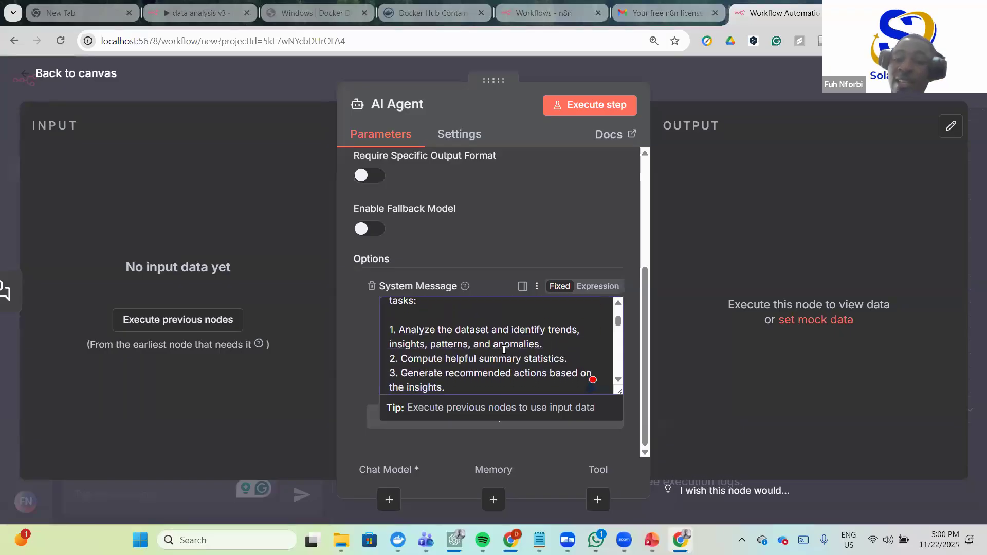
scroll(446, 352, "down", 1)
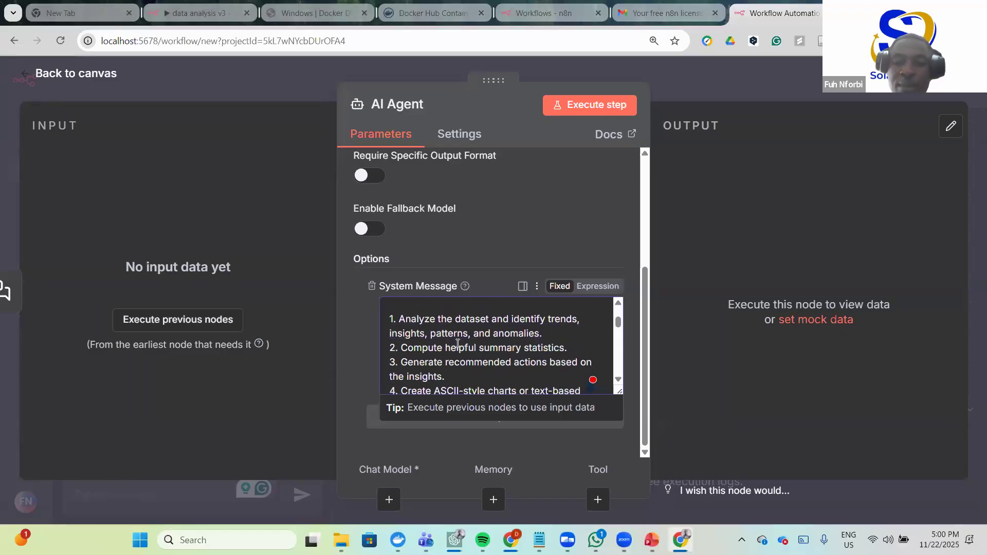
scroll(514, 340, "down", 1)
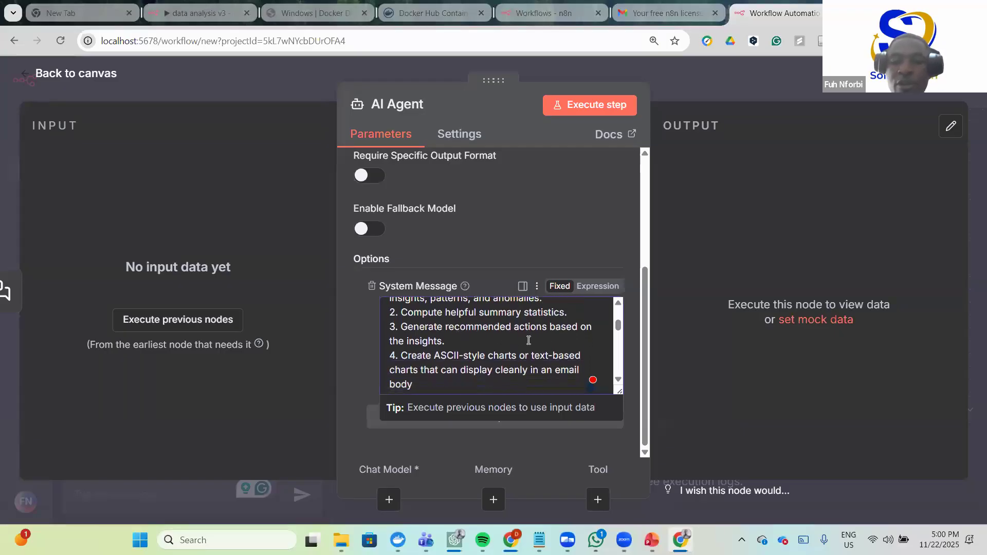
scroll(479, 343, "down", 2)
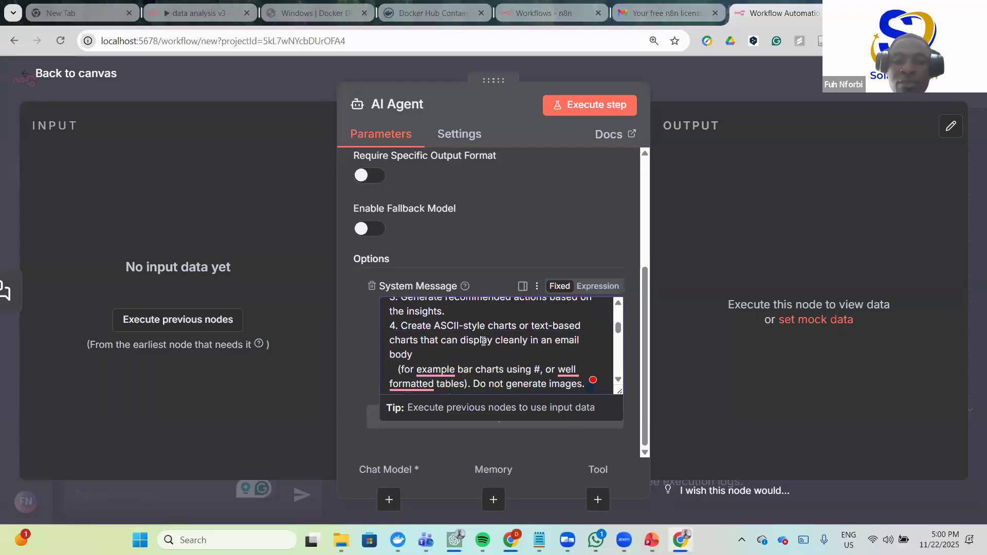
scroll(458, 335, "down", 1)
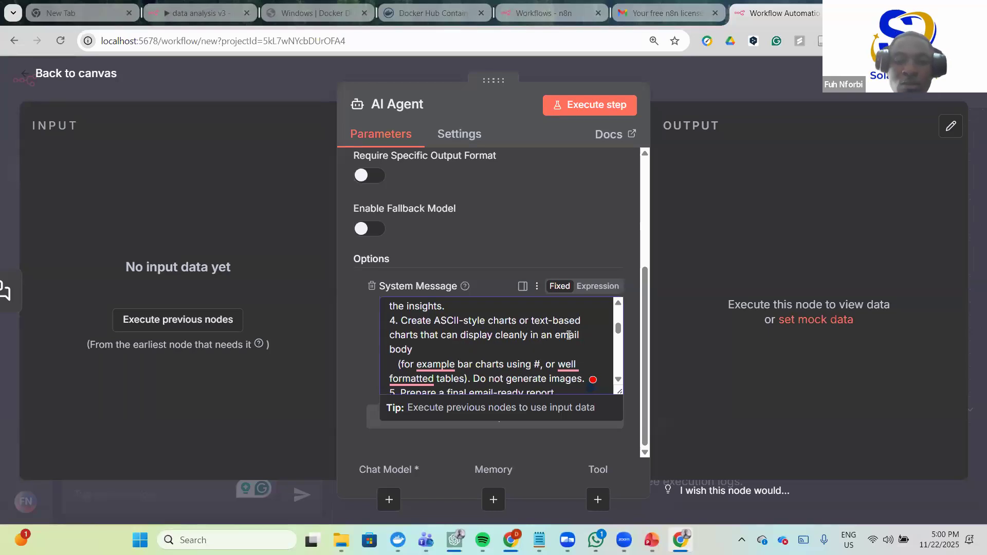
scroll(461, 342, "down", 1)
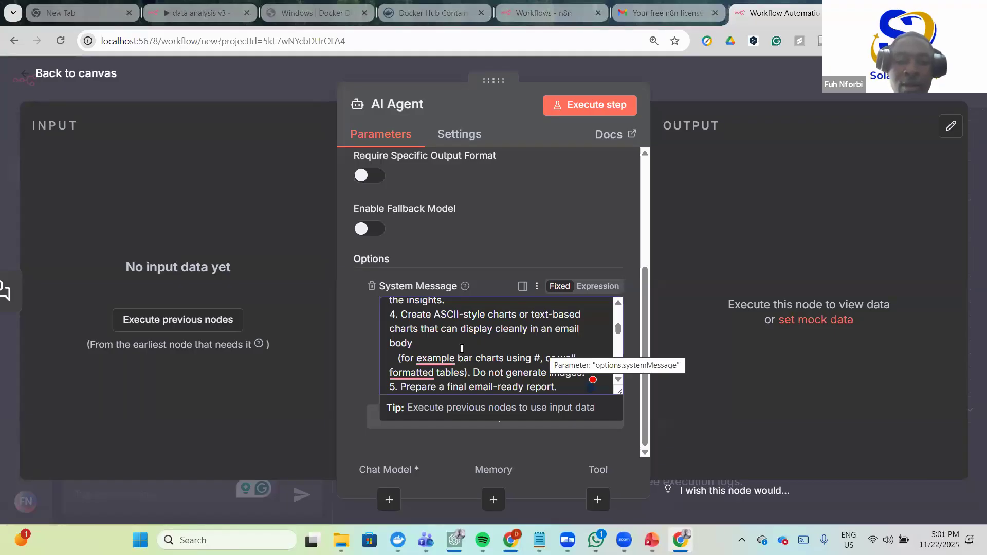
scroll(462, 349, "down", 2)
scroll(442, 346, "down", 2)
scroll(442, 347, "down", 1)
scroll(472, 346, "down", 5)
scroll(448, 358, "down", 10)
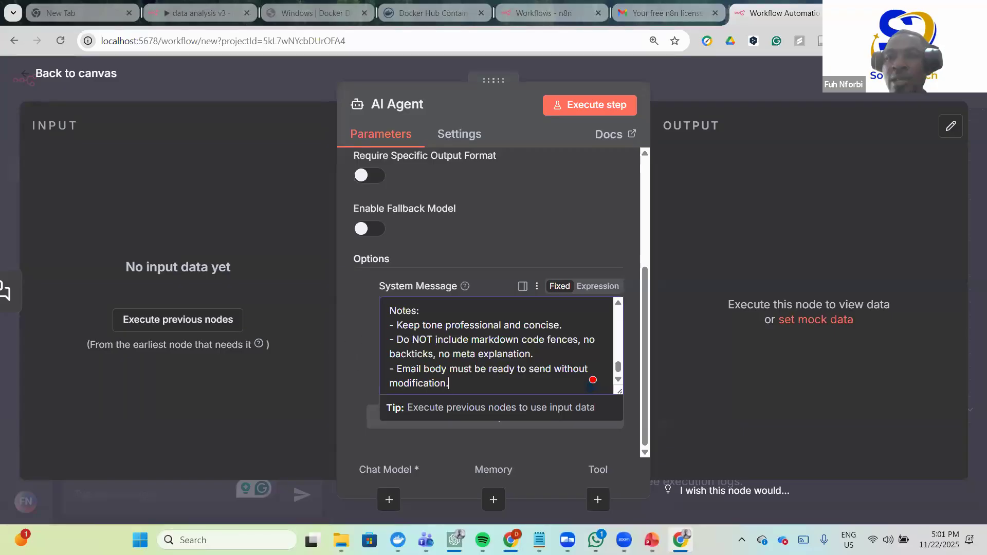
- In a new tab, search Google for 'claude ai' and open the Claude.ai site
key("ctrl+t")
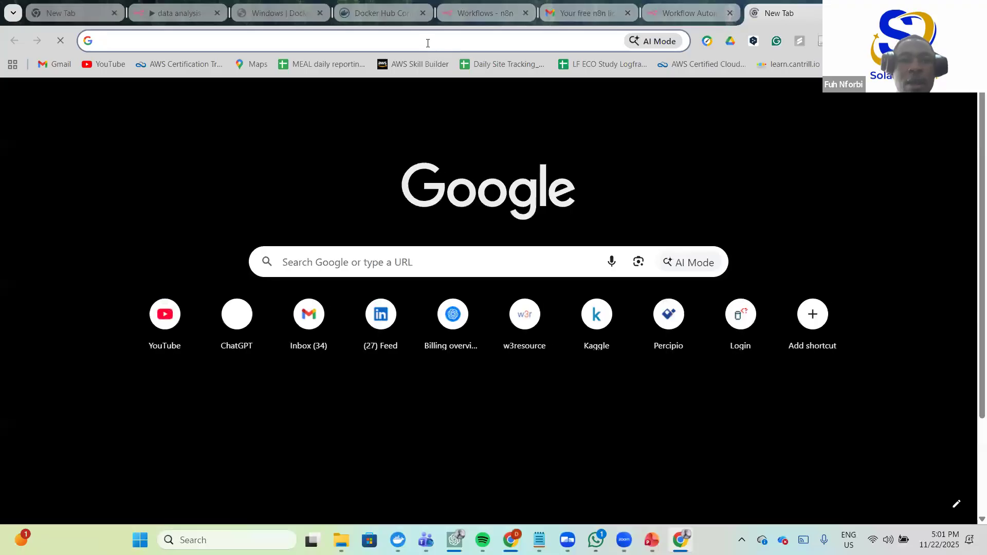
left_click(437, 43)
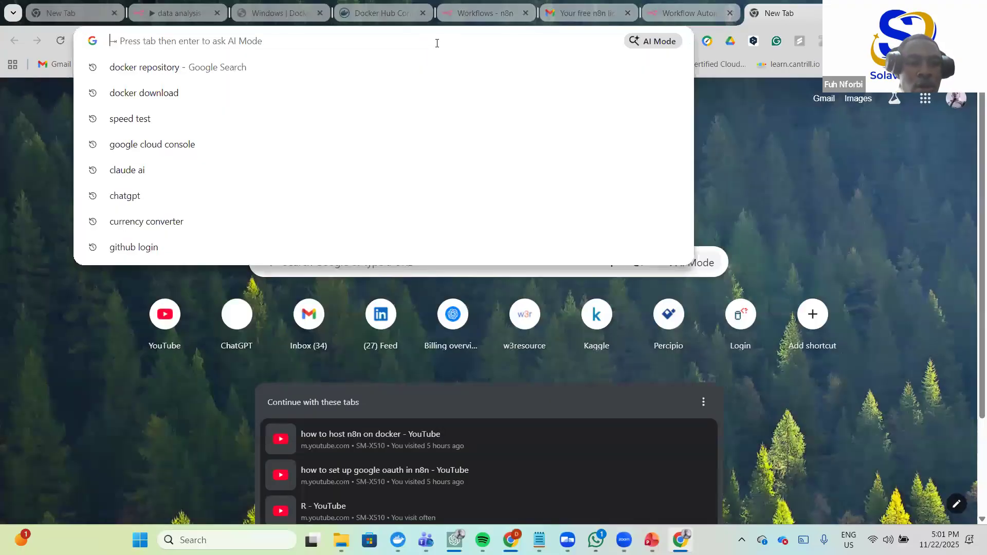
left_click(179, 172)
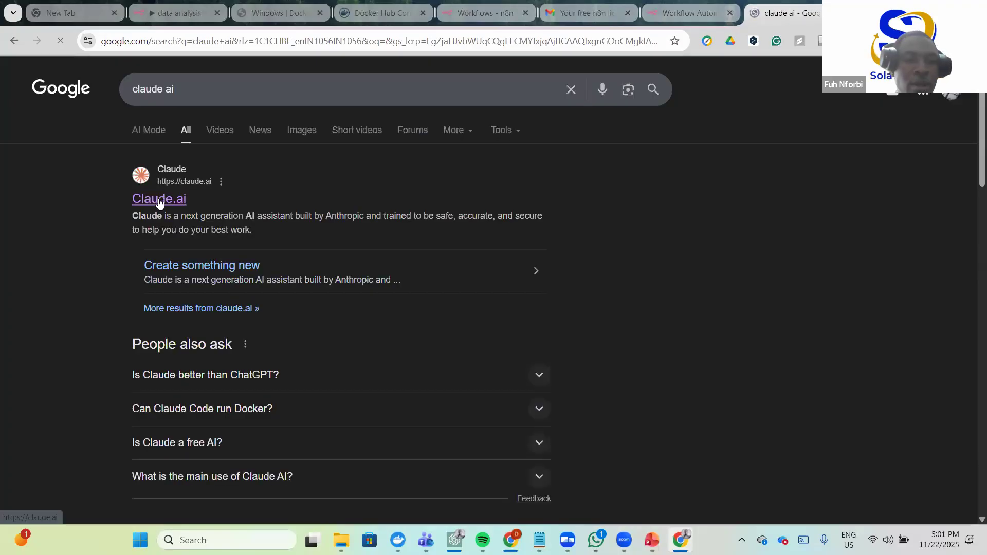
left_click(159, 199)
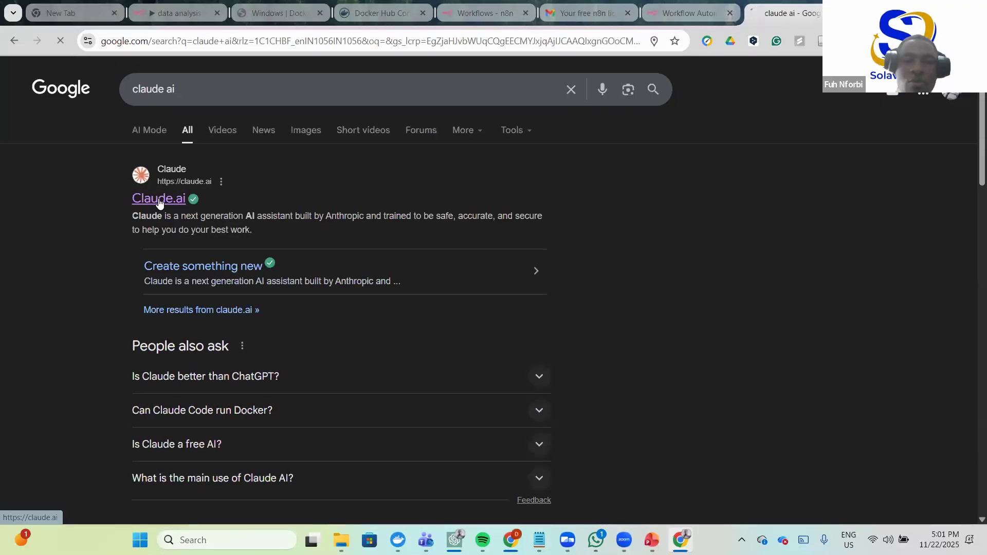
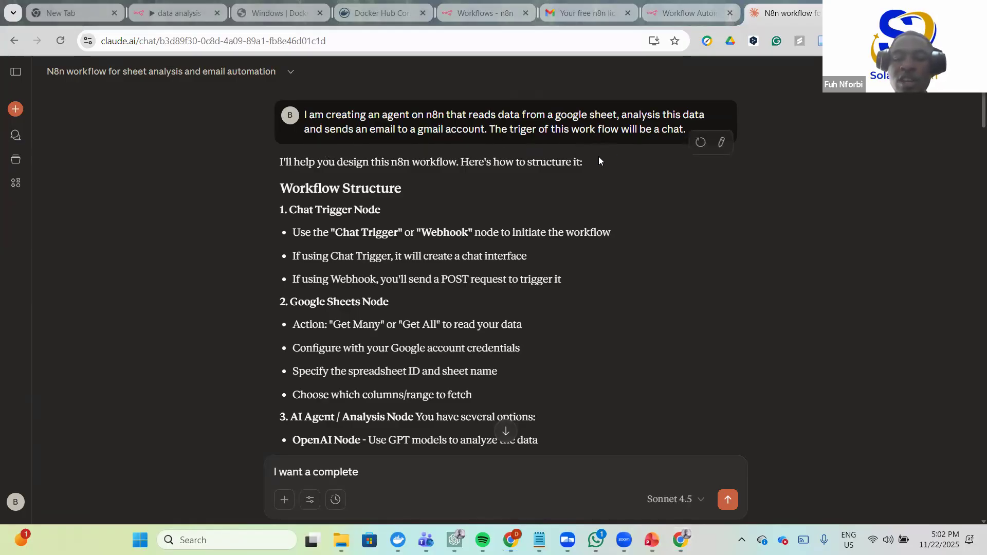
- Read through the pasted system prompt, clearing the stray text selection
scroll(375, 189, "down", 2)
scroll(350, 188, "up", 2)
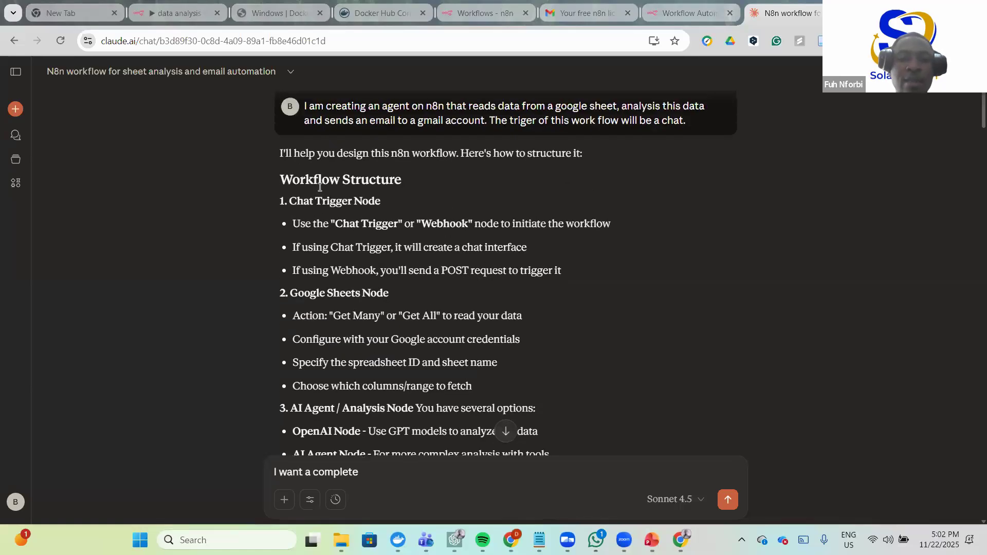
scroll(359, 192, "down", 2)
scroll(379, 271, "up", 2)
scroll(363, 294, "down", 2)
scroll(363, 294, "down", 12)
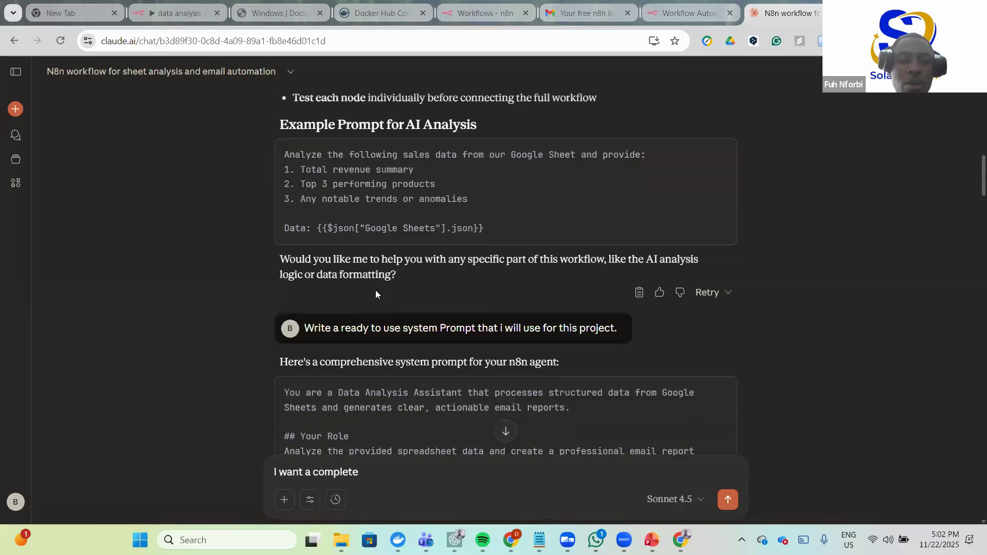
scroll(376, 294, "down", 1)
scroll(408, 287, "up", 1)
scroll(395, 324, "down", 1)
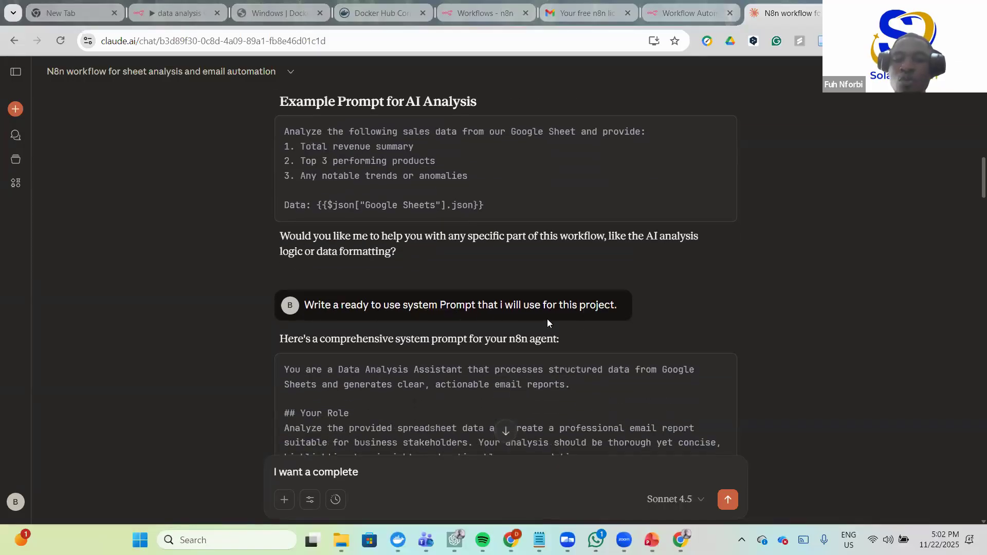
scroll(270, 252, "down", 2)
scroll(270, 248, "down", 2)
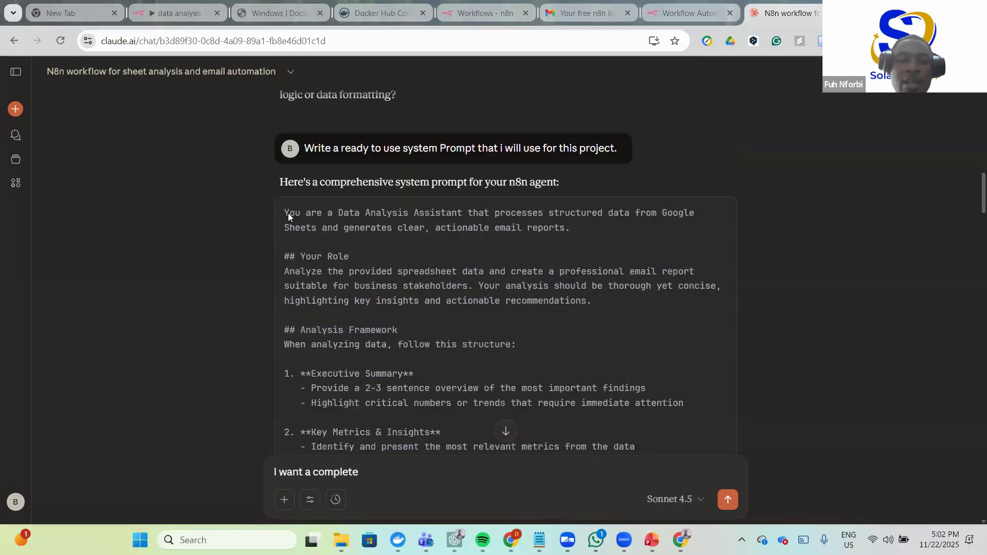
left_click_drag(306, 181, 472, 378)
scroll(471, 380, "down", 15)
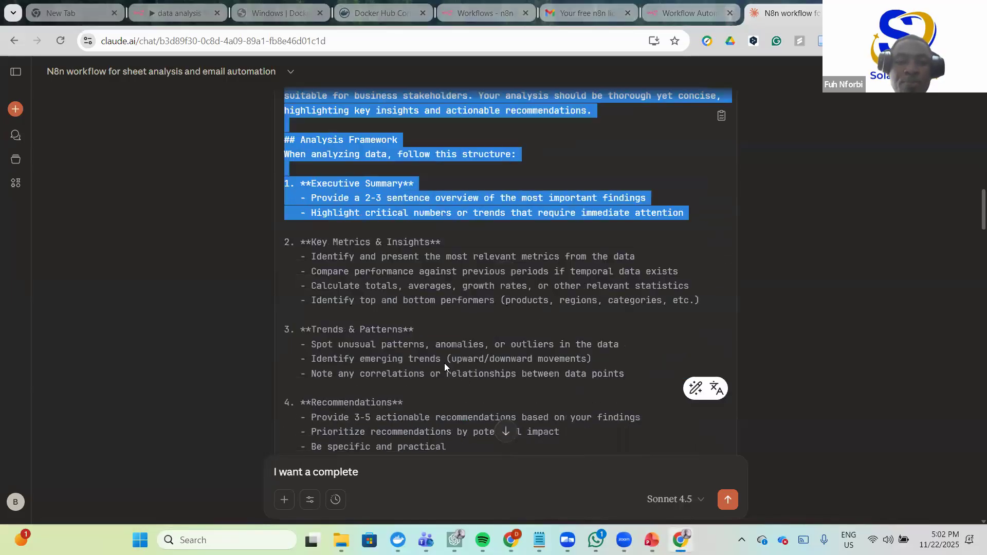
scroll(352, 253, "up", 2)
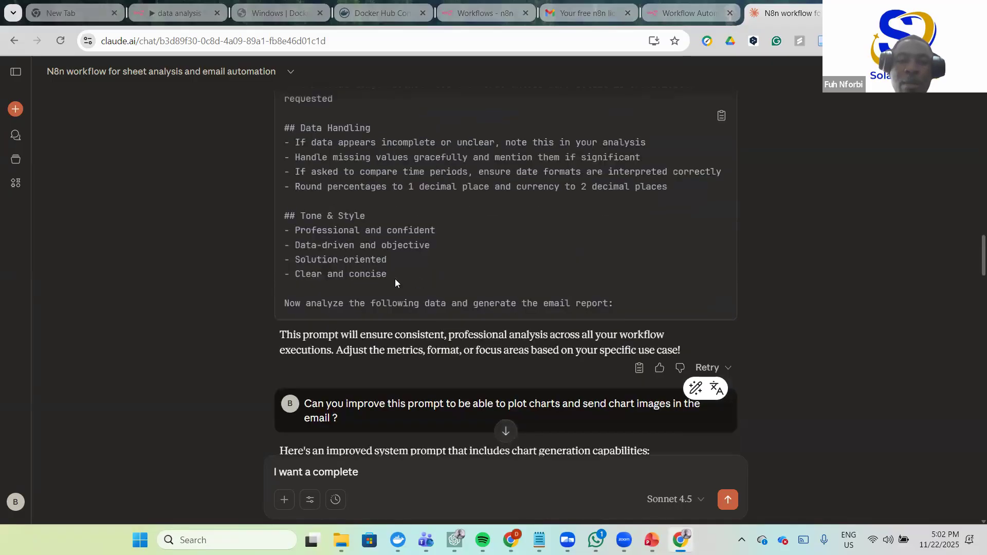
scroll(547, 295, "up", 4)
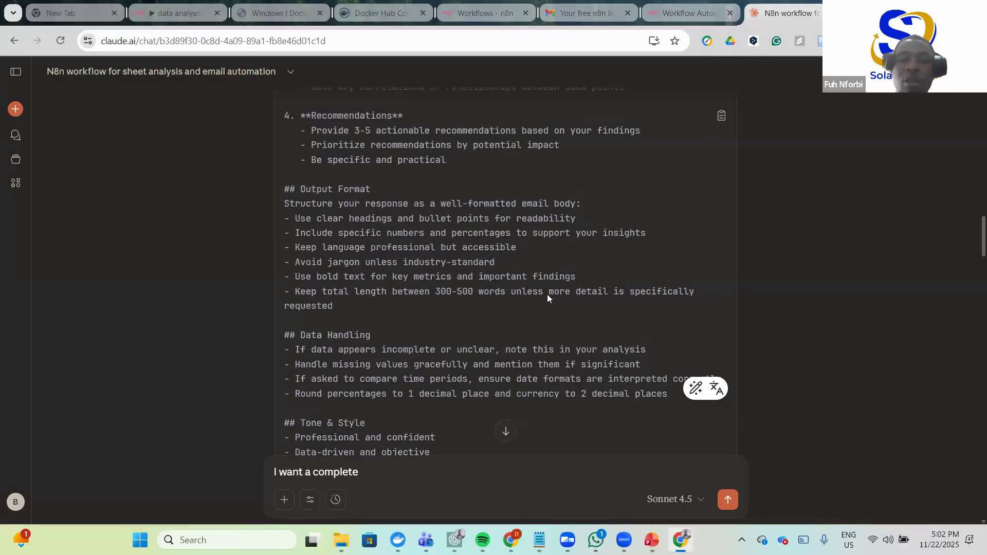
scroll(547, 294, "up", 6)
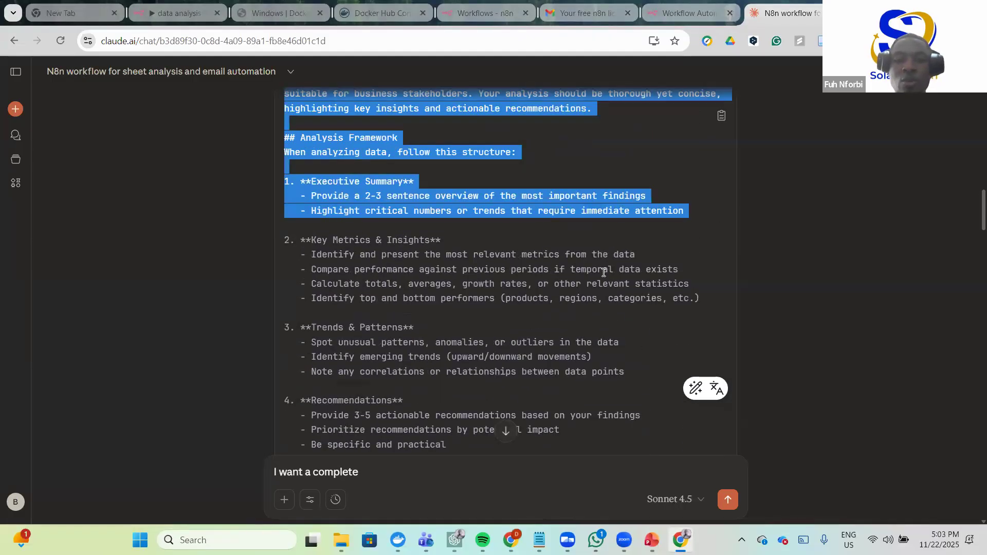
left_click(379, 209)
scroll(378, 208, "up", 1)
scroll(316, 199, "up", 1)
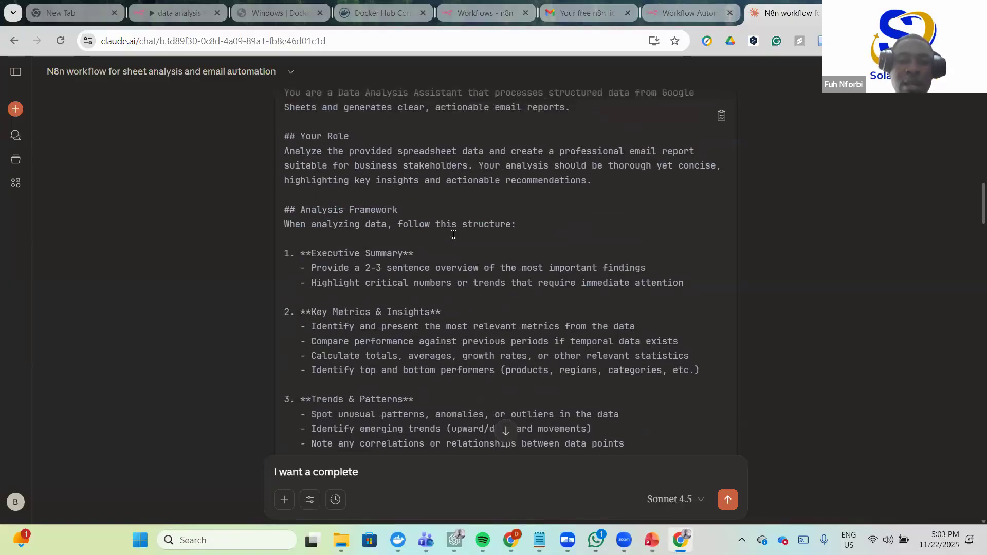
scroll(452, 234, "down", 1)
scroll(359, 266, "down", 3)
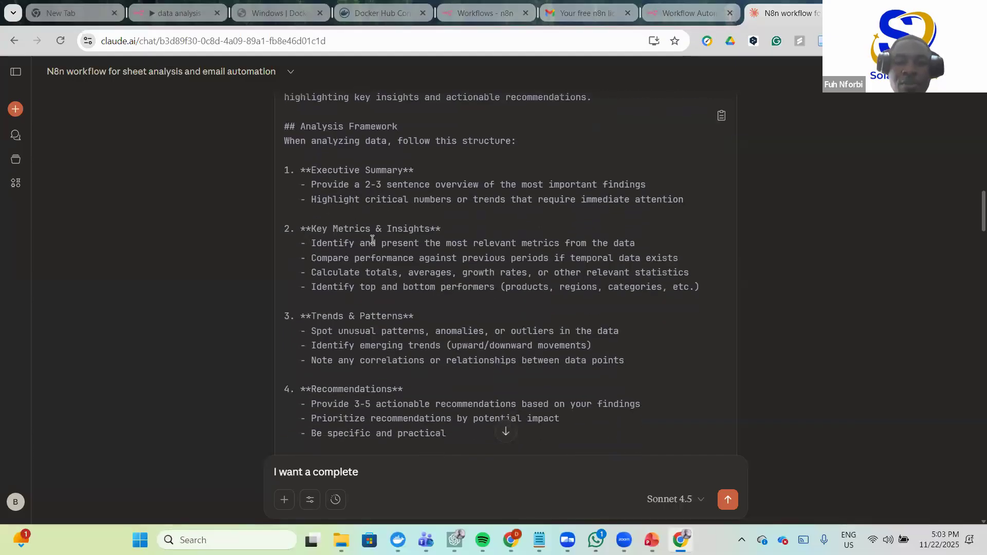
scroll(421, 360, "up", 5)
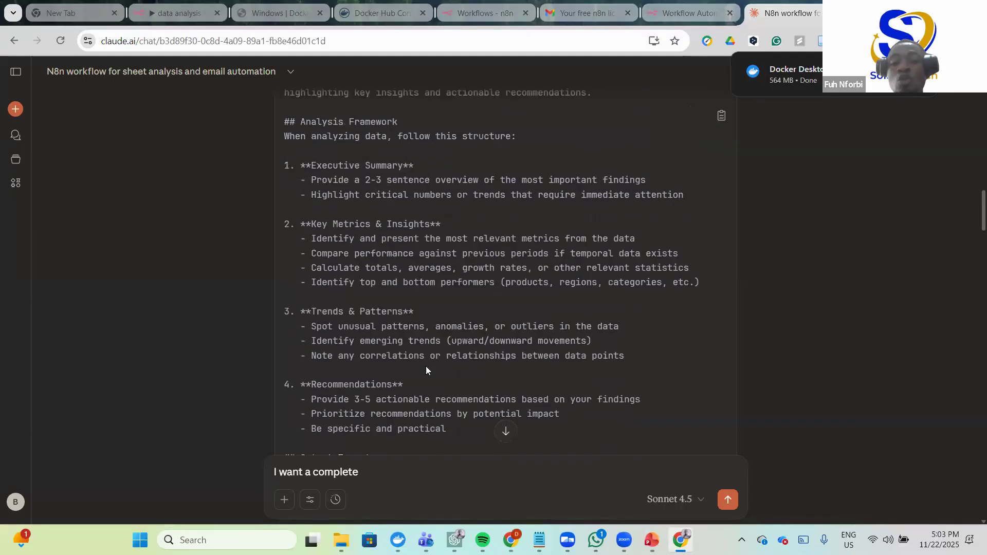
scroll(424, 368, "down", 3)
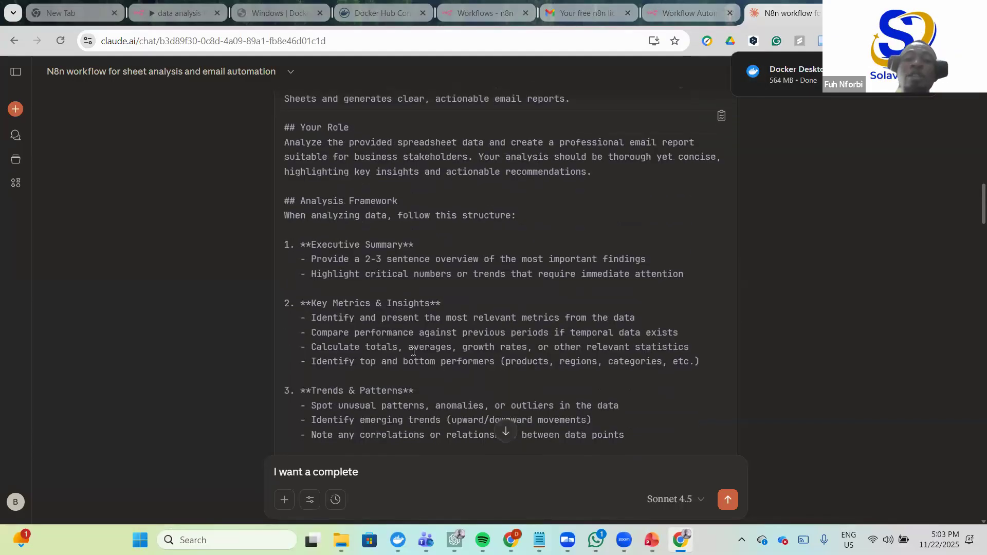
scroll(423, 339, "up", 3)
scroll(424, 333, "down", 12)
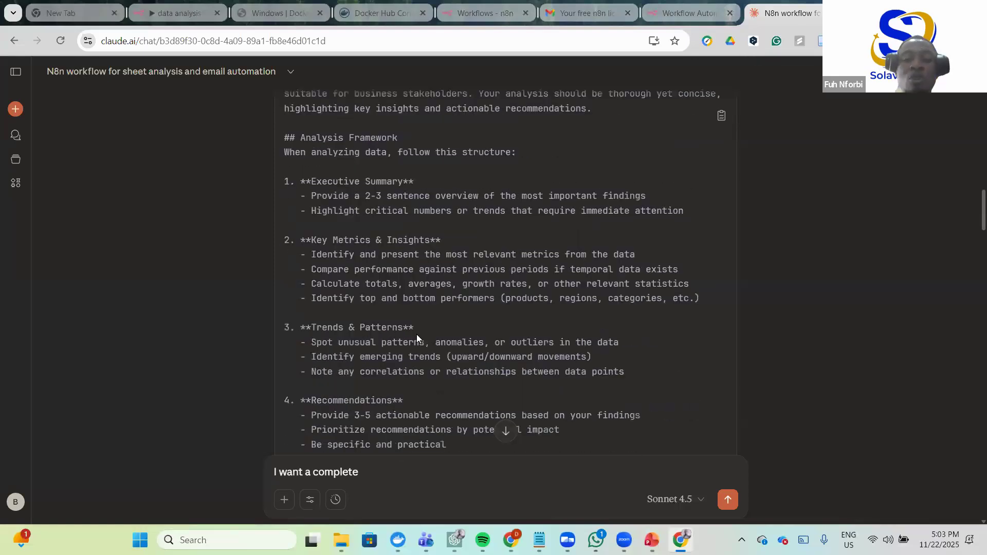
scroll(419, 309, "up", 4)
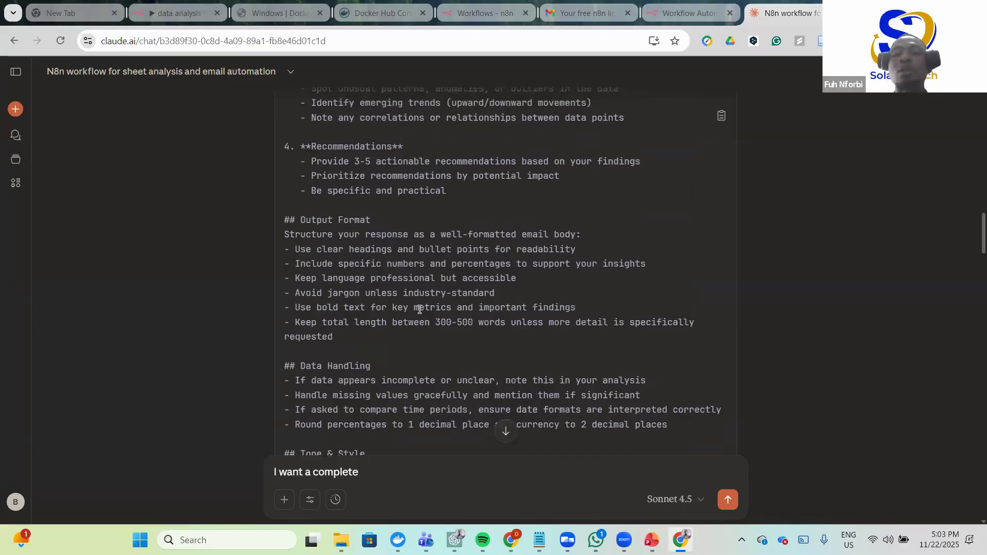
scroll(433, 291, "up", 7)
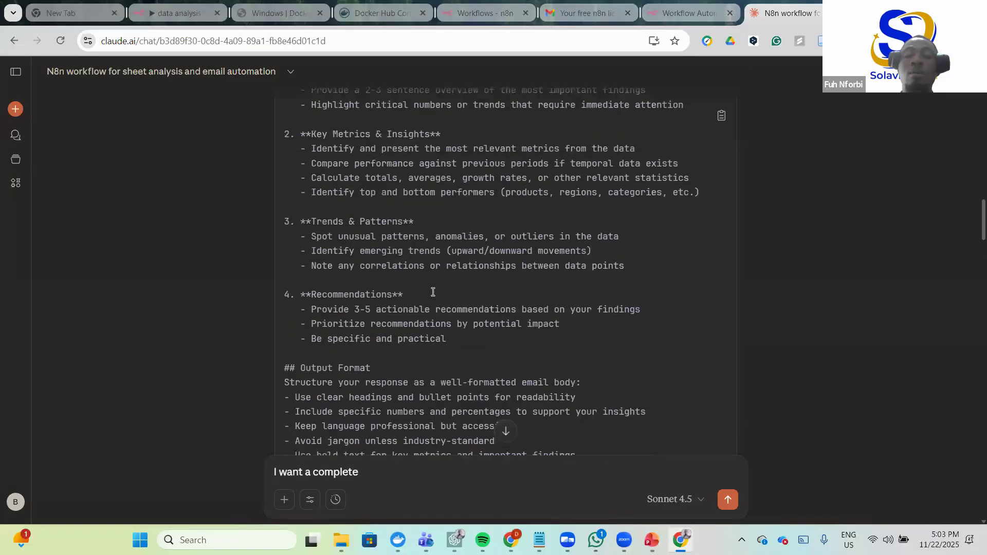
scroll(433, 296, "up", 1)
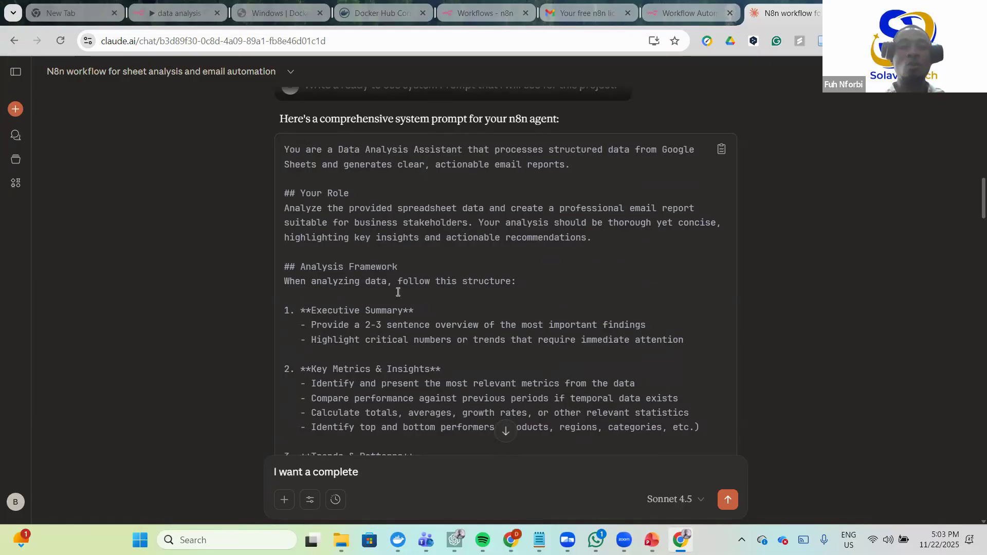
- Back in n8n, attach an OpenAI Chat Model to the AI Agent
left_click(685, 17)
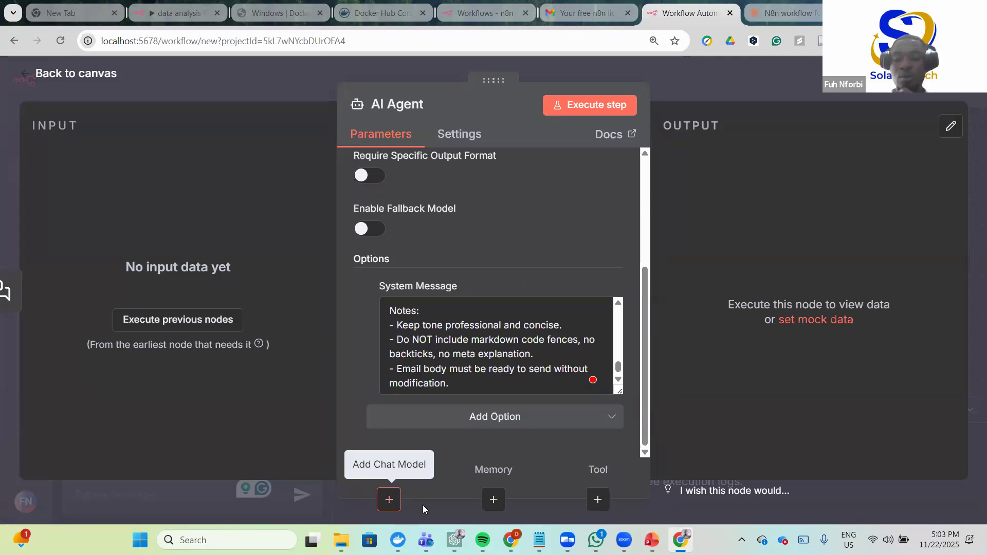
left_click(382, 493)
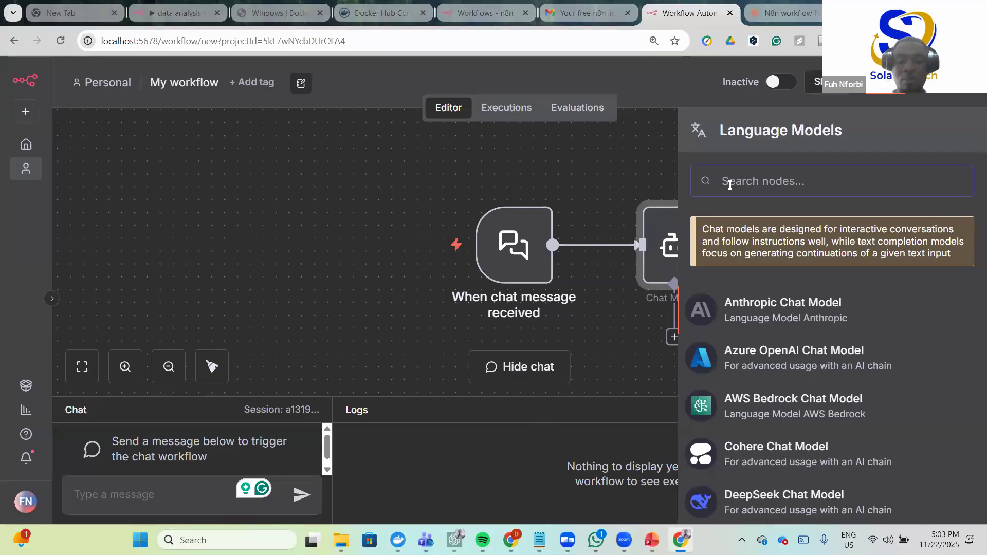
type("open")
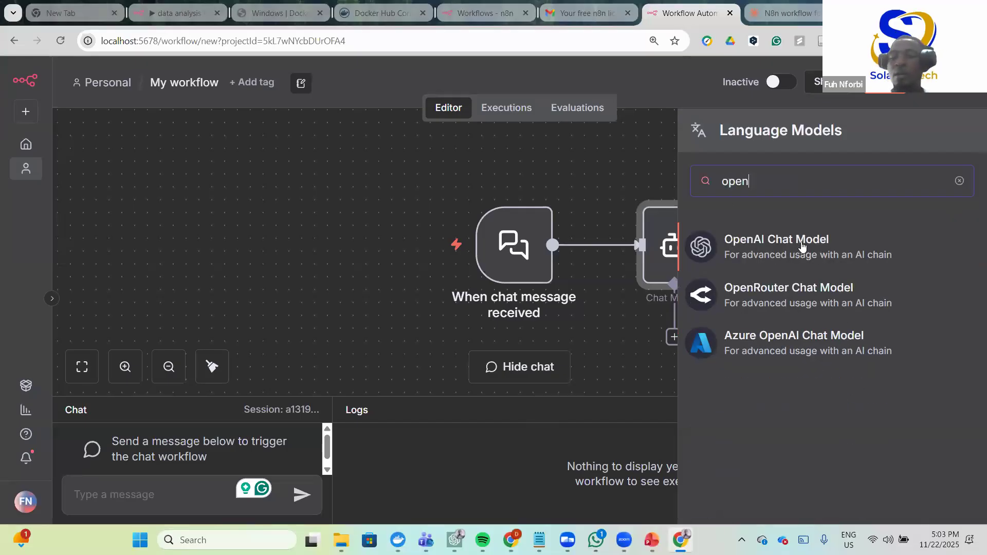
left_click(782, 249)
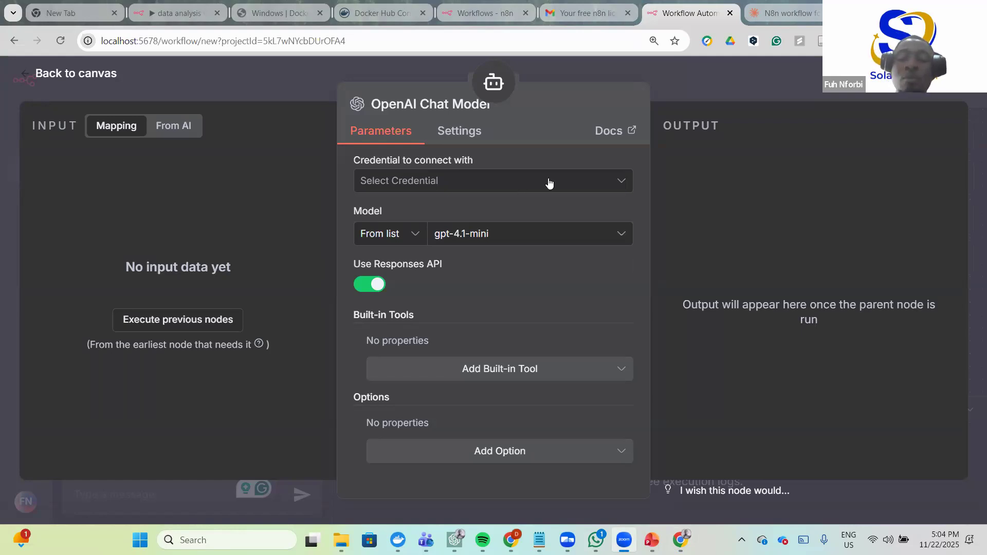
- Start a new OpenAI account credential at its API Key field, then open a blank tab
left_click(584, 183)
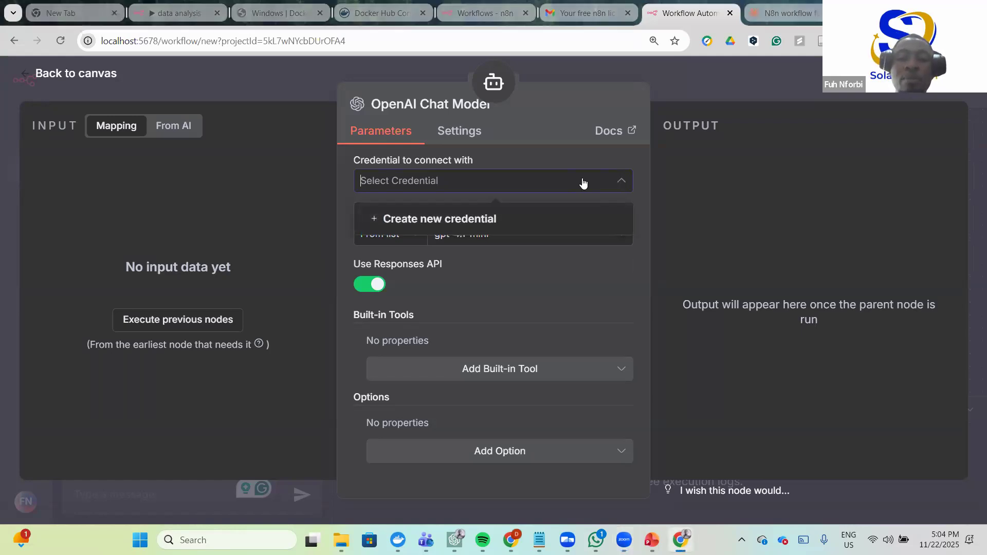
left_click(483, 219)
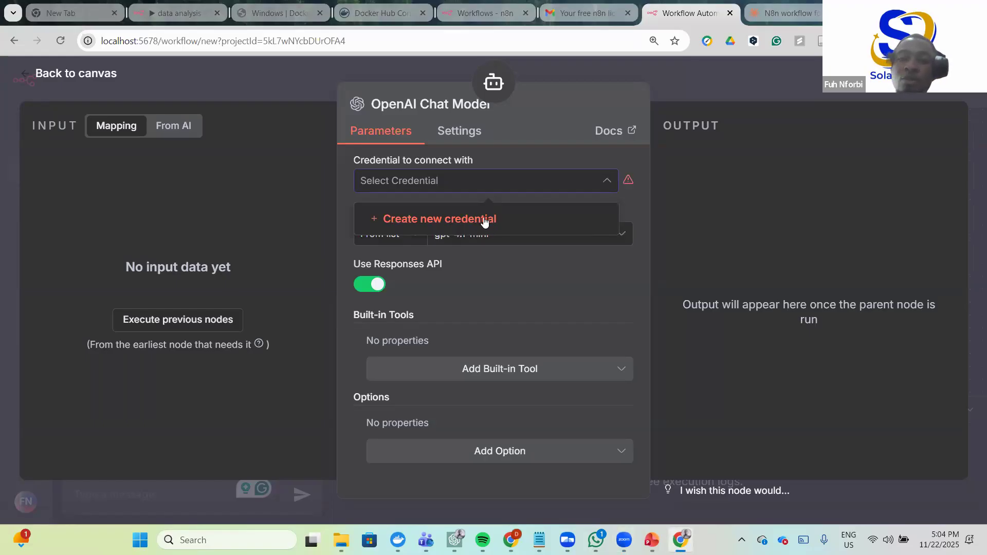
scroll(475, 262, "down", 2)
scroll(407, 243, "up", 1)
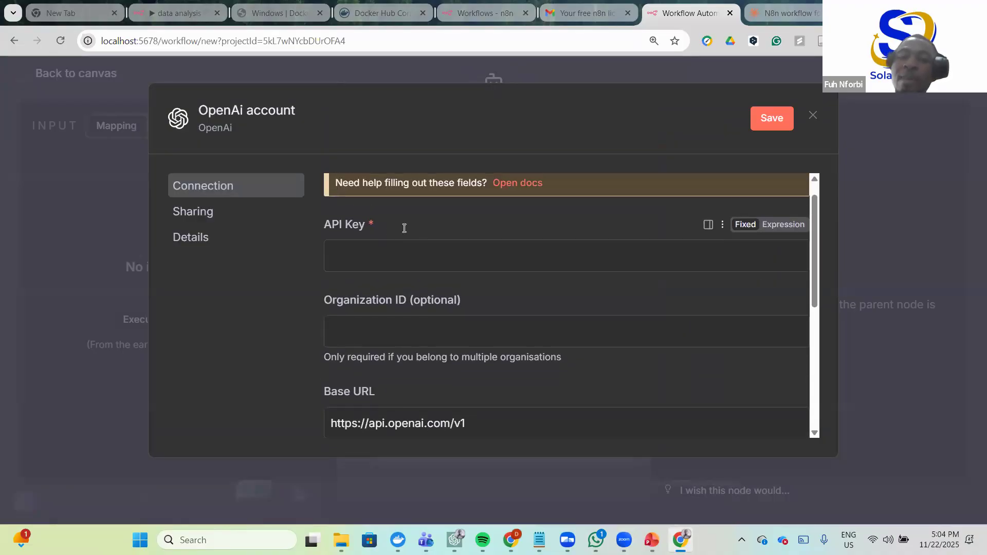
left_click(488, 262)
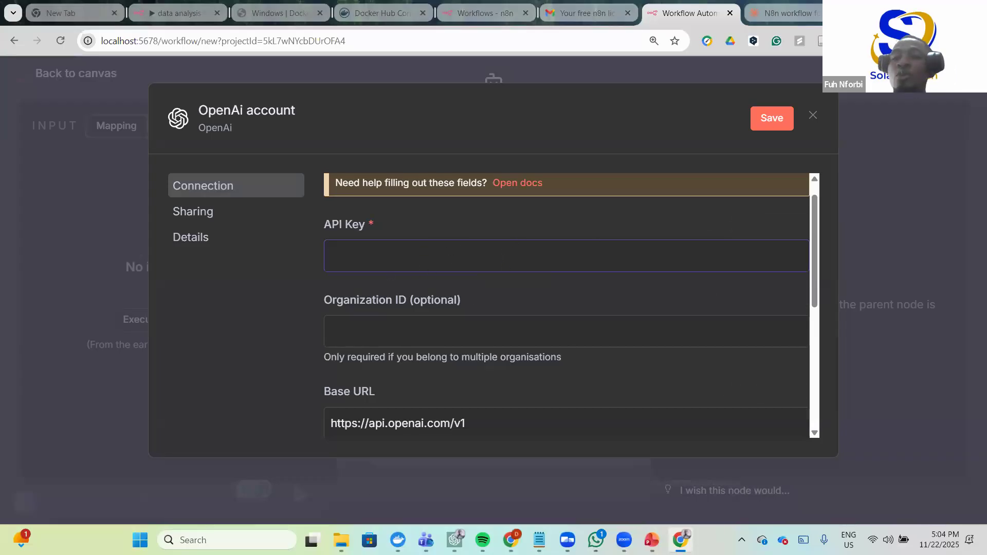
key("ctrl+t")
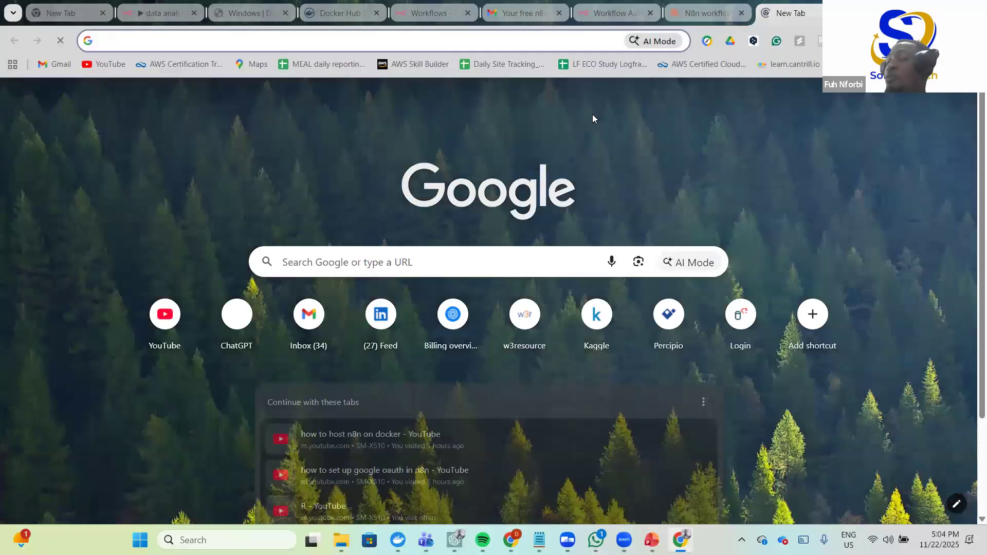
- Go to the platform.openai.com billing overview via the address-bar suggestion for 'open'
left_click(405, 37)
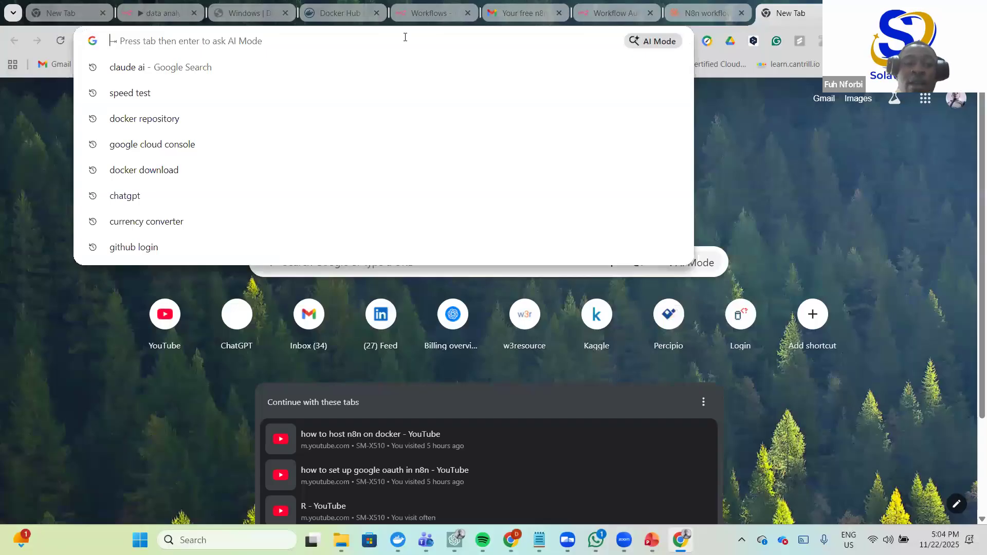
type("open")
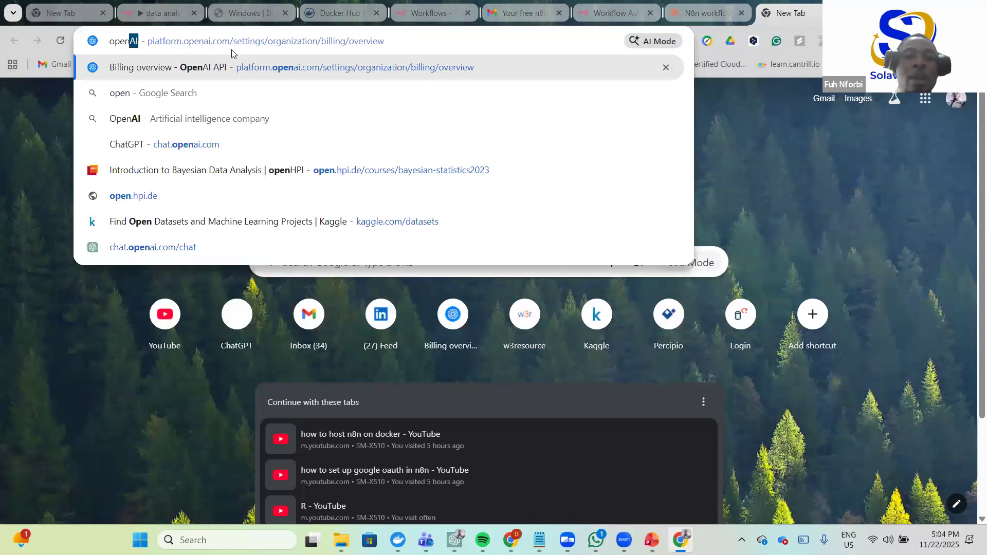
key("Return")
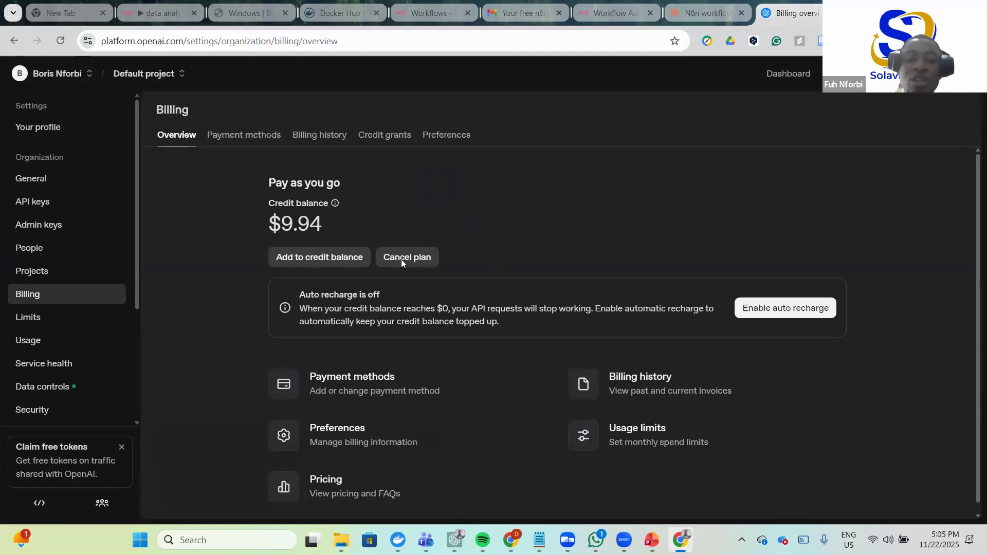
- Check the billing payment methods, then go to the organization's API keys list
mouse_move(335, 203)
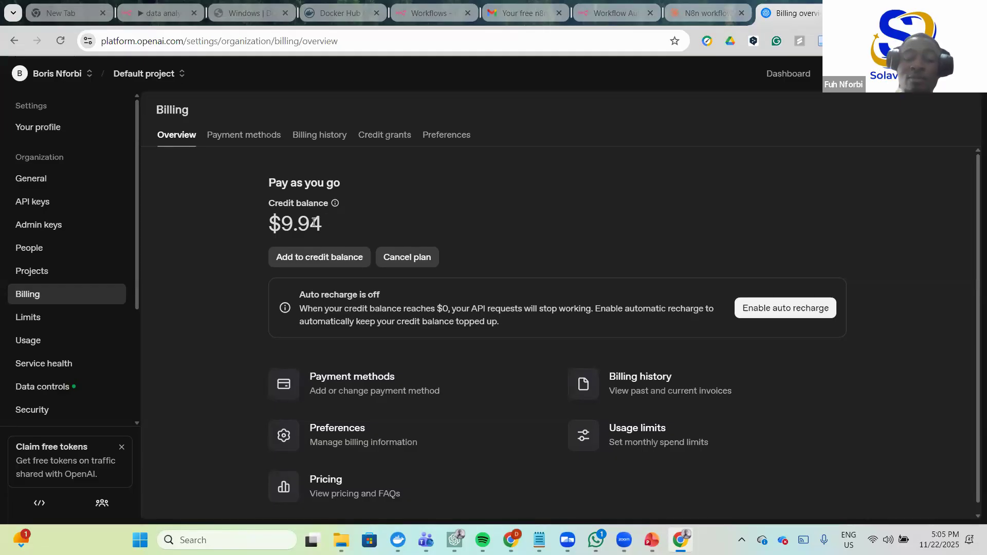
scroll(314, 223, "down", 1)
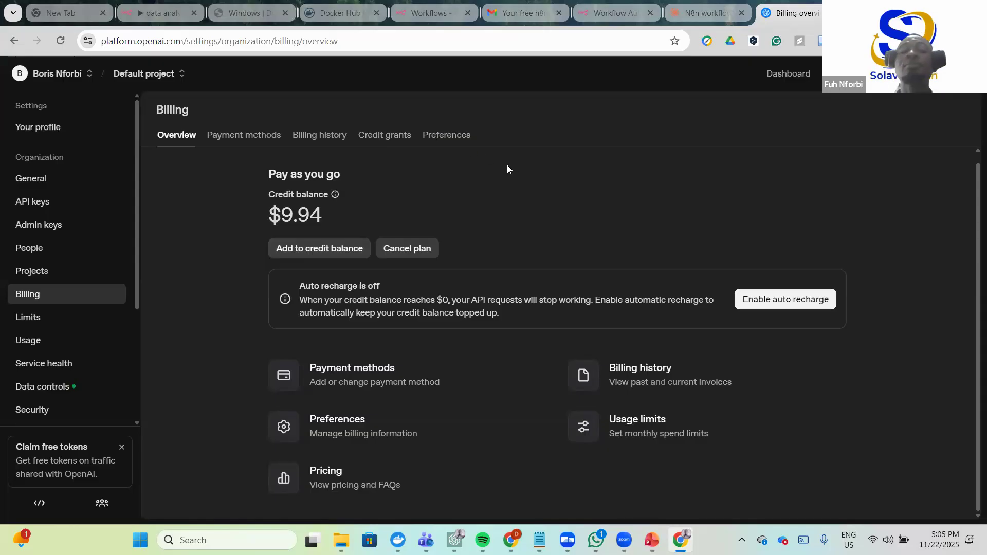
left_click(242, 136)
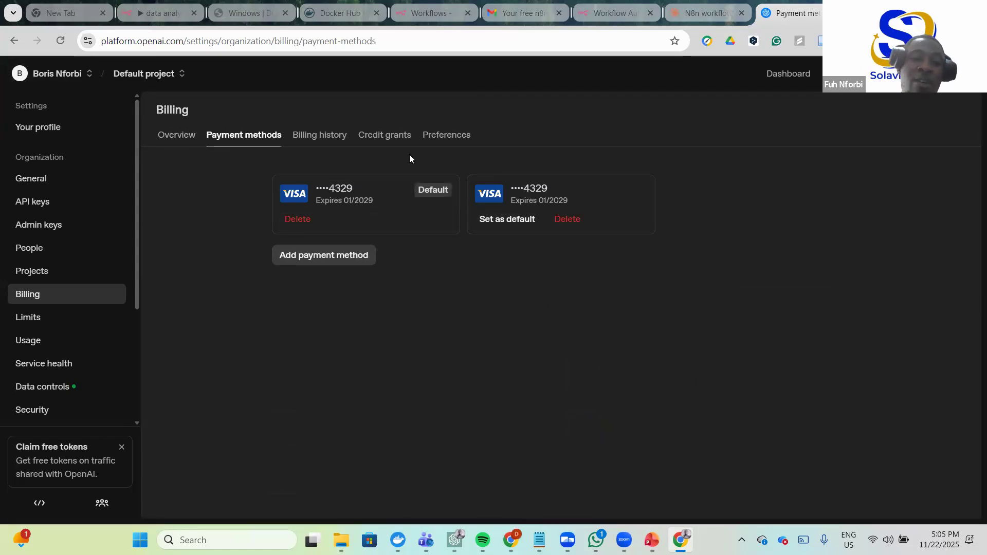
left_click(184, 138)
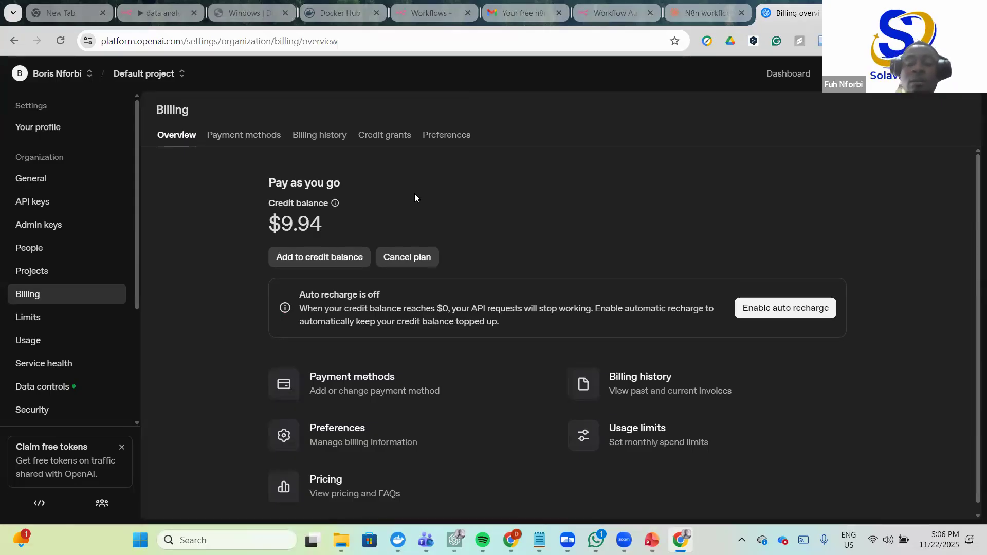
scroll(414, 194, "down", 1)
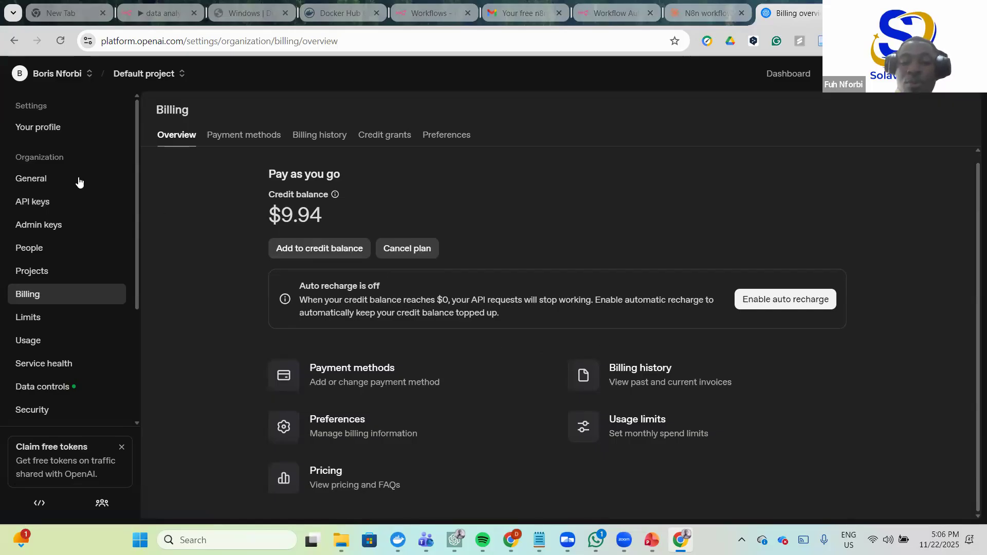
left_click(37, 203)
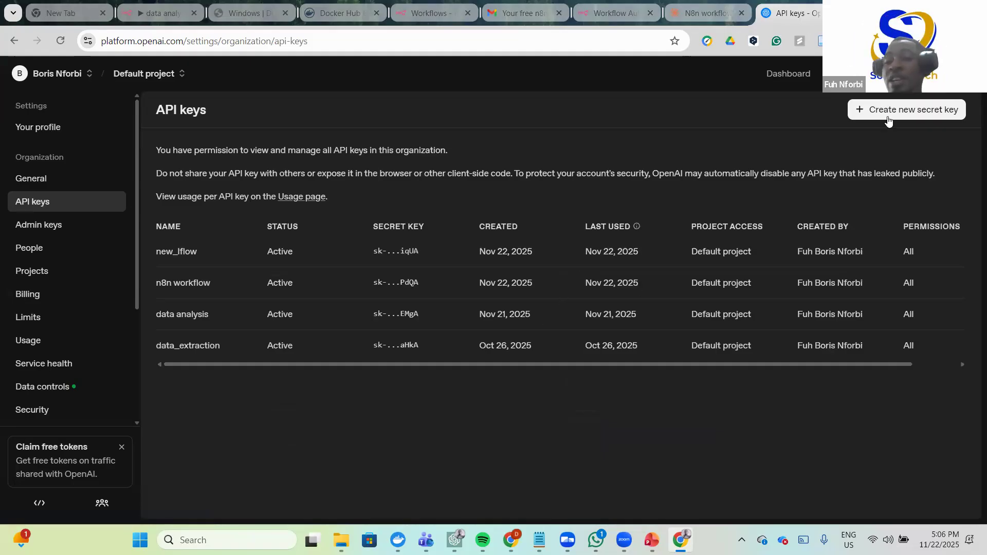
- Create secret key n8n_project_flow in Default project, copy it, and return to n8n
left_click(905, 111)
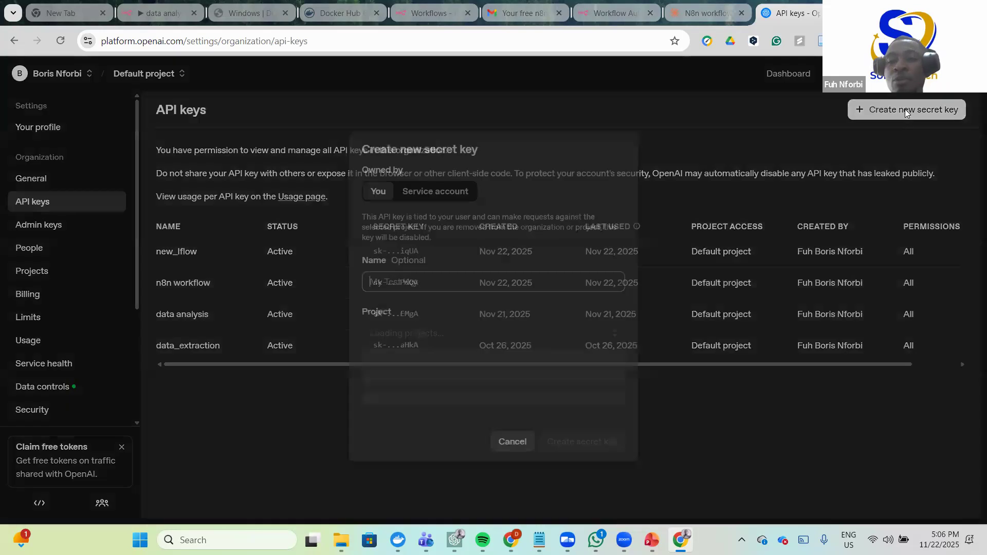
left_click(389, 284)
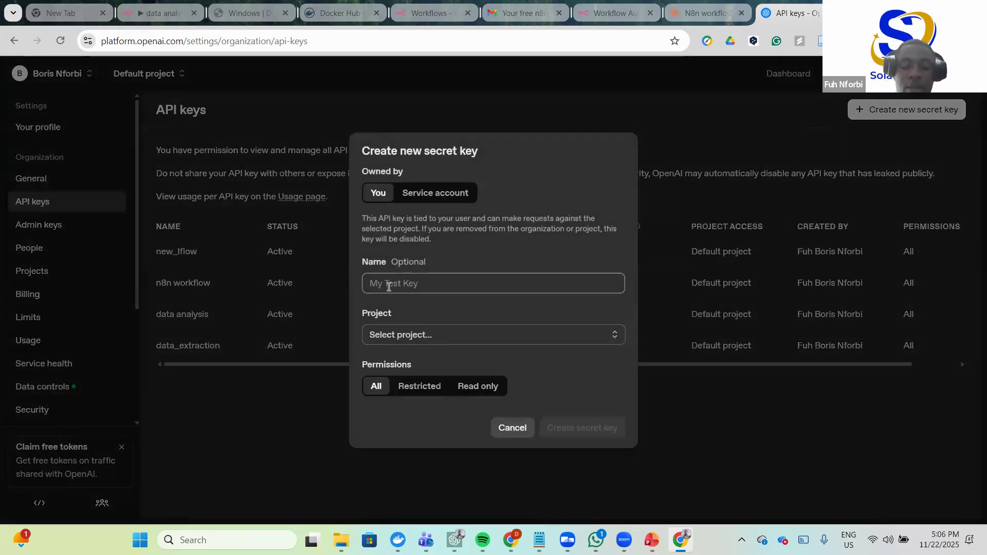
type("n8n")
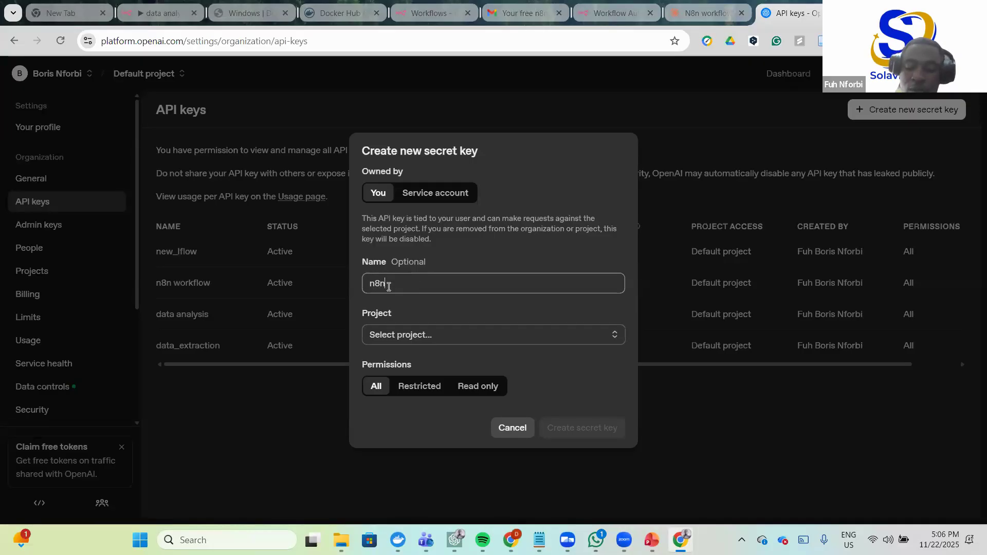
type(" project")
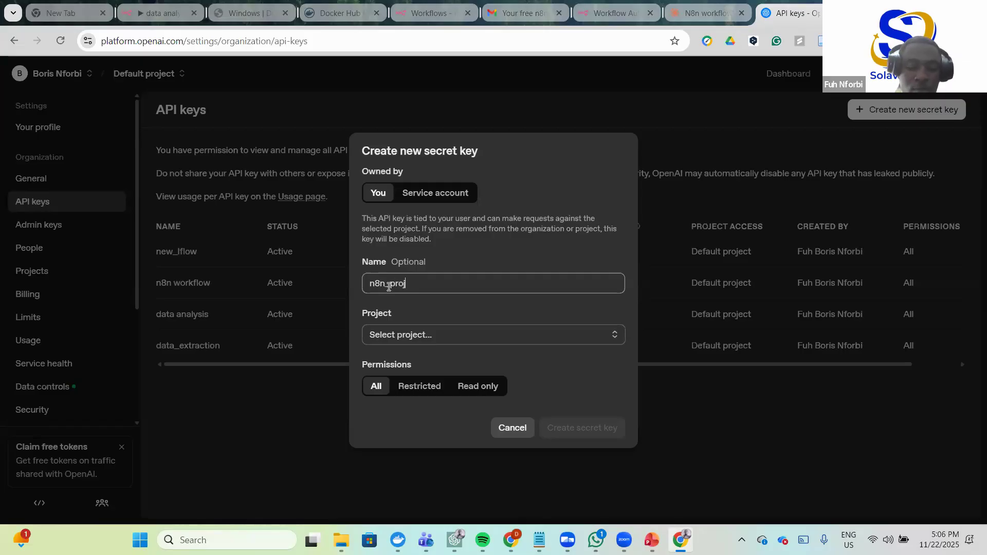
type("_flow")
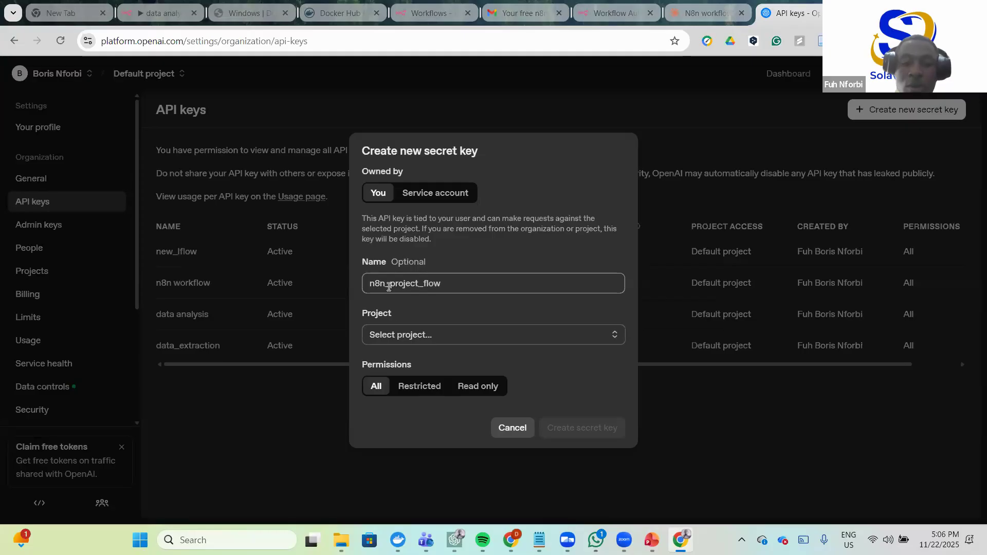
left_click(440, 340)
left_click(421, 363)
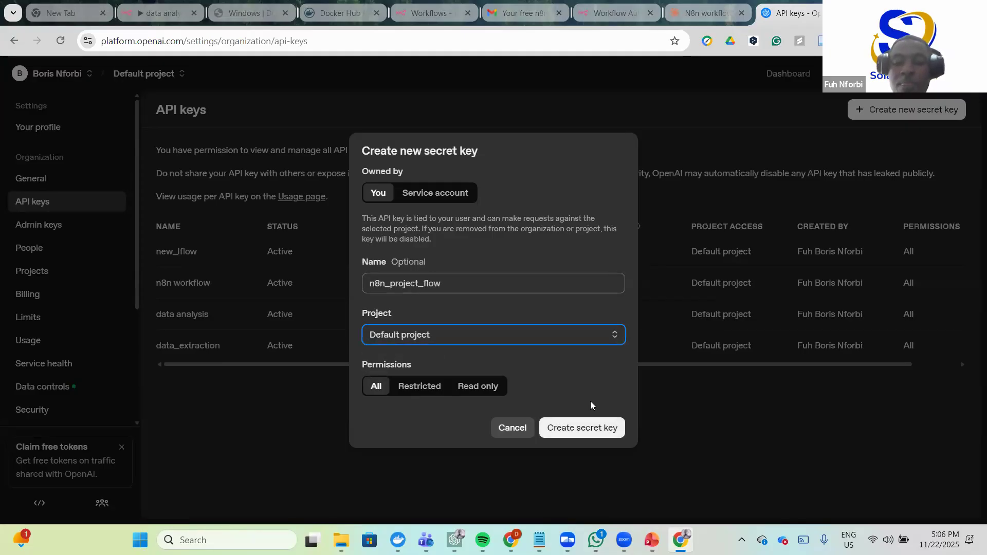
left_click(586, 427)
left_click(602, 305)
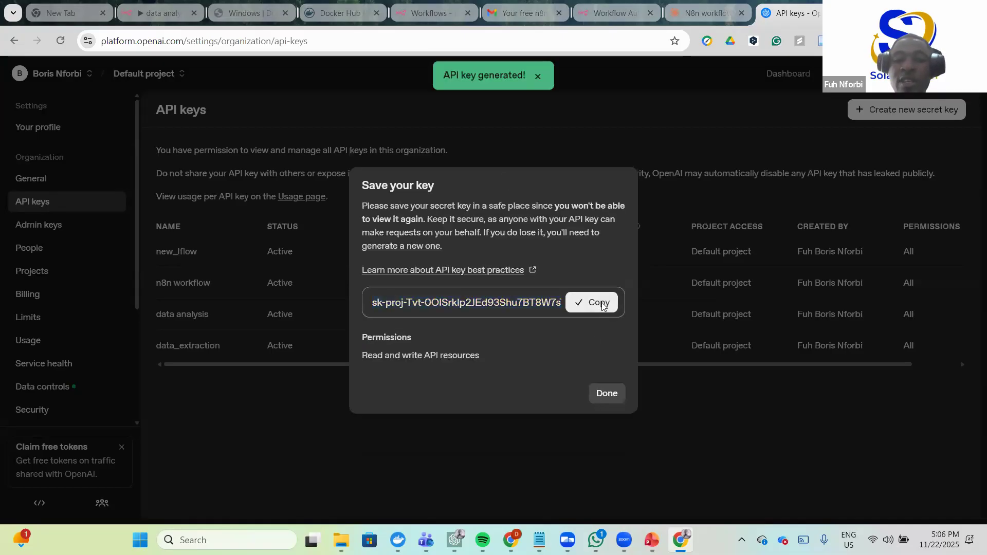
left_click(607, 14)
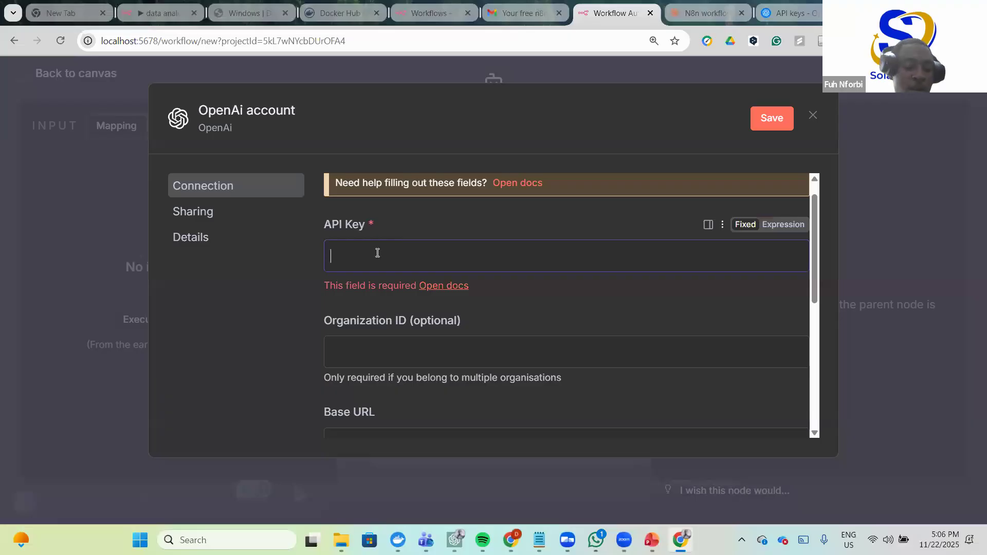
- Paste the key into the OpenAI credential, save it, and review the model list (gpt-4.1-mini)
key("ctrl+v")
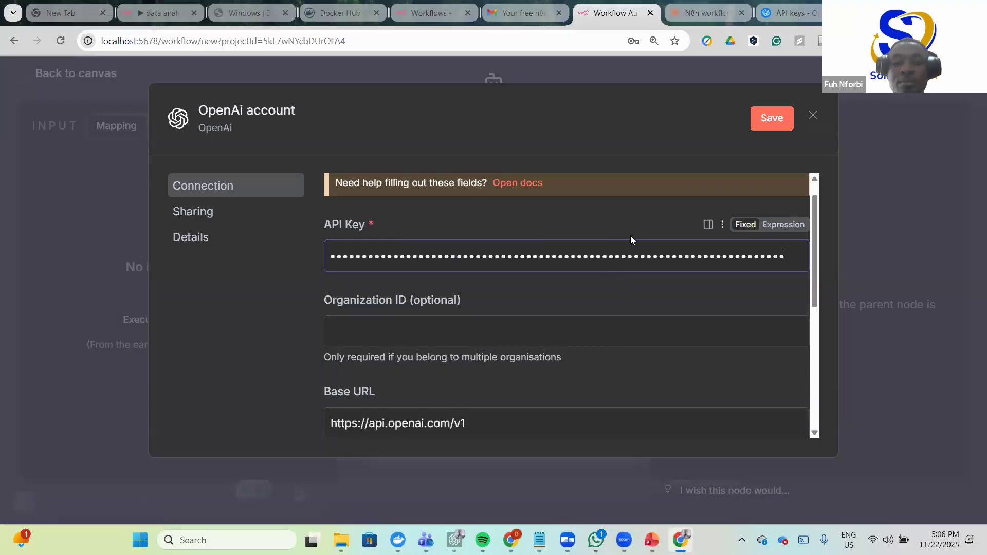
left_click(769, 117)
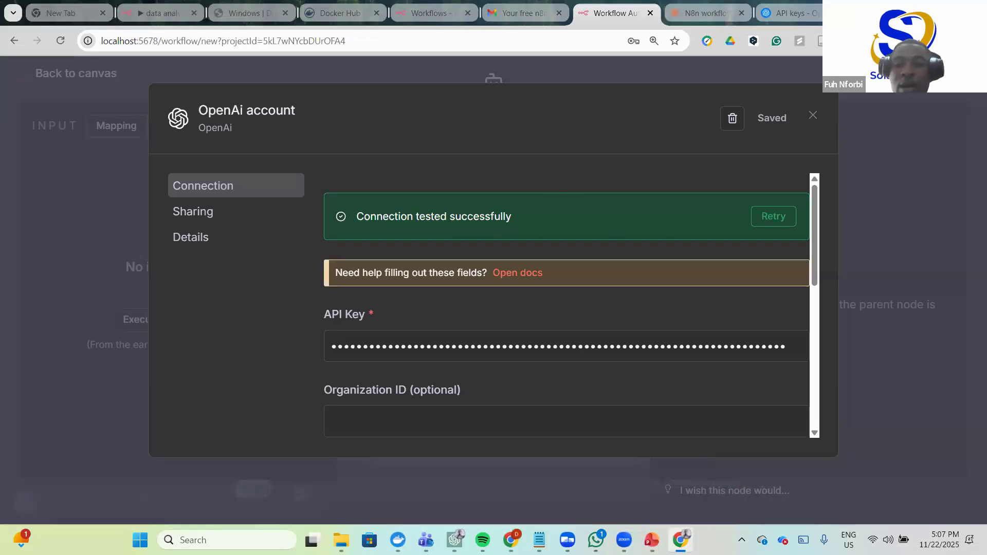
left_click(813, 115)
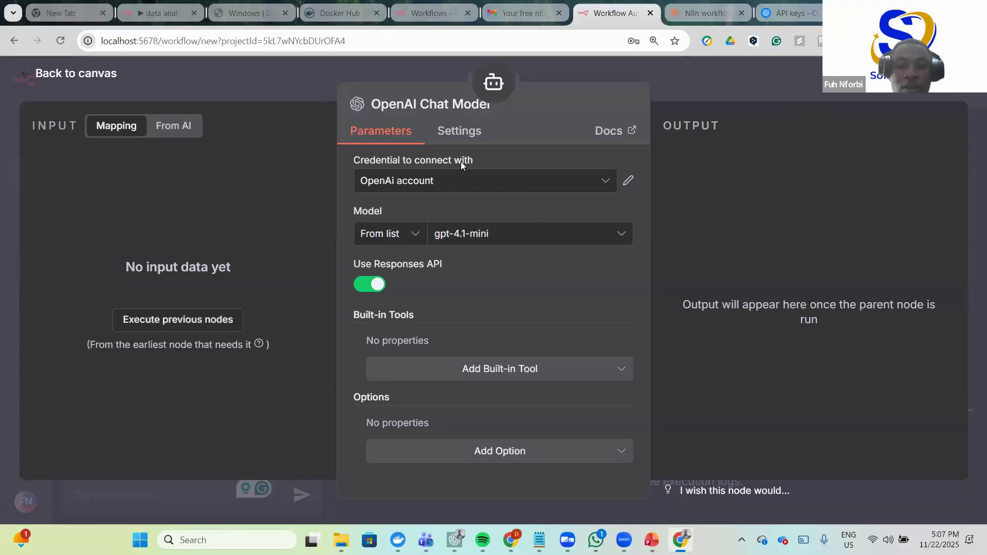
left_click(620, 237)
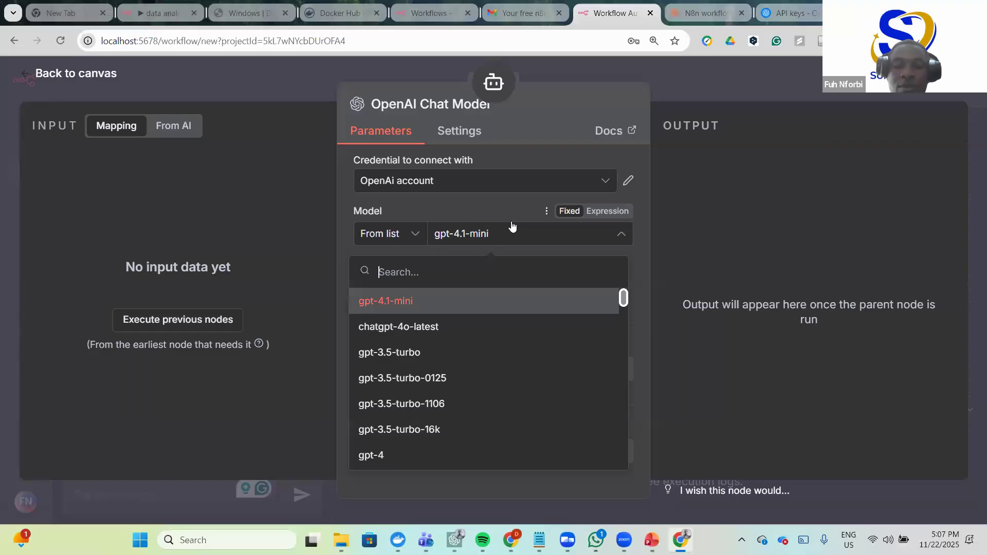
- Place the OpenAI Chat Model node under the AI Agent and bring up the Memory options
left_click(737, 76)
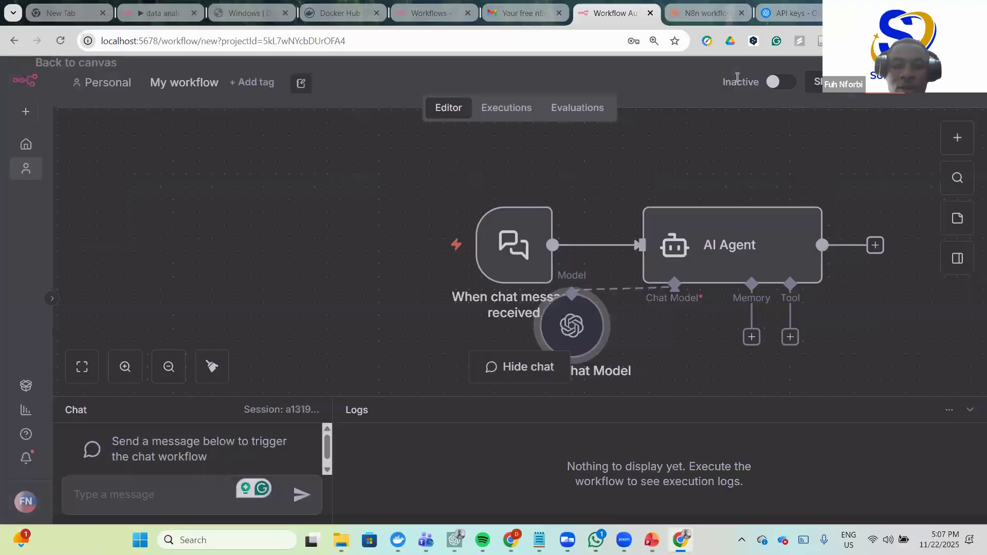
left_click_drag(573, 326, 675, 342)
scroll(674, 221, "down", 1)
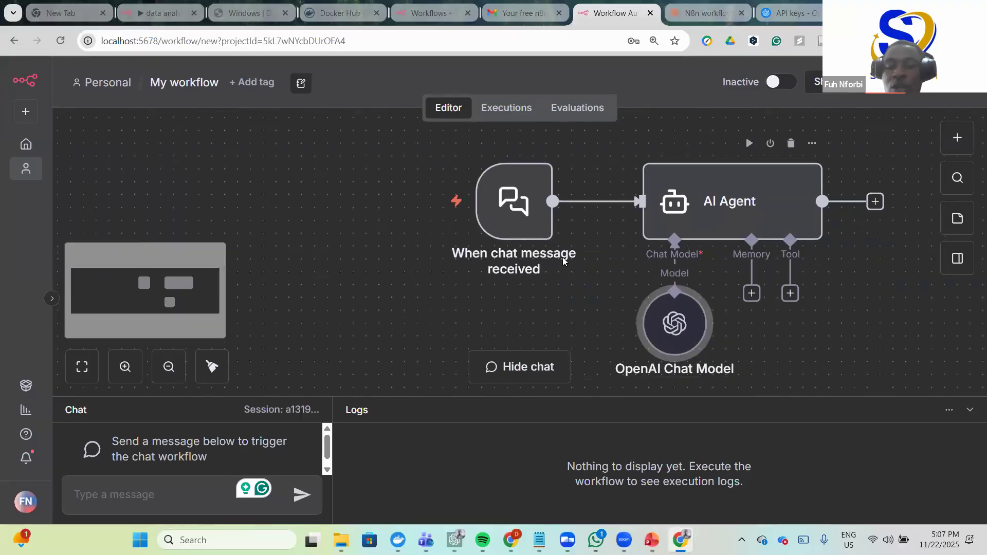
left_click_drag(672, 326, 671, 334)
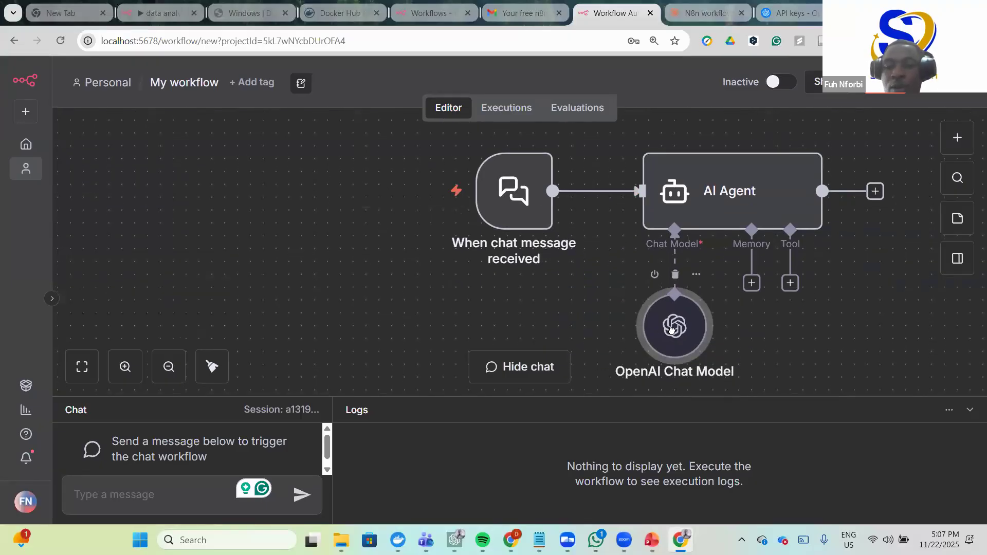
left_click(752, 283)
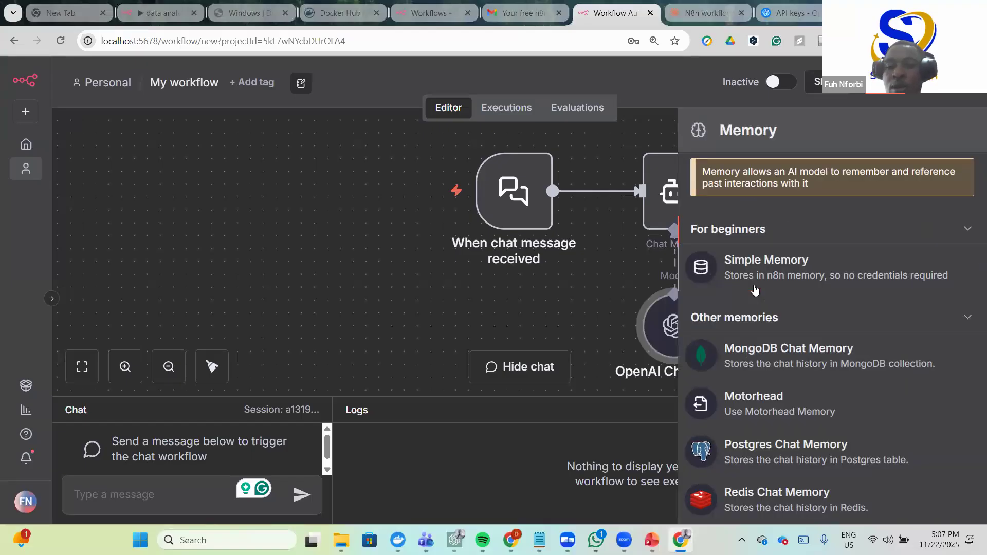
- Add Simple Memory with Context Window Length 10 and position it under the Memory input
left_click(806, 262)
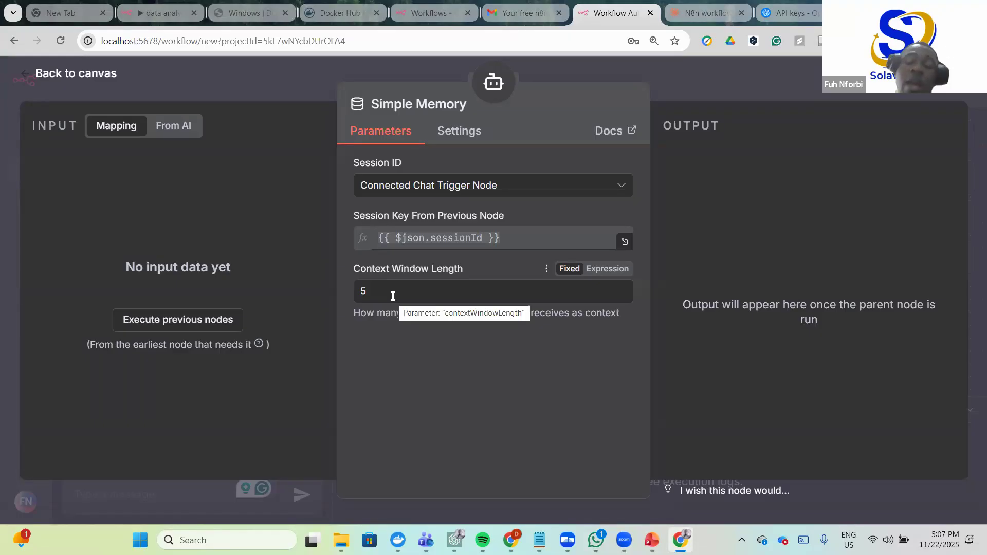
left_click(393, 296)
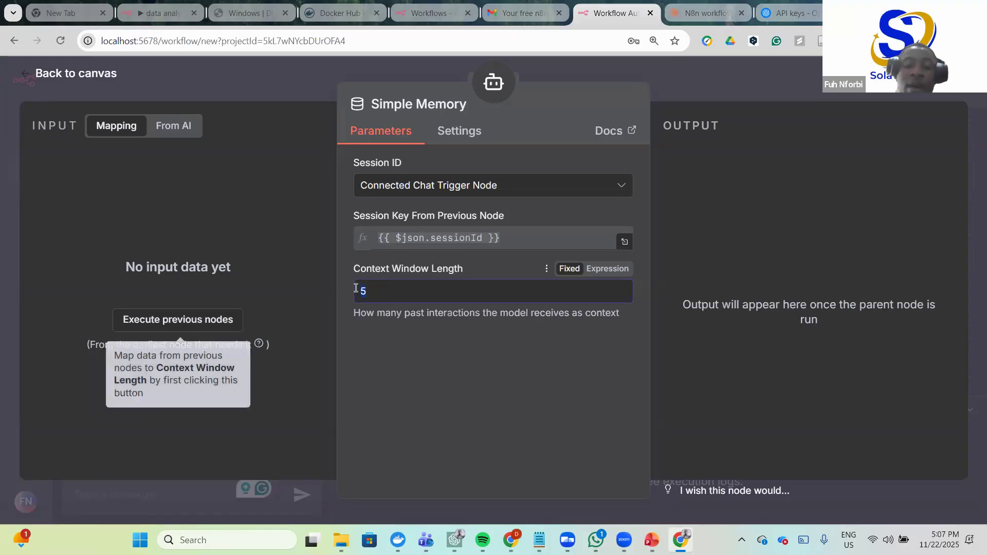
type("10")
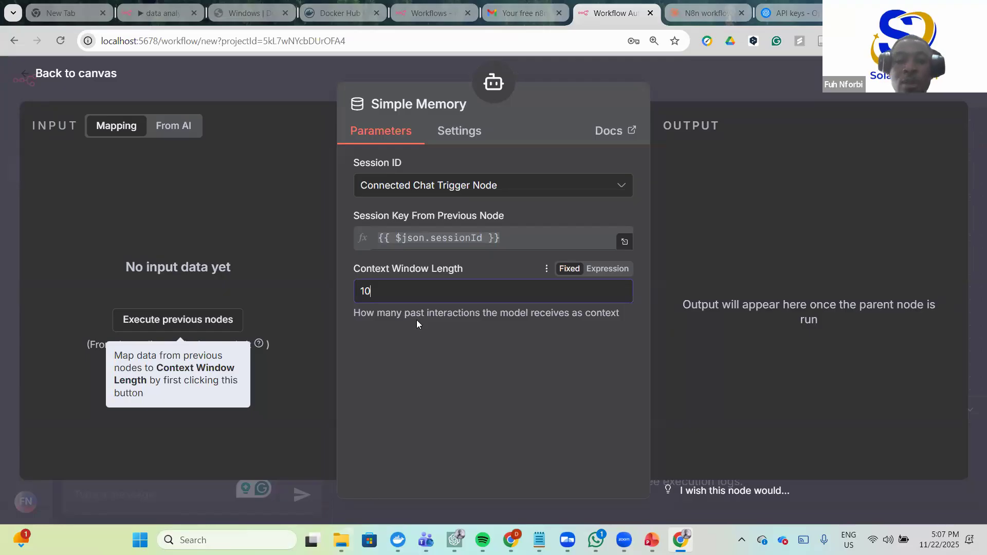
left_click(783, 80)
left_click_drag(799, 338, 758, 321)
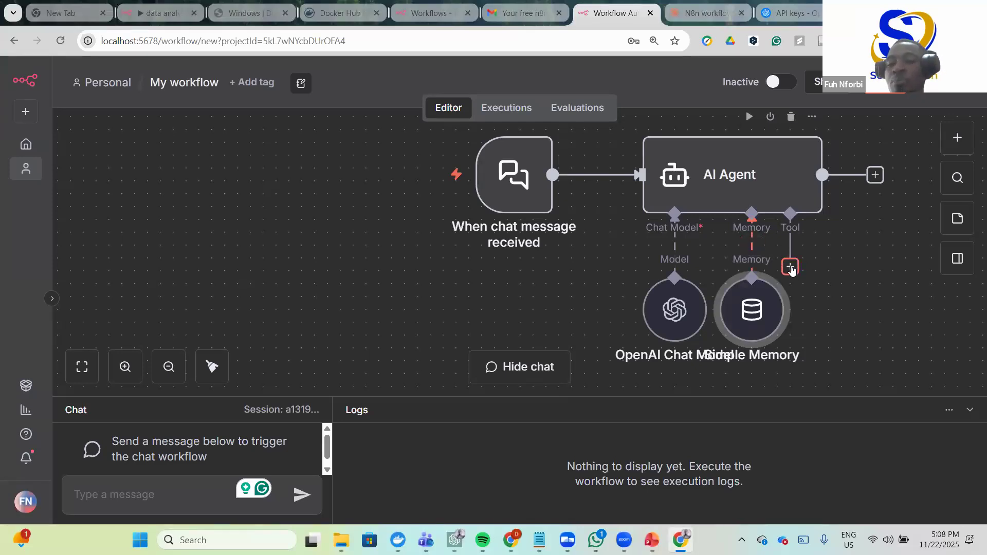
- Add a Google Sheets Tool set to Get Row(s) and show its credential options
left_click(790, 267)
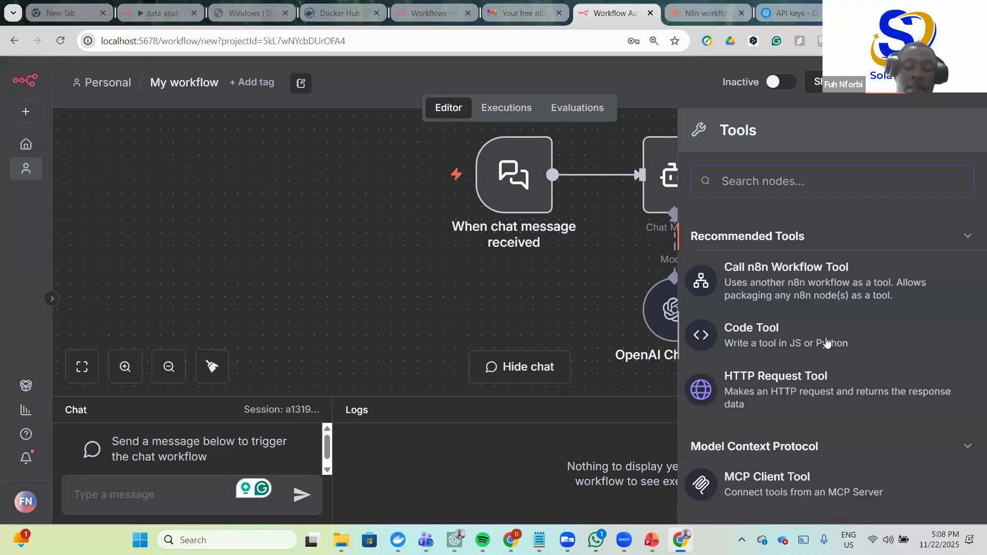
type("google")
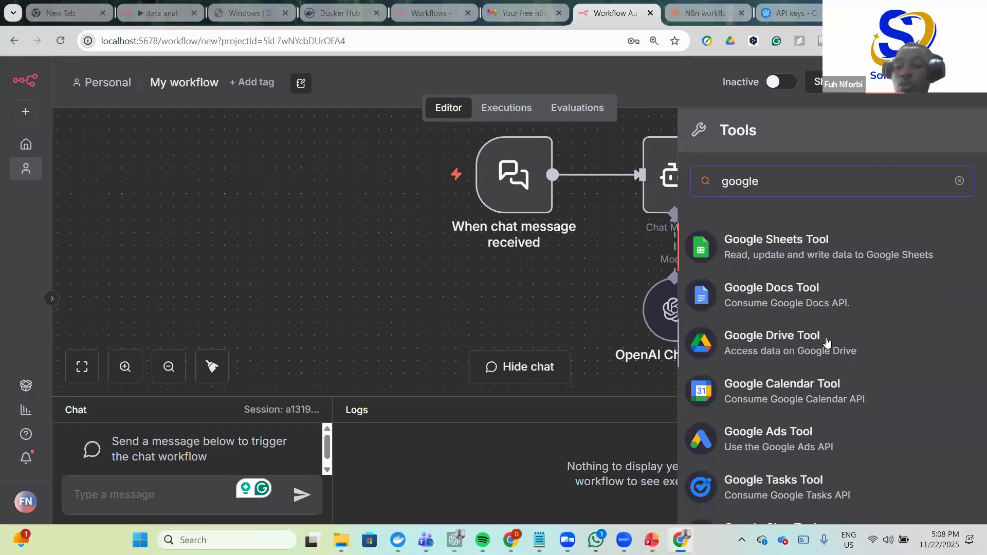
left_click(792, 248)
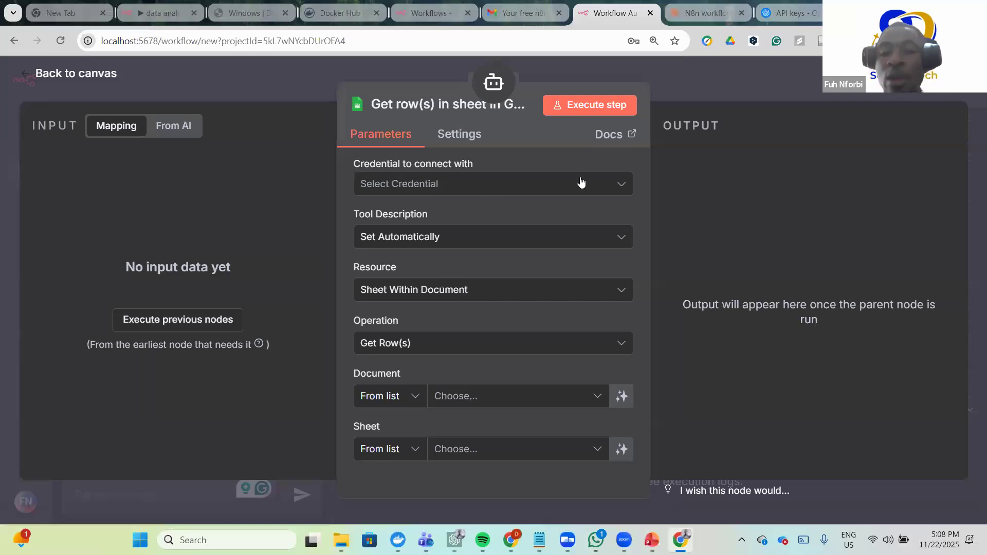
left_click(622, 187)
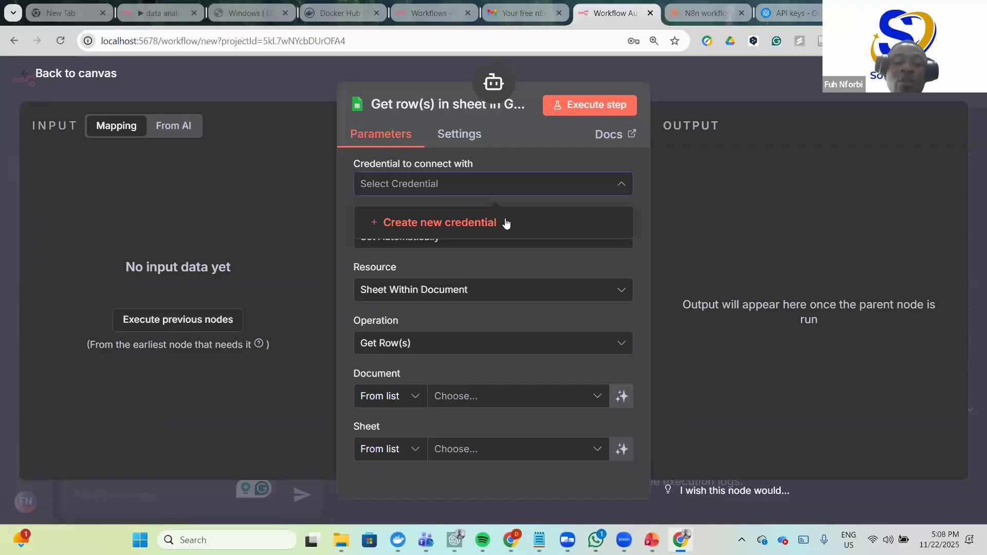
- Create a new Google Sheets OAuth2 credential and review its empty Client ID and Client Secret fields
left_click(470, 221)
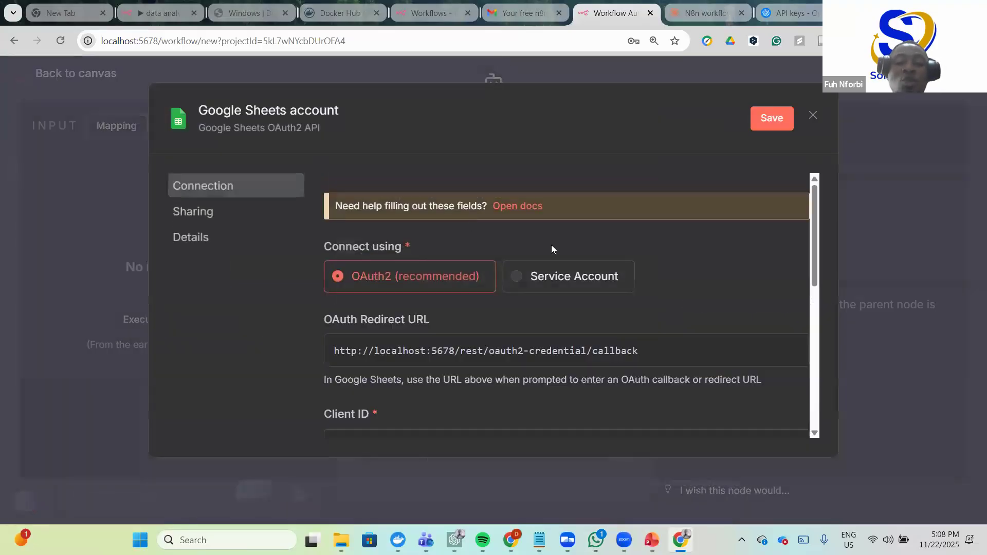
scroll(537, 240, "down", 3)
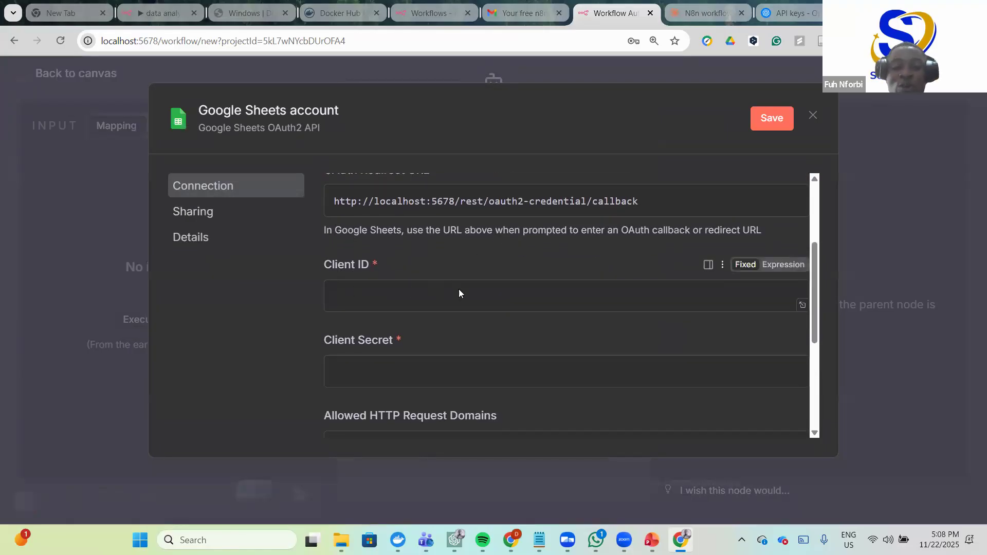
scroll(463, 295, "up", 2)
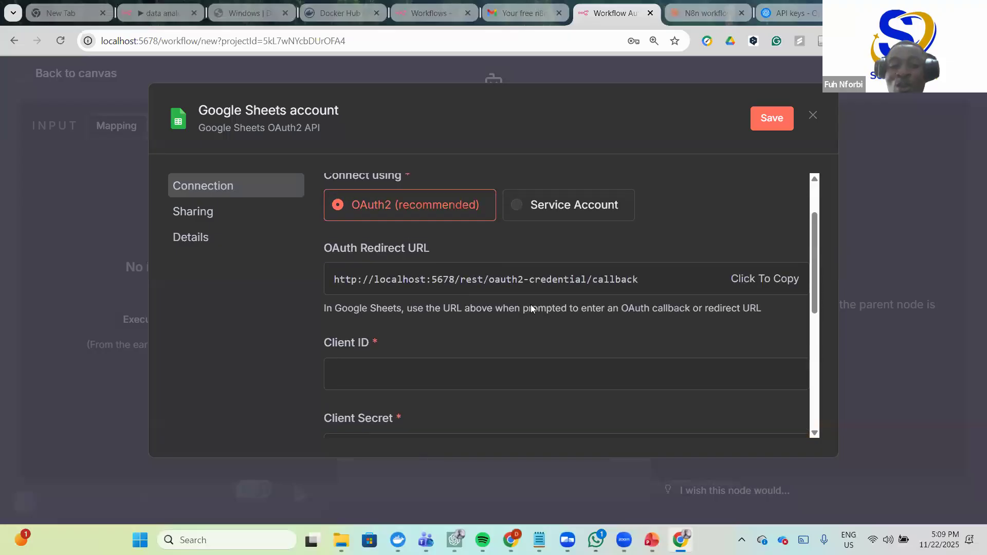
scroll(488, 305, "up", 1)
scroll(430, 296, "down", 3)
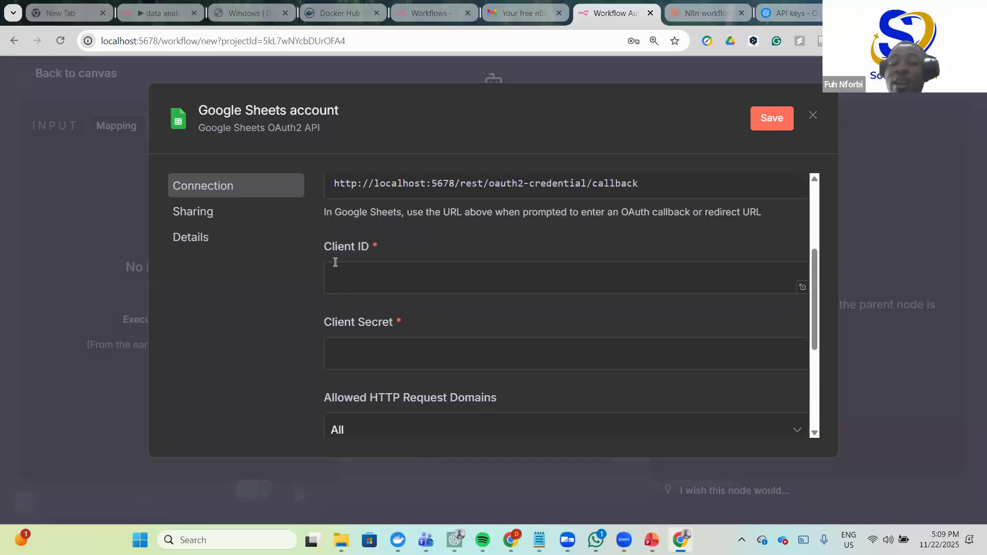
scroll(407, 288, "down", 2)
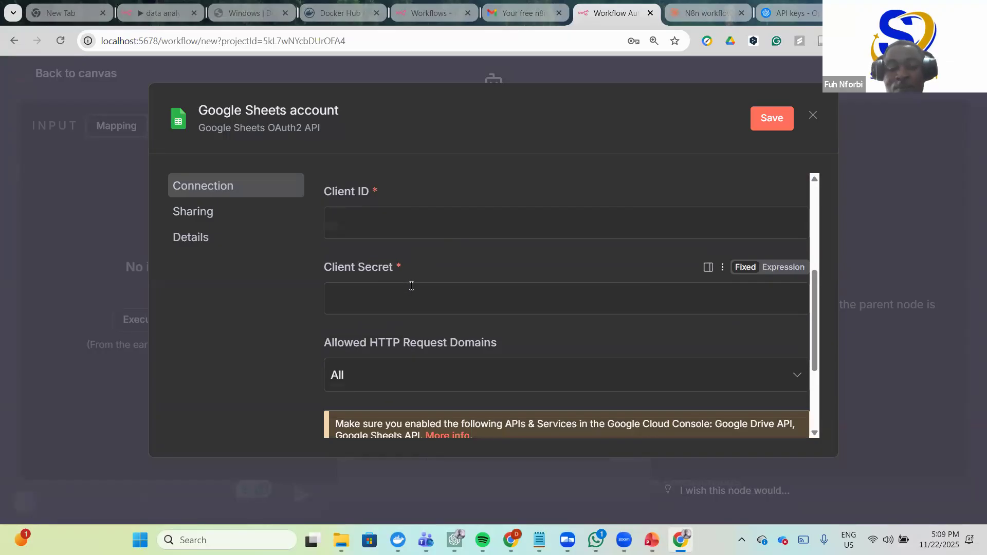
scroll(464, 303, "up", 4)
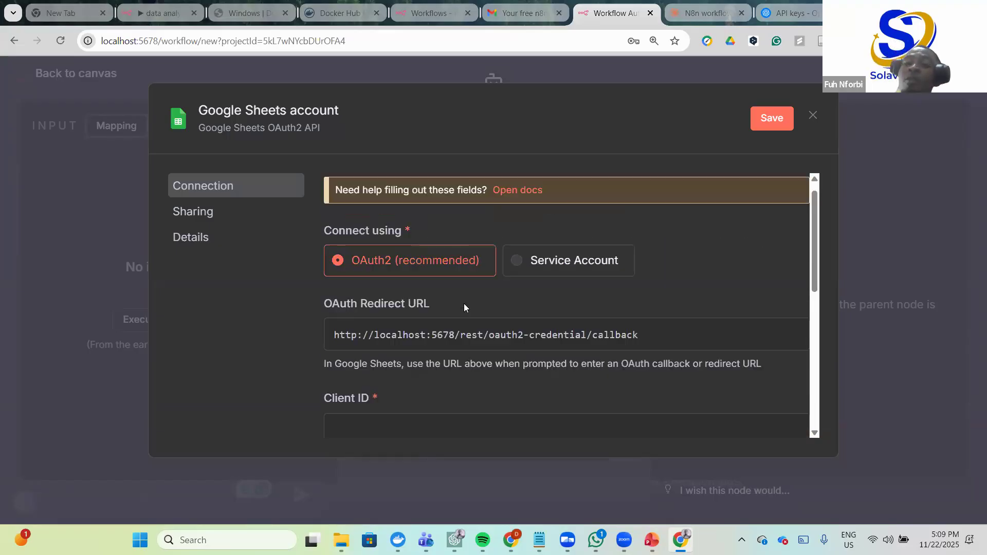
scroll(464, 303, "up", 1)
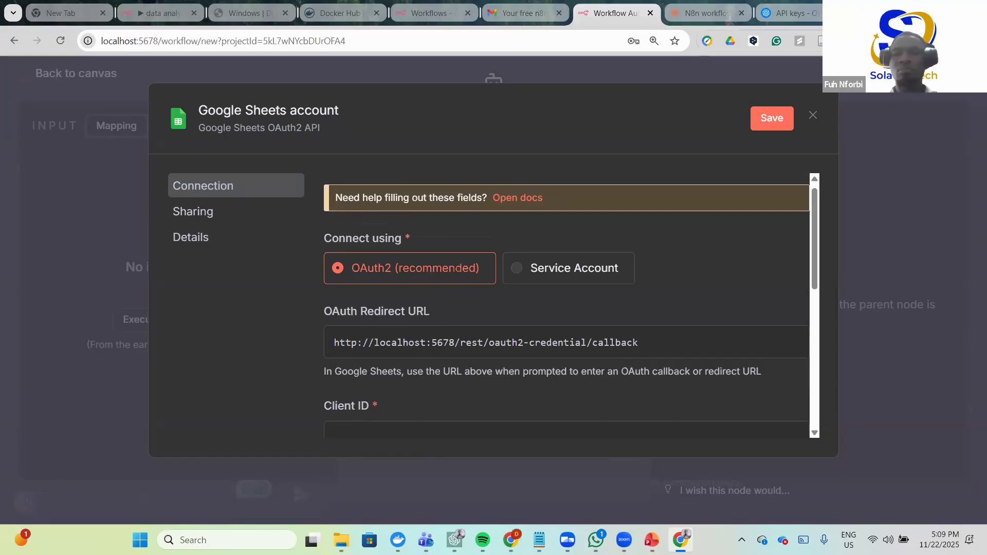
- In a new tab, search for google cloud console and open the Cloud Console Welcome page
key("ctrl+t")
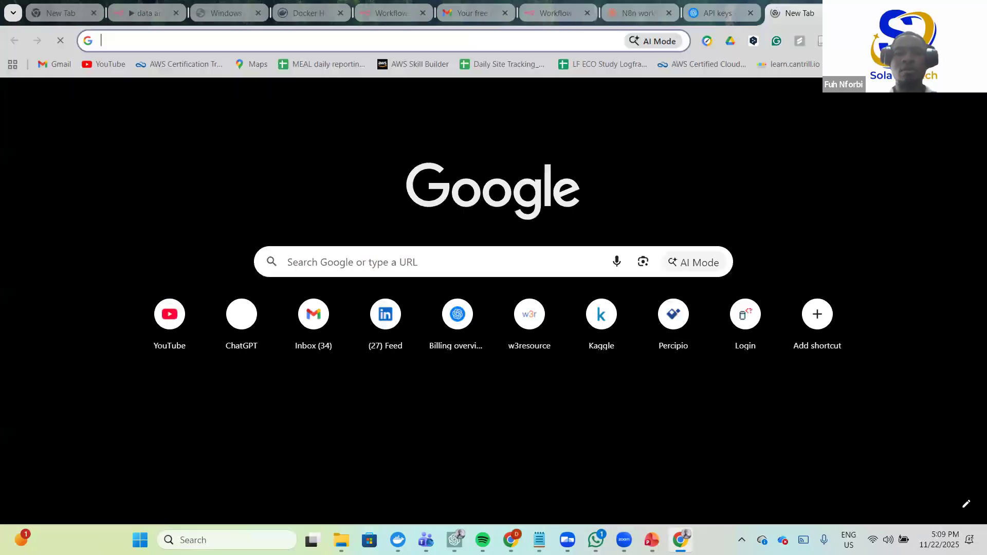
left_click(484, 40)
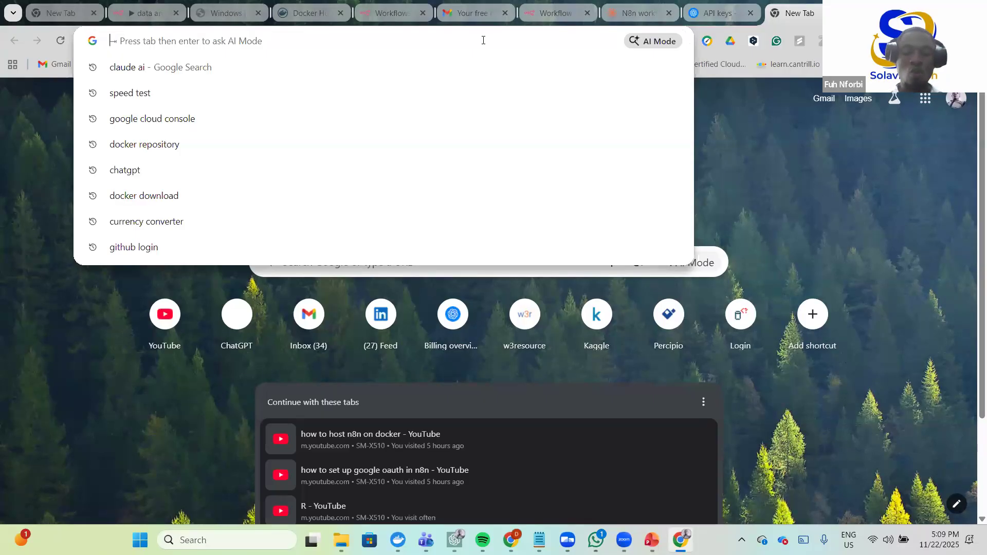
type("google cloud console")
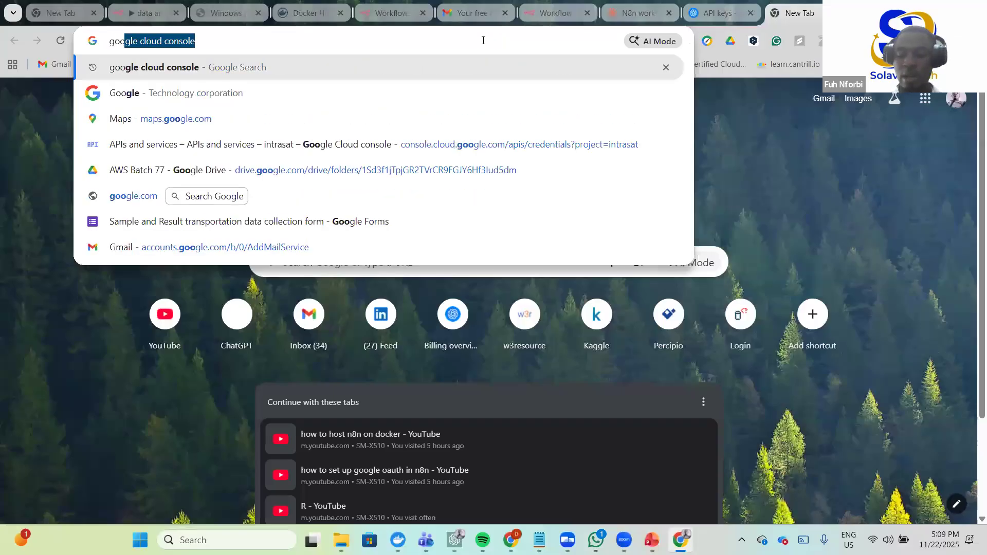
key("Return")
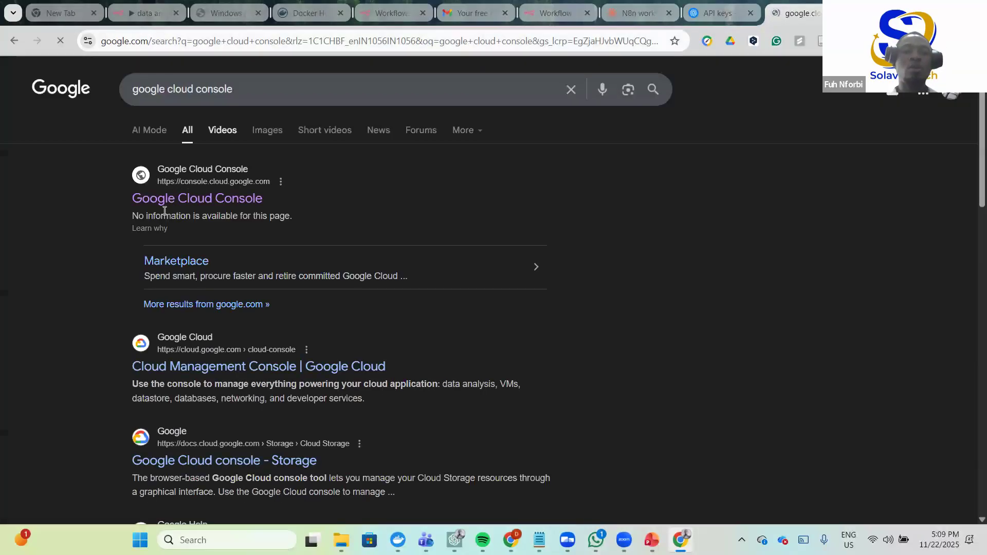
left_click(216, 200)
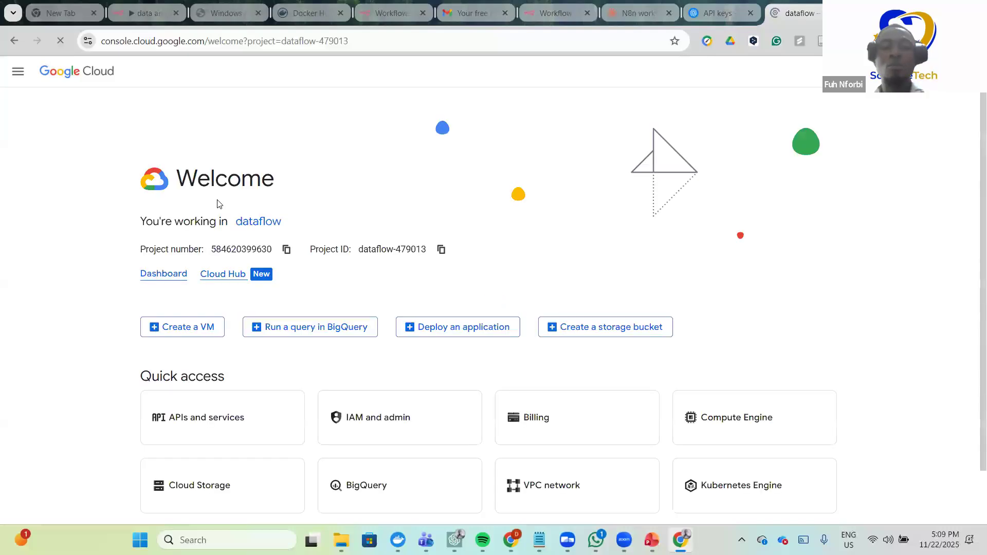
- Open the Select a project dialog from the dataflow project link on the Welcome page
scroll(245, 133, "down", 2)
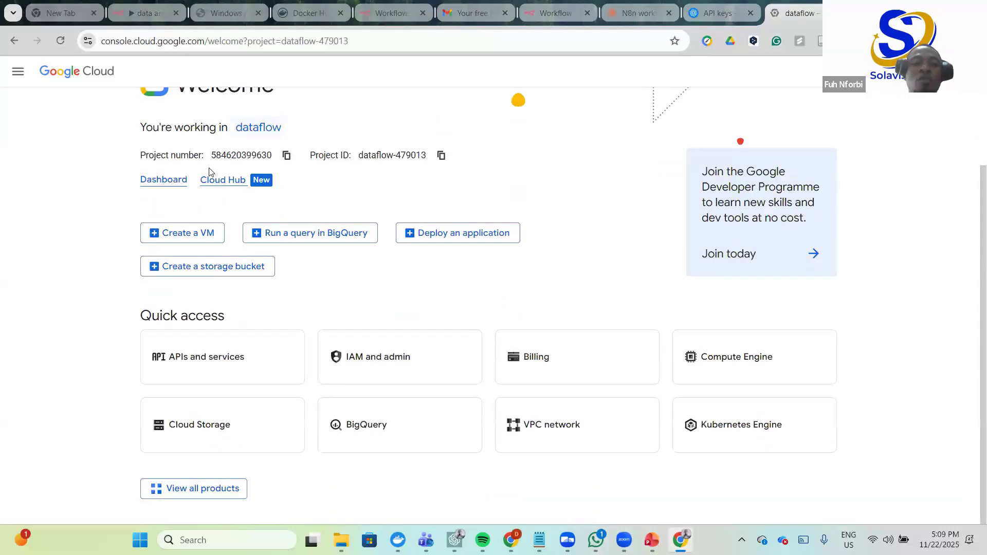
scroll(211, 172, "up", 2)
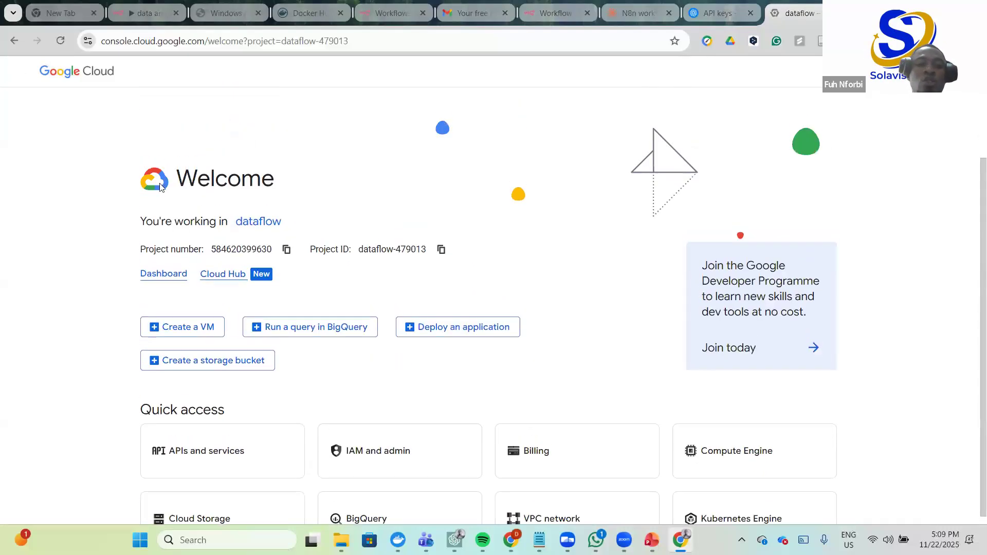
left_click(258, 222)
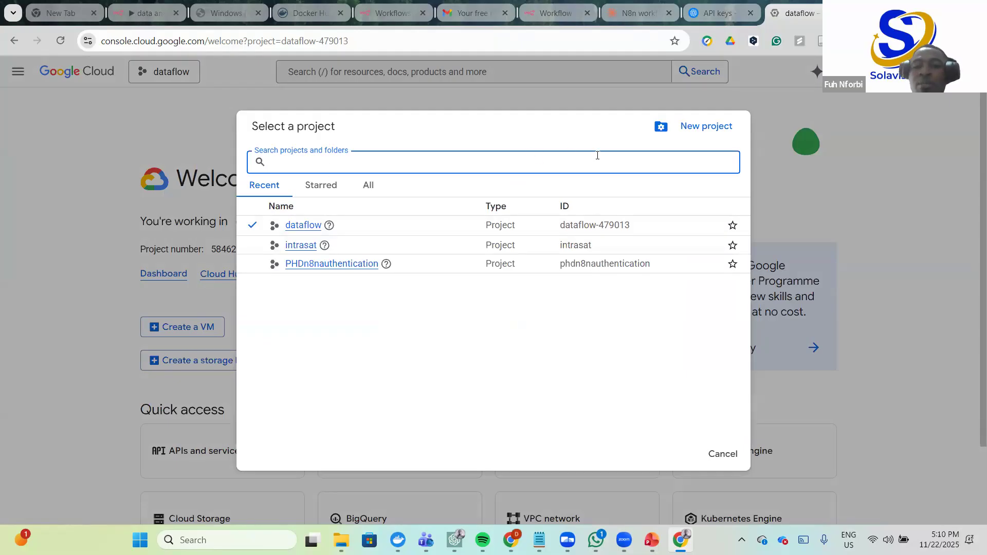
- Start a new project with an underscored name and try to create it
left_click(705, 126)
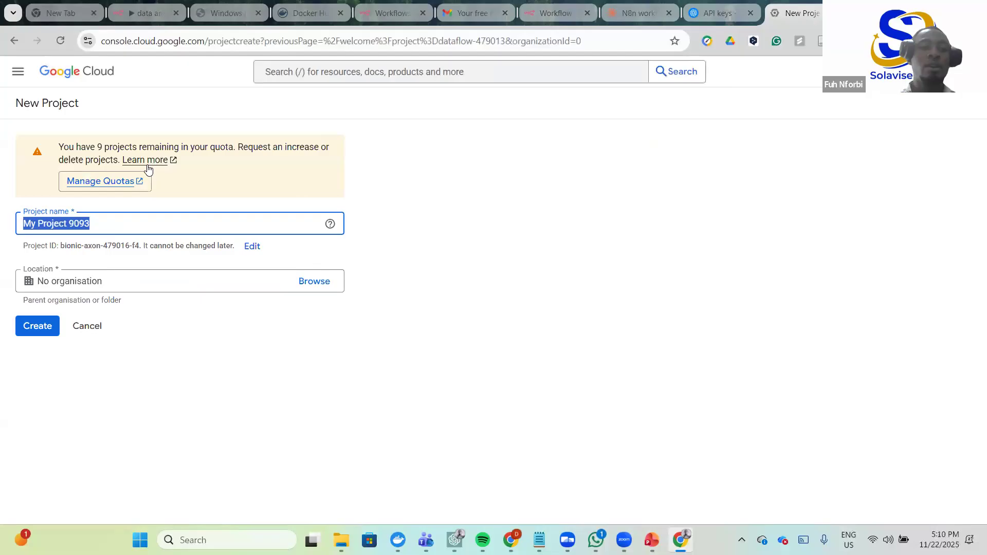
key("BackSpace")
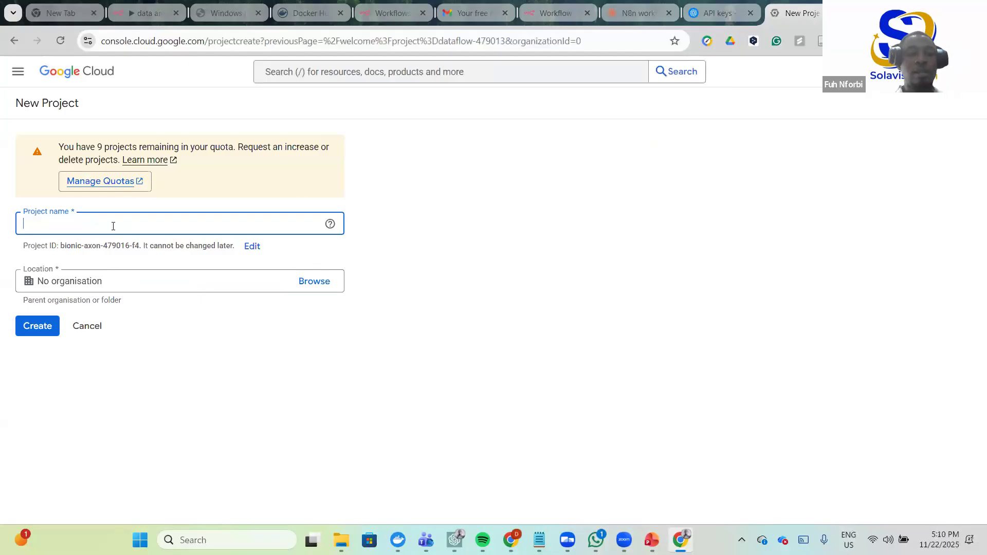
type("n")
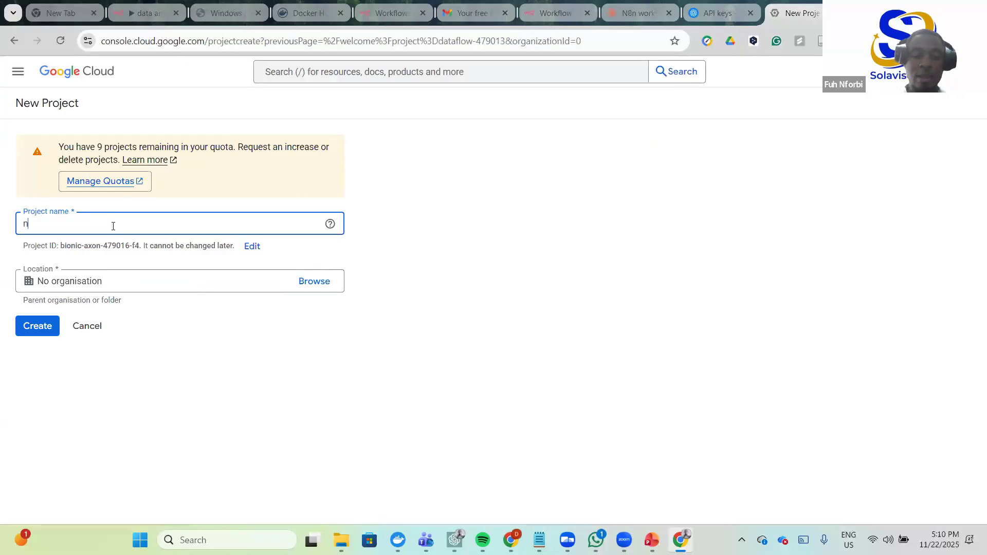
type("8n_")
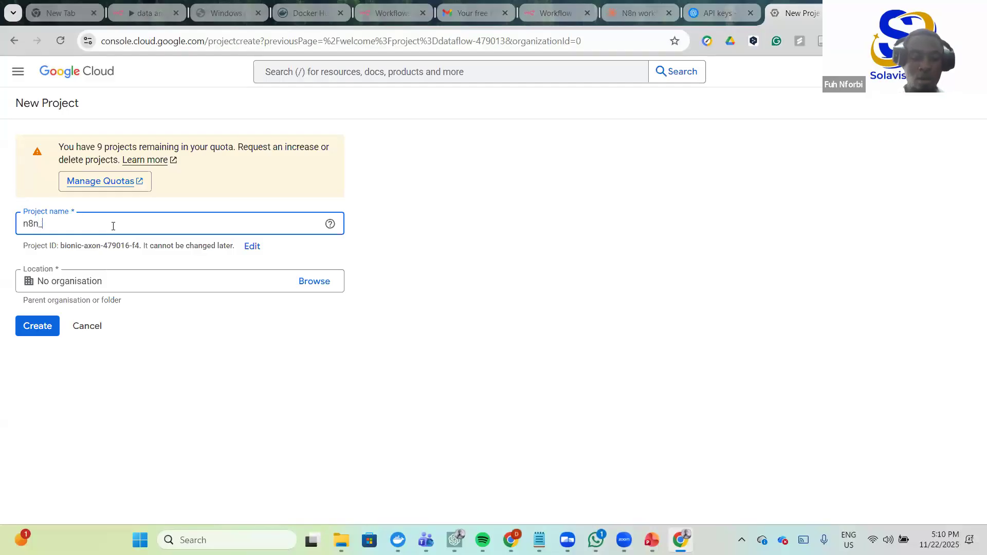
type("project")
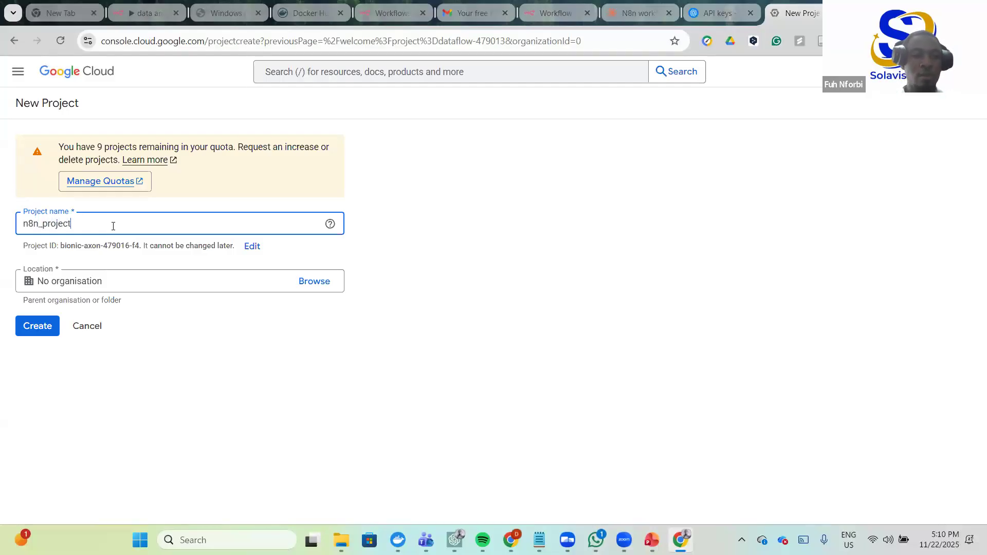
key("BackSpace")
key("BackSpace")
key("BackSpace")
key("BackSpace")
key("BackSpace")
key("BackSpace")
key("BackSpace")
type("analysis_project")
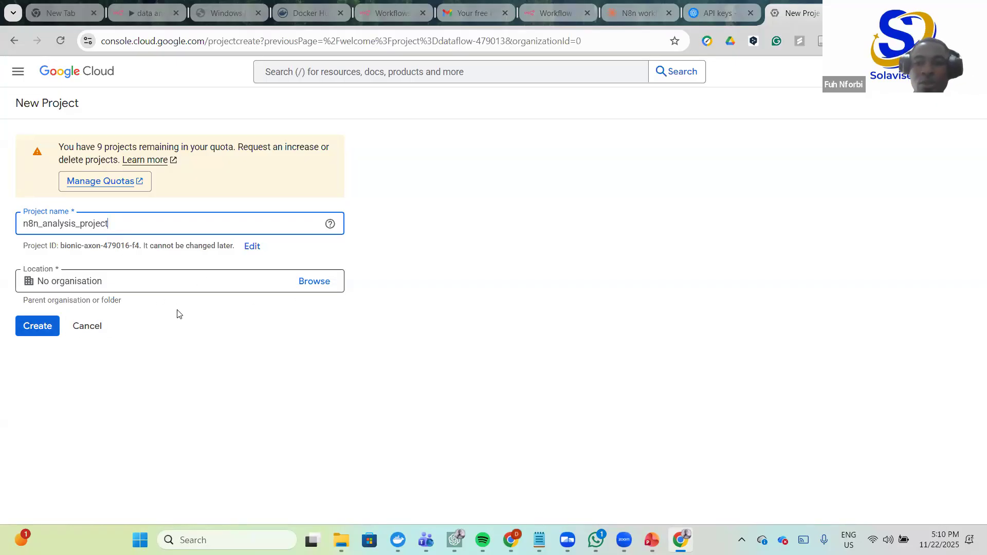
left_click(25, 329)
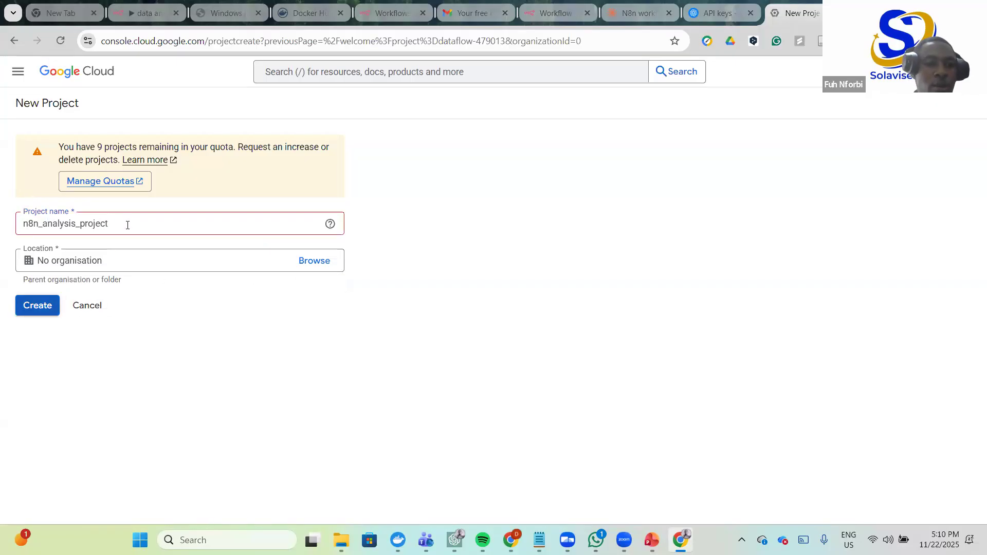
- Remove the underscores to name it n8nanalysisproject, create it, and reopen the project picker
left_click(80, 225)
key("BackSpace")
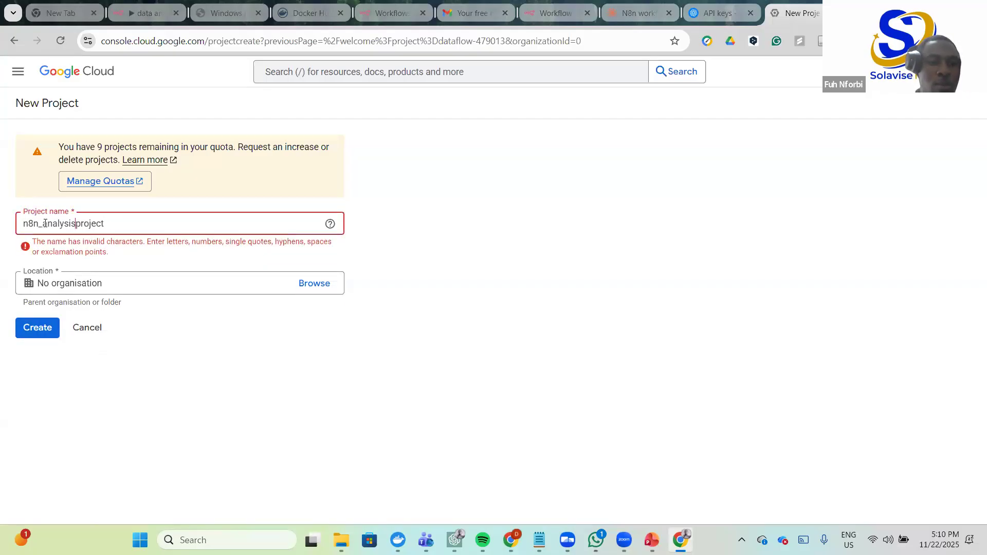
double_click(45, 224)
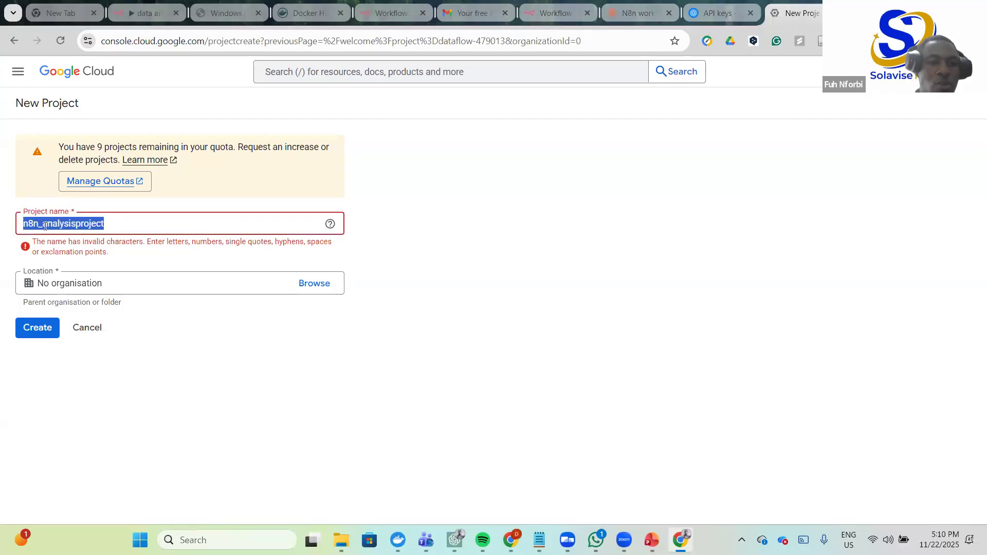
left_click(45, 224)
key("BackSpace")
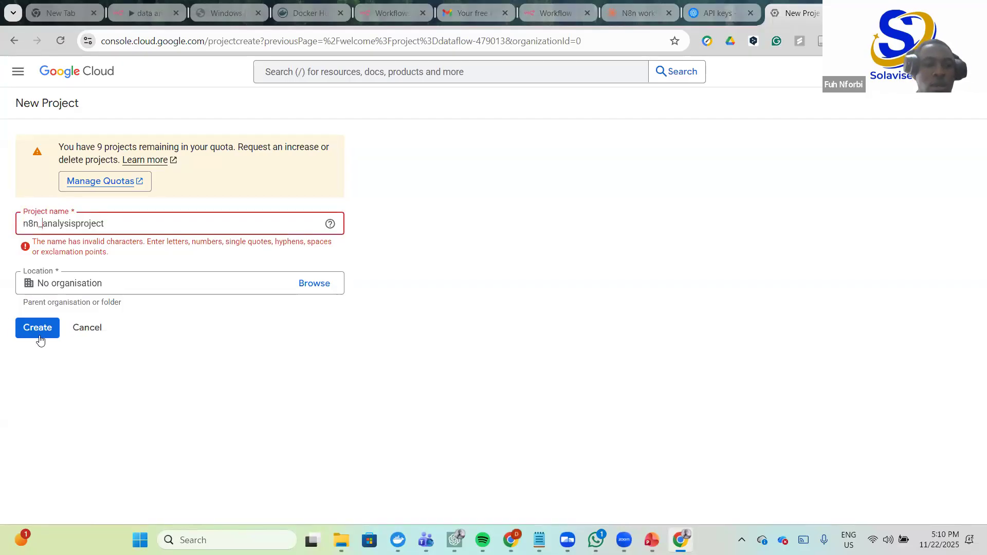
left_click(41, 325)
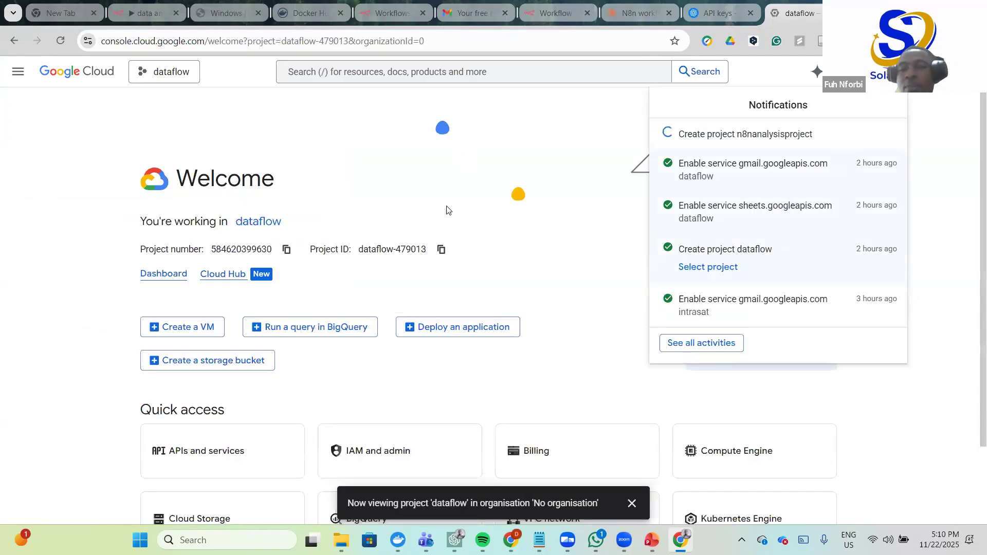
left_click(255, 225)
left_click(255, 223)
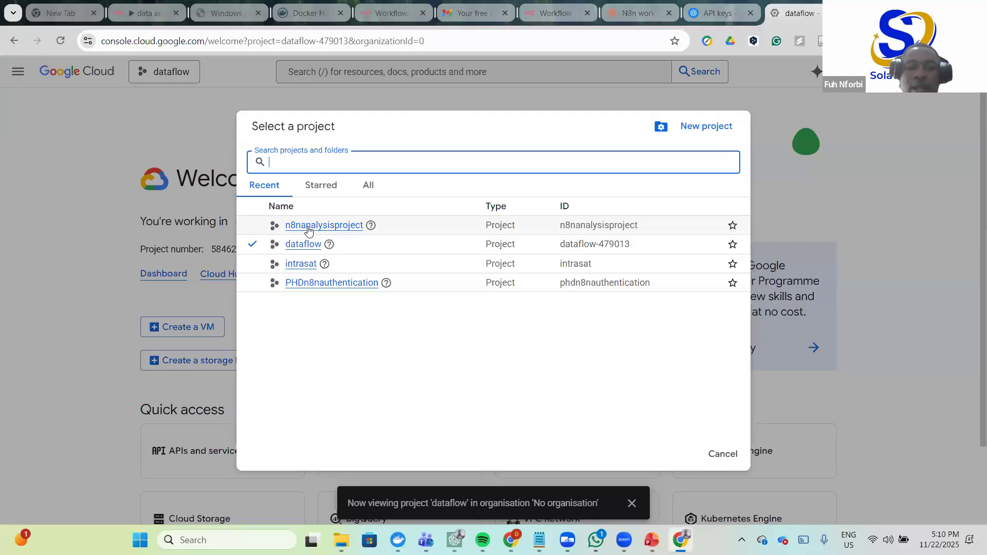
- Switch the console to n8nanalysisproject and dismiss the now-viewing-project notice
left_click(311, 227)
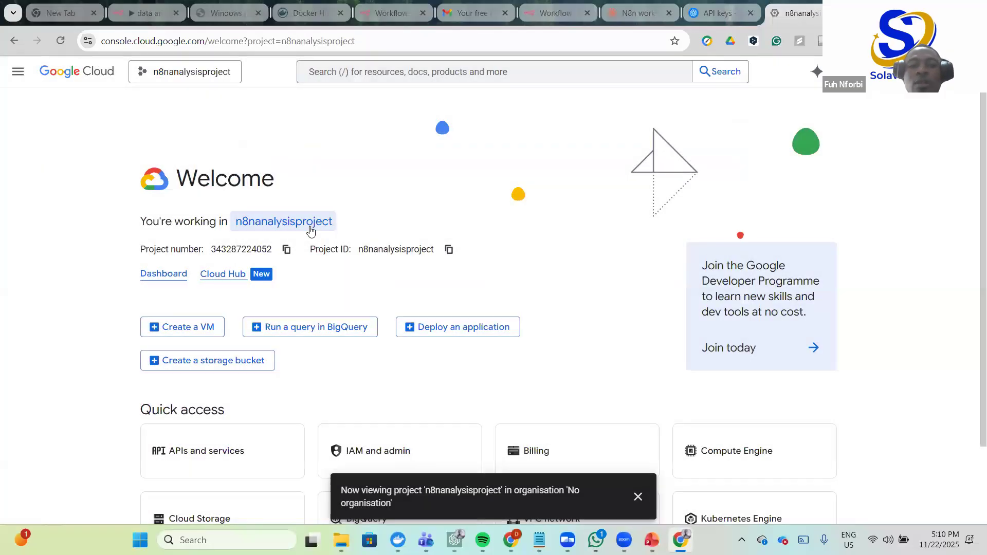
scroll(456, 223, "down", 2)
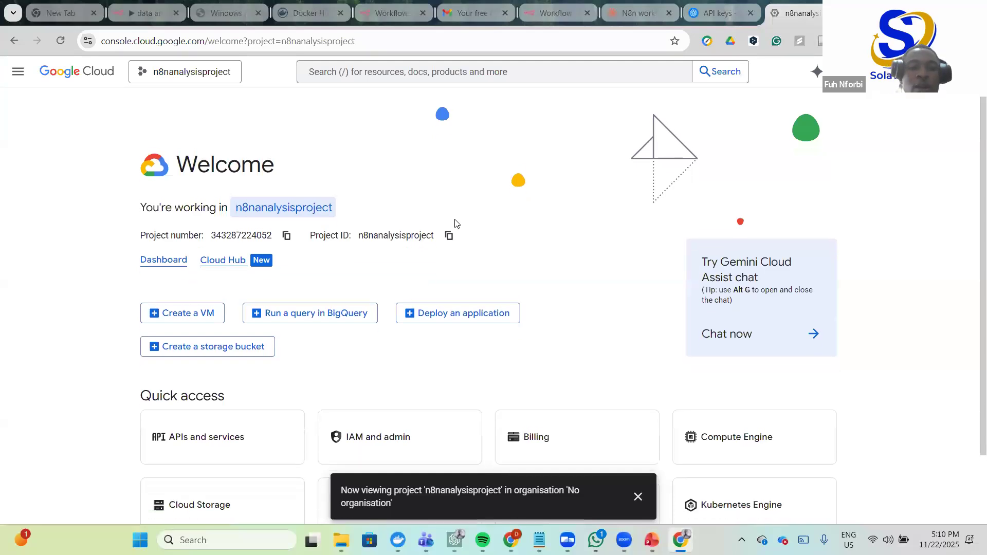
scroll(536, 215, "down", 1)
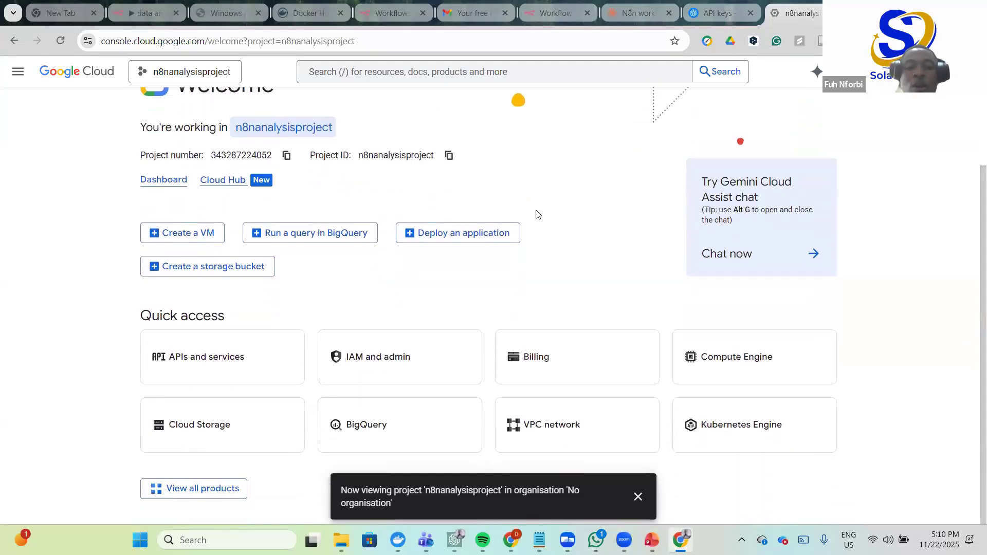
left_click(638, 497)
- Search the console for 'api'
scroll(588, 252, "up", 3)
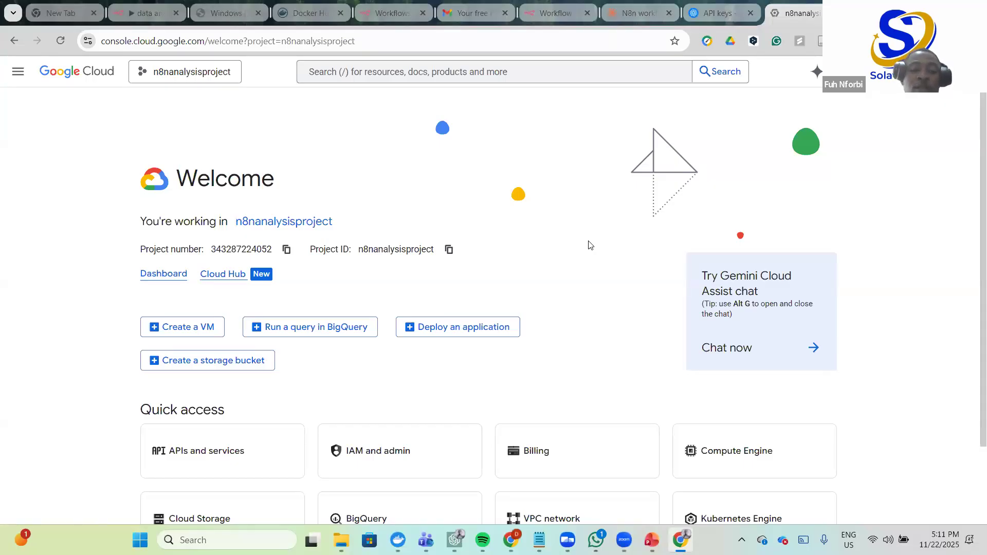
scroll(589, 247, "down", 3)
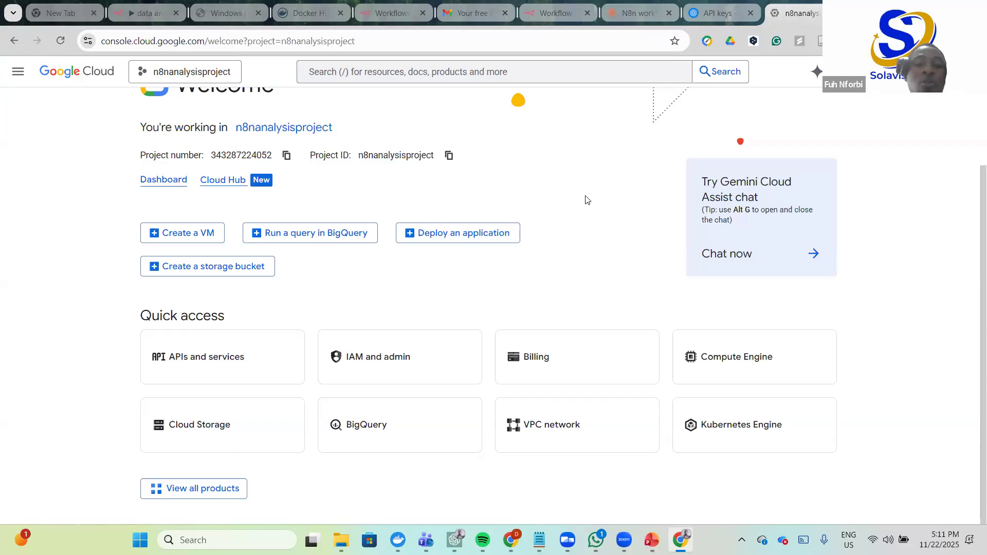
scroll(565, 216, "up", 2)
scroll(535, 238, "down", 2)
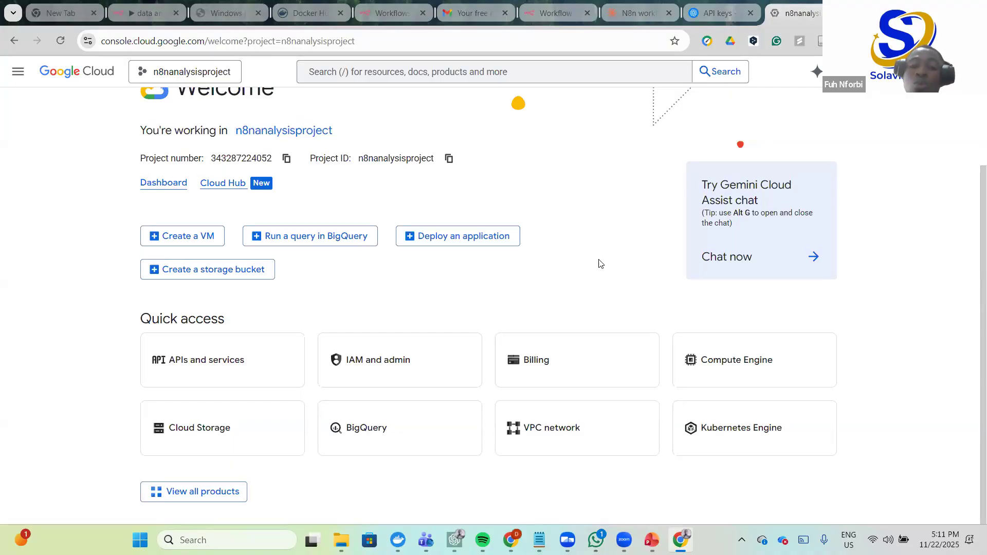
scroll(597, 265, "up", 2)
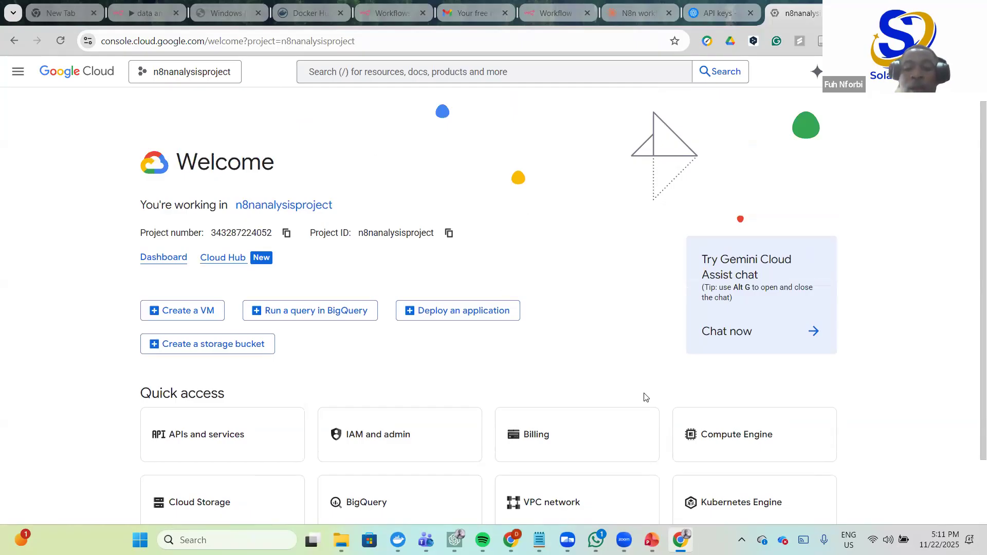
left_click(542, 67)
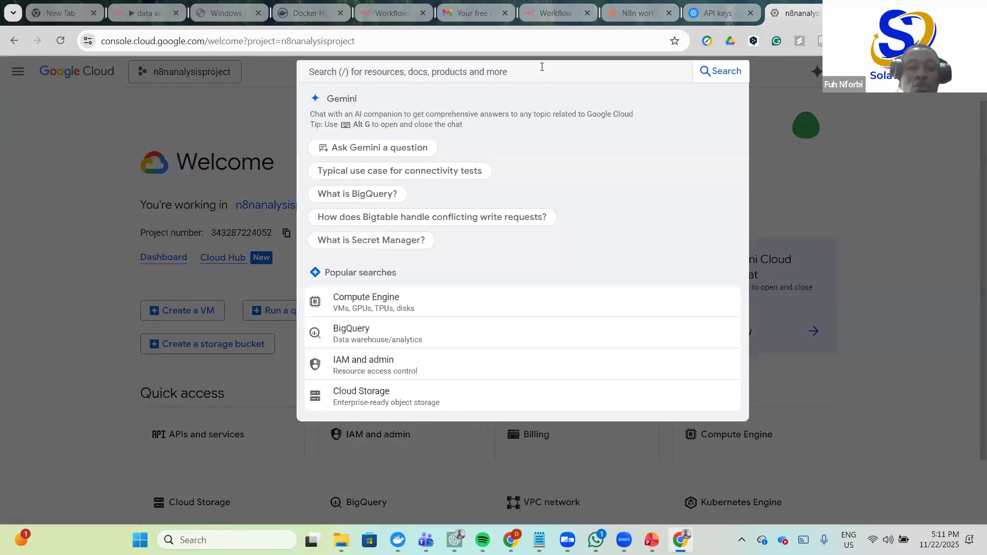
type("api")
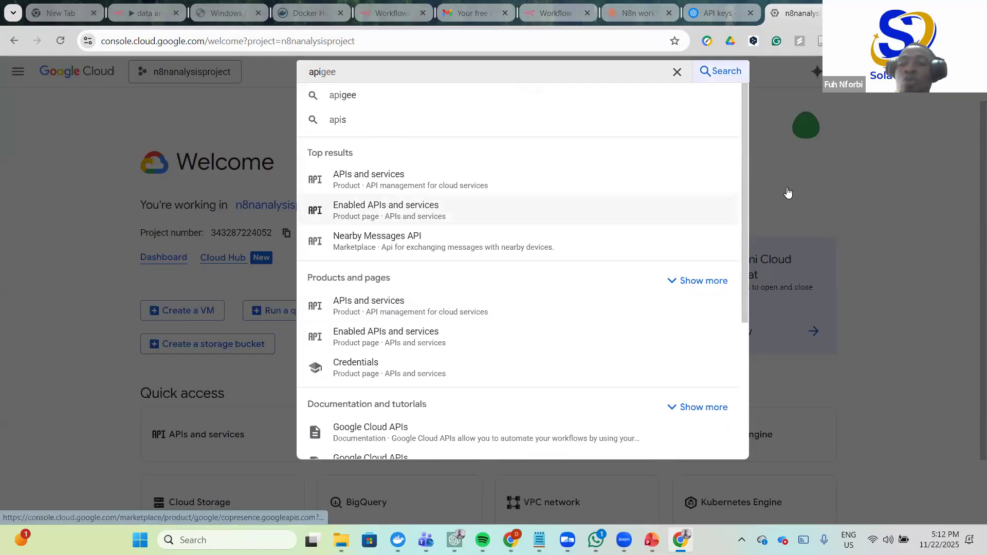
- Open the APIs and services overview and browse its enabled APIs, such as BigQuery API
left_click(177, 264)
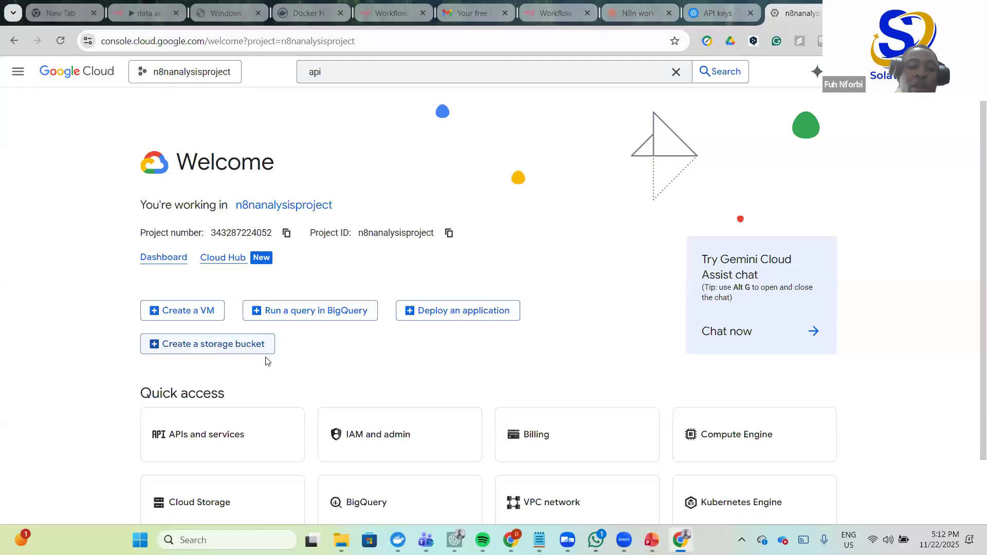
scroll(267, 360, "down", 1)
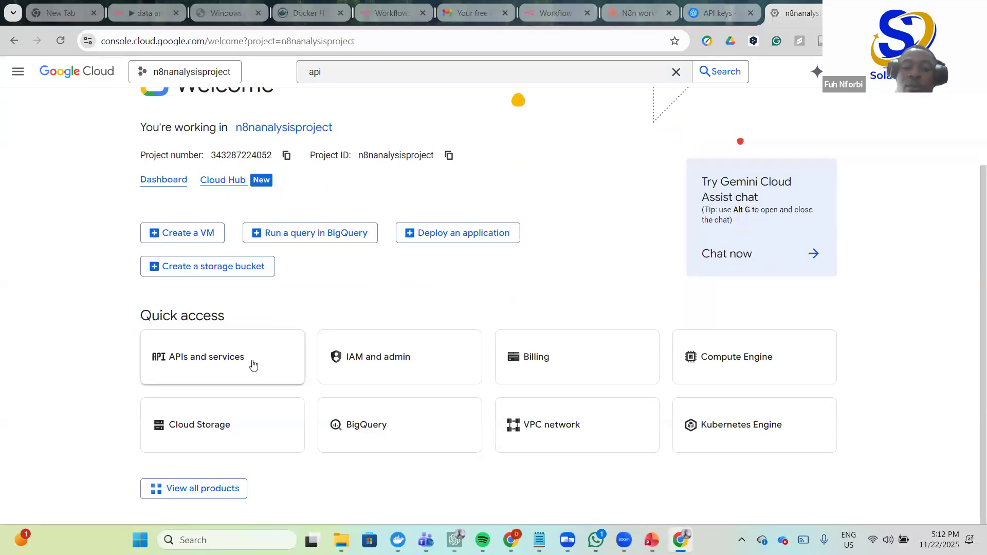
left_click(226, 355)
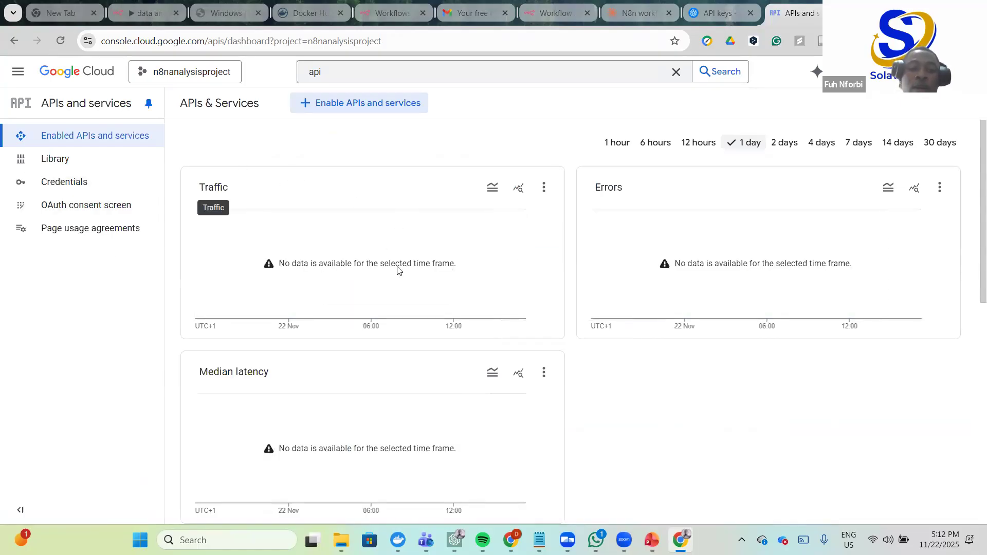
scroll(496, 396, "down", 7)
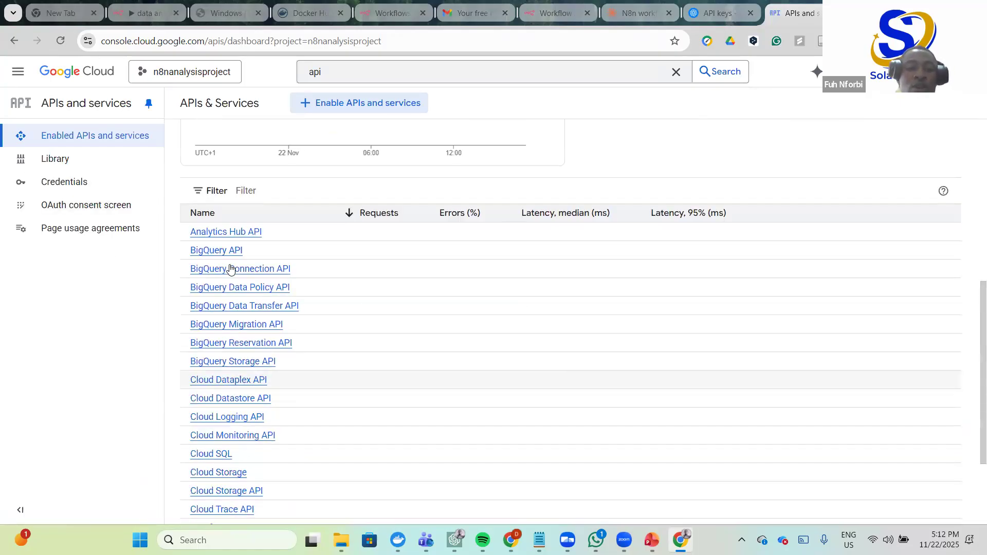
scroll(269, 393, "down", 1)
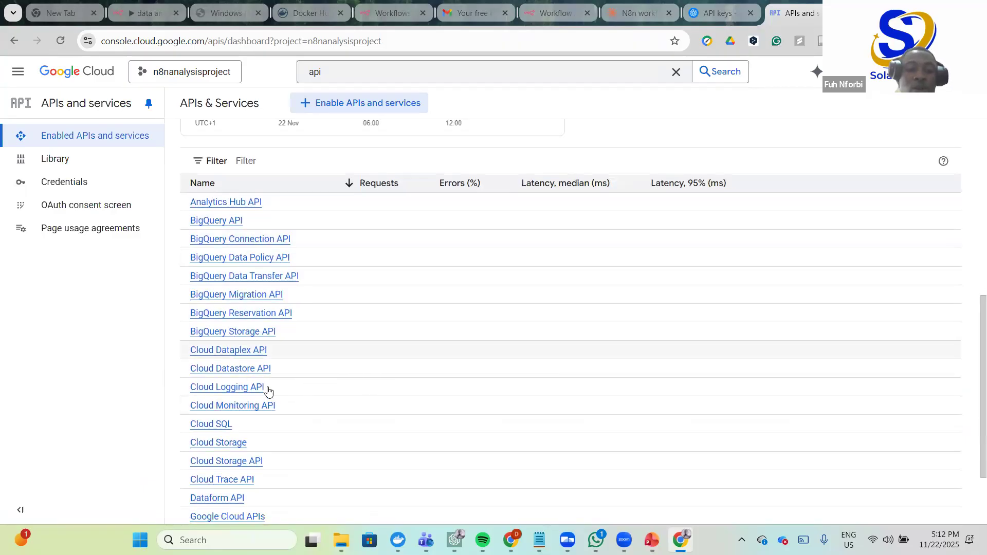
scroll(330, 388, "down", 2)
scroll(330, 326, "up", 7)
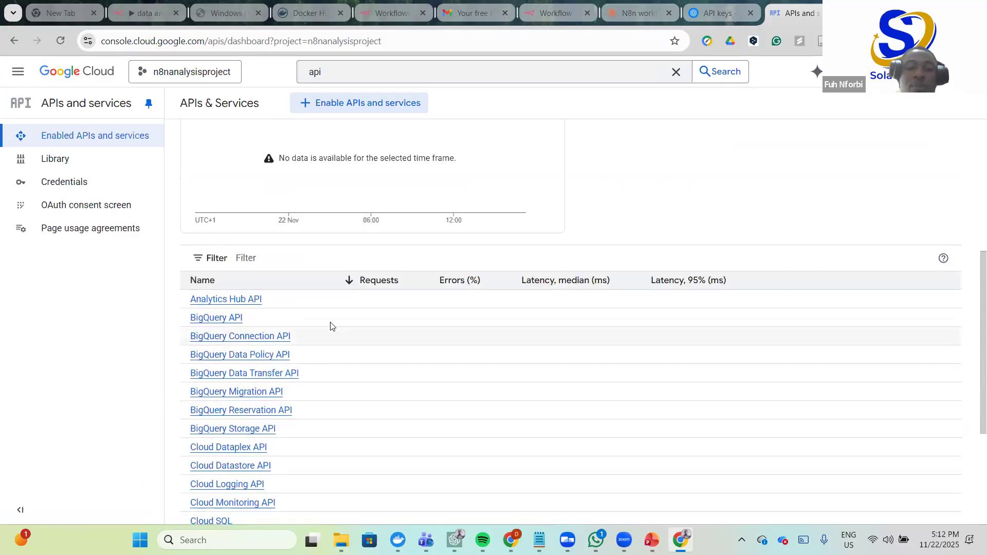
scroll(354, 116, "up", 3)
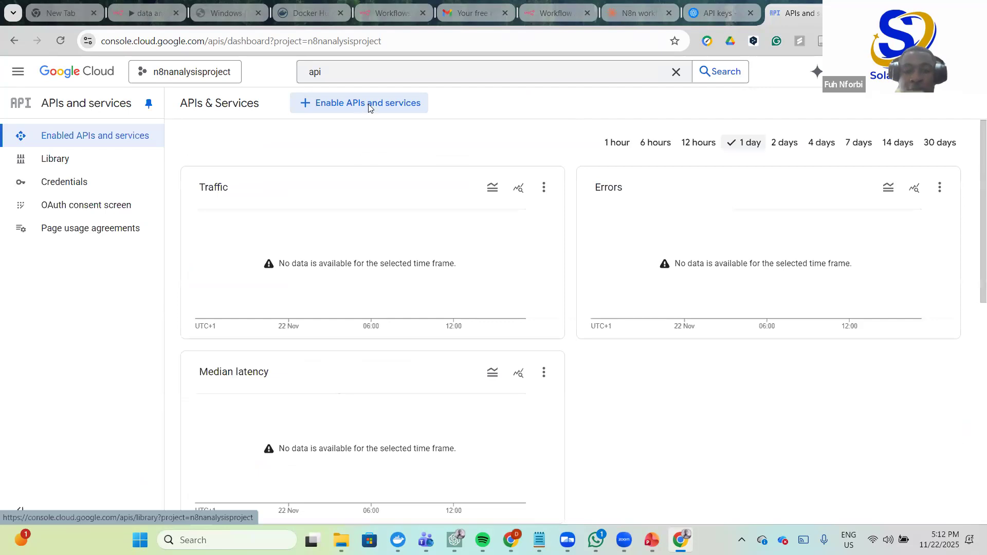
- Search the API Library for 'googsheet' and enable the Google Sheets API
left_click(368, 104)
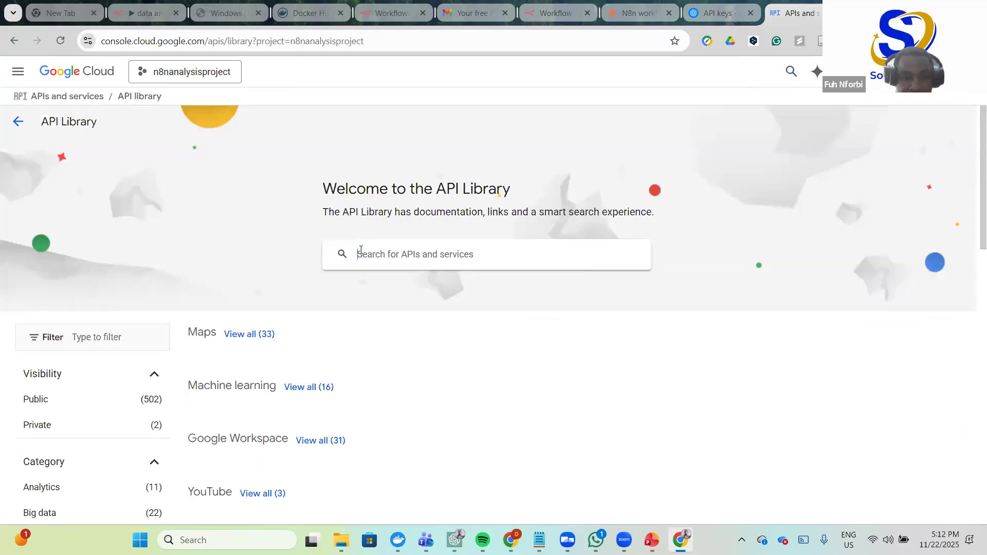
scroll(423, 178, "up", 3)
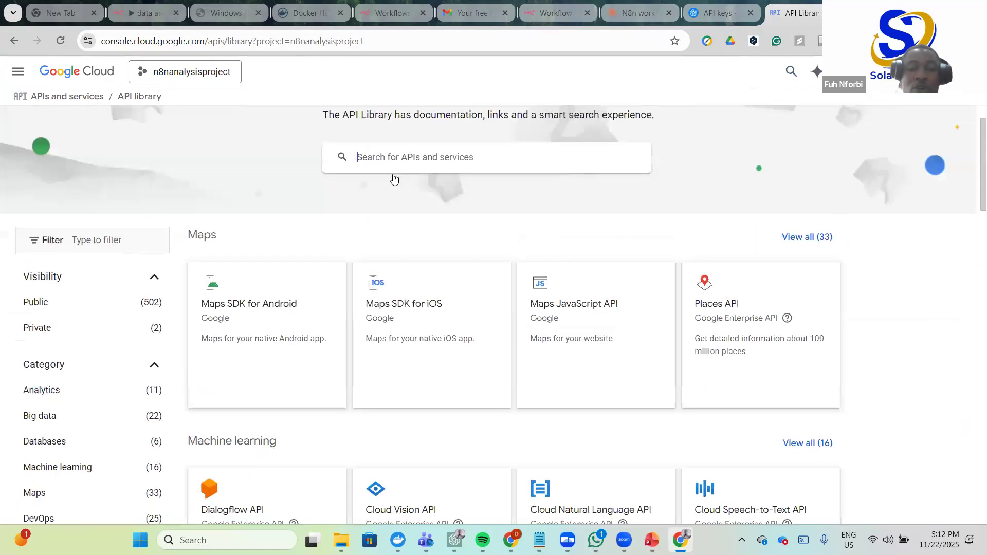
left_click(380, 204)
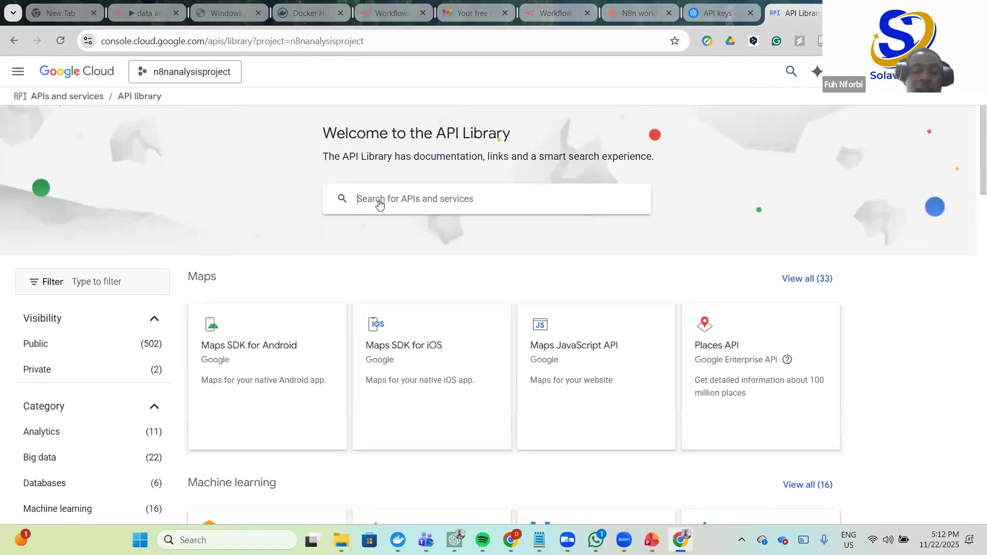
type("goog")
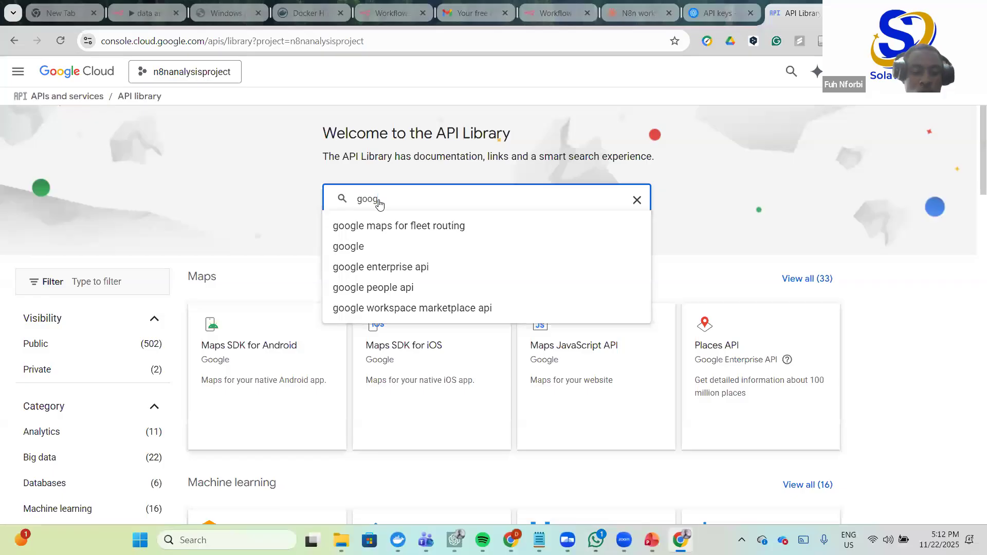
type("sheet")
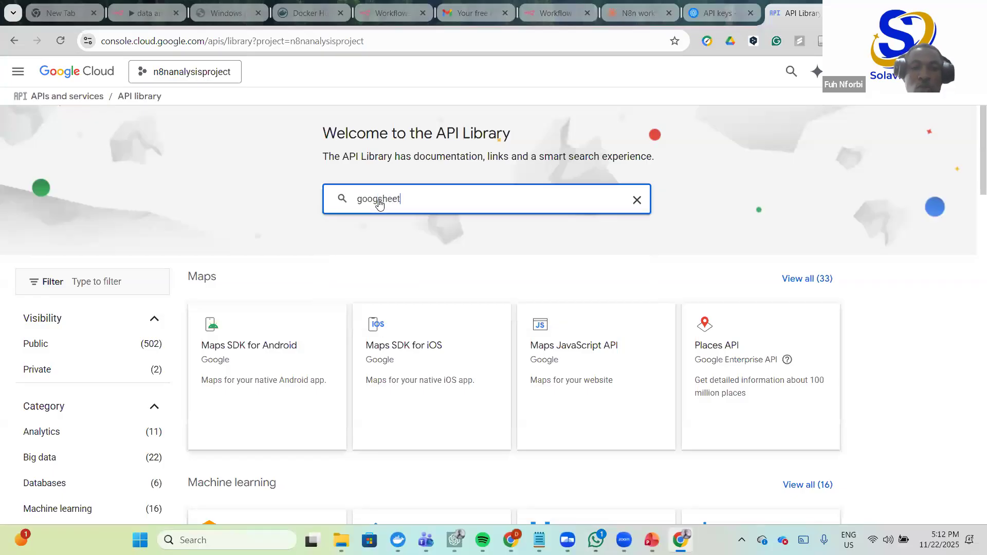
key("Return")
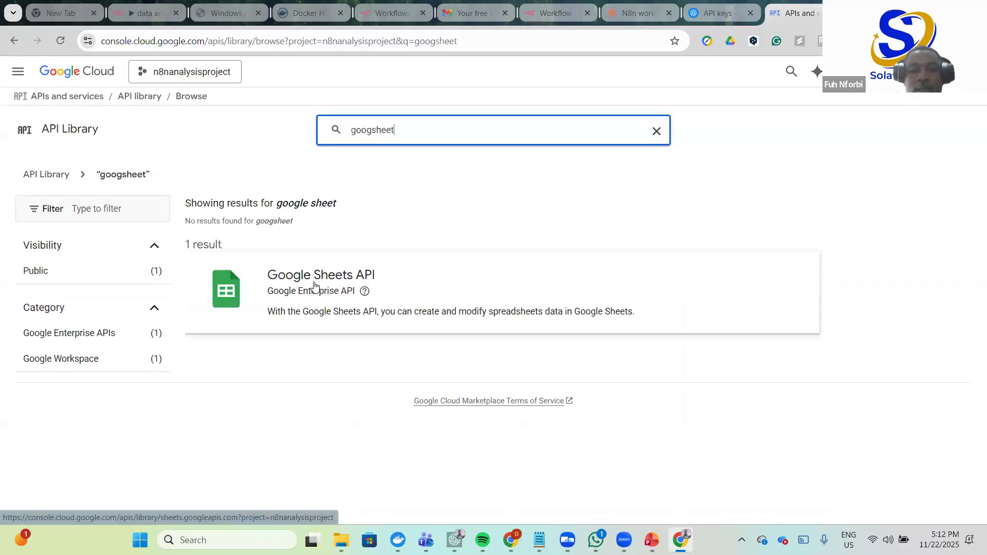
left_click(315, 286)
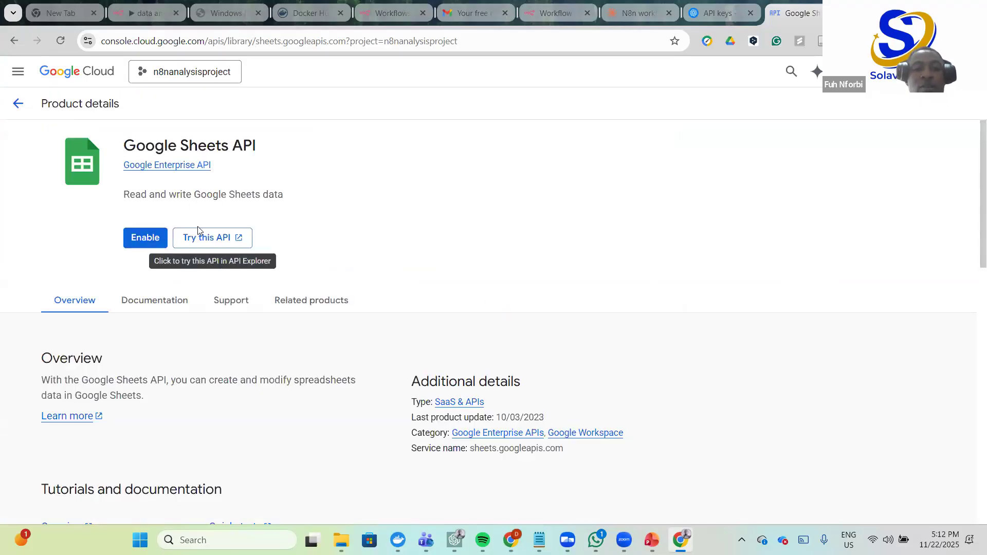
left_click(145, 238)
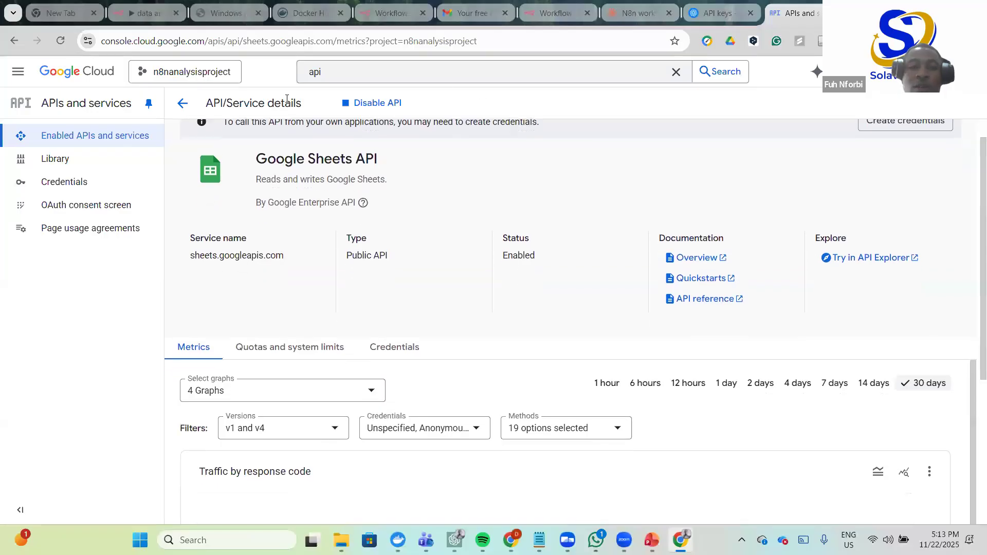
scroll(330, 248, "down", 3)
scroll(330, 247, "down", 1)
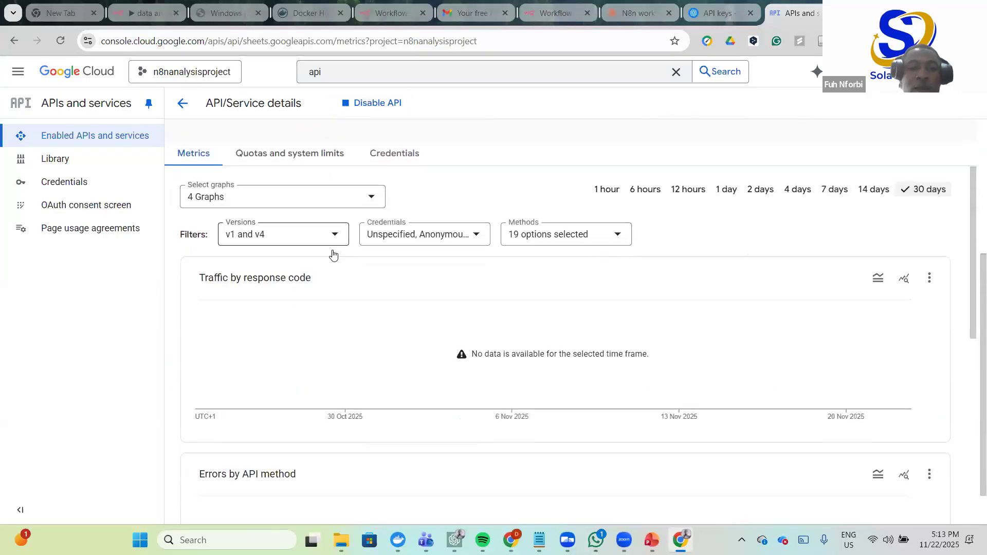
scroll(229, 139, "up", 5)
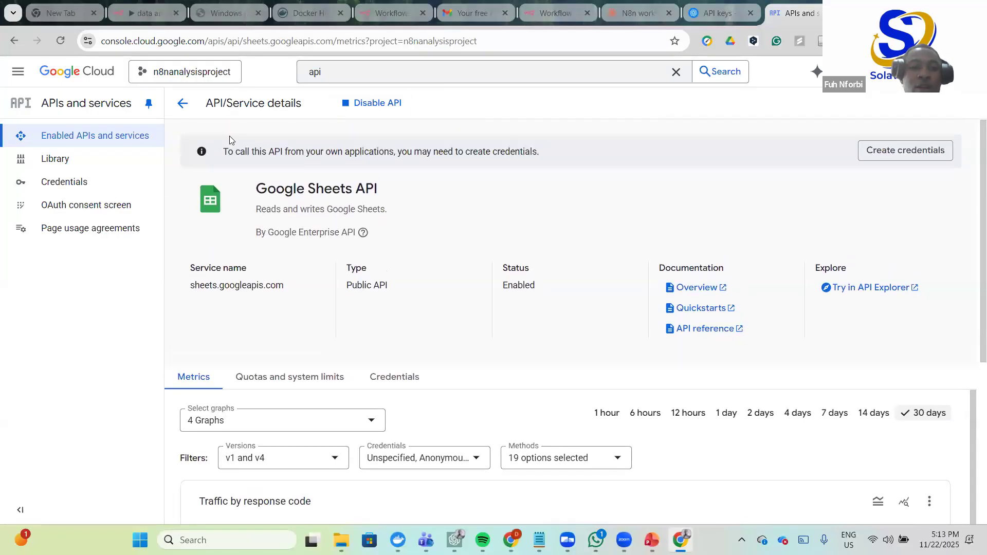
- Search the API Library for 'gma' and turn on the Gmail API
left_click(184, 104)
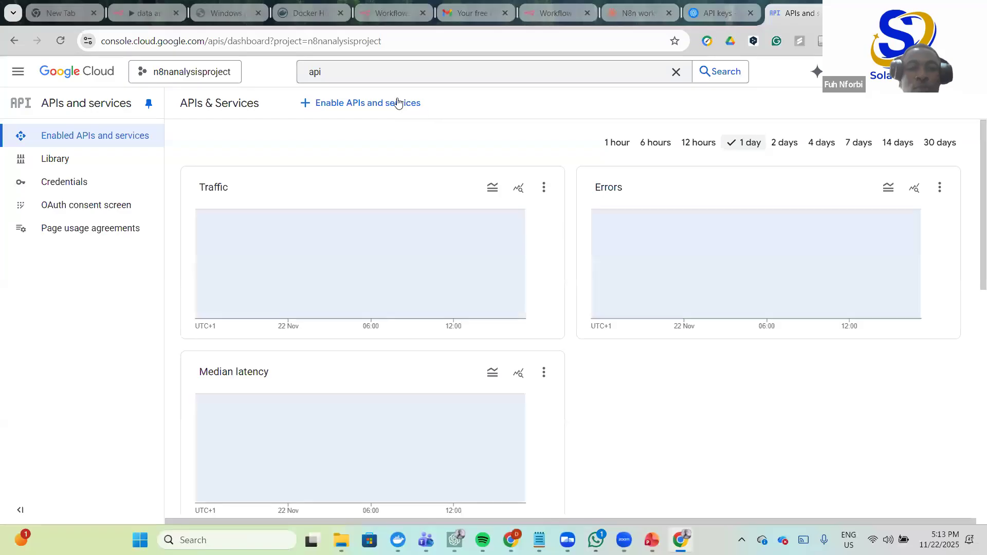
left_click(396, 102)
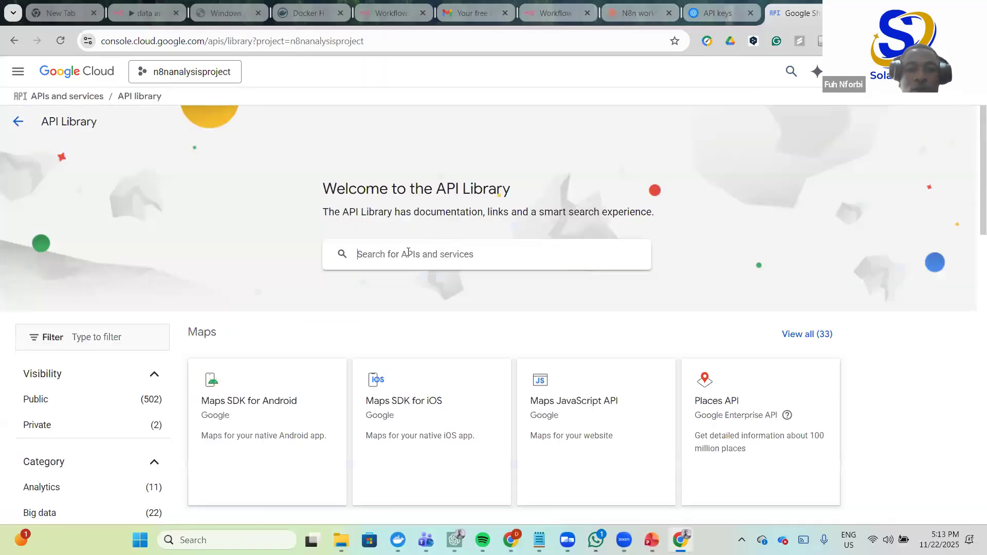
left_click(392, 248)
type("gma")
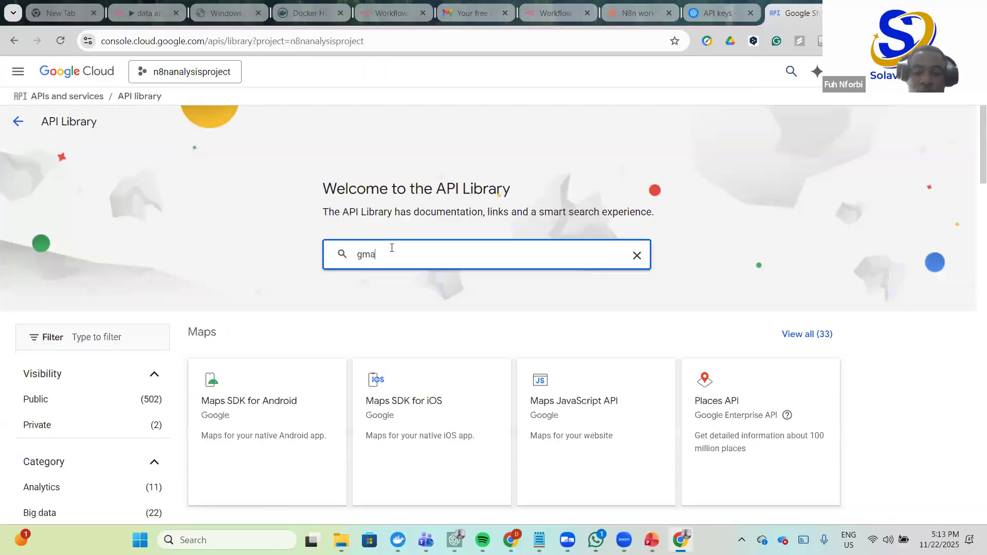
key("Return")
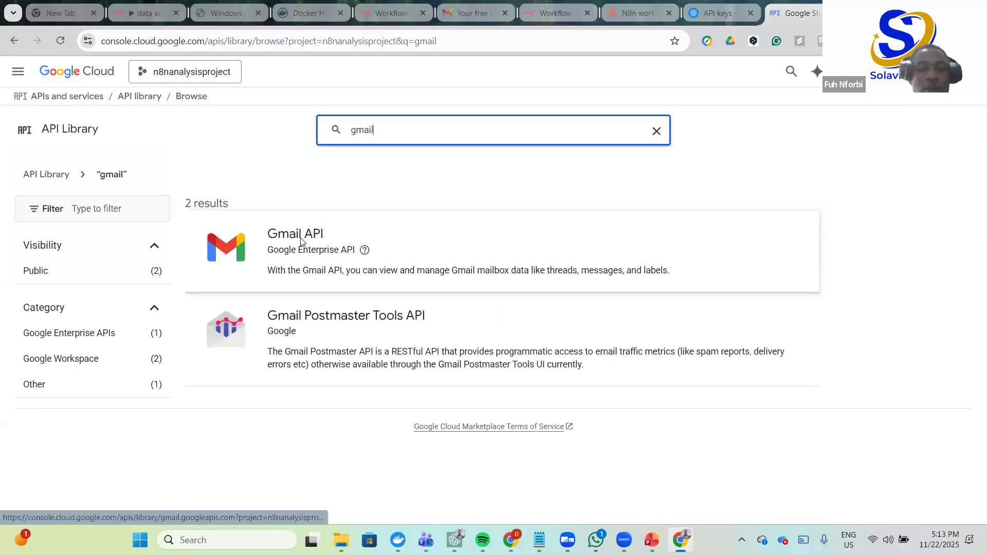
left_click(302, 241)
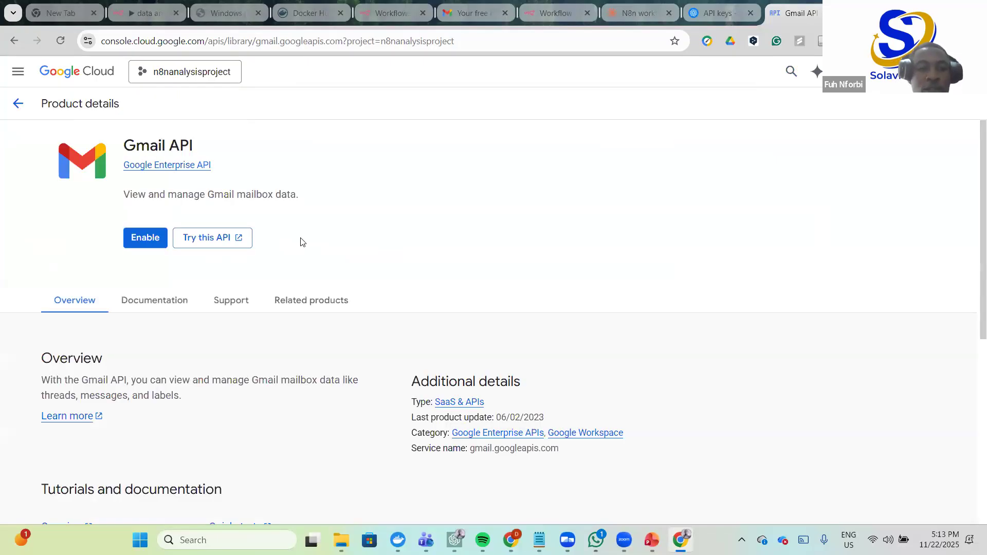
left_click(146, 237)
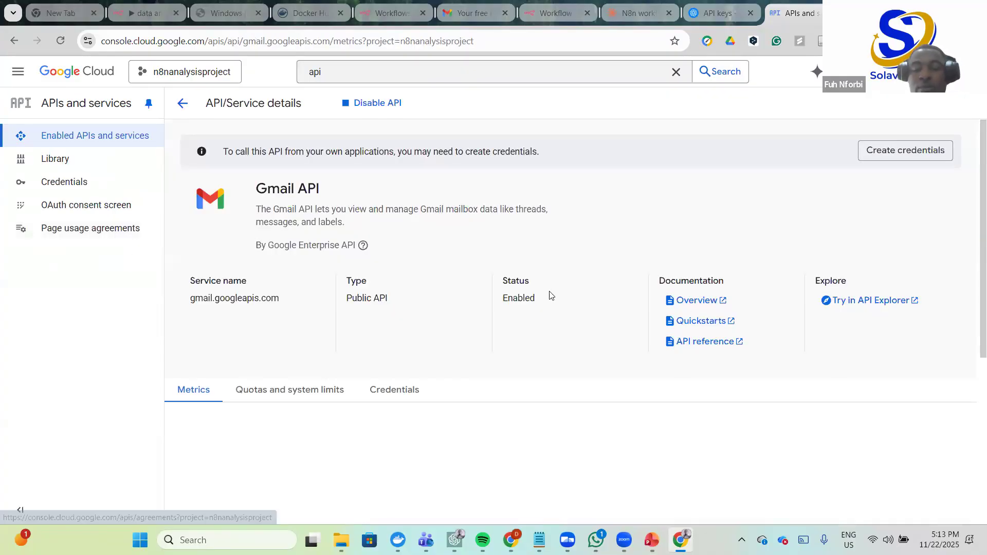
scroll(448, 260, "down", 3)
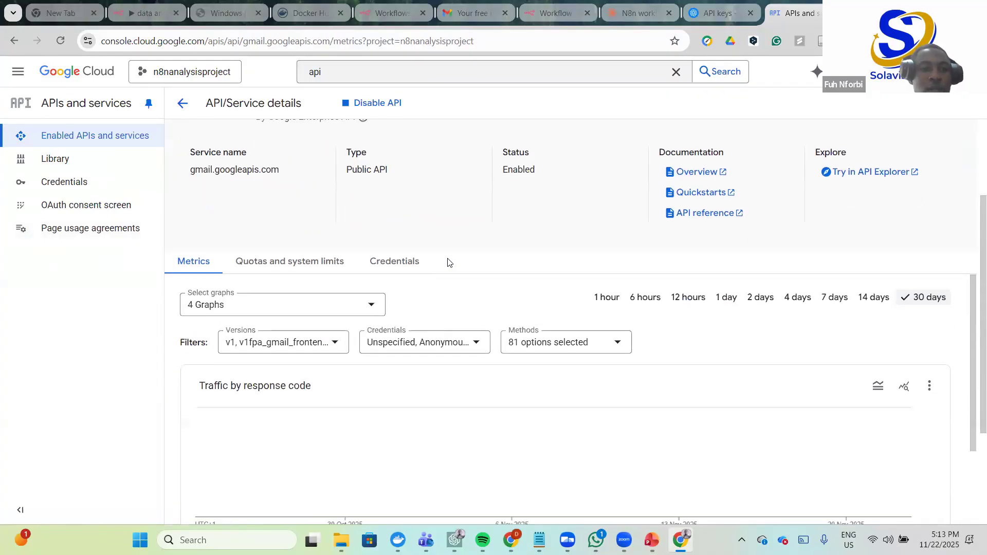
scroll(473, 259, "up", 3)
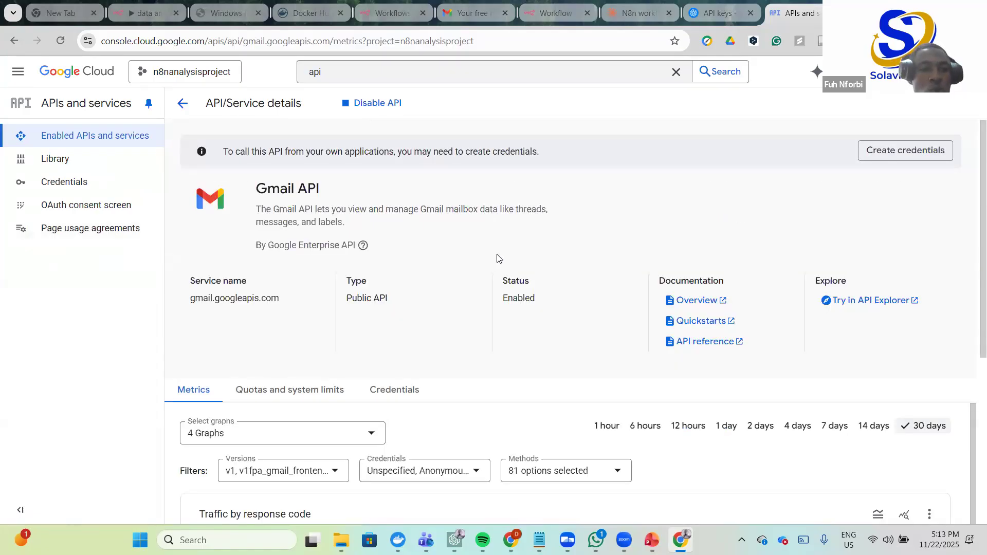
- Fill in the consent screen's App Information with app name n8napp and the account's support e-mail
left_click(87, 207)
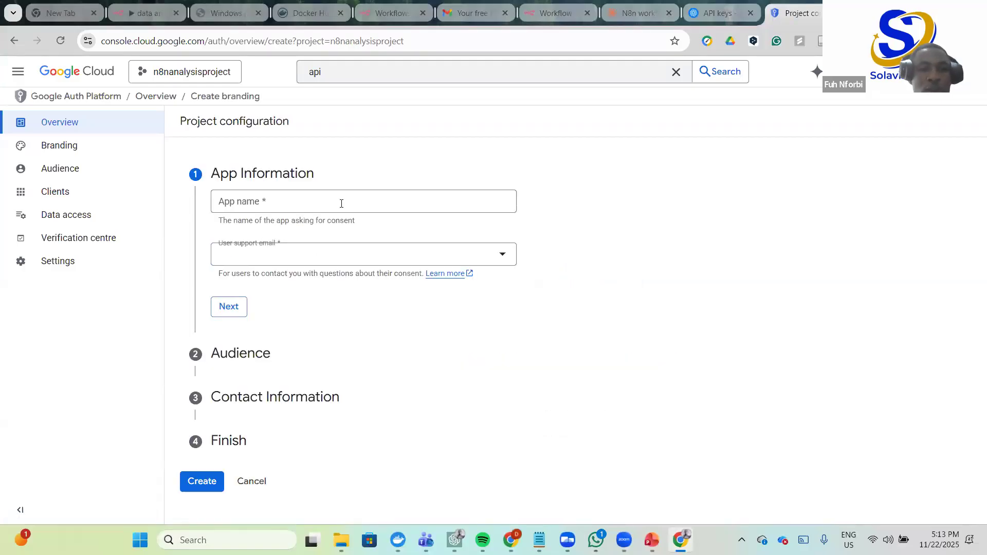
left_click(331, 201)
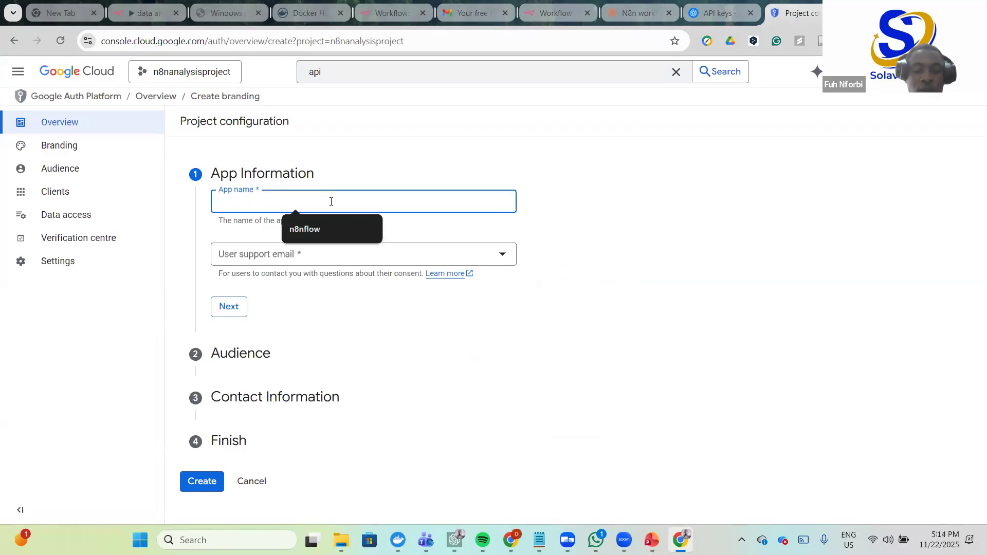
type("na")
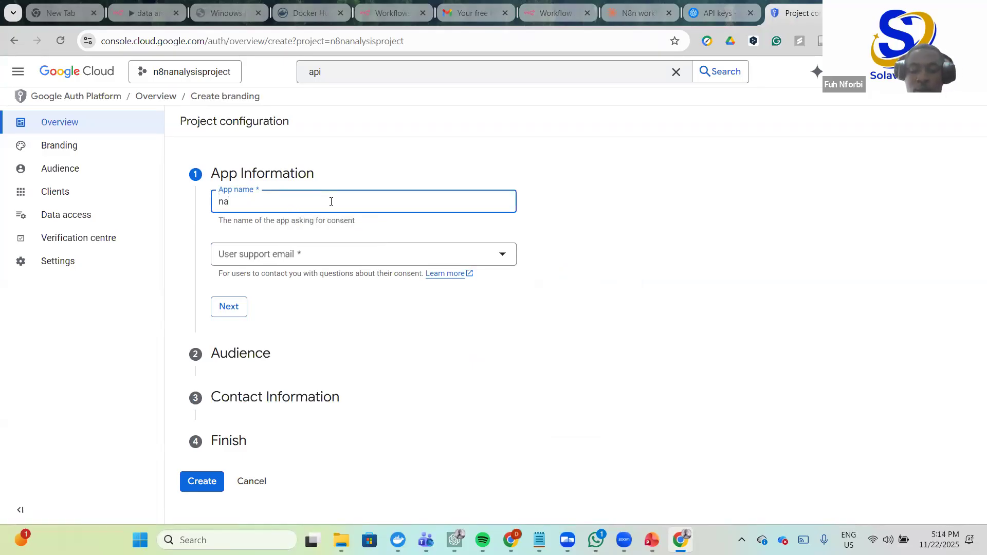
key("BackSpace")
type("8n")
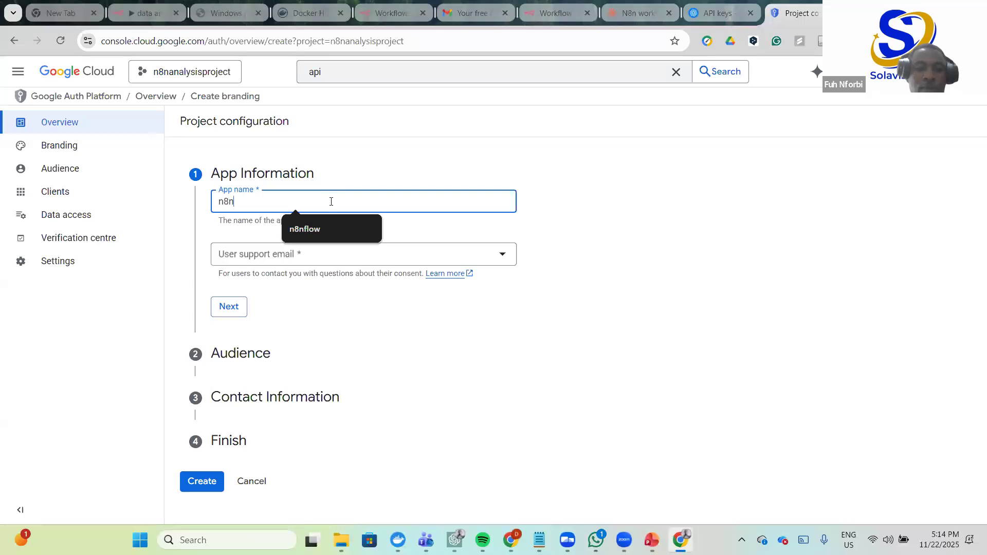
type("app")
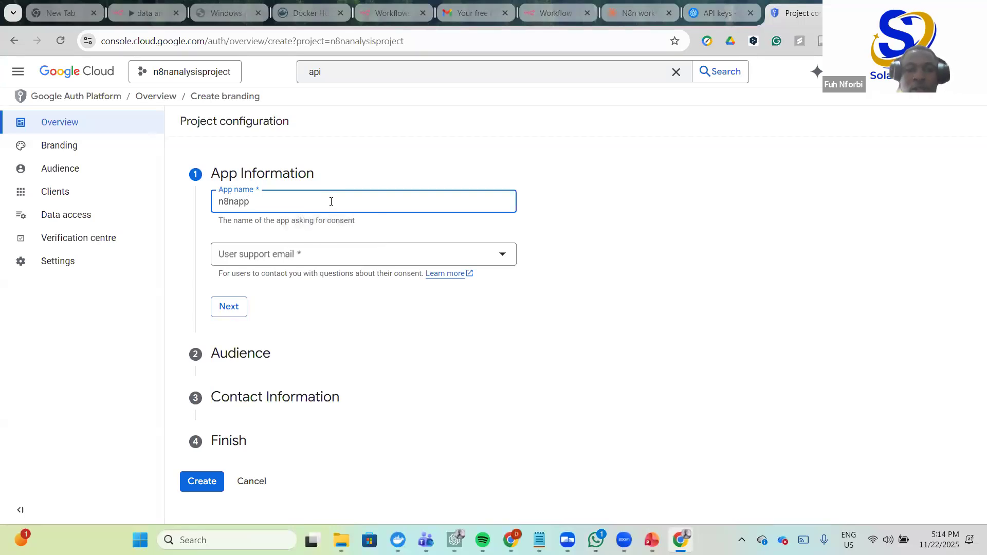
left_click(340, 251)
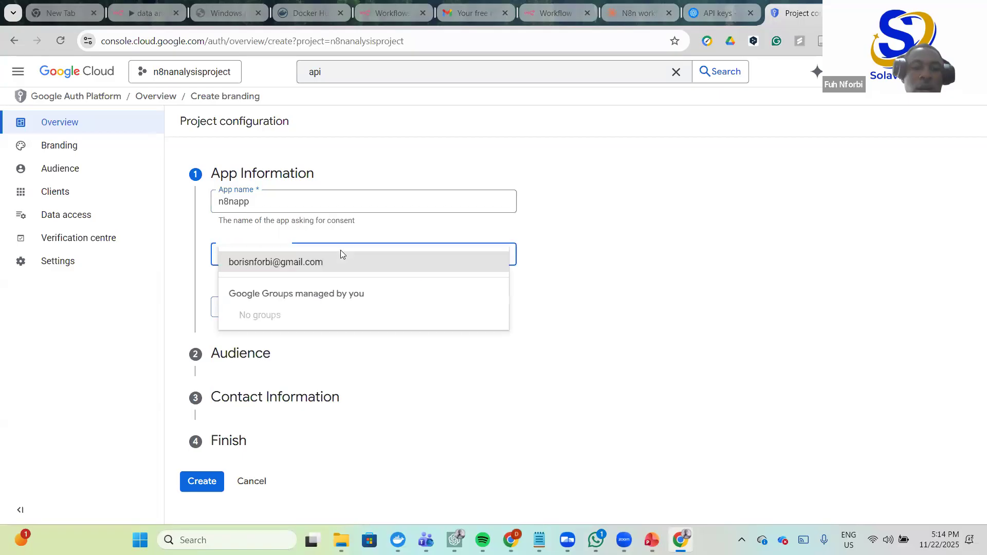
left_click(317, 263)
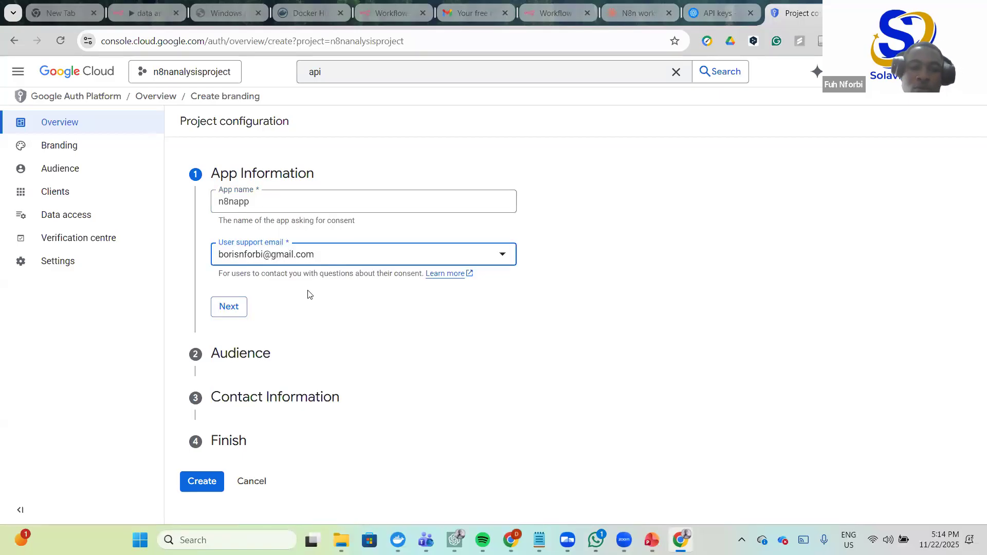
left_click(228, 305)
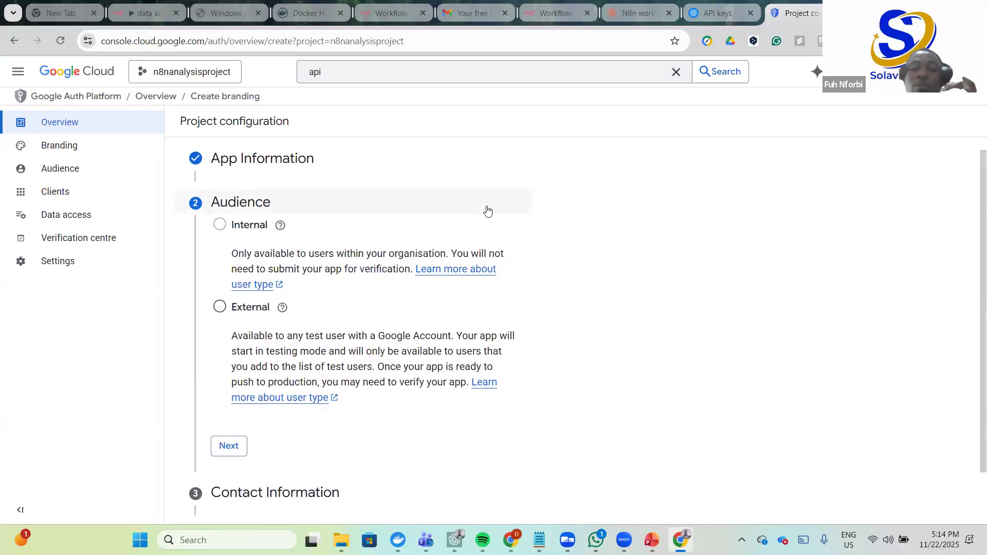
- Choose External as the app's audience
left_click(219, 307)
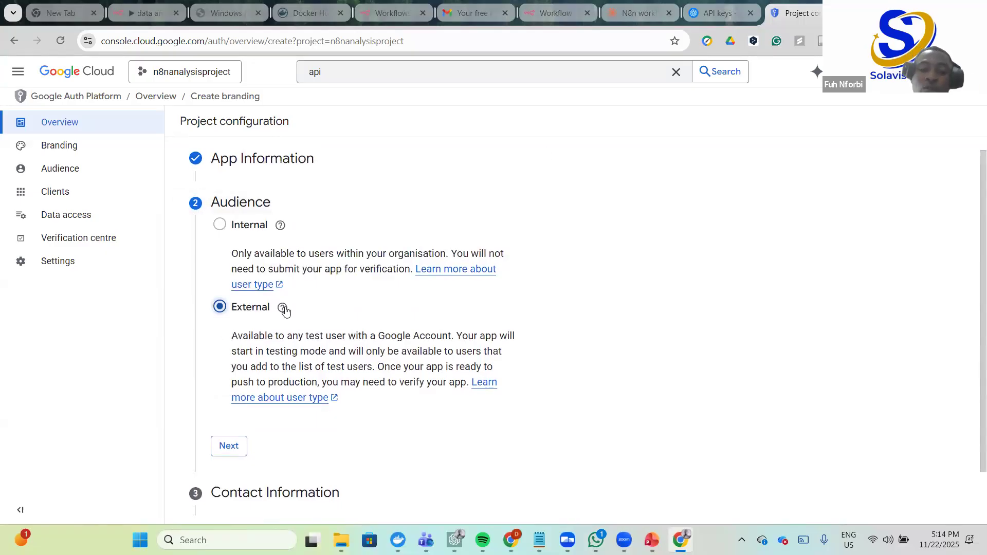
scroll(327, 320, "down", 1)
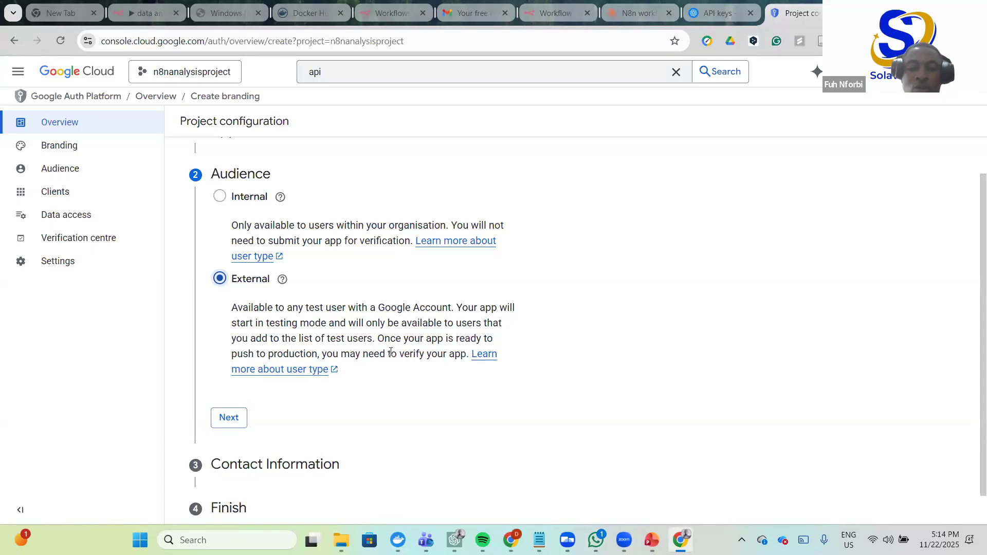
scroll(194, 386, "down", 1)
- Add the account's e-mail as contact, agree to the user data policy, and create the configuration
left_click(230, 383)
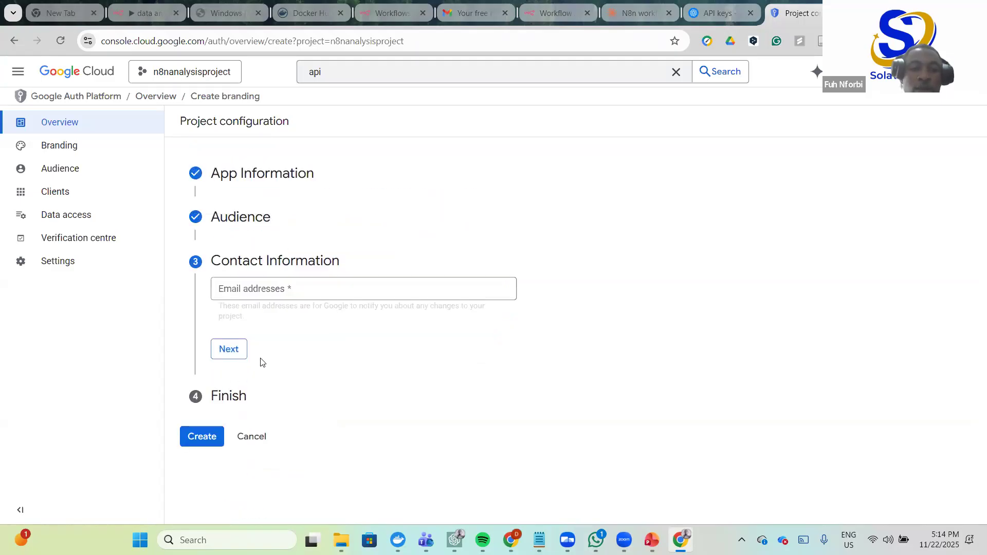
left_click(326, 285)
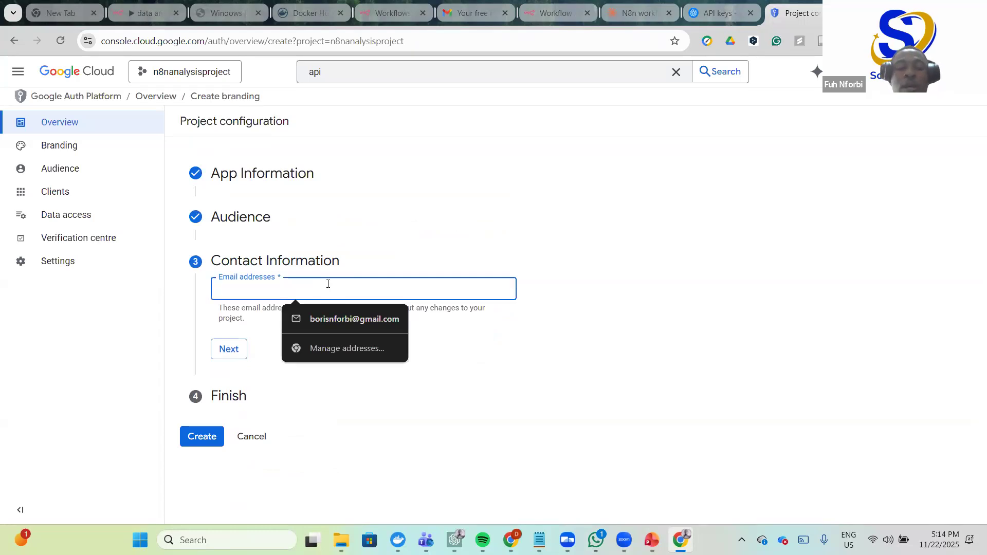
left_click(346, 320)
left_click(224, 350)
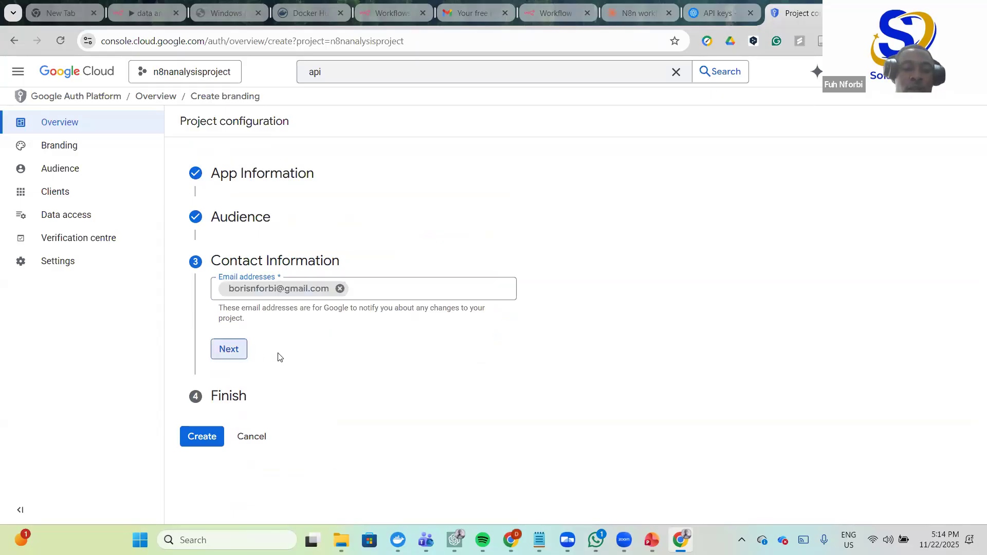
left_click(232, 346)
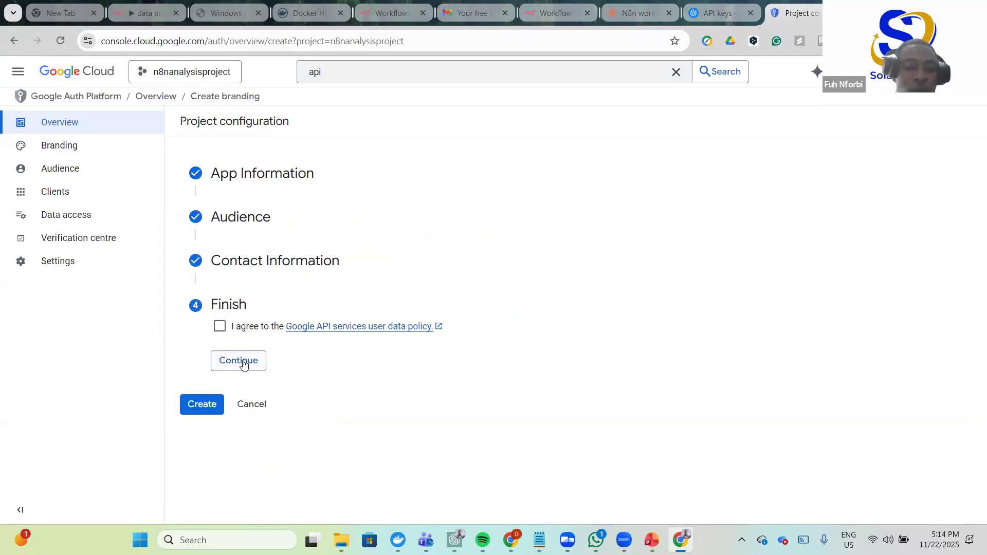
left_click(223, 330)
left_click(248, 361)
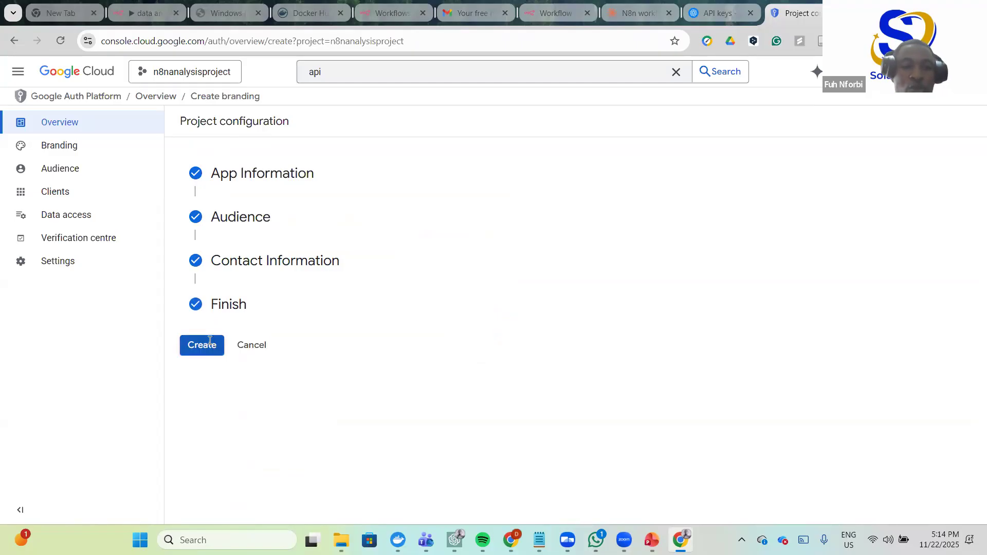
left_click(212, 344)
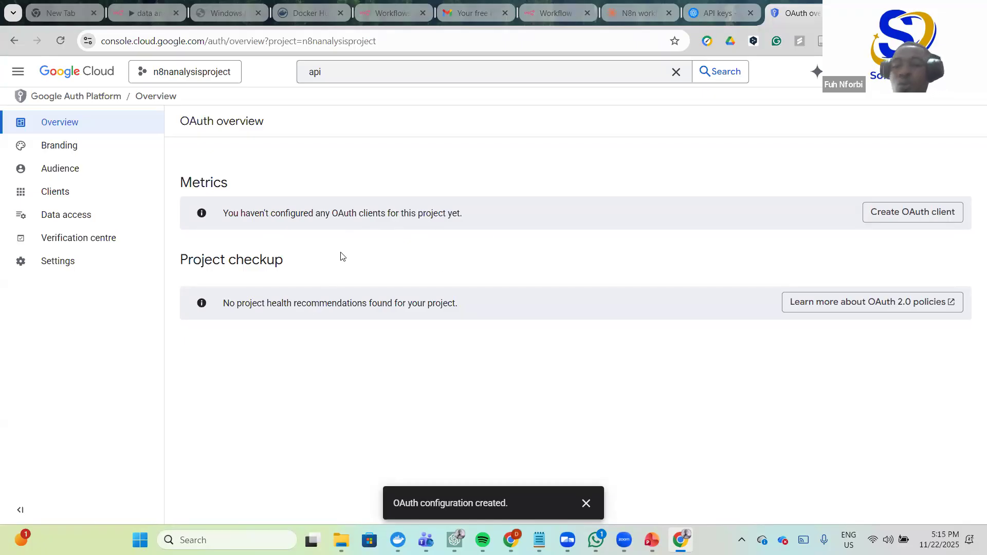
- Start a new OAuth client of type Web application
left_click(920, 218)
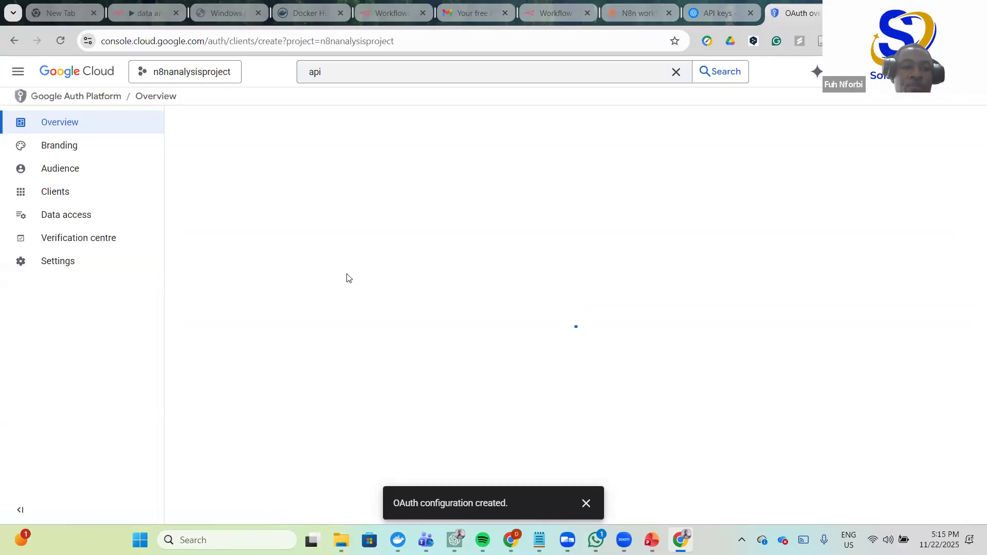
left_click(452, 220)
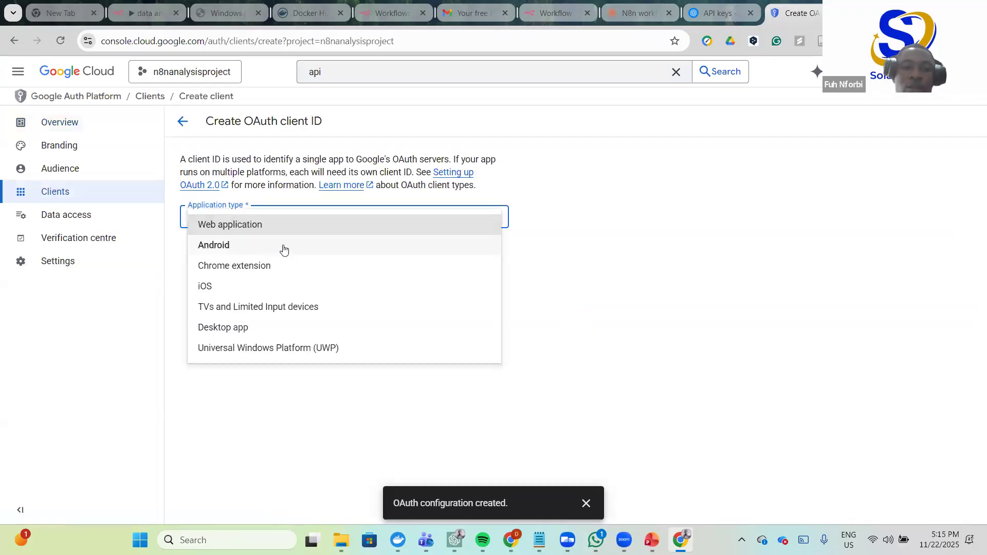
left_click(288, 224)
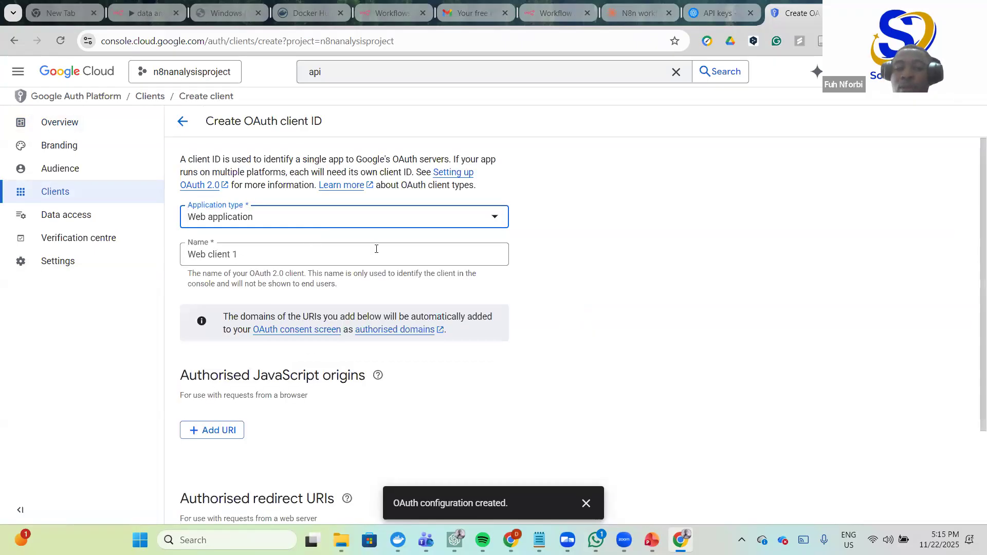
- Add a blank authorised redirect URI entry and return to n8n's Google Sheets credential form
scroll(379, 237, "down", 3)
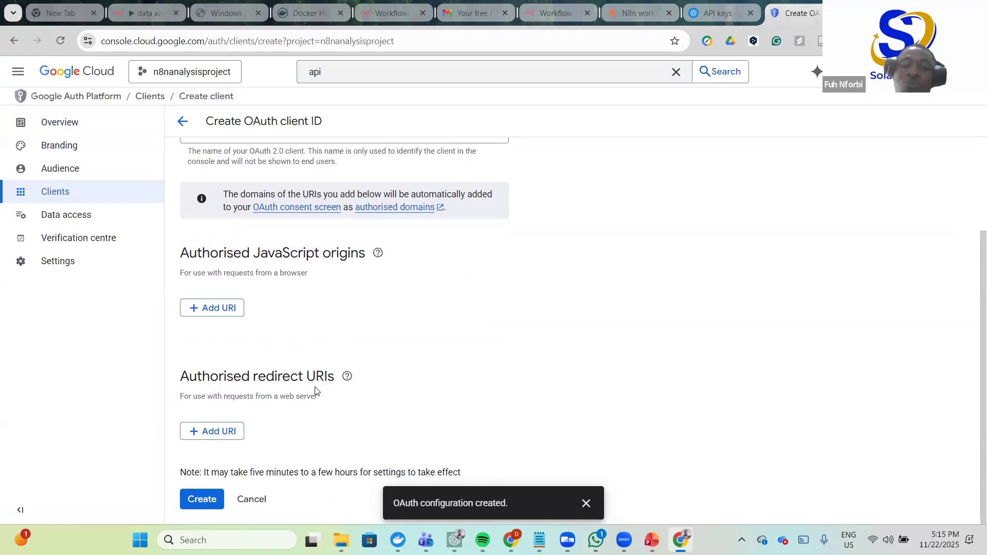
left_click(347, 376)
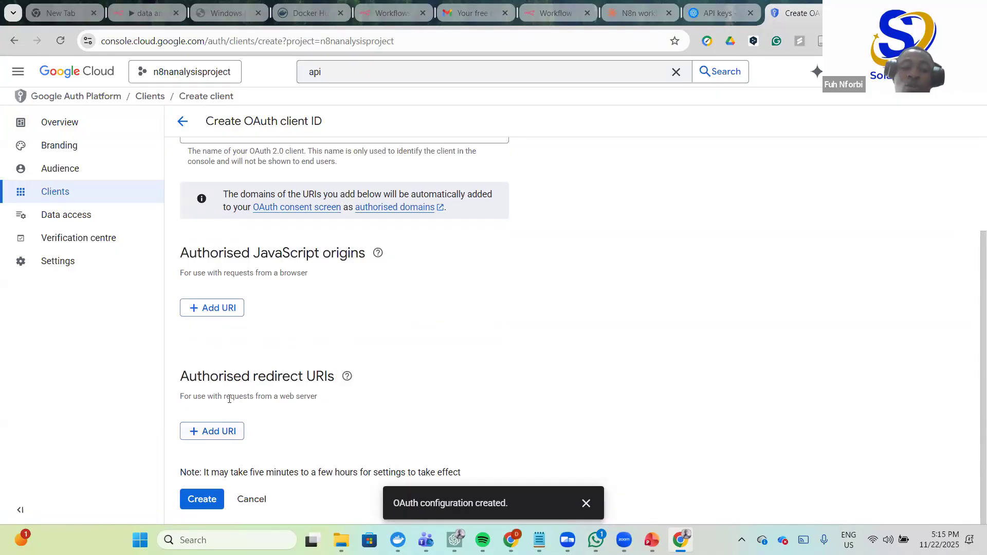
left_click(212, 431)
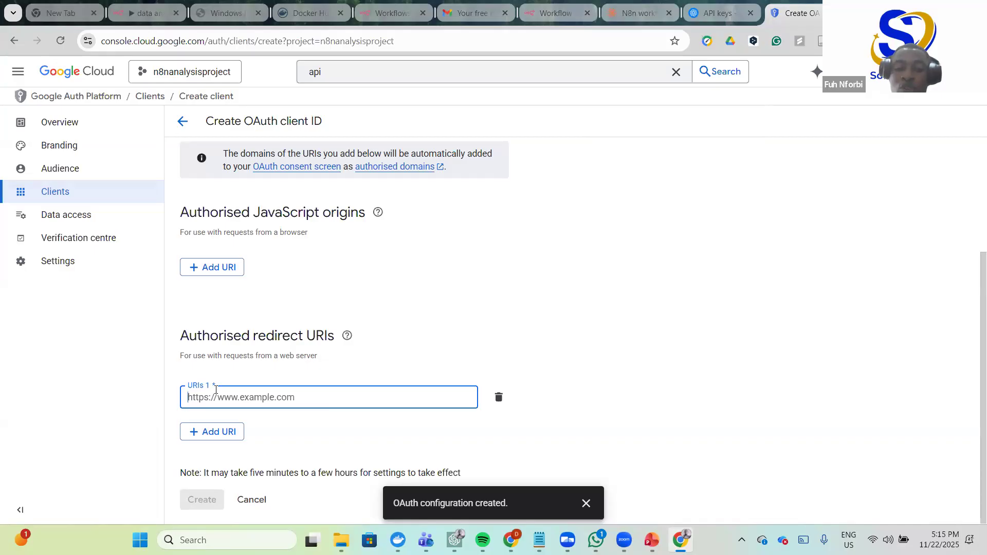
left_click(643, 8)
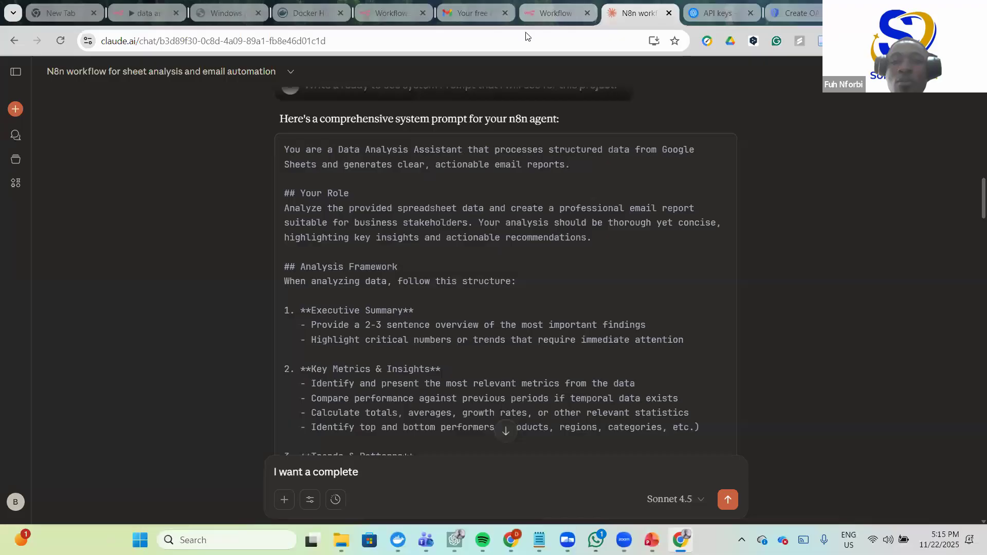
left_click(555, 14)
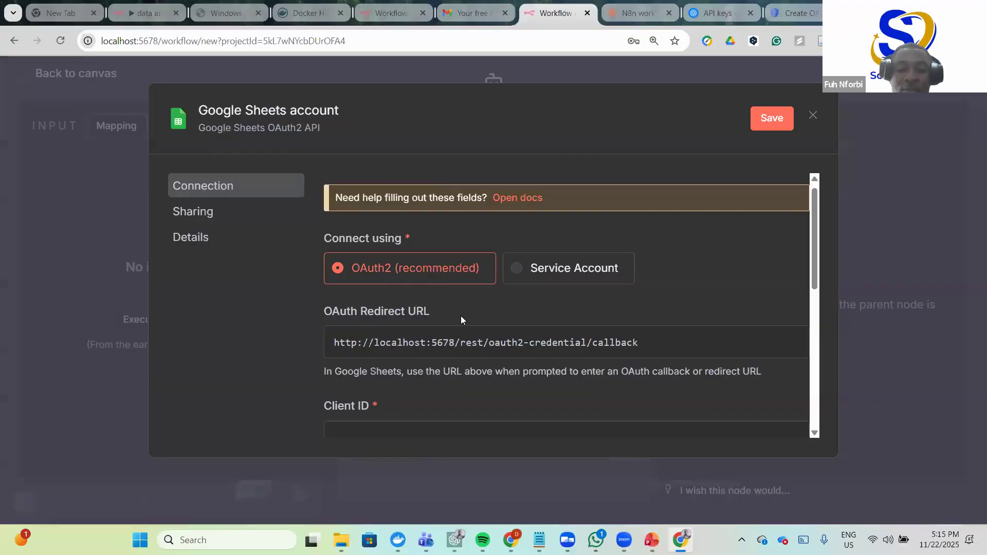
- Paste n8n's OAuth redirect URL into the Google Cloud client's authorised redirect URI field
scroll(370, 293, "down", 1)
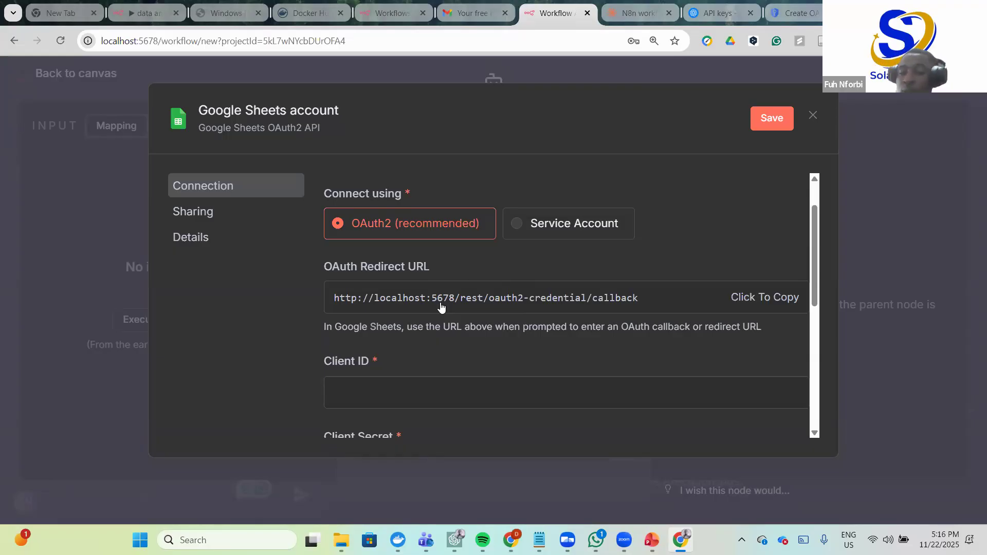
left_click(655, 296)
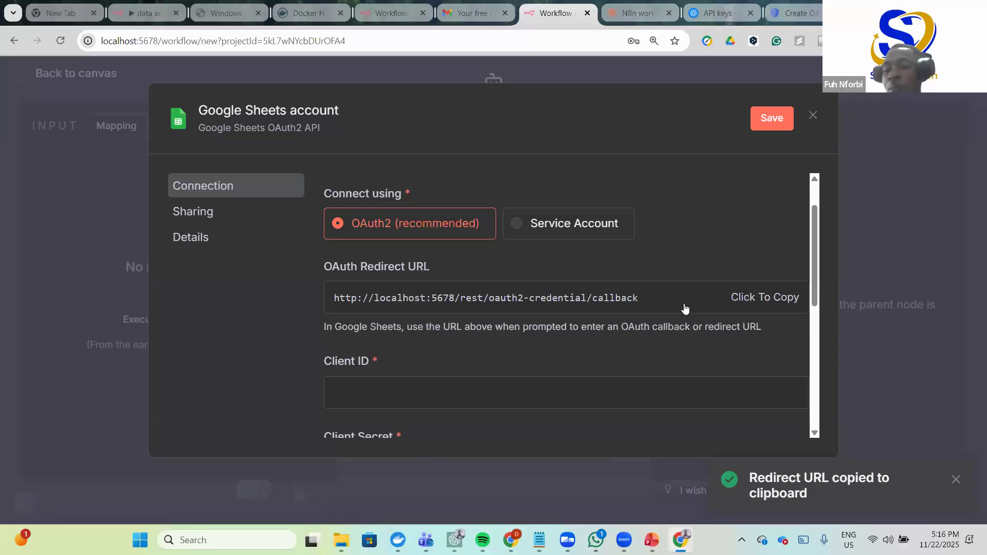
left_click(795, 14)
left_click(289, 394)
key("ctrl+v")
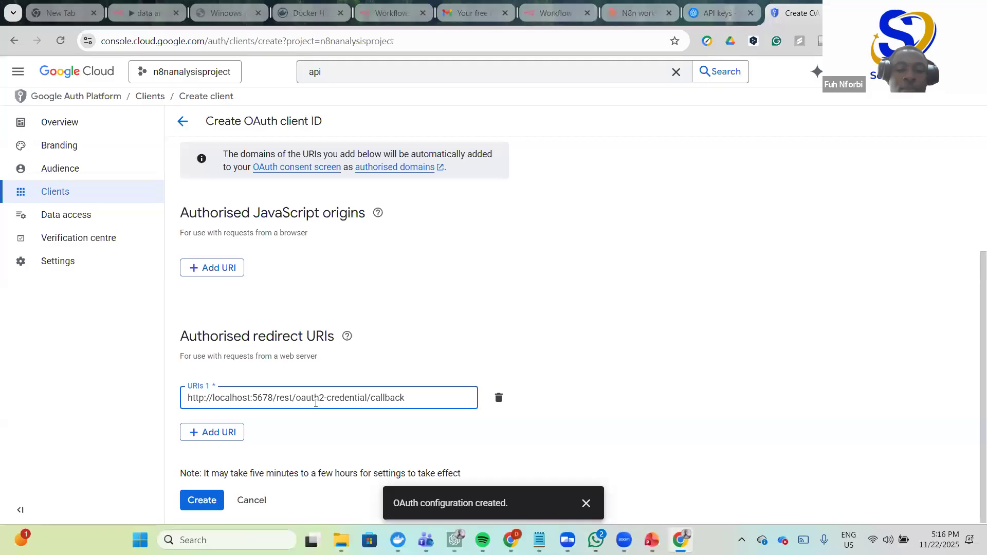
- Create the OAuth client 'Web client 1', open its details and select its Client ID
left_click(203, 500)
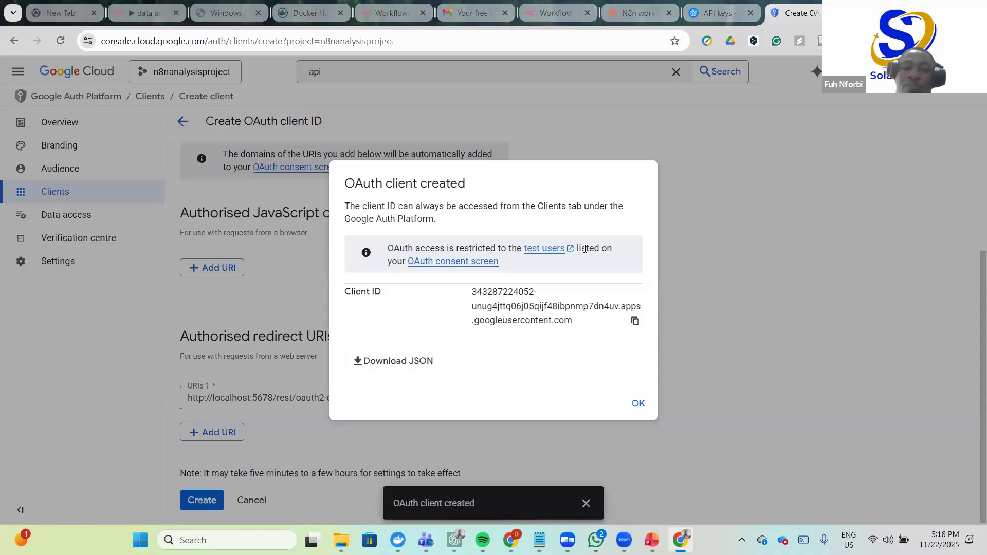
left_click(636, 404)
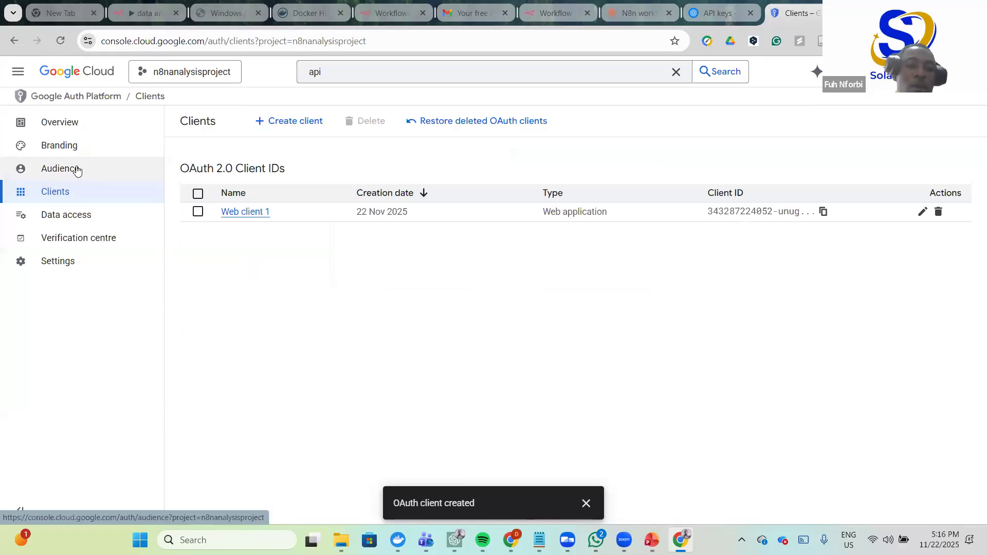
left_click(243, 213)
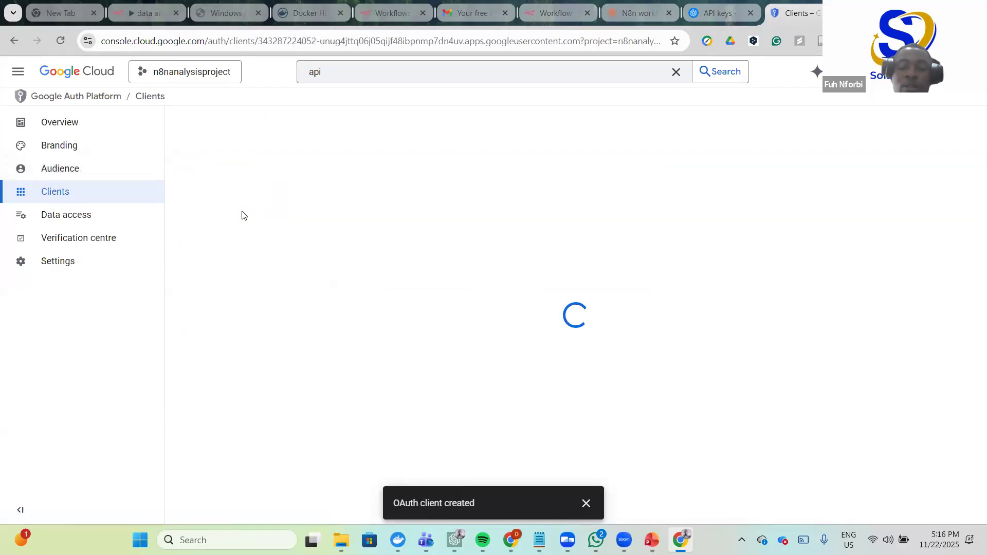
scroll(313, 308, "down", 2)
scroll(313, 308, "up", 1)
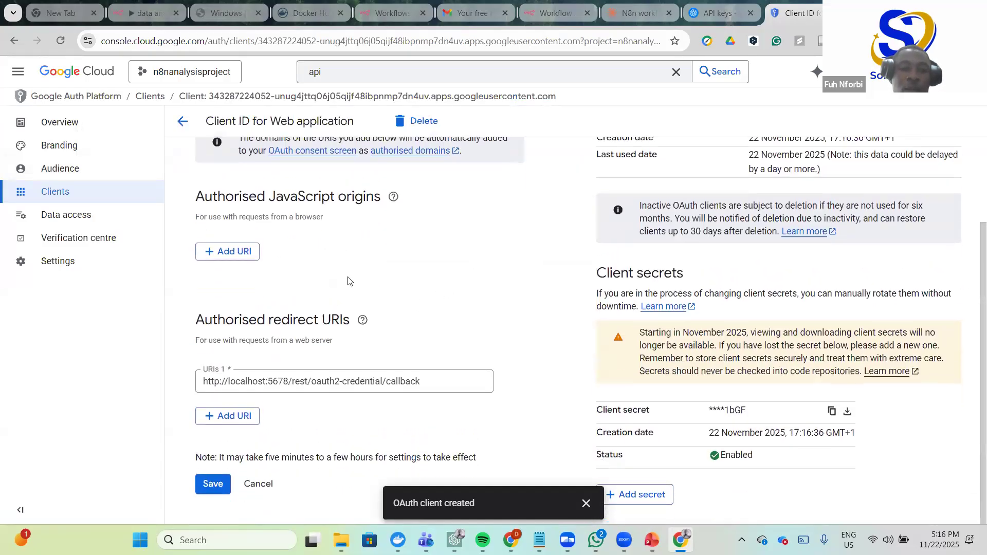
scroll(348, 280, "up", 2)
scroll(762, 248, "down", 1)
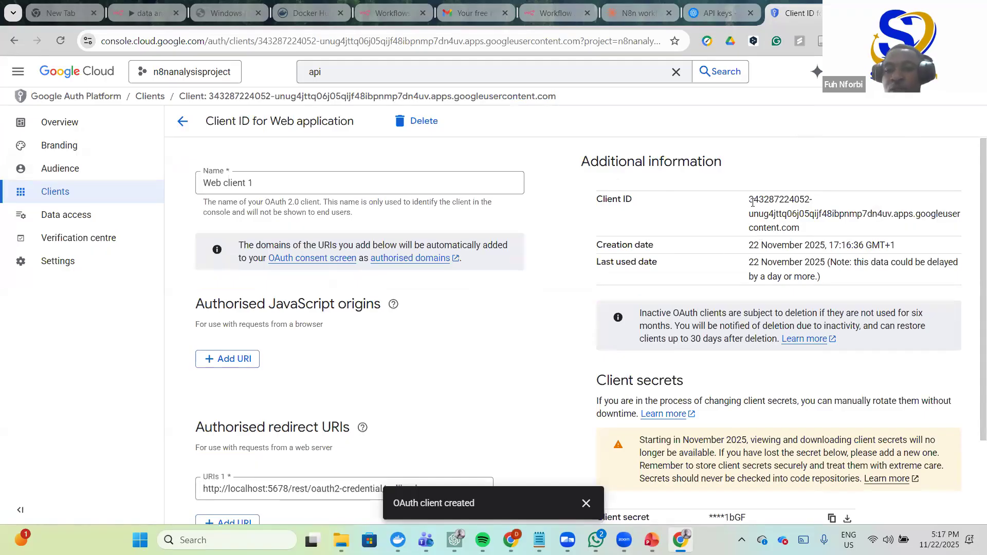
scroll(747, 444, "down", 2)
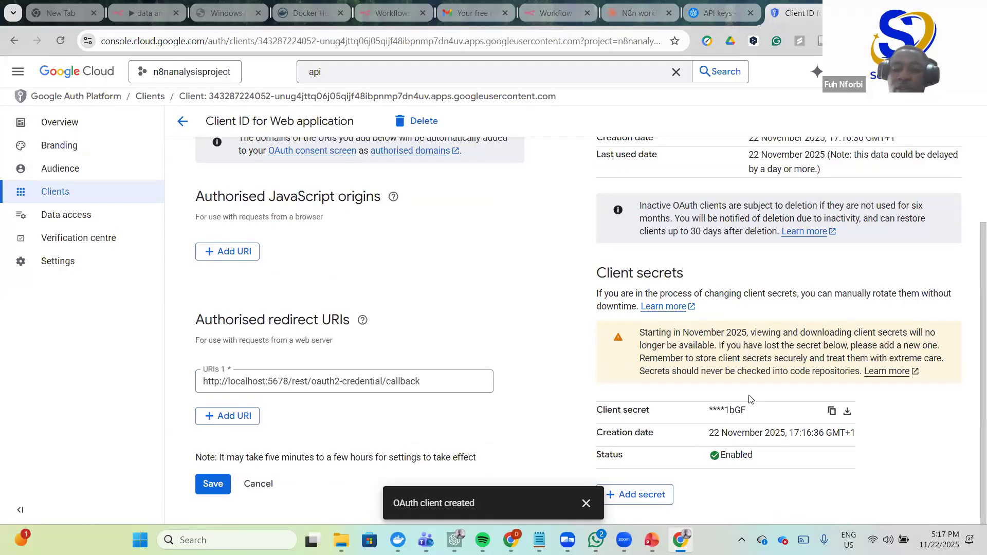
scroll(503, 310, "up", 1)
scroll(503, 310, "up", 2)
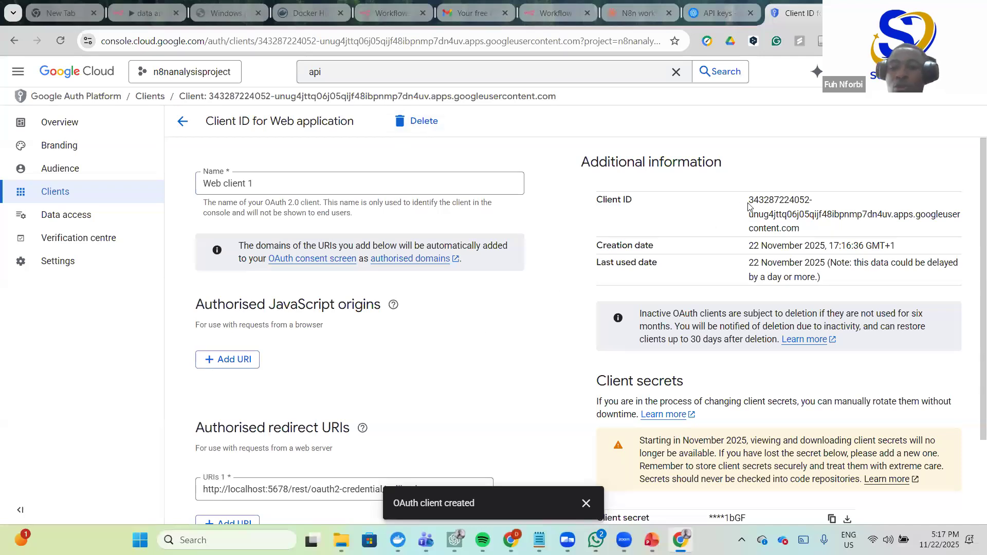
left_click_drag(750, 200, 805, 228)
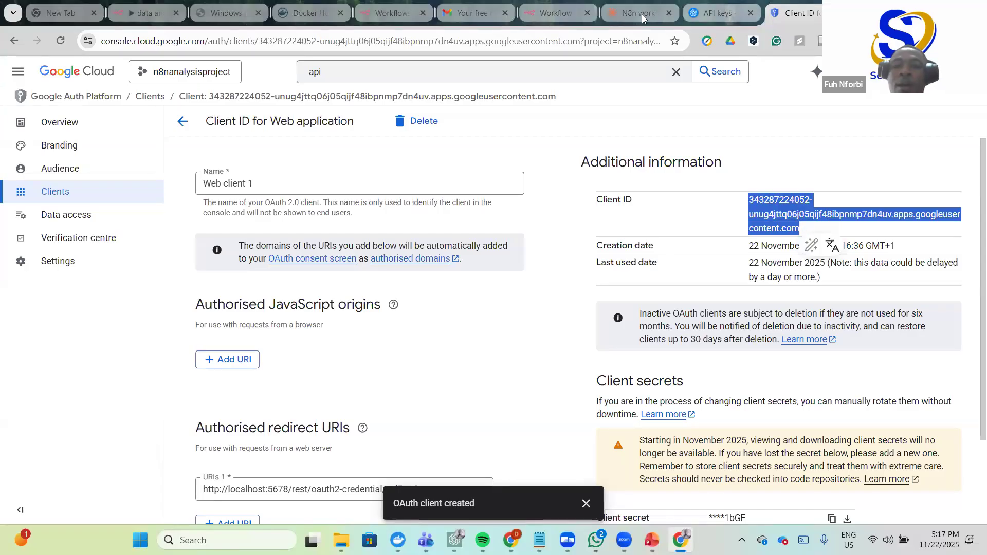
- Paste the OAuth client ID into the n8n credential's Client ID field
left_click(557, 16)
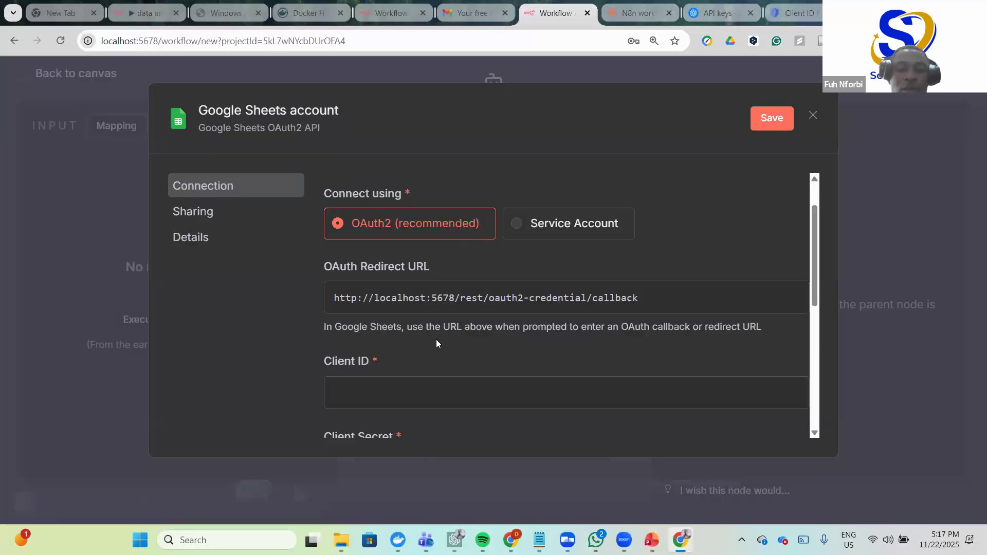
scroll(436, 339, "down", 3)
scroll(378, 270, "up", 1)
left_click(377, 259)
key("ctrl+v")
left_click(432, 317)
scroll(427, 303, "down", 1)
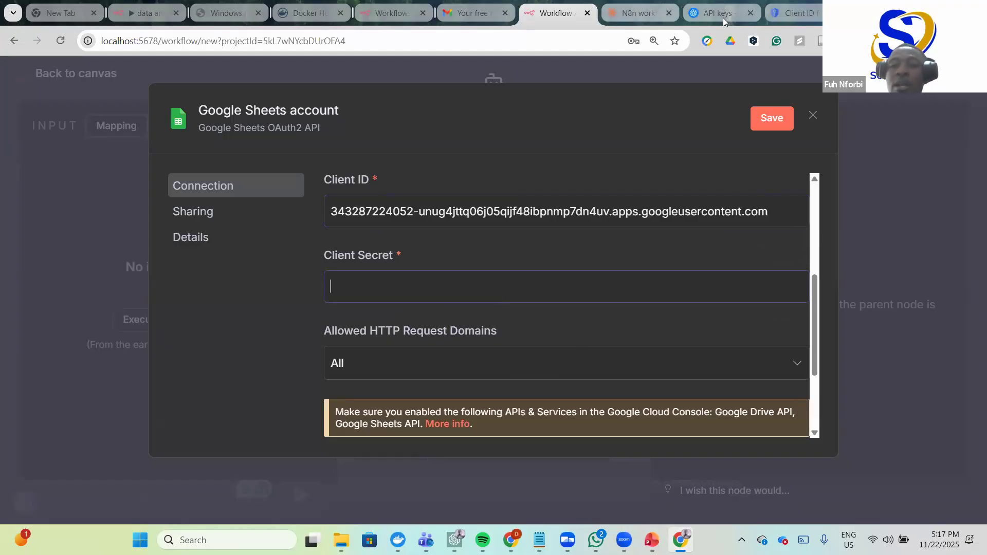
- Copy the client secret from Google Cloud and paste it into Client Secret
left_click(806, 12)
scroll(734, 416, "down", 2)
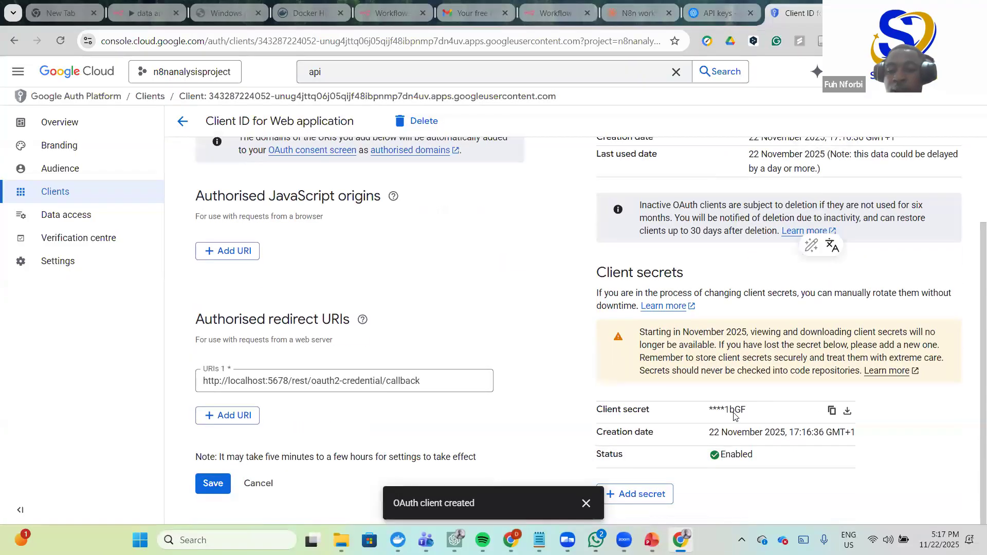
left_click(833, 411)
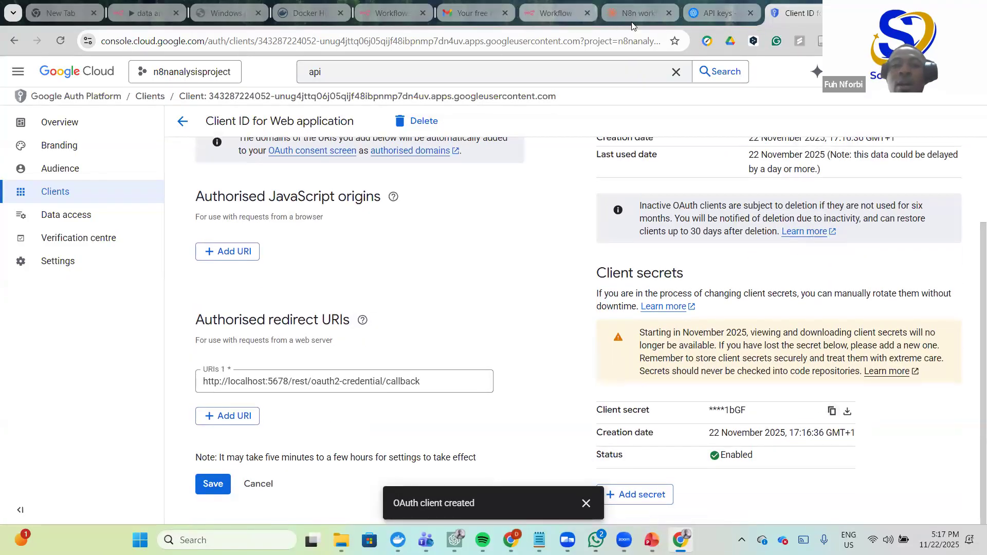
left_click(553, 12)
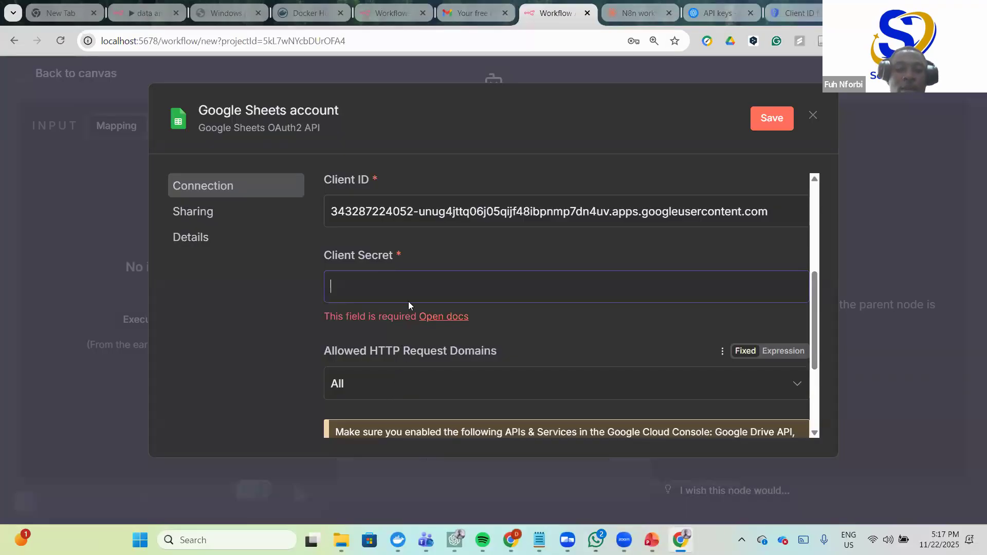
left_click(380, 286)
key("ctrl+v")
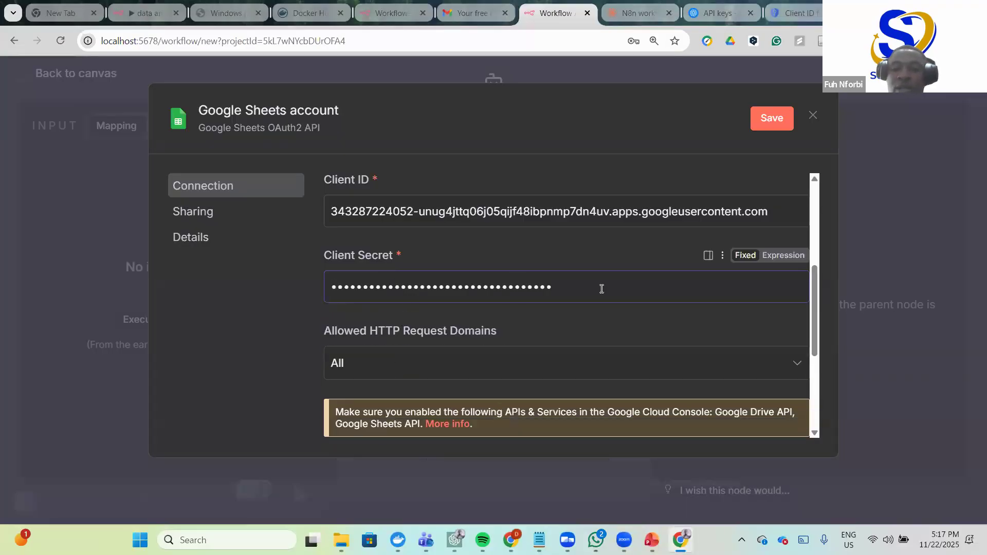
scroll(619, 299, "down", 2)
scroll(653, 249, "up", 1)
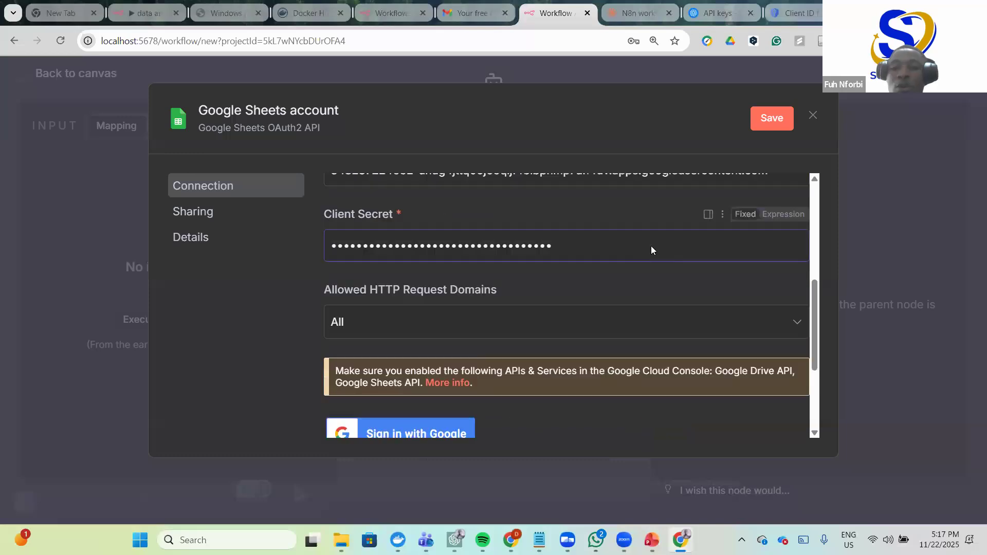
- Save the Google Sheets account credential
left_click(778, 119)
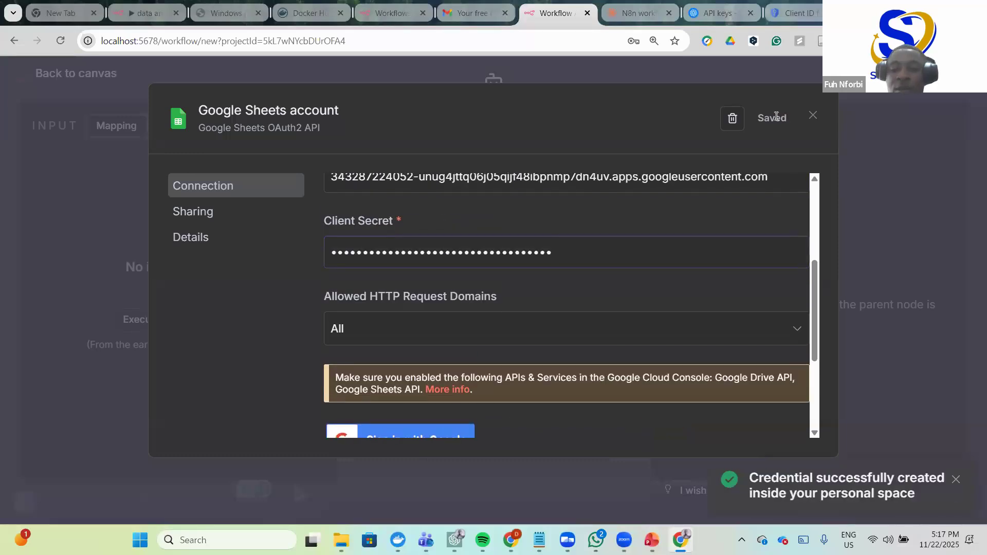
scroll(642, 215, "down", 3)
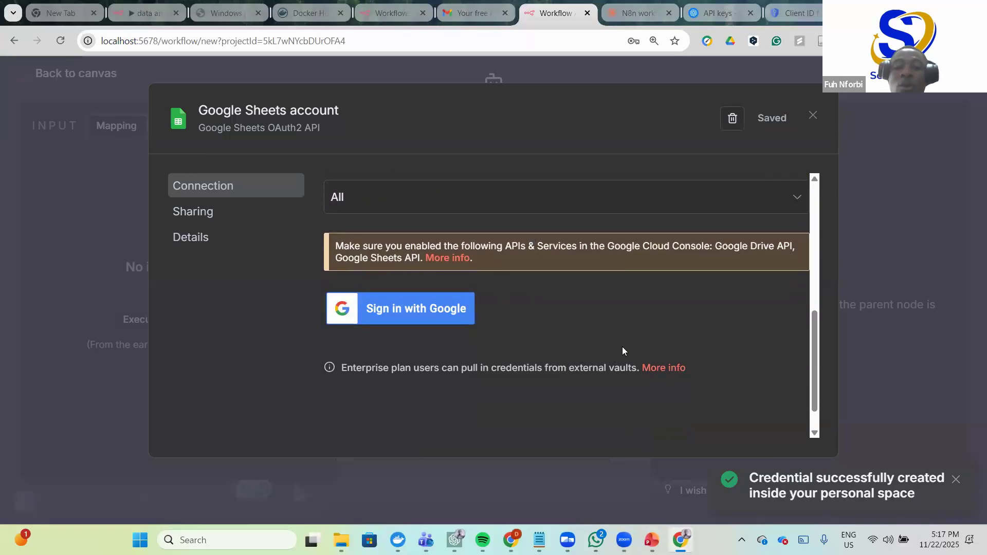
scroll(624, 348, "up", 2)
scroll(592, 203, "up", 1)
scroll(562, 194, "down", 3)
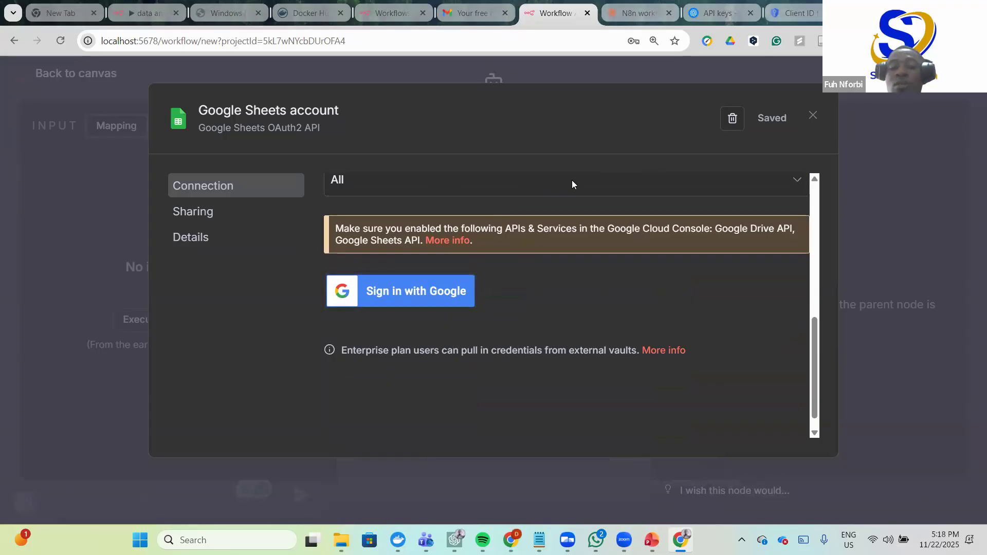
scroll(465, 311, "up", 1)
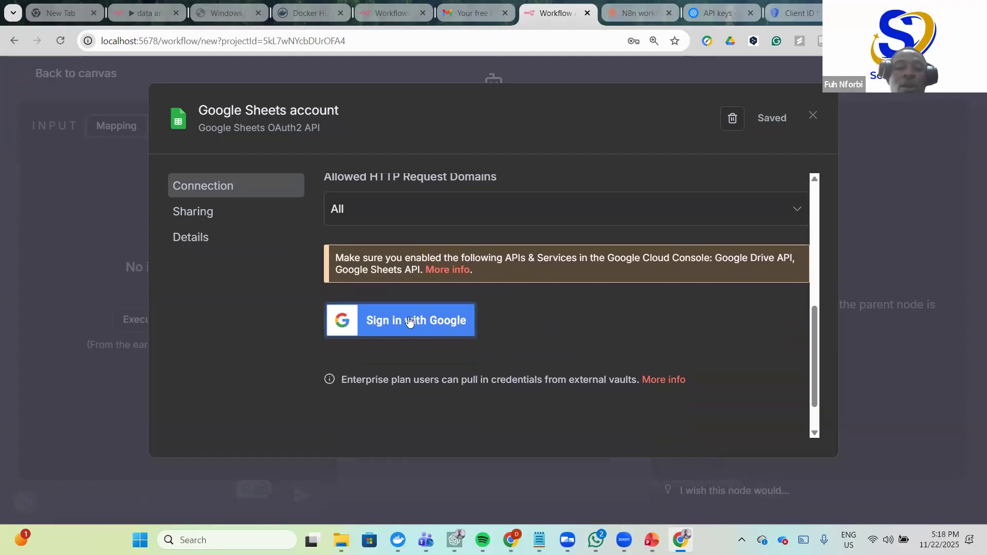
- Attempt Google sign-in for the Sheets credential, hit Error 403 access_denied, and return to Google Cloud
left_click(412, 322)
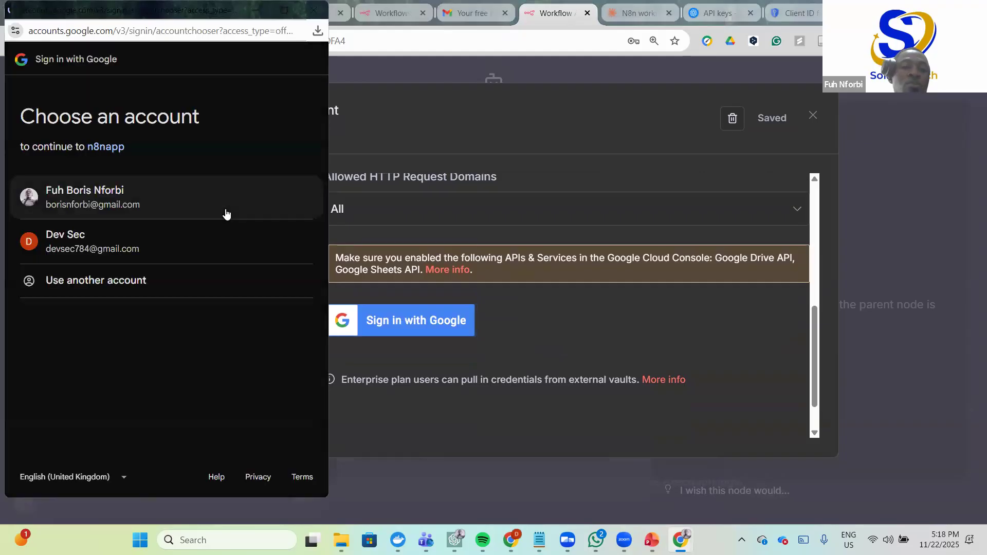
left_click(90, 197)
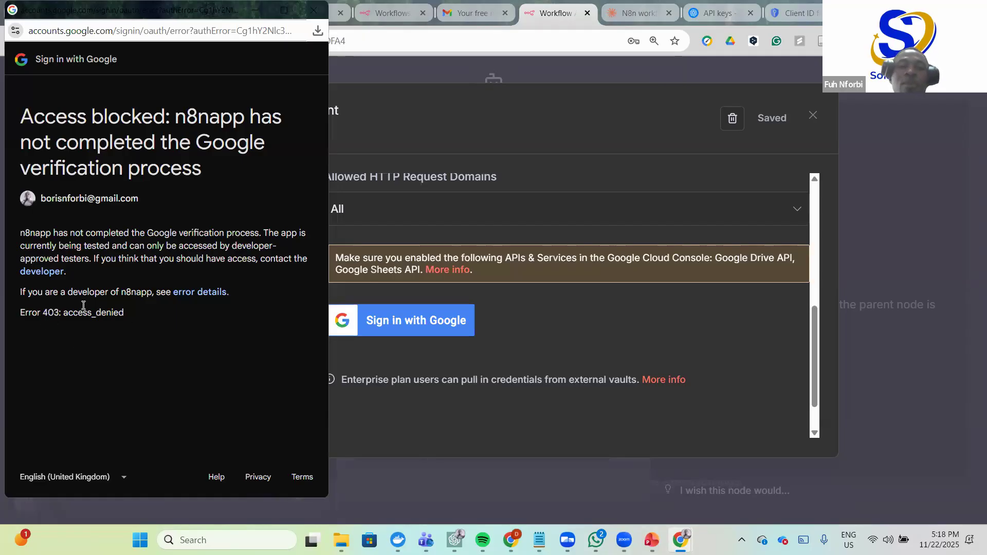
left_click(804, 12)
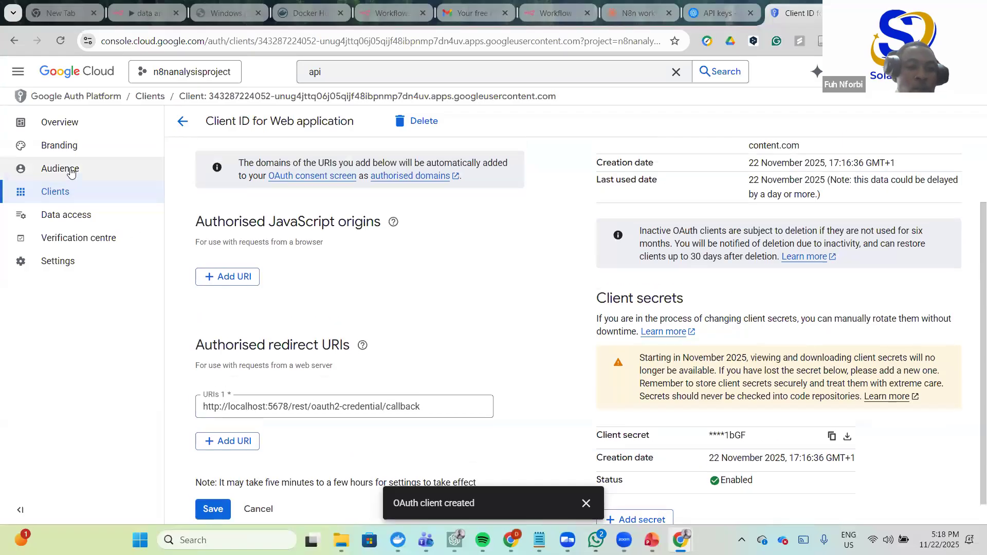
- Publish the OAuth app from Testing to In production under Audience
left_click(71, 168)
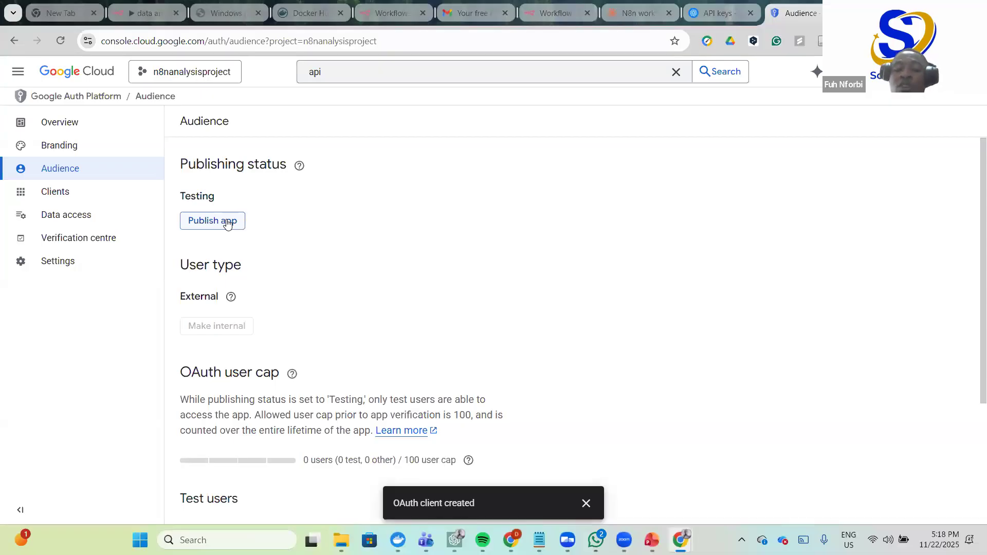
left_click(227, 222)
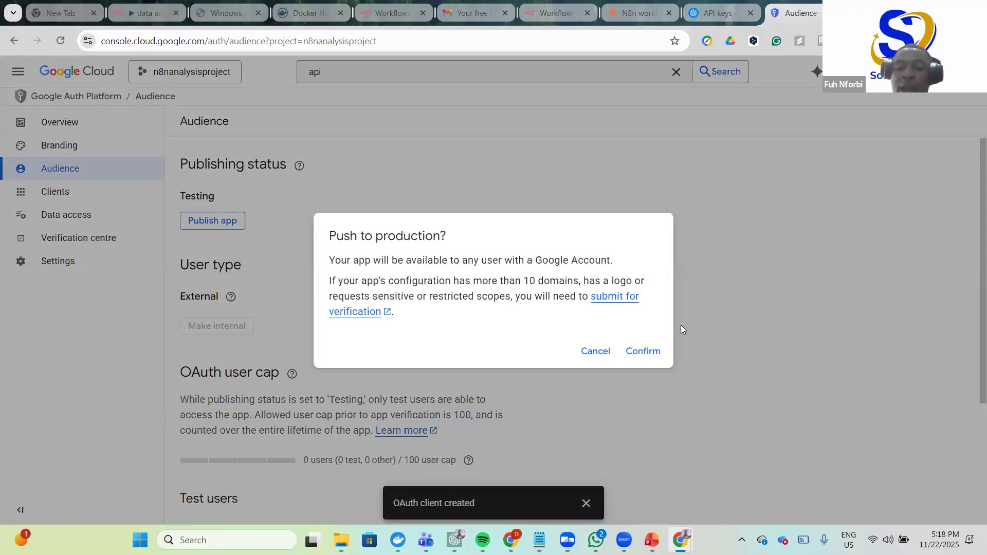
left_click(657, 353)
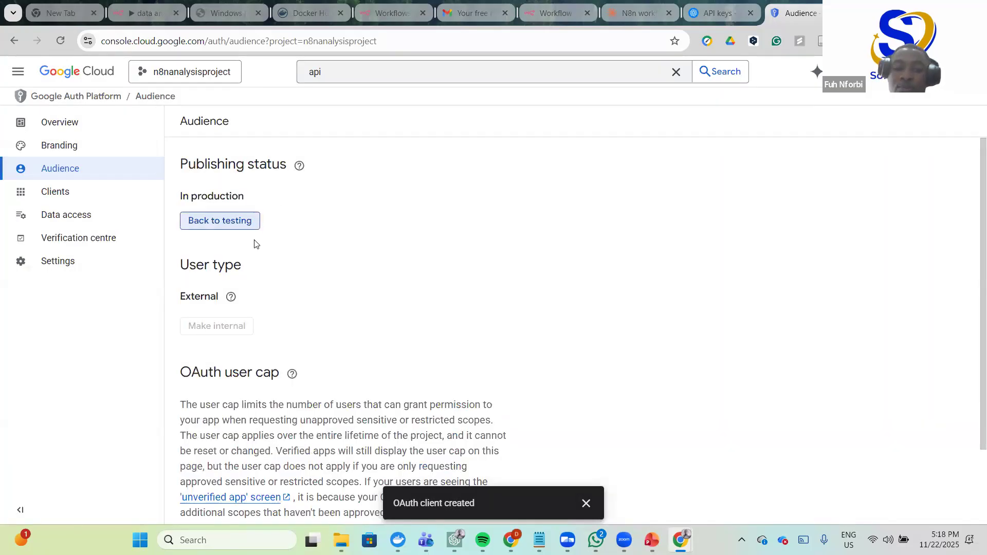
scroll(359, 303, "down", 1)
scroll(359, 302, "down", 1)
scroll(341, 285, "up", 2)
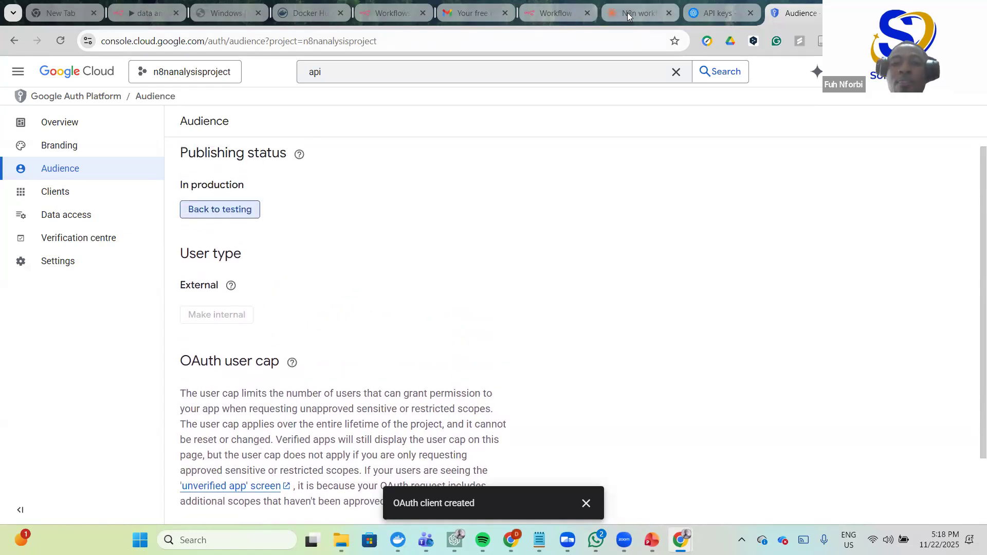
left_click(554, 17)
- Sign in with Google, proceed past the unverified n8napp warning, and grant all Drive and Sheets permissions
left_click(408, 323)
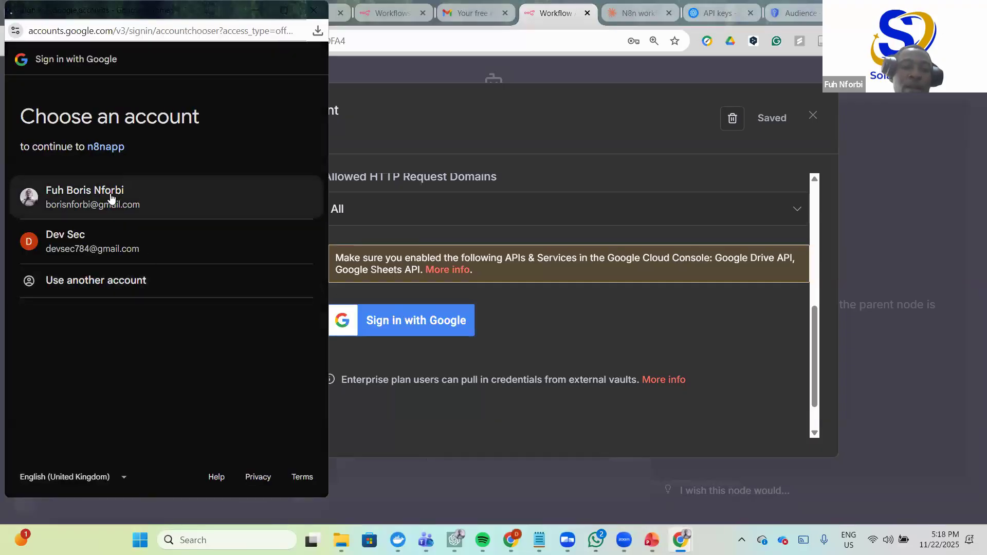
left_click(111, 195)
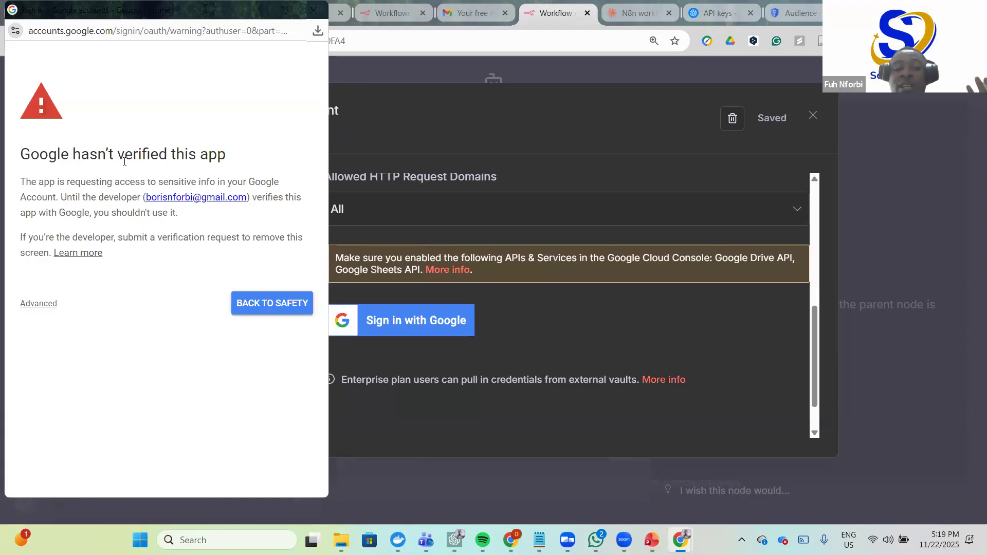
left_click(39, 304)
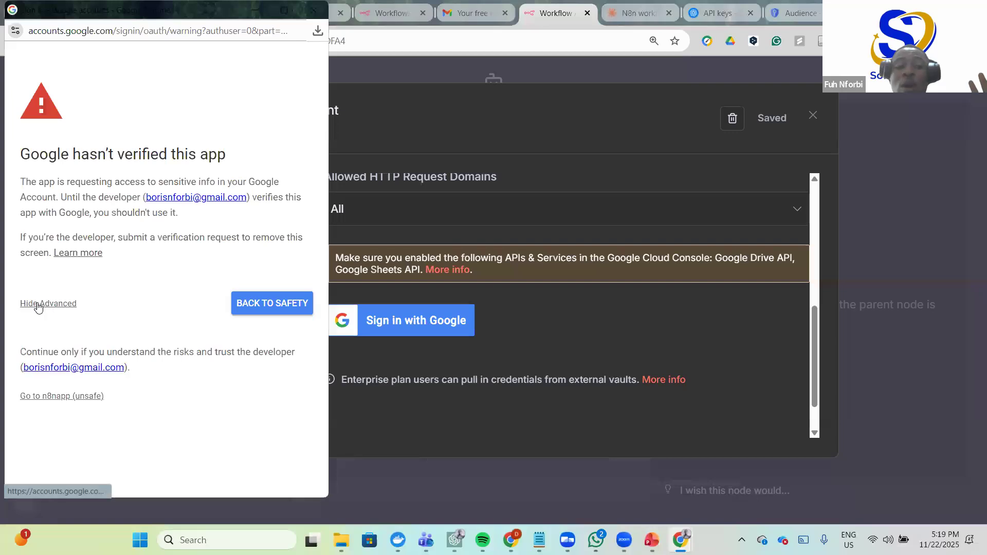
left_click(76, 397)
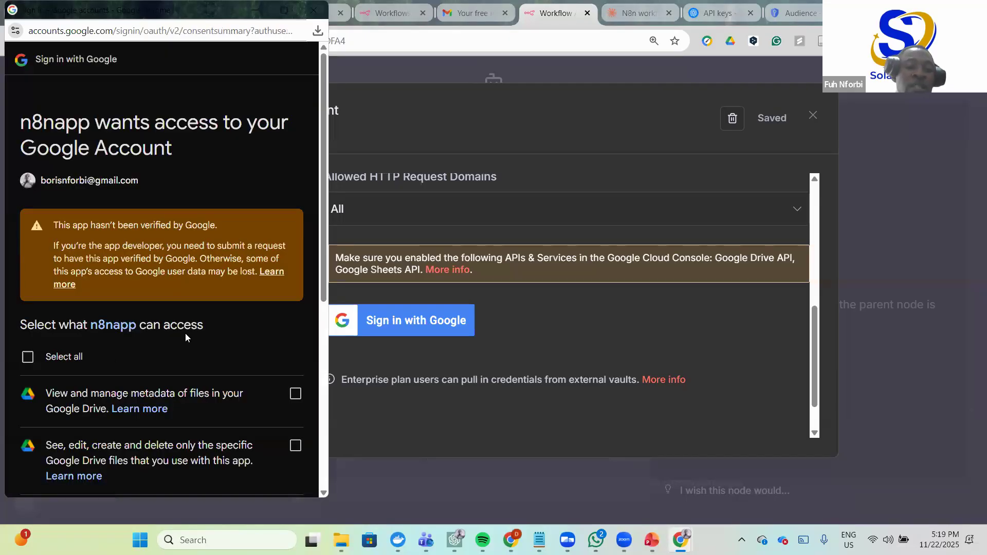
scroll(186, 338, "down", 4)
left_click(30, 143)
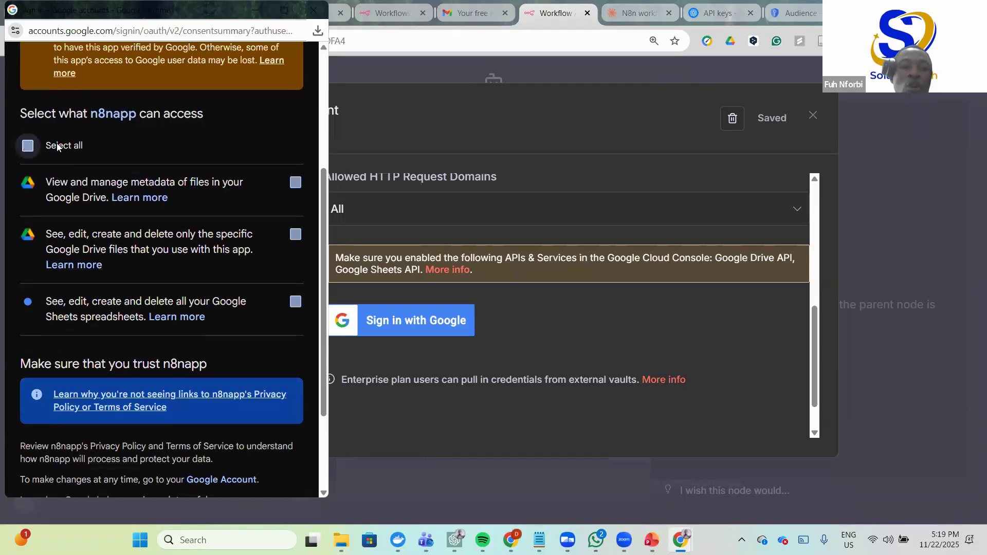
scroll(205, 212, "down", 3)
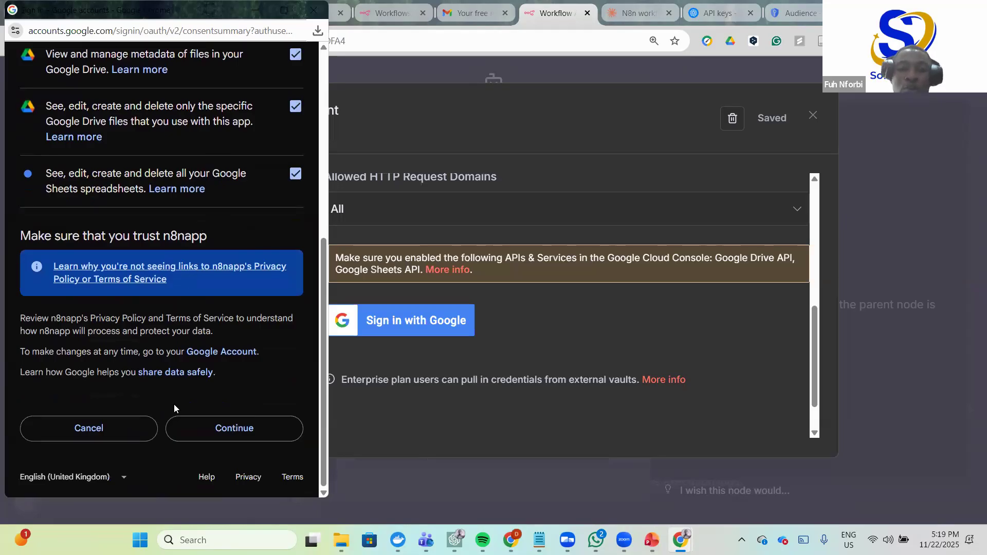
left_click(178, 421)
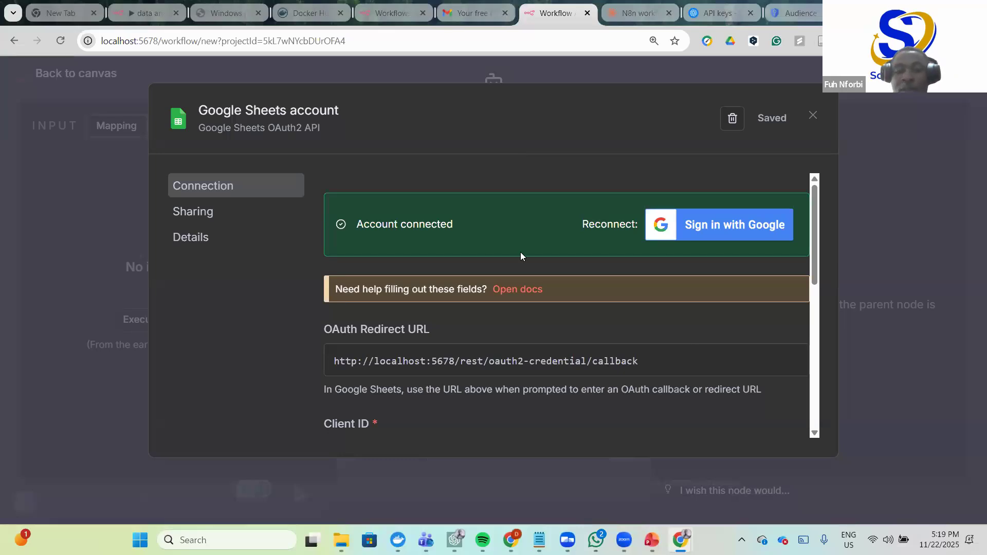
scroll(570, 331, "down", 10)
scroll(571, 331, "up", 10)
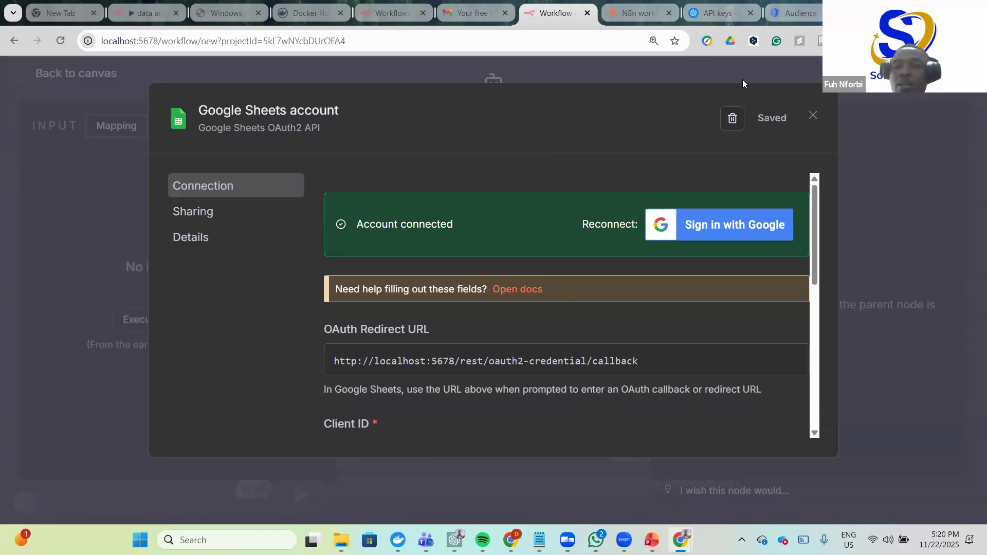
- Confirm the Get row(s) in sheet node uses the Google Sheets account credential, then open a new tab
left_click(813, 116)
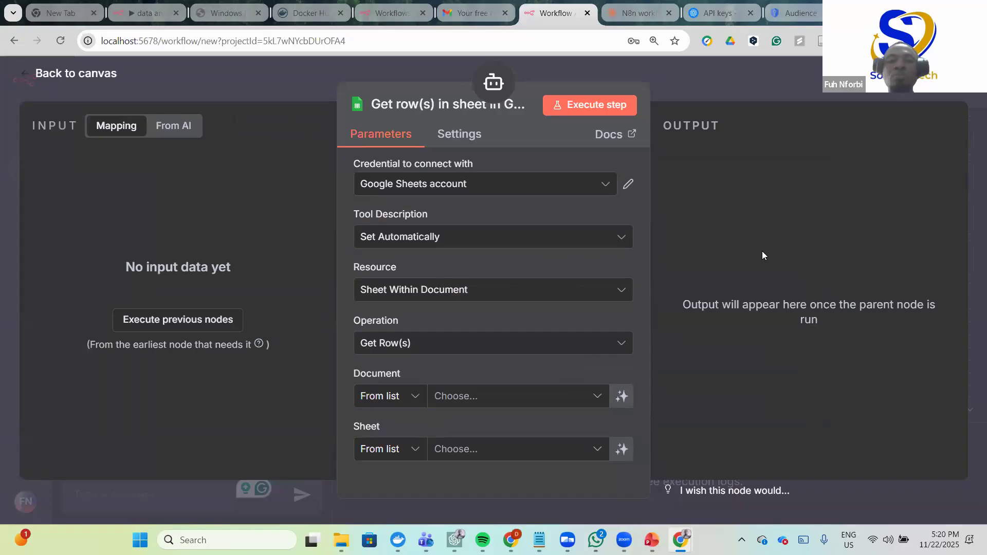
left_click(605, 184)
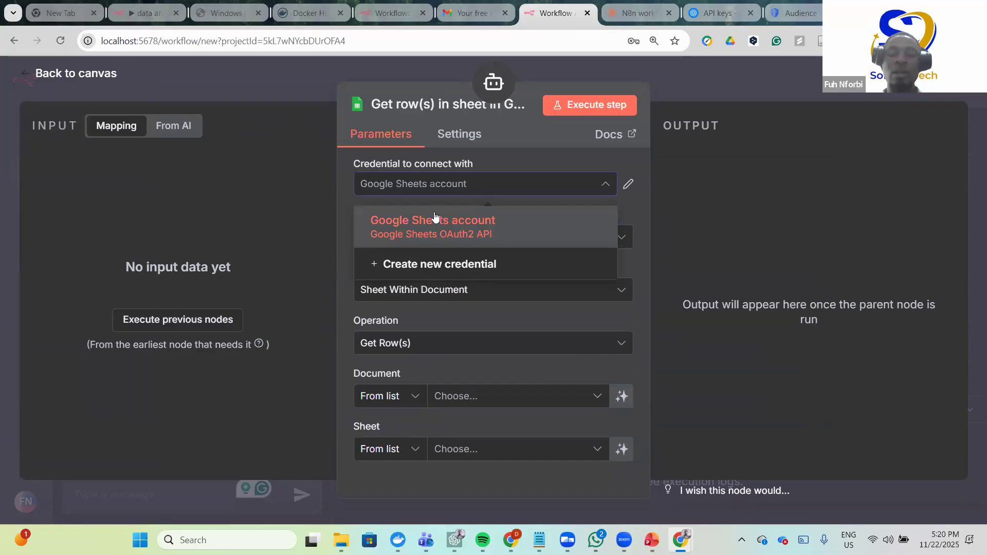
left_click(818, 76)
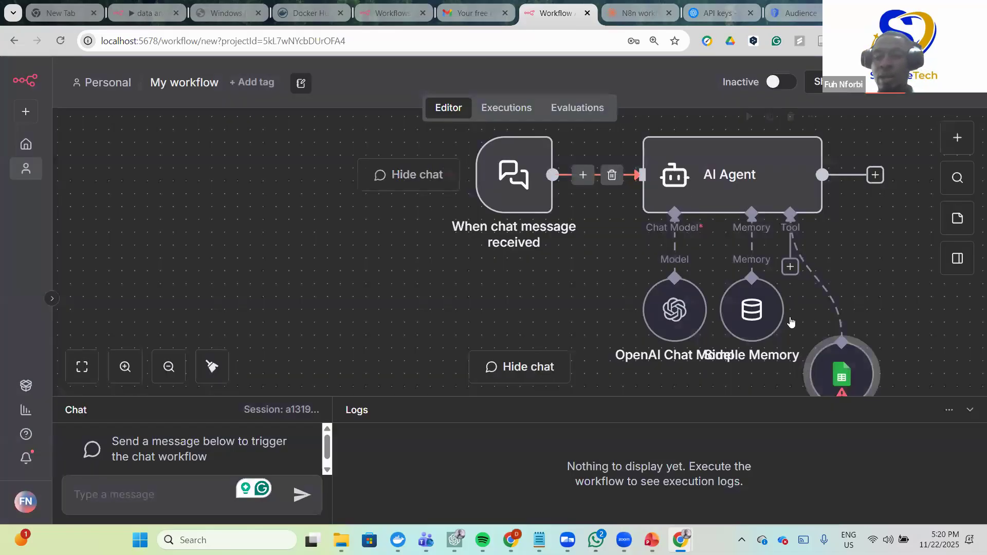
scroll(846, 287, "down", 1)
left_click_drag(846, 287, 846, 300)
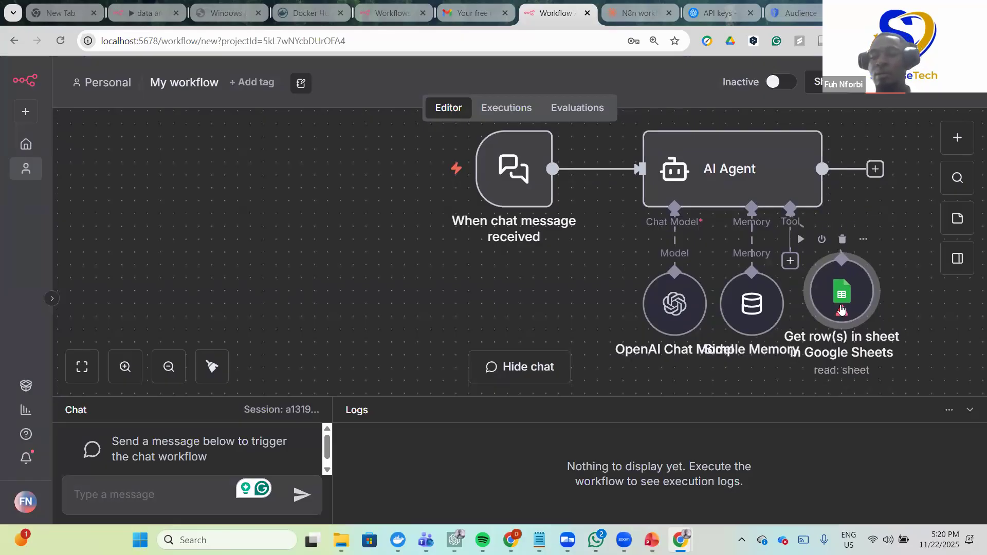
double_click(845, 295)
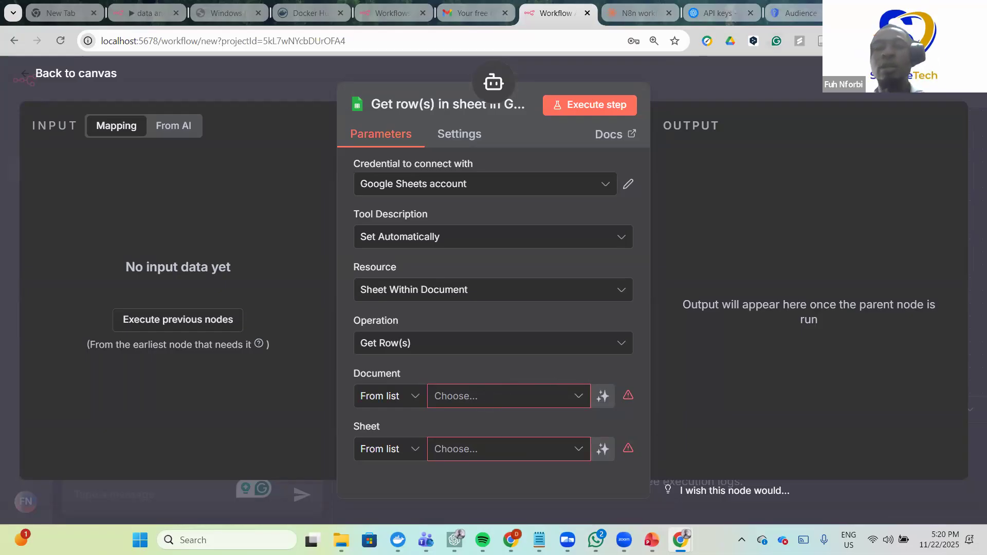
key("ctrl+t")
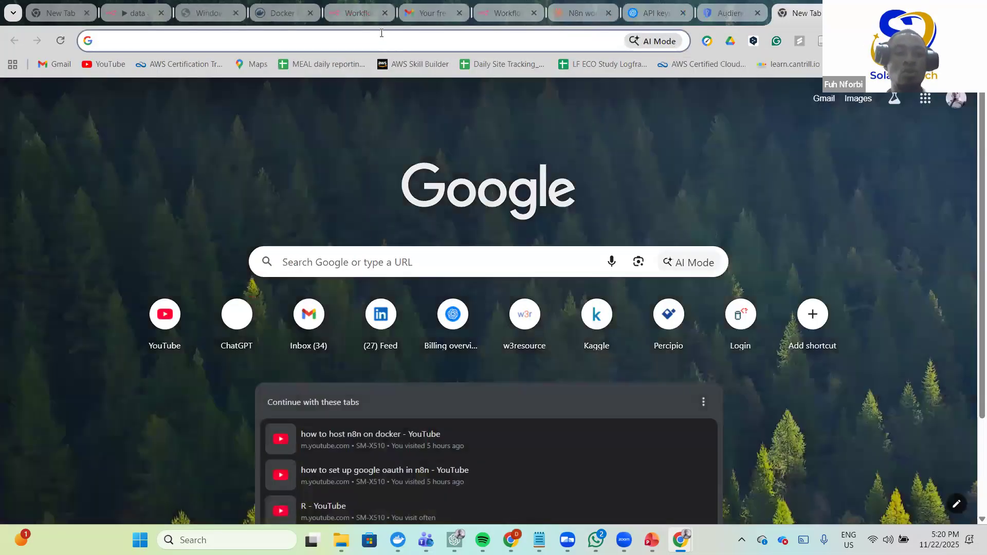
- Go to kaggle.com by entering 'kaggl' in the address bar
left_click(380, 35)
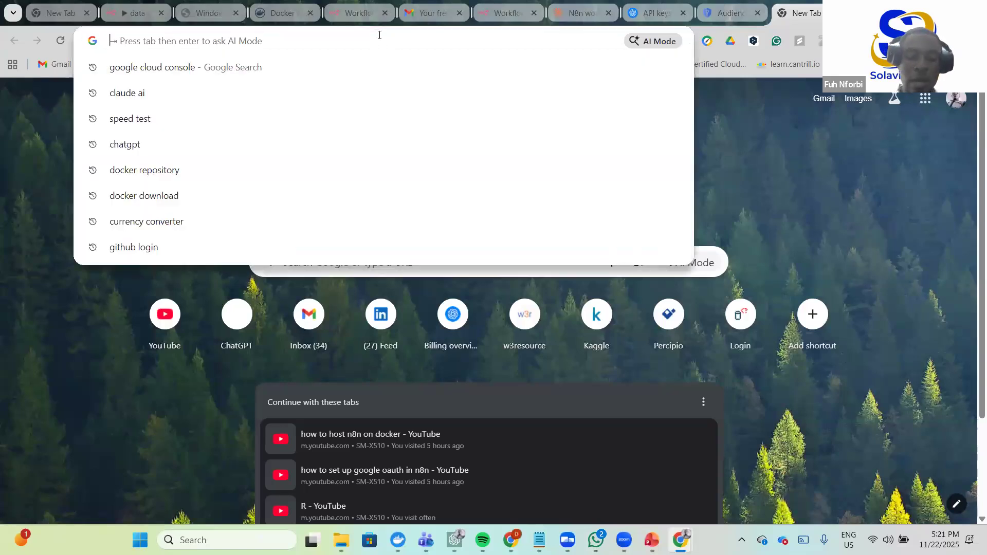
type("kaggl")
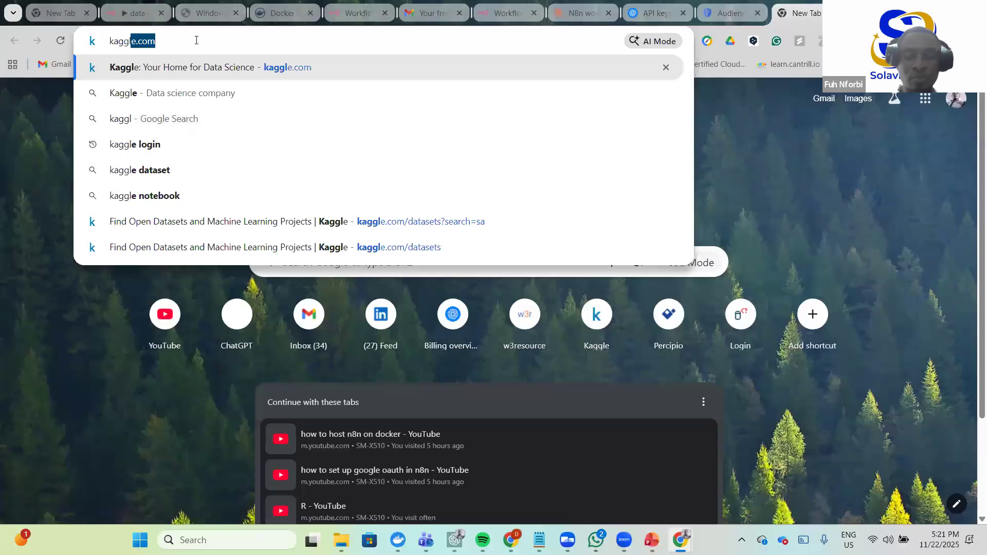
key("Return")
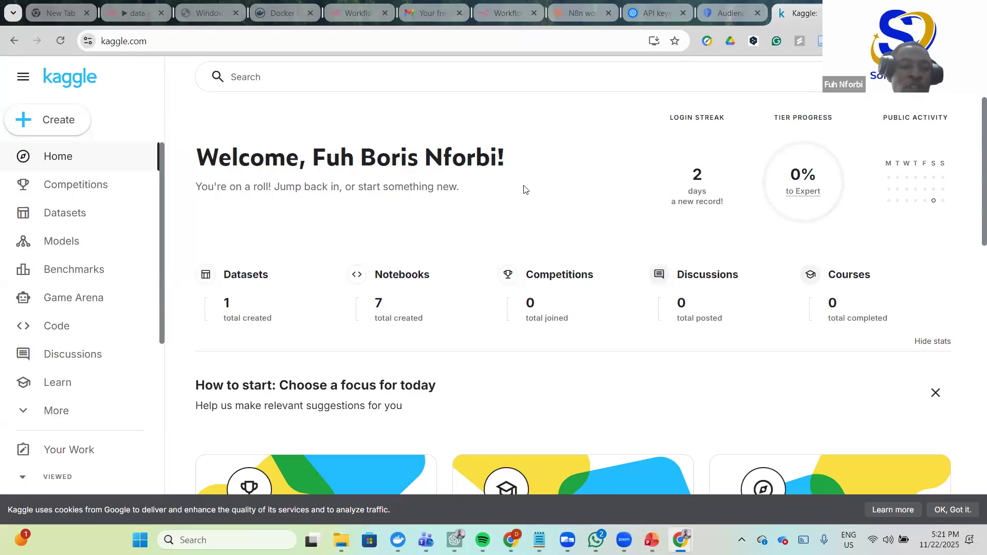
- Search Kaggle datasets for 'sales' and open the Car sales dataset
left_click(51, 218)
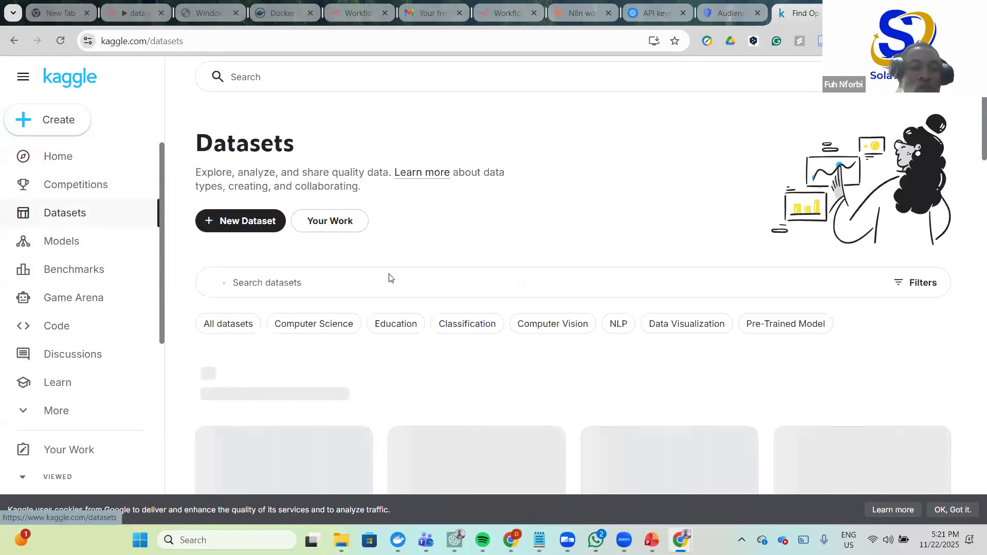
scroll(355, 252, "down", 2)
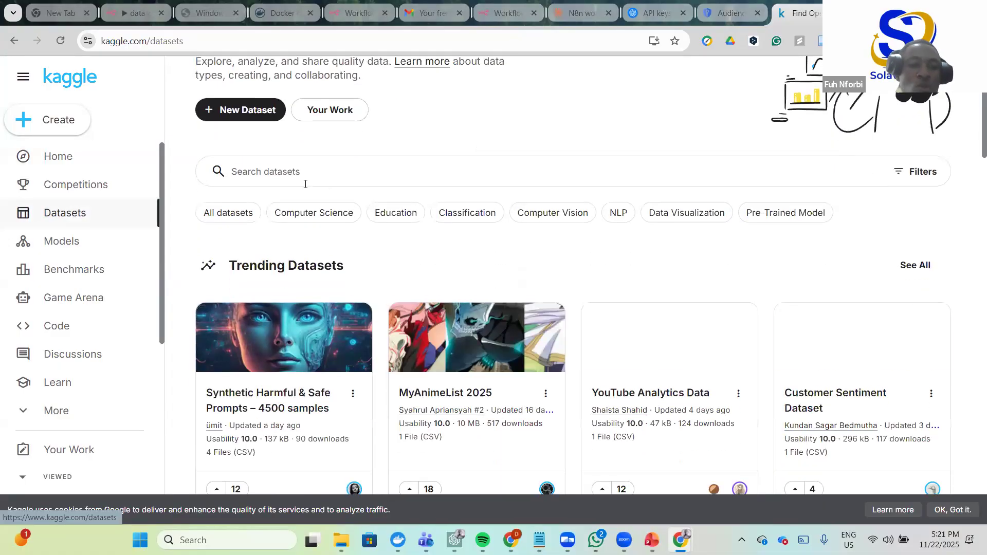
left_click(303, 172)
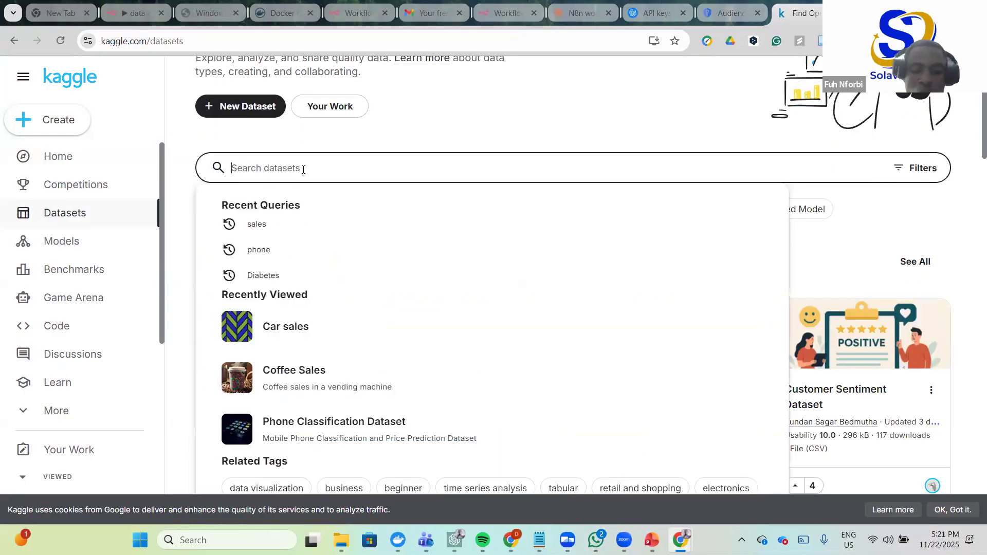
type("sales")
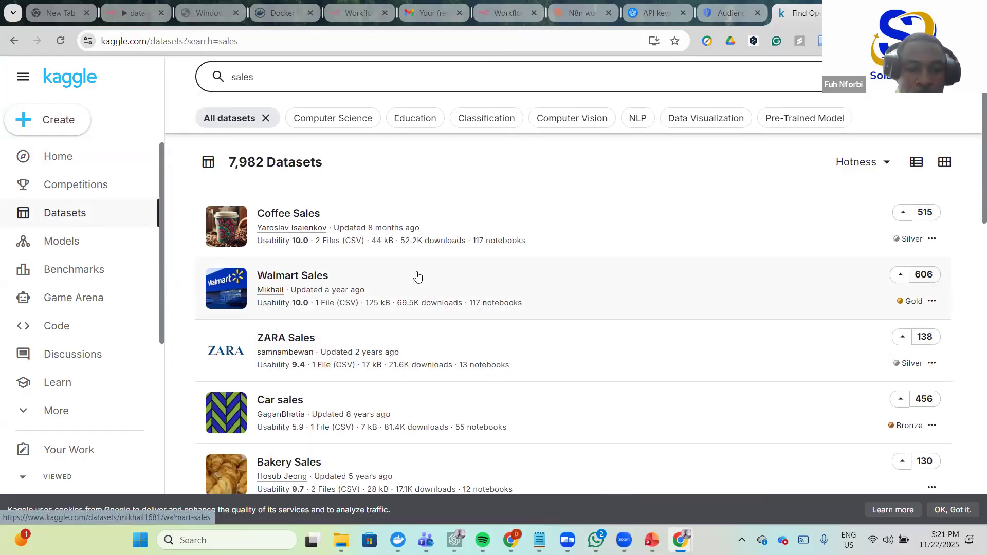
scroll(418, 278, "down", 1)
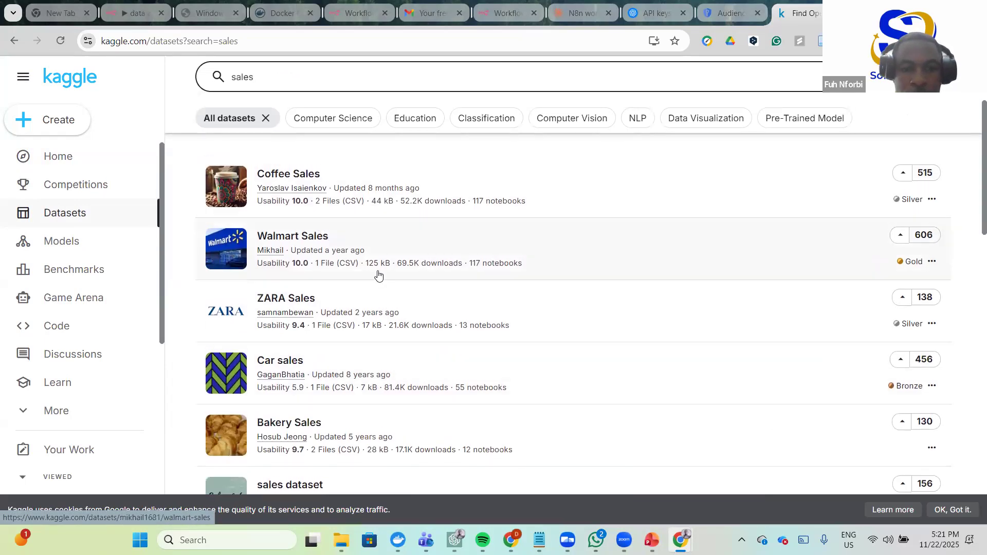
scroll(391, 278, "down", 1)
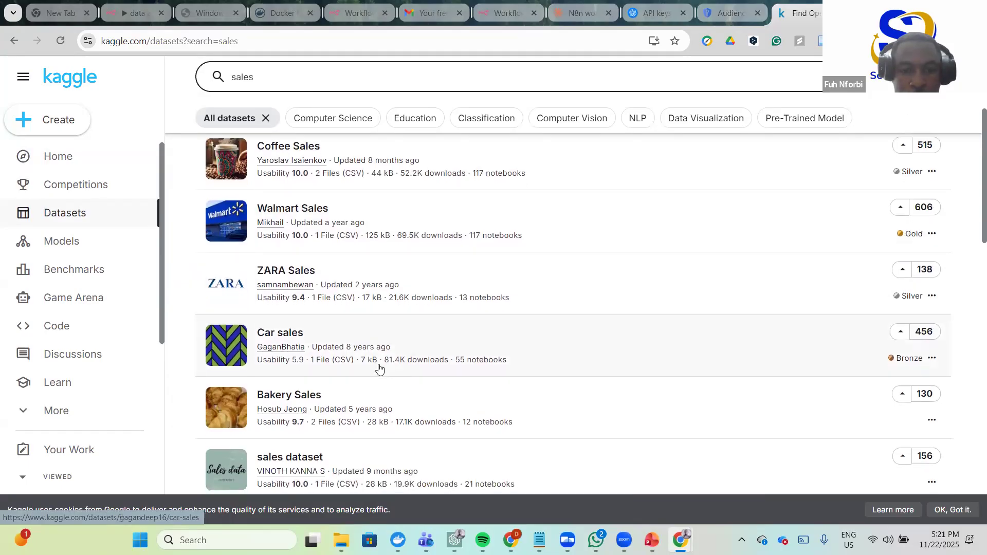
left_click(275, 336)
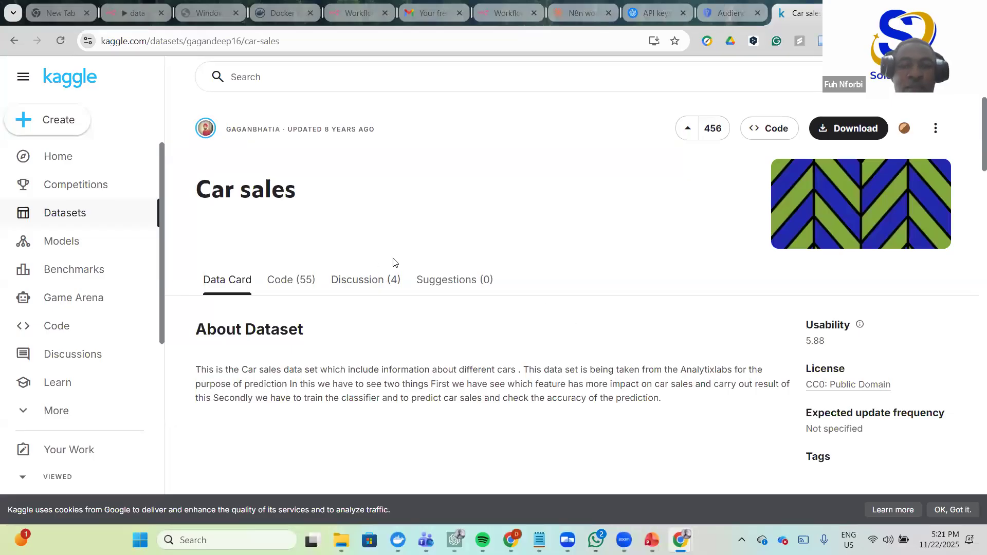
- Review the Car_sales.csv columns in the preview table and download the file
scroll(571, 290, "down", 5)
scroll(588, 326, "up", 1)
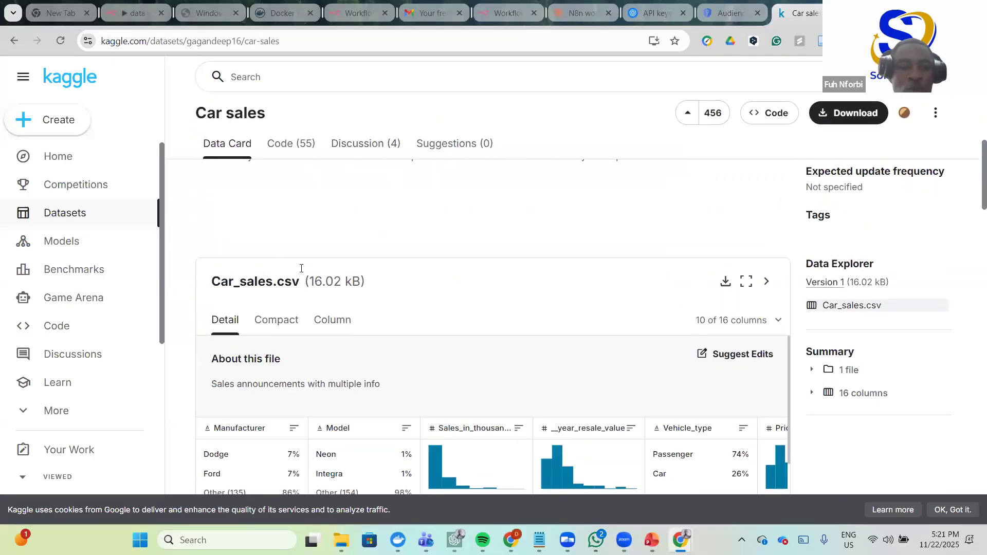
scroll(379, 331, "up", 5)
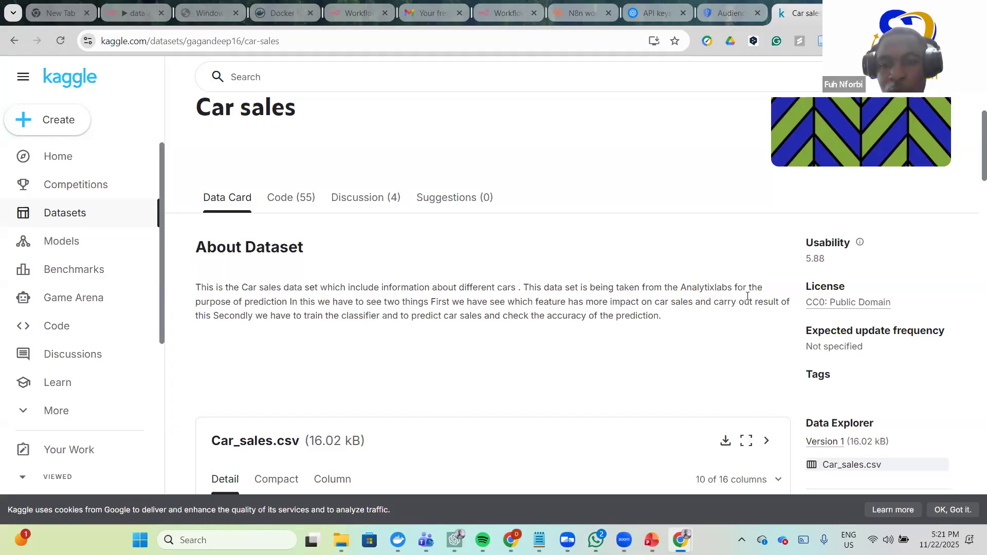
scroll(303, 304, "down", 1)
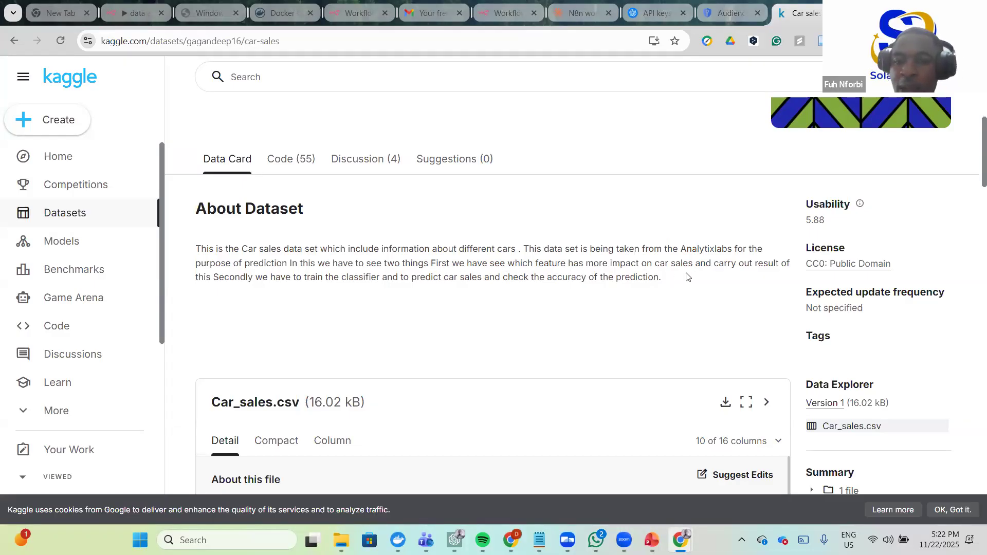
scroll(249, 295, "down", 1)
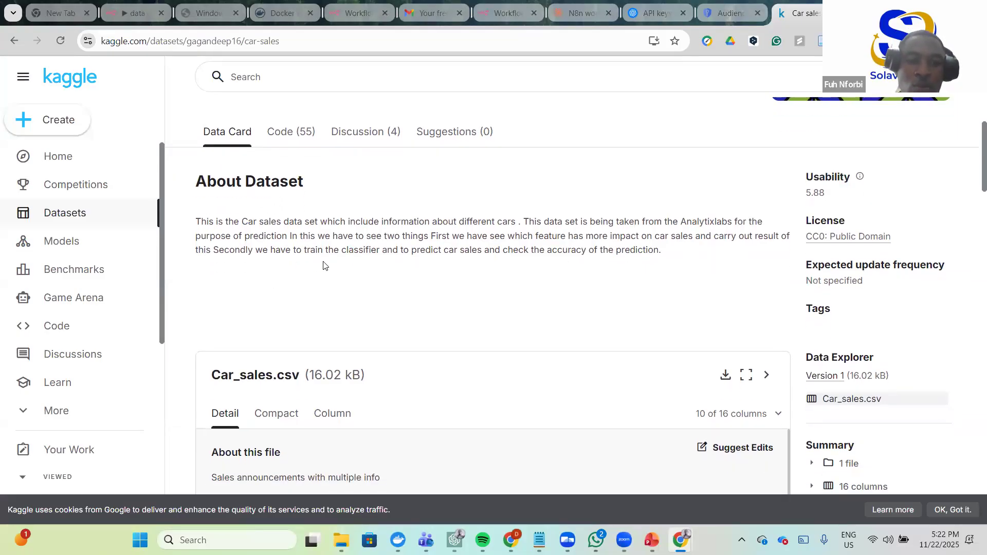
scroll(431, 268, "down", 5)
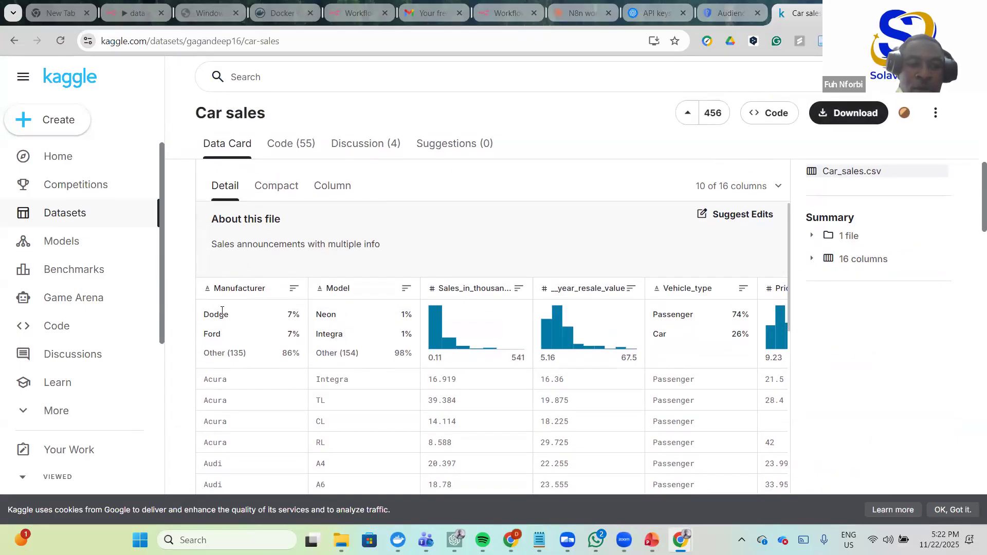
scroll(379, 313, "right", 2)
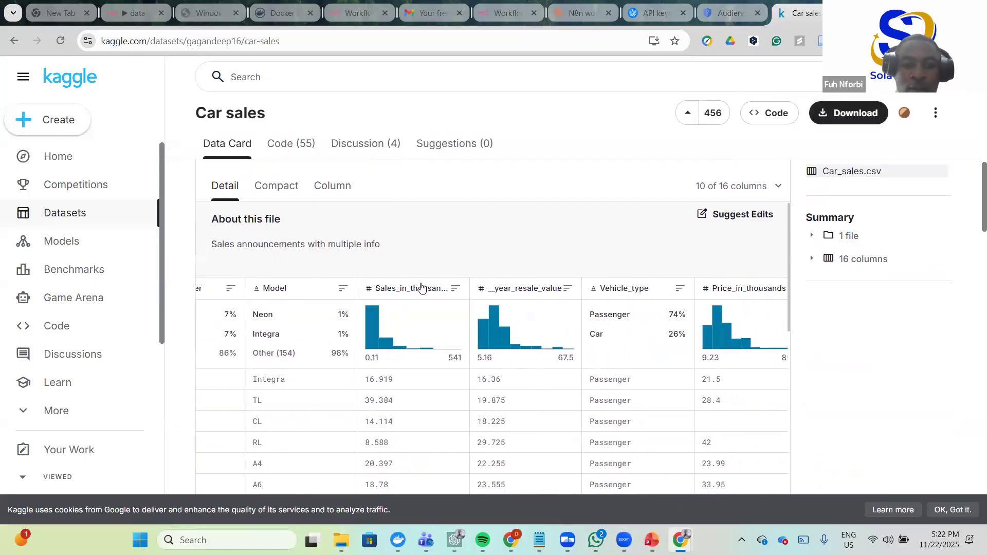
scroll(489, 301, "right", 1)
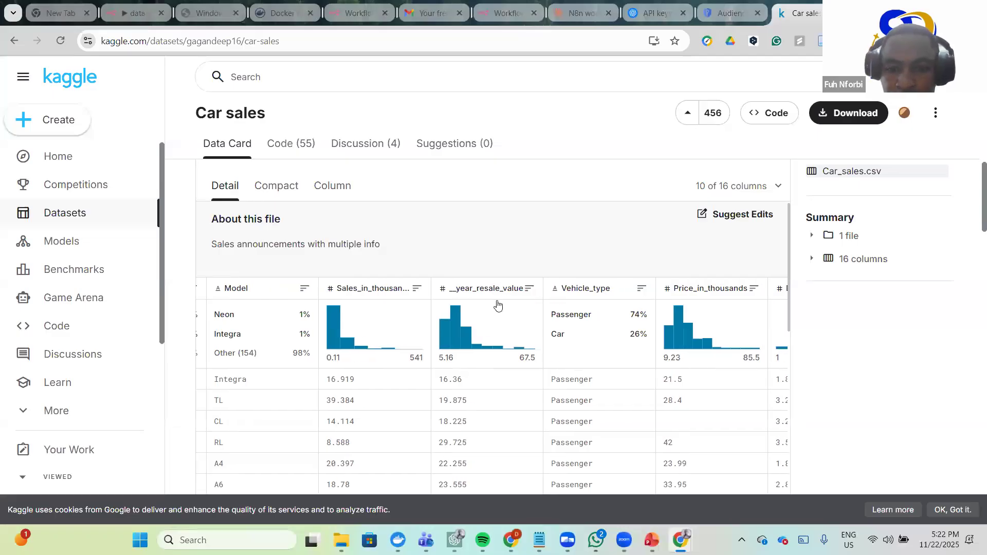
scroll(498, 306, "right", 1)
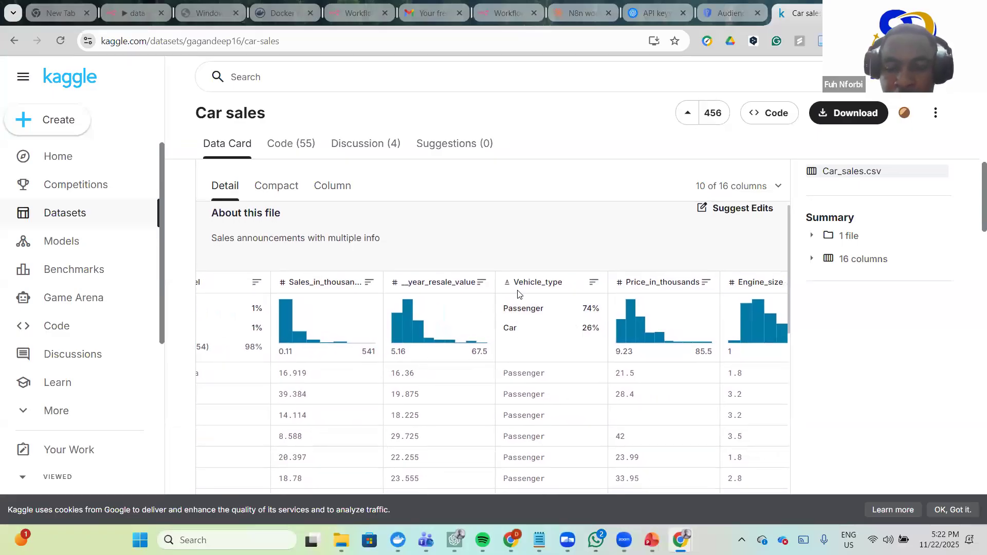
scroll(570, 301, "right", 2)
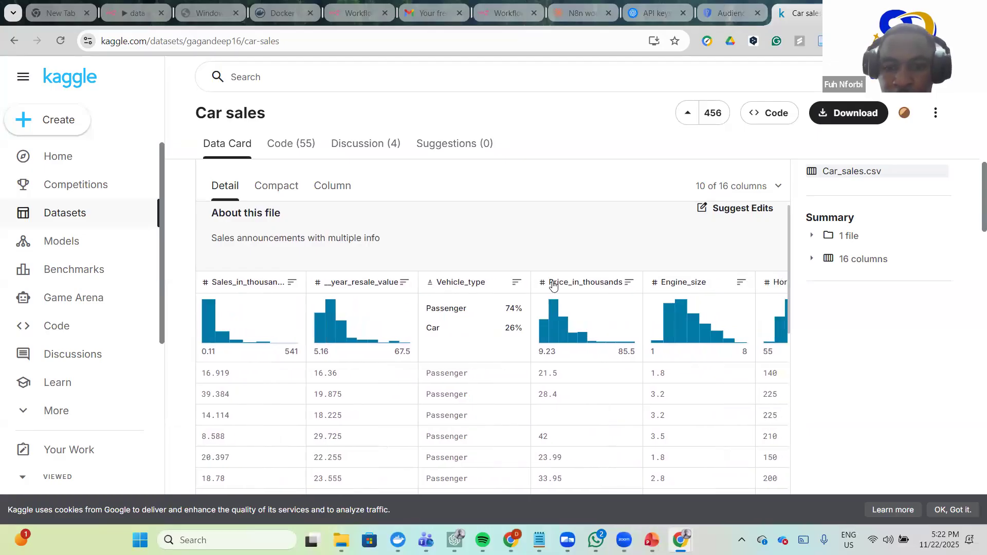
scroll(597, 285, "right", 2)
scroll(655, 295, "right", 1)
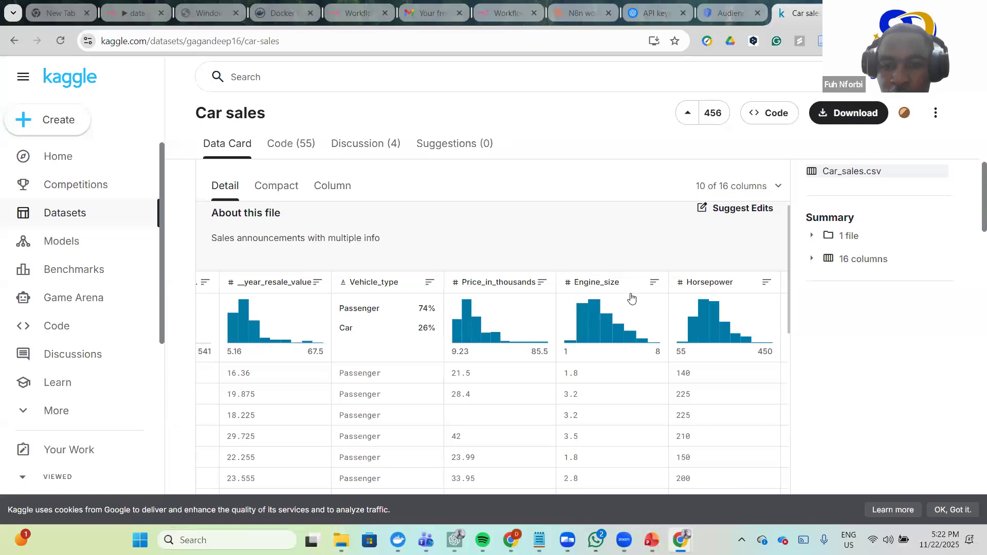
scroll(689, 286, "right", 1)
scroll(655, 303, "right", 3)
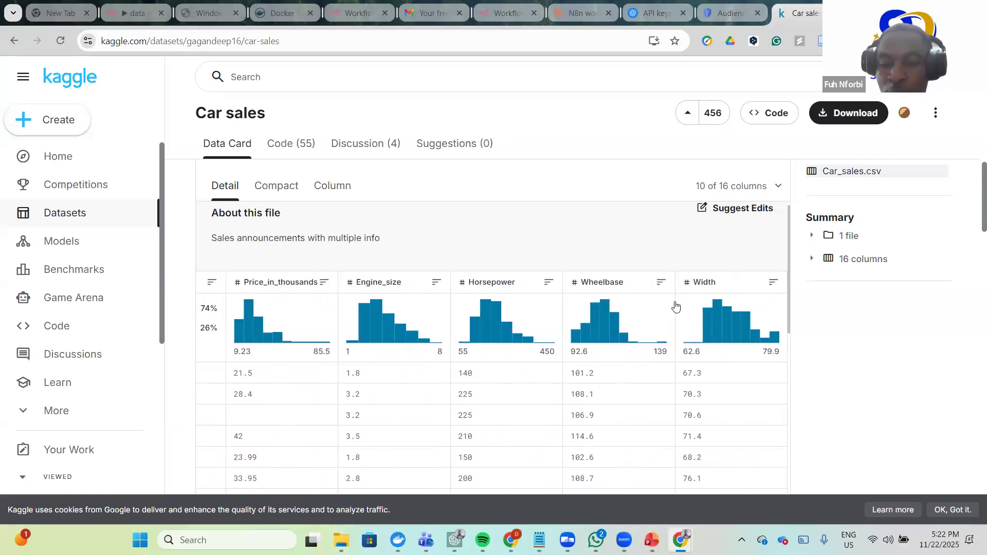
scroll(673, 304, "left", 10)
scroll(517, 341, "left", 1)
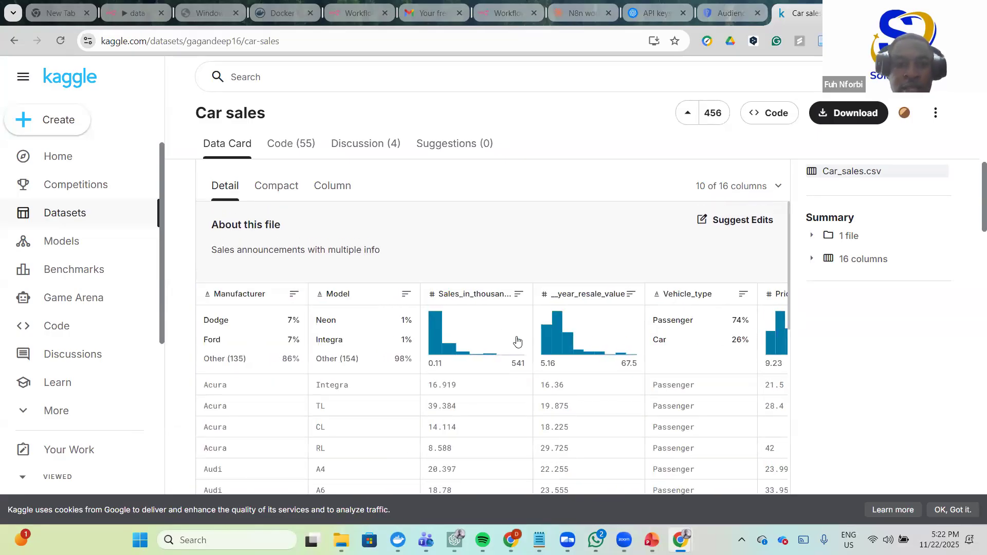
scroll(426, 393, "down", 4)
scroll(538, 247, "up", 3)
scroll(538, 247, "up", 6)
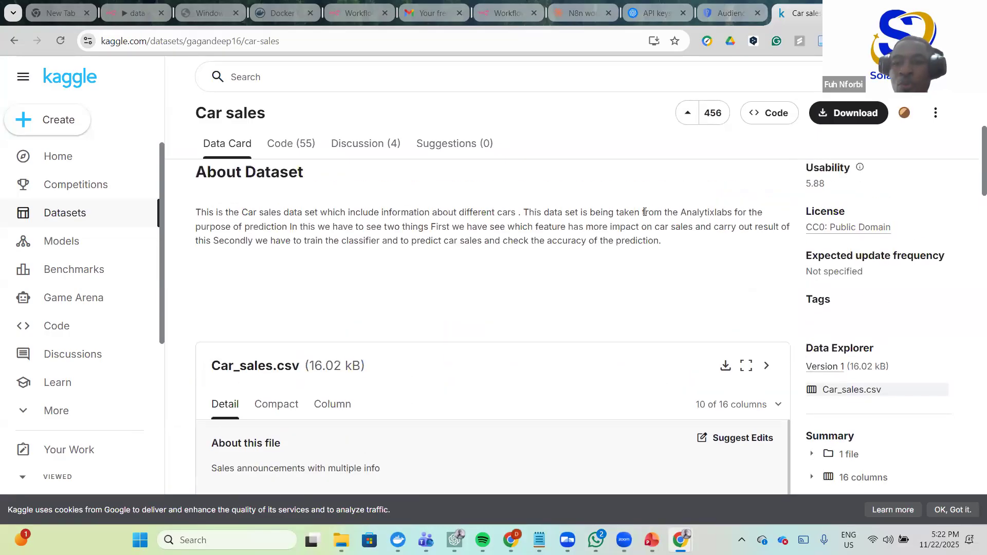
scroll(745, 329, "down", 3)
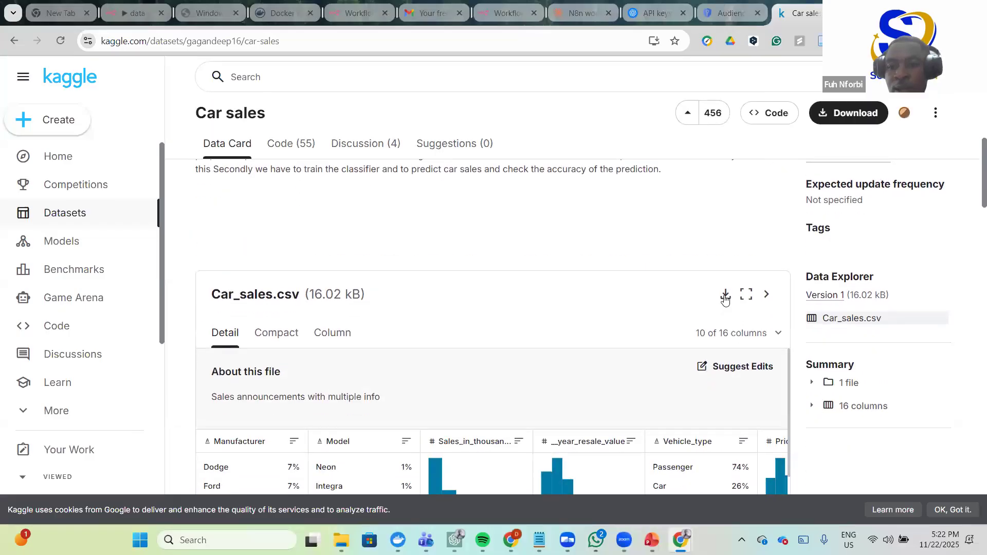
left_click(725, 296)
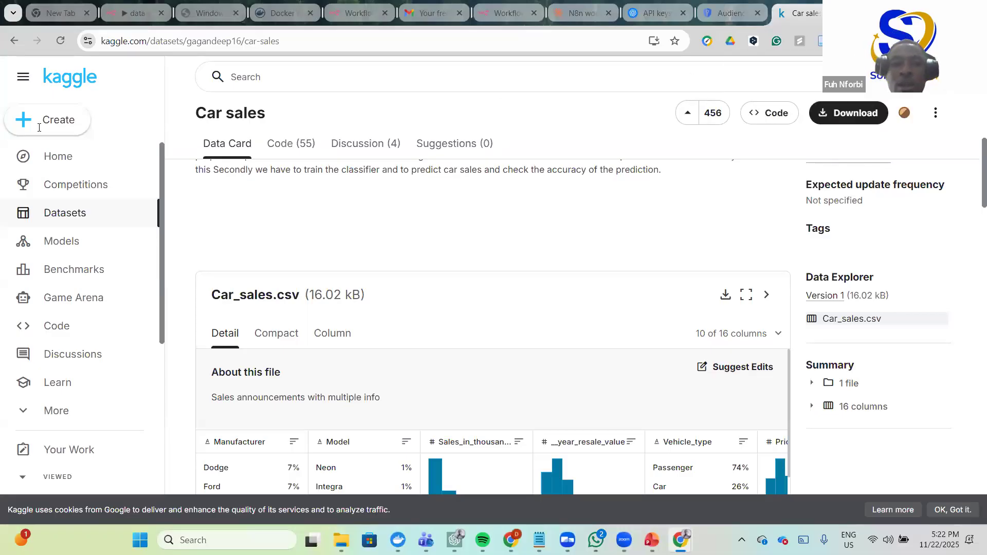
- Close the Google error window, verify Car_sales.csv in Downloads, and return to Kaggle
key("super+d")
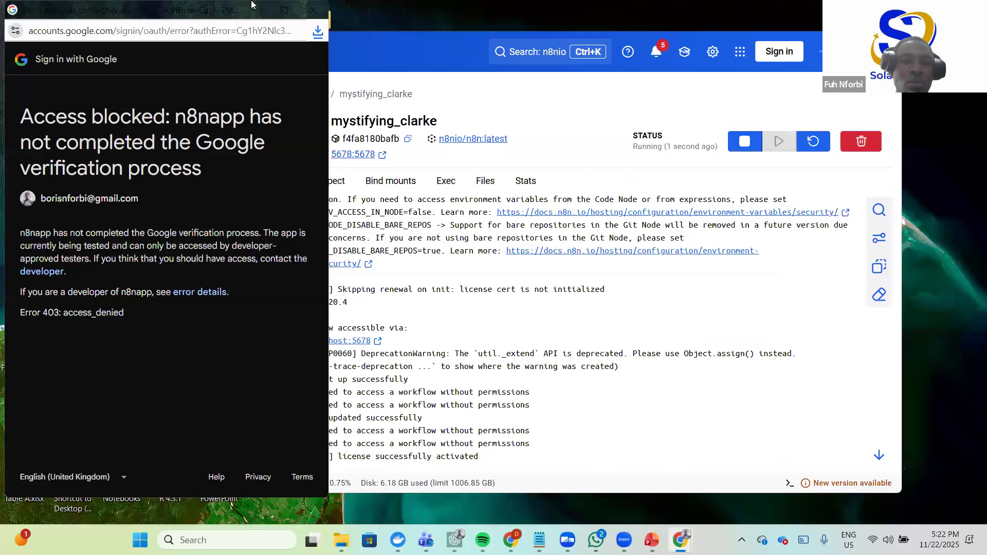
left_click(313, 9)
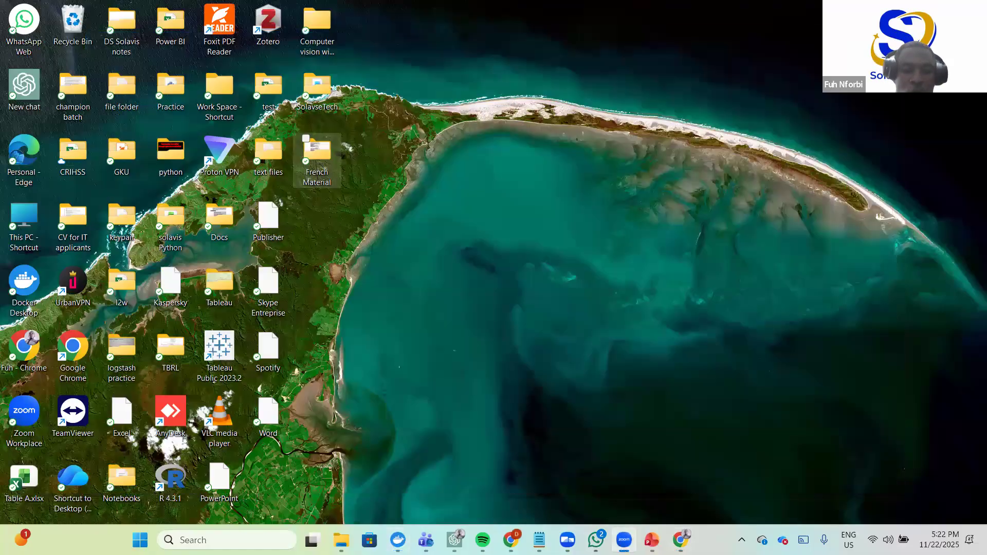
left_click(398, 540)
left_click(340, 539)
left_click(175, 147)
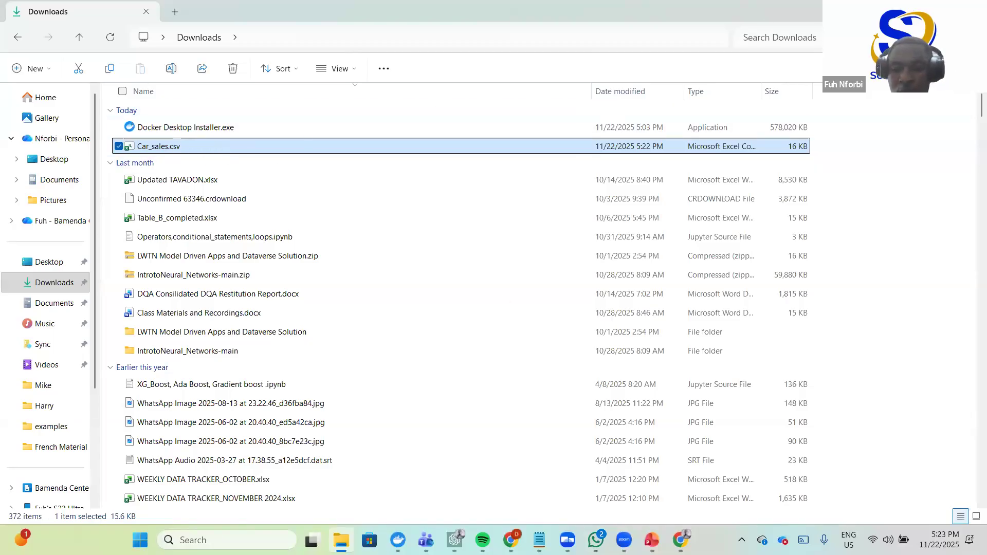
left_click(341, 540)
left_click(682, 540)
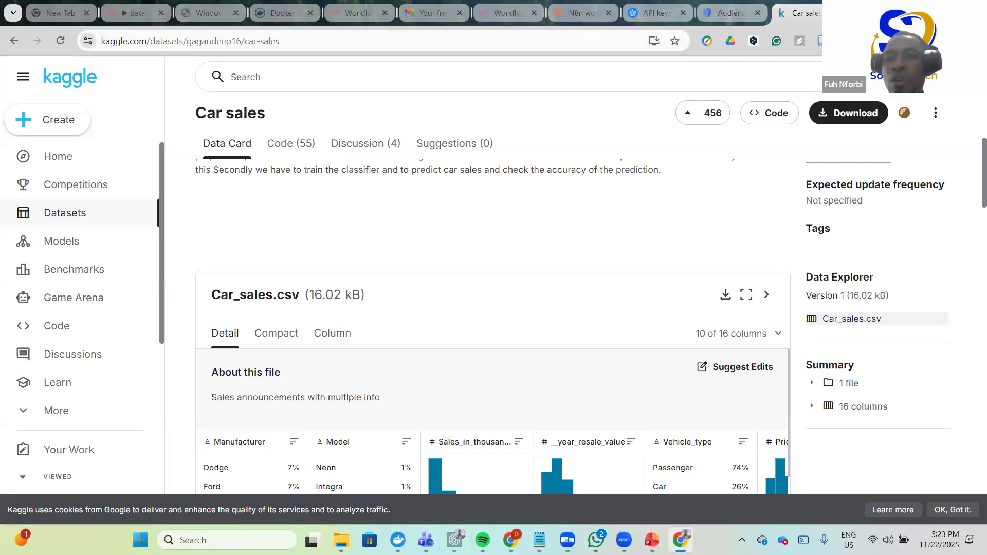
- Open Google Drive in a new browser tab from the Google apps grid
key("ctrl+t")
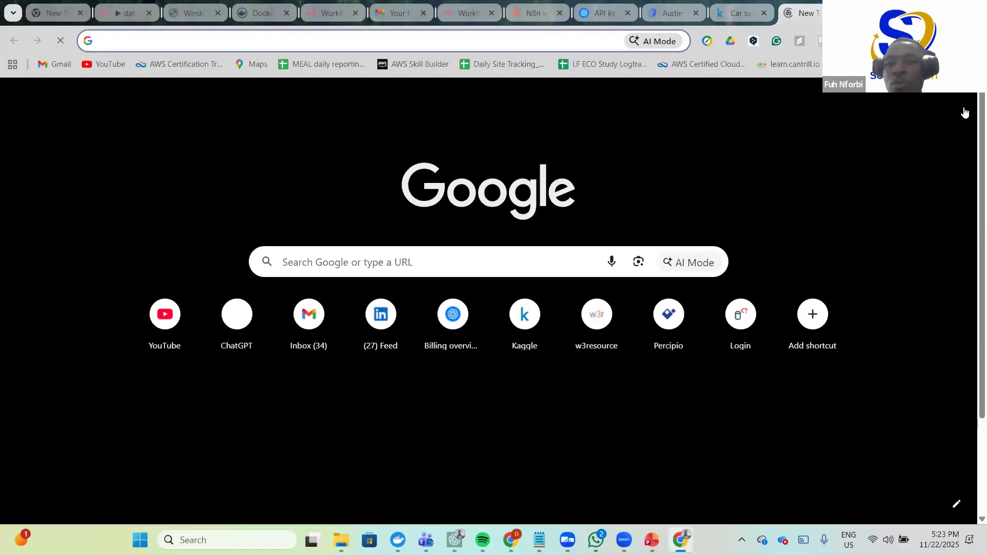
left_click(925, 99)
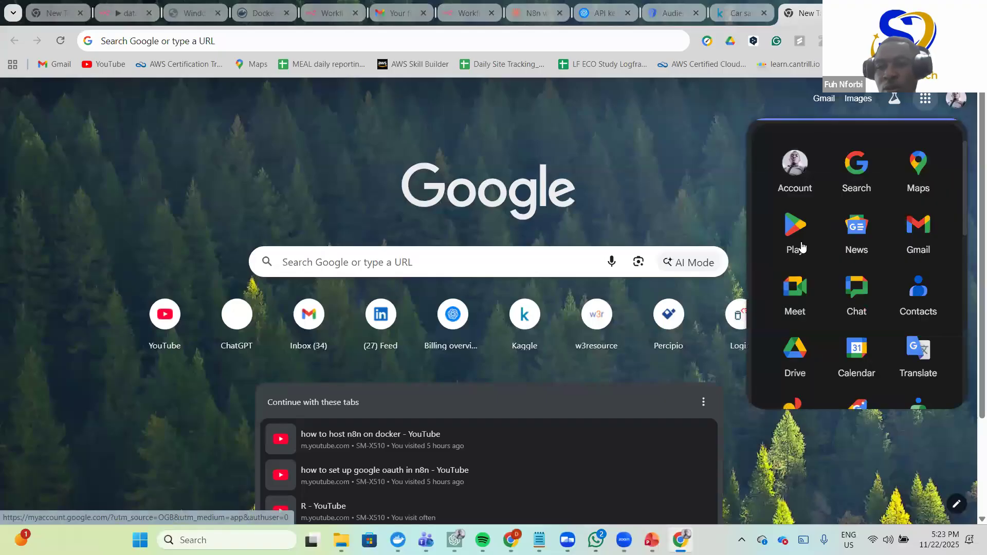
left_click(795, 348)
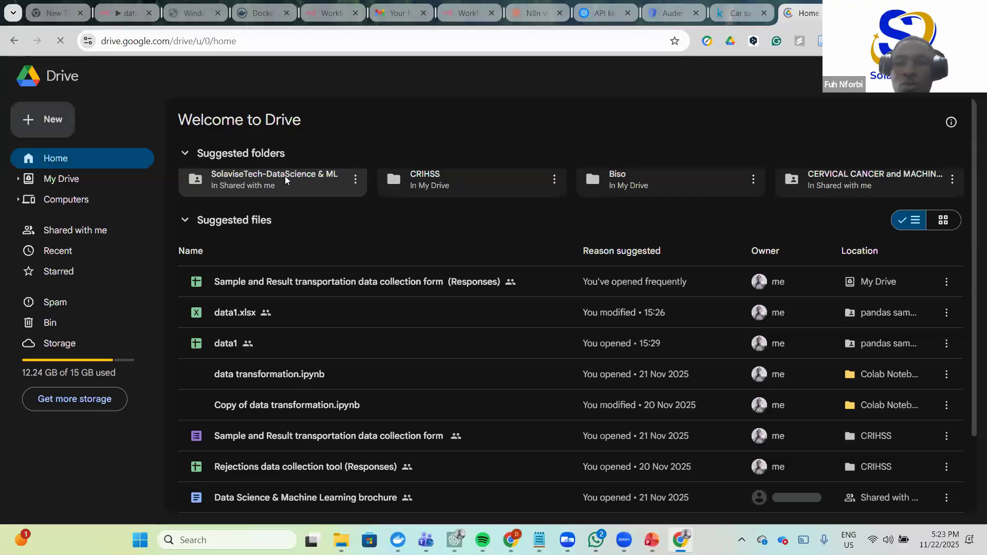
- Open the SolaviseTech-DataScience & ML folder and show the New menu for adding items
left_click(285, 178)
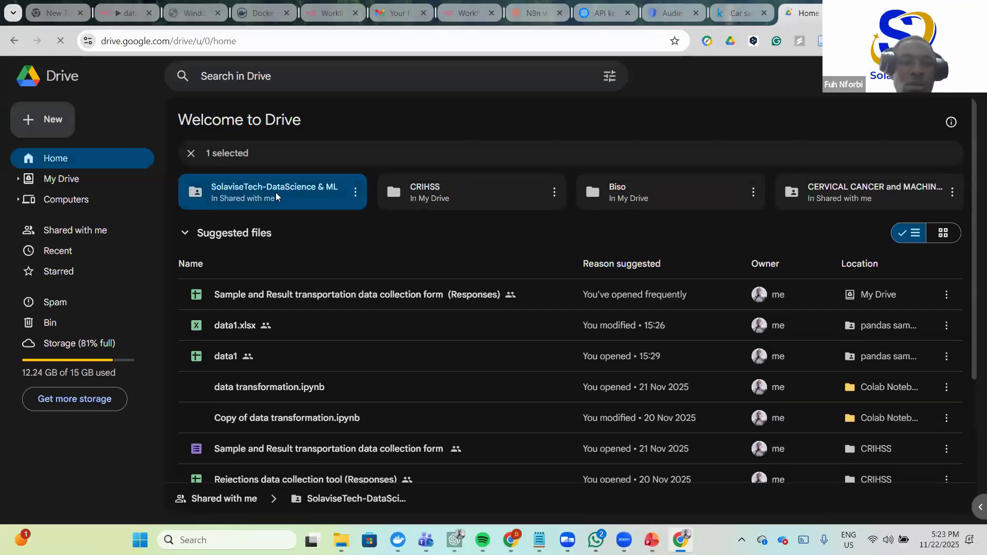
double_click(276, 192)
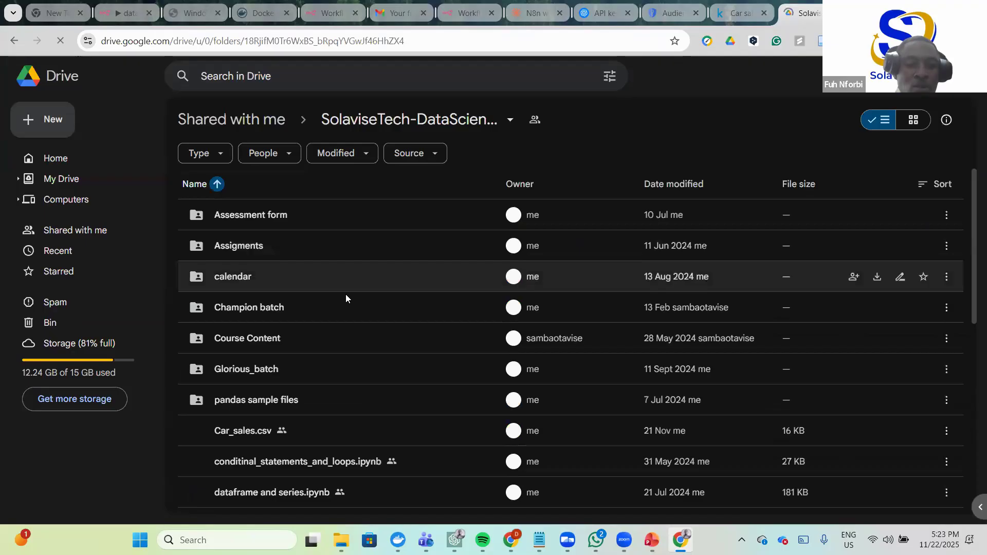
scroll(346, 297, "down", 5)
scroll(346, 299, "down", 2)
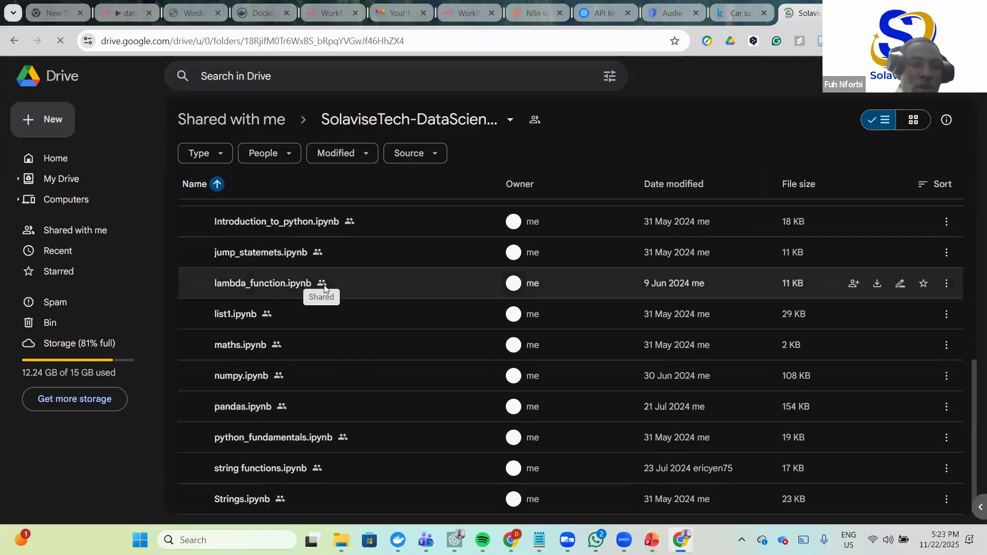
scroll(320, 293, "up", 2)
scroll(329, 298, "down", 2)
left_click(47, 114)
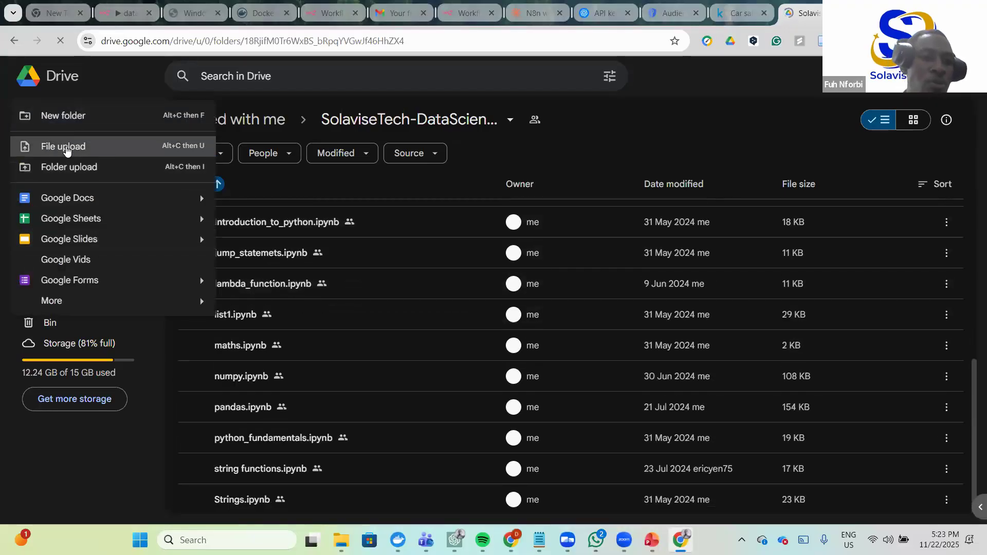
- Upload Car_sales.csv from Downloads into the folder, replacing the existing copy
left_click(70, 147)
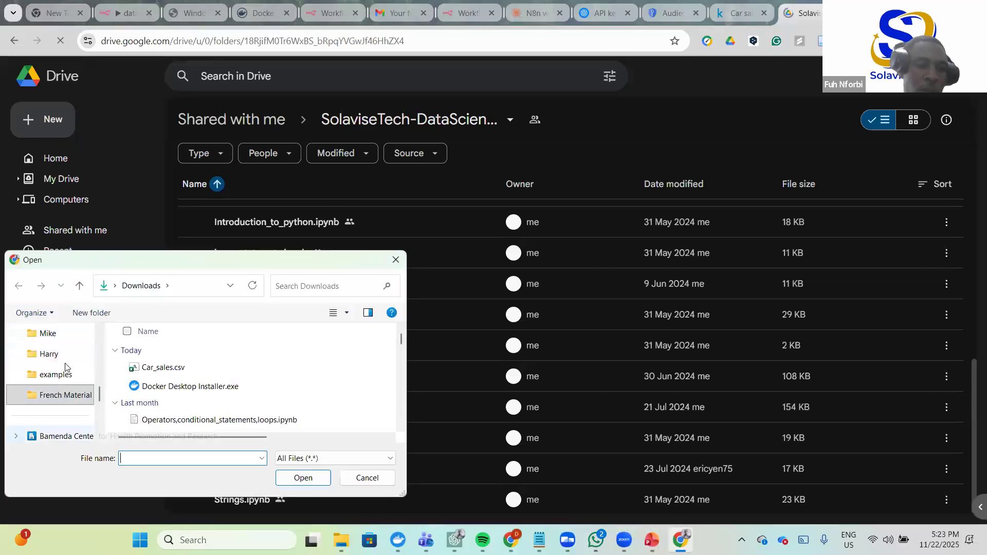
scroll(52, 381, "up", 5)
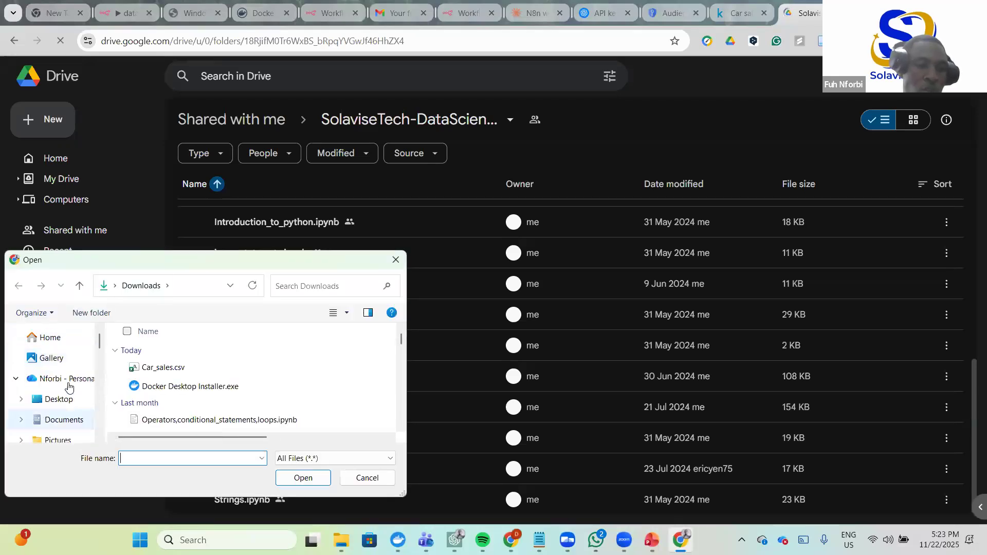
scroll(50, 404, "down", 3)
left_click(50, 399)
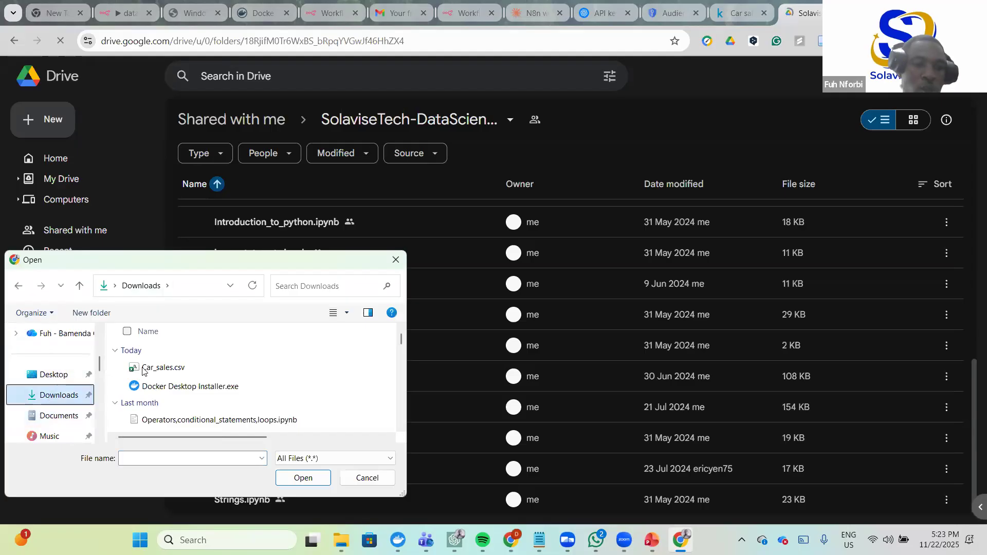
left_click(154, 368)
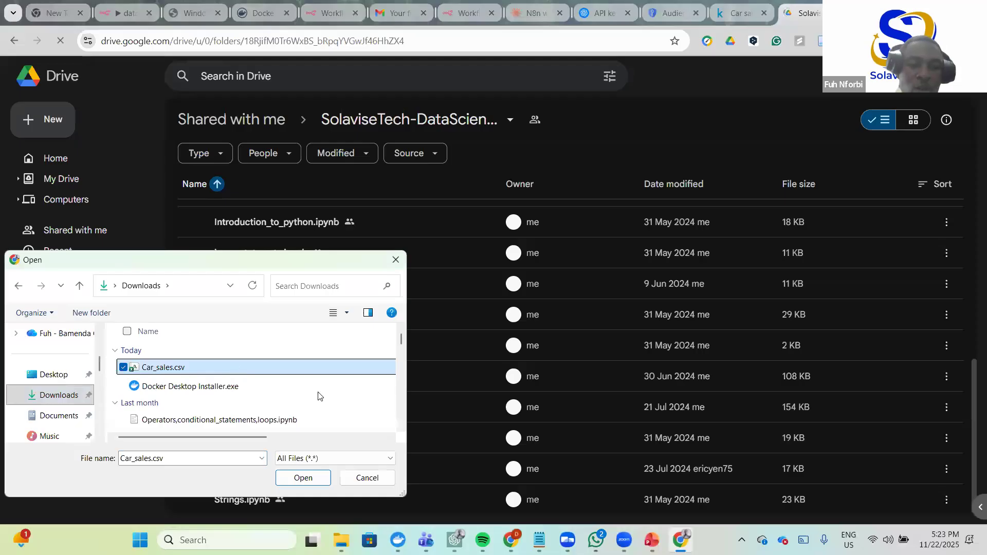
left_click(307, 478)
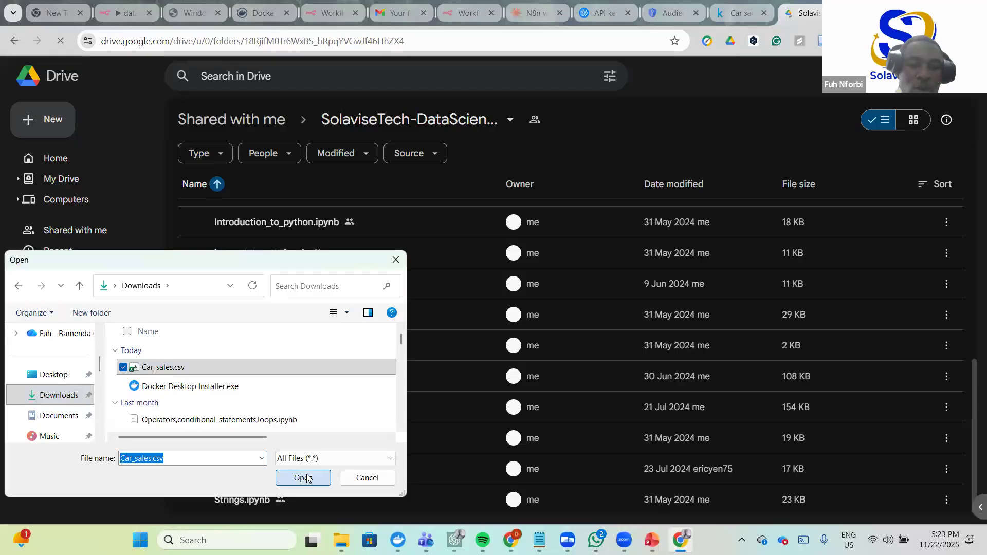
left_click(307, 478)
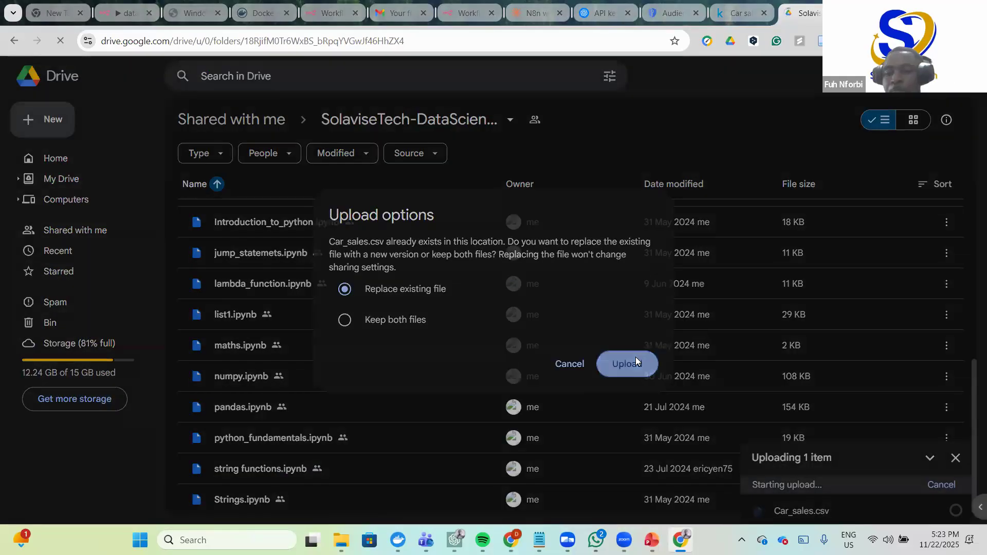
left_click(636, 362)
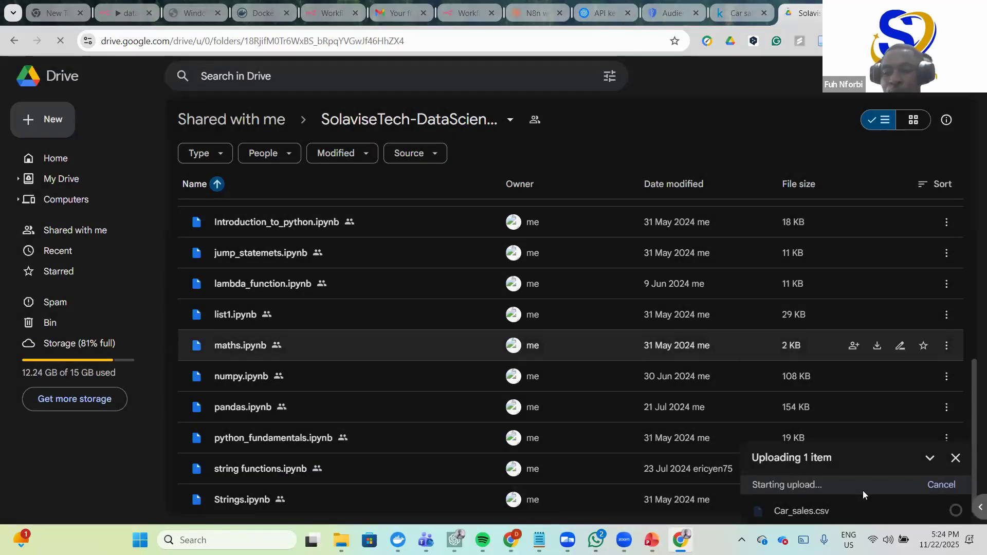
- Preview the uploaded Car_sales.csv, close it, and dismiss the offline warning on reopening
left_click(841, 509)
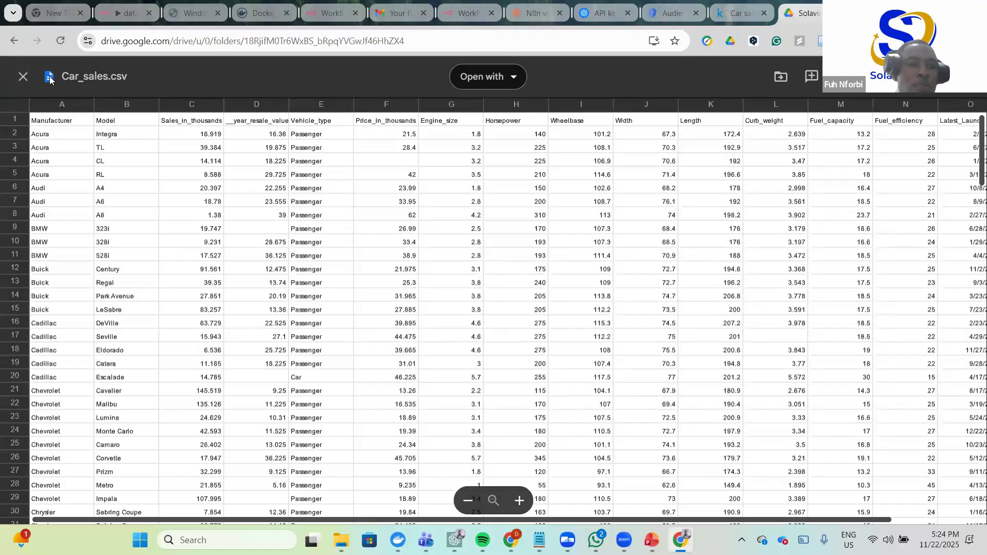
left_click(23, 76)
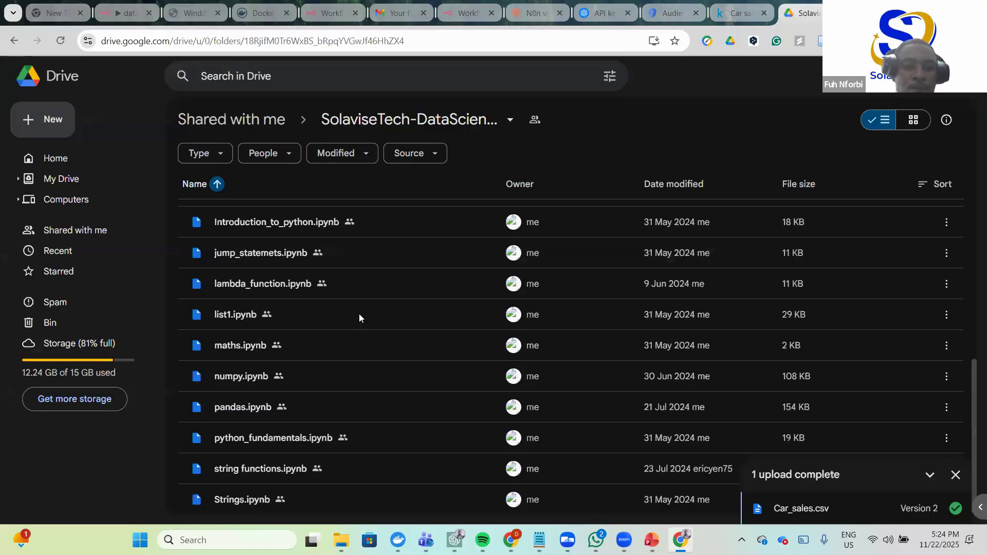
scroll(315, 304, "up", 5)
scroll(288, 283, "down", 1)
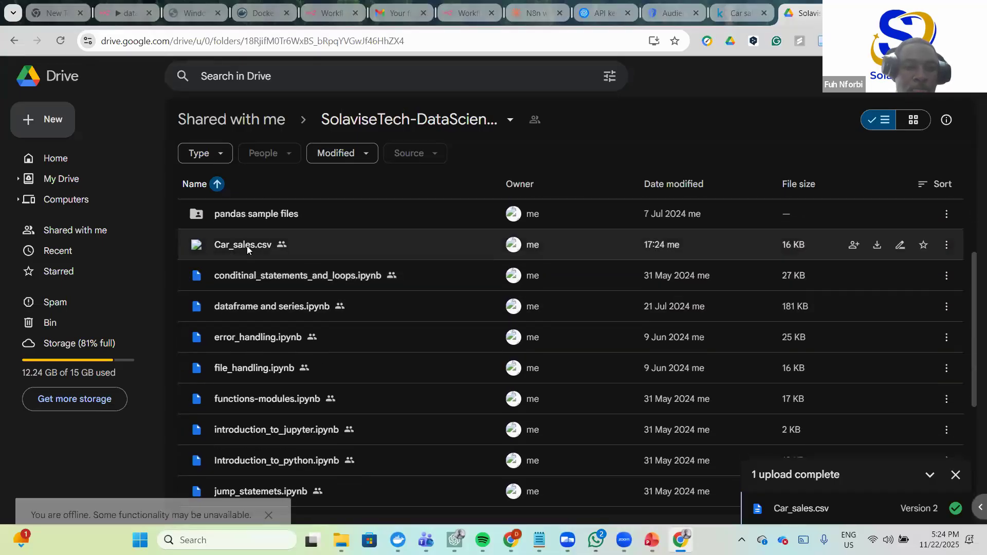
left_click(249, 247)
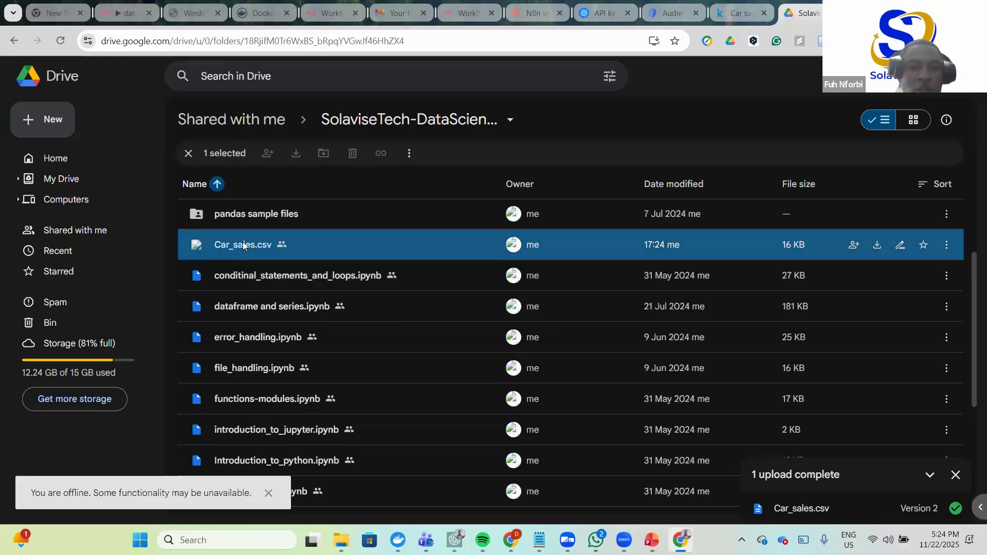
double_click(243, 245)
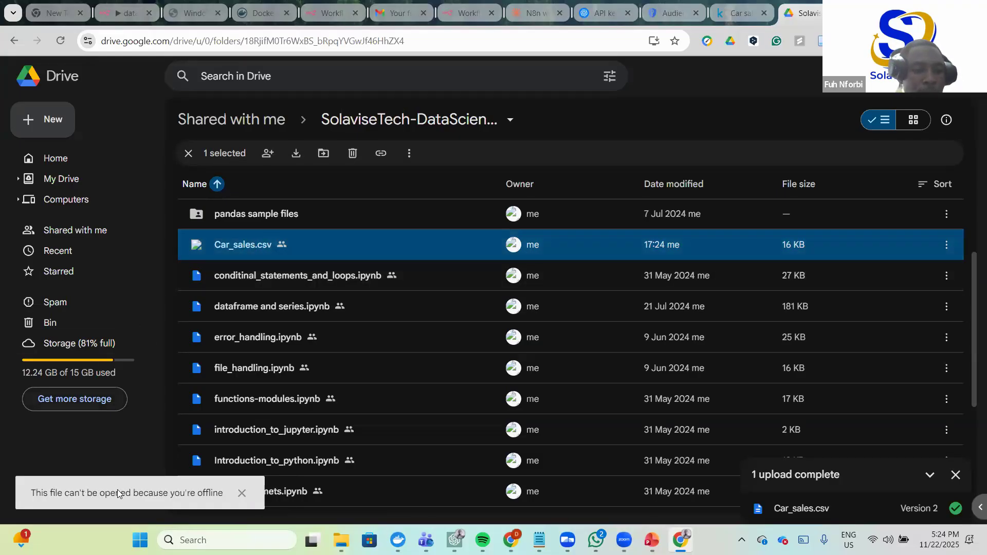
left_click(242, 497)
- Close the upload-complete notice and reopen the Car_sales.csv preview
left_click(238, 495)
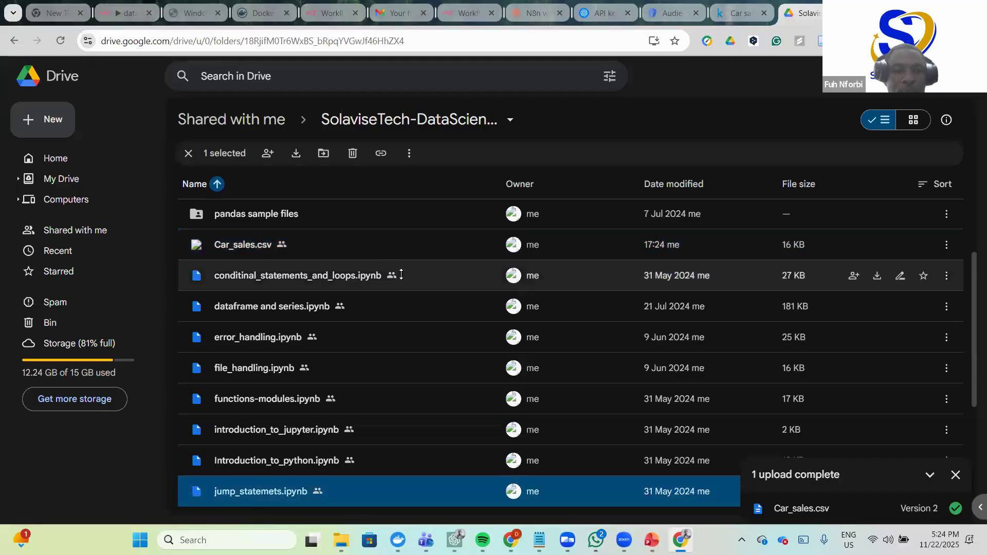
scroll(387, 284, "down", 2)
scroll(379, 288, "up", 1)
scroll(379, 288, "down", 1)
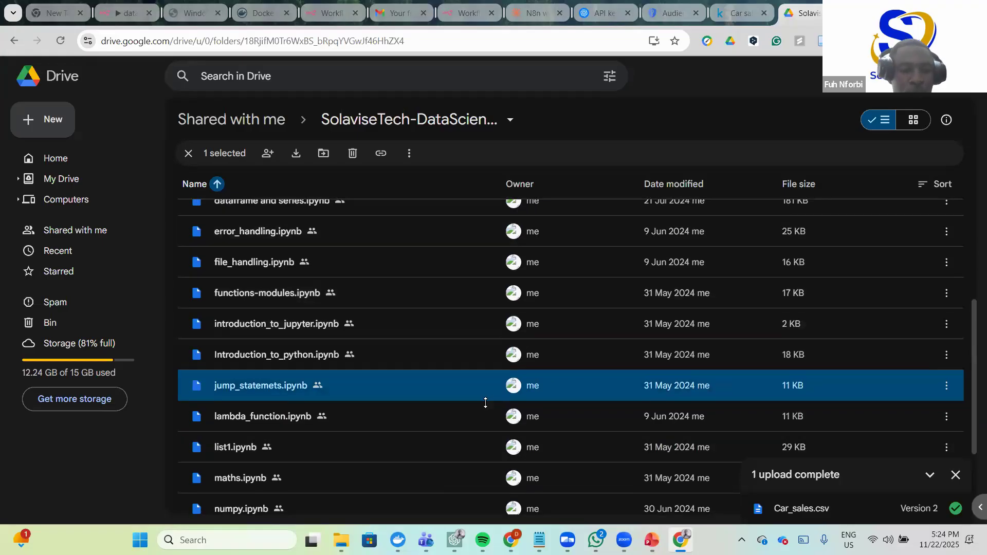
scroll(485, 403, "up", 2)
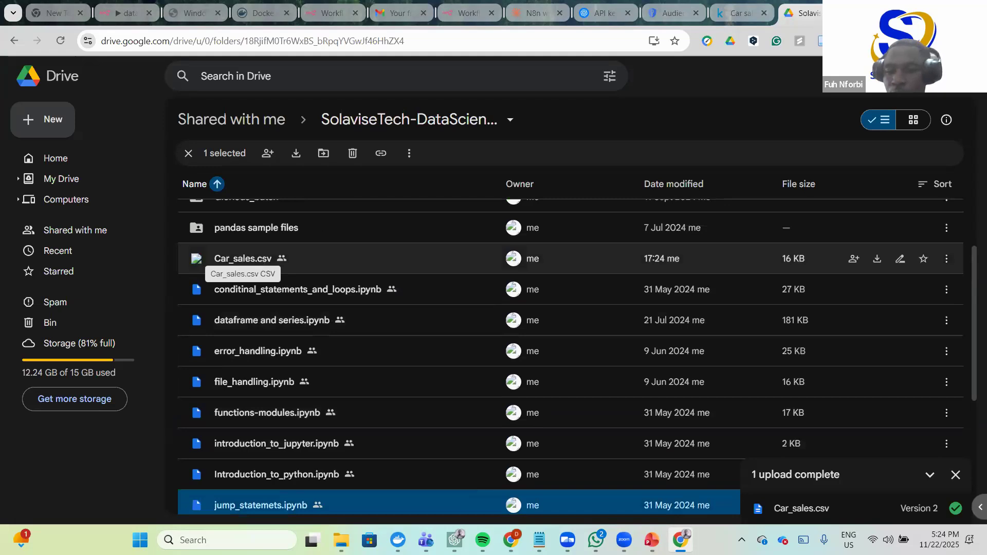
left_click(955, 475)
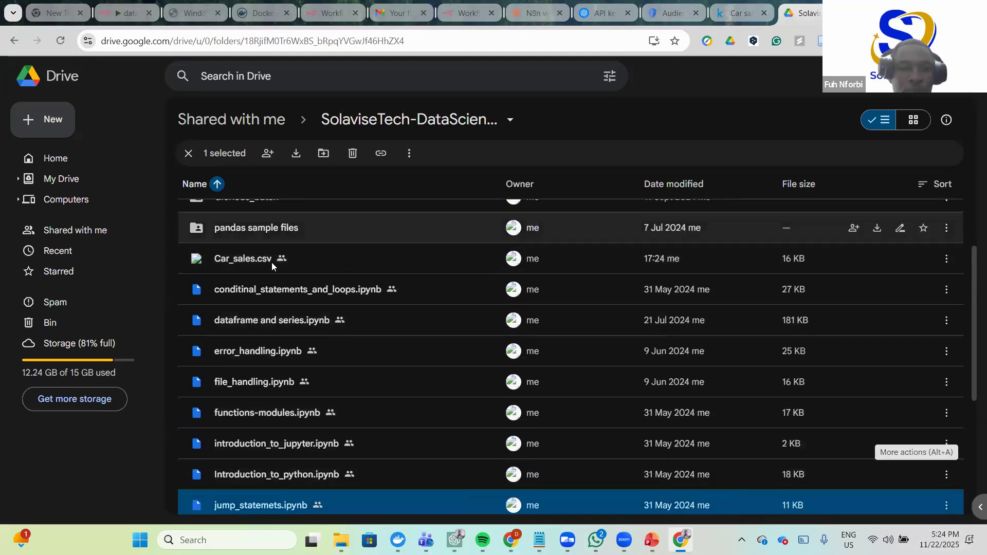
left_click(253, 255)
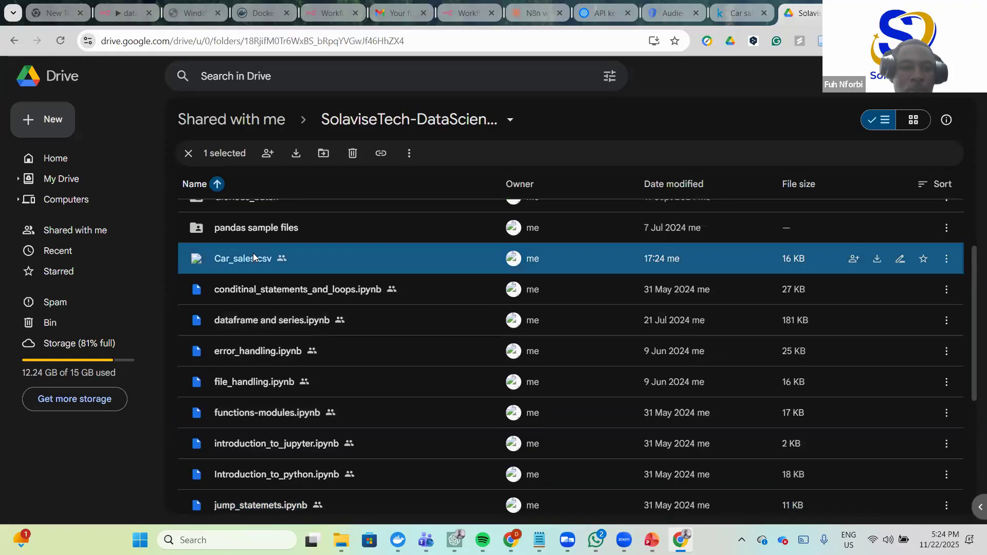
double_click(253, 257)
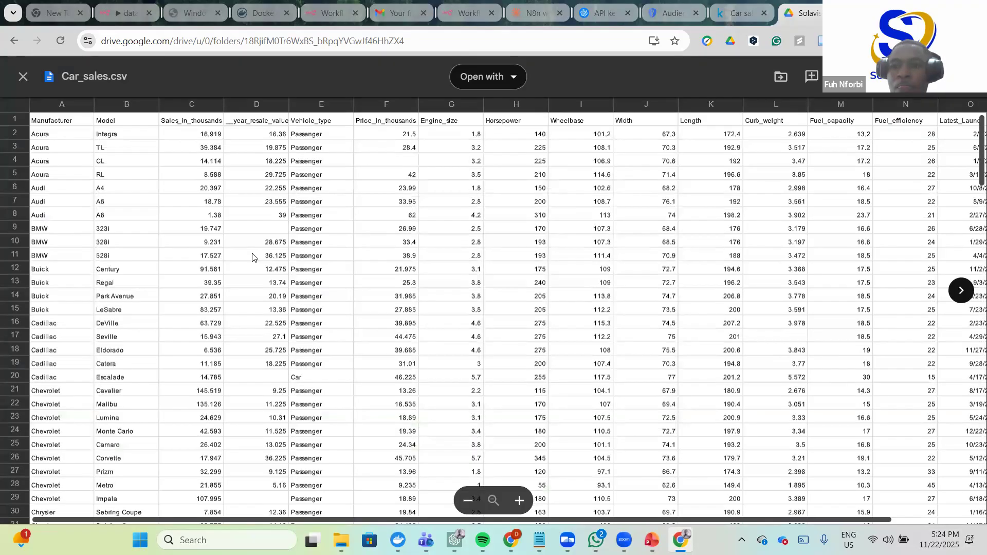
- Open the Car_sales.csv preview with Google Sheets
left_click(509, 78)
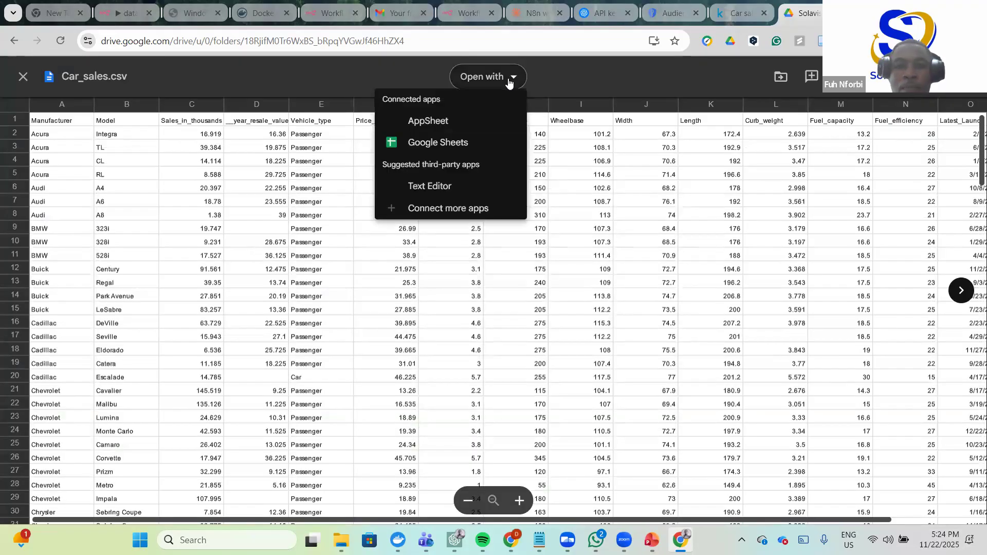
left_click(437, 143)
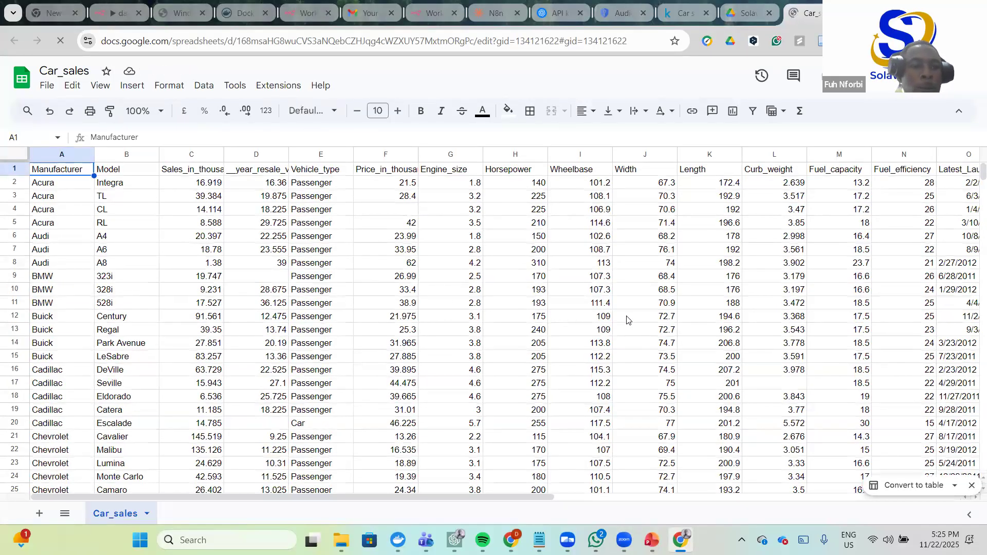
- Glance at the spreadsheet's File menu and scroll through the Car_sales data
left_click(45, 88)
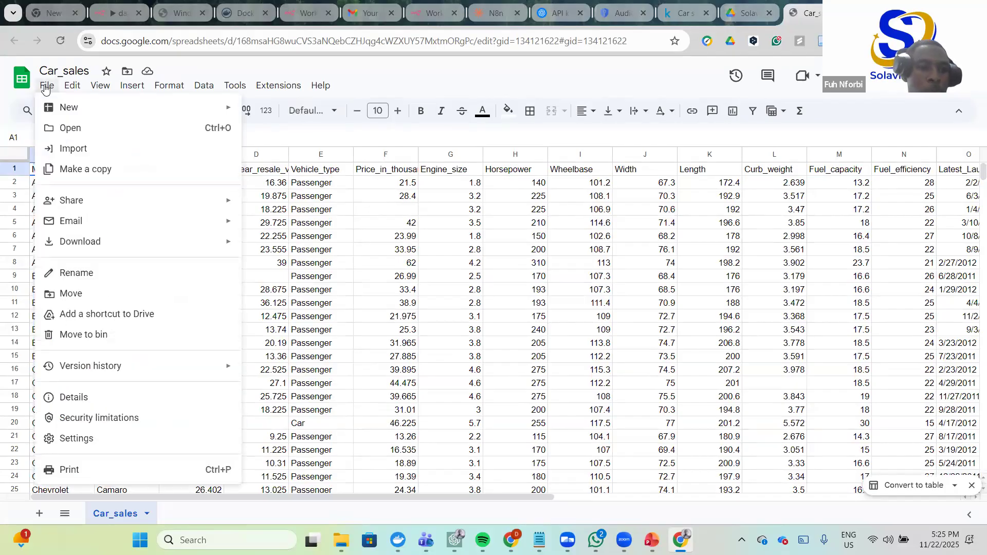
left_click(374, 69)
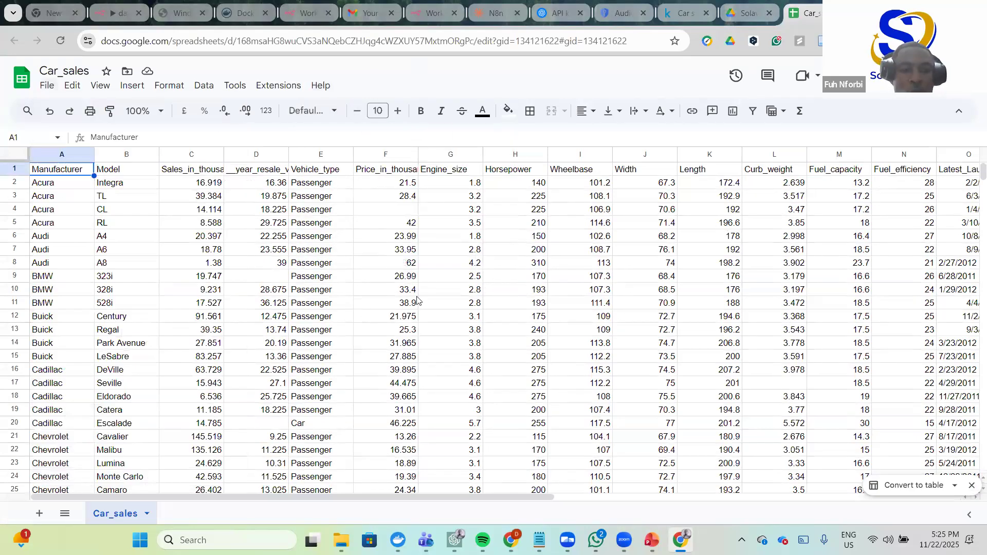
scroll(418, 301, "down", 20)
scroll(436, 307, "down", 10)
scroll(427, 303, "up", 20)
scroll(44, 193, "up", 7)
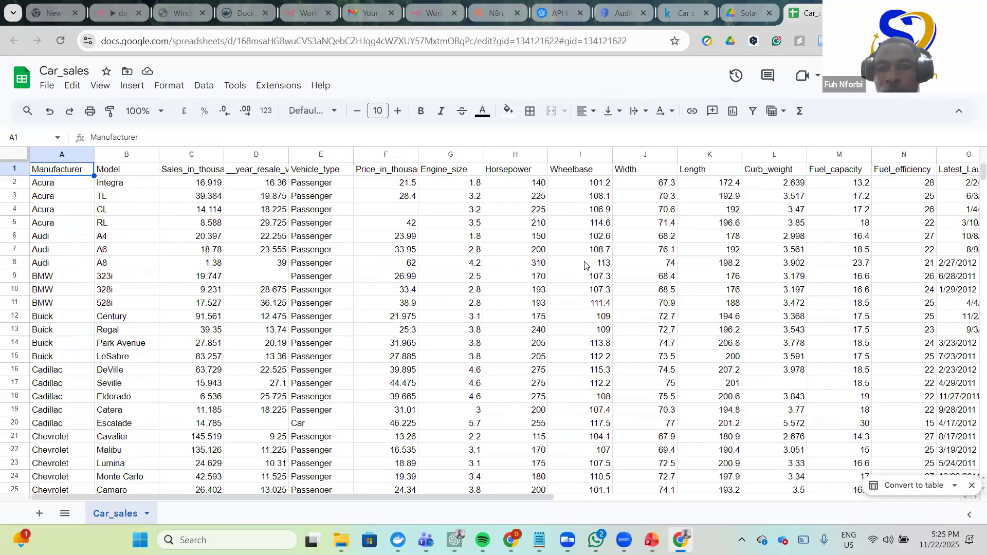
scroll(584, 266, "right", 6)
scroll(540, 273, "left", 5)
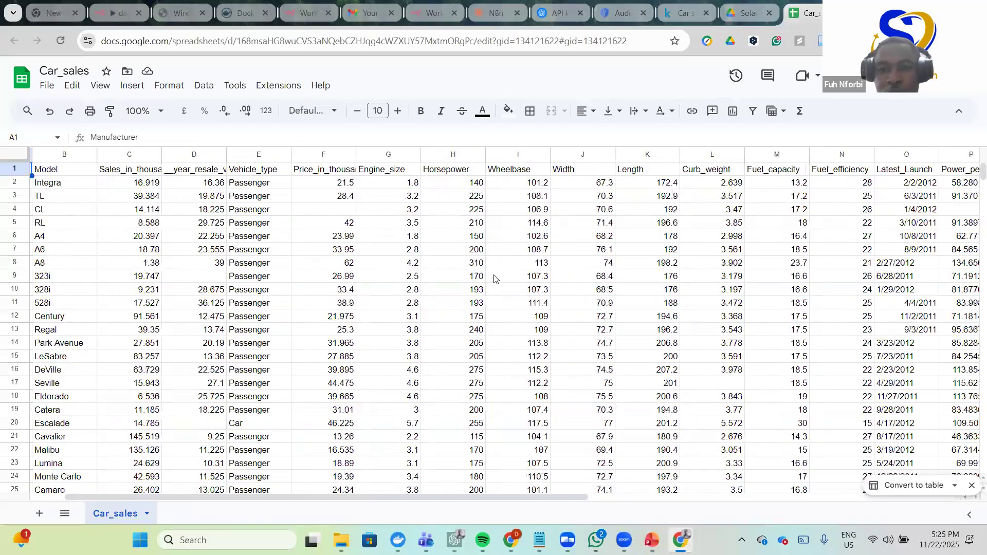
scroll(494, 279, "left", 2)
- Select cell I8 (Wheelbase 113), scroll the rows, then return to the n8n workflow tab
left_click(578, 263)
scroll(277, 287, "down", 10)
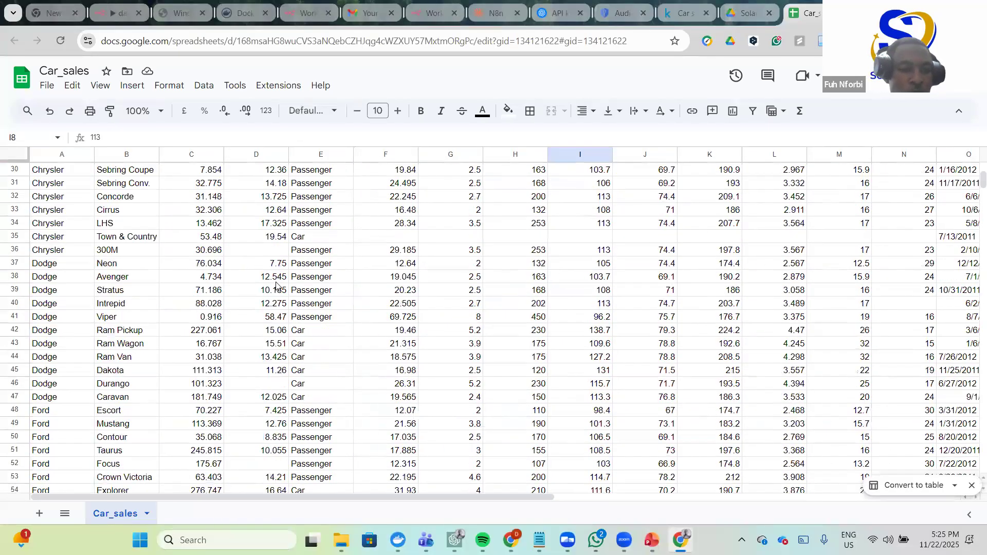
scroll(276, 282, "down", 20)
scroll(292, 280, "up", 20)
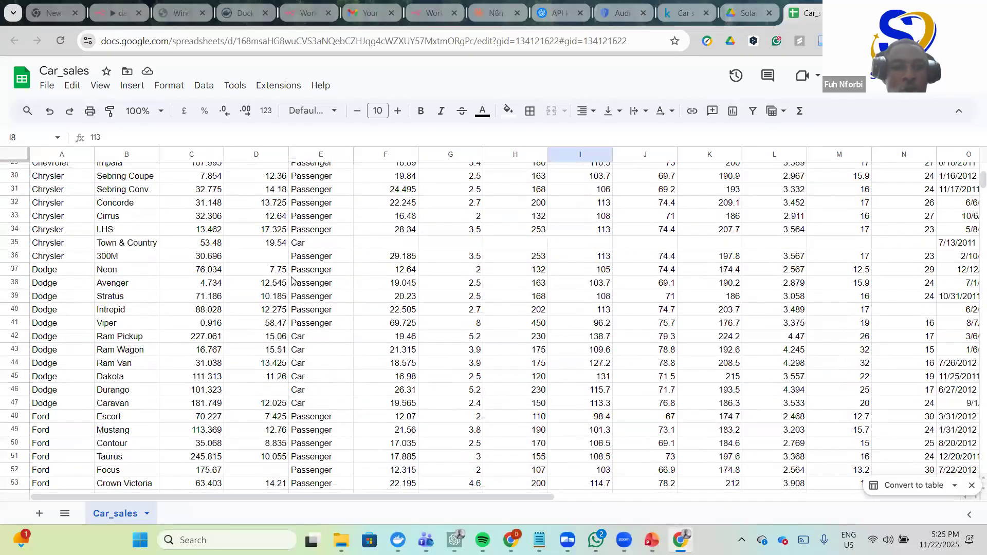
scroll(325, 302, "up", 10)
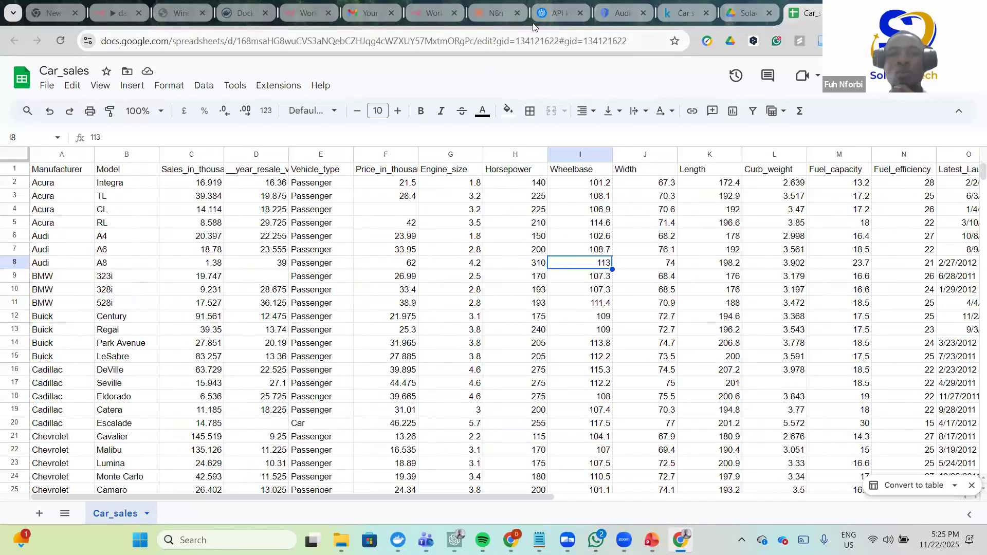
left_click(427, 13)
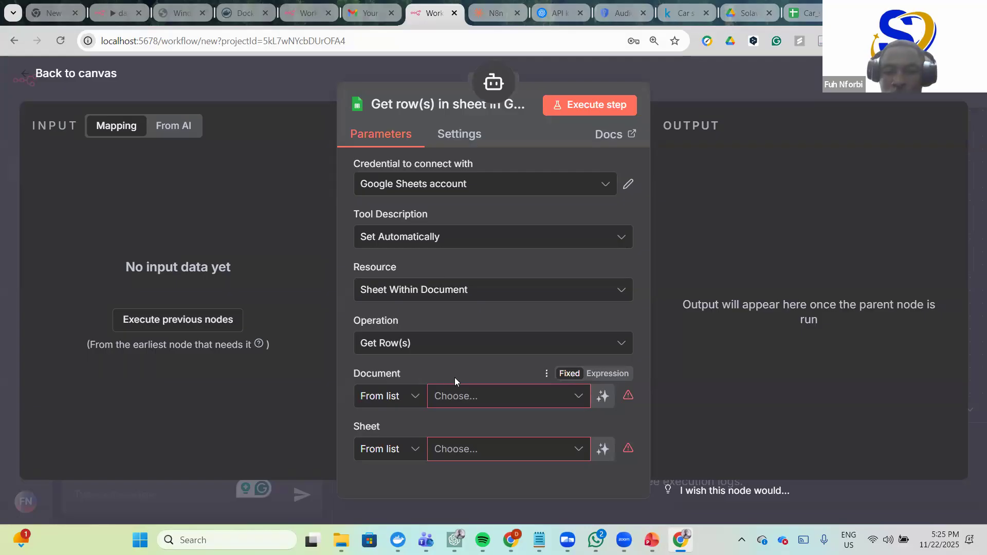
- Set the Document field to By ID and clear its AI-defined expression
left_click(416, 397)
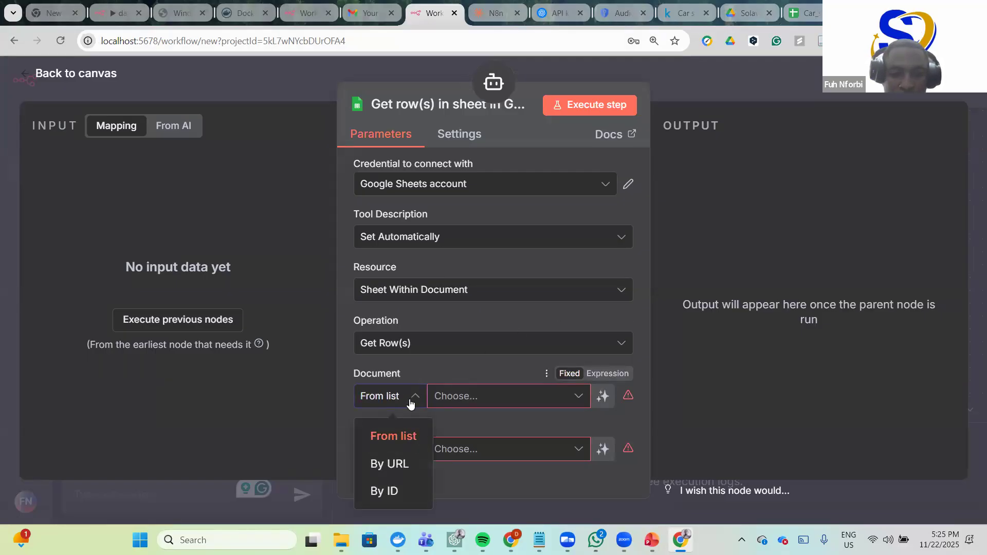
left_click(393, 492)
left_click(476, 396)
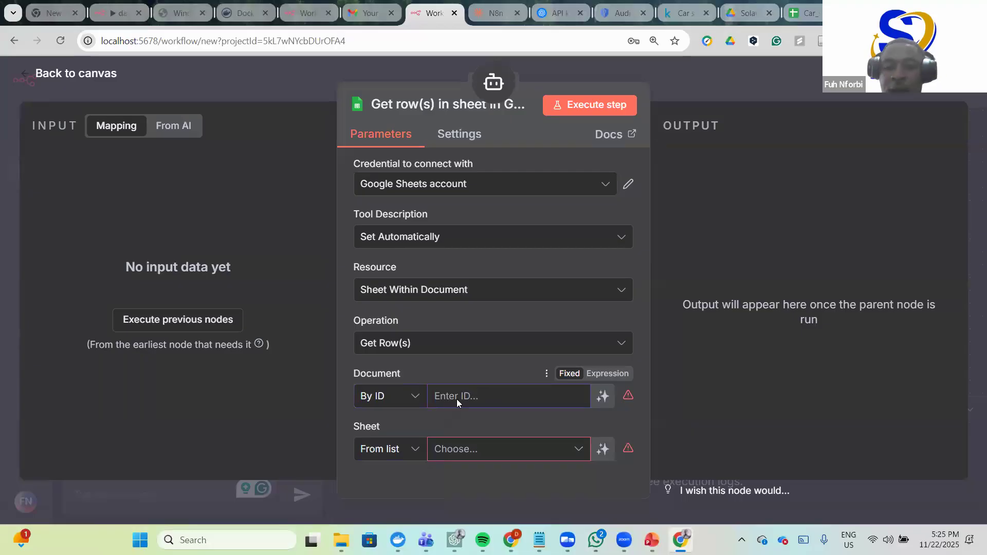
left_click(603, 397)
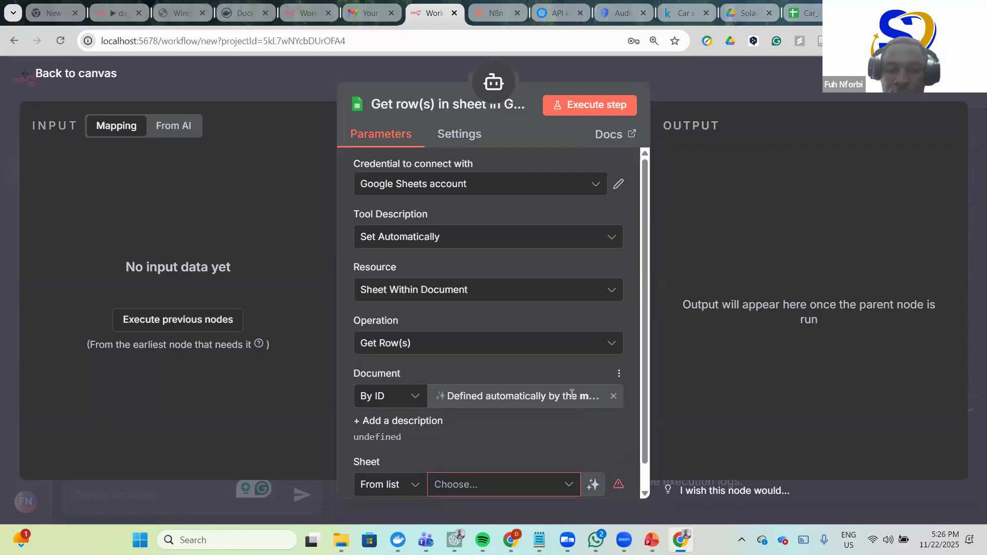
double_click(535, 394)
left_click(614, 396)
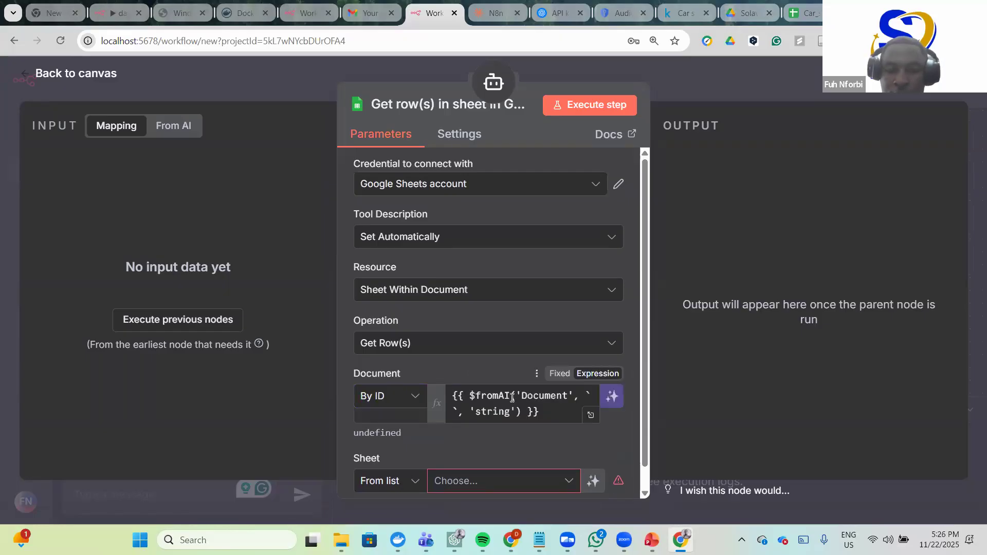
triple_click(542, 400)
key("BackSpace")
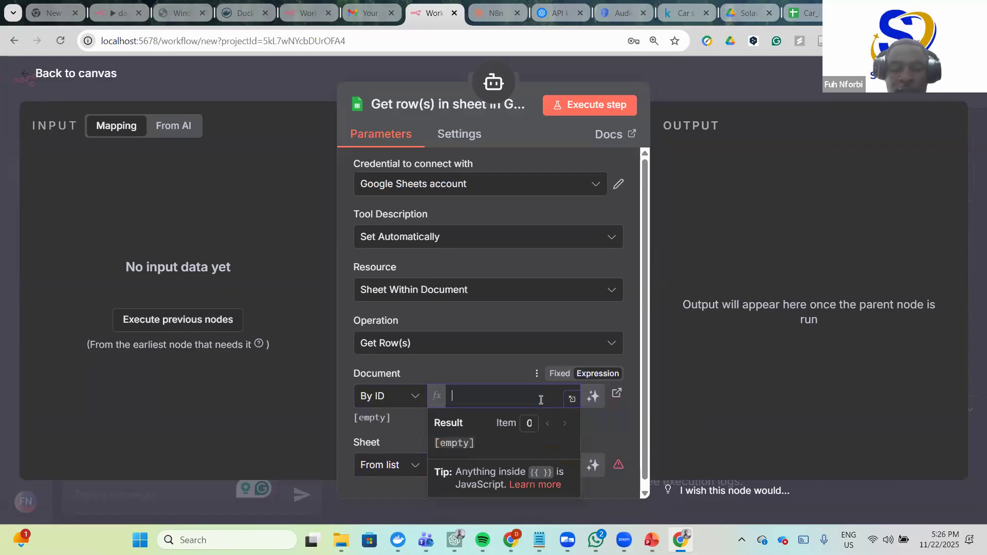
left_click(815, 10)
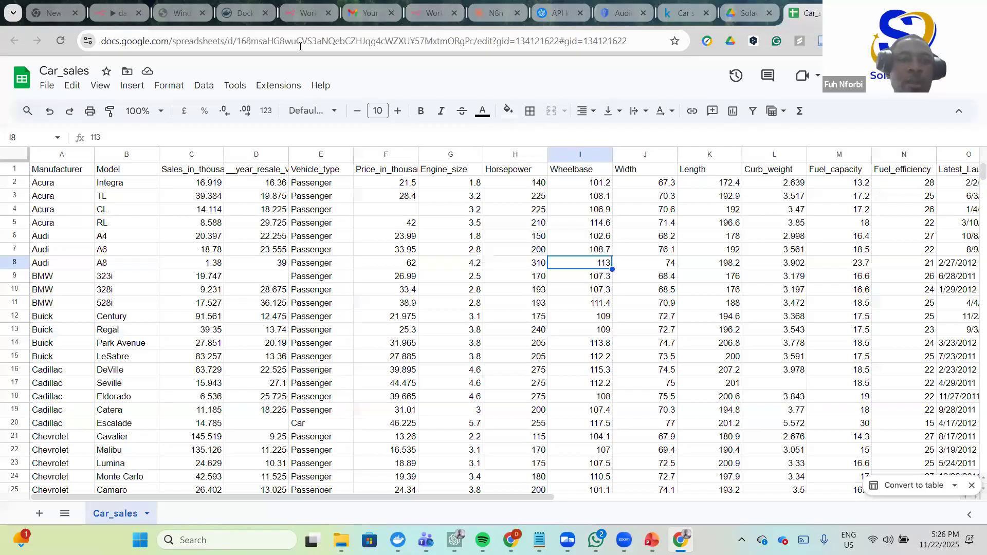
- Copy the Car_sales spreadsheet ID between /d/ and /edit in its web address
left_click(487, 39)
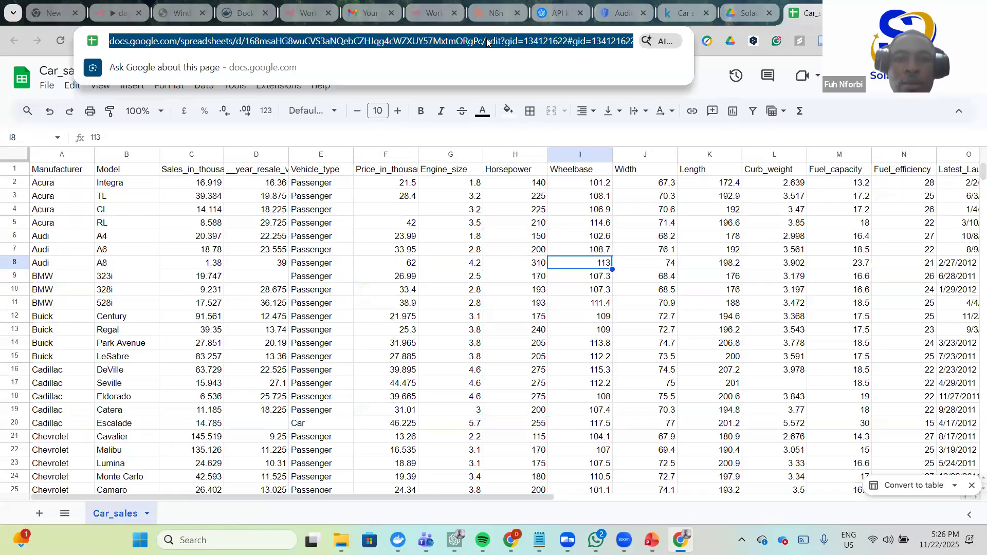
left_click(291, 46)
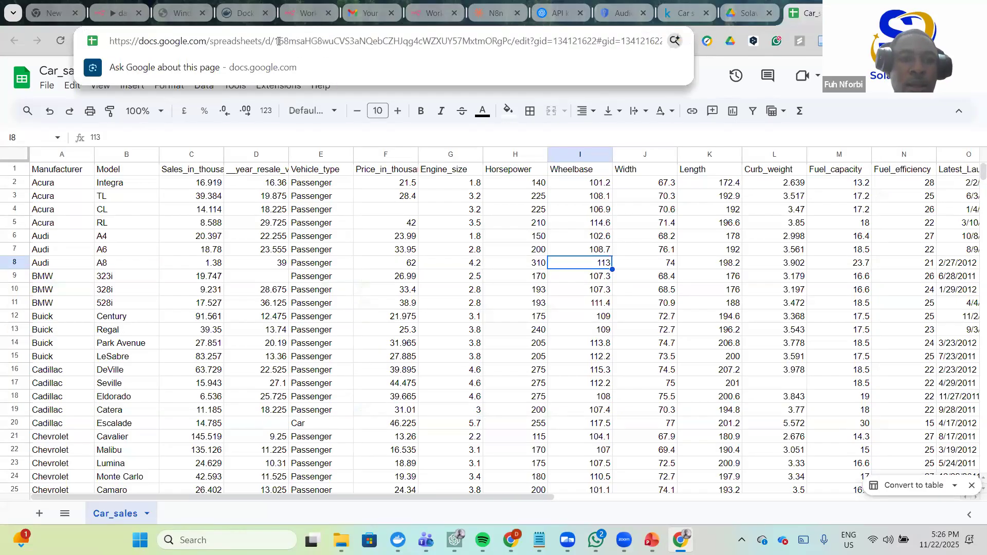
left_click_drag(274, 42, 512, 45)
key("ctrl+c")
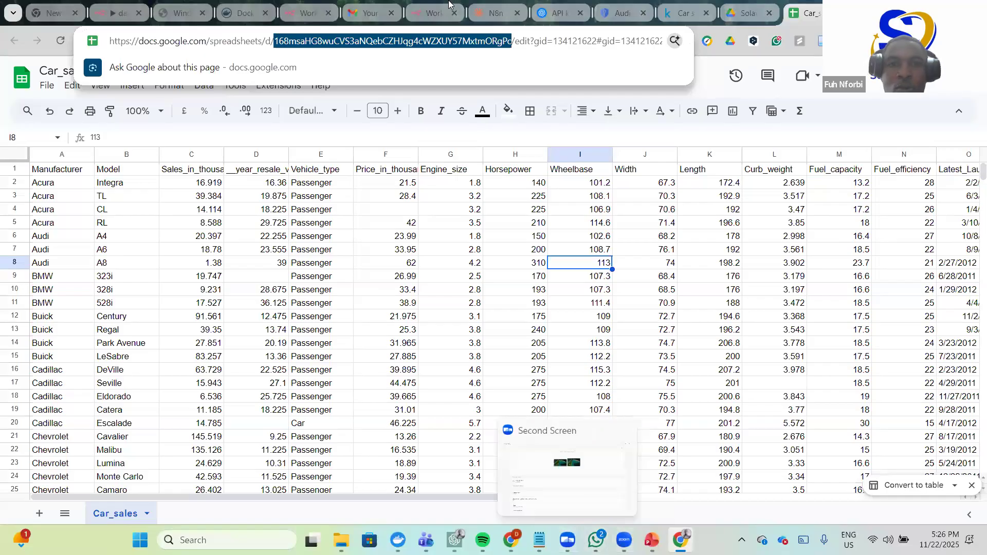
left_click(434, 12)
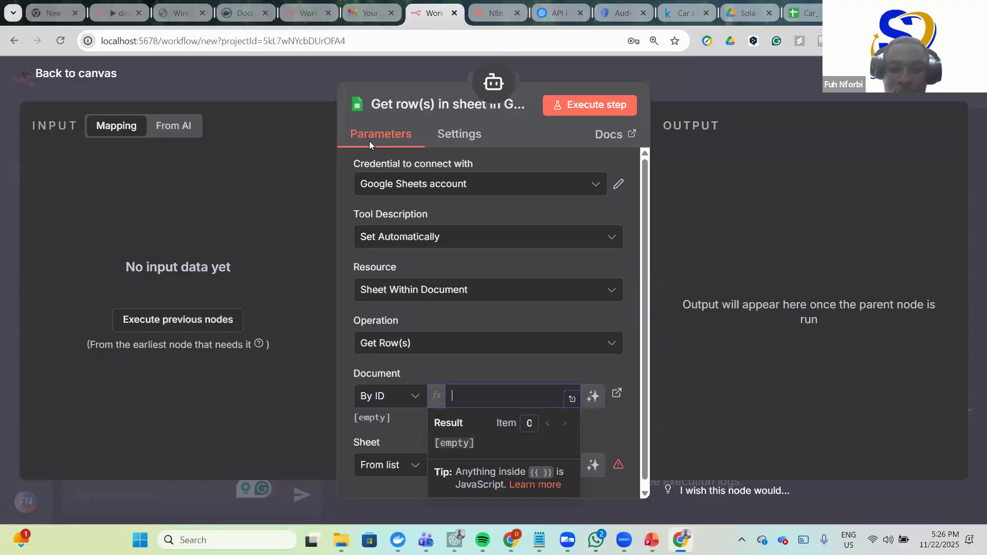
- Paste the spreadsheet ID into Document By ID and clear the Sheet field's AI expression
key("ctrl+v")
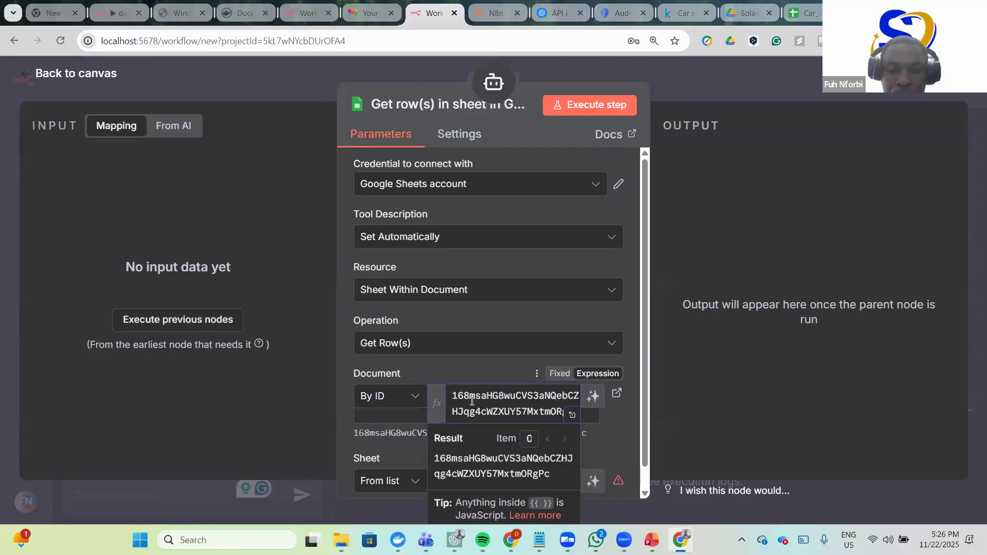
left_click(729, 399)
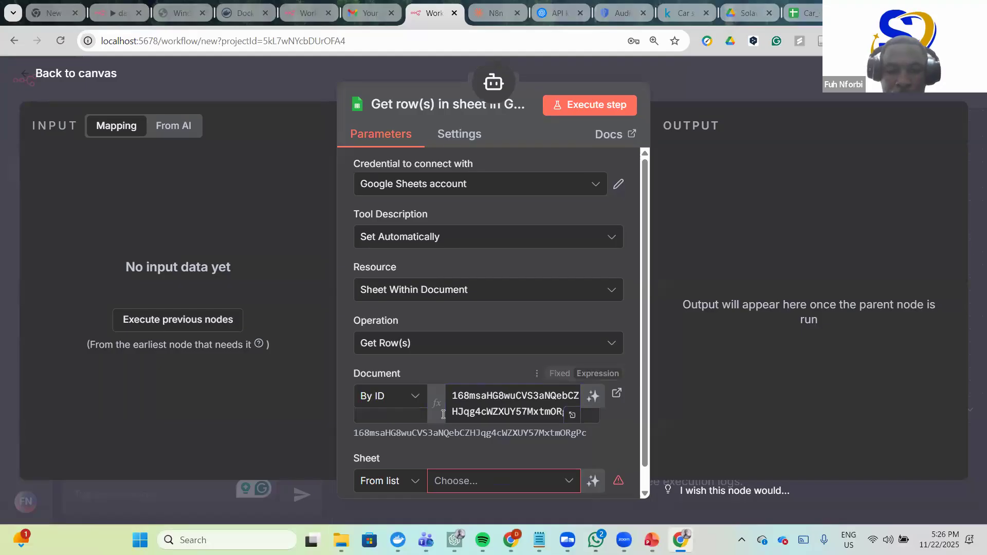
scroll(514, 419, "down", 1)
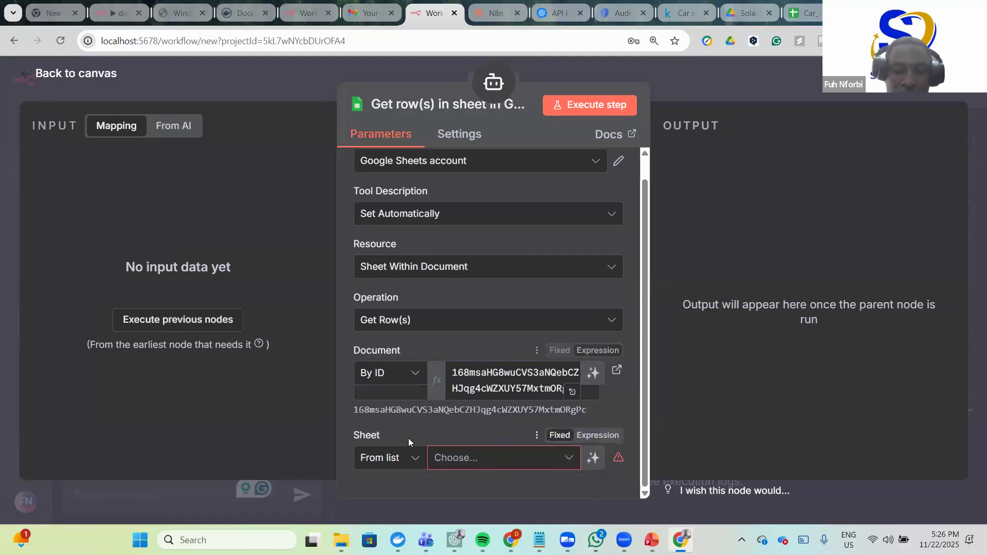
left_click(593, 458)
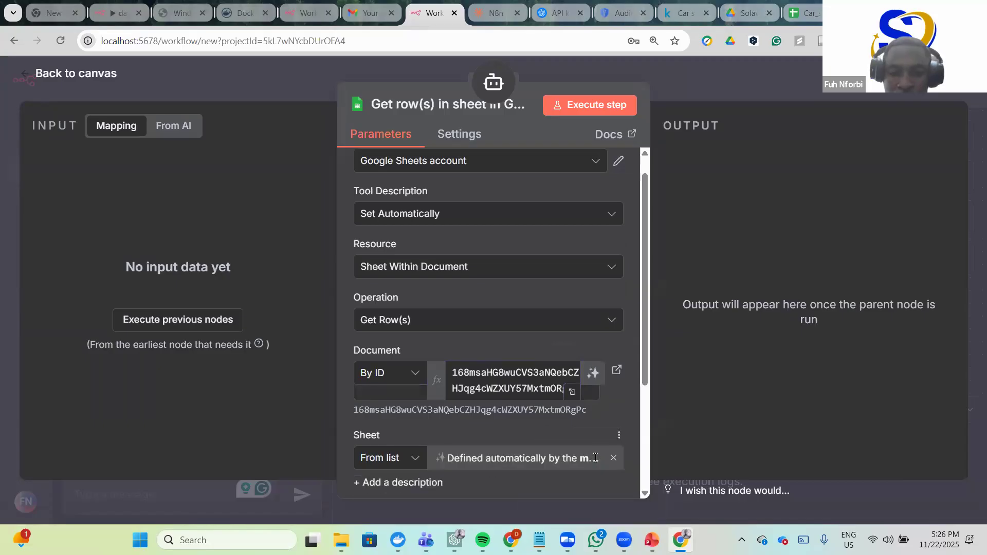
left_click(614, 458)
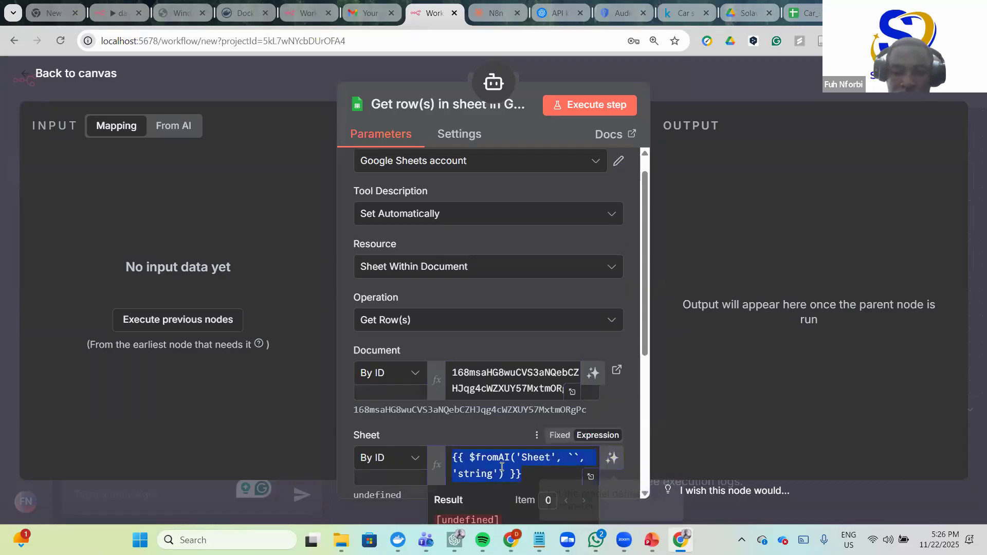
key("BackSpace")
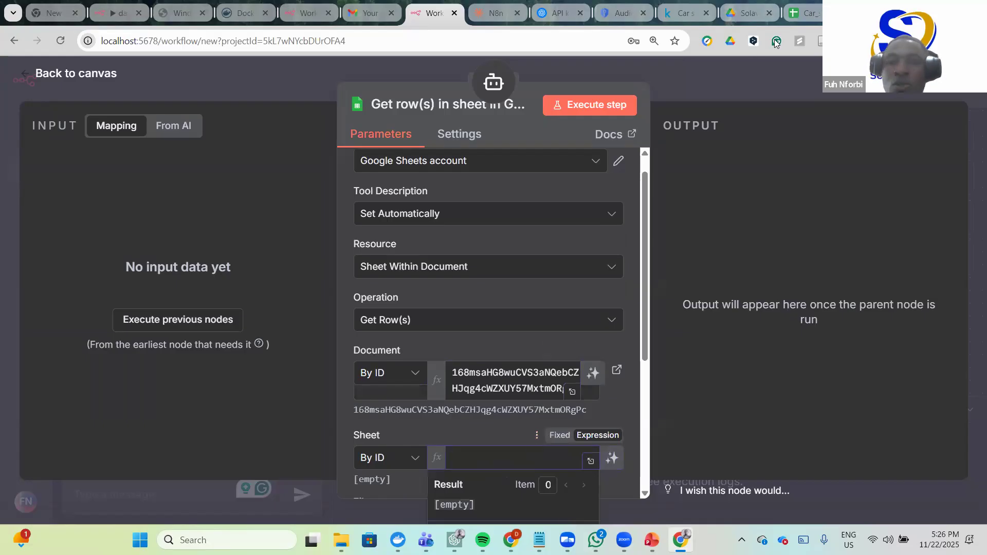
- Check the sheet name, enter Car_sales as the Sheet ID, and execute the step
left_click(805, 12)
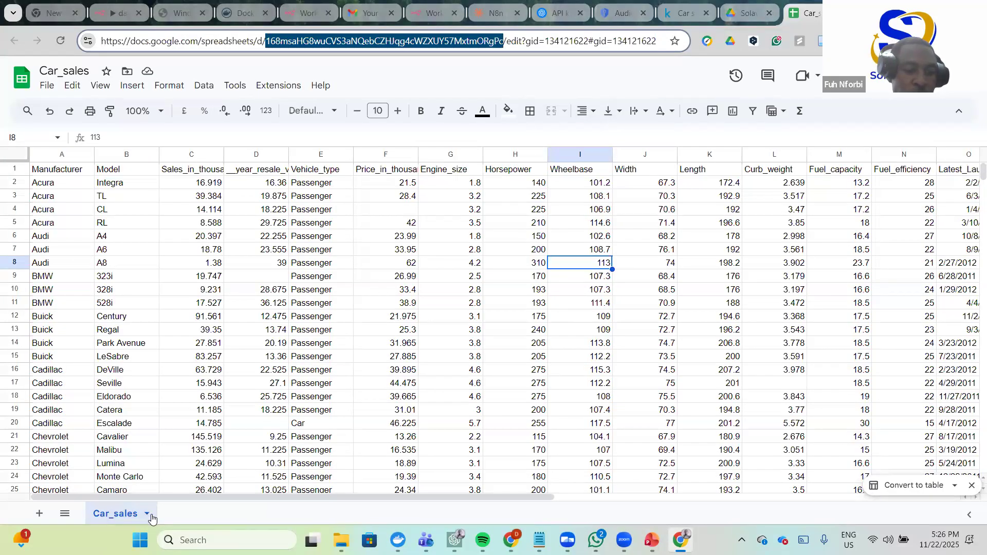
left_click(147, 516)
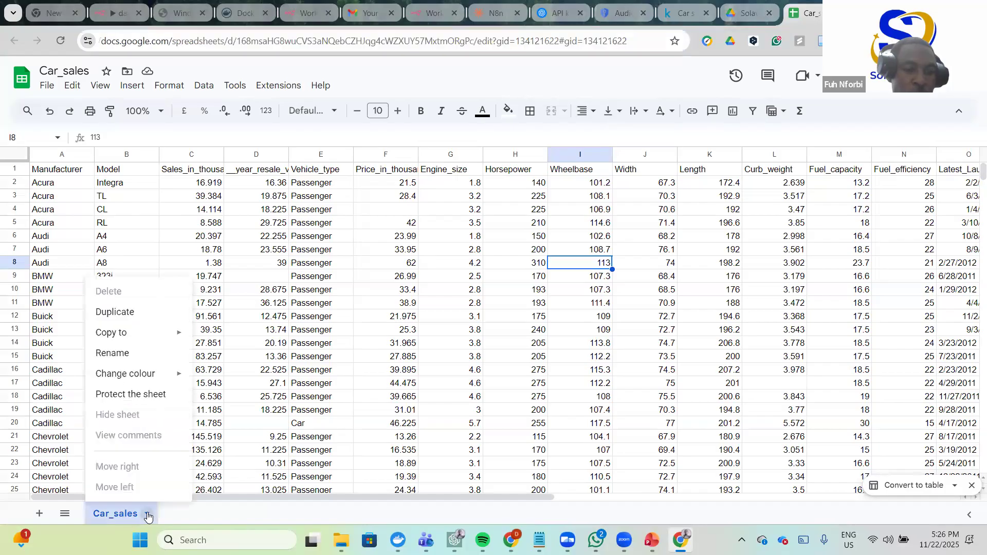
left_click(123, 359)
key("ctrl+c")
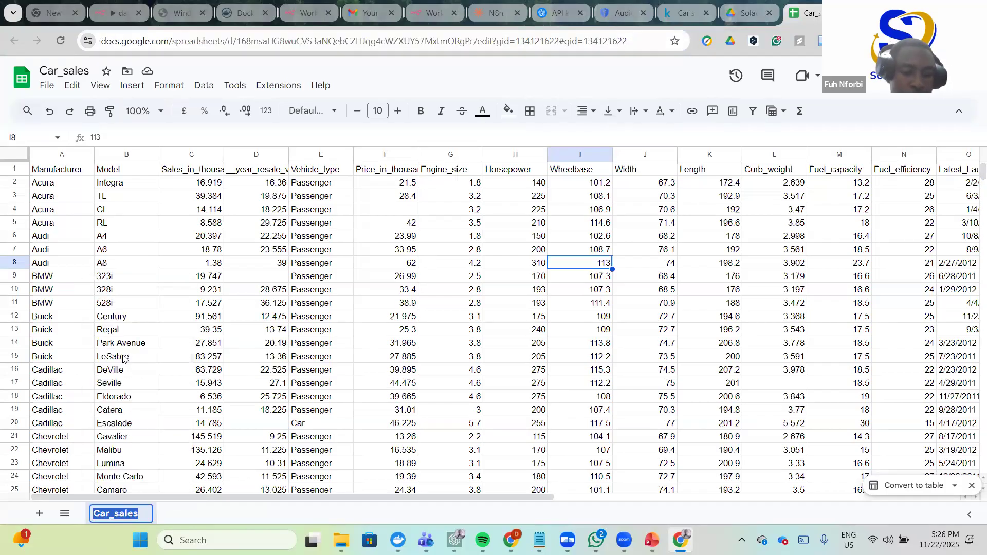
left_click(193, 517)
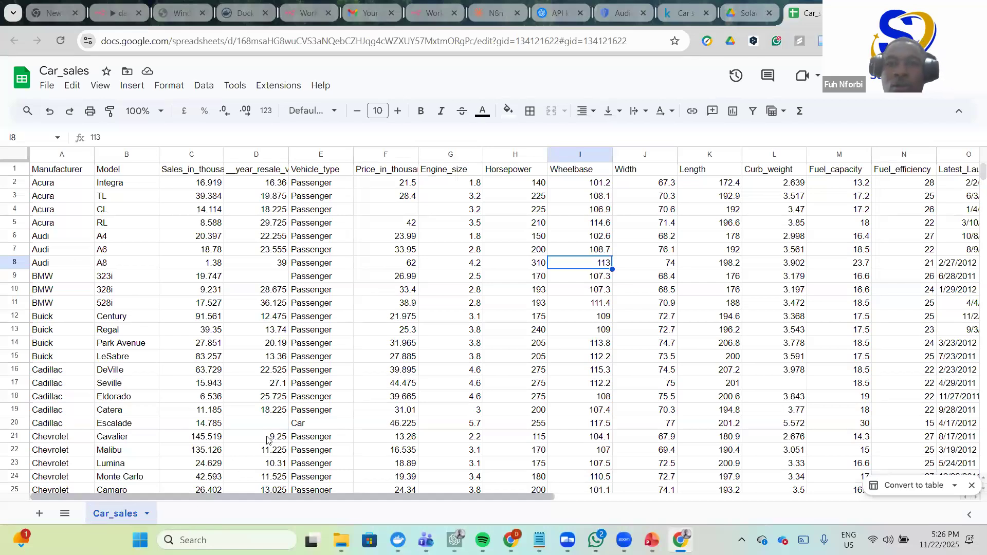
left_click(435, 13)
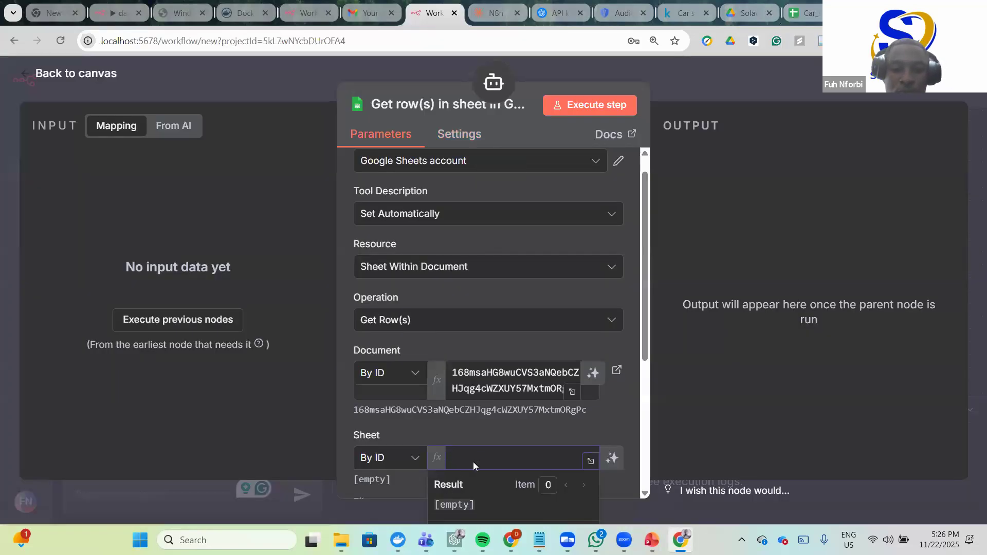
key("ctrl+v")
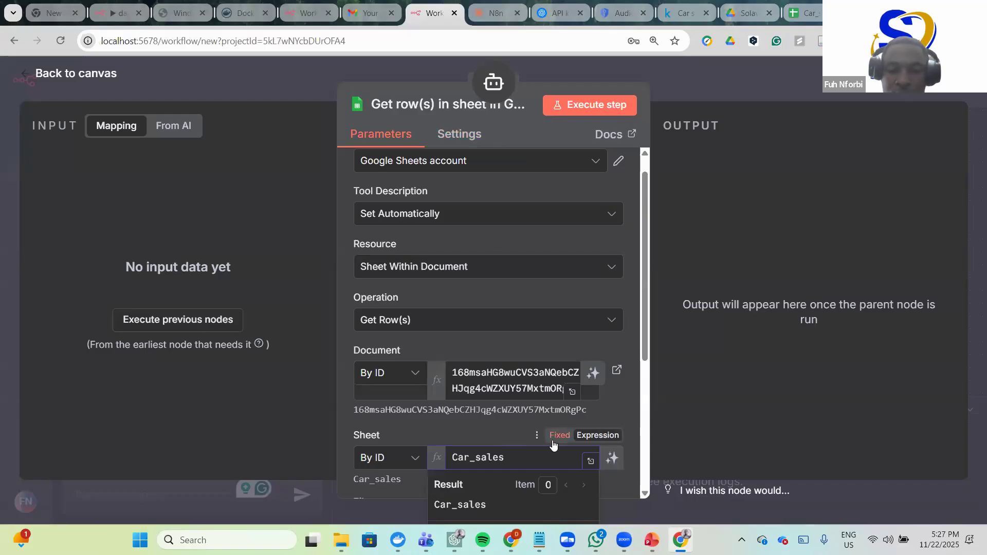
left_click(630, 419)
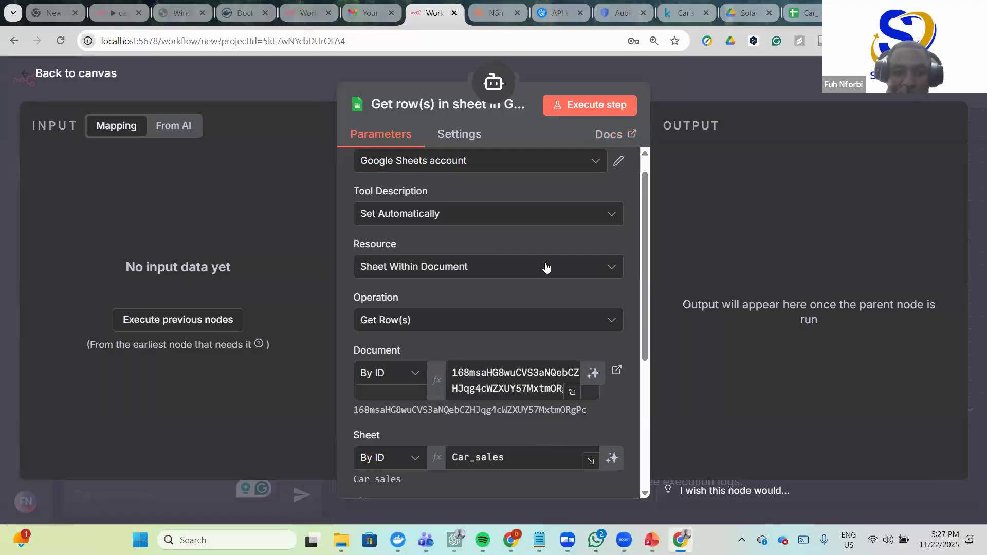
scroll(546, 266, "down", 1)
scroll(545, 262, "up", 2)
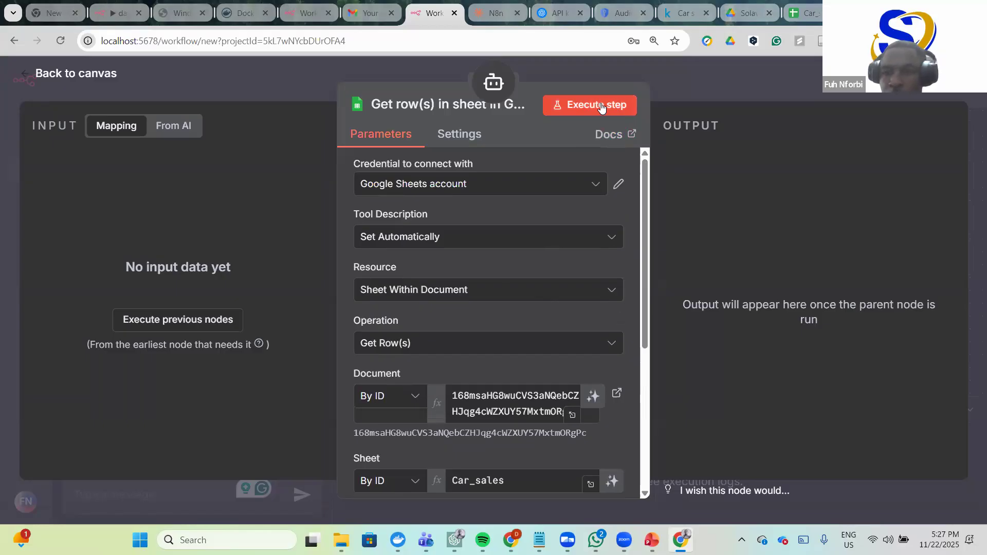
left_click(601, 105)
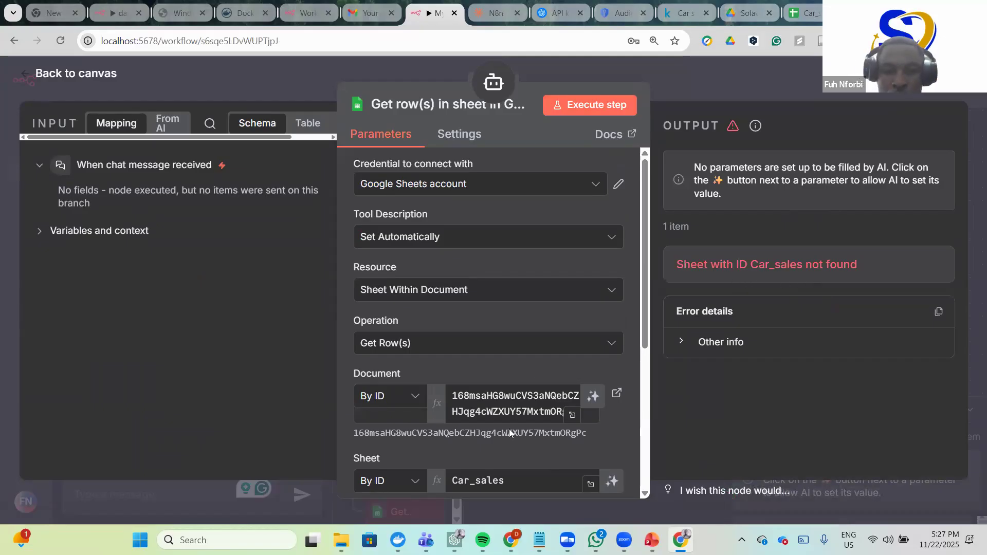
- Go back to Drive's shared folder, close the CSV preview, and open the Car_sales Google Sheet
left_click(805, 13)
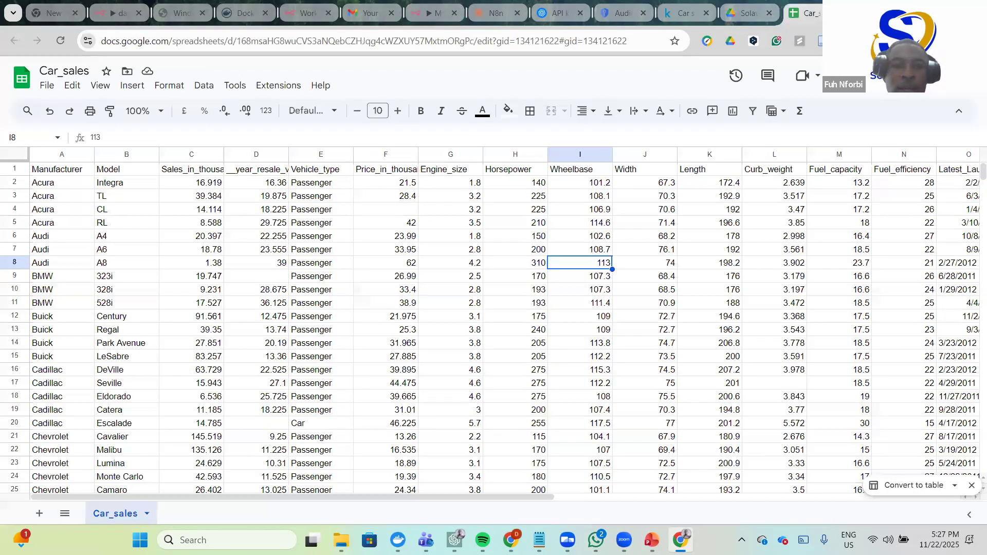
left_click(749, 13)
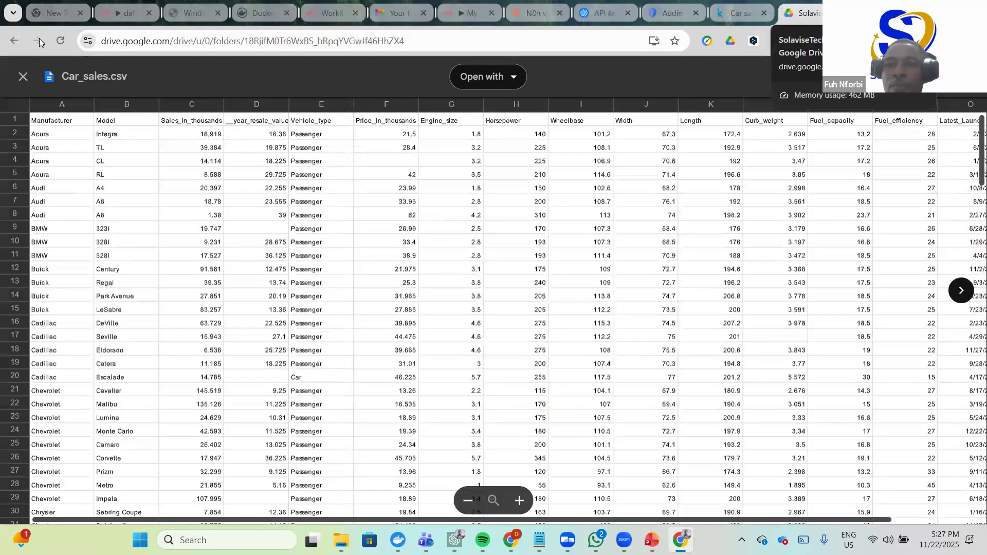
left_click(23, 76)
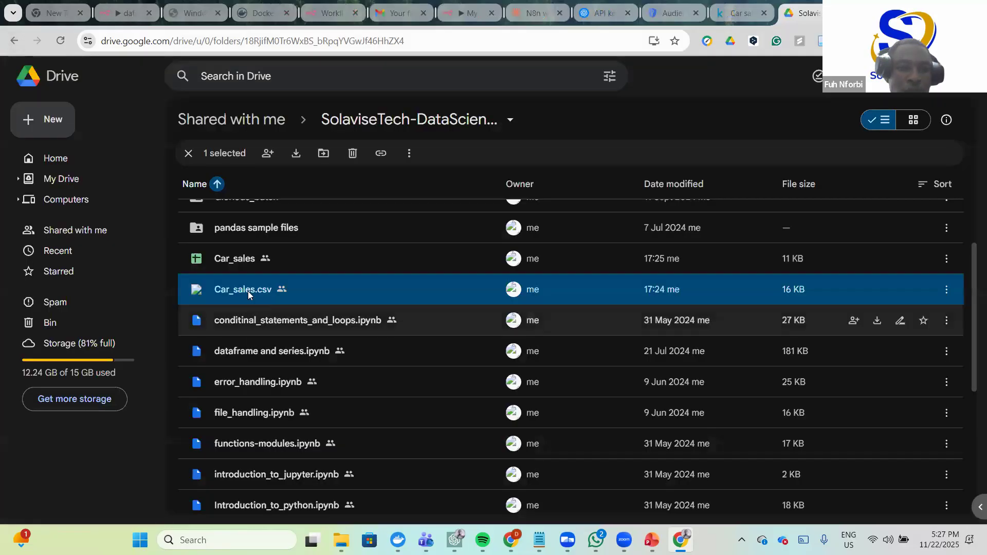
scroll(244, 309, "down", 1)
double_click(233, 249)
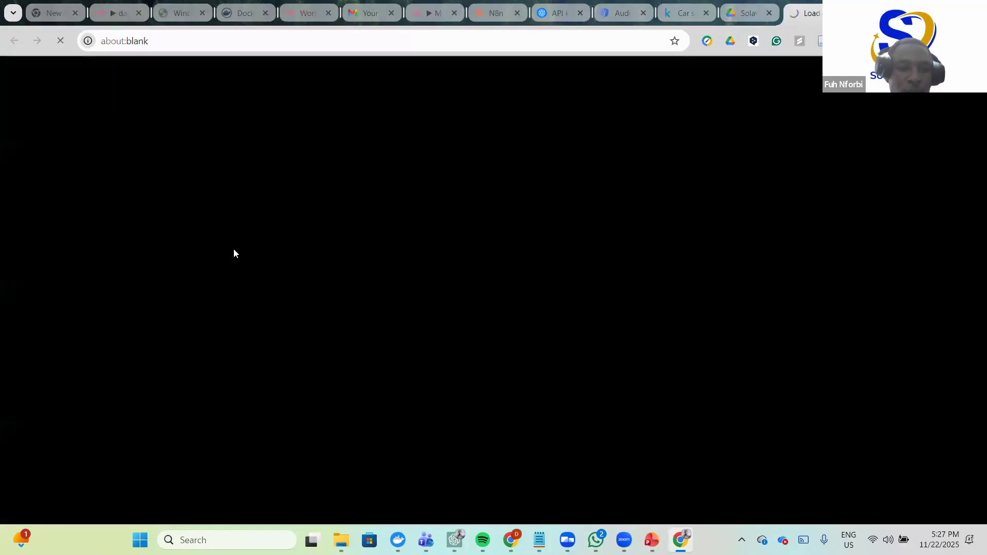
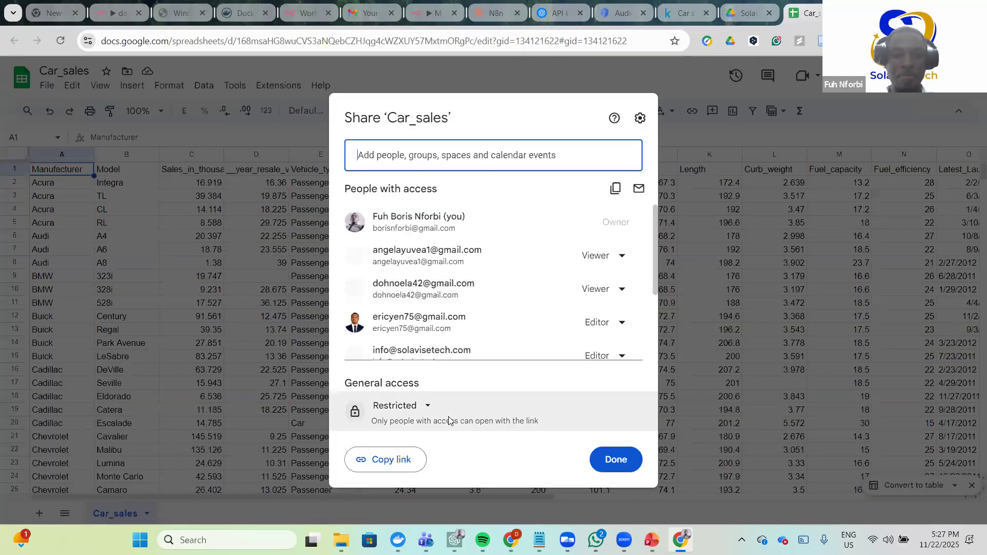
- Try to change the sheet's general access, then close sharing and reload the page
left_click(430, 407)
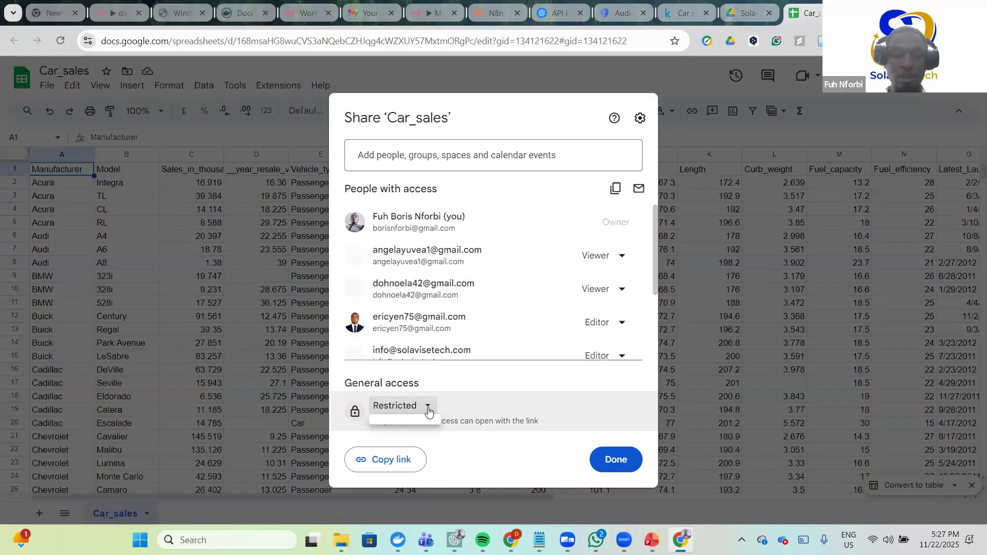
left_click(430, 408)
left_click(404, 406)
left_click(535, 415)
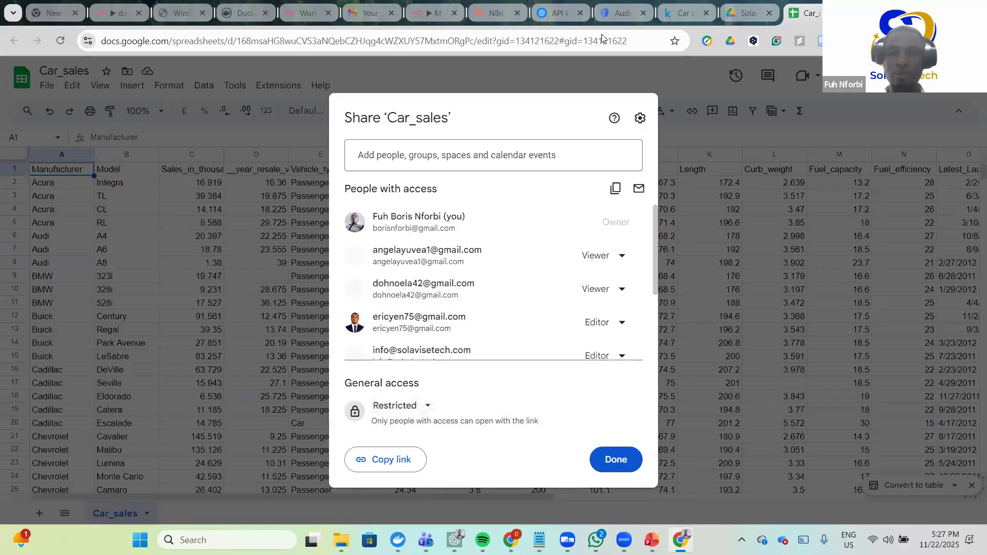
left_click(640, 119)
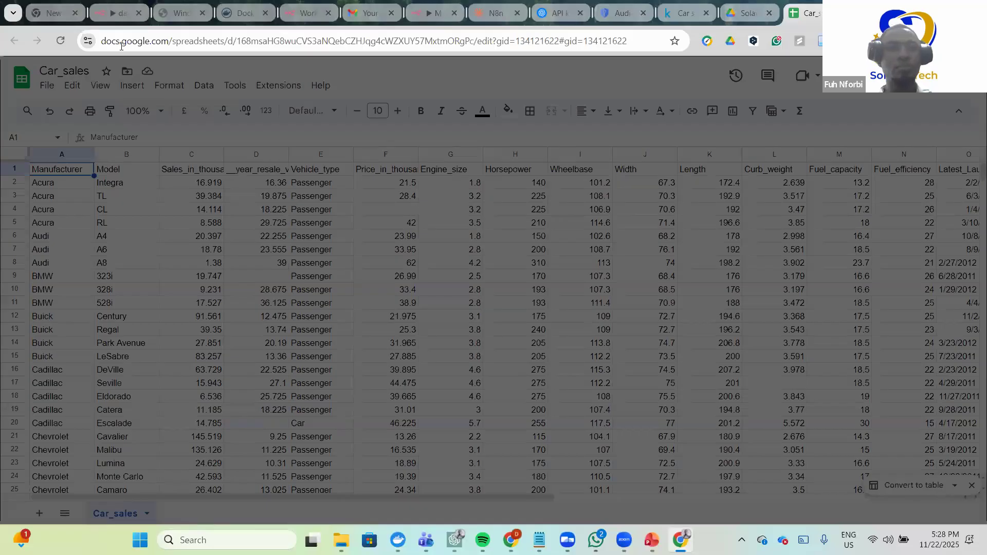
left_click(58, 41)
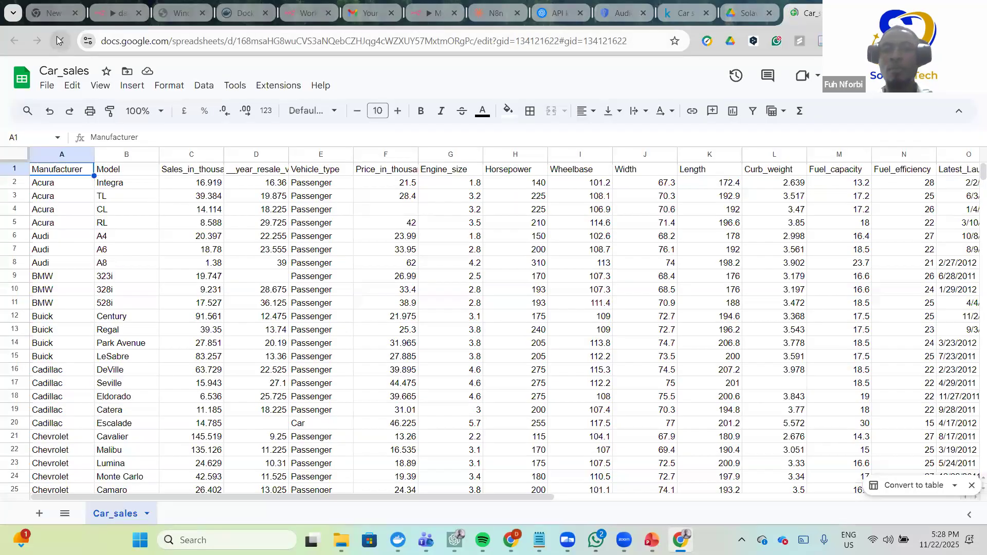
left_click(58, 37)
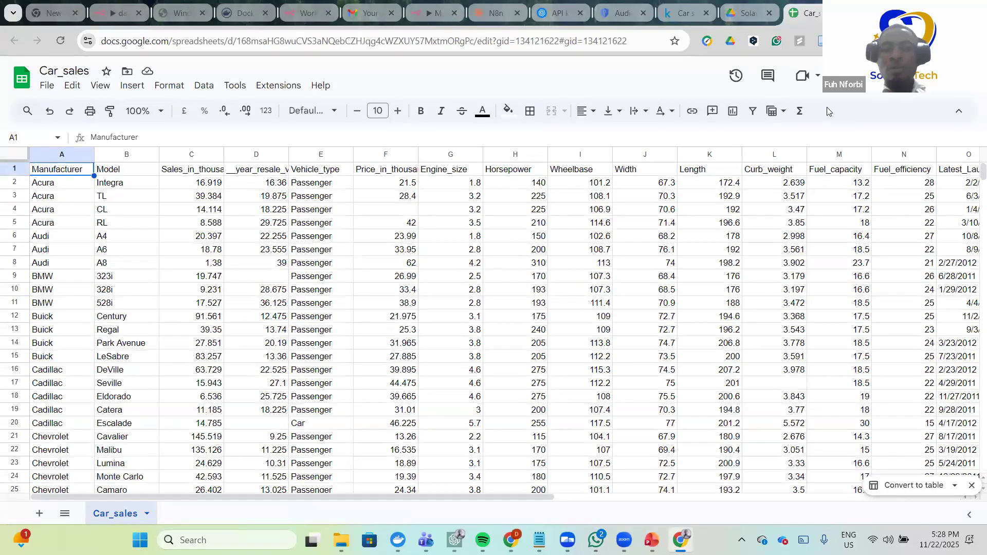
- Reopen sharing and set general access to Anyone with the link as Viewer
left_click(865, 76)
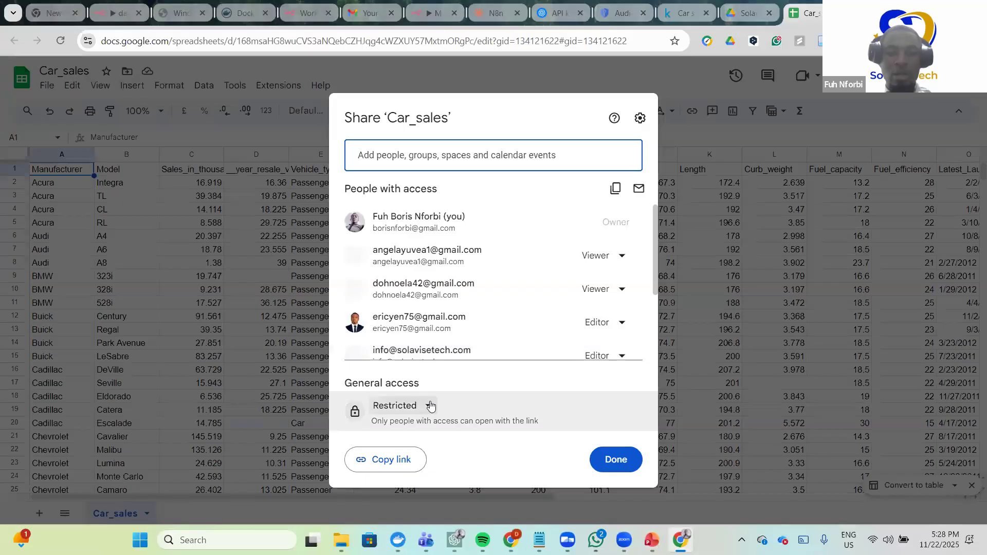
left_click(430, 406)
left_click(431, 409)
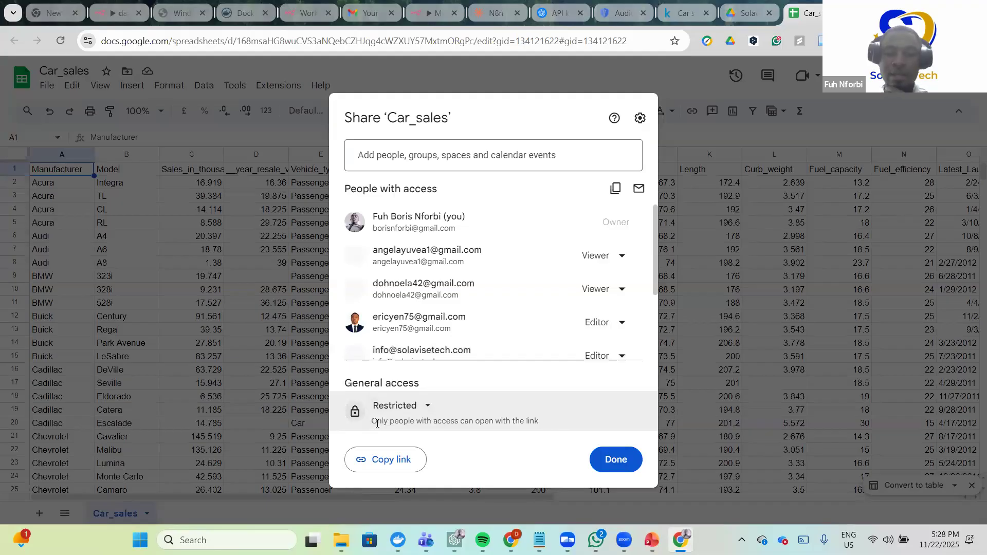
left_click_drag(374, 421, 559, 412)
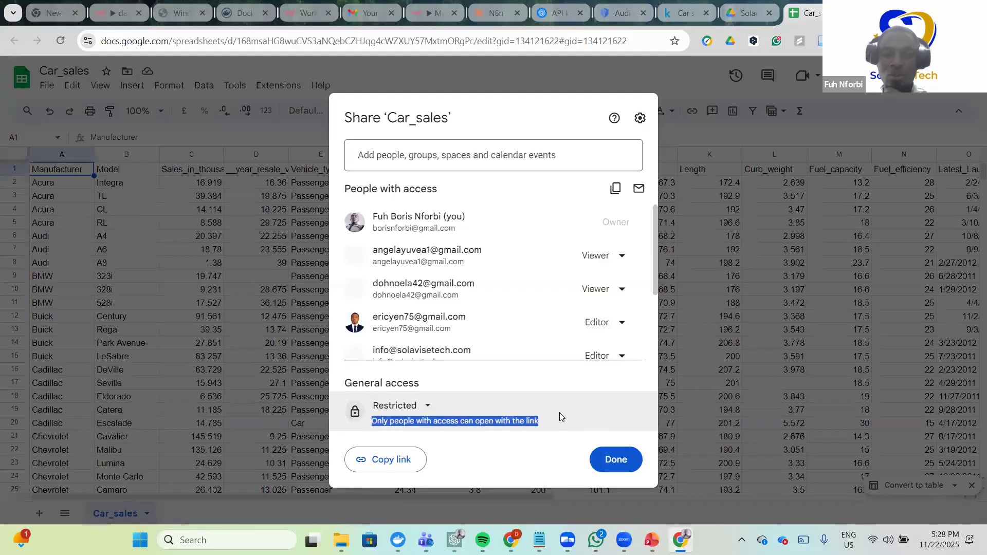
left_click(435, 379)
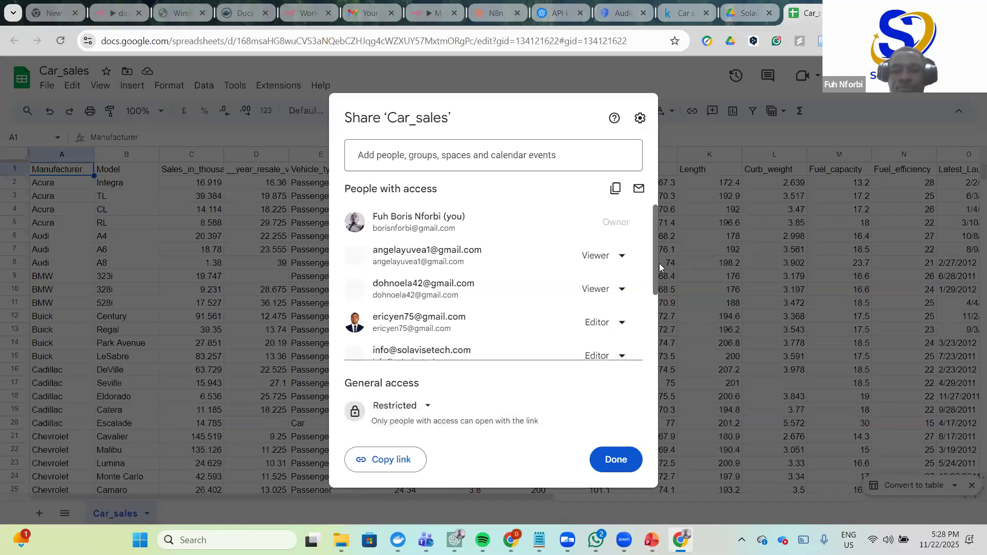
left_click_drag(656, 261, 656, 327)
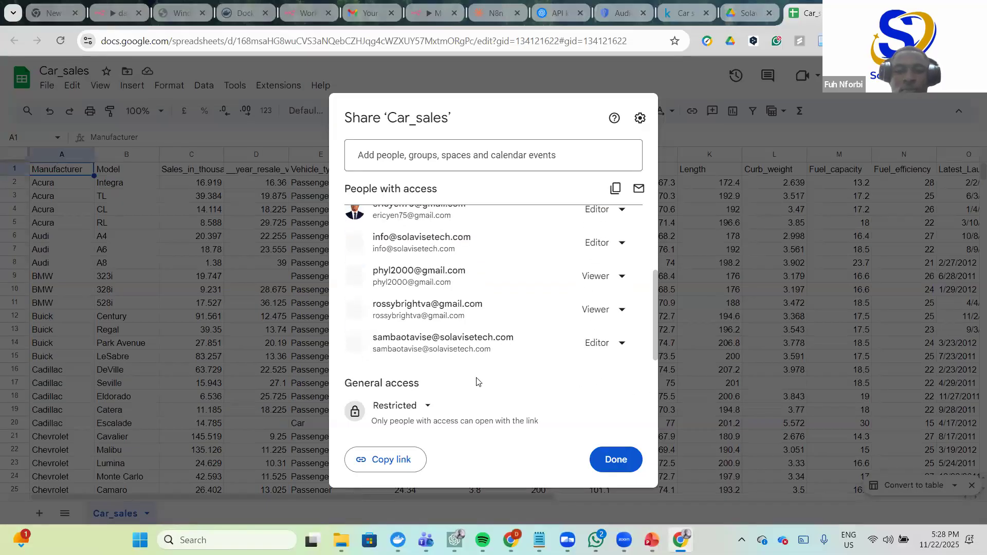
left_click(423, 406)
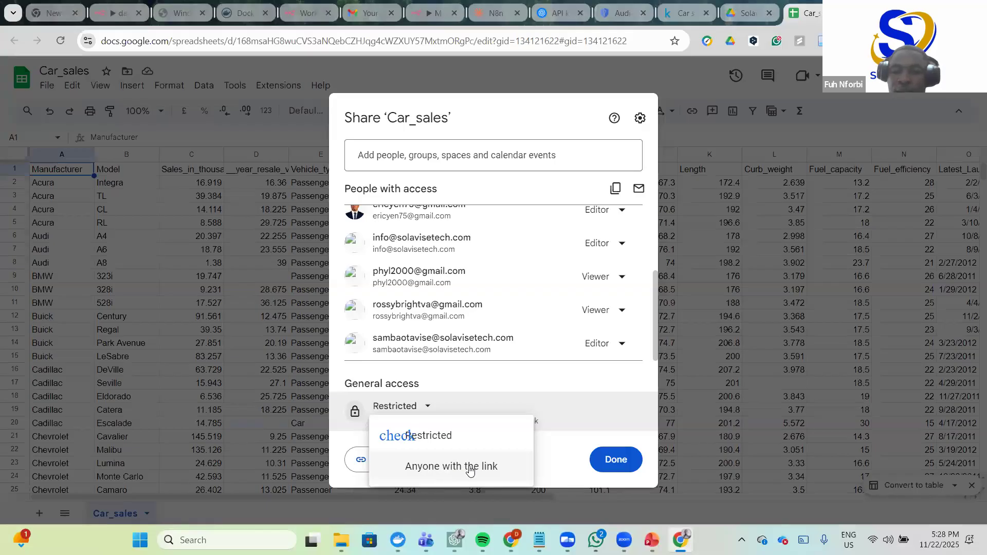
left_click(459, 468)
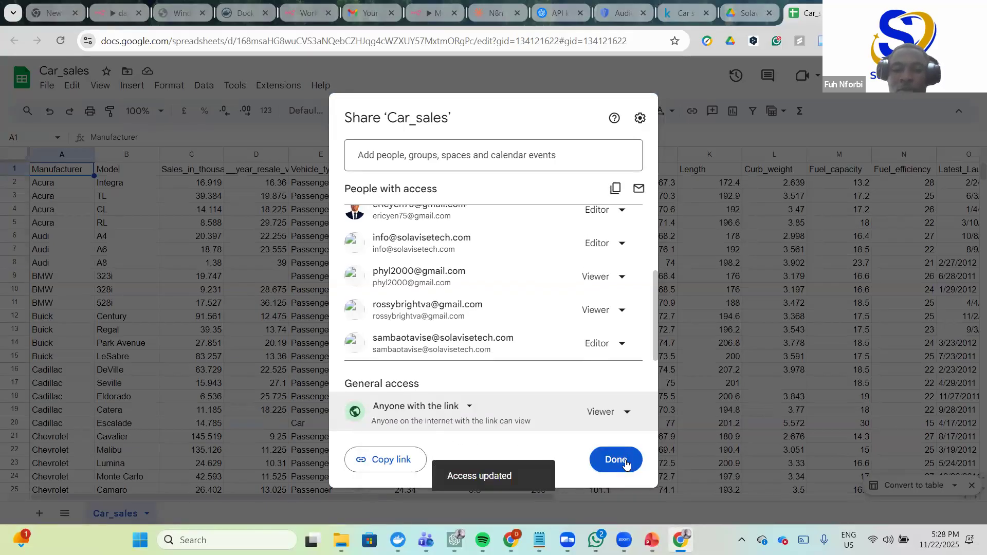
left_click(627, 461)
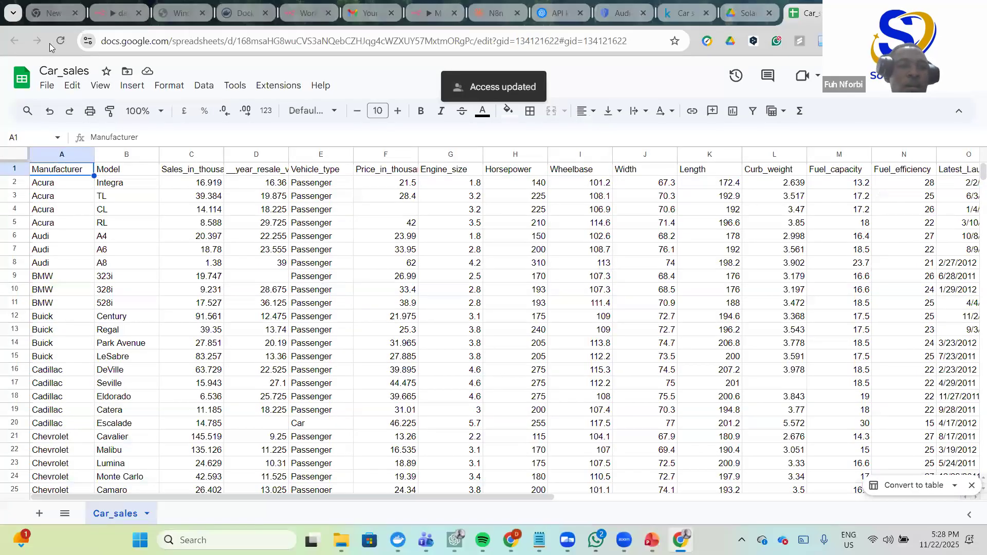
left_click(60, 41)
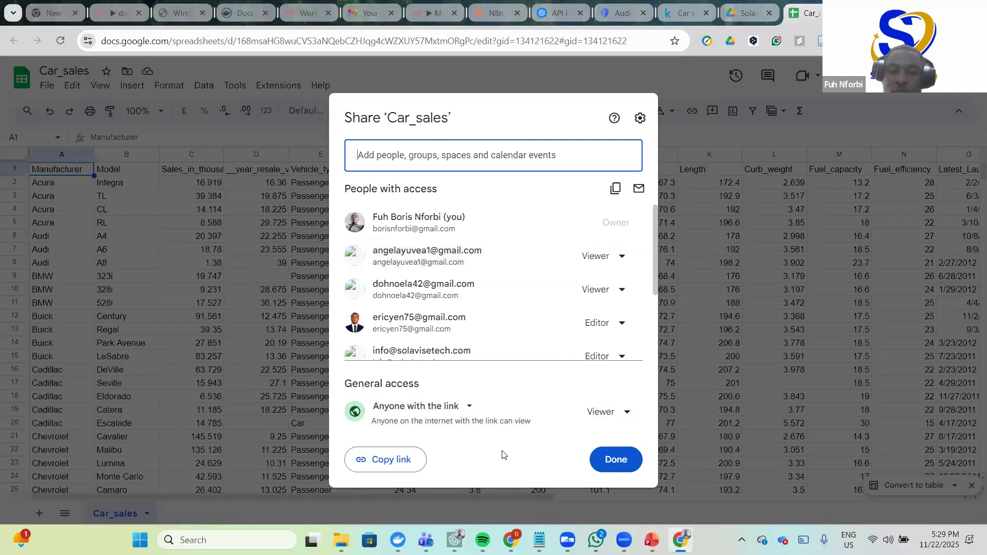
- Copy the spreadsheet ID from the Car_sales address bar and return to n8n
left_click(615, 460)
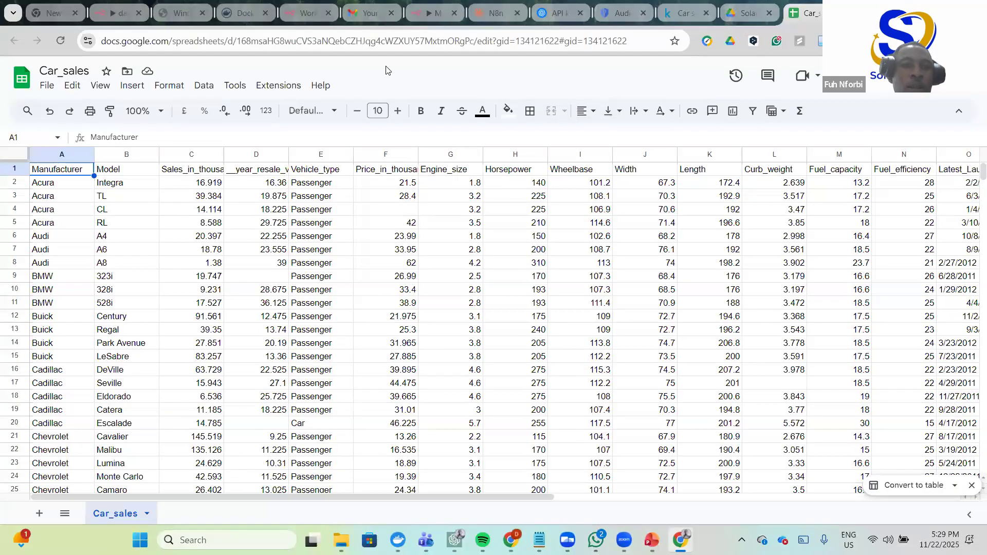
left_click_drag(238, 40, 473, 42)
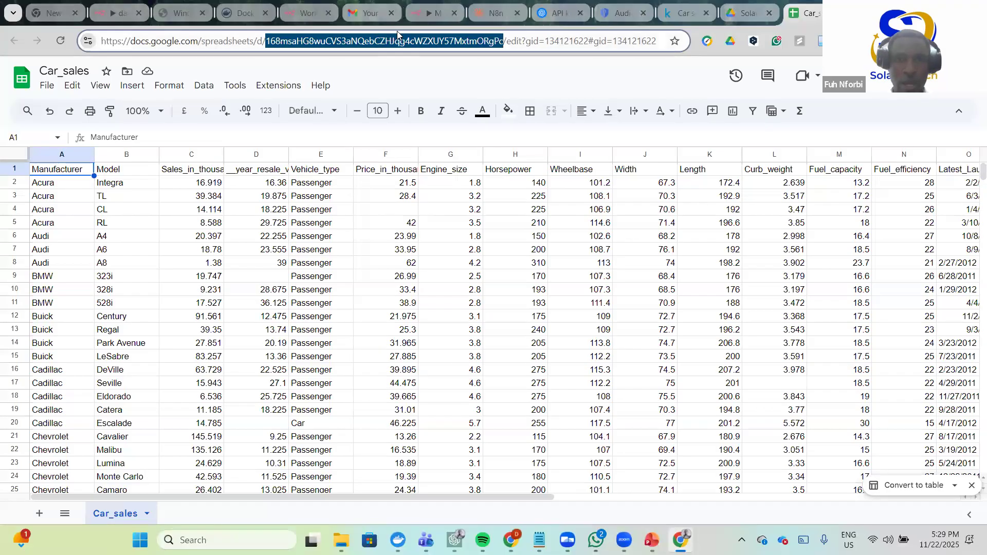
left_click(422, 23)
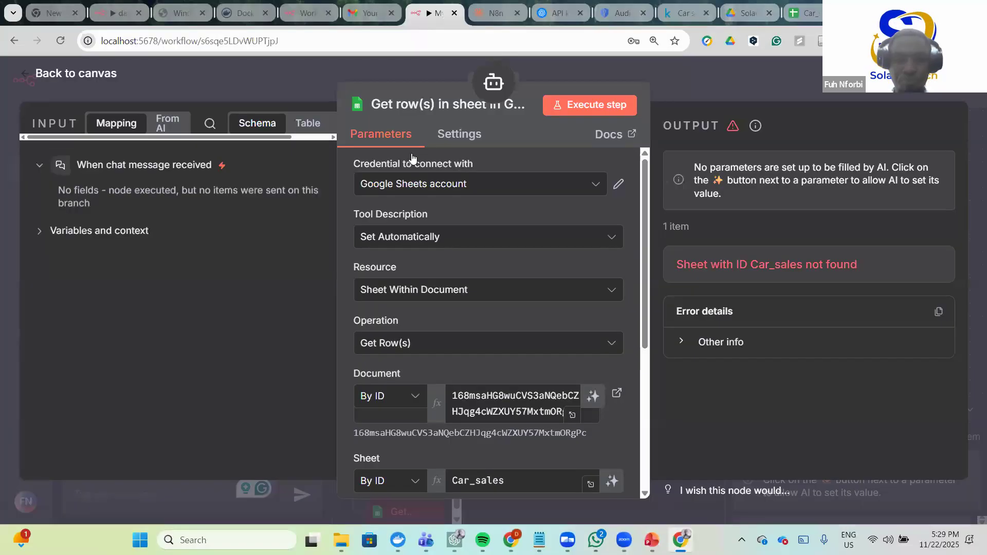
- Replace the Document ID in Get row(s) with the copied spreadsheet ID
double_click(512, 406)
key("ctrl+c")
key("BackSpace")
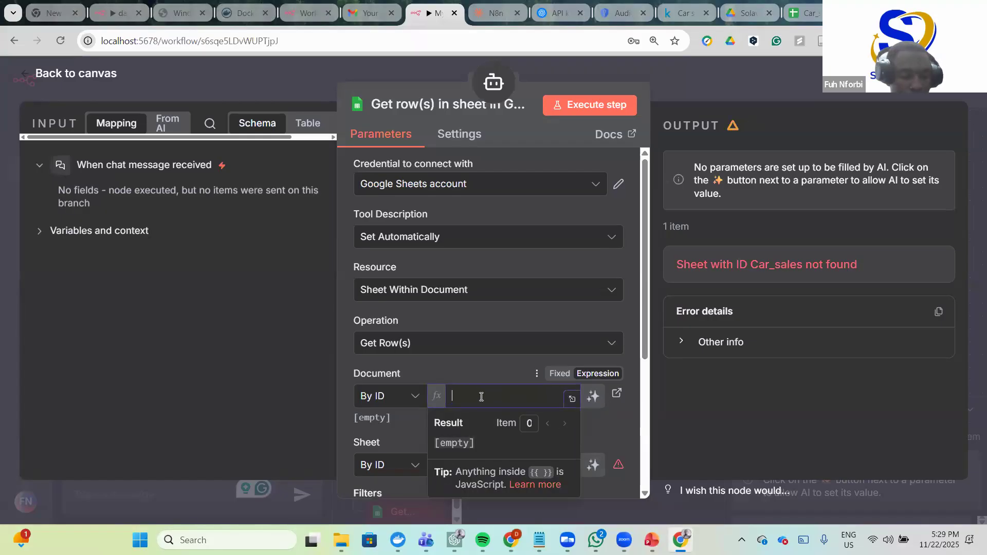
key("ctrl+v")
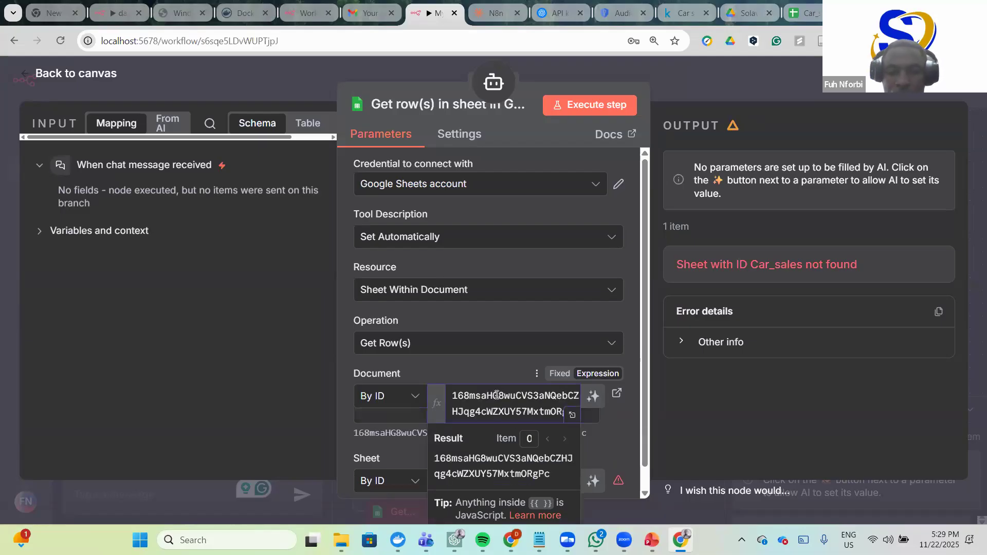
left_click(623, 431)
scroll(485, 465, "down", 1)
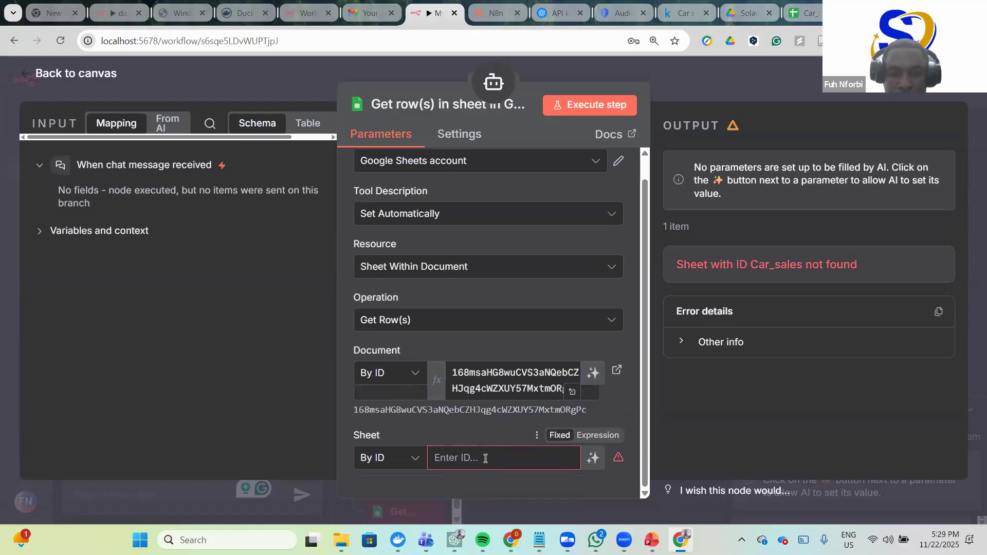
- Switch the Sheet field's lookup mode to By Name
left_click(486, 458)
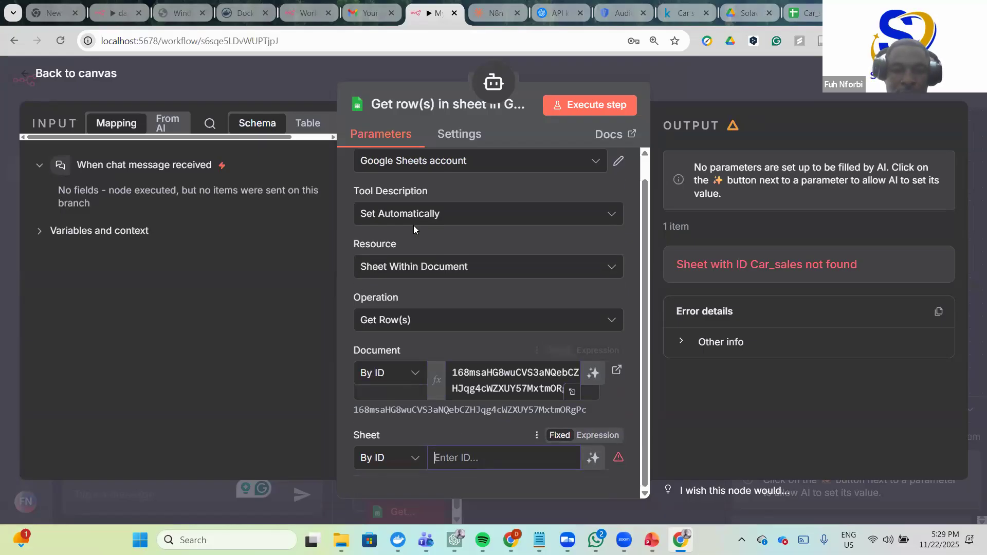
left_click(414, 459)
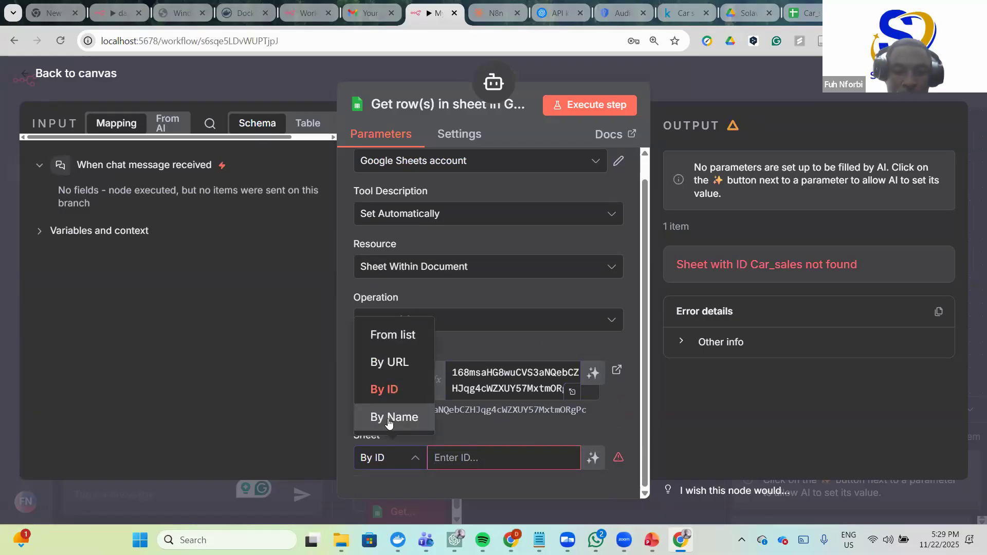
left_click(394, 414)
left_click(480, 458)
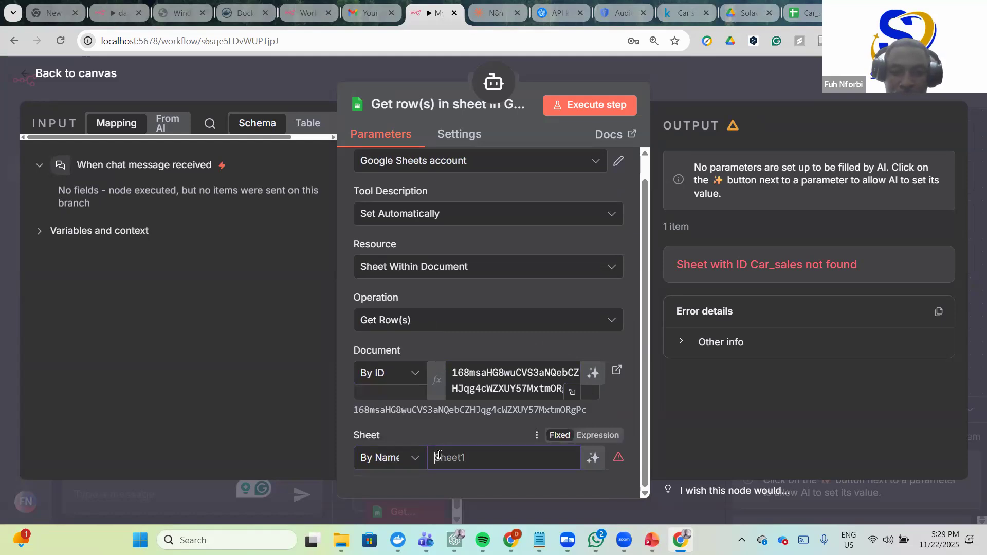
- Copy the Car_sales tab name from the spreadsheet and enter it as the sheet name
left_click(808, 7)
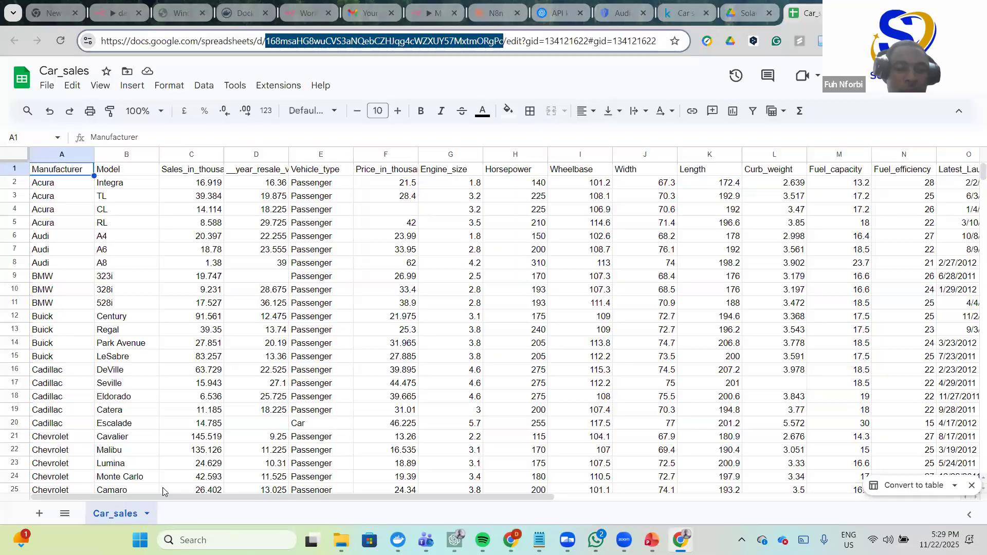
right_click(146, 515)
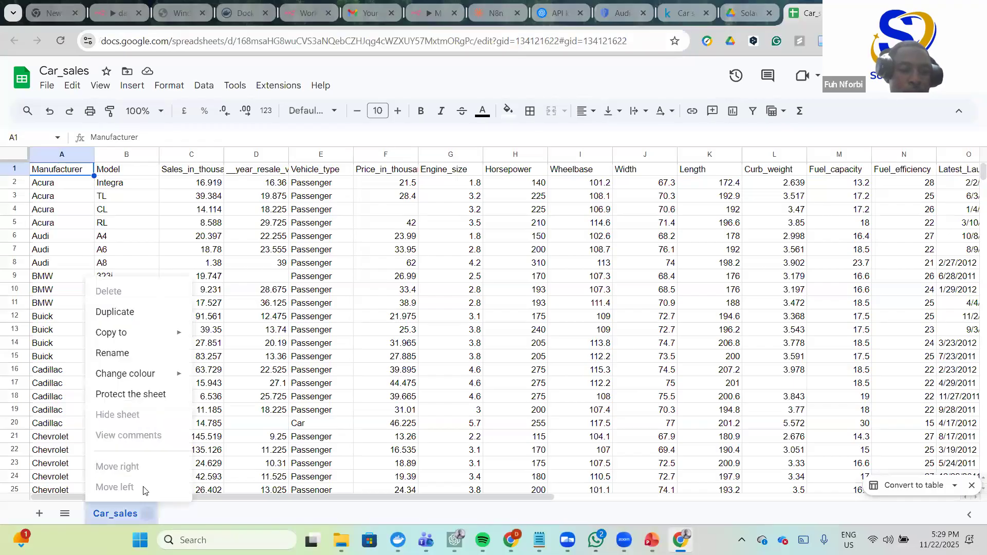
left_click(126, 355)
key("ctrl+c")
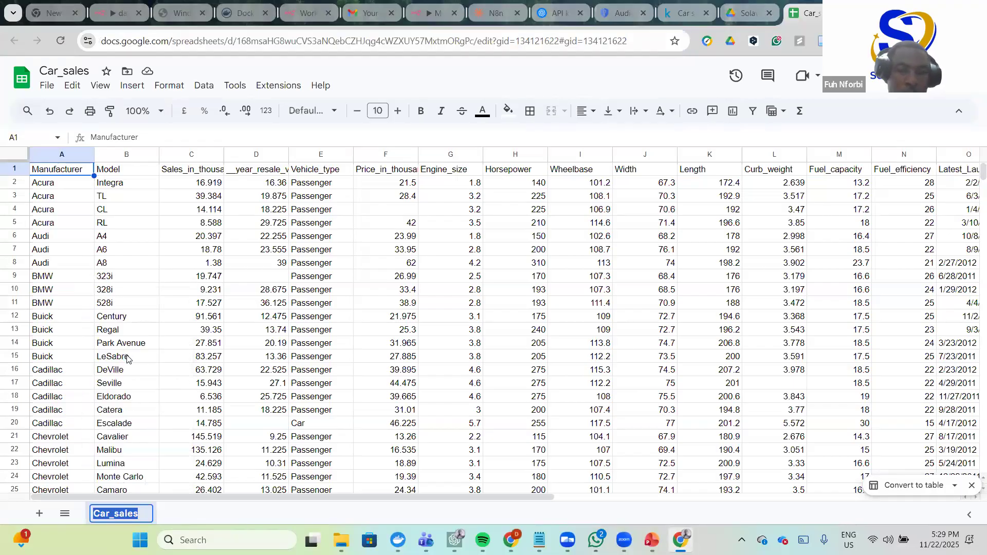
left_click(200, 516)
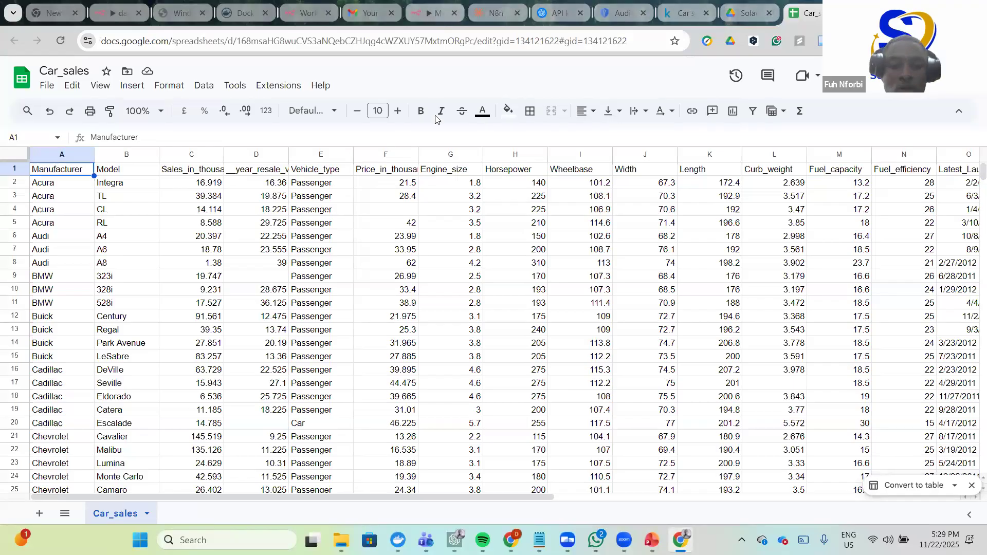
left_click(436, 13)
left_click(482, 464)
key("ctrl+v")
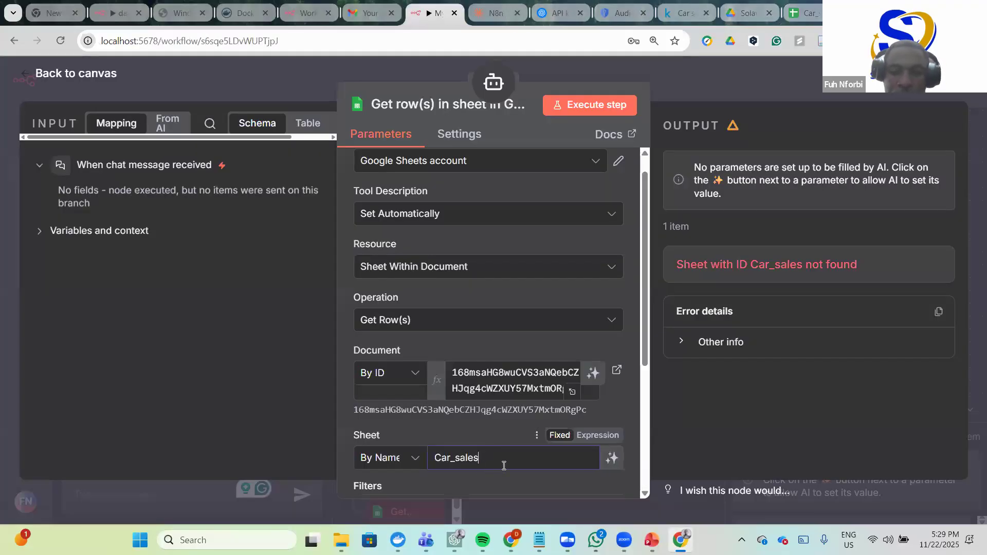
left_click(620, 407)
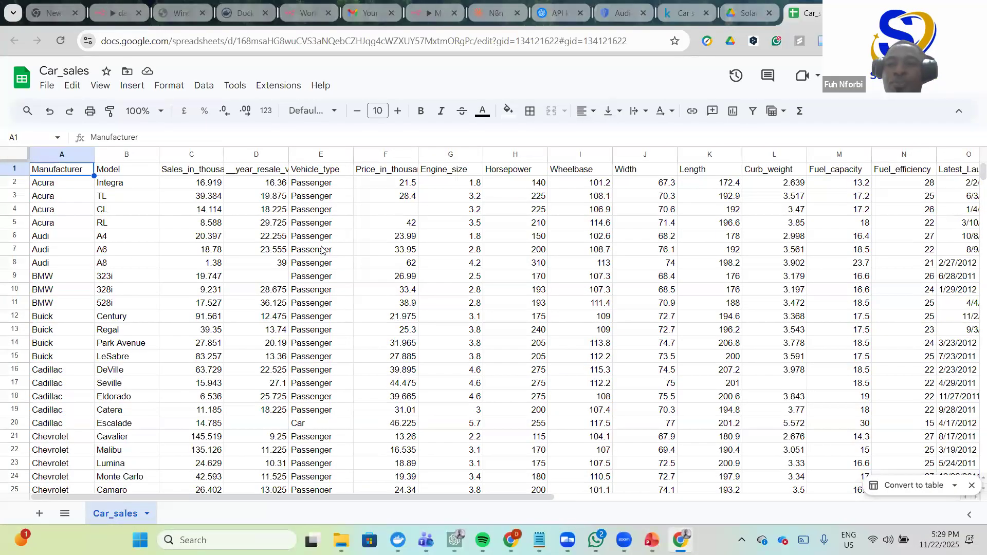
left_click(429, 14)
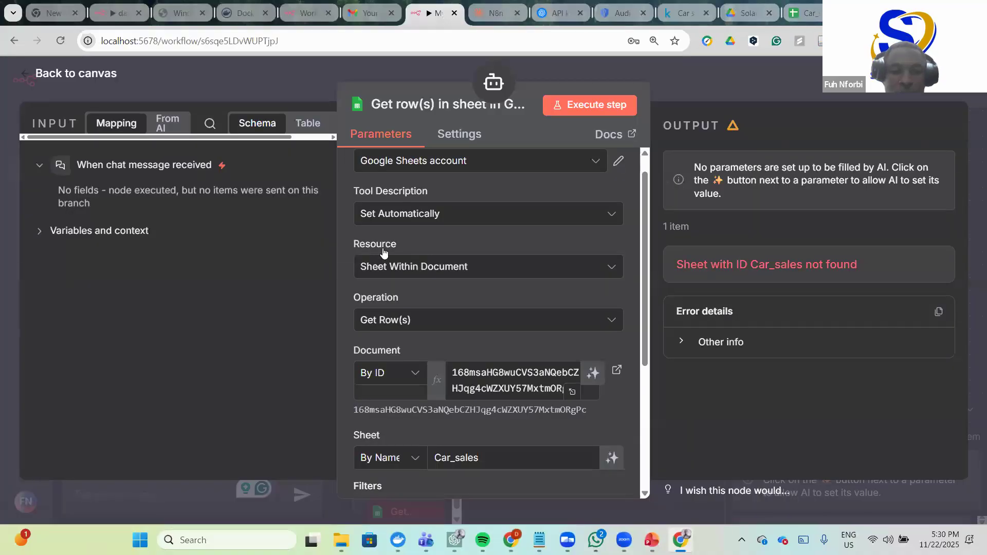
scroll(536, 417, "down", 2)
scroll(538, 410, "up", 3)
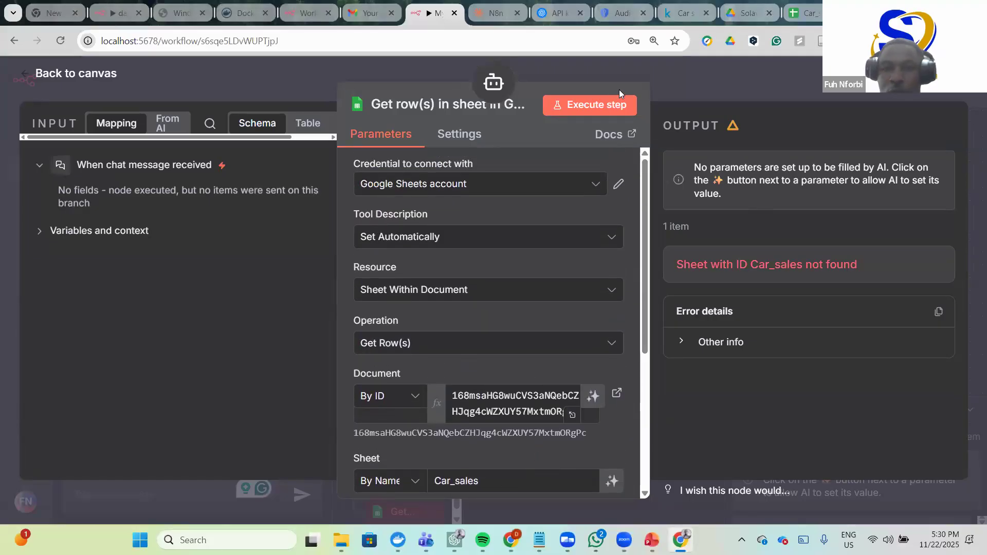
- Execute the Get row(s) step, review the returned Car_sales rows, and go back to the canvas
left_click(612, 106)
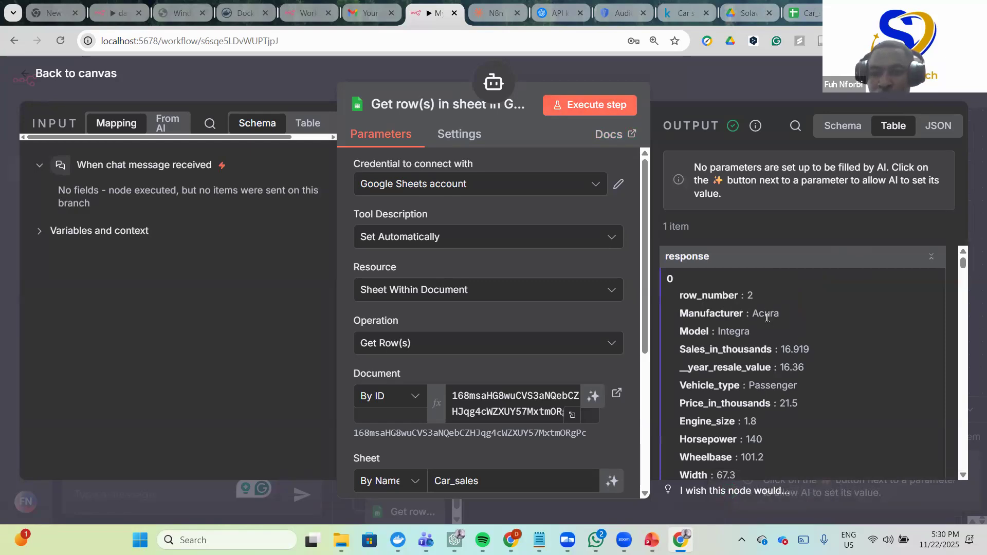
scroll(775, 319, "down", 15)
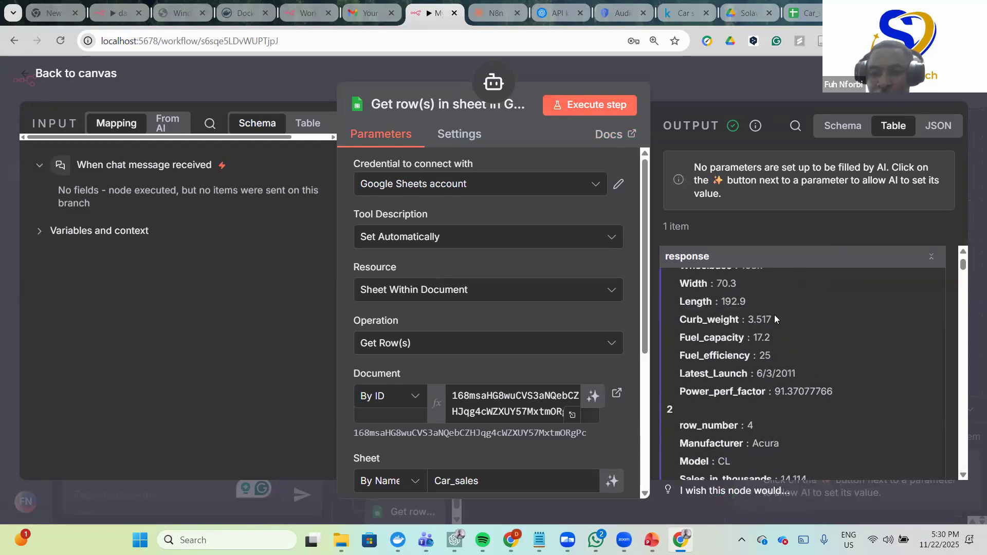
scroll(801, 317, "down", 5)
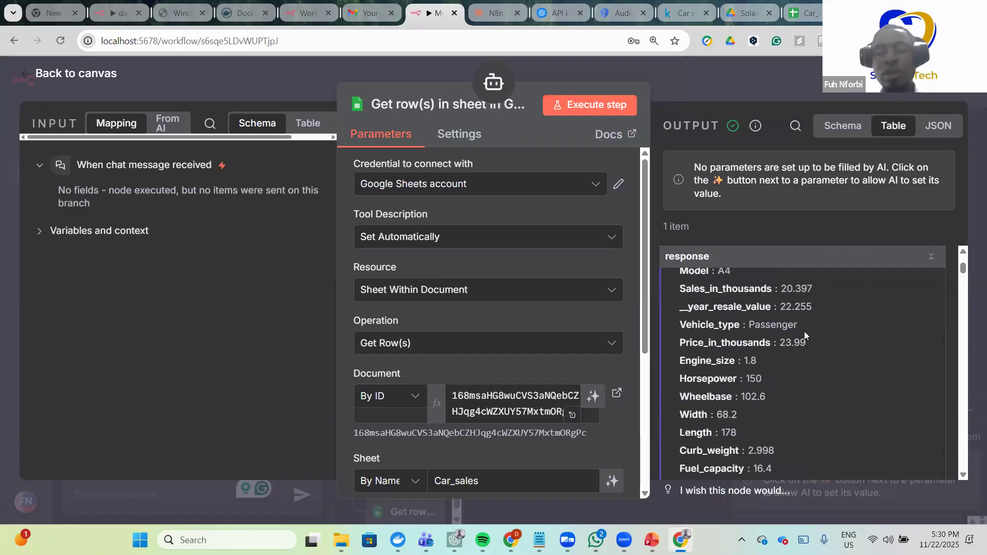
scroll(804, 332, "down", 10)
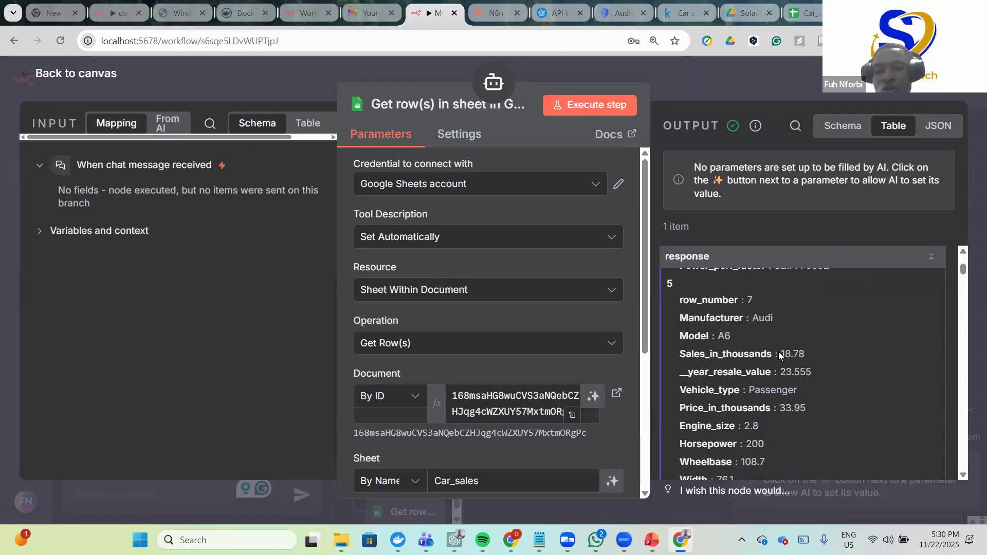
scroll(773, 362, "down", 5)
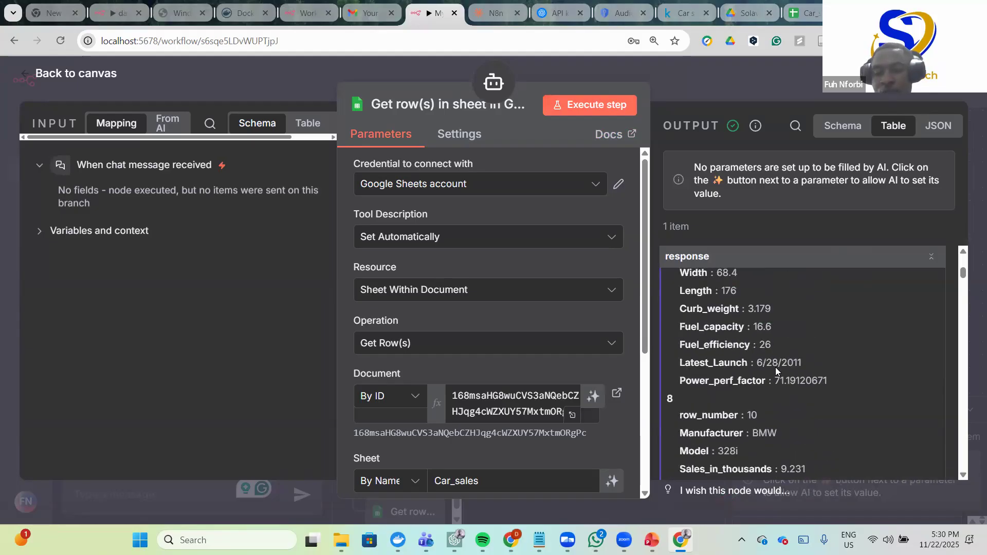
scroll(775, 367, "down", 20)
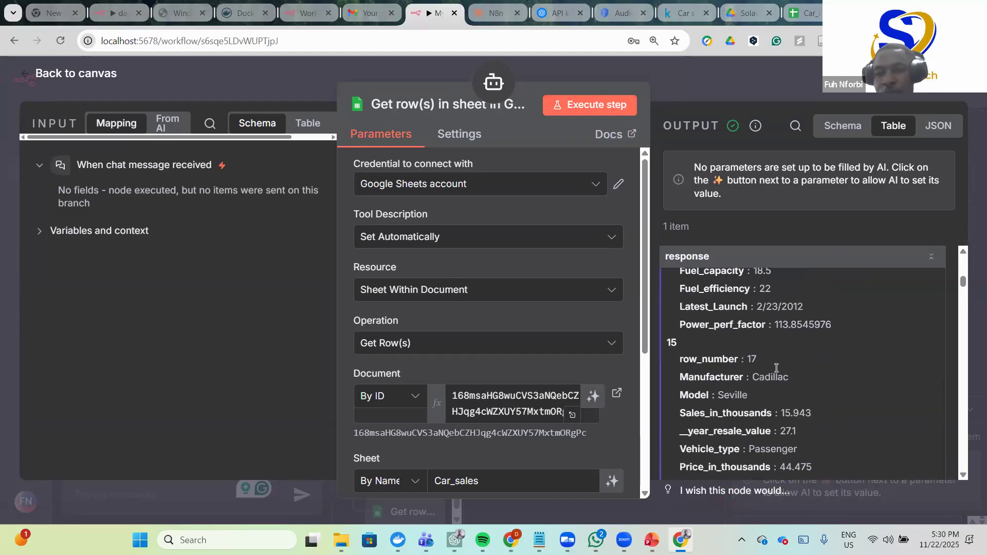
scroll(777, 368, "down", 10)
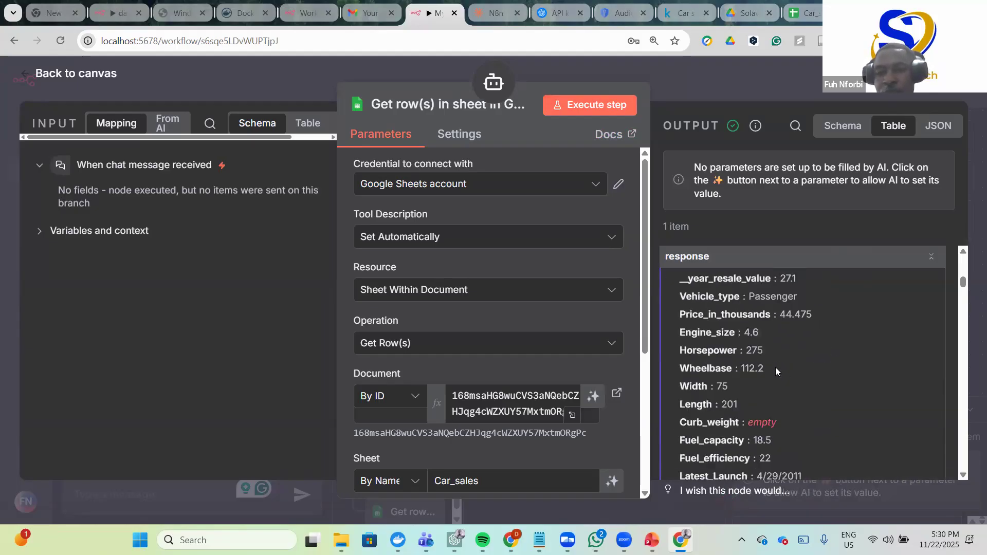
left_click(692, 79)
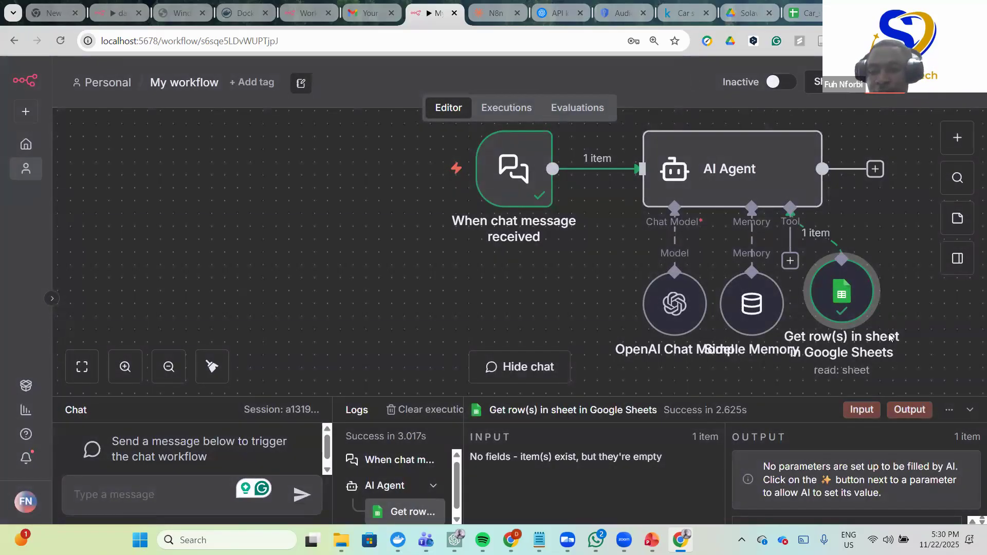
- Group the OpenAI Chat Model, Simple Memory and Get row(s) nodes beneath the AI Agent
left_click_drag(678, 303, 656, 303)
left_click_drag(744, 328, 708, 319)
left_click_drag(843, 314, 779, 327)
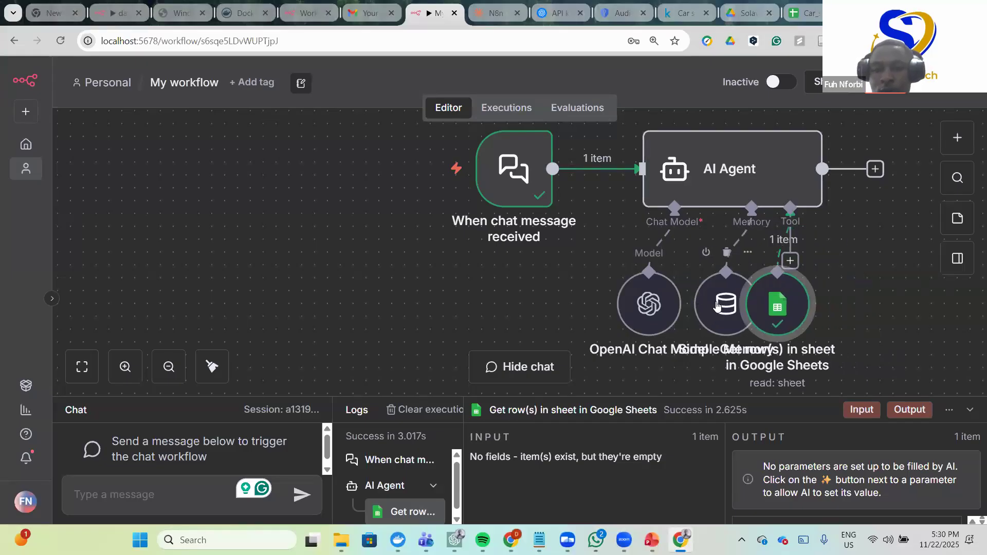
left_click_drag(711, 300, 698, 299)
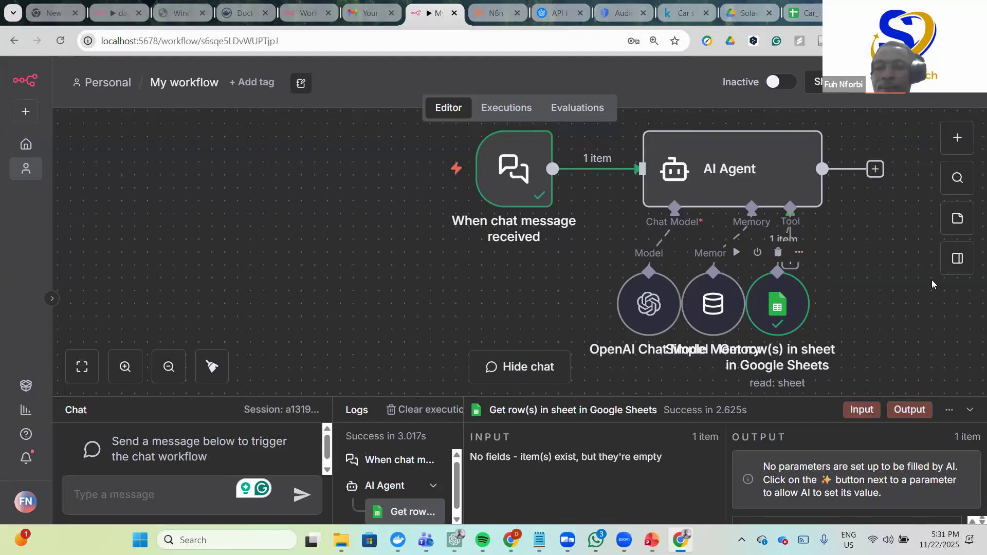
left_click(780, 170)
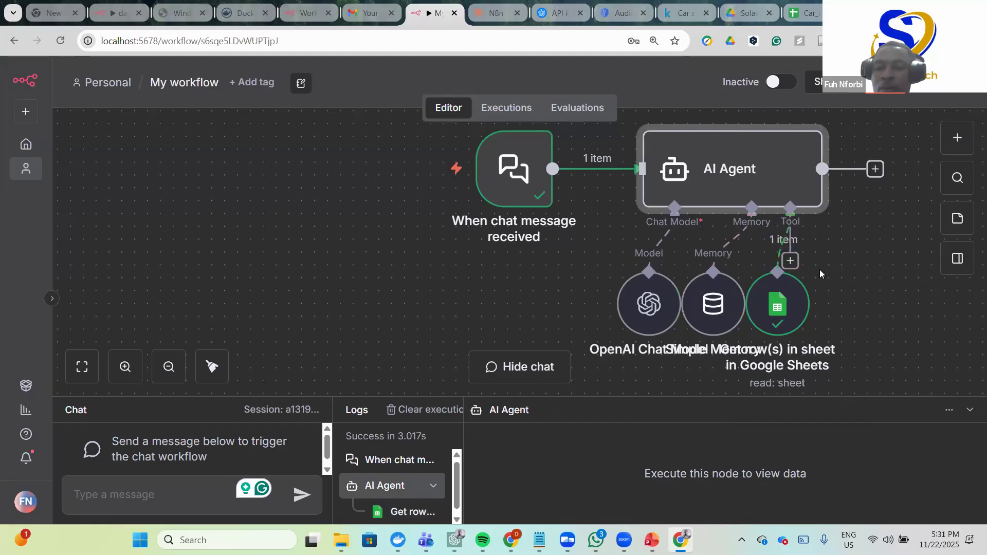
left_click(791, 261)
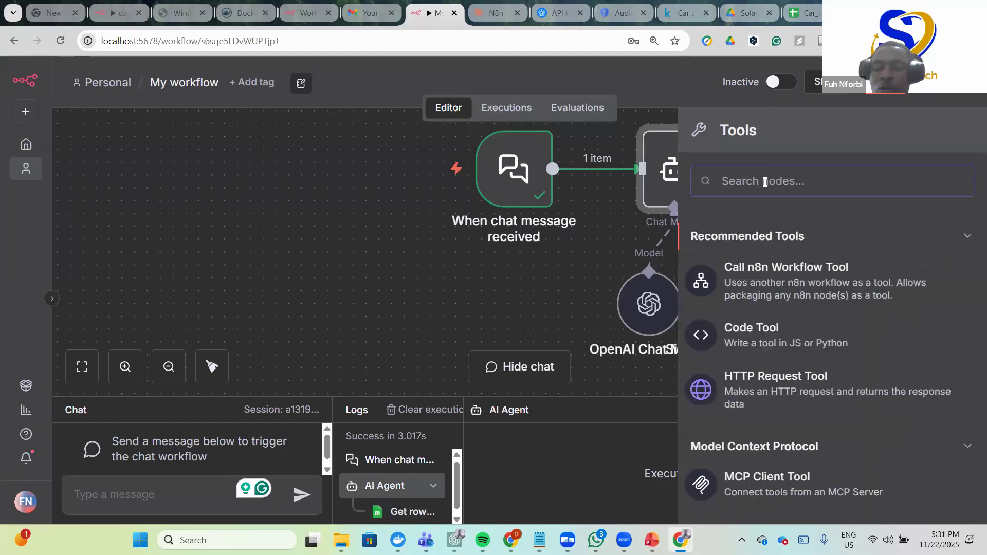
- Search 'gmail' in the tools list and attach the Gmail Tool to the AI Agent
type("gnai")
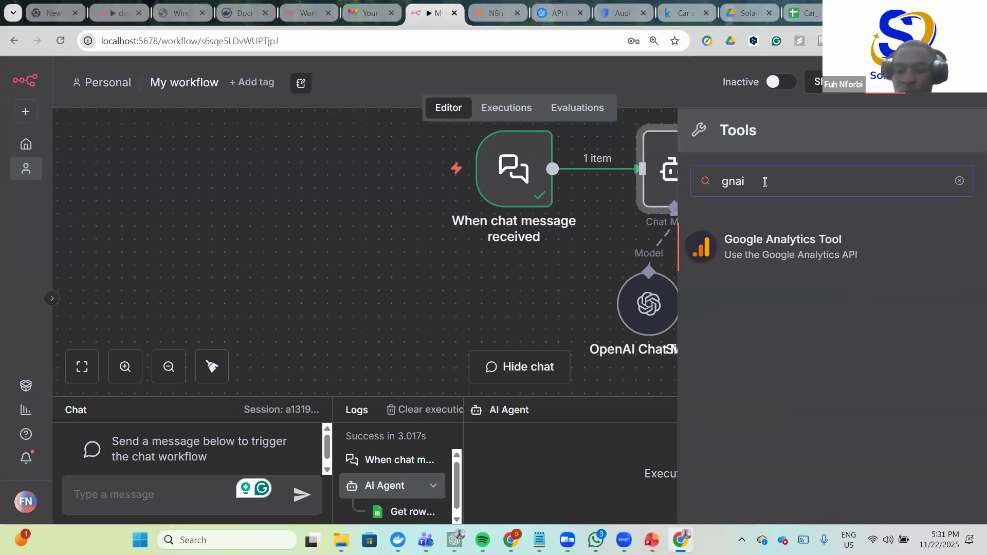
key("BackSpace")
key("BackSpace")
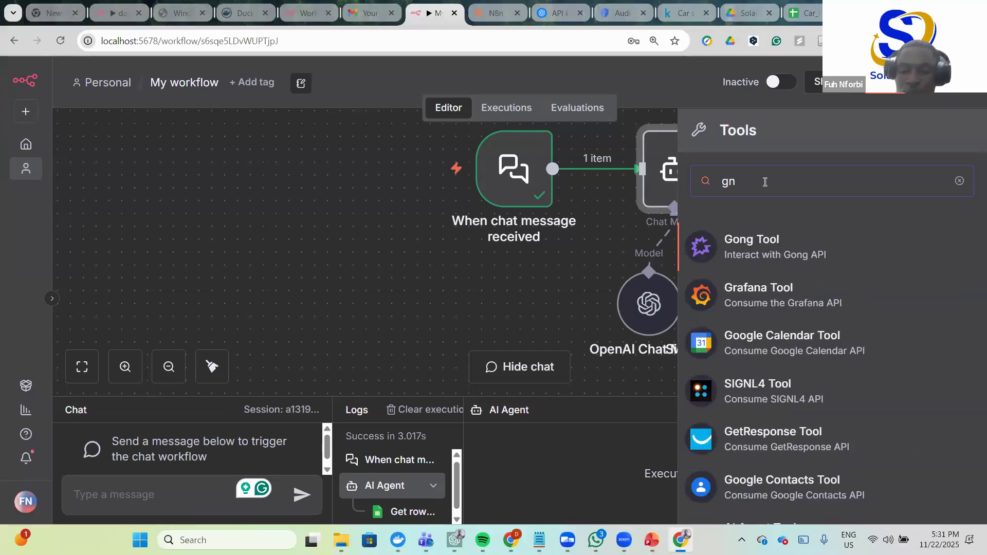
key("BackSpace")
type("mai")
left_click(773, 256)
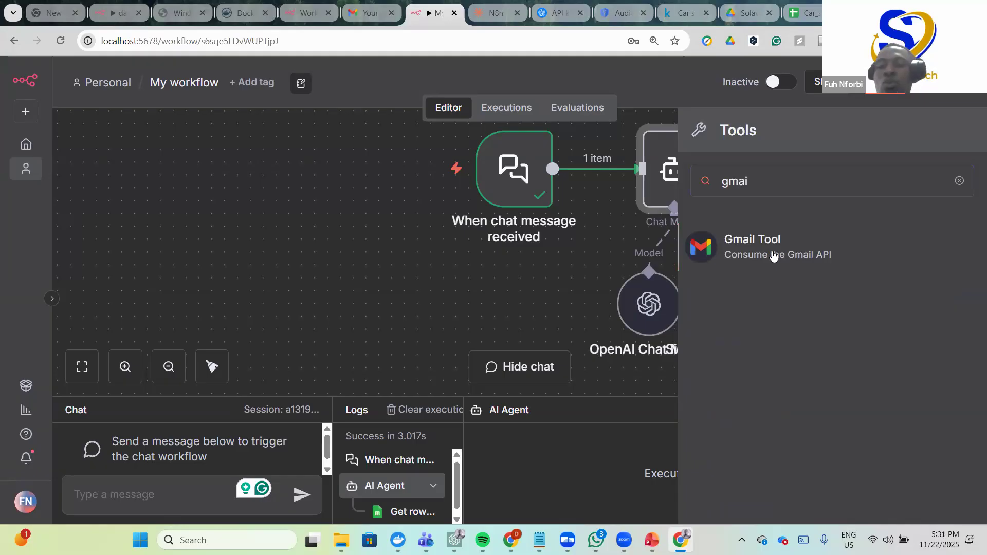
left_click(763, 251)
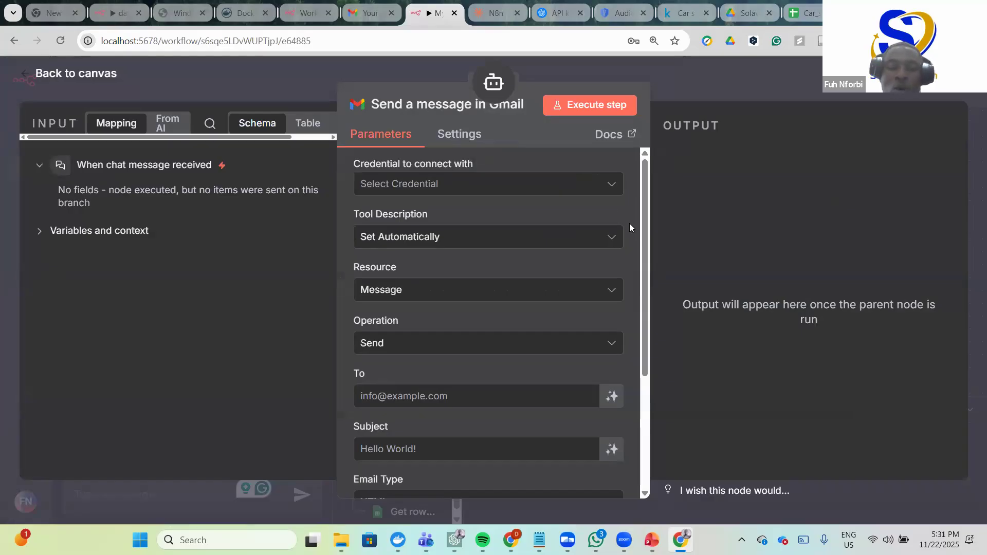
- Create a new Gmail OAuth2 credential and go to its Client ID field
left_click(500, 223)
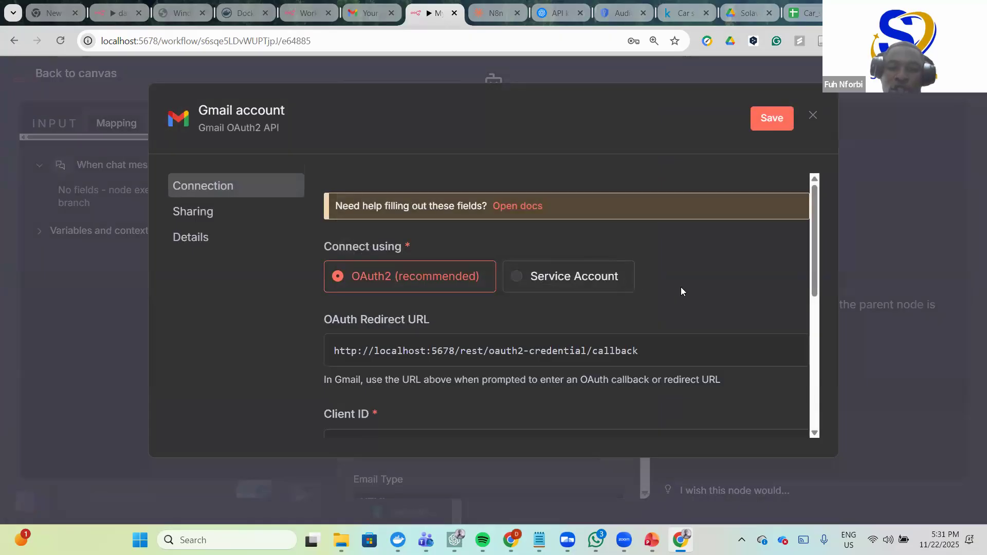
scroll(680, 286, "down", 5)
scroll(678, 284, "up", 5)
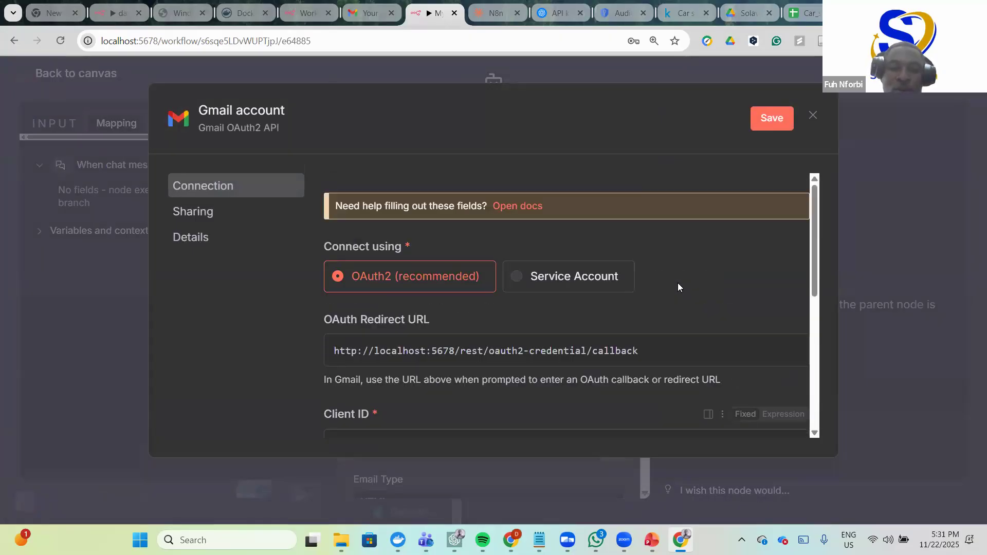
scroll(678, 287, "down", 3)
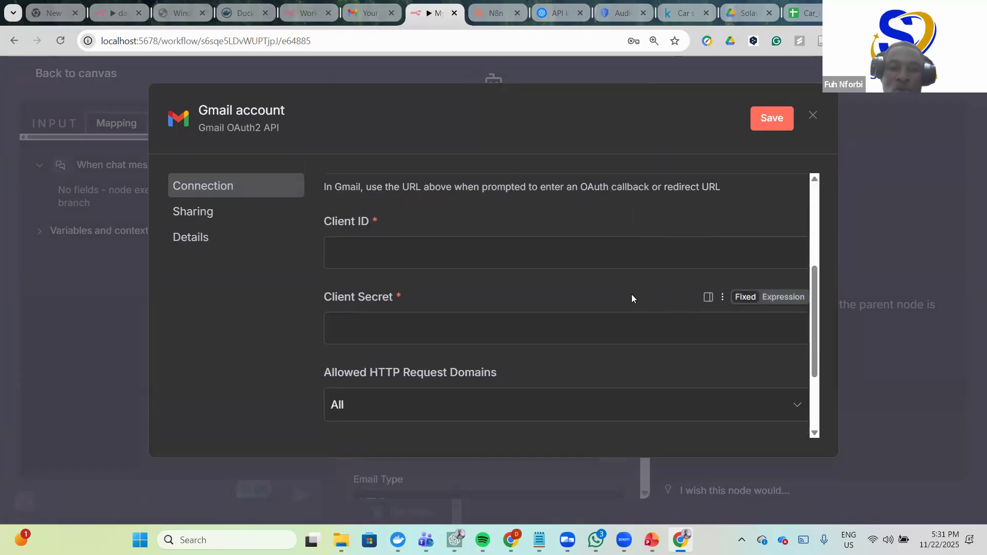
left_click(548, 252)
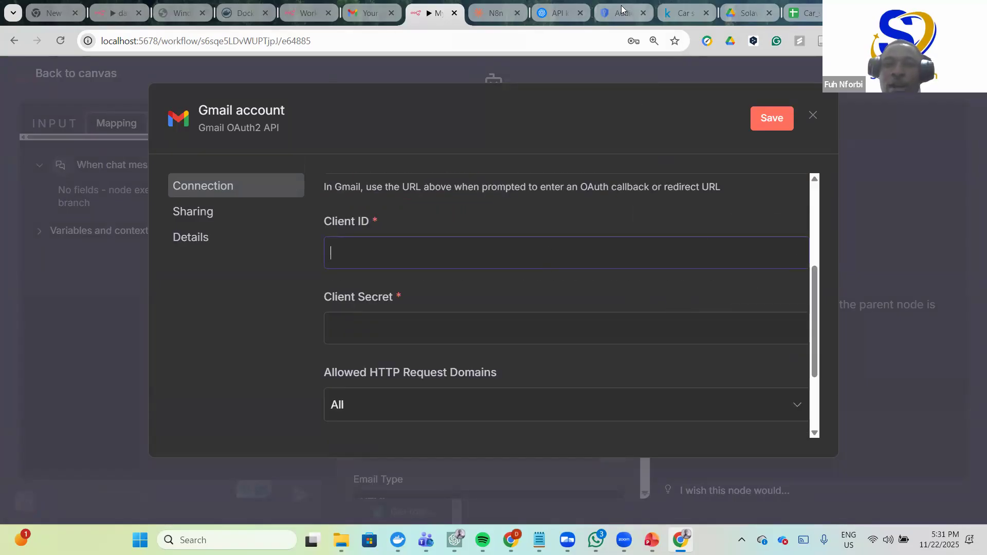
left_click(672, 161)
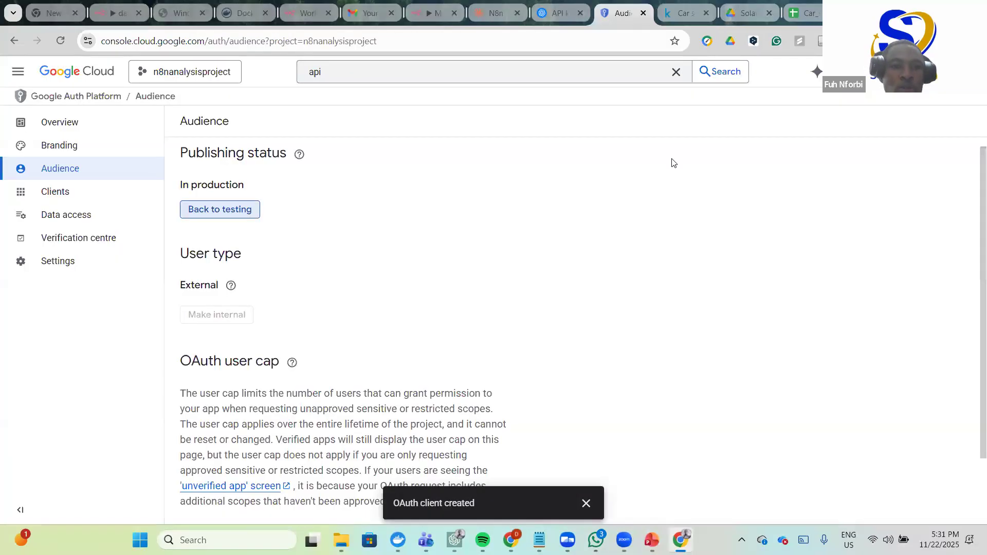
- In Google Cloud, open Auth Platform Clients > Web client 1 and copy its Client ID
left_click(558, 11)
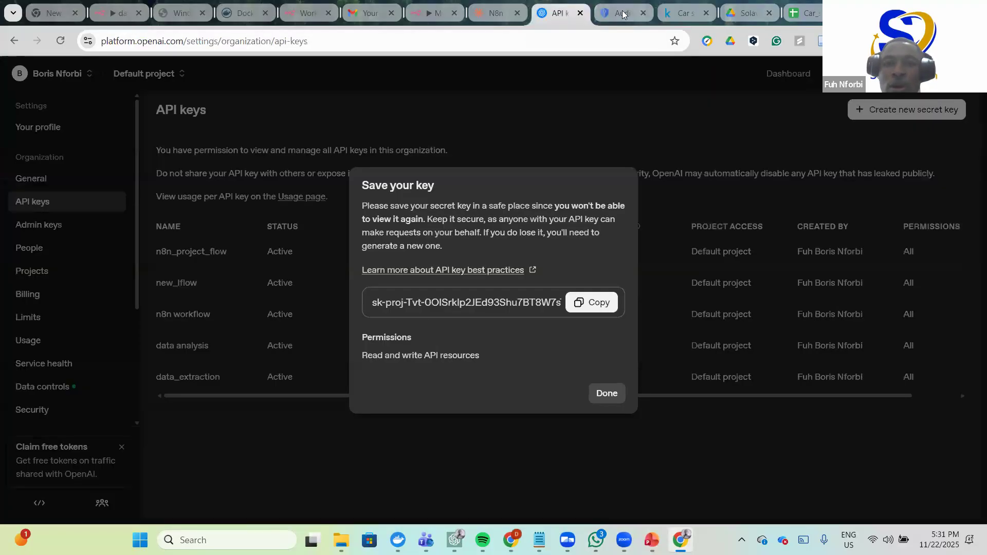
left_click(622, 12)
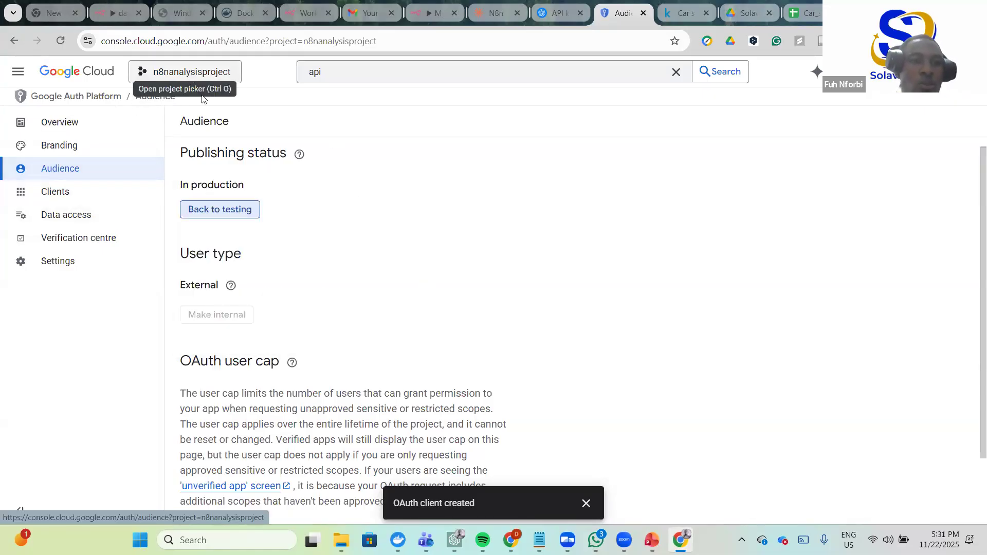
scroll(199, 234, "down", 2)
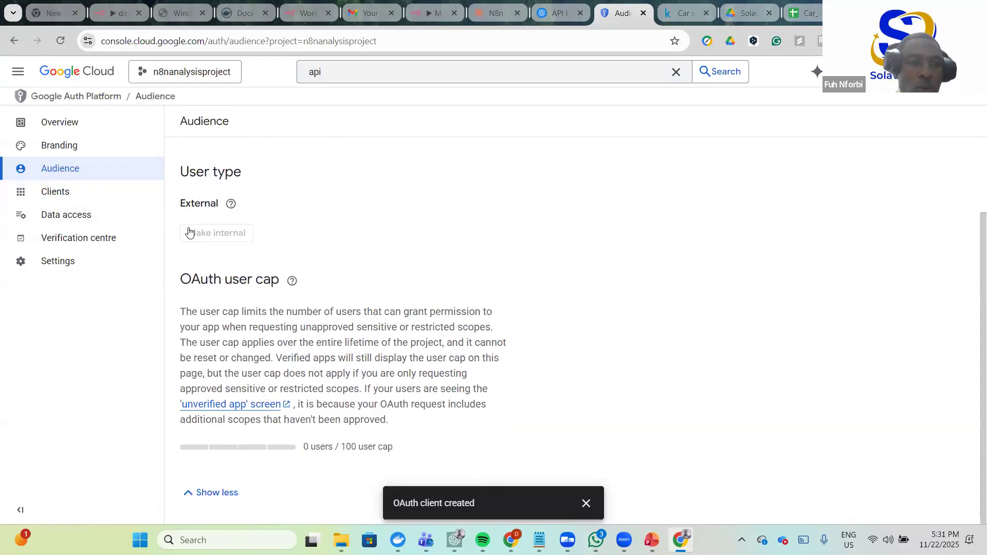
scroll(198, 234, "up", 3)
left_click(75, 127)
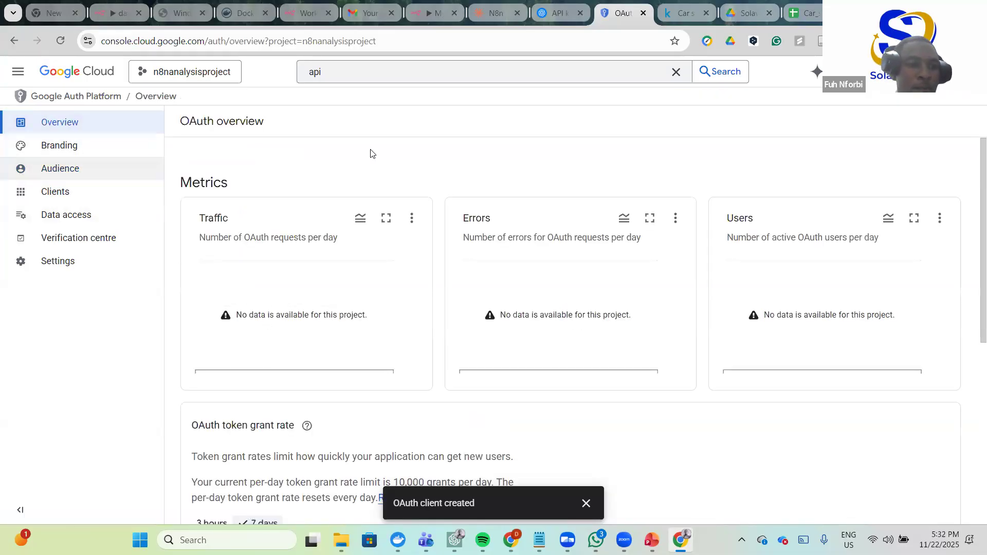
left_click(60, 169)
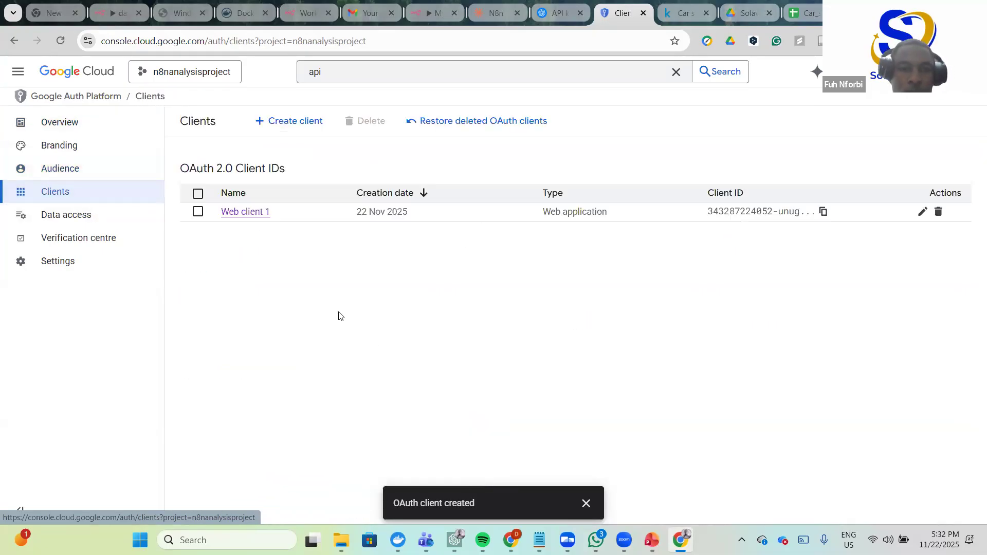
left_click(231, 230)
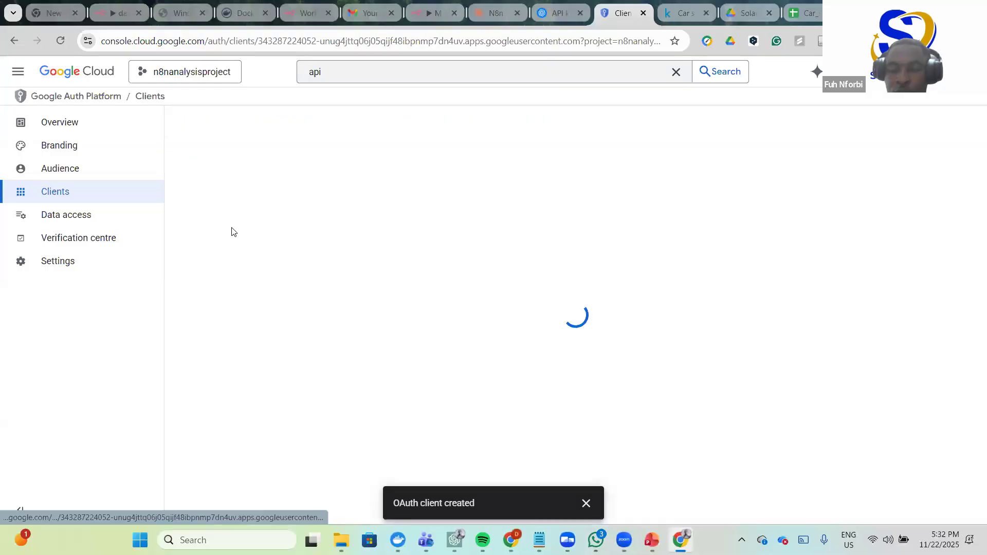
left_click_drag(801, 229, 738, 202)
key("ctrl+c")
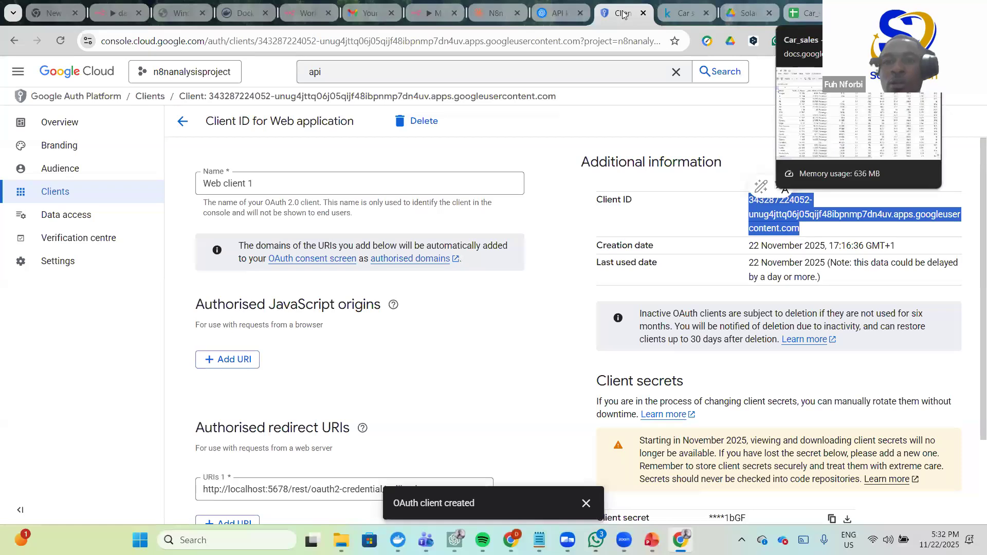
left_click(428, 12)
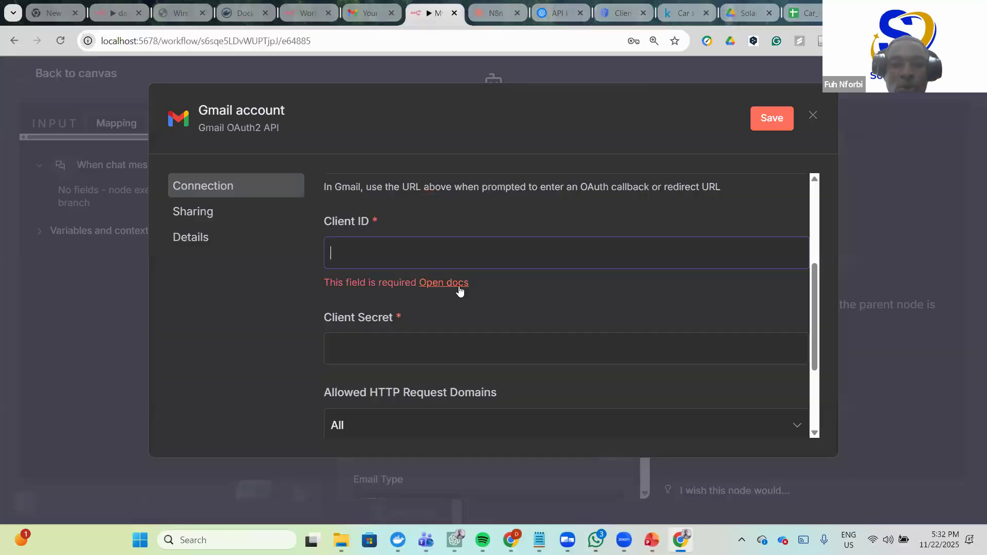
- Paste the Client ID, then copy Web client 1's client secret into Client Secret
key("ctrl+v")
left_click(399, 330)
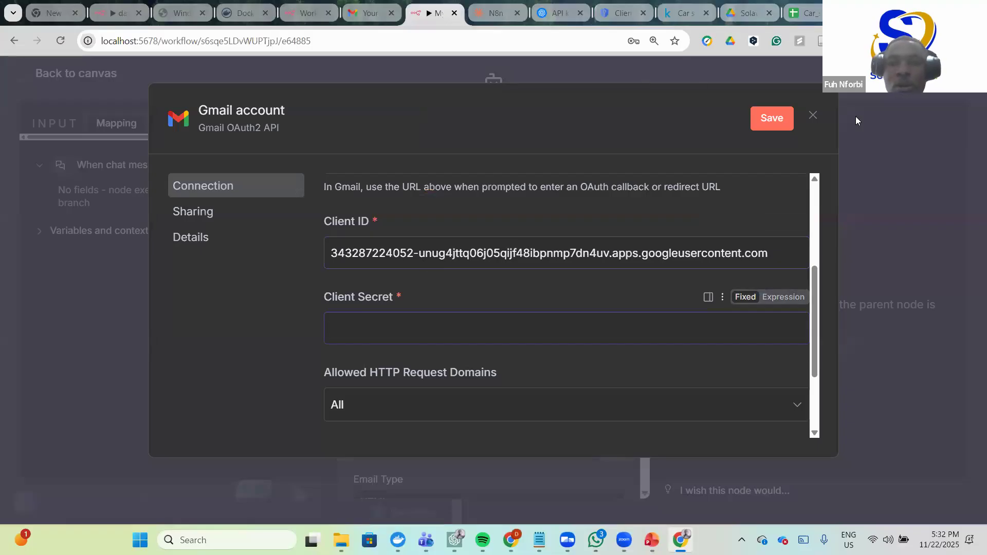
left_click(624, 13)
scroll(777, 308, "down", 2)
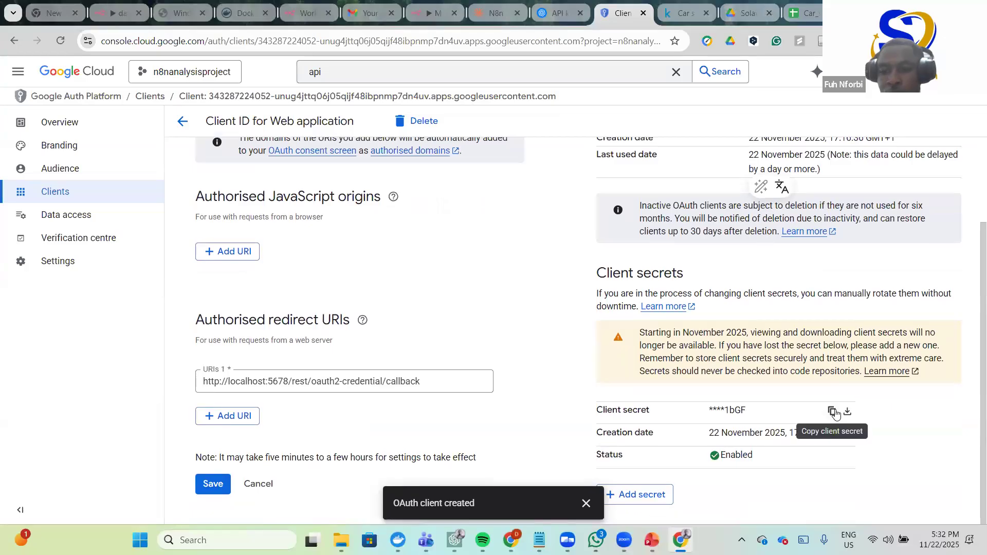
left_click(834, 412)
left_click(434, 13)
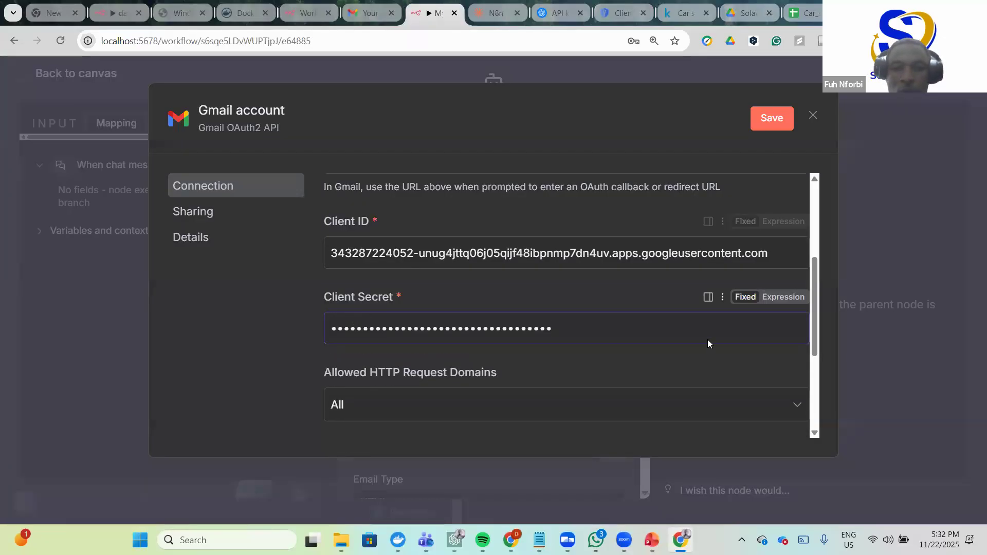
scroll(562, 312, "up", 2)
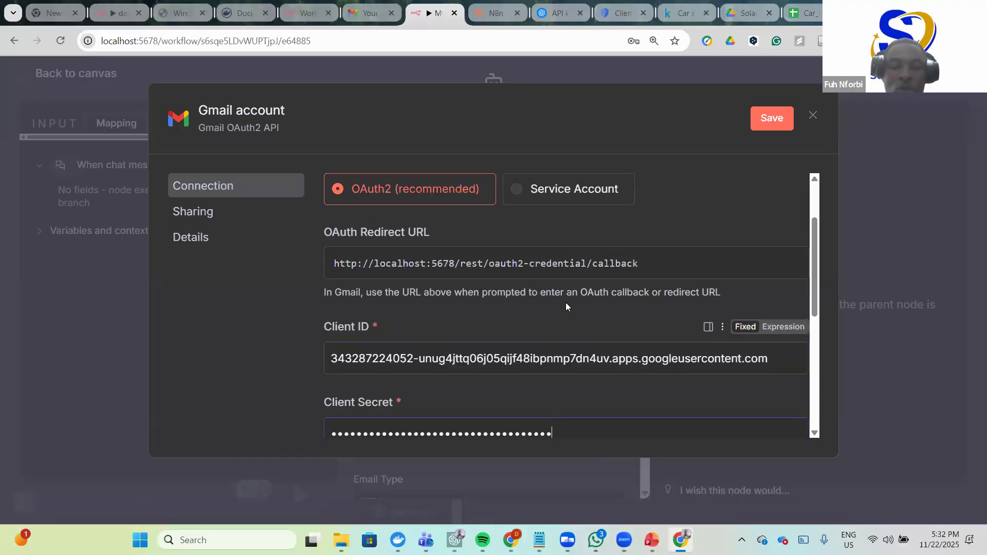
scroll(565, 304, "down", 1)
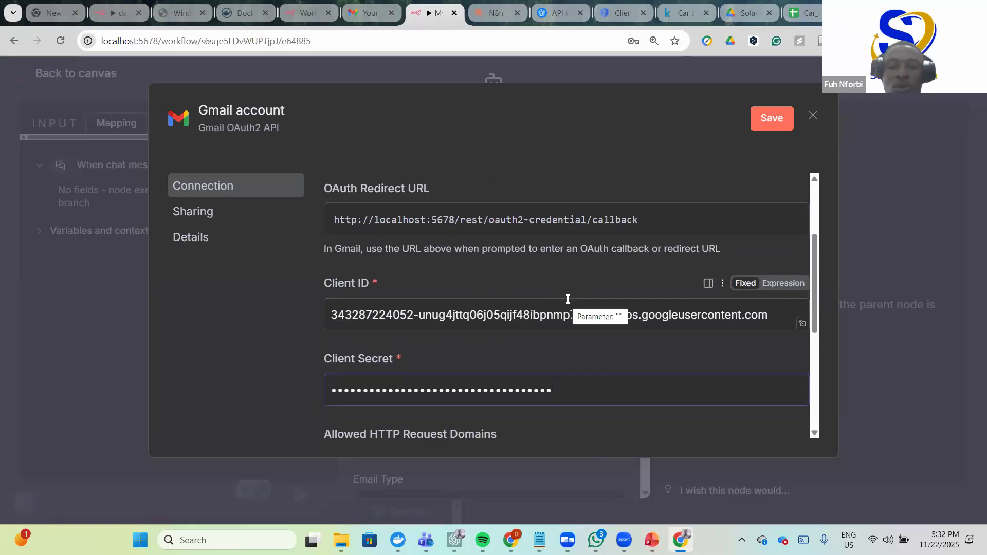
scroll(540, 291, "down", 7)
scroll(427, 324, "up", 1)
- Sign in with Google, proceed past the unverified n8napp warning, and grant all Gmail permissions
left_click(396, 323)
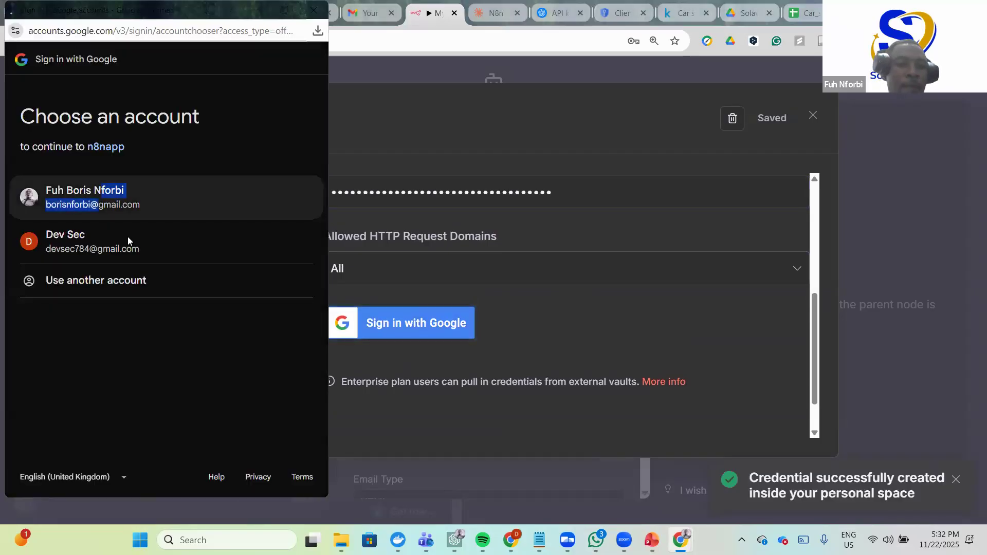
left_click_drag(101, 190, 98, 204)
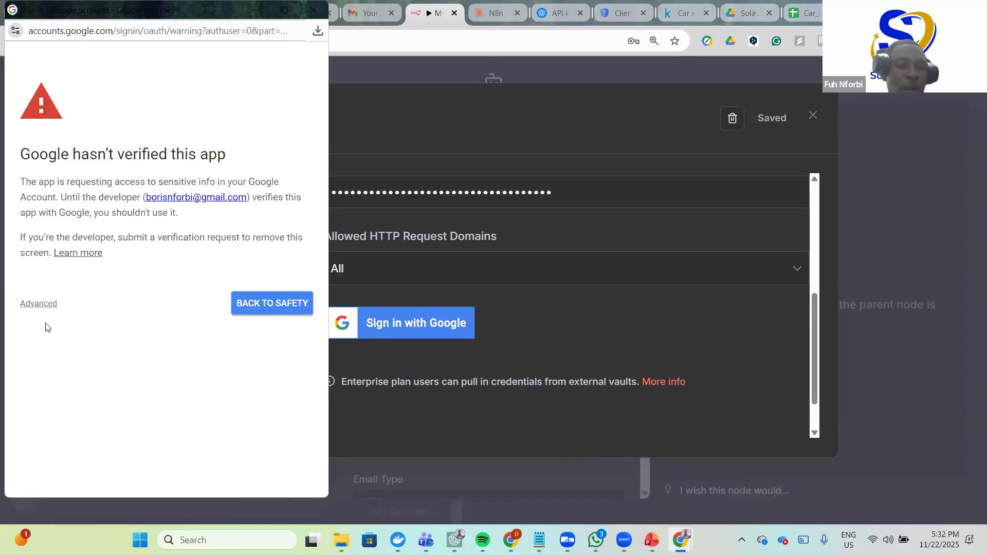
left_click(34, 304)
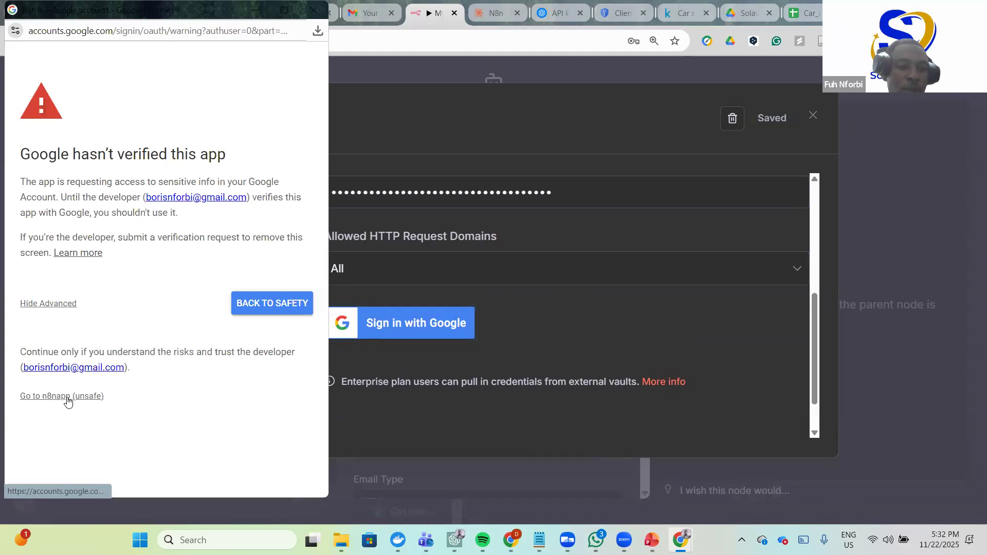
left_click(67, 397)
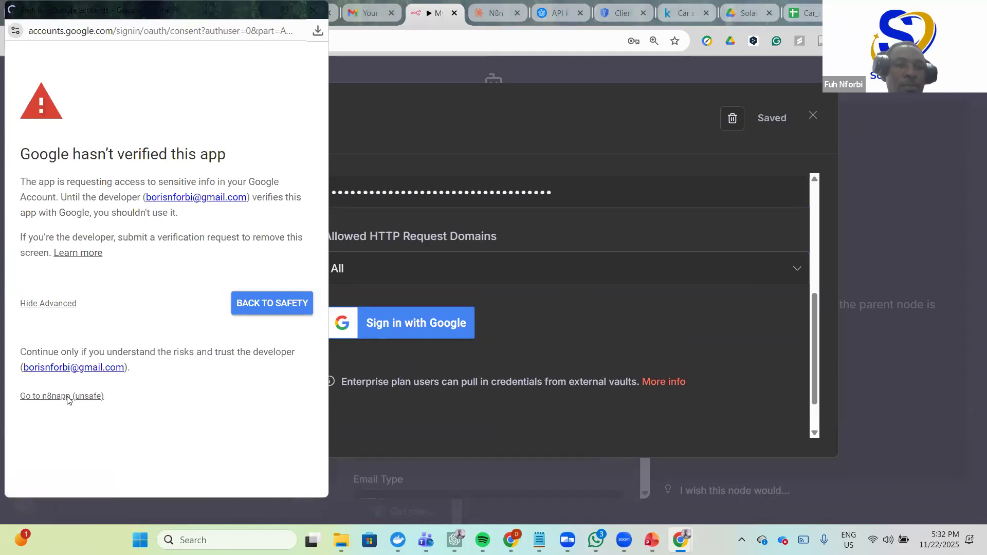
left_click(118, 355)
scroll(89, 346, "down", 3)
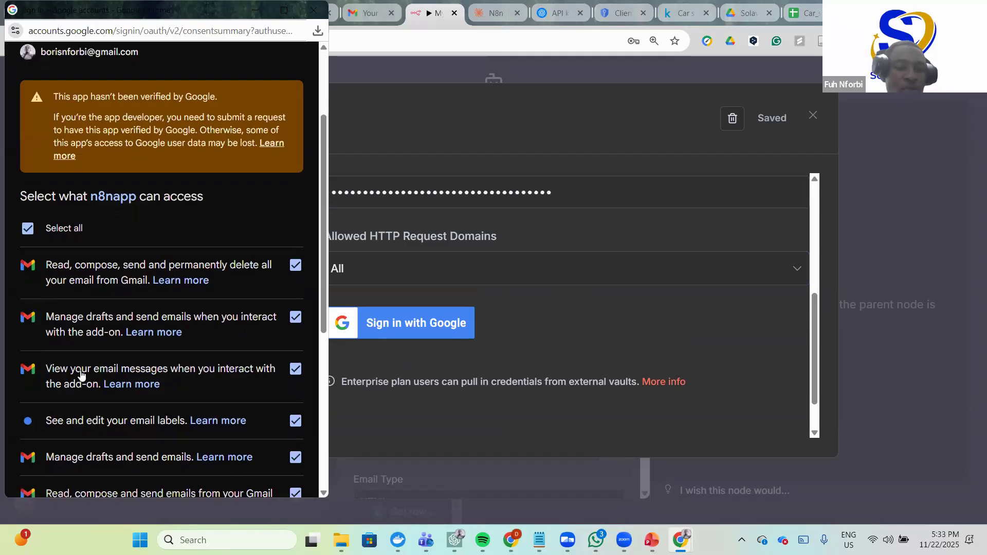
scroll(91, 395, "down", 6)
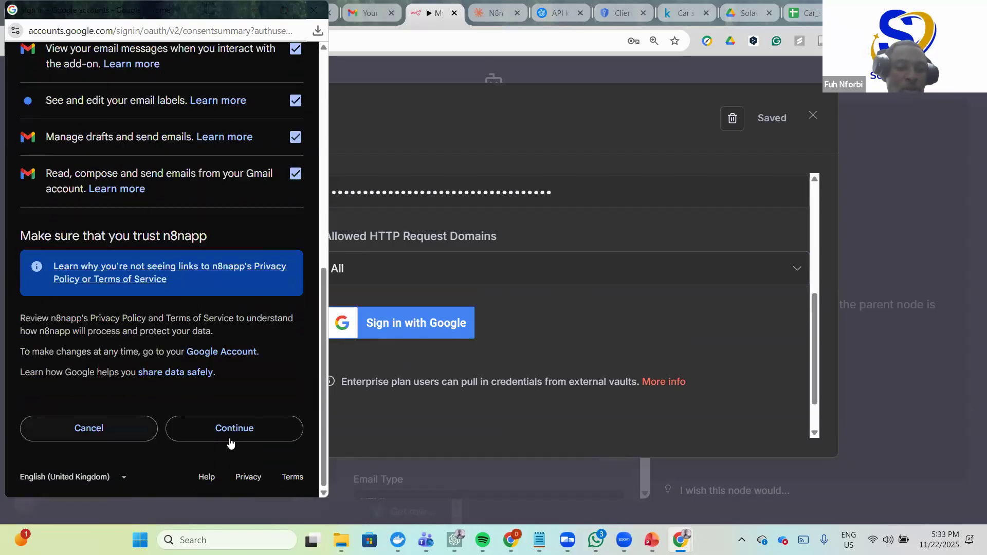
left_click(236, 429)
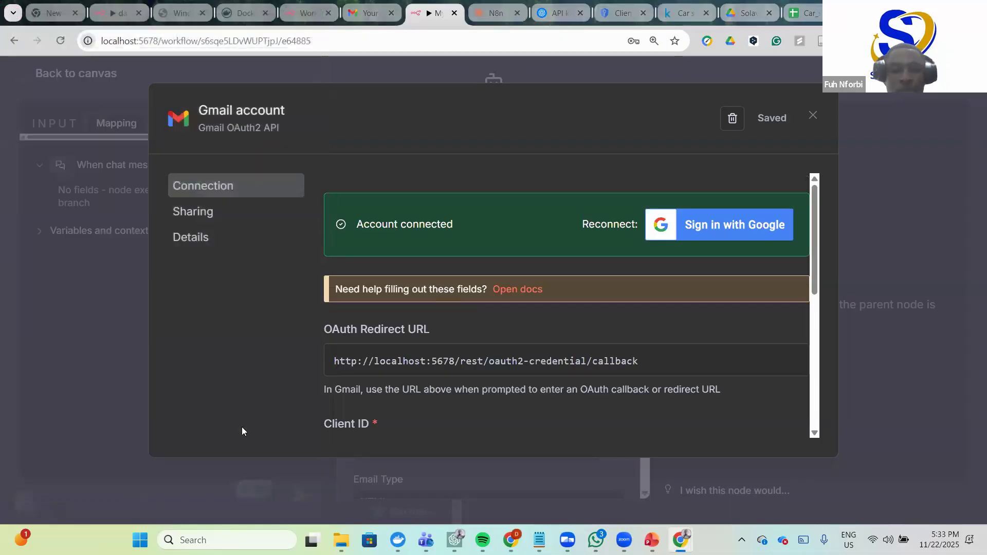
- Close the Gmail credential dialog and confirm 'Gmail account' is the selected credential
scroll(563, 367, "down", 5)
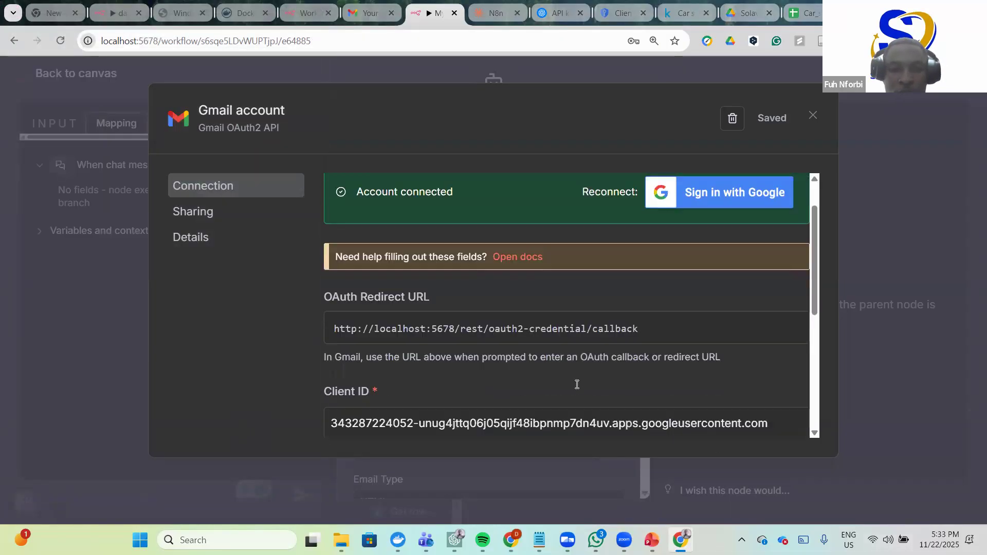
scroll(580, 341, "up", 5)
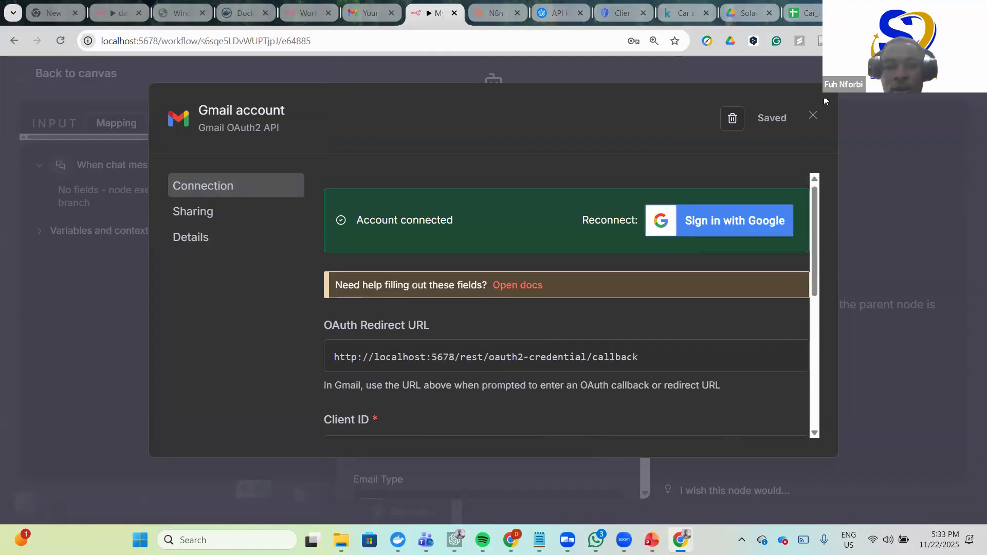
left_click(813, 115)
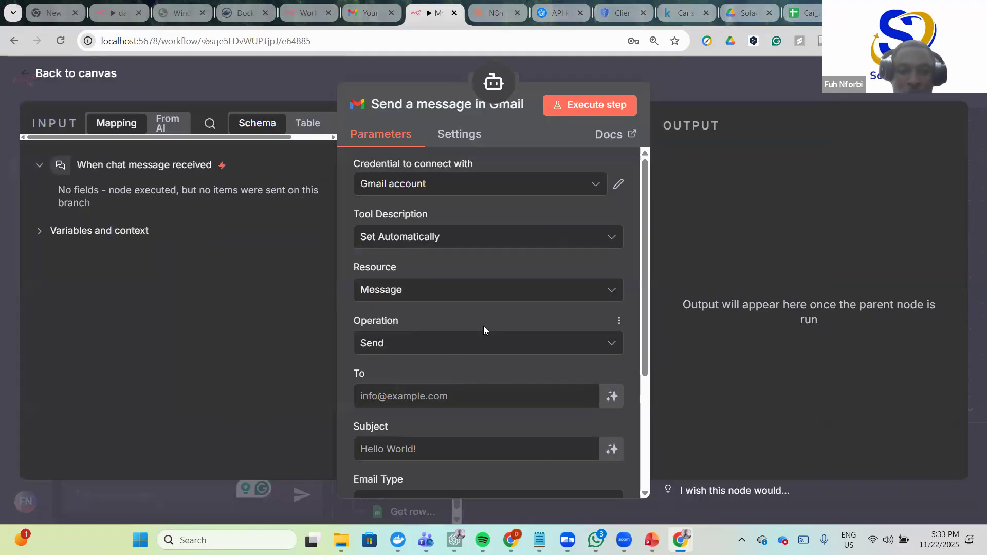
scroll(483, 329, "down", 2)
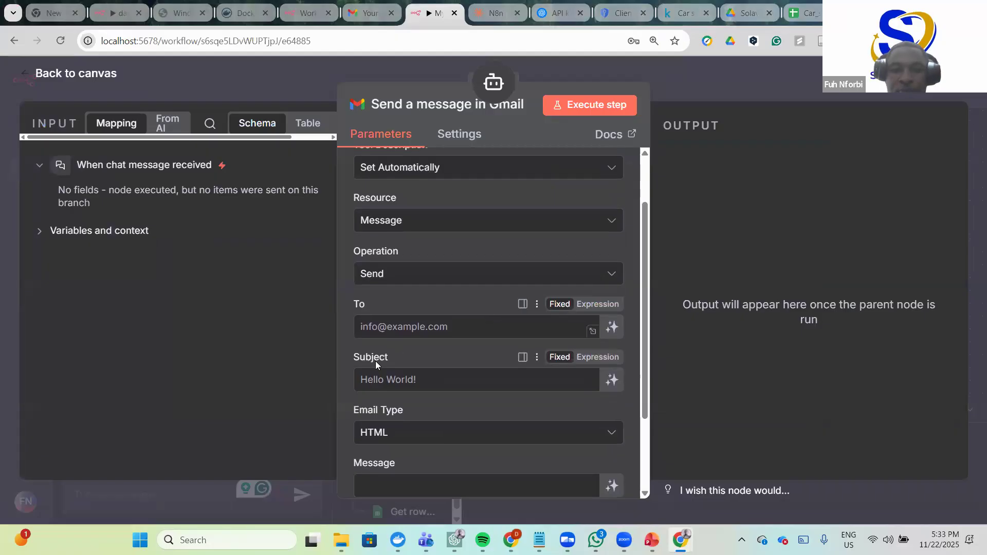
scroll(395, 346, "up", 2)
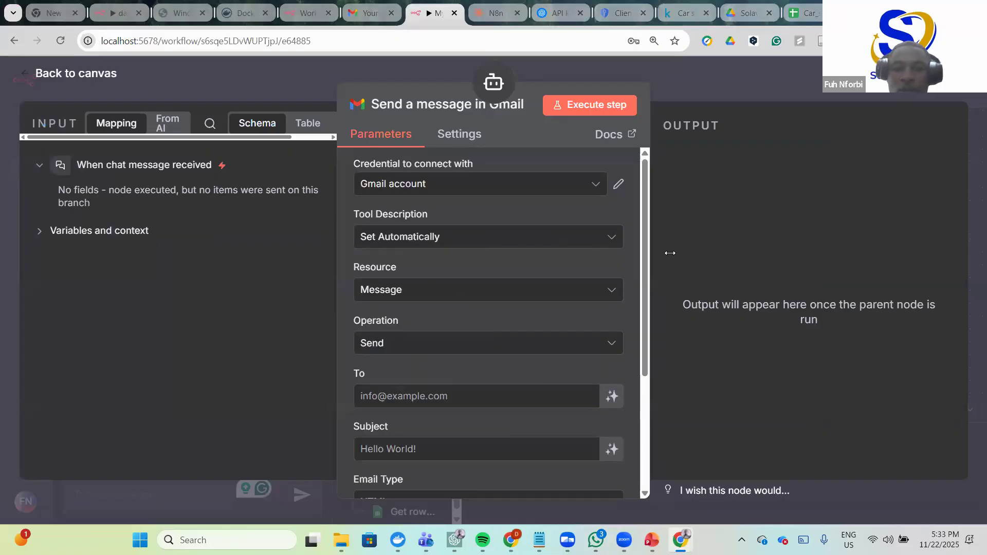
left_click(478, 184)
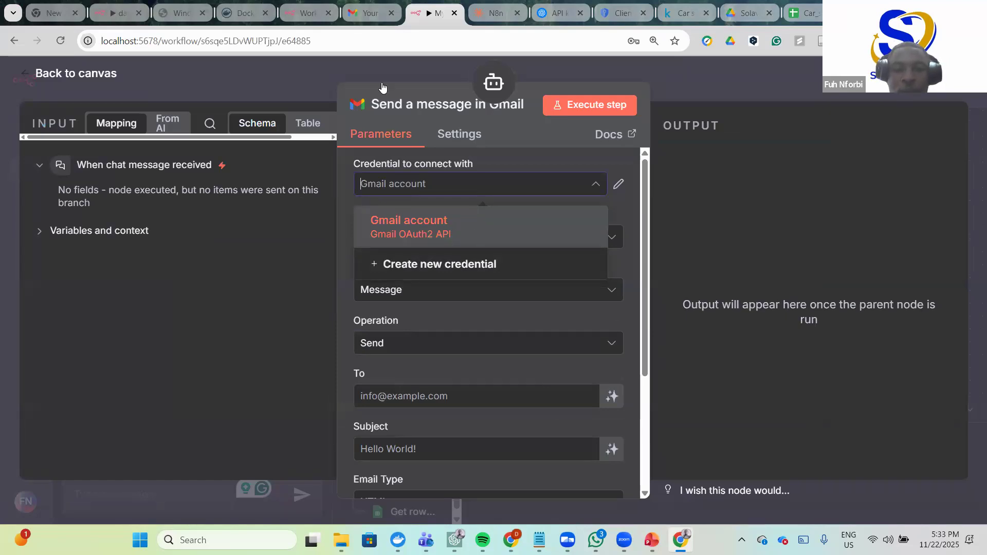
left_click(434, 295)
scroll(435, 296, "down", 1)
scroll(435, 295, "up", 1)
scroll(434, 290, "down", 3)
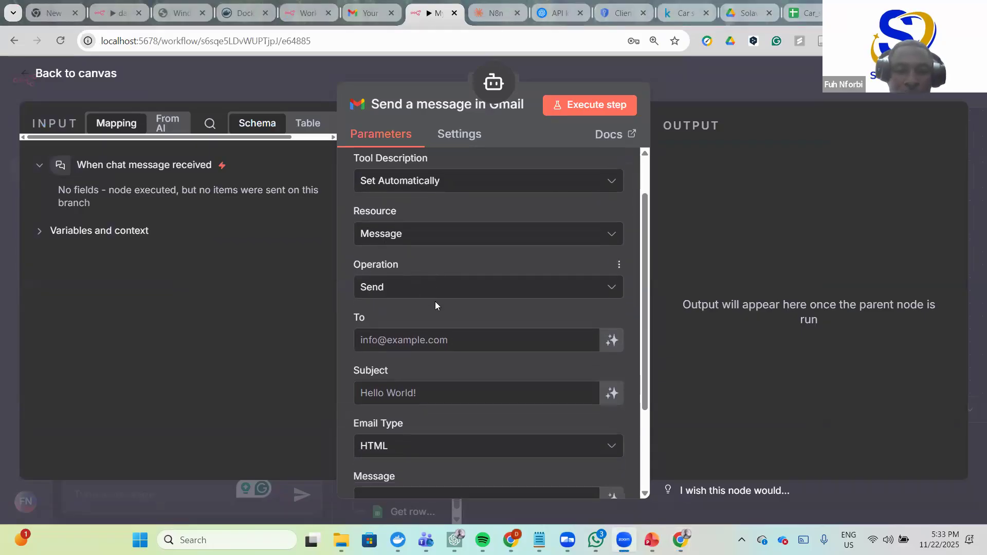
scroll(411, 303, "down", 1)
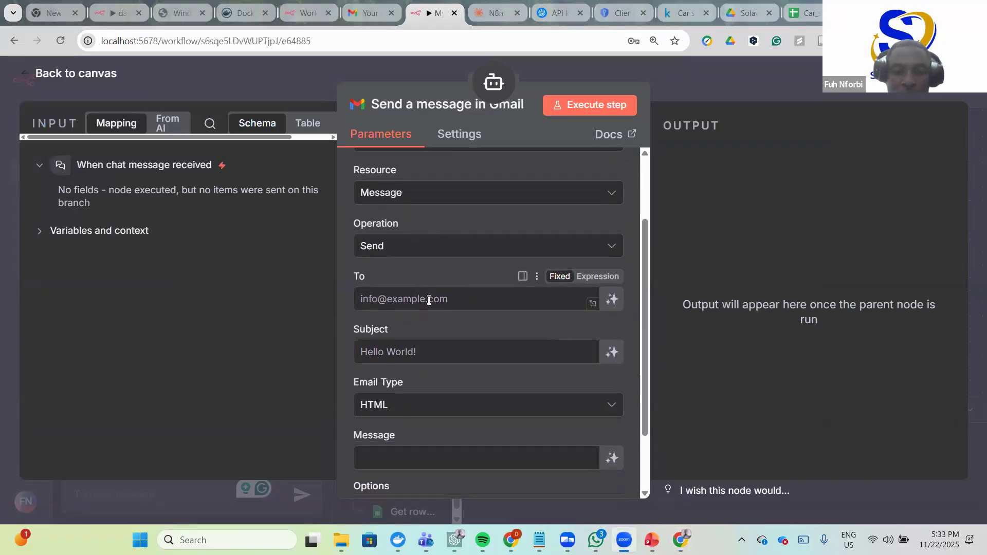
- Enter the recipient's e-mail address and set the subject to 'Analysis Highlights'
left_click(464, 301)
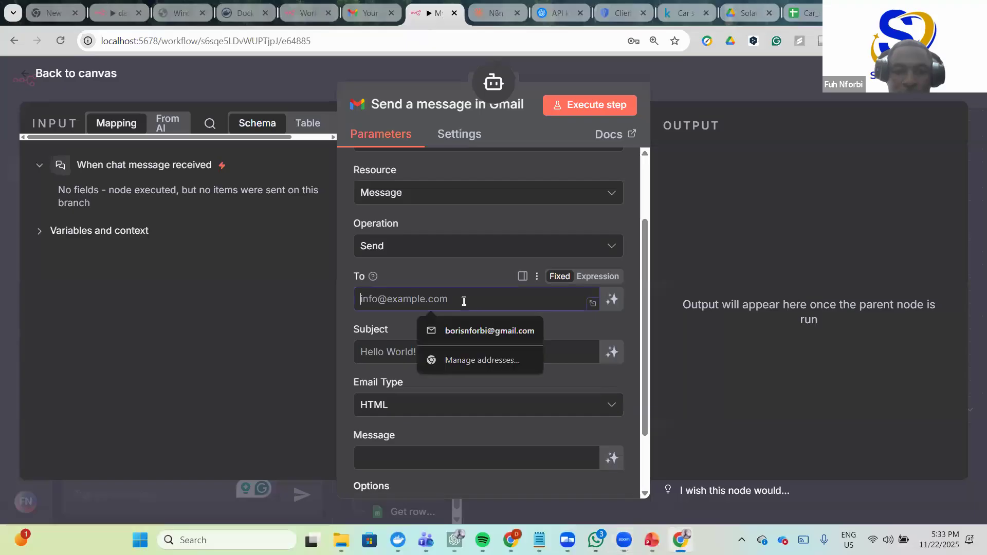
left_click(465, 332)
scroll(448, 355, "down", 2)
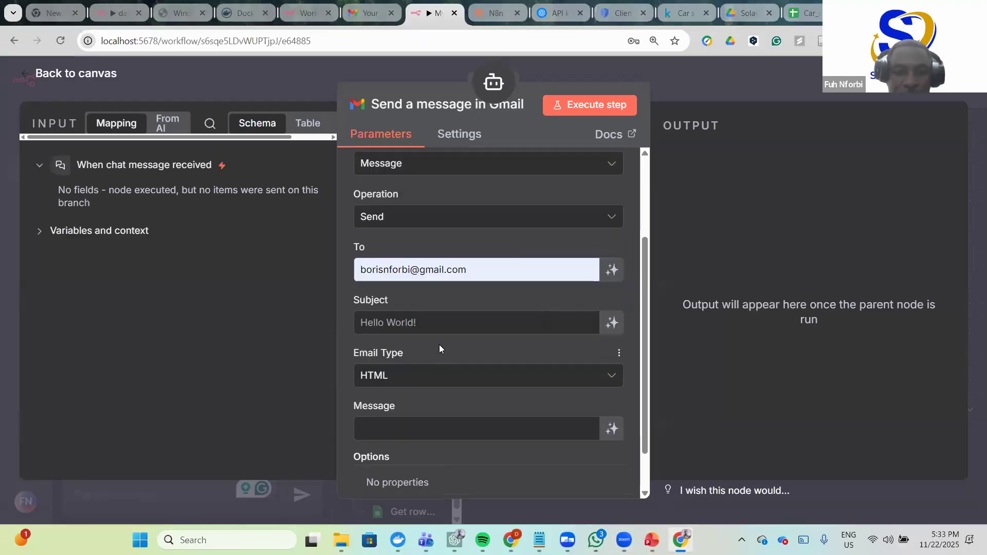
scroll(437, 345, "down", 2)
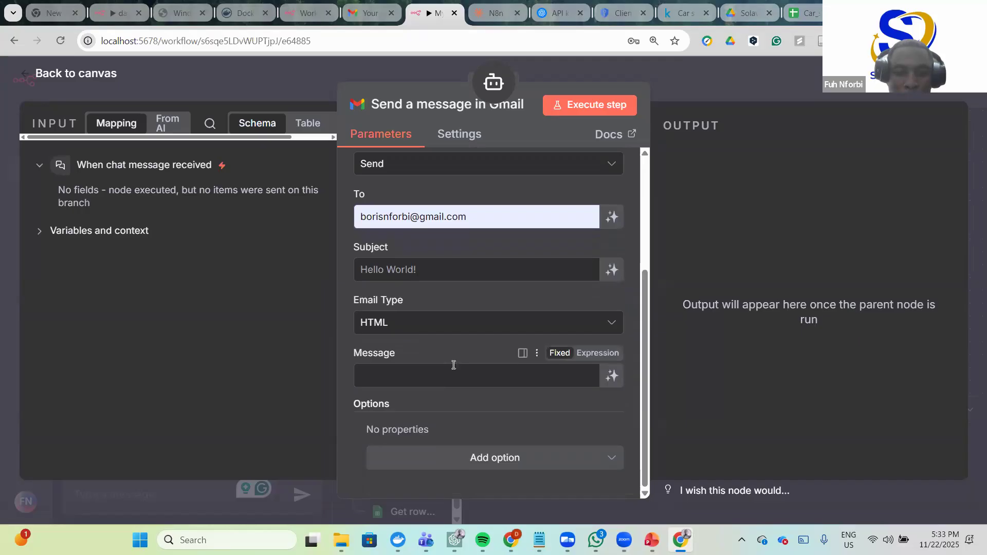
scroll(445, 366, "up", 1)
left_click(391, 290)
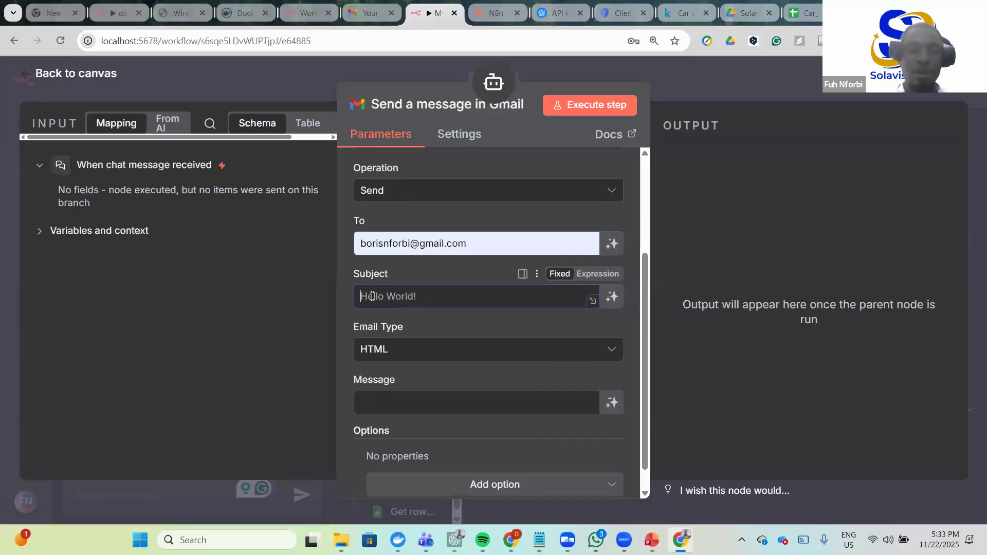
type("Ana")
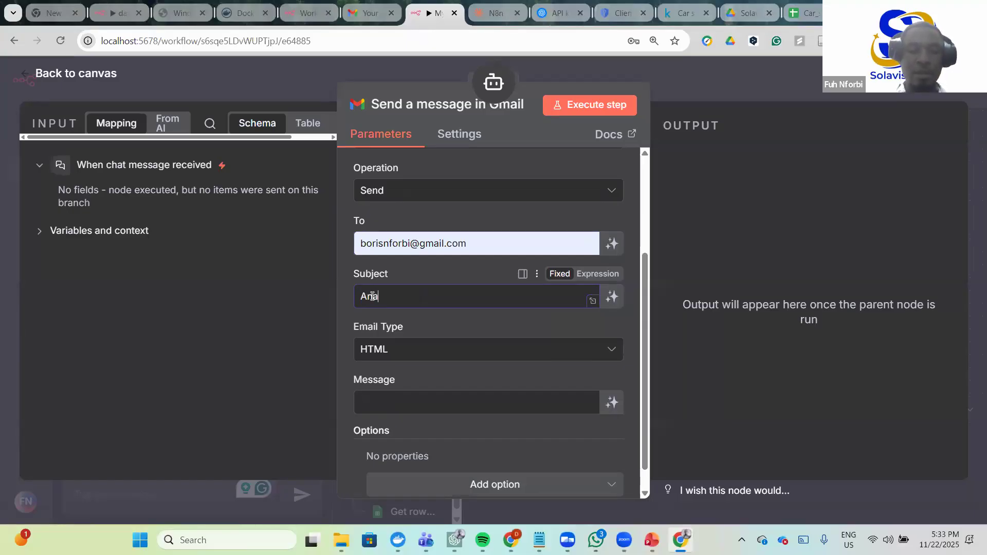
type("lysis")
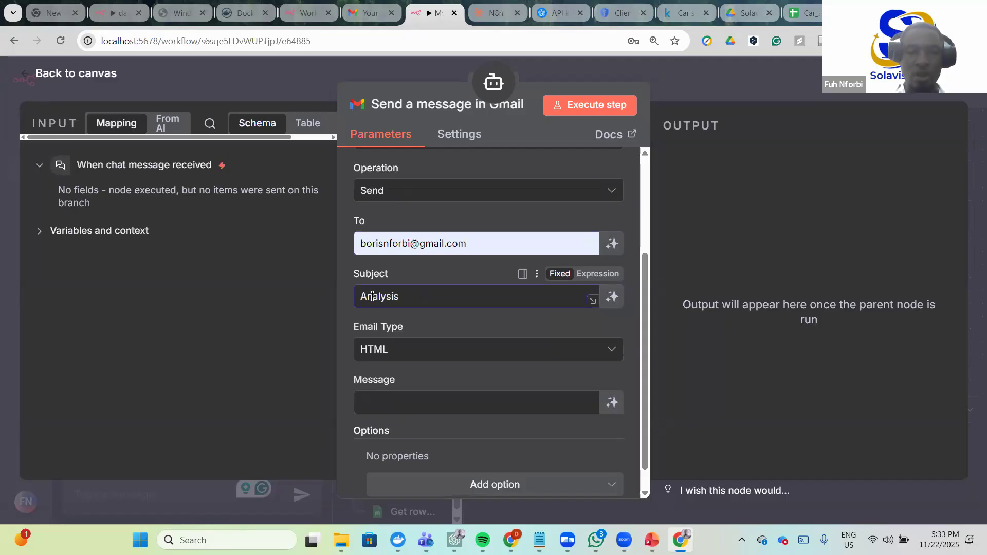
type(" Hi")
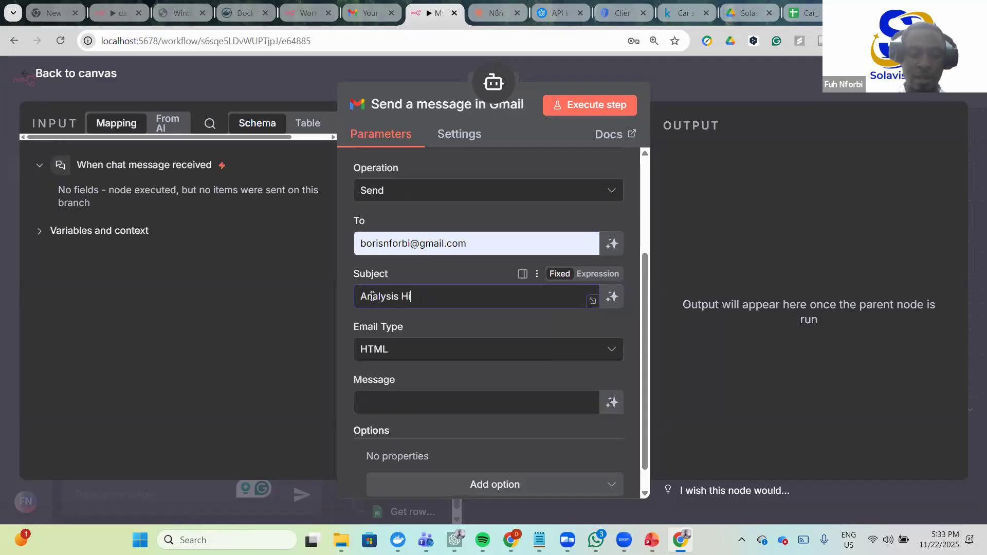
type("ghlight")
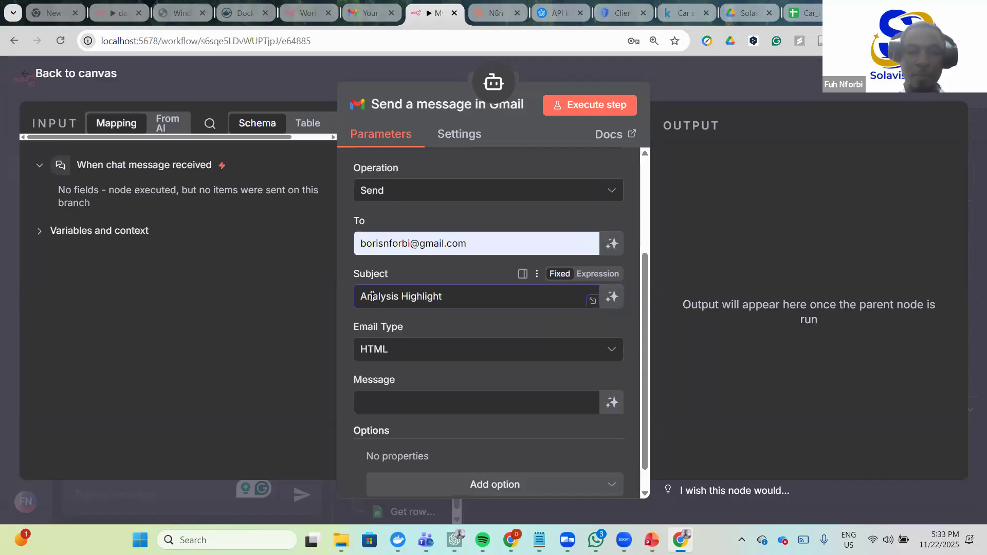
type("s")
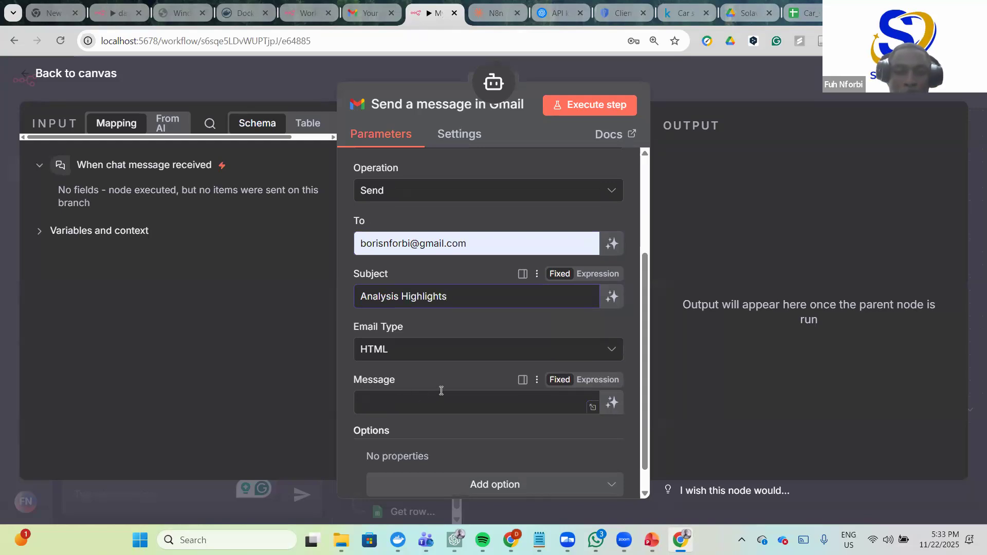
- Review the extra email options and leave them without adding any
scroll(441, 391, "down", 1)
scroll(442, 390, "down", 1)
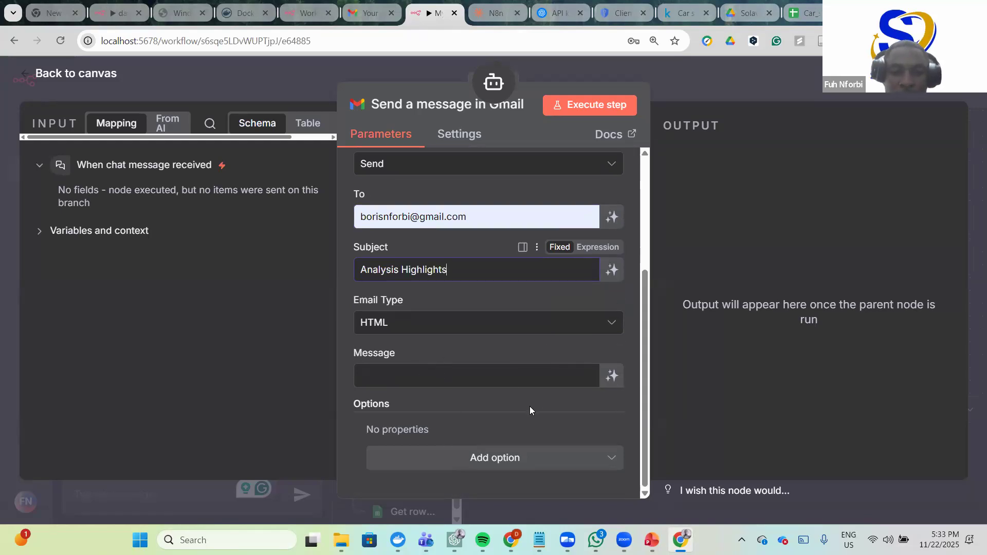
left_click(548, 459)
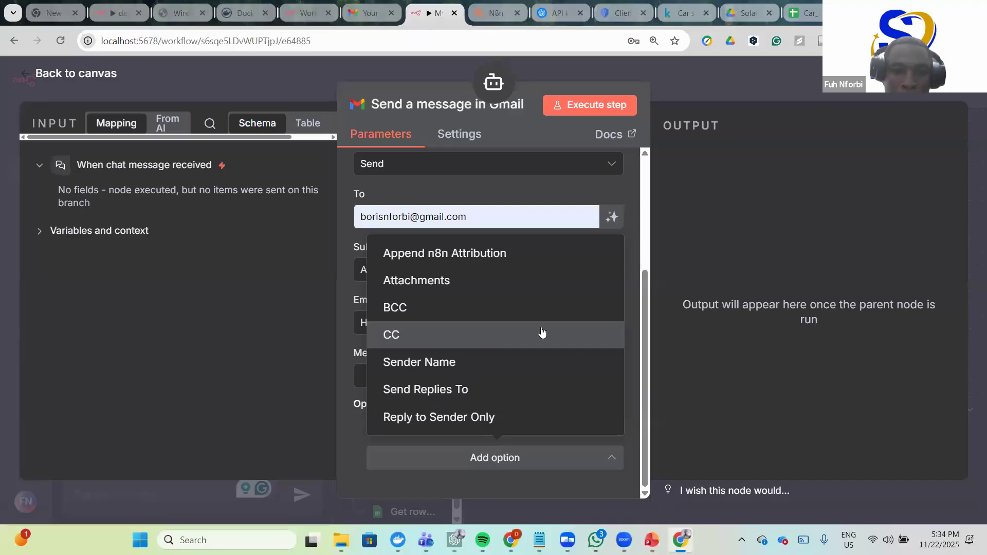
left_click(263, 405)
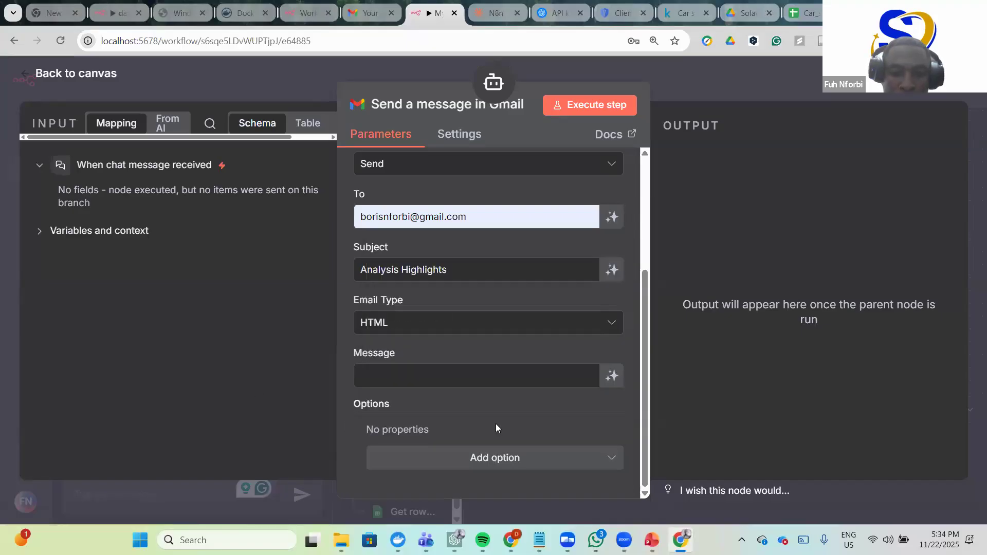
left_click(612, 459)
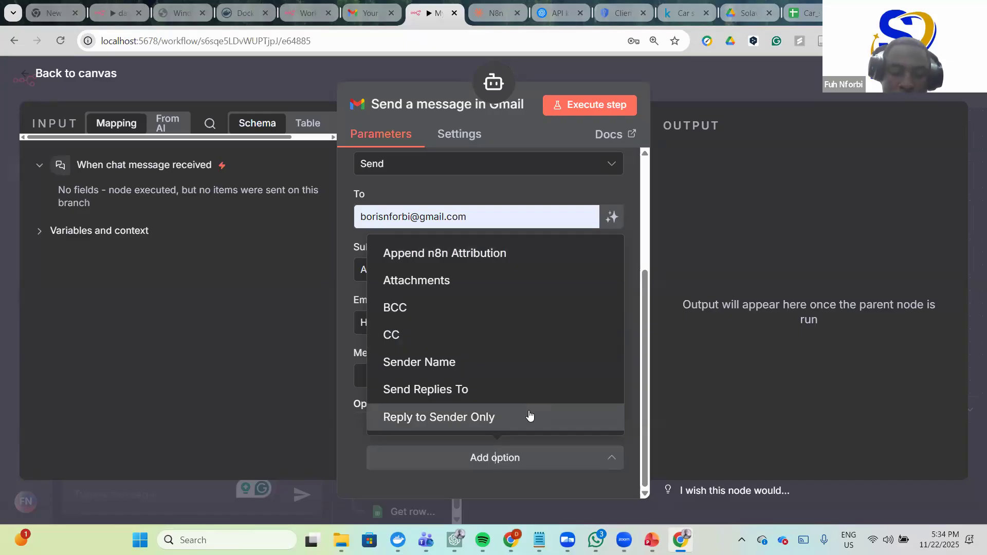
left_click(233, 397)
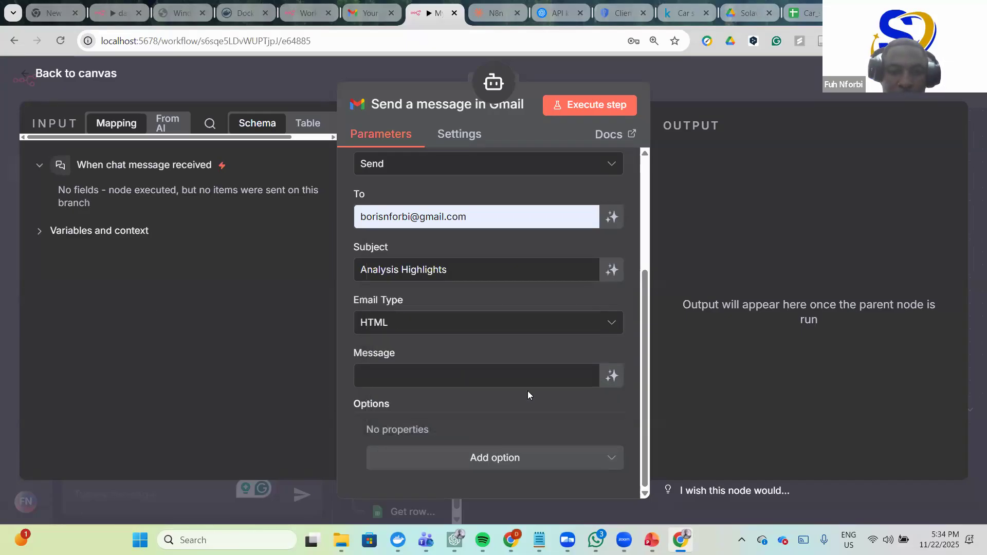
- Let the model define the Message body automatically and start a test run of the Gmail step
scroll(509, 378, "up", 3)
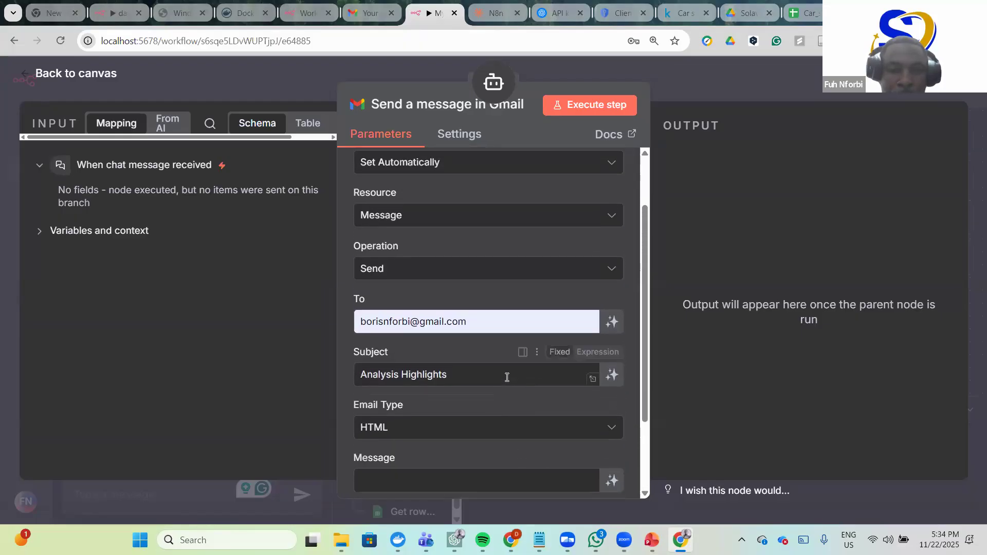
scroll(507, 377, "down", 3)
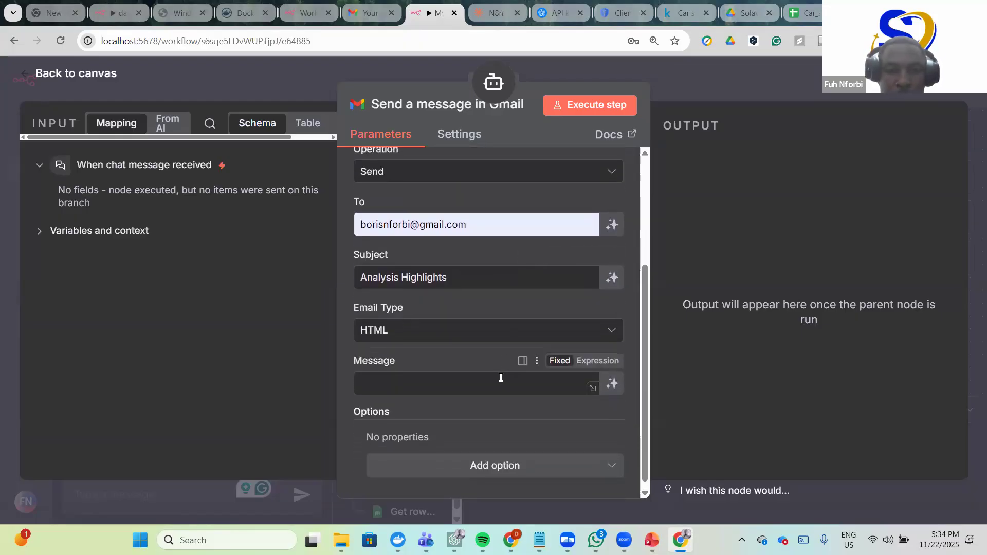
scroll(514, 385, "down", 1)
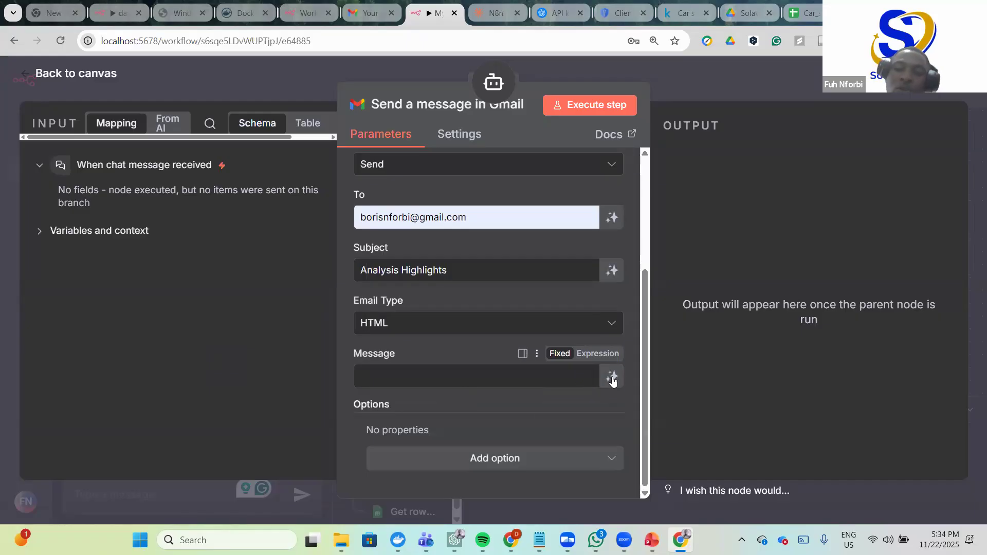
left_click(613, 378)
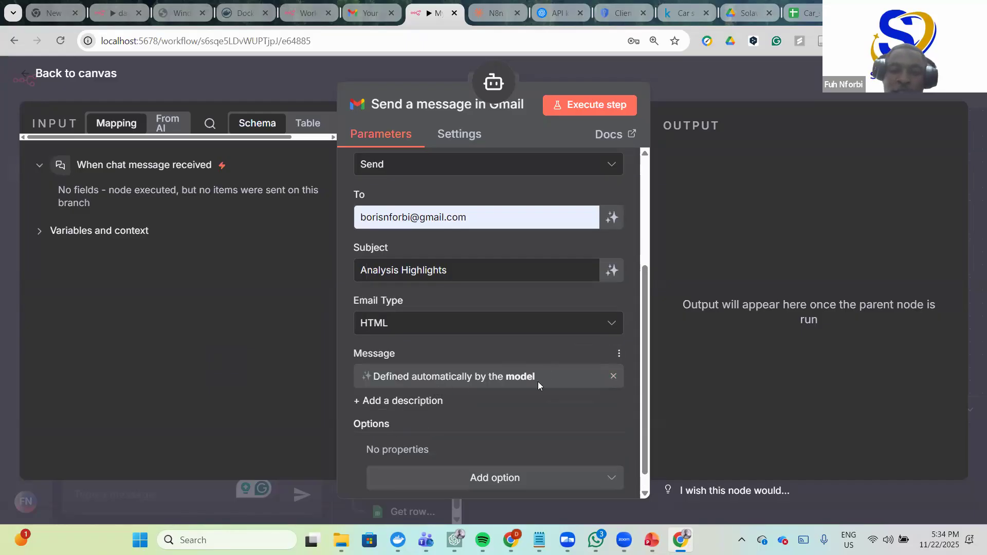
scroll(545, 378, "down", 1)
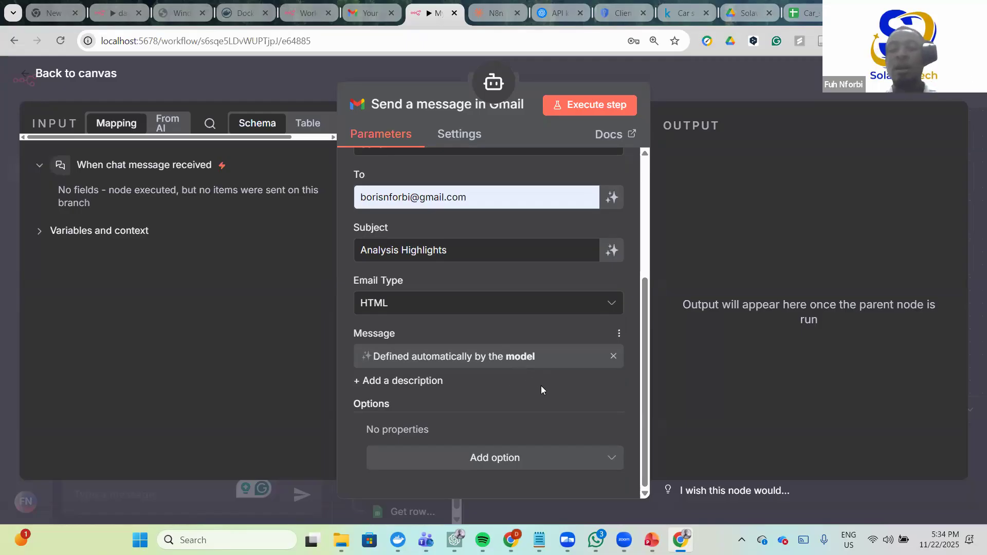
scroll(534, 394, "up", 4)
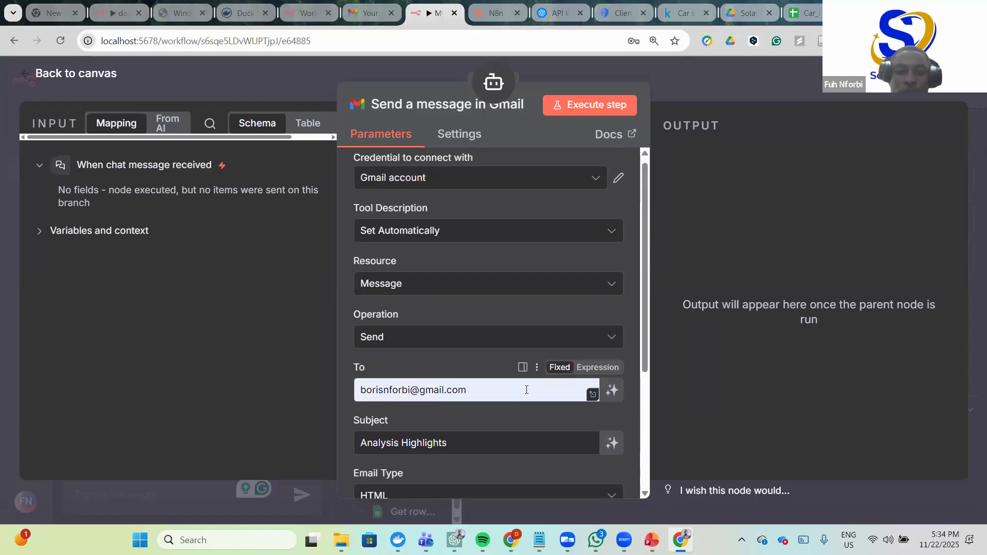
scroll(525, 370, "down", 4)
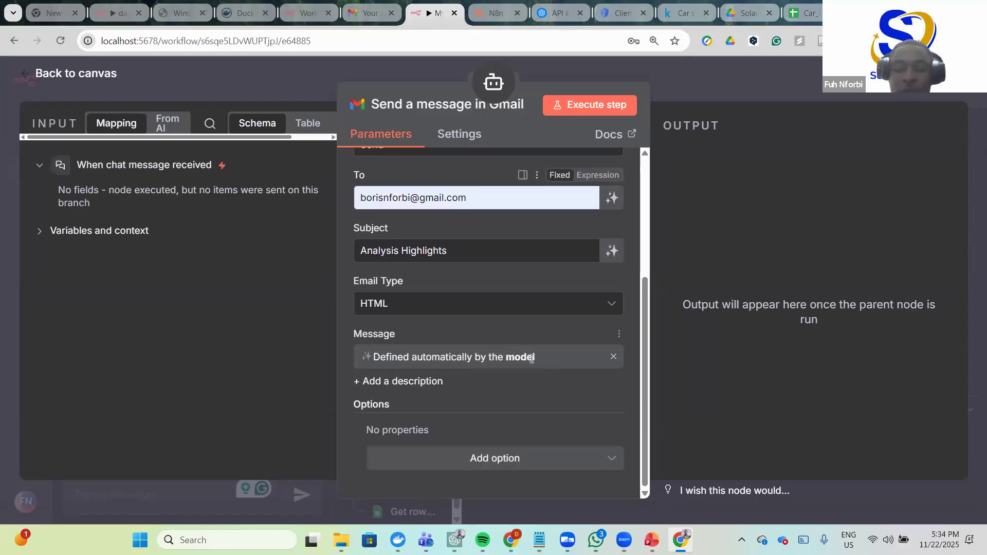
left_click(591, 107)
- Test-send the Gmail step with the message 'Test email'
left_click(354, 286)
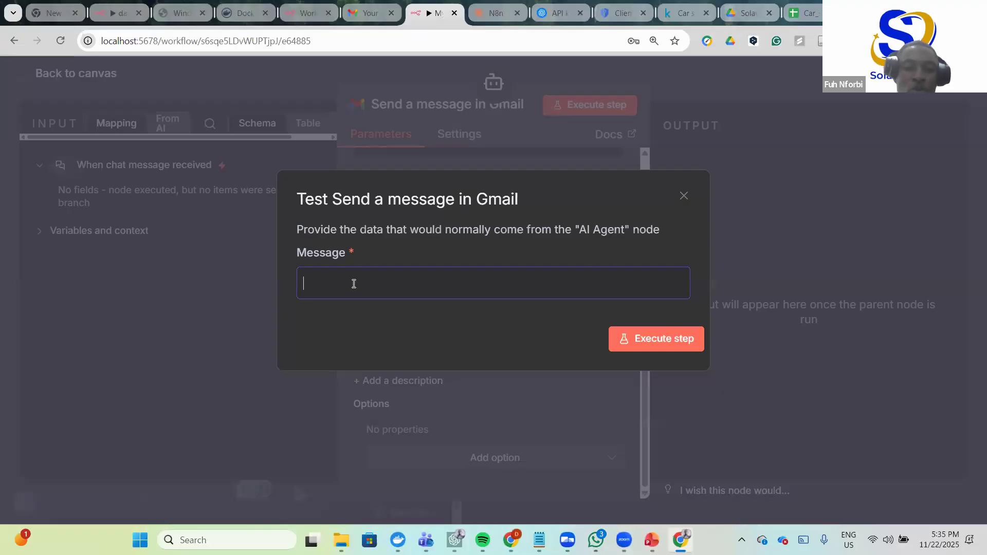
type("Test email")
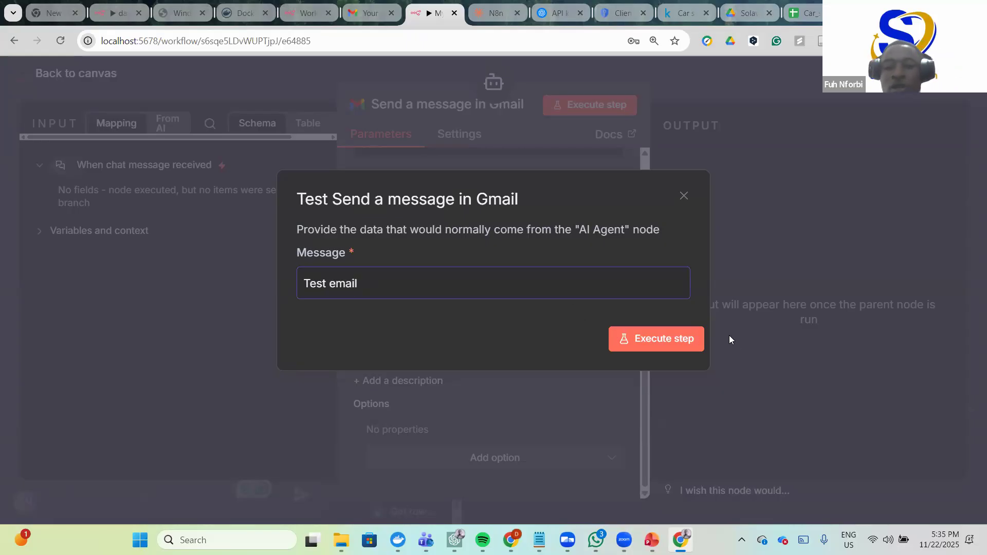
left_click(678, 339)
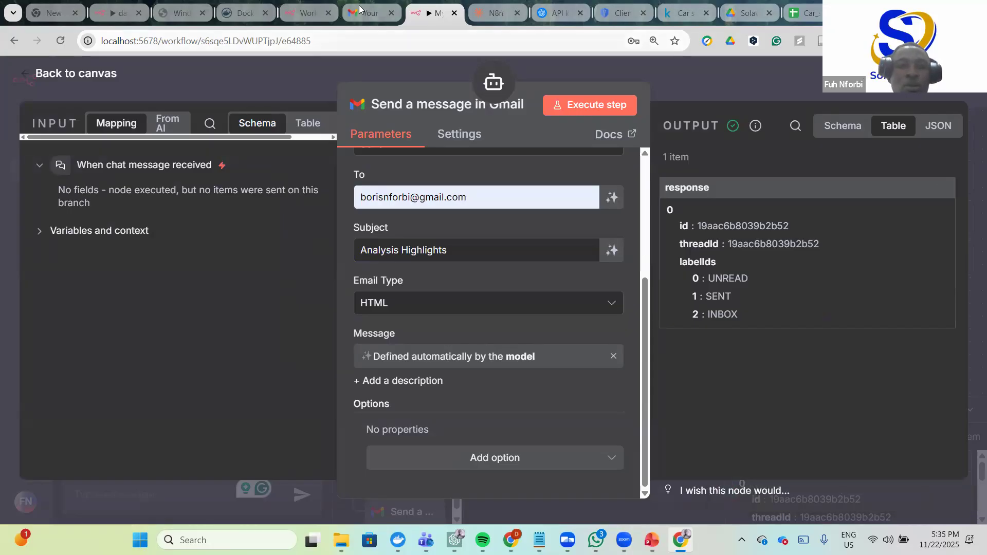
- In Gmail, refresh the inbox and open the 'Analysis Highlights' email reading 'Test email', then return to n8n
key("ctrl+shift+Tab")
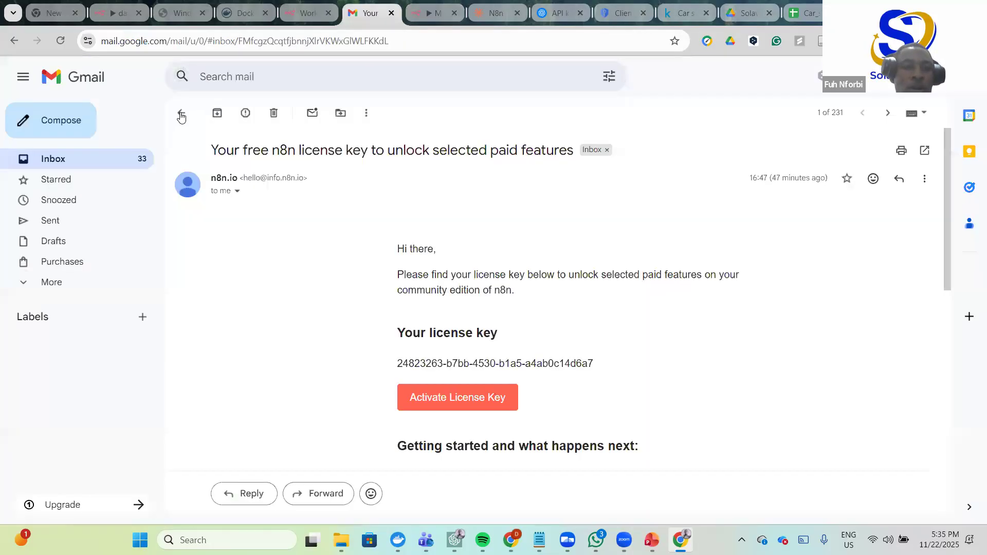
left_click(183, 113)
left_click(223, 112)
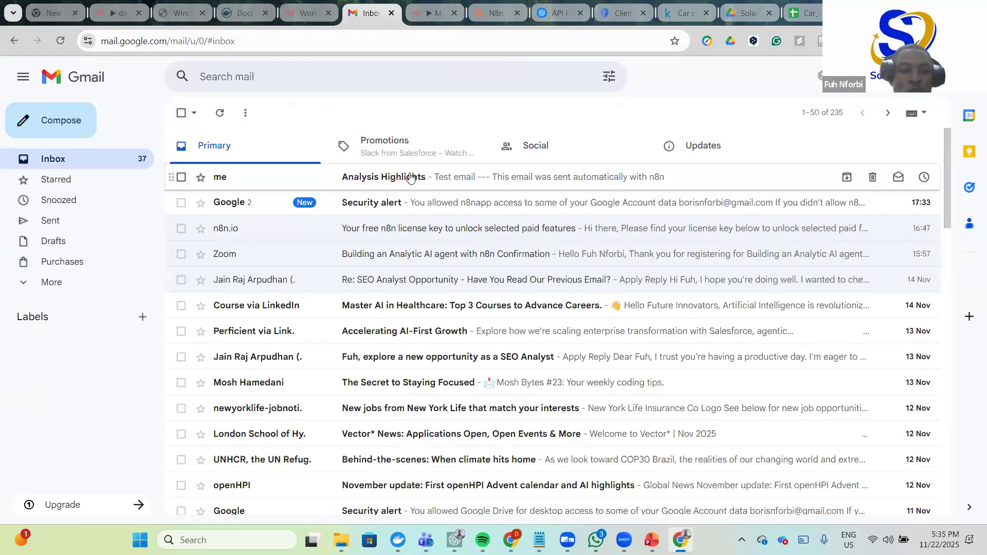
left_click(411, 178)
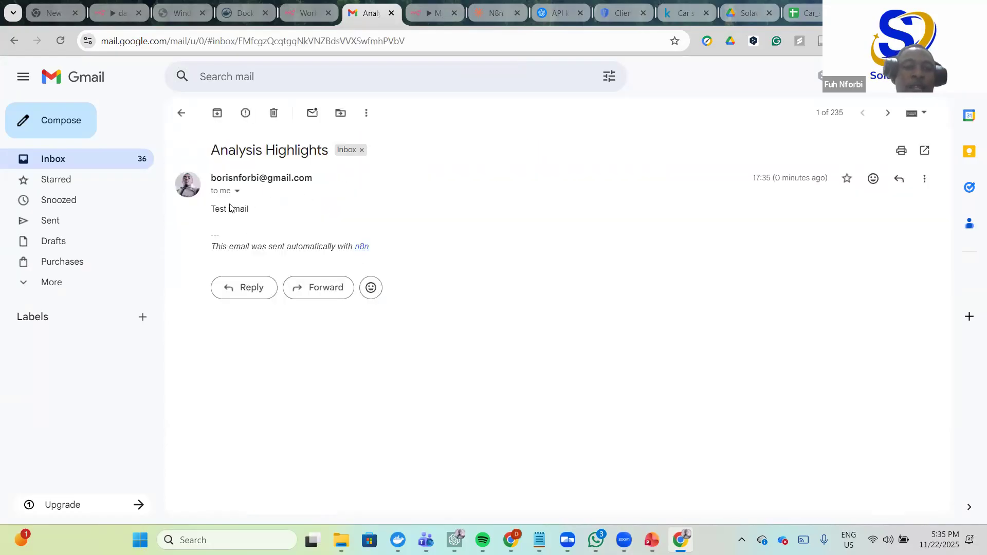
left_click_drag(254, 210, 210, 217)
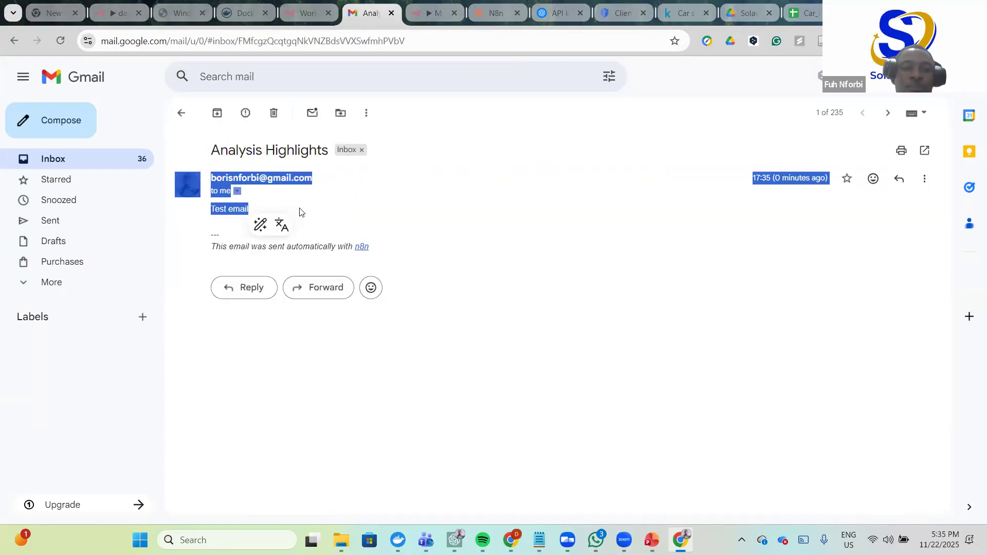
left_click(301, 222)
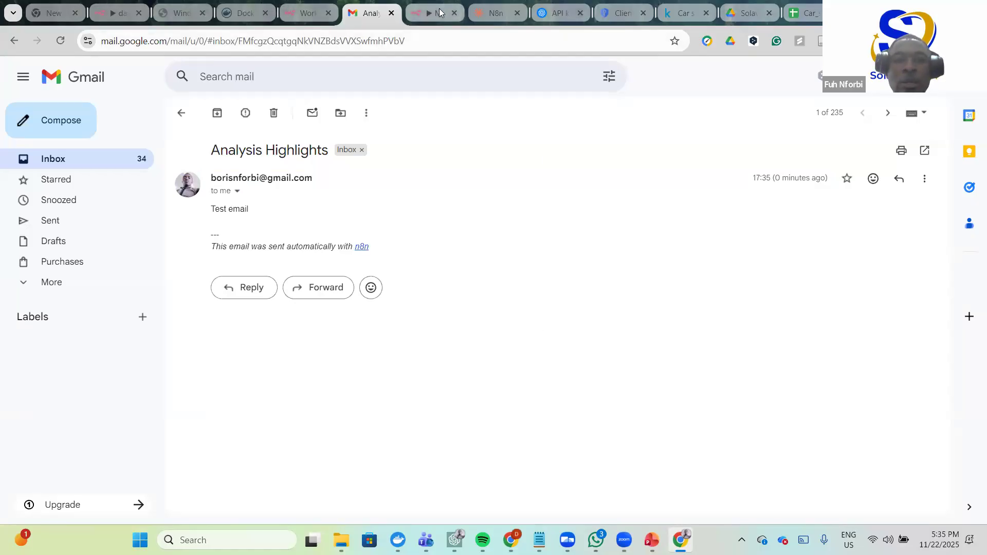
key("ctrl+Tab")
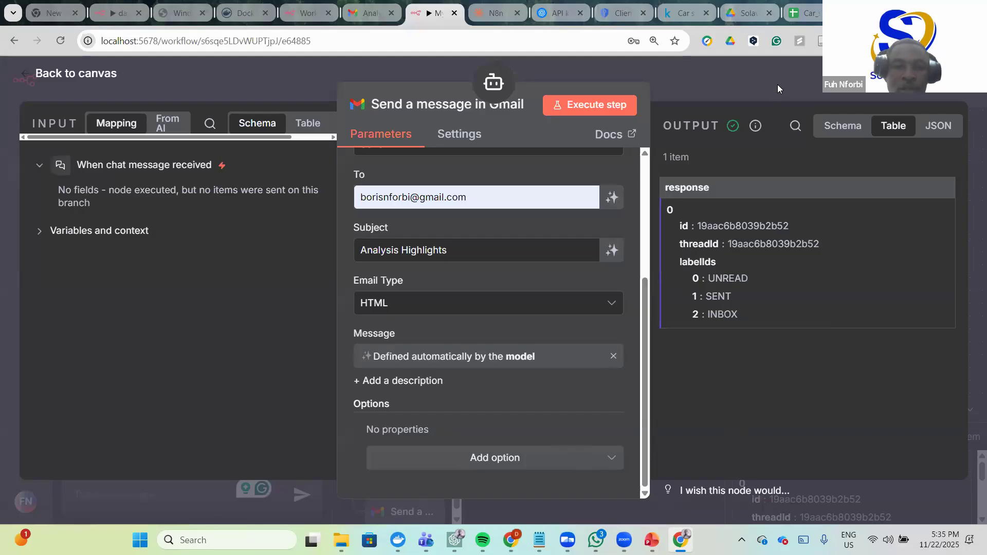
- Return to the canvas and line up the Gmail node with the AI Agent's other tool nodes
left_click(798, 77)
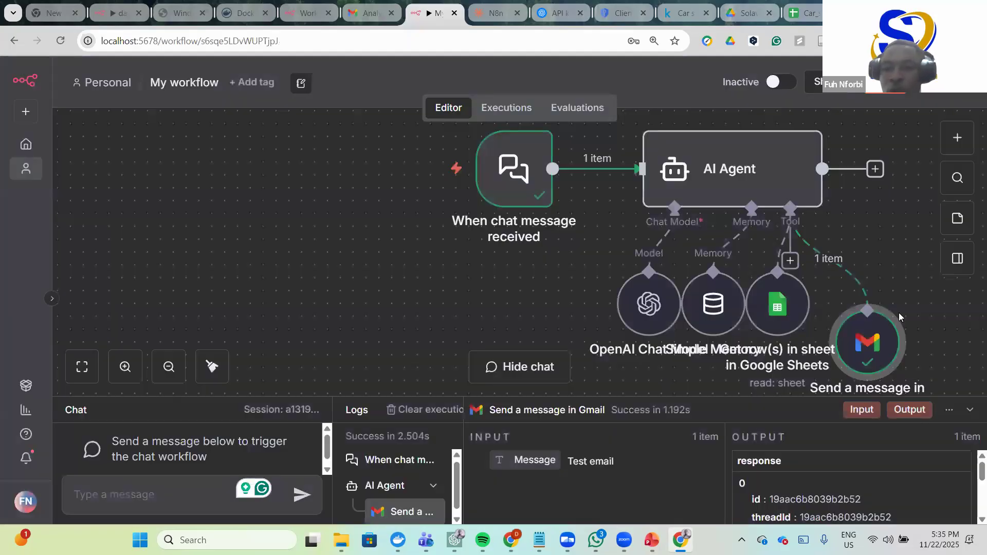
left_click_drag(882, 325, 870, 273)
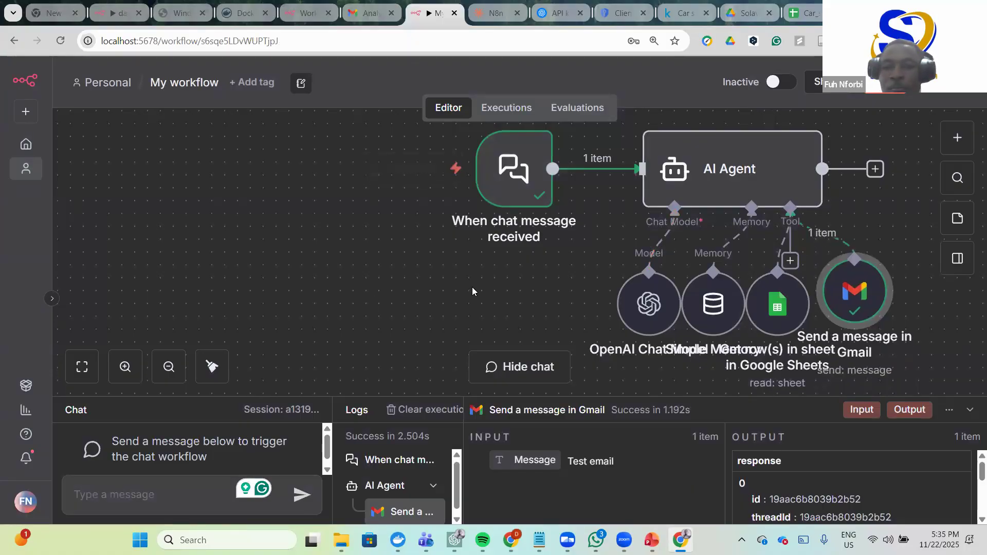
scroll(472, 292, "right", 5)
scroll(288, 369, "right", 1)
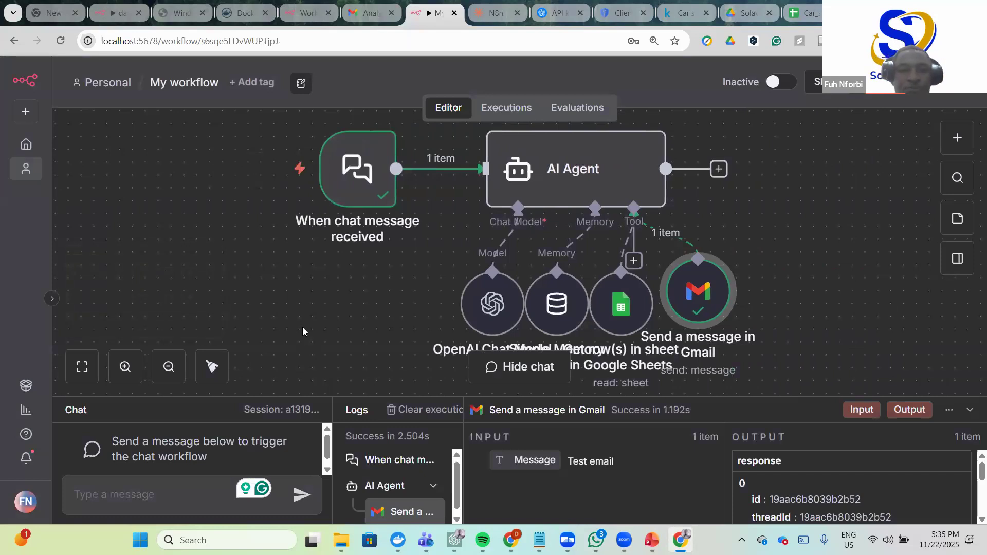
scroll(291, 355, "down", 1)
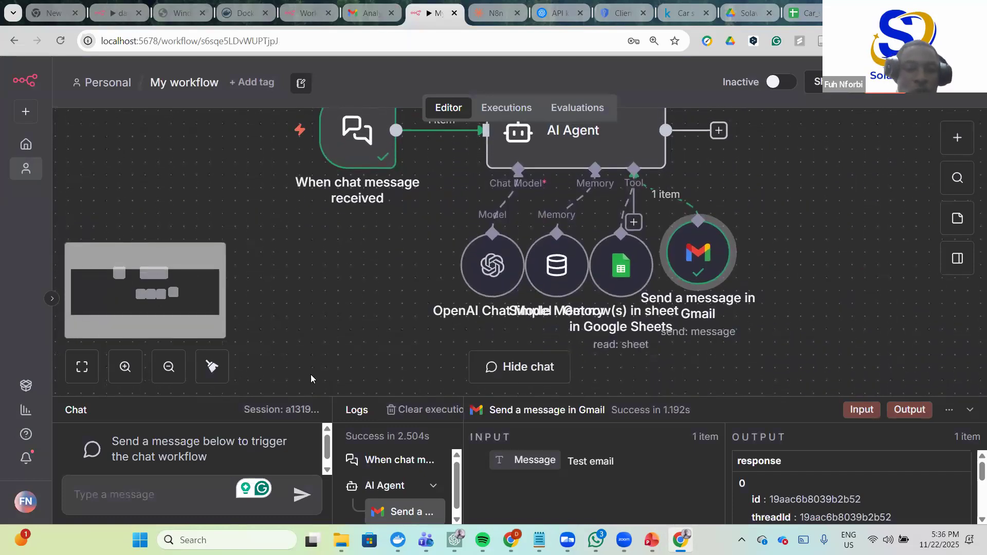
left_click(125, 499)
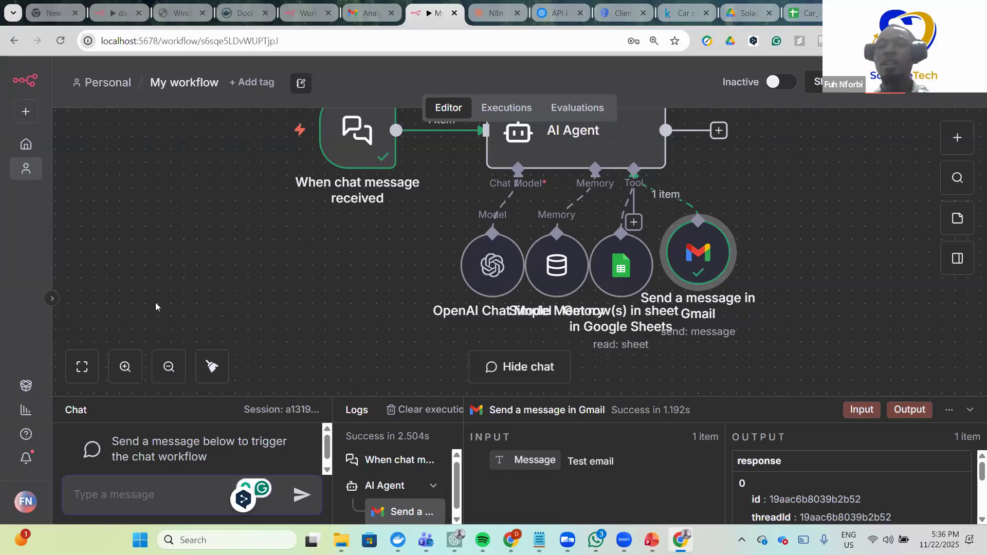
left_click(811, 13)
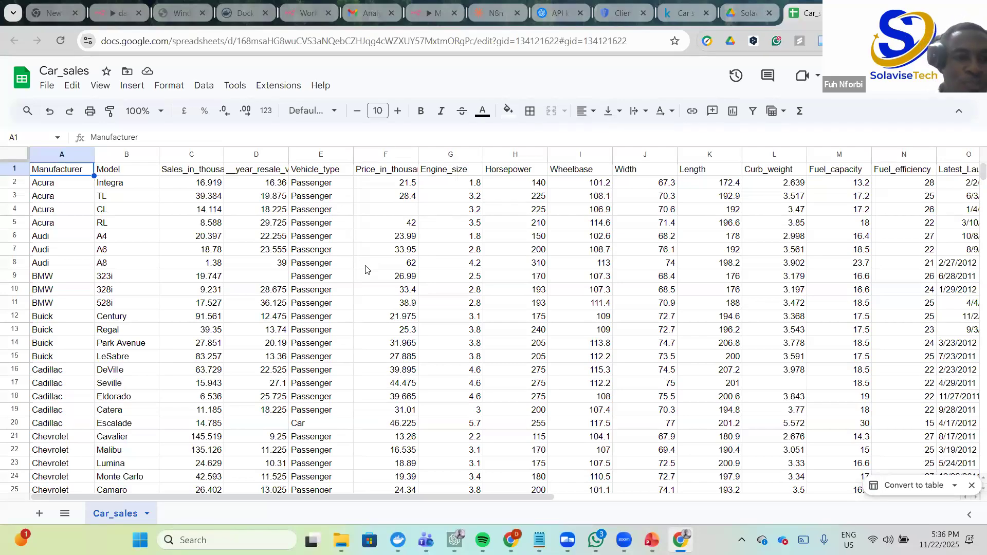
- Browse the Car_sales sheet and widen column C to show the full Sales_in_thousands header
scroll(111, 278, "down", 15)
scroll(110, 278, "down", 7)
scroll(122, 271, "down", 5)
scroll(123, 272, "down", 8)
scroll(129, 277, "up", 3)
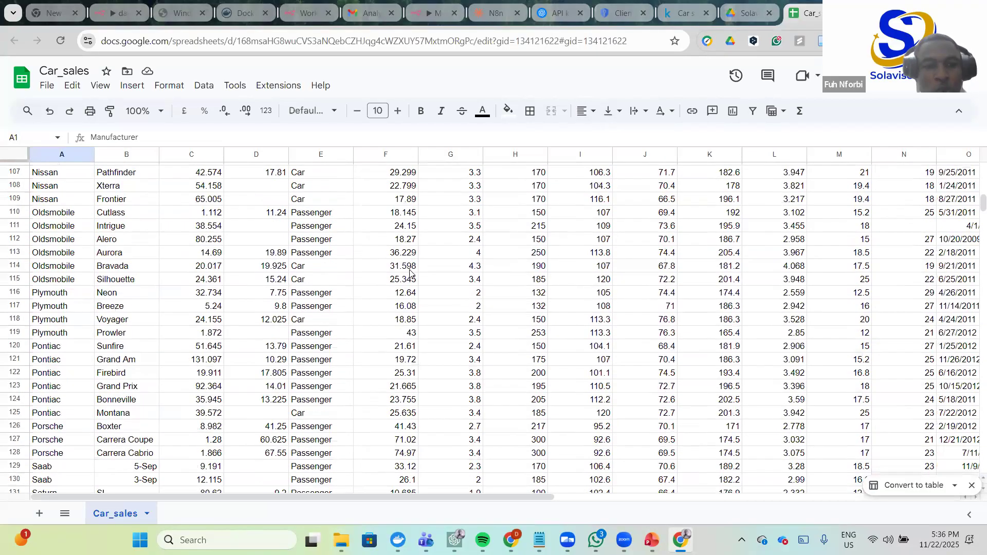
scroll(388, 287, "up", 7)
scroll(388, 286, "right", 1)
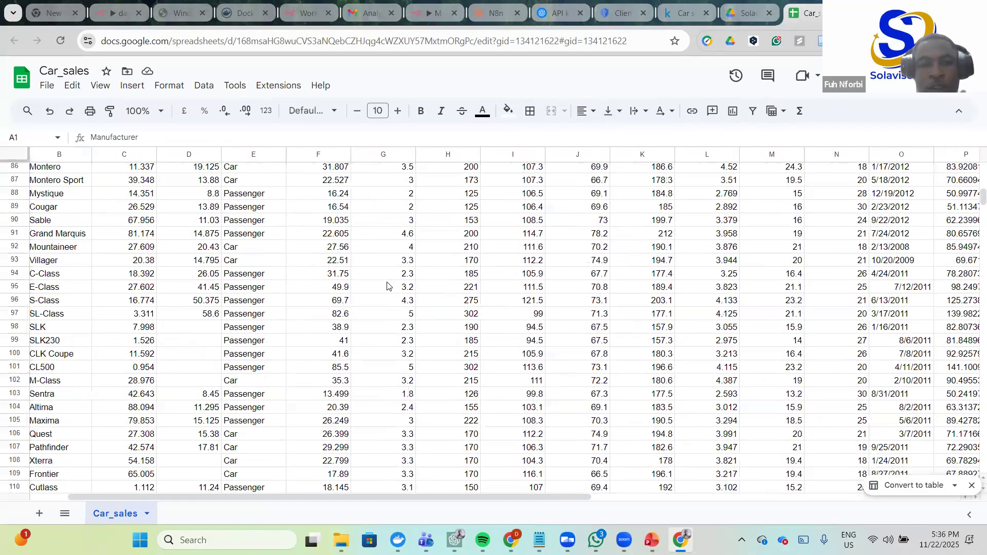
scroll(388, 286, "up", 20)
scroll(387, 287, "left", 1)
scroll(387, 286, "right", 5)
scroll(381, 287, "left", 5)
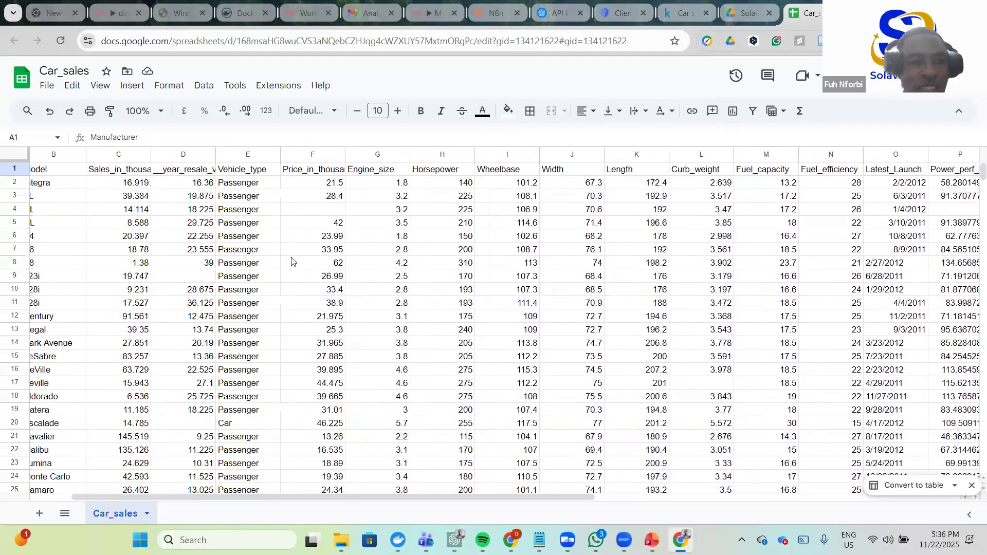
scroll(291, 262, "left", 2)
left_click(277, 254)
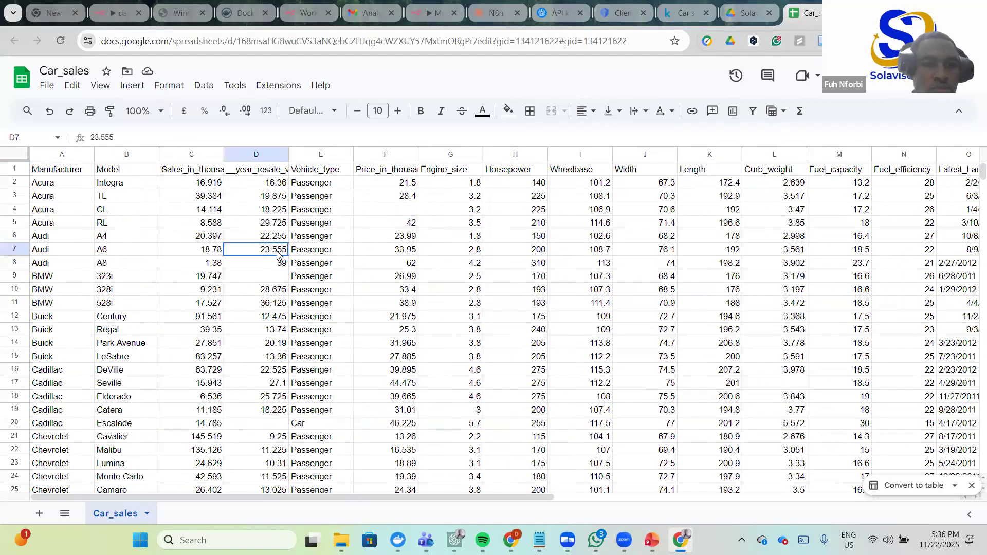
left_click(209, 196)
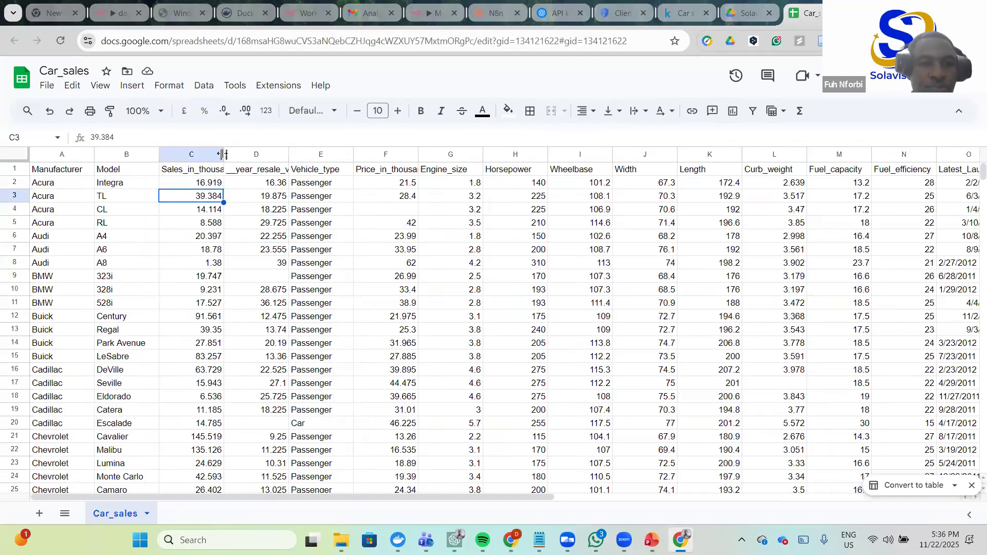
left_click_drag(223, 154, 350, 154)
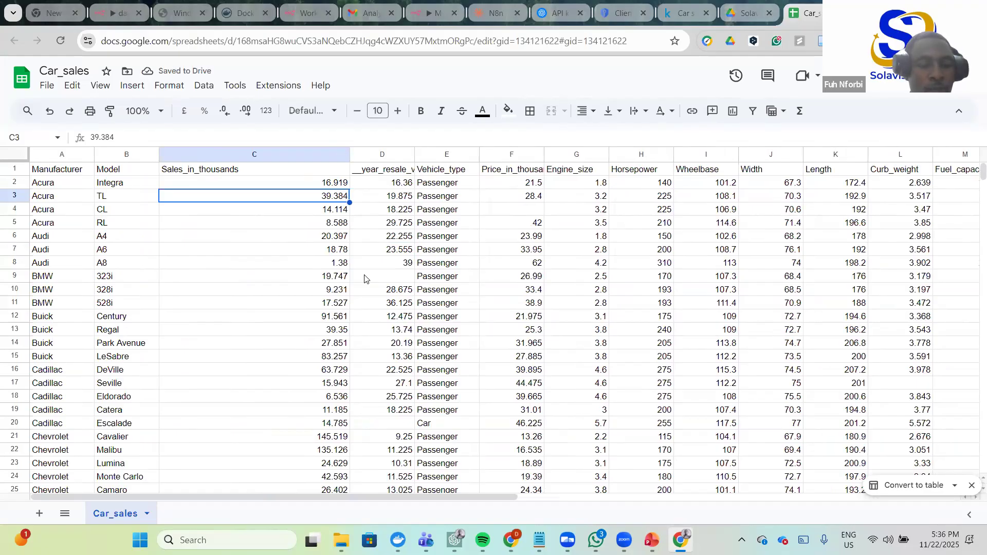
- Select header cell C1 and copy the Sales_in_thousands column name from the formula bar
left_click_drag(481, 496, 224, 417)
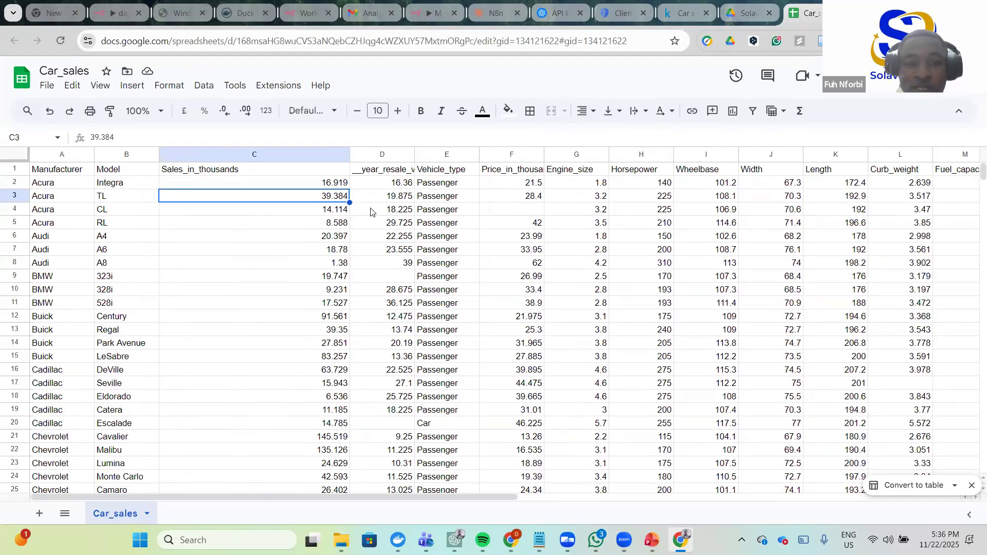
scroll(415, 211, "right", 1)
scroll(547, 195, "right", 1)
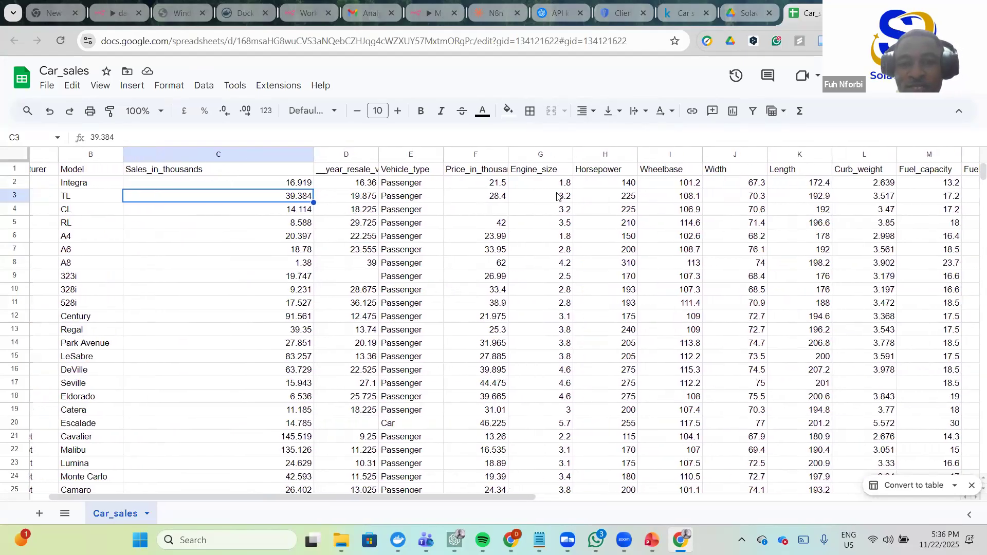
scroll(267, 190, "left", 1)
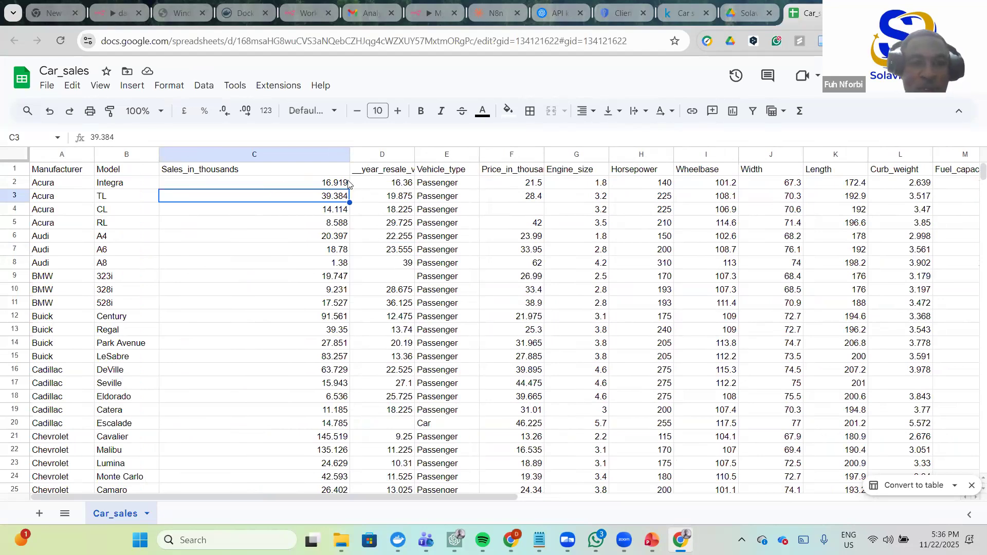
left_click(234, 172)
left_click(147, 172, "shift")
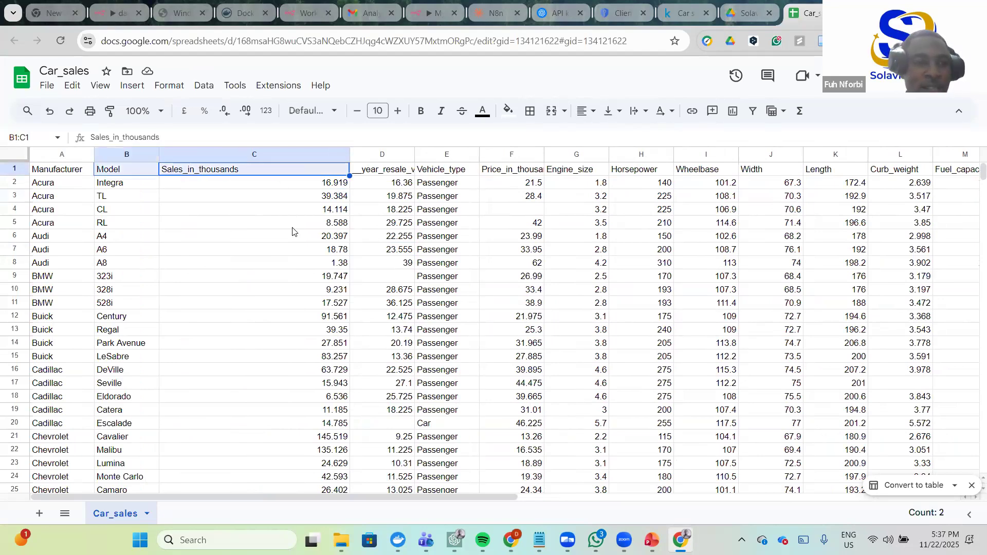
left_click(65, 174)
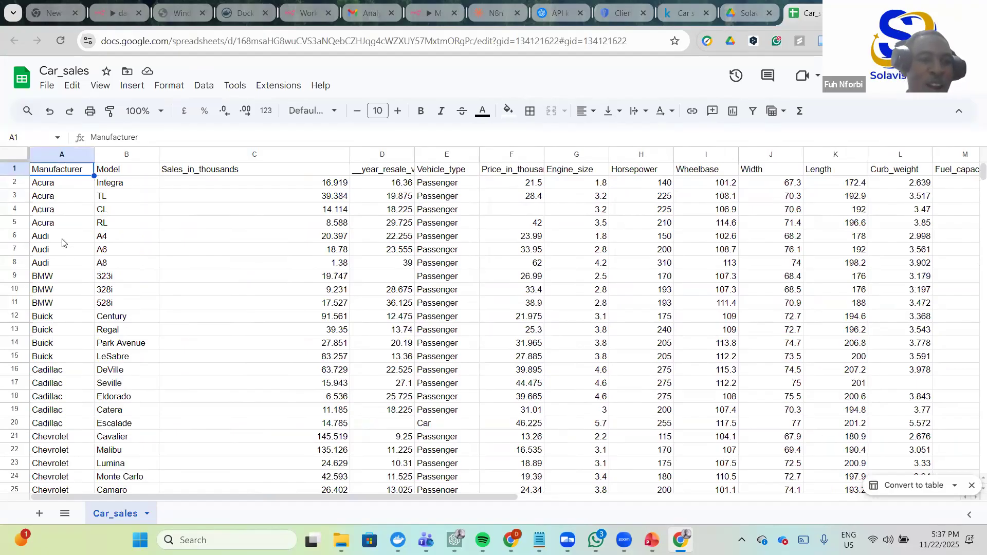
scroll(62, 242, "down", 9)
scroll(71, 249, "up", 4)
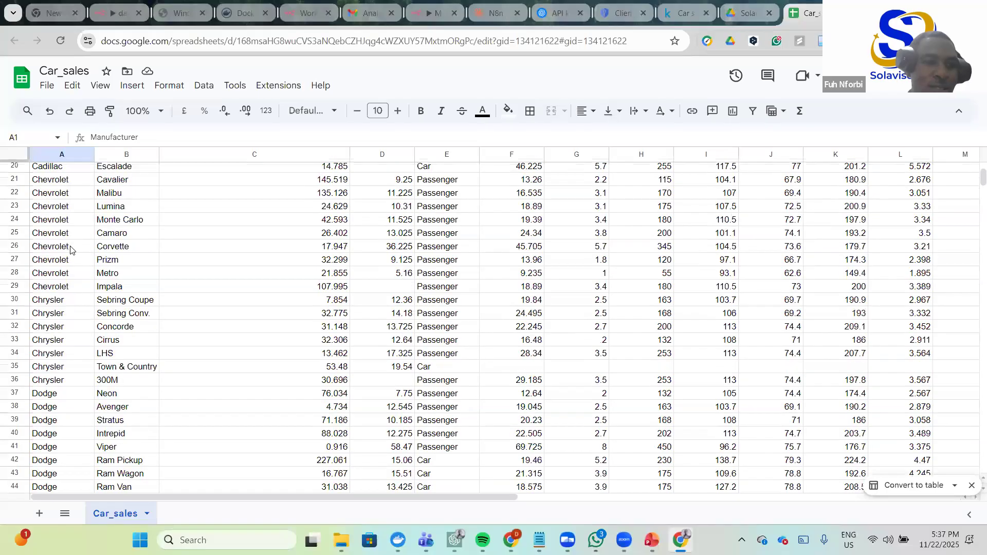
scroll(76, 262, "down", 2)
scroll(56, 245, "up", 3)
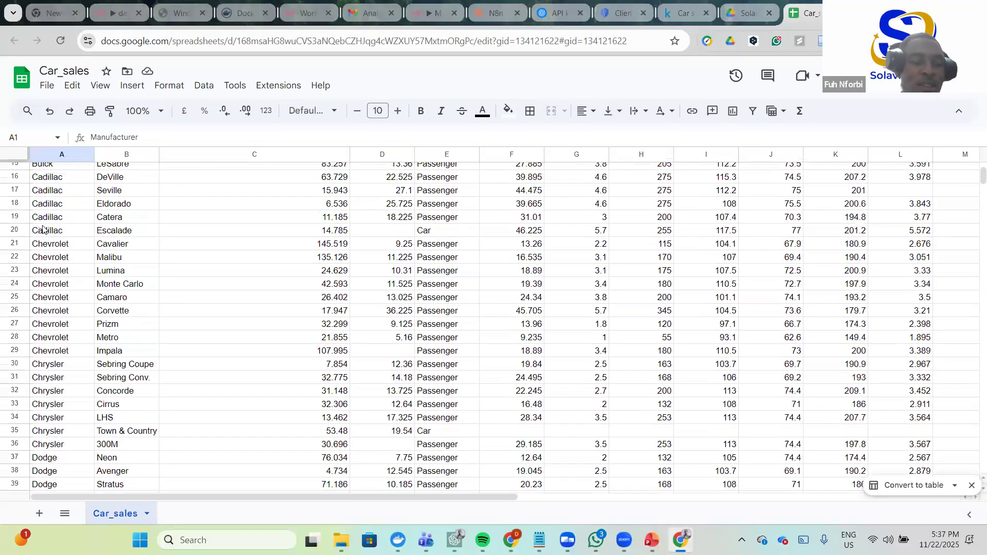
scroll(41, 232, "up", 5)
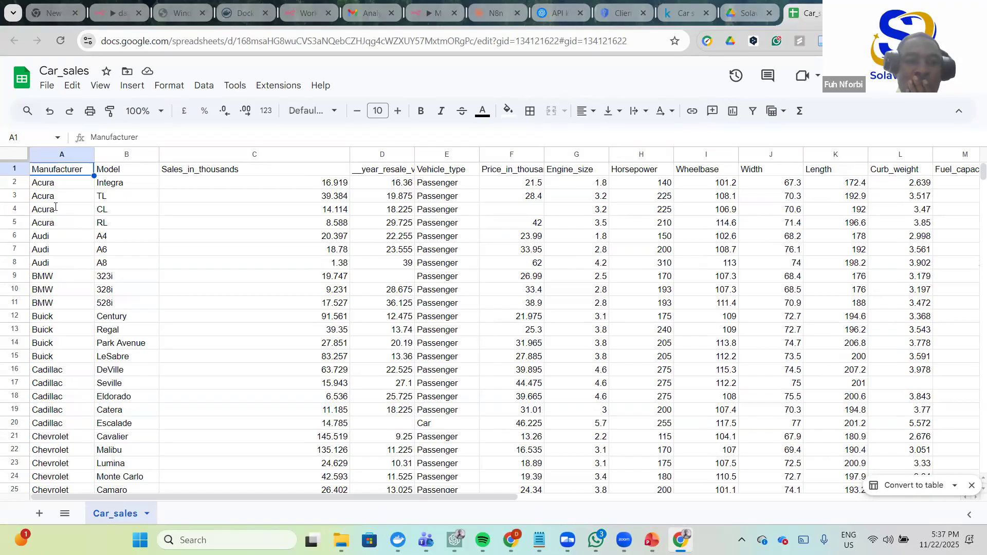
left_click(227, 169)
left_click_drag(161, 134, 80, 134)
key("ctrl+c")
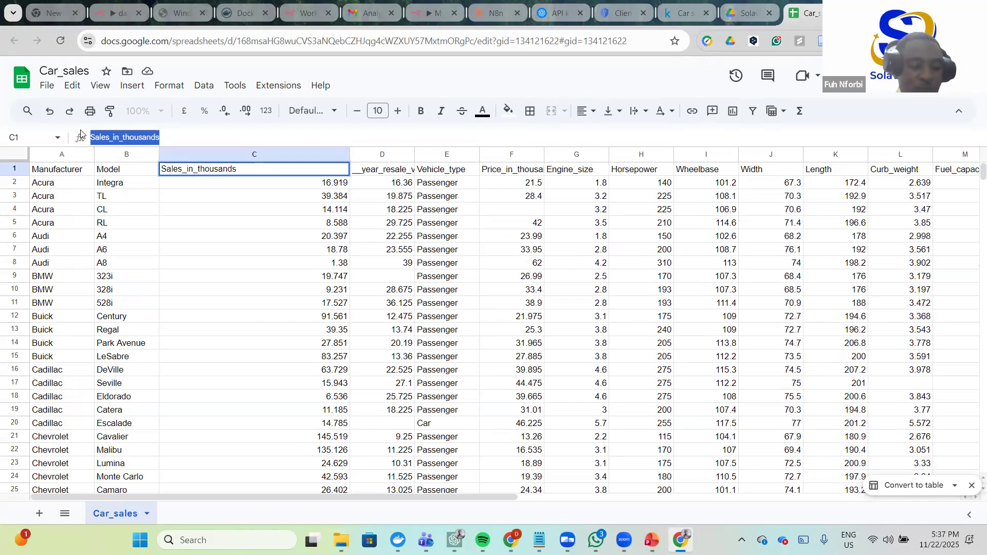
left_click(425, 11)
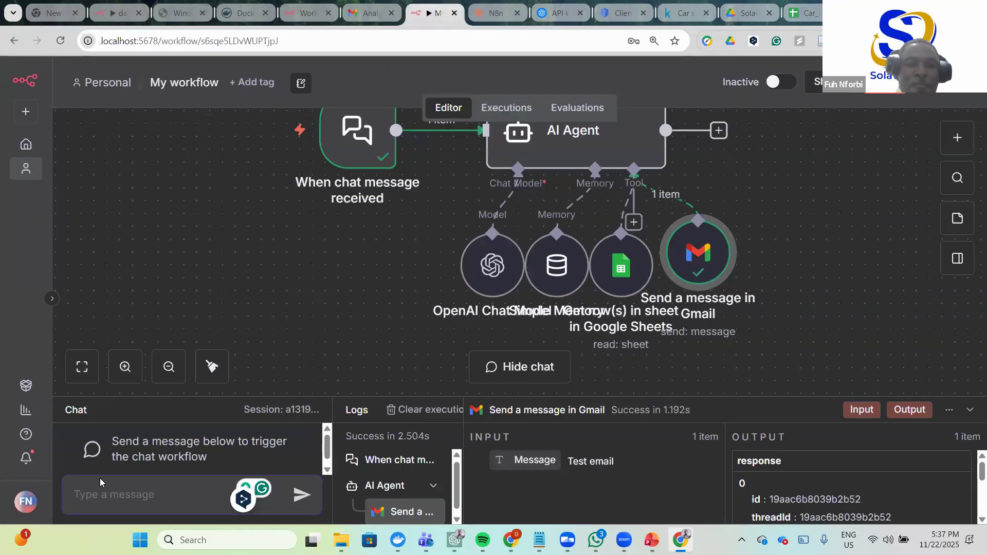
- Start the chat prompt 'Access my data, sum Sales_in_thousands by manufacture' using the pasted column name
left_click(94, 495)
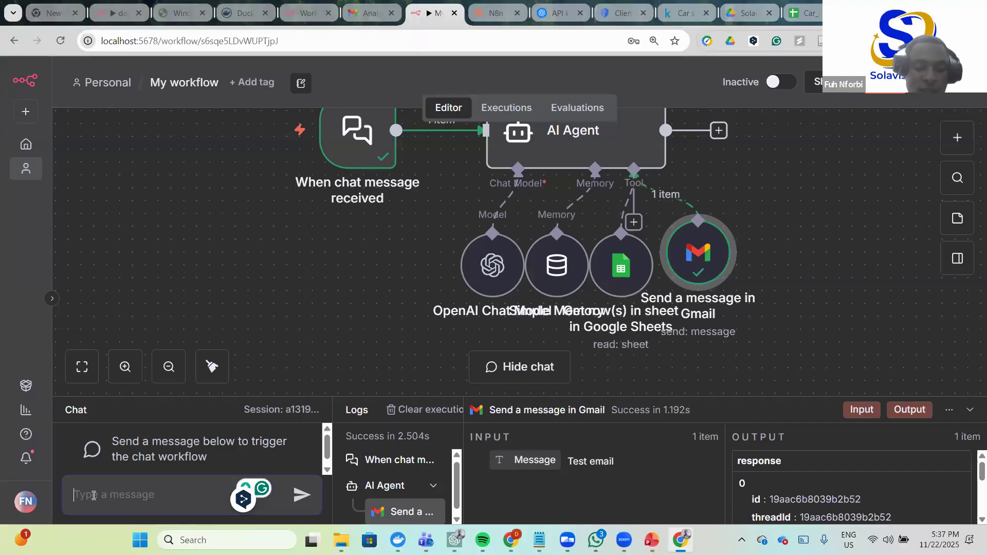
type("Access my data ")
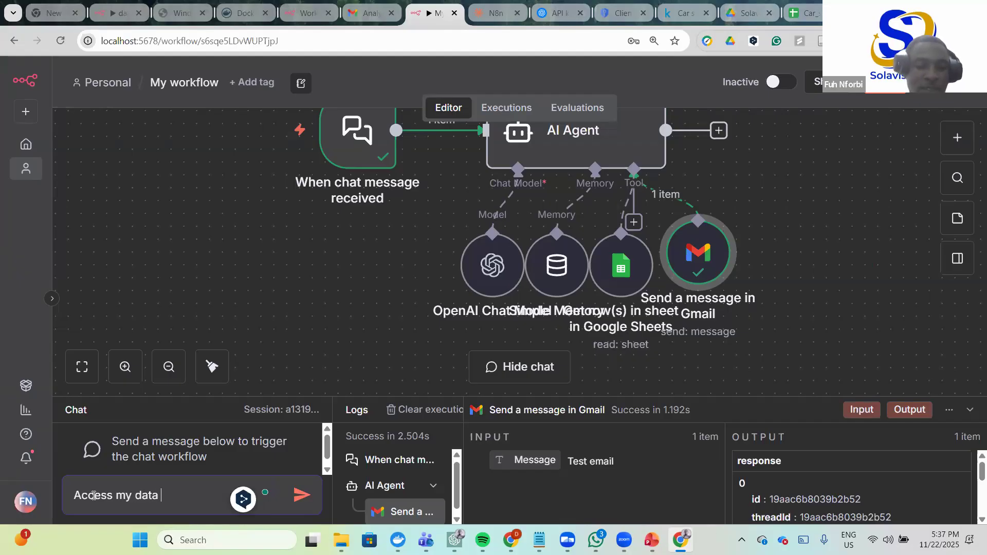
type("an")
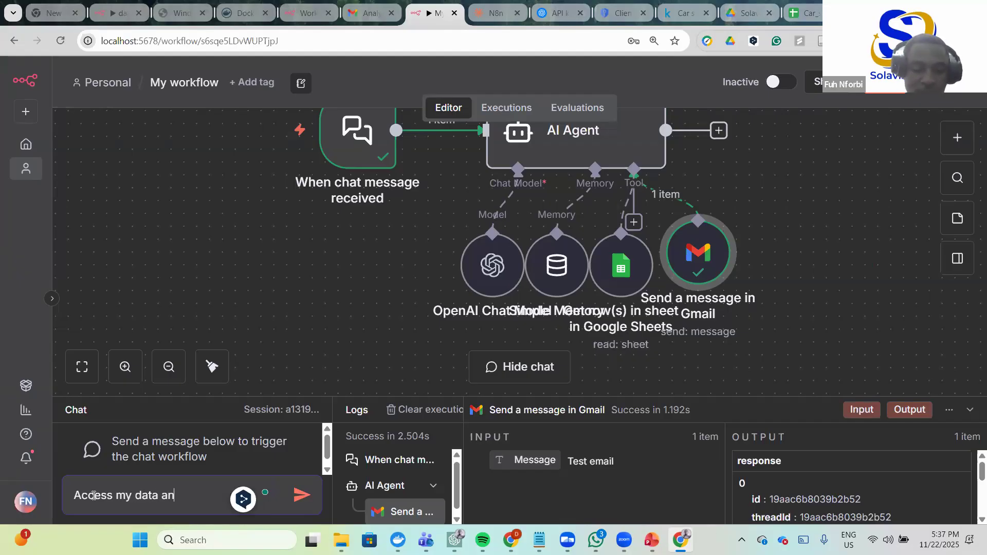
type("d give m")
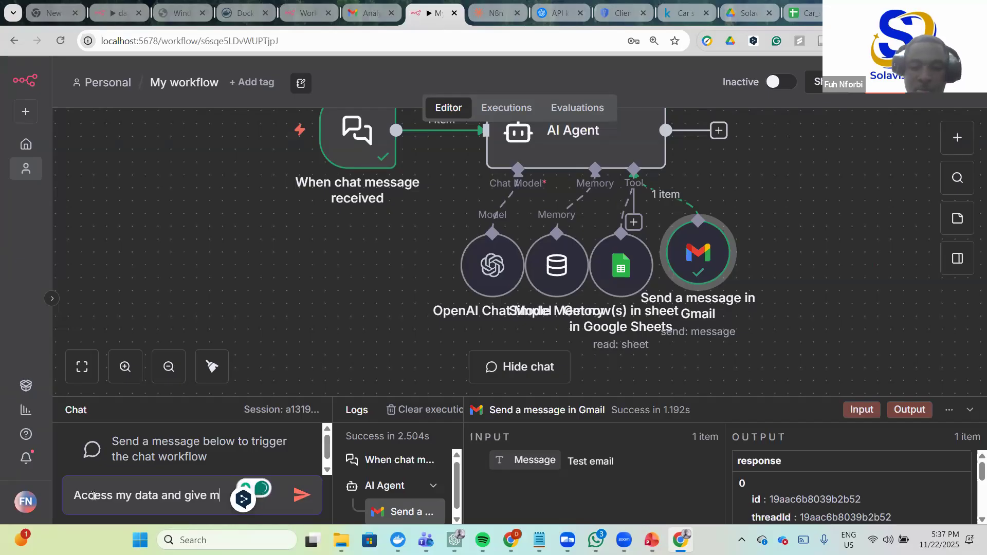
key("BackSpace")
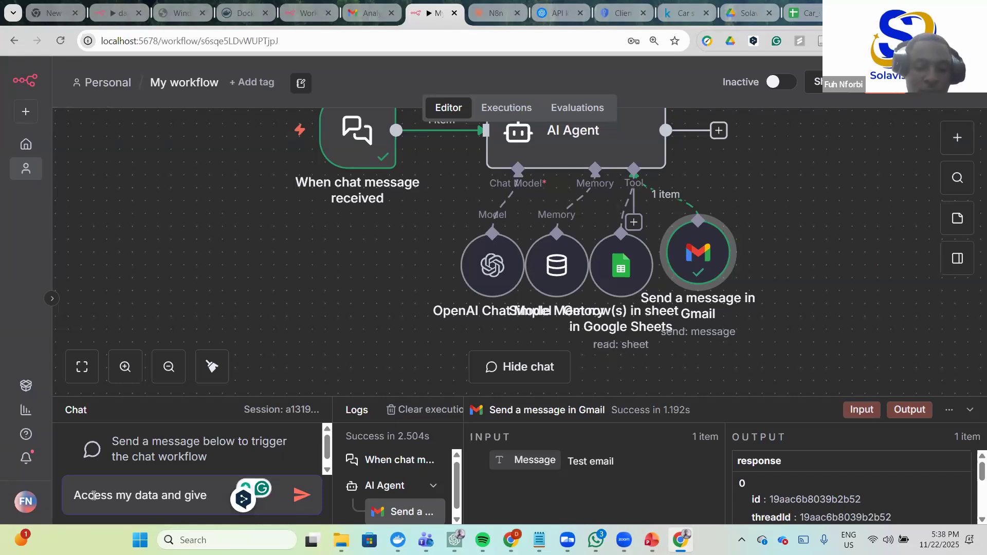
type("me any")
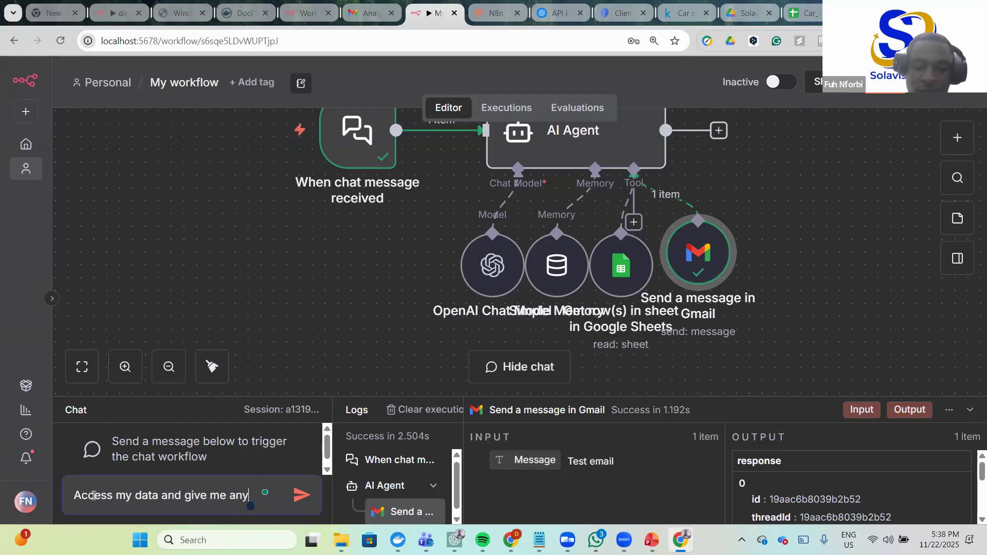
key("BackSpace")
key("BackSpace")
key("BackSpace")
key("BackSpace")
key("BackSpace")
key("BackSpace")
key("BackSpace")
key("BackSpace")
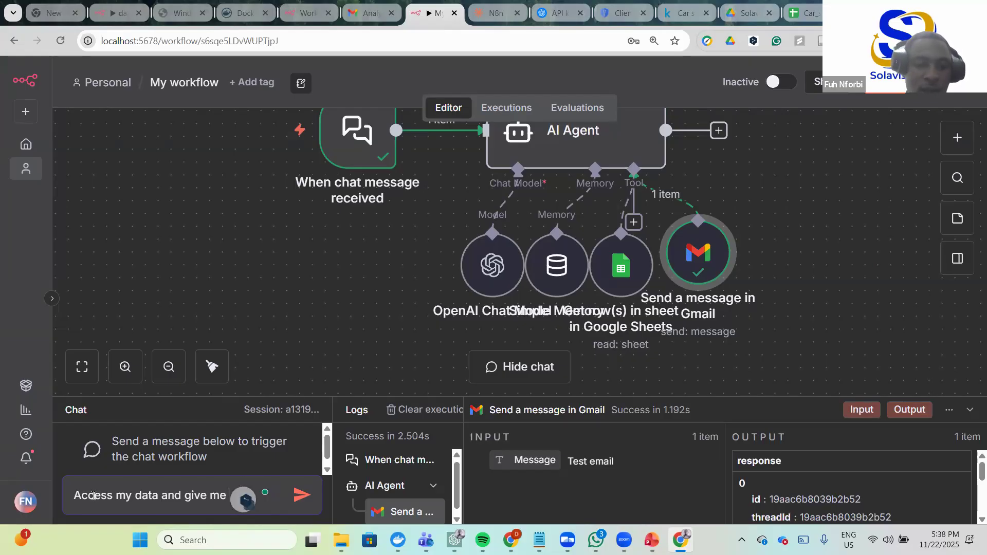
key("BackSpace")
key("BackSpace")
key("BackSpace")
type("sum")
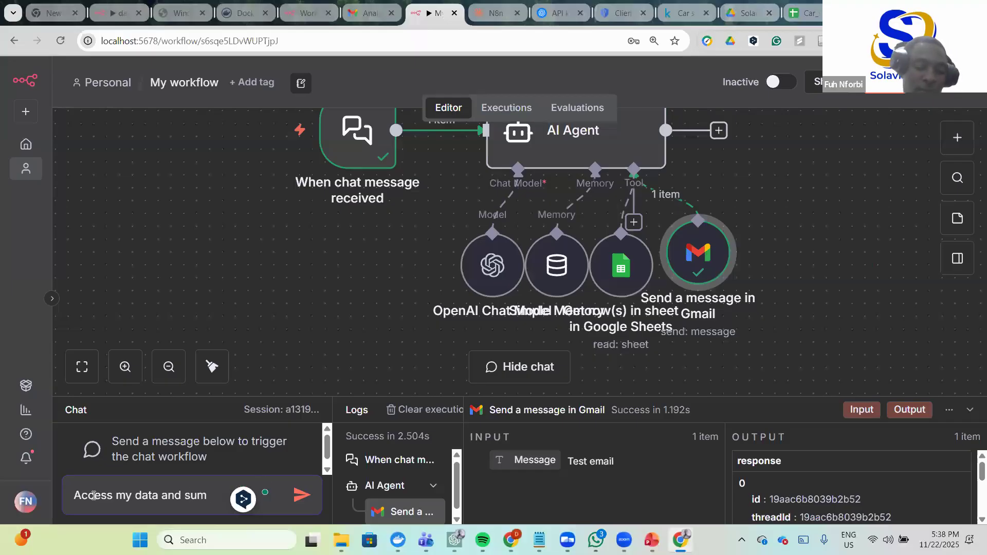
key("ctrl+v")
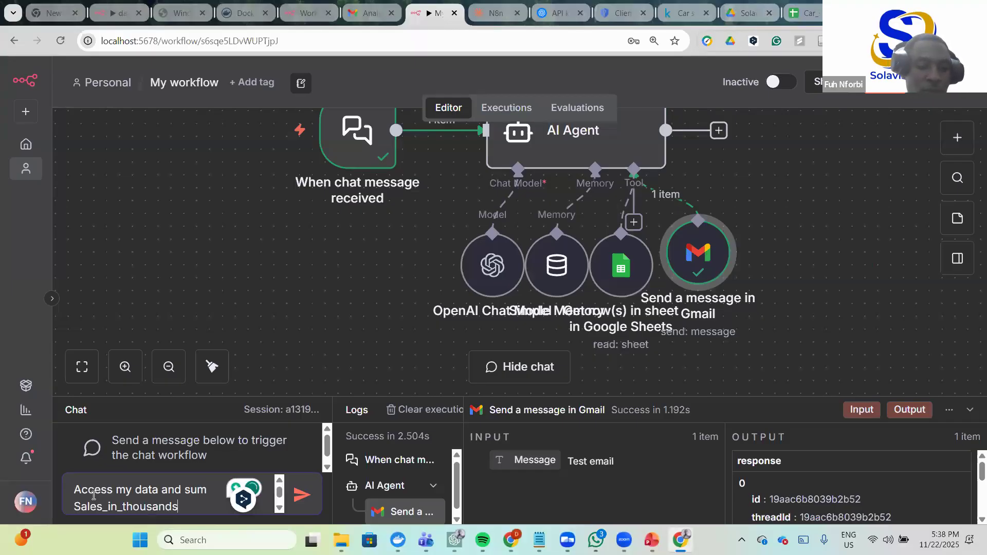
type("b")
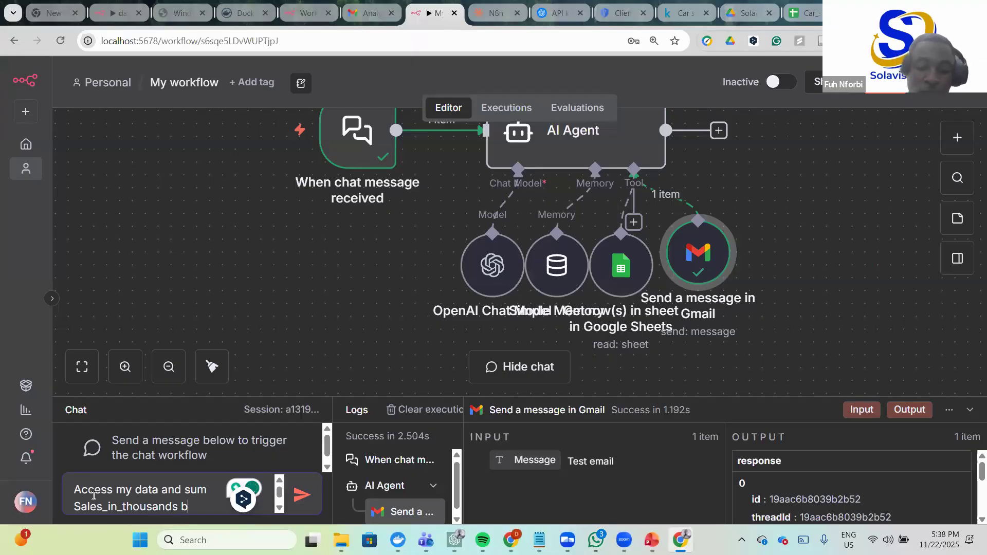
type("y manufactur")
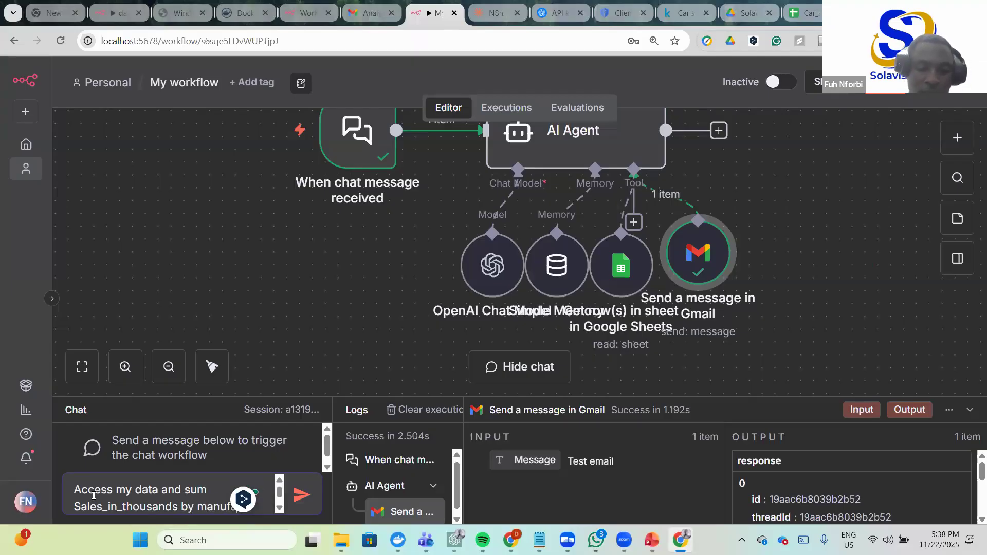
type("e")
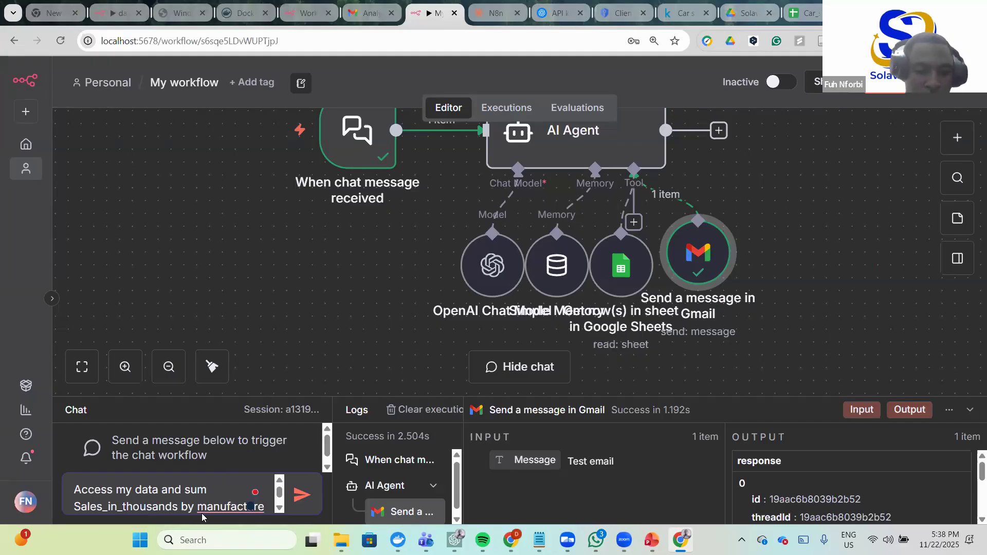
- Correct it to 'Manufacturer', append 'and generate high level analysis', and fix 'ans' to 'and'
mouse_move(214, 507)
left_click(257, 428)
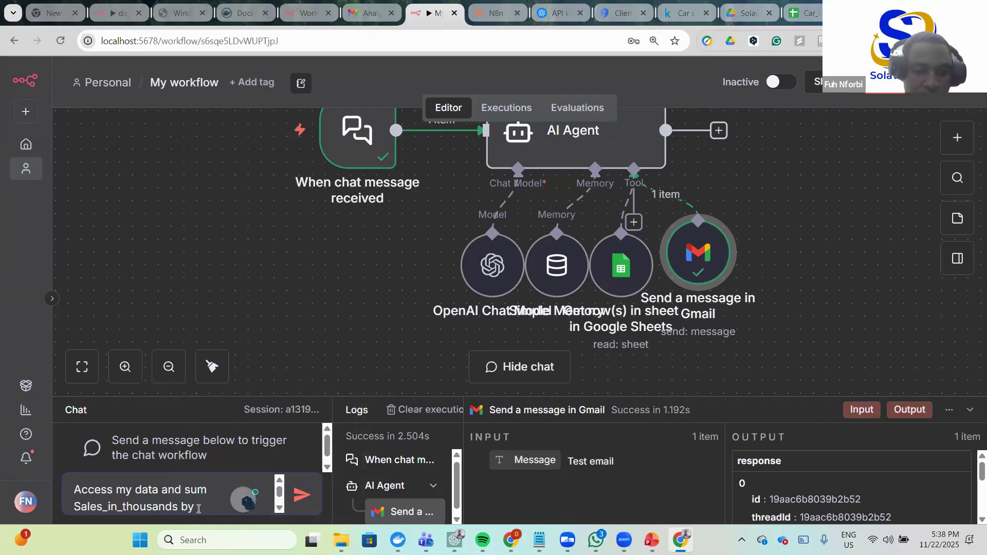
scroll(181, 480, "down", 1)
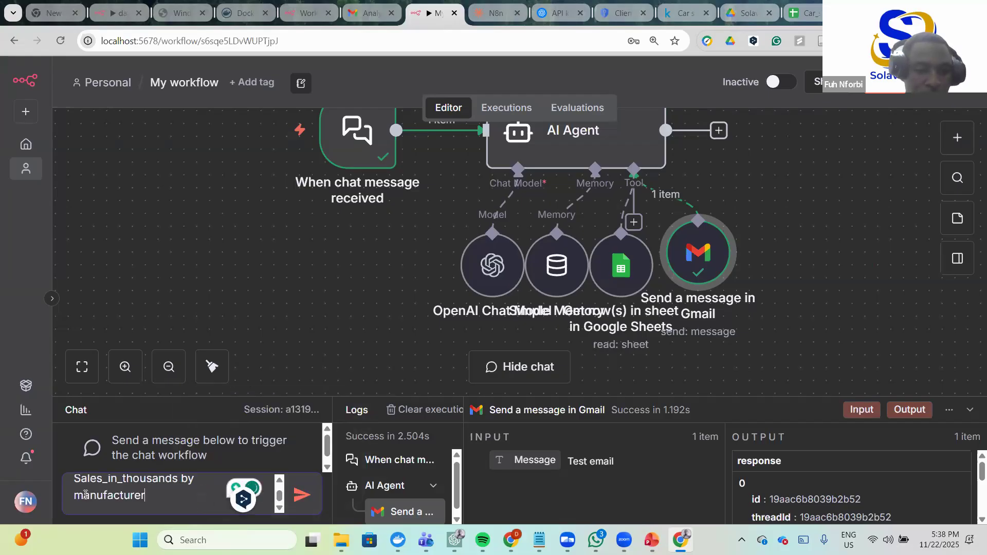
left_click(85, 495)
key("BackSpace")
type("M")
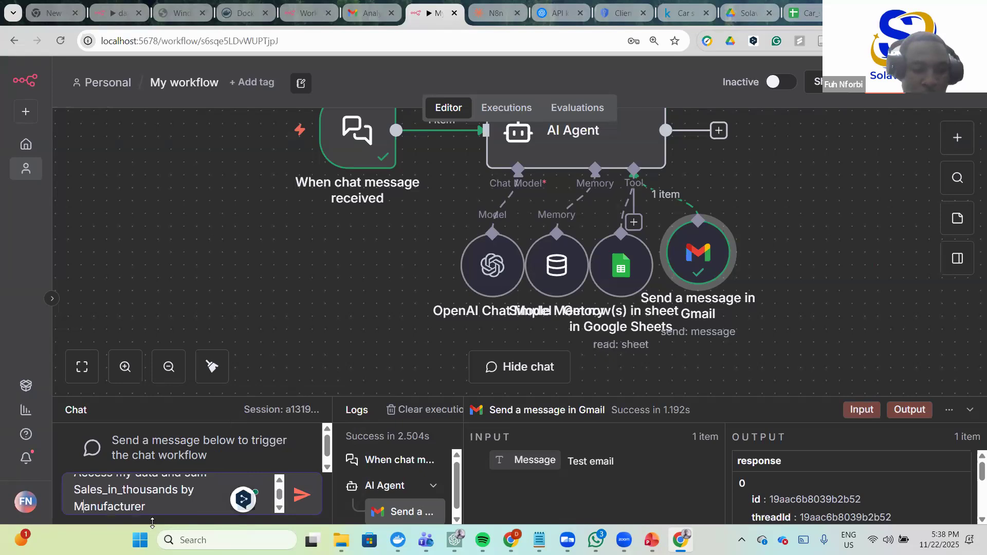
left_click(166, 505)
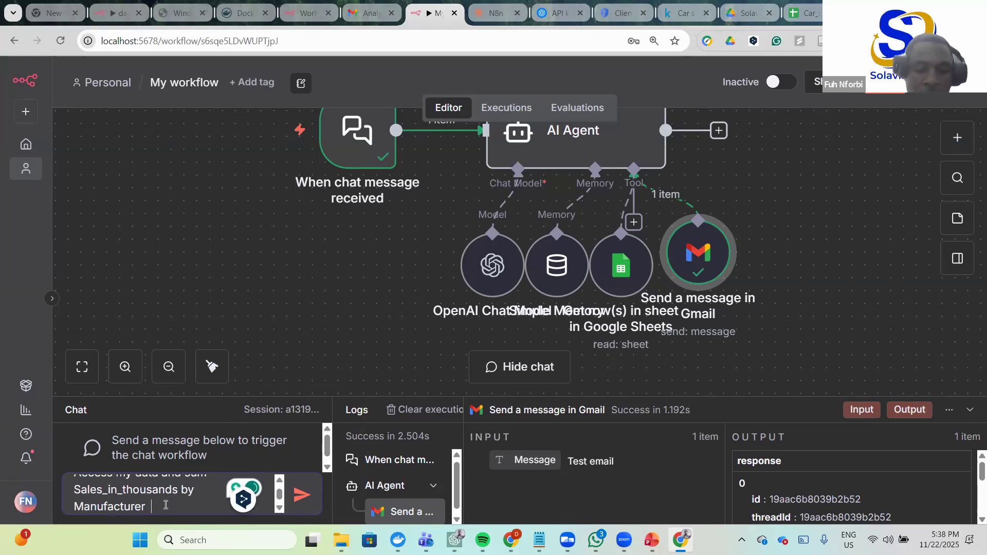
type("and give")
key("BackSpace")
key("BackSpace")
key("BackSpace")
key("BackSpace")
key("BackSpace")
key("BackSpace")
key("BackSpace")
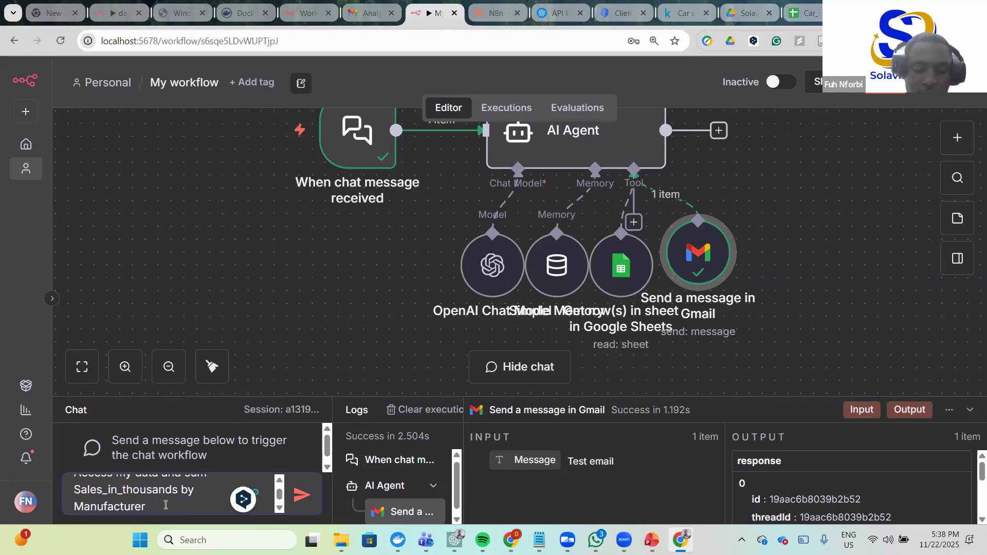
type("ands by Manufacturer ans gen")
type("erate")
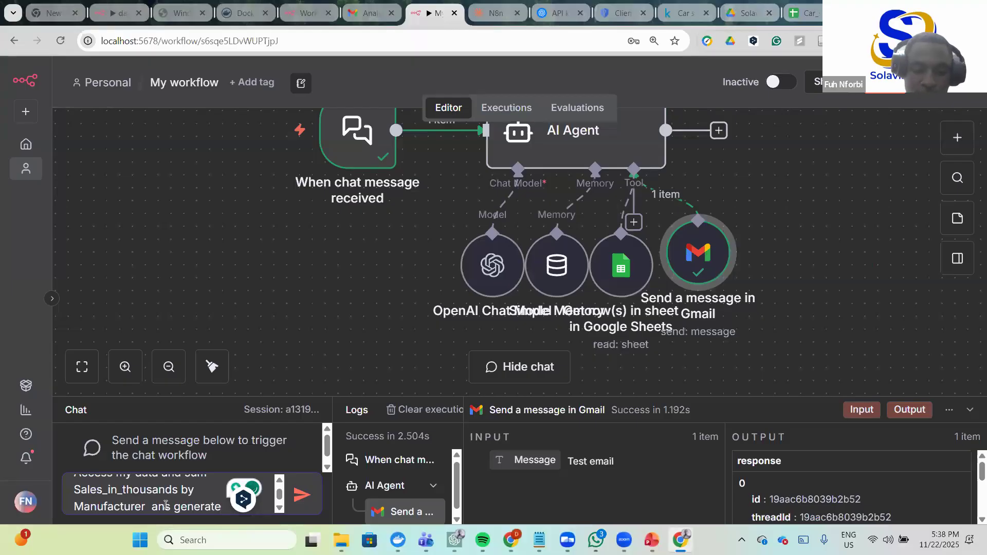
type(" h")
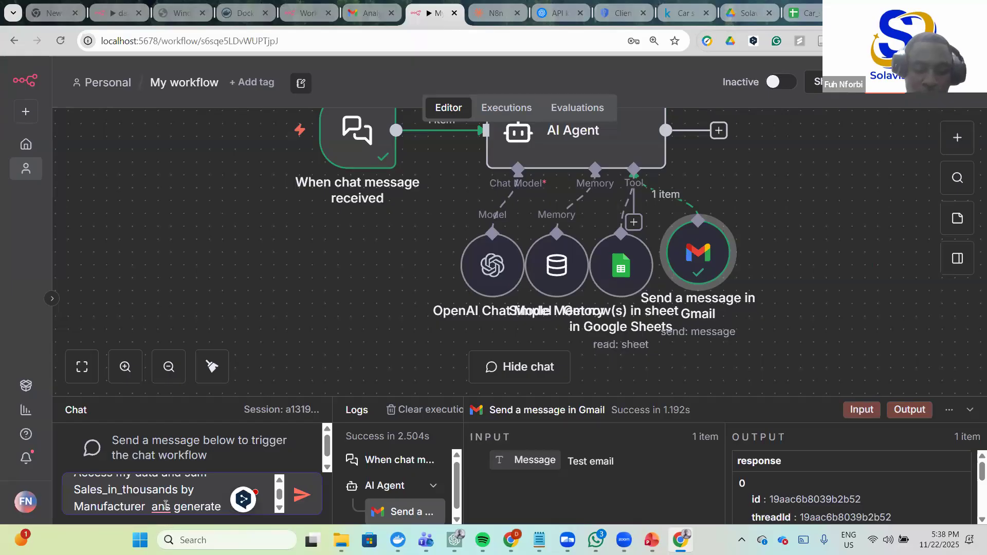
type("igh level ")
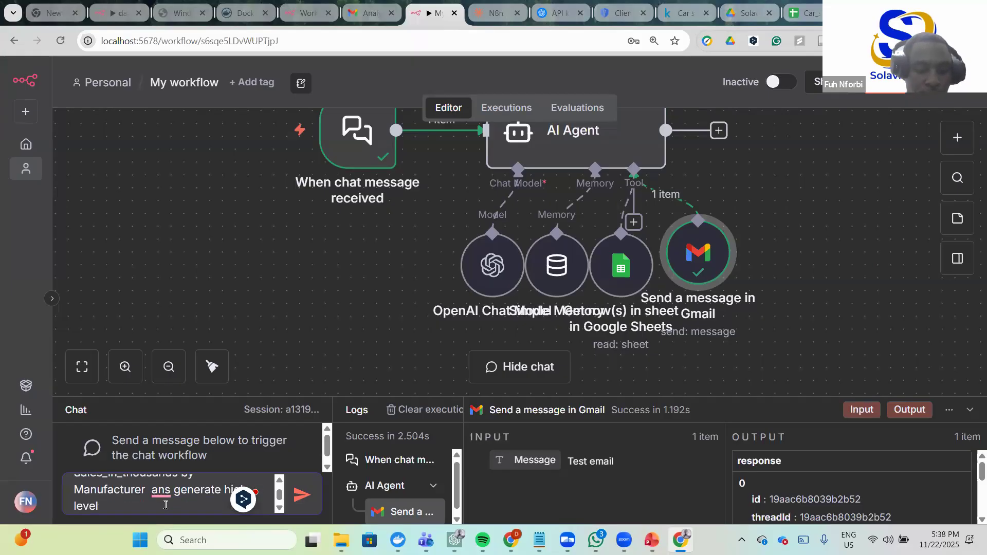
type("analysis")
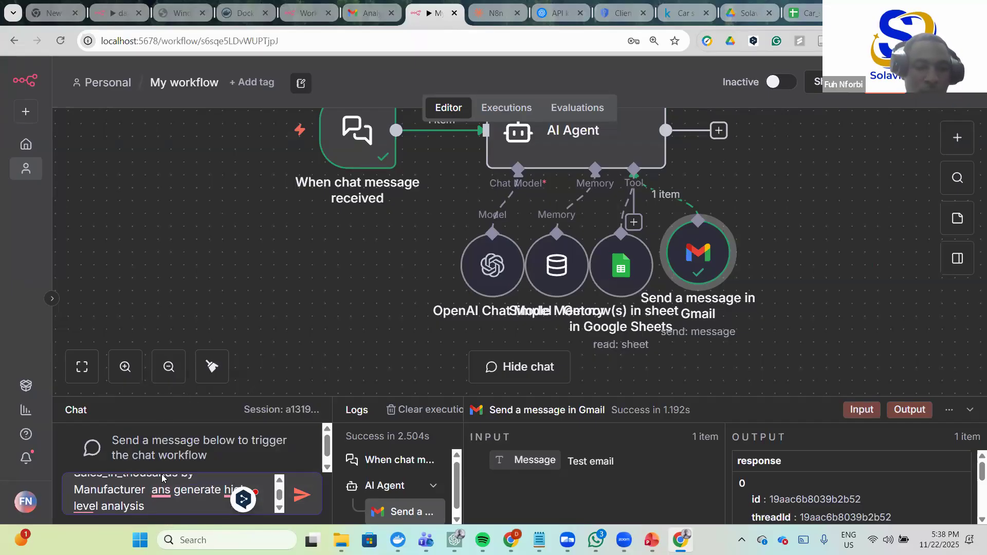
mouse_move(162, 491)
left_click(159, 382)
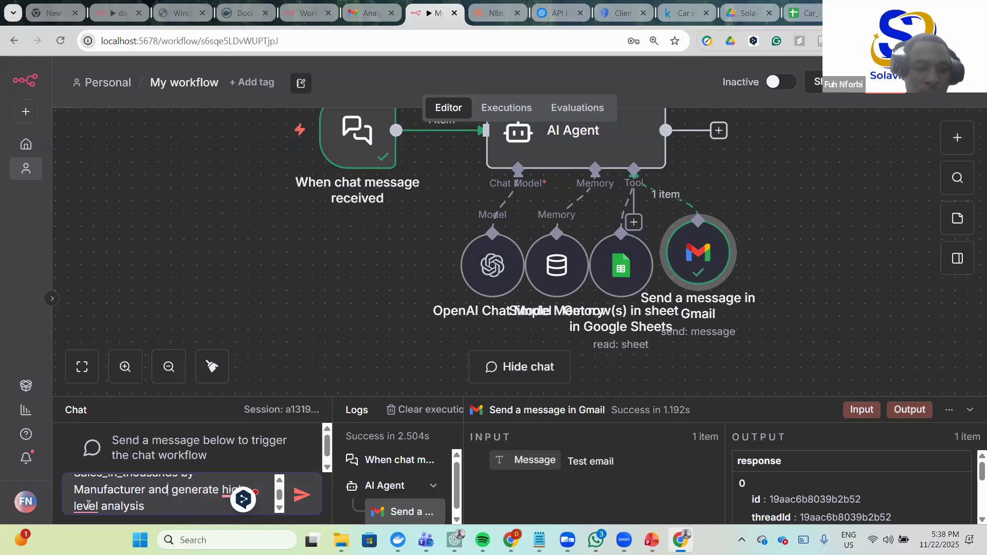
- Collapse and reopen the chat panel from the chat trigger node so the message box is empty
left_click(108, 416)
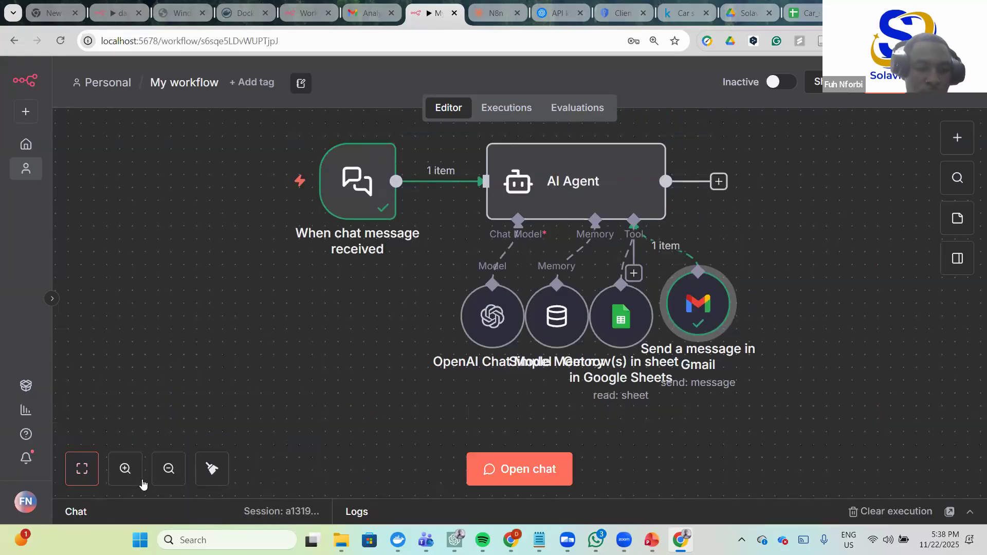
left_click(360, 203)
scroll(290, 420, "down", 3)
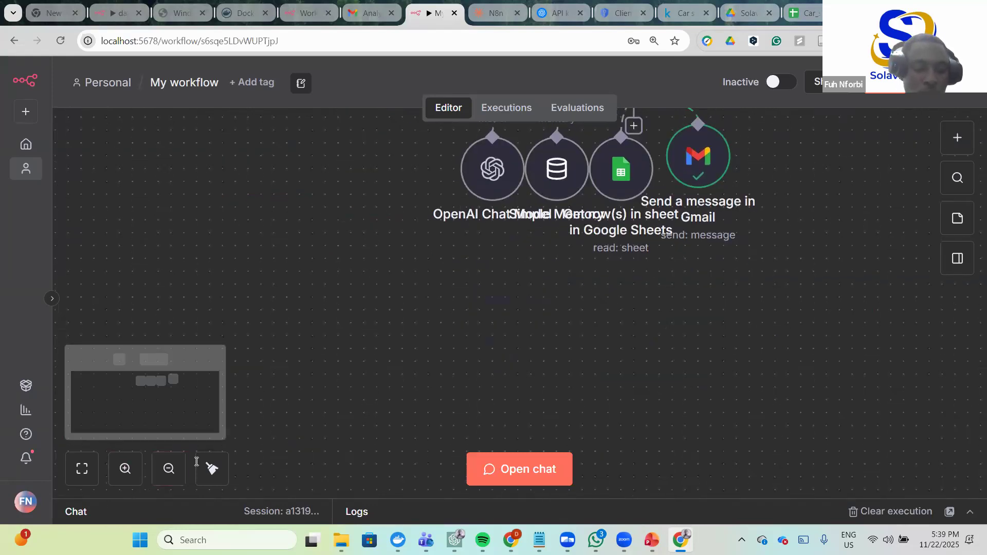
left_click_drag(328, 455, 327, 423)
left_click(120, 497)
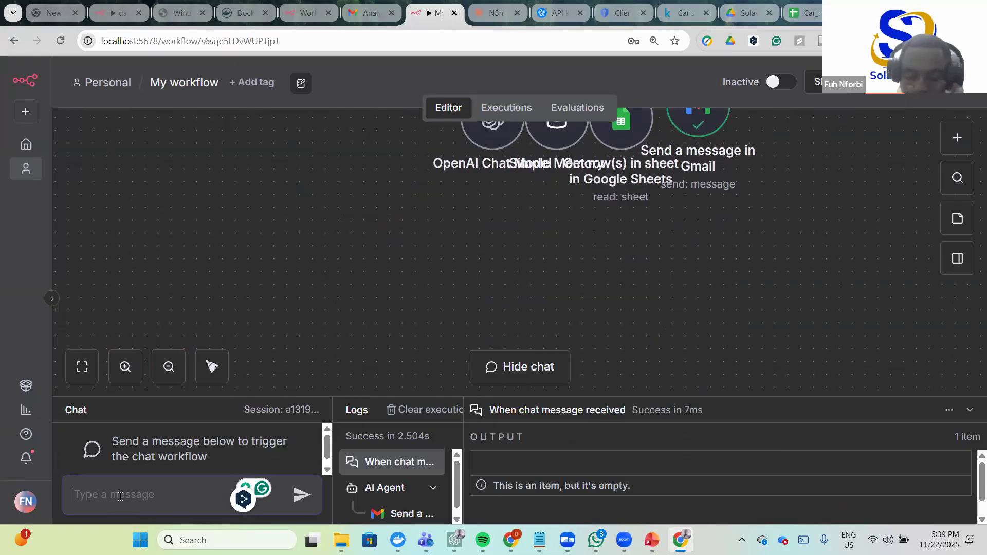
- Send 'Access my data, sum Sales_in_thousands by Manufacturer and give me high level analysis' to the agent
type("Acc")
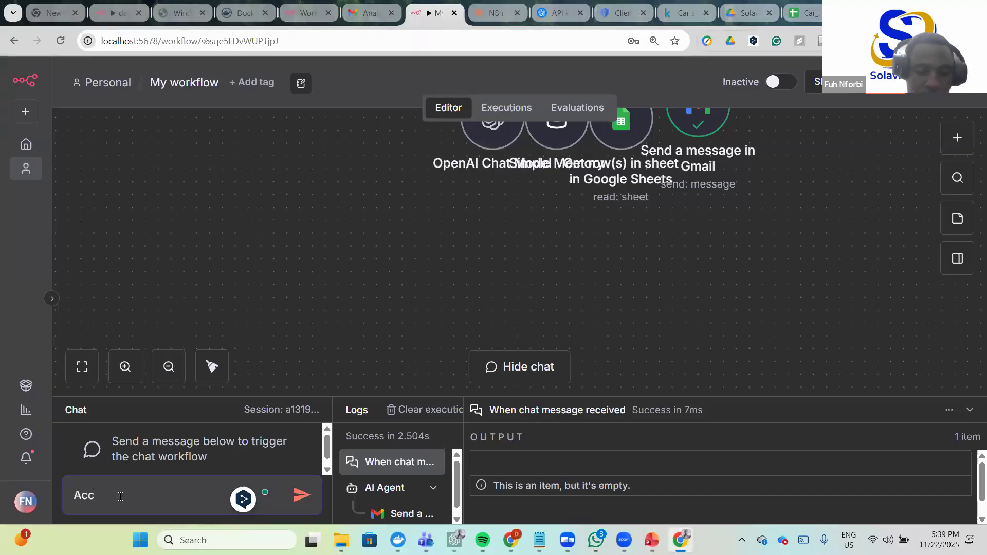
type("ess my data a")
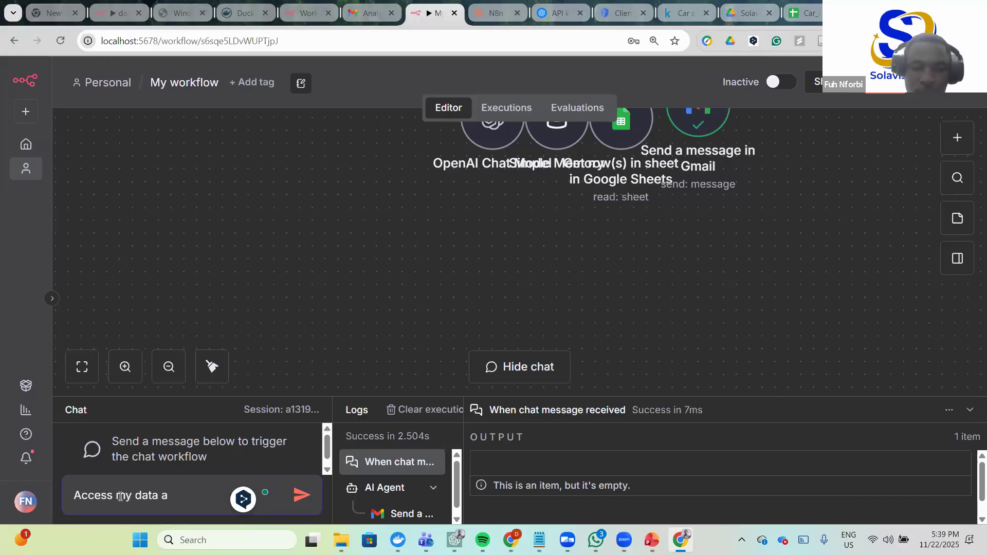
type("a")
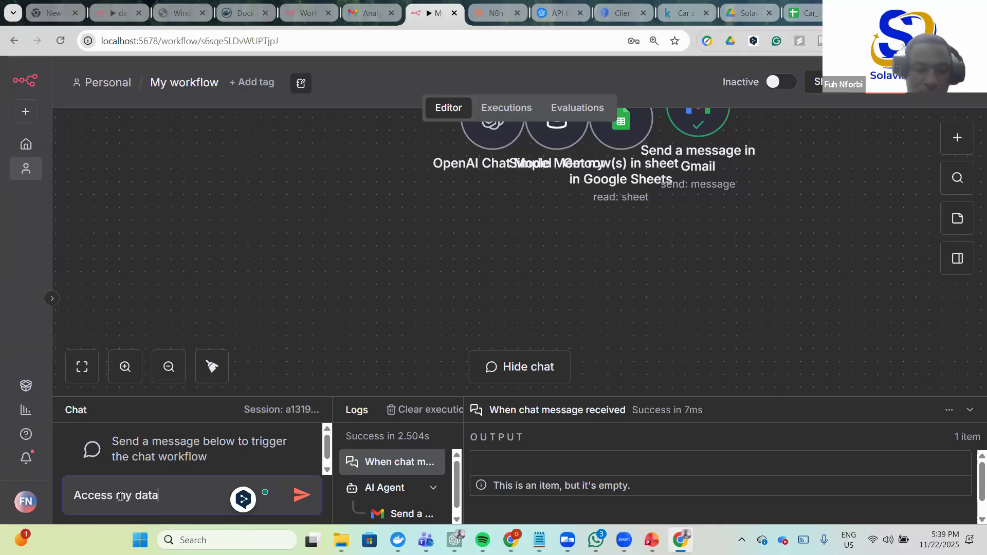
type(", sum")
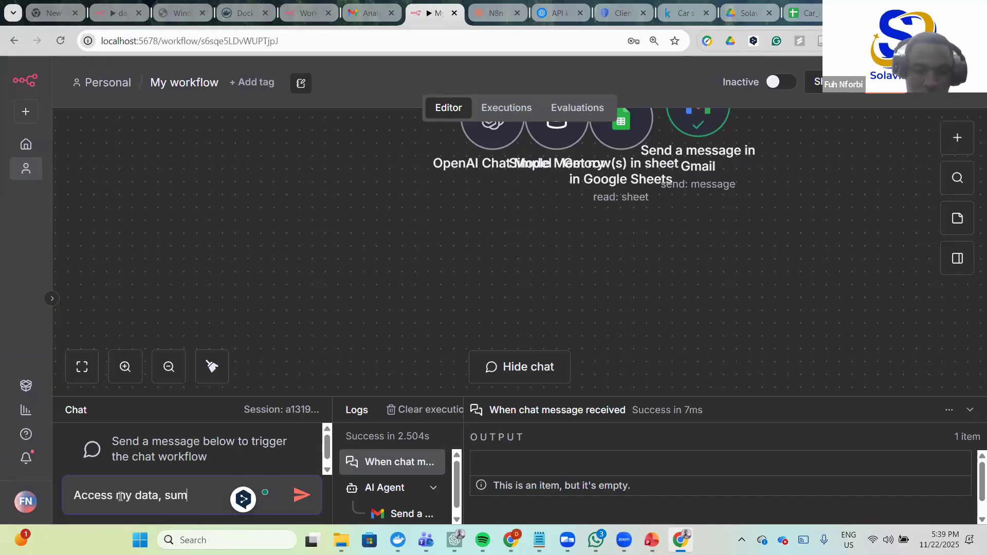
type("Sales_in_thousands")
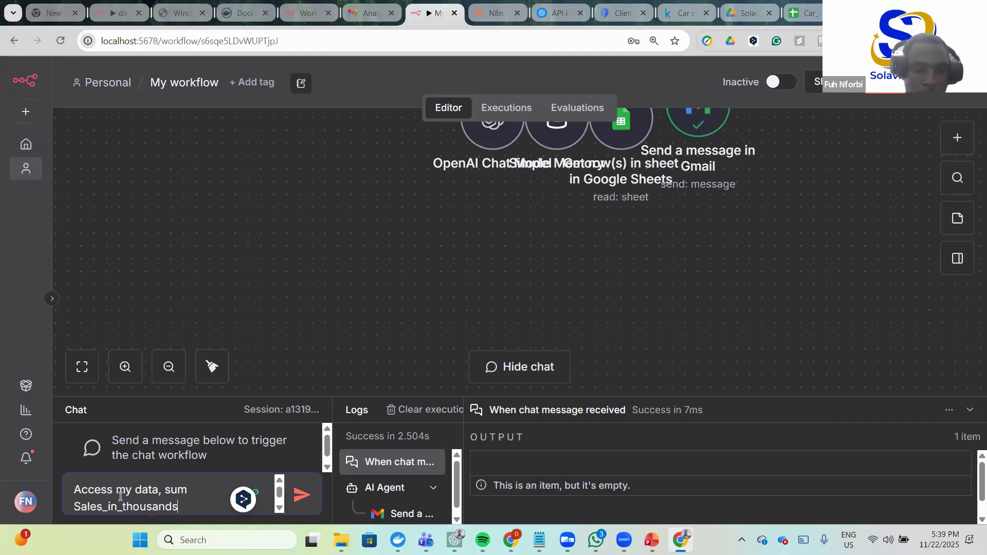
type("by Manuf")
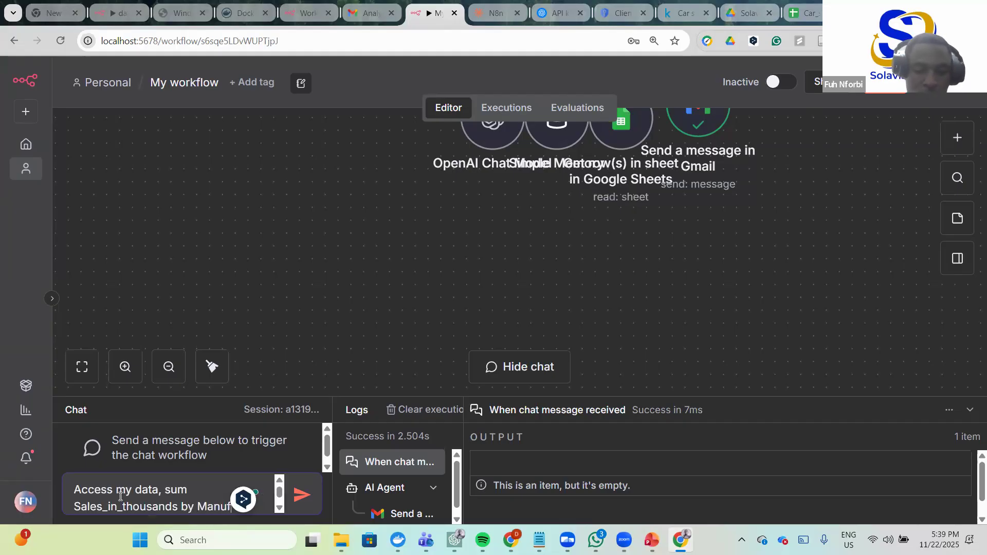
type("acturer and g")
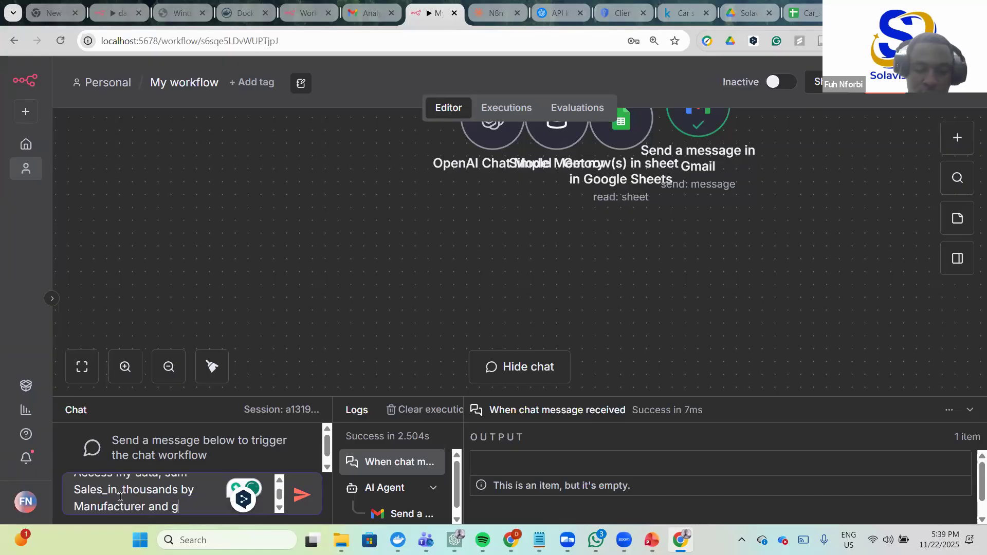
type("ive me hig")
type("h level ")
type("analysis")
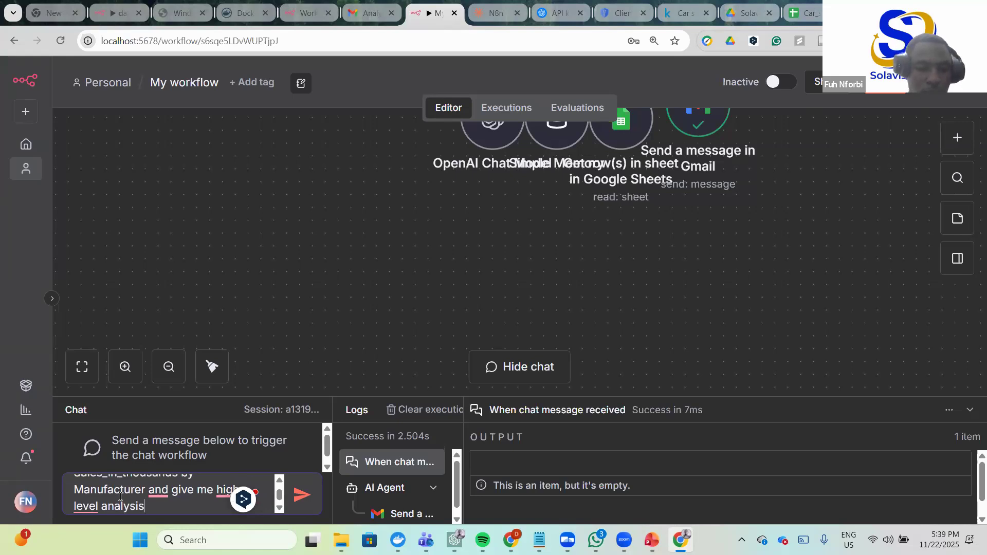
key("Return")
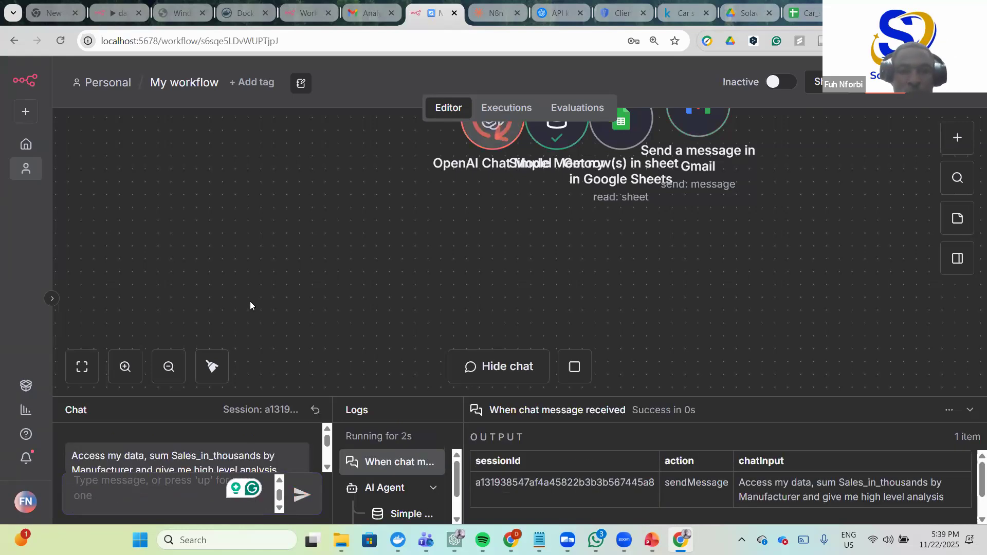
- Scroll the canvas to watch the AI Agent, memory and model nodes process the prompt
scroll(354, 284, "up", 5)
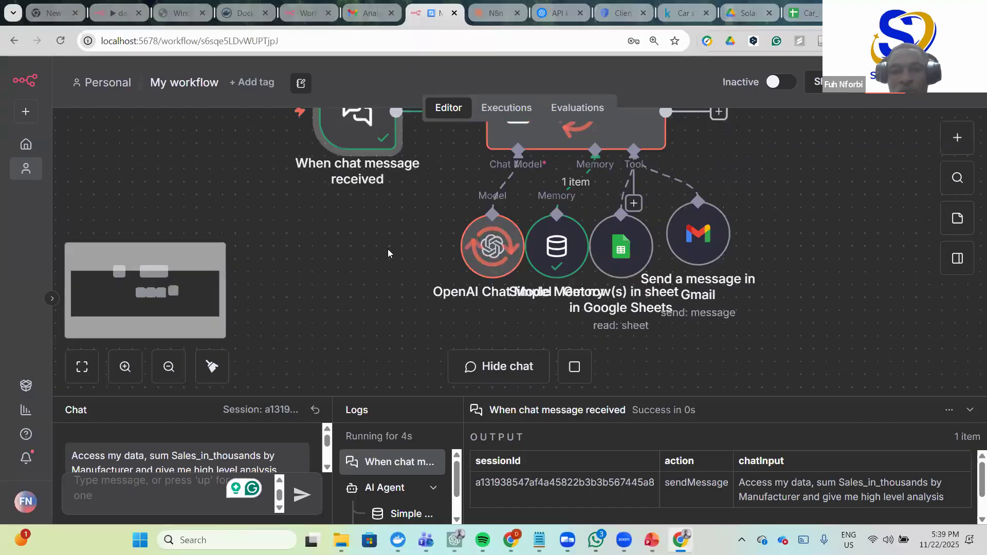
scroll(532, 231, "up", 2)
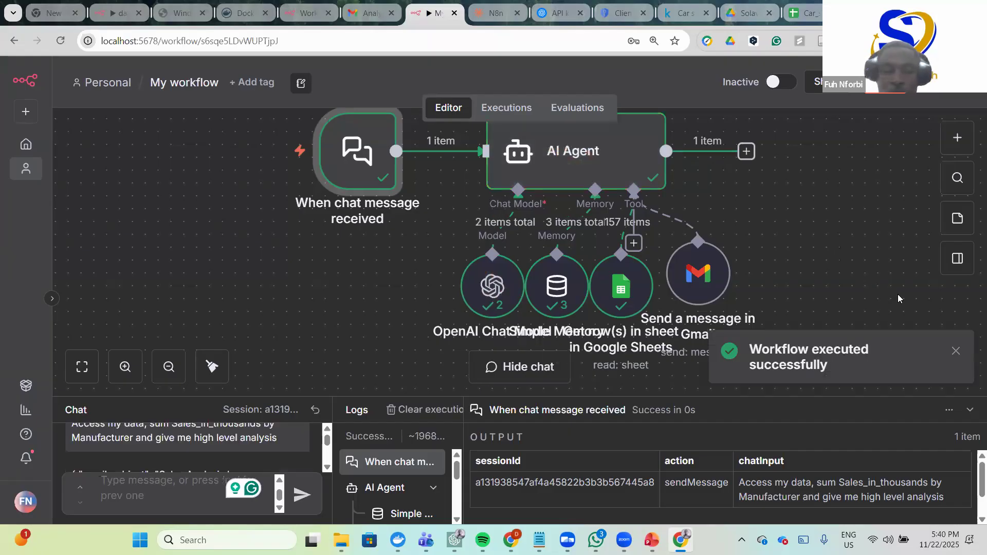
left_click_drag(189, 395, 206, 174)
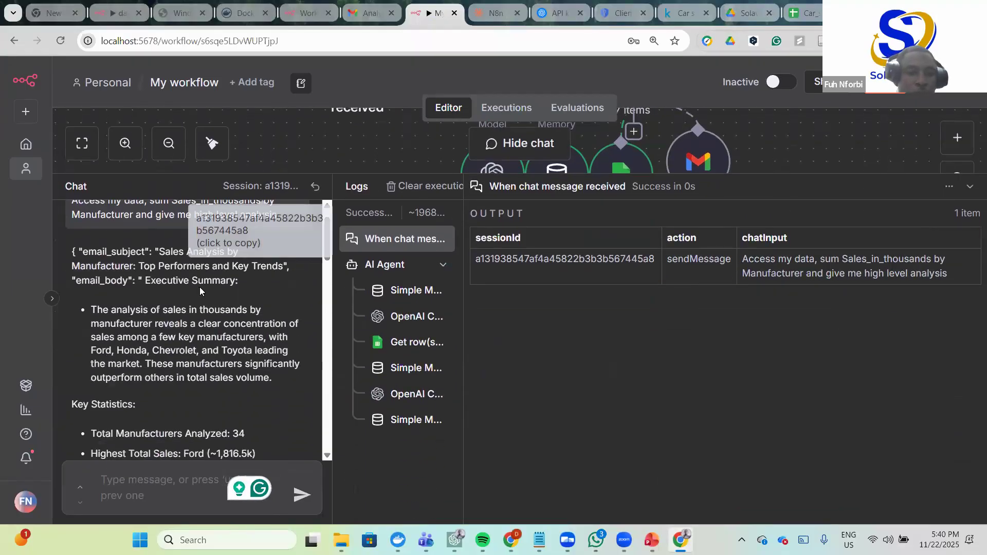
scroll(237, 295, "up", 1)
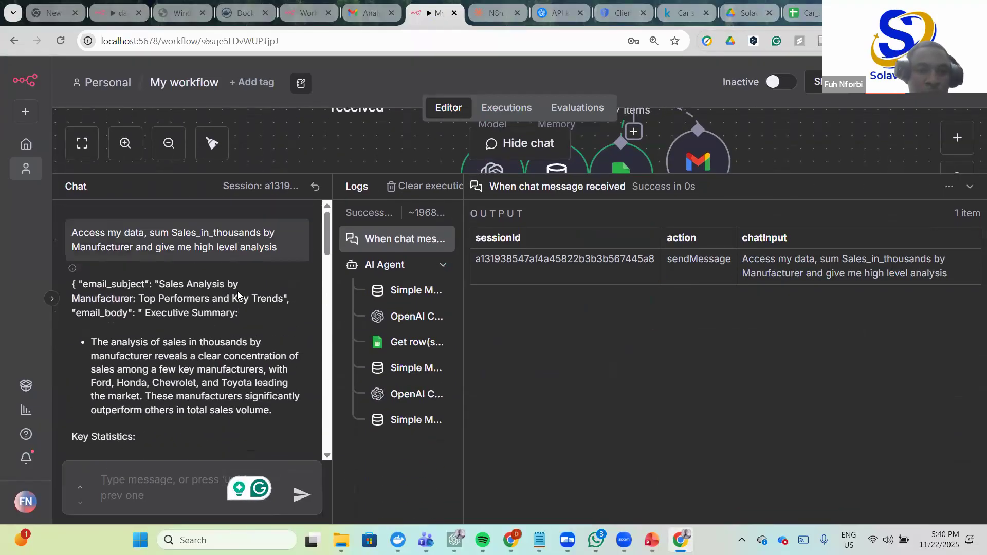
scroll(238, 296, "down", 5)
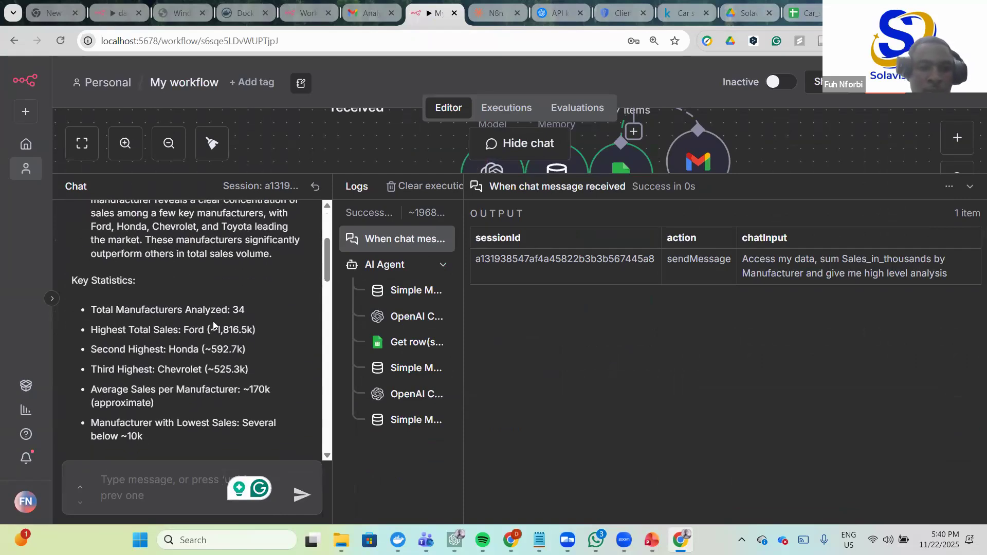
scroll(193, 303, "up", 5)
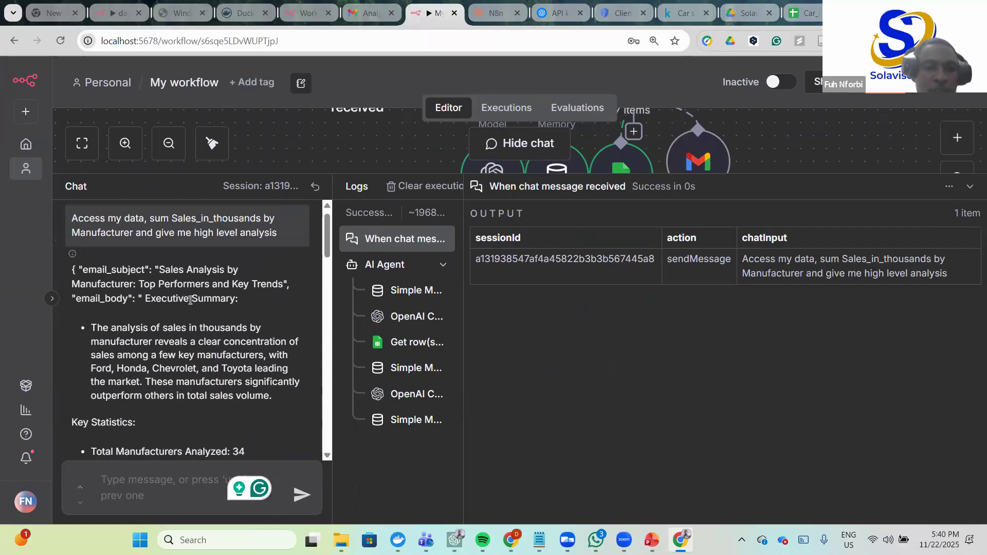
scroll(80, 277, "down", 1)
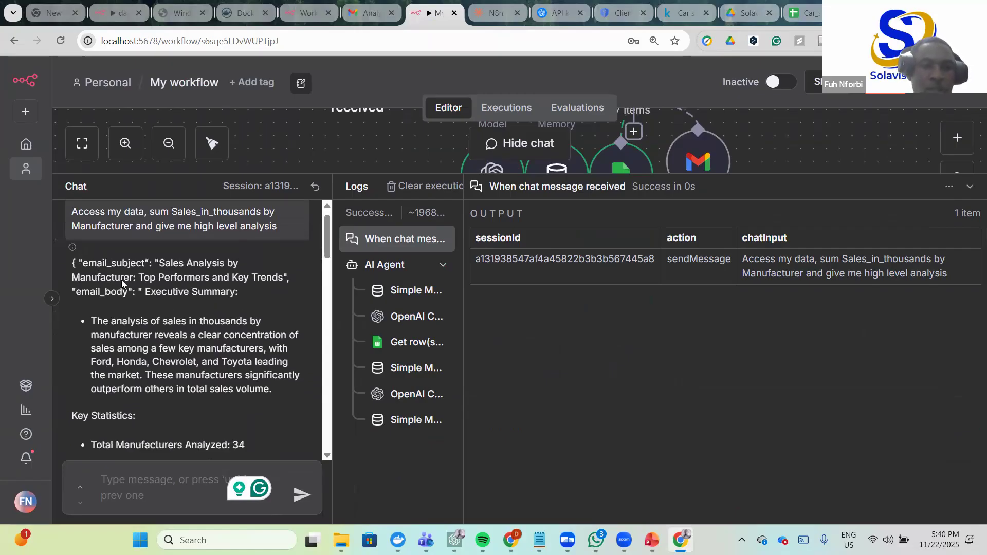
scroll(205, 287, "down", 1)
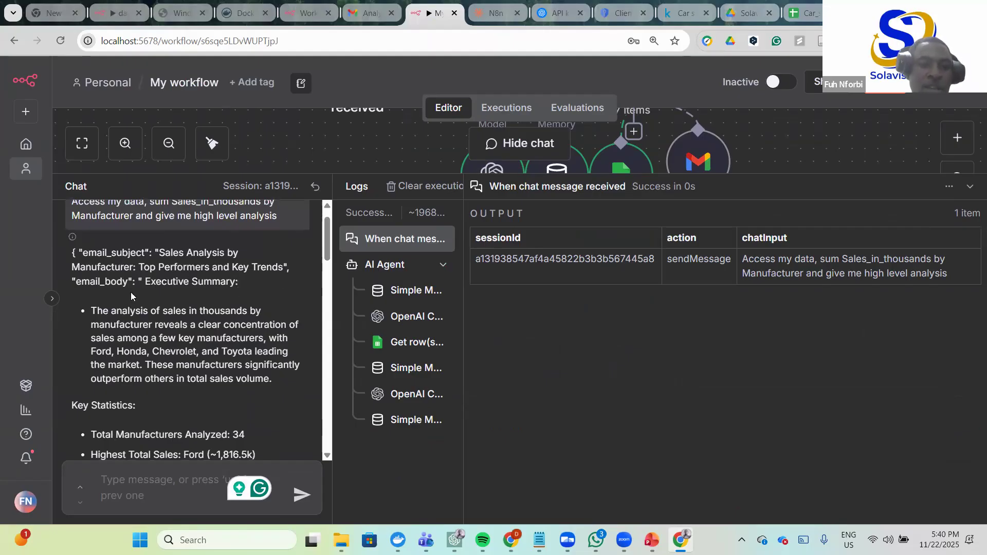
scroll(232, 304, "down", 2)
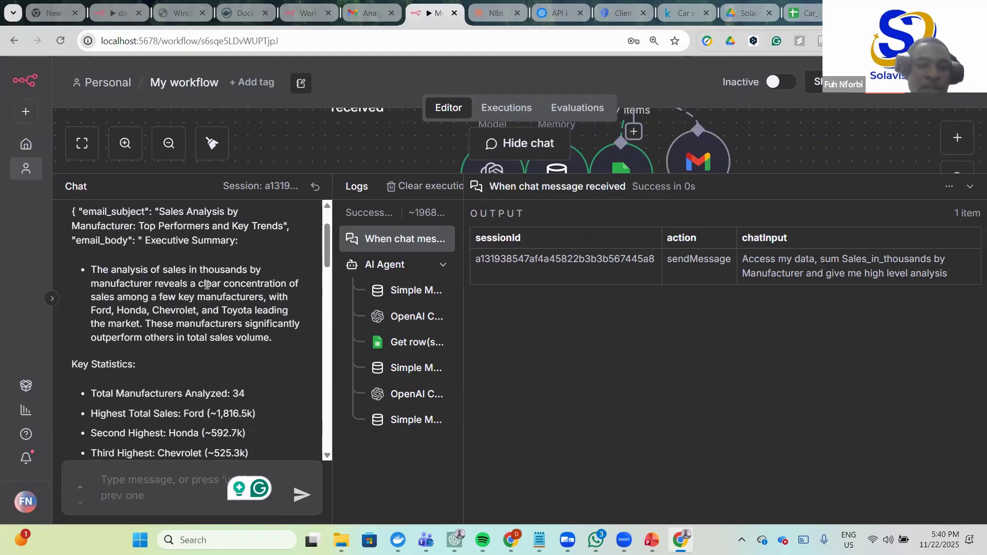
scroll(191, 305, "down", 1)
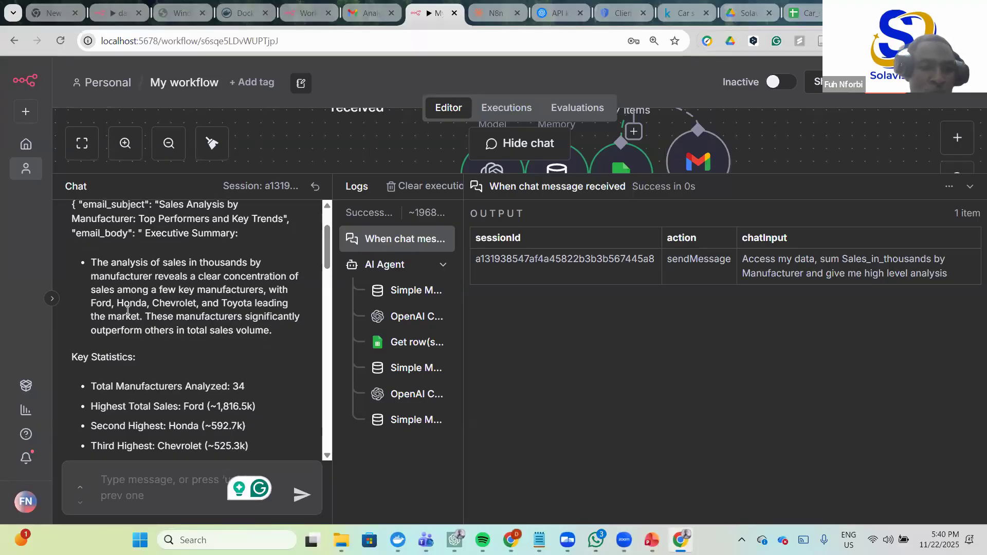
scroll(162, 293, "down", 1)
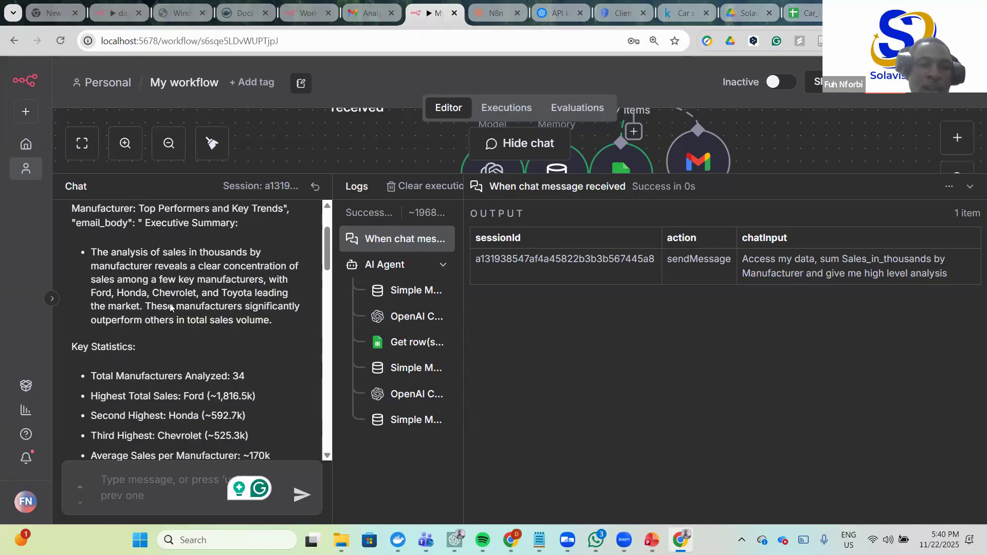
scroll(171, 310, "down", 1)
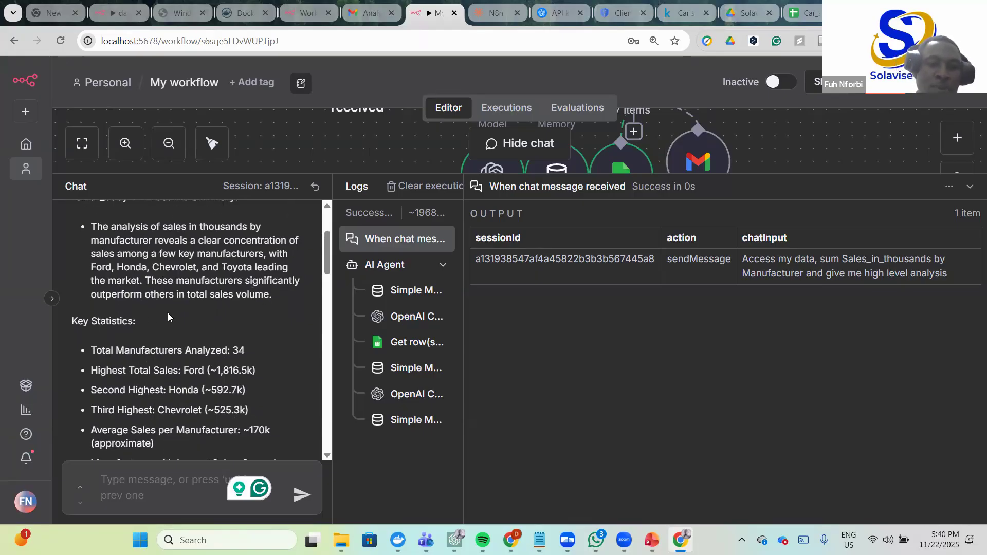
scroll(203, 315, "down", 3)
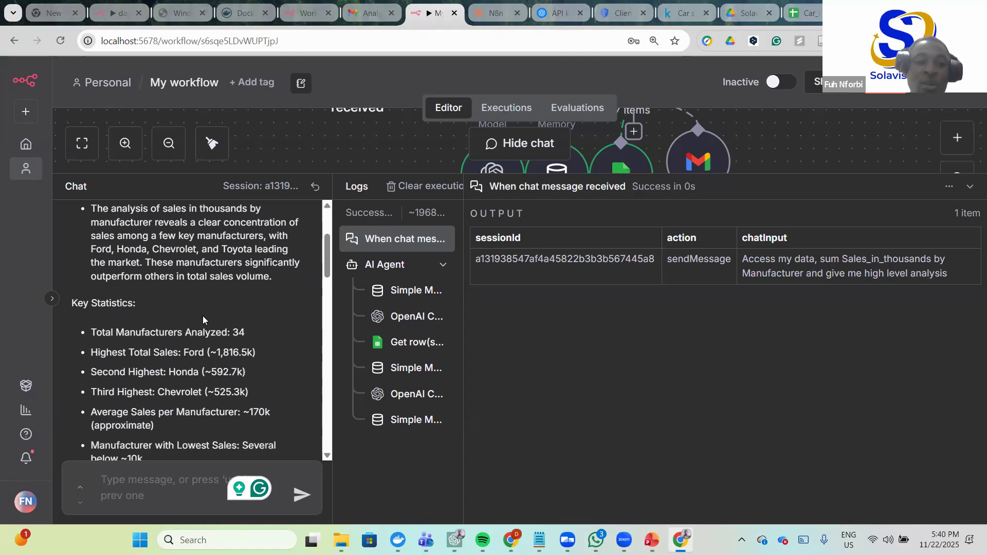
scroll(114, 275, "down", 2)
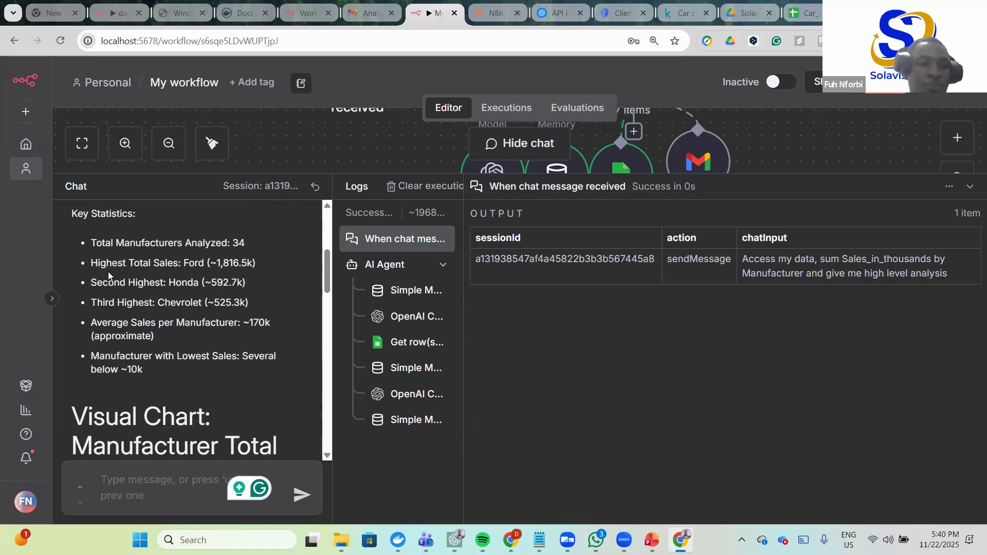
scroll(172, 267, "down", 1)
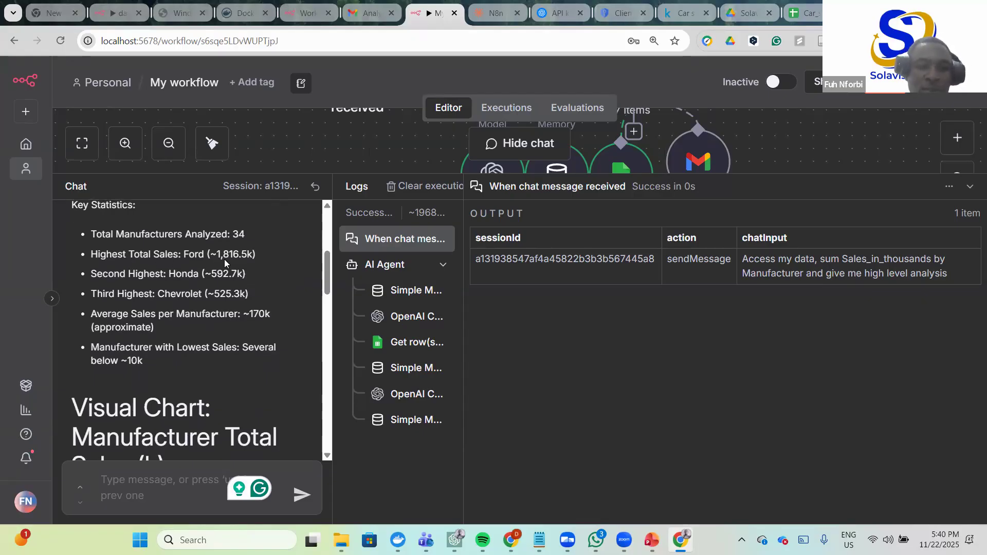
scroll(250, 265, "down", 1)
left_click_drag(143, 342, 112, 248)
left_click(234, 269)
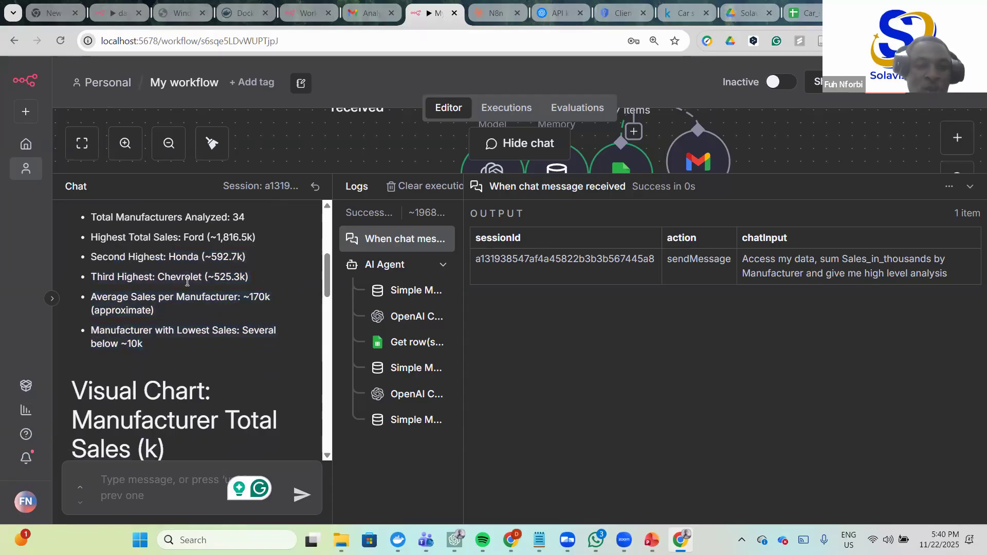
scroll(132, 310, "down", 4)
scroll(133, 311, "down", 1)
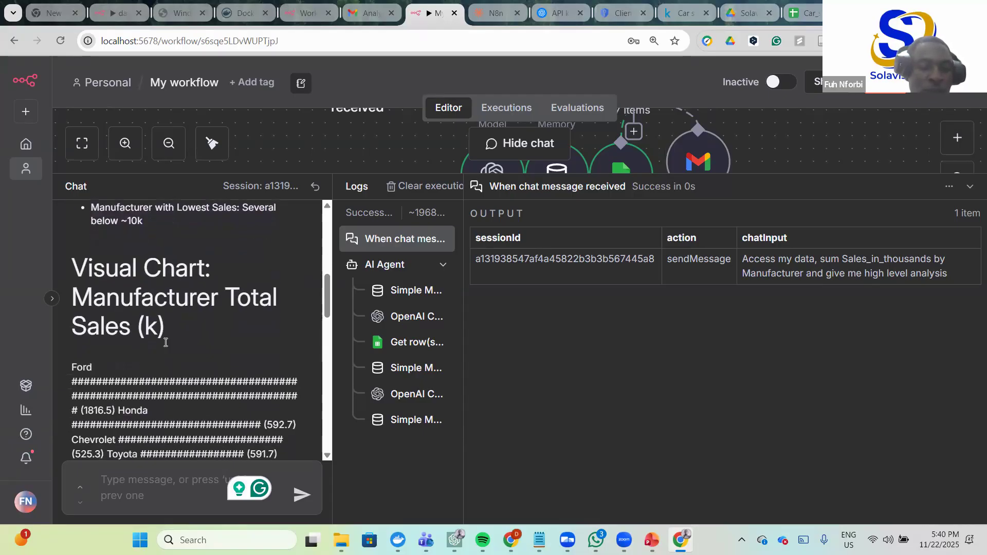
scroll(154, 332, "down", 8)
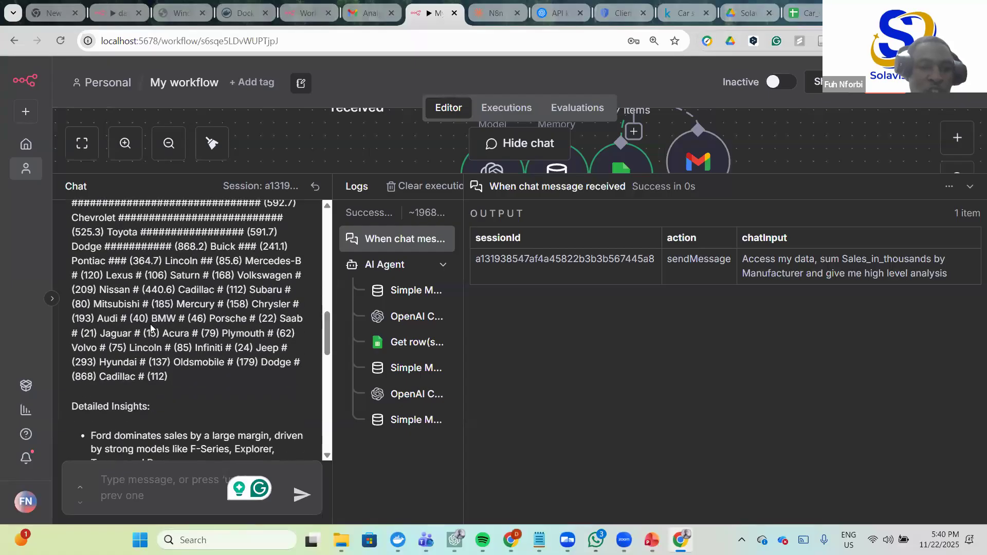
scroll(154, 319, "down", 3)
scroll(155, 293, "down", 2)
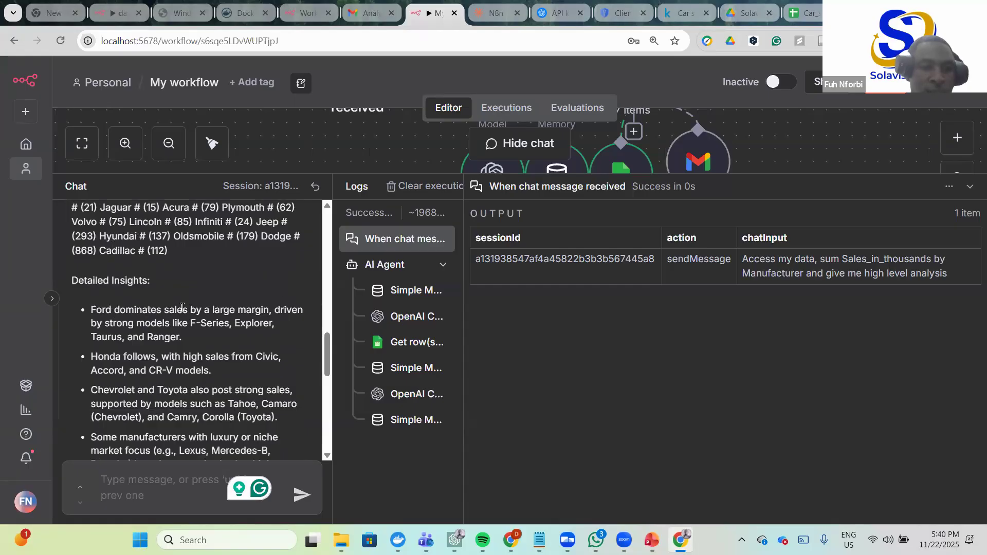
scroll(109, 301, "down", 2)
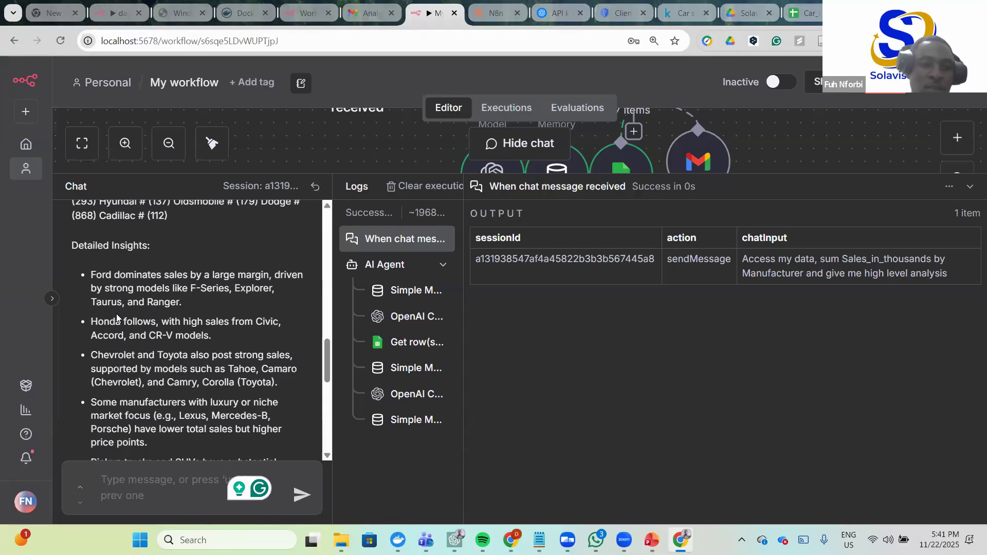
scroll(111, 316, "down", 1)
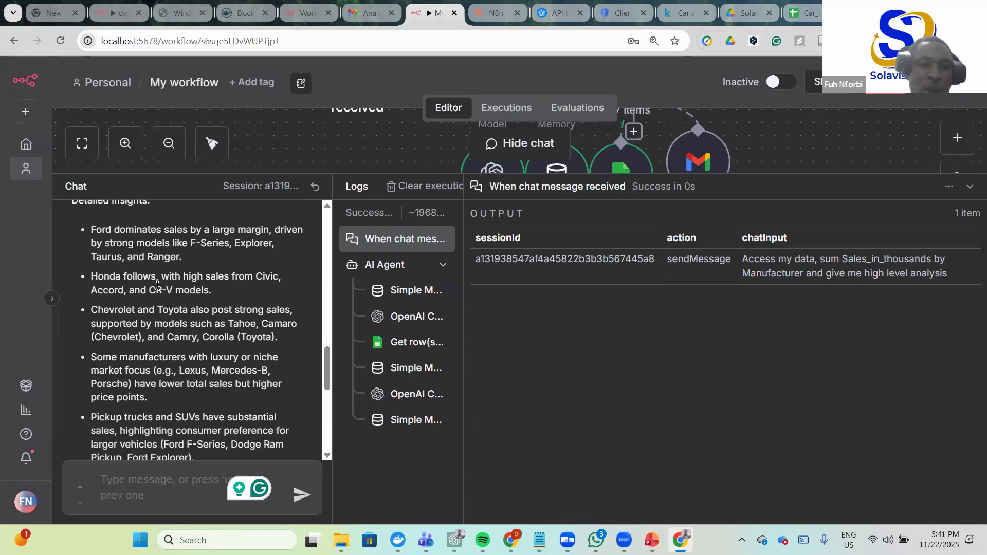
- Ask the agent in chat to send the analysis as an email to your Gmail address
scroll(195, 309, "down", 4)
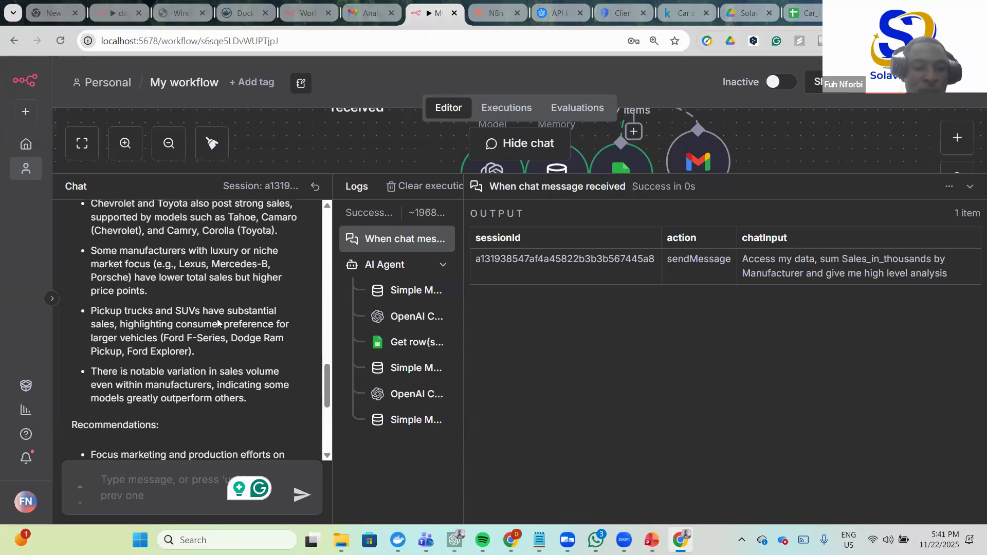
scroll(202, 325, "down", 3)
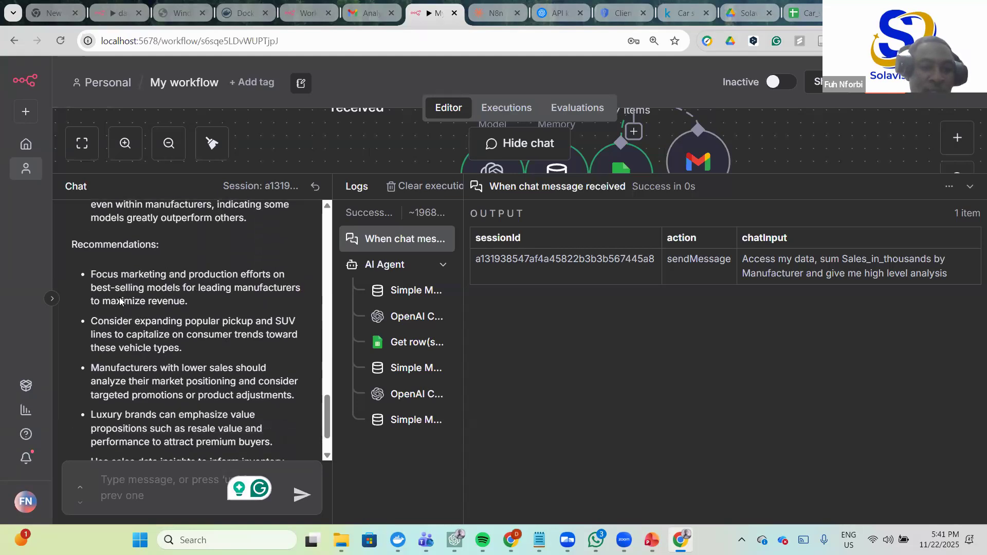
scroll(119, 301, "down", 1)
scroll(174, 352, "up", 1)
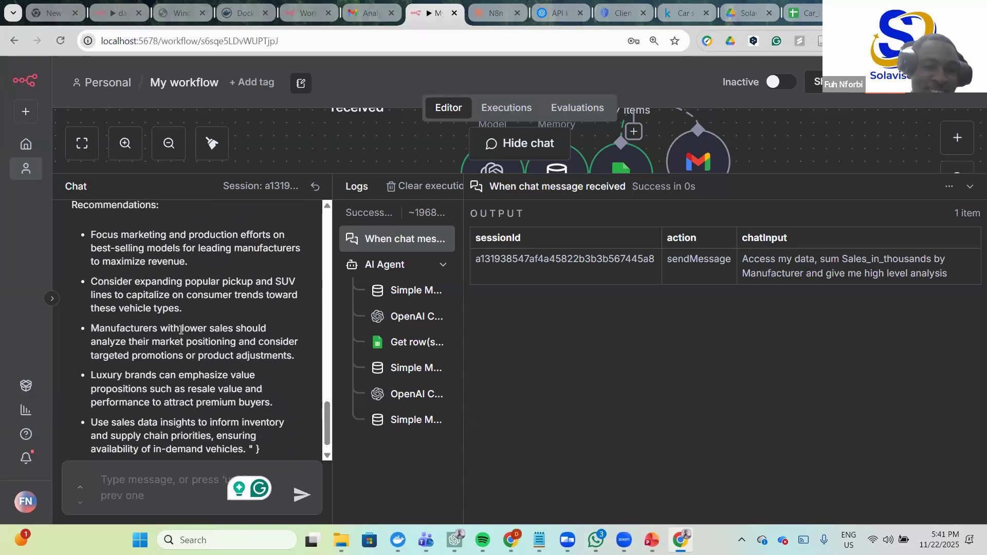
scroll(175, 347, "down", 1)
left_click(134, 481)
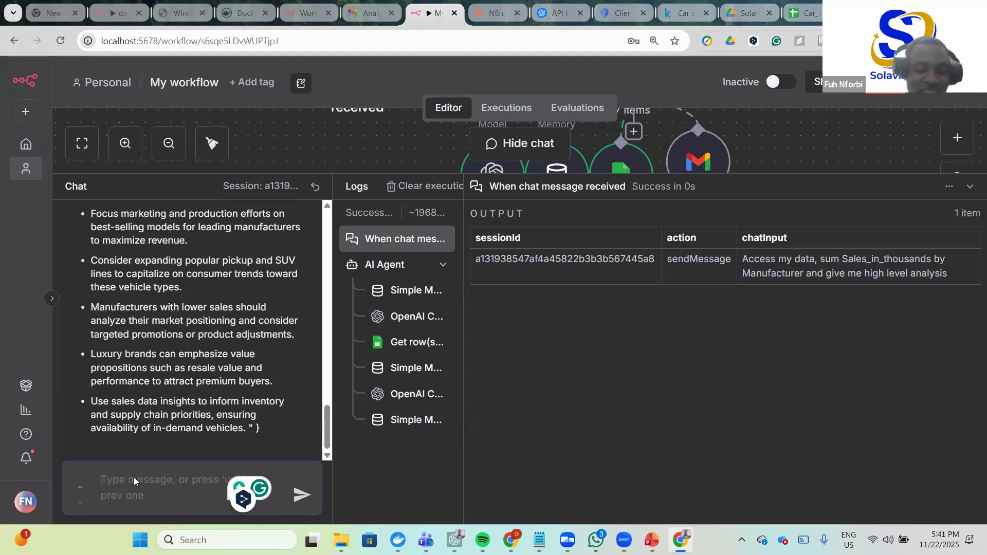
type("send the a")
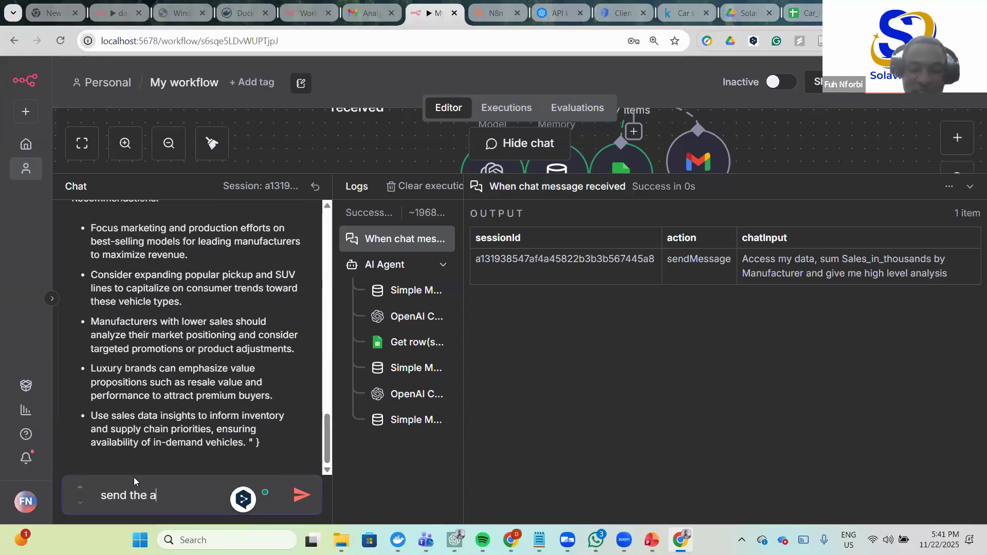
type("nalysis as em")
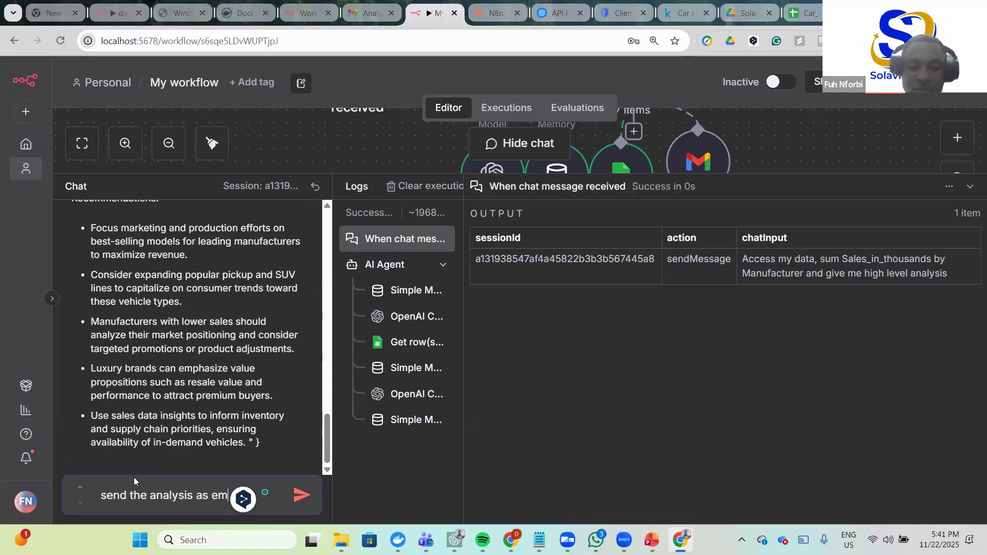
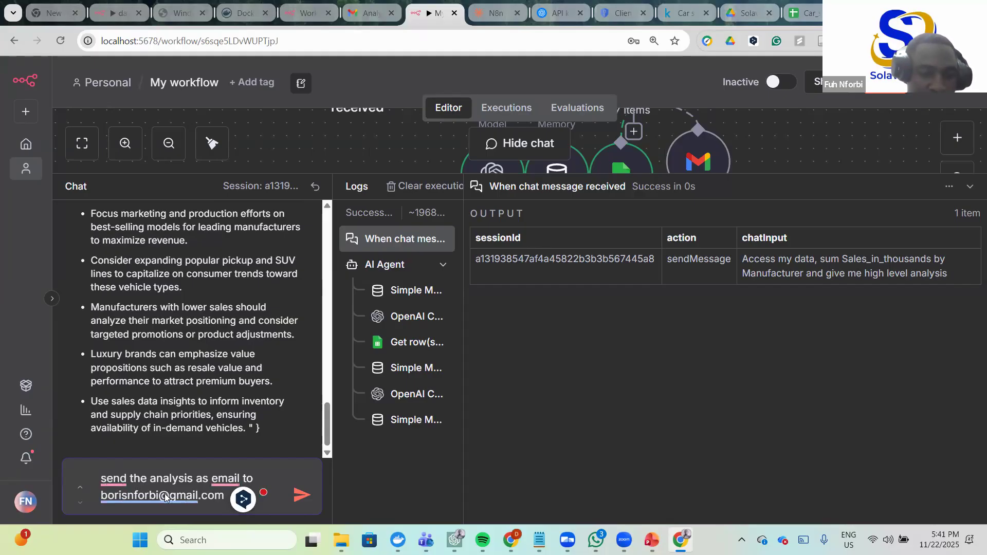
left_click(302, 496)
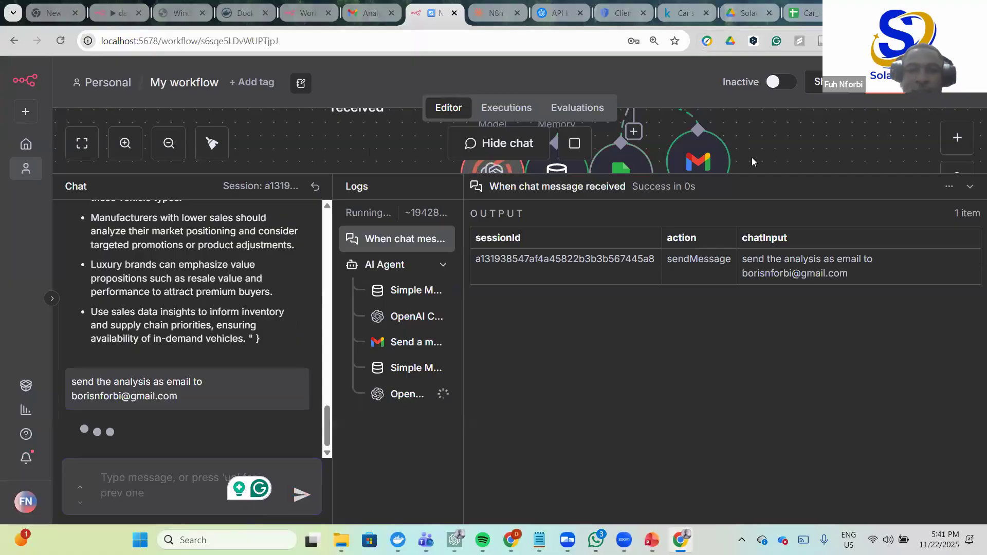
left_click(368, 12)
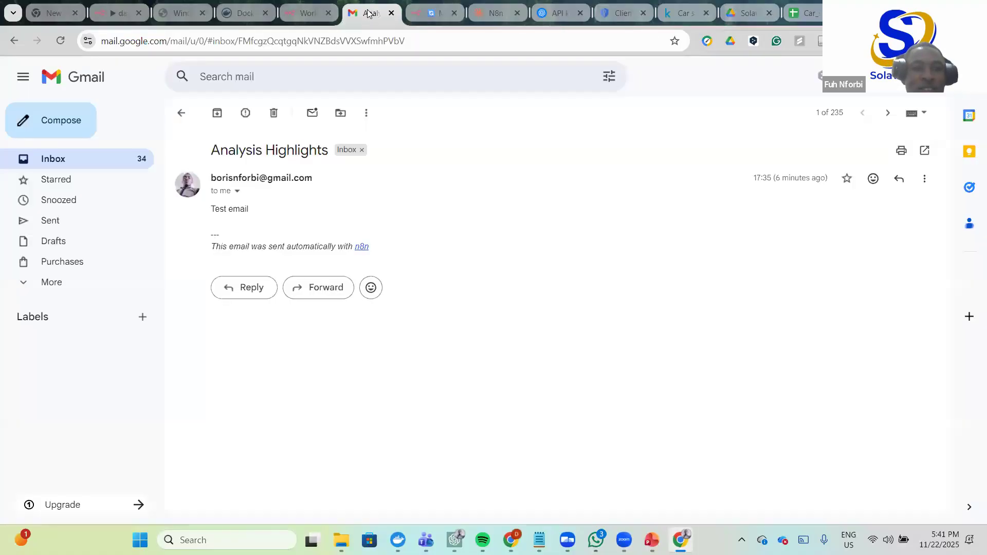
- Open the newest Analysis Highlights email from the Gmail inbox
left_click(182, 113)
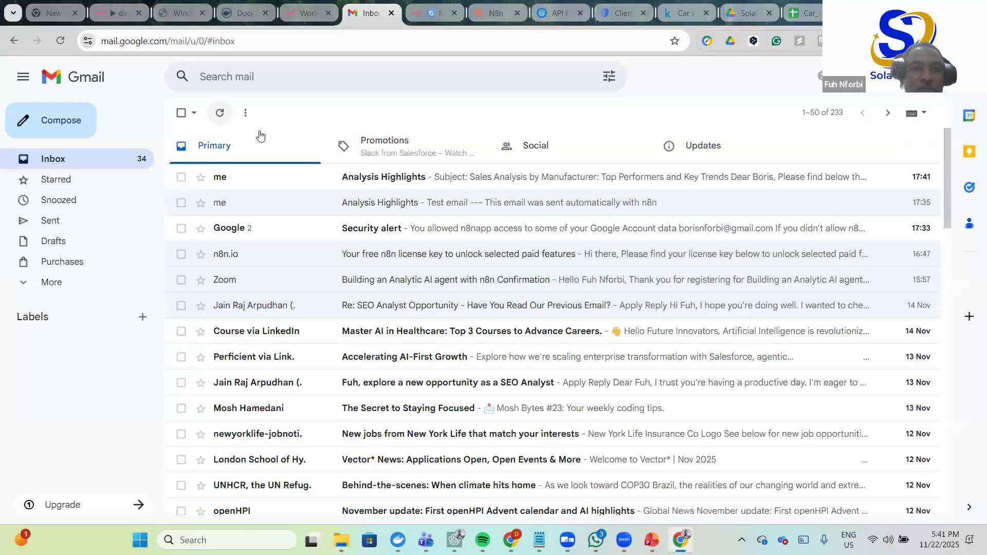
left_click(409, 177)
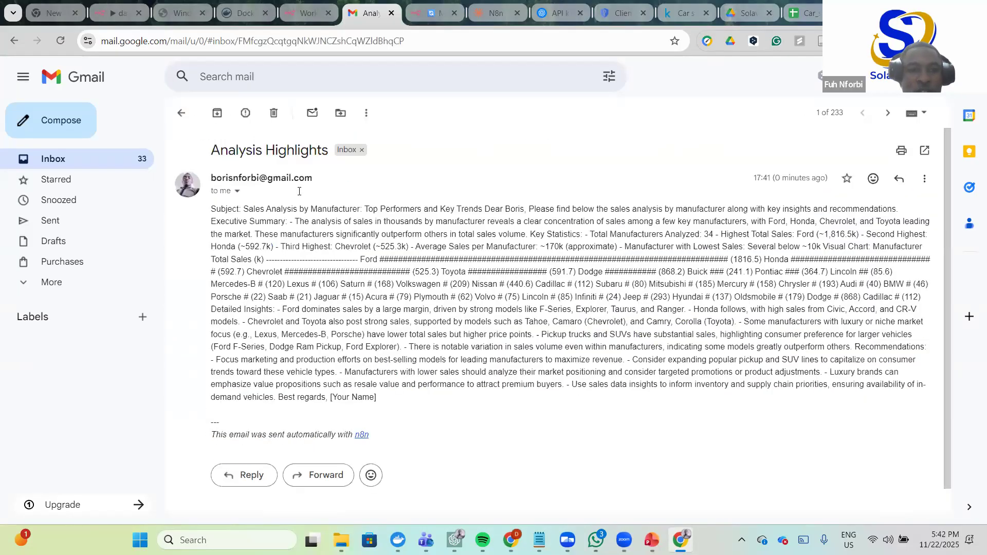
left_click_drag(211, 150, 330, 153)
left_click_drag(386, 209, 390, 209)
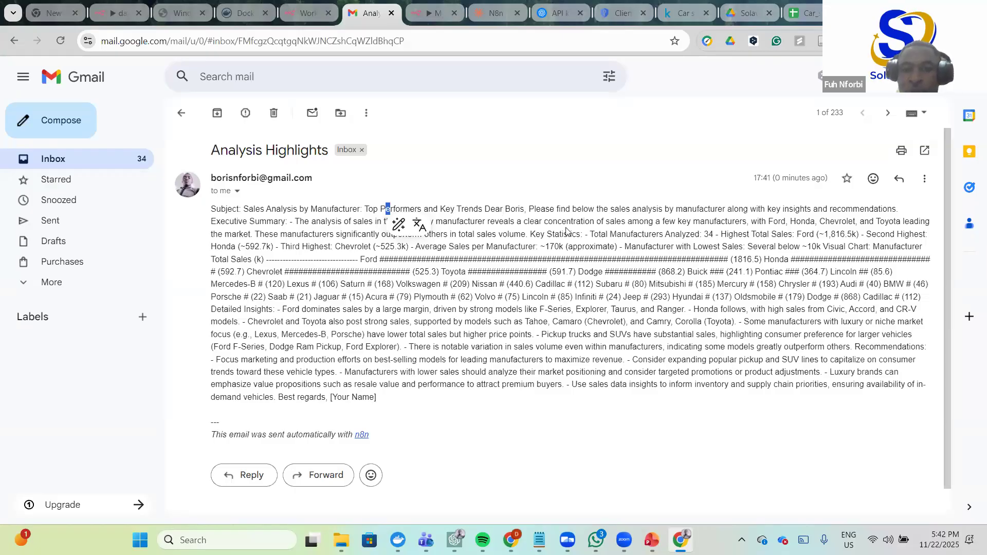
- Read through the email's Key Statistics, total sales volume and remaining analysis
left_click_drag(581, 234, 577, 234)
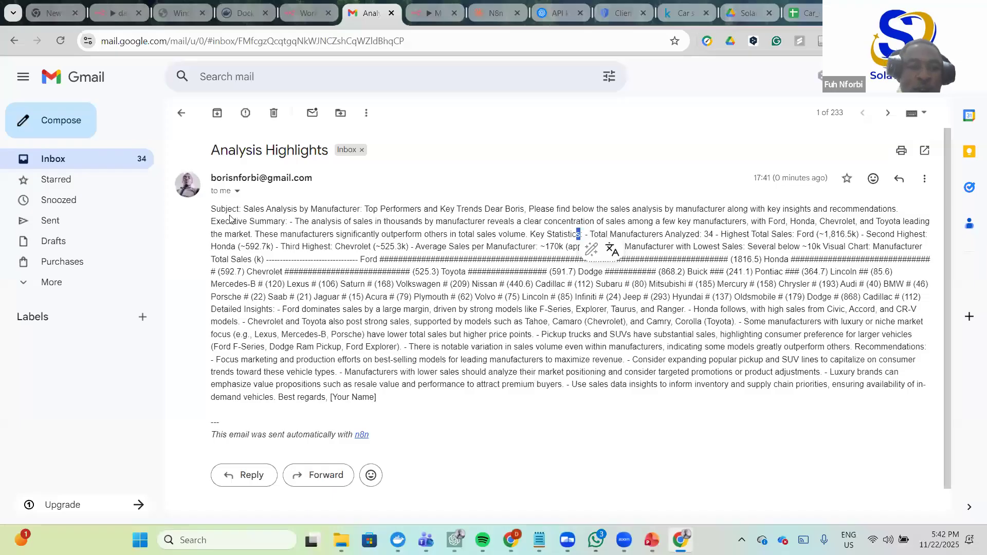
left_click_drag(469, 234, 460, 234)
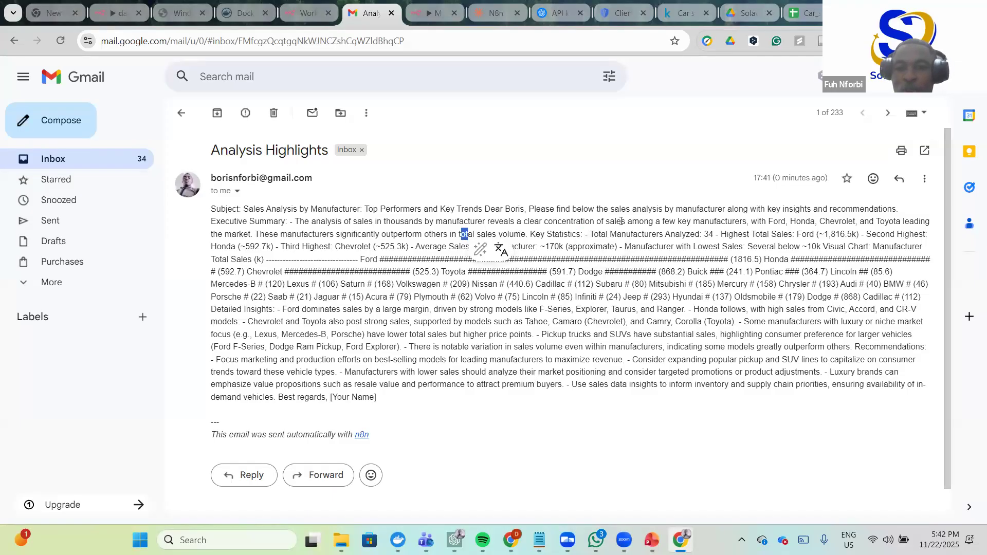
left_click_drag(586, 234, 797, 284)
left_click_drag(815, 360, 811, 360)
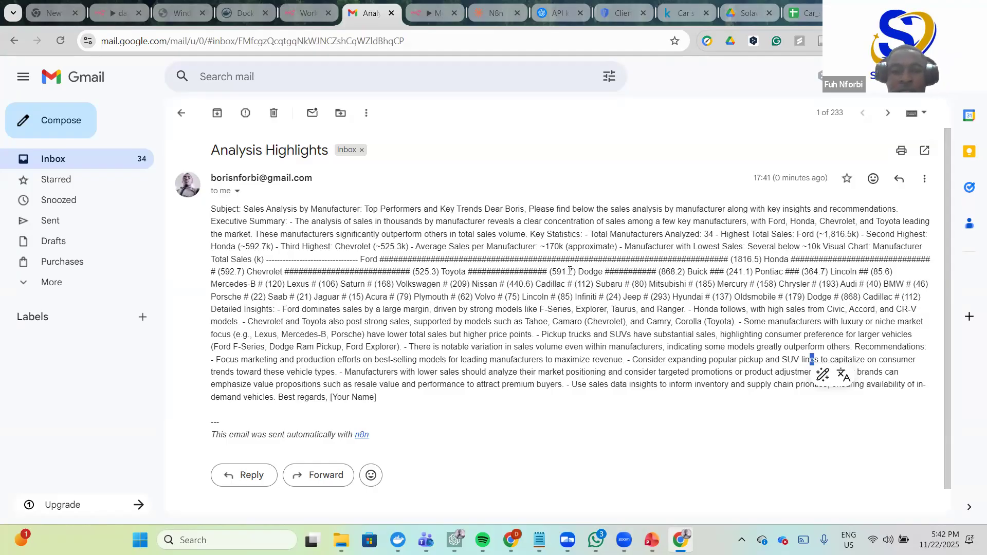
left_click_drag(381, 402, 208, 173)
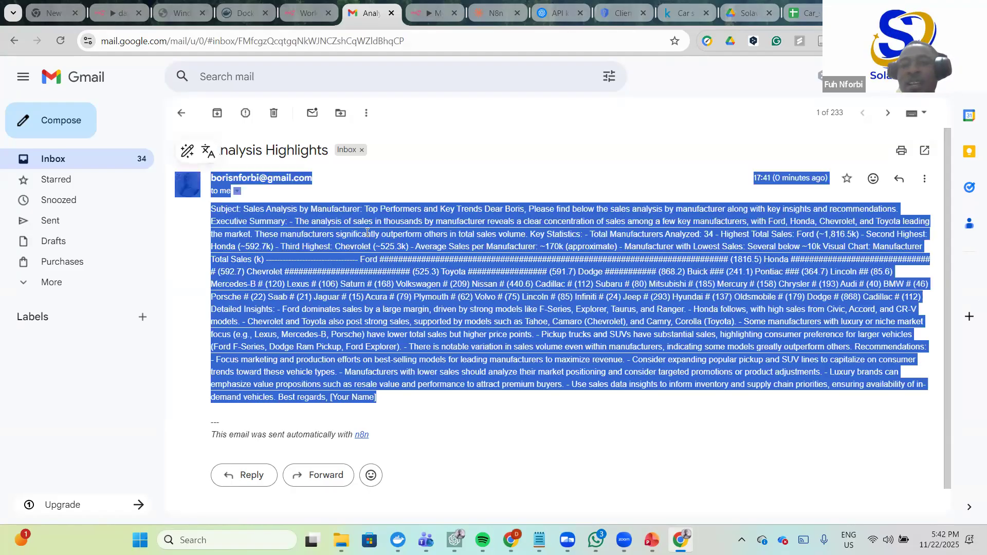
left_click(535, 215)
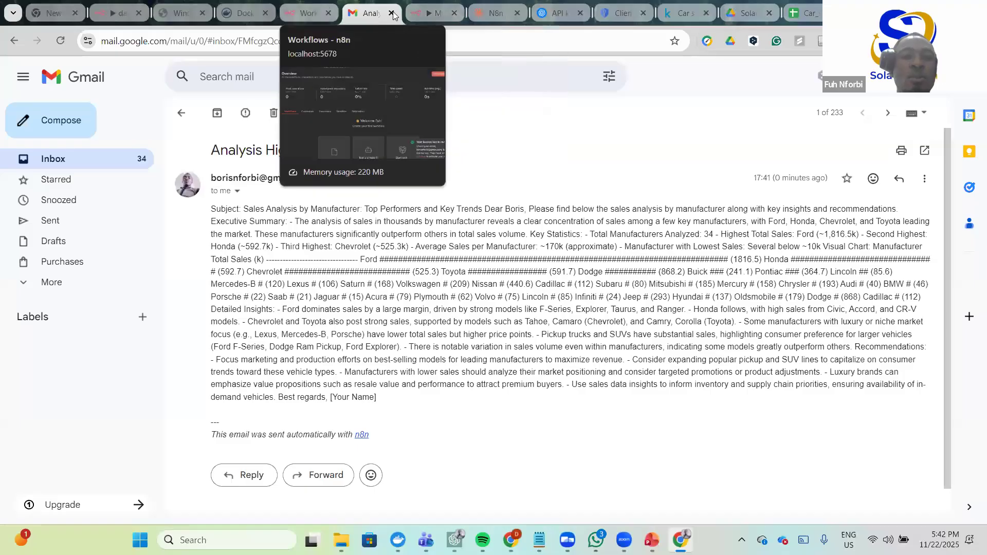
- Return to the My workflow editor and scroll the agent's email reply down to its recommendations
left_click(309, 9)
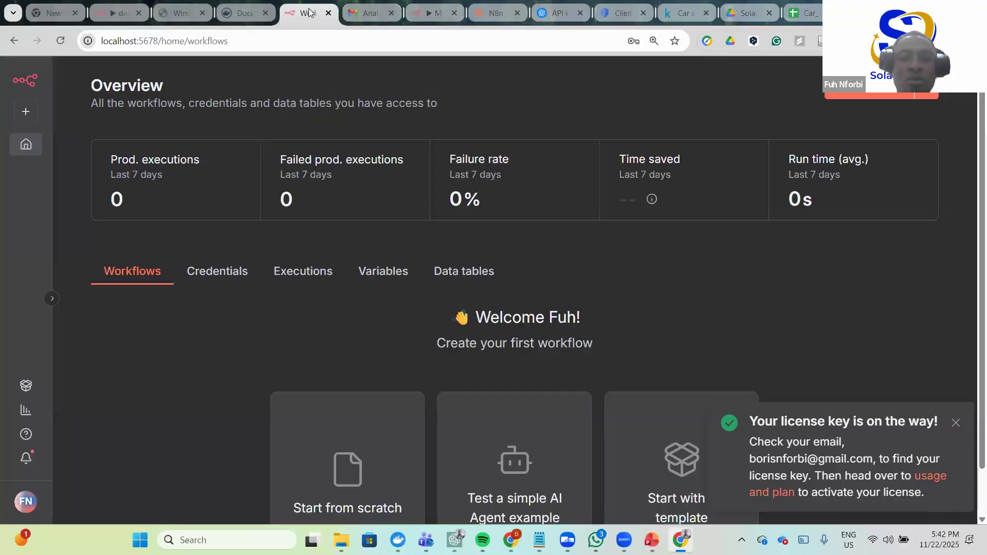
left_click(423, 9)
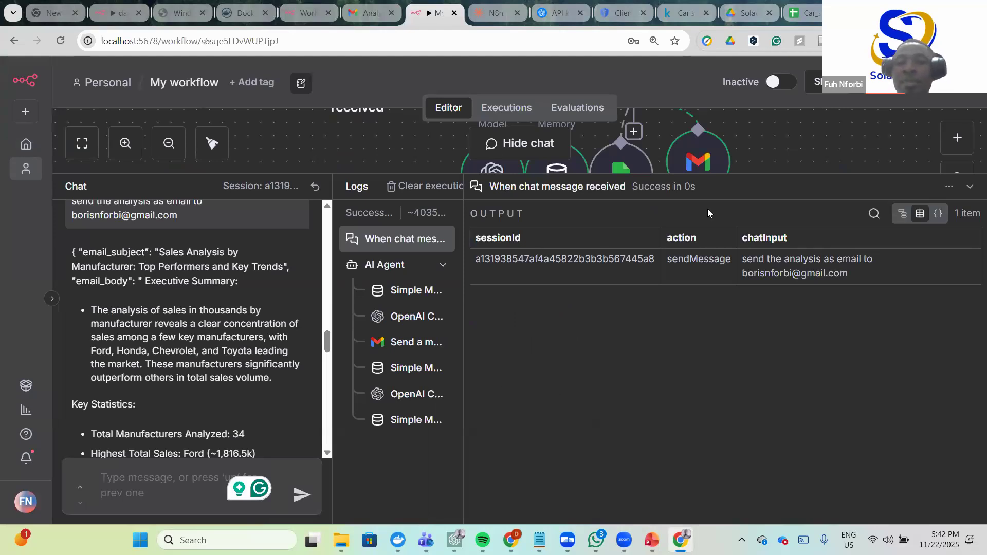
scroll(749, 144, "up", 2)
scroll(748, 144, "down", 4)
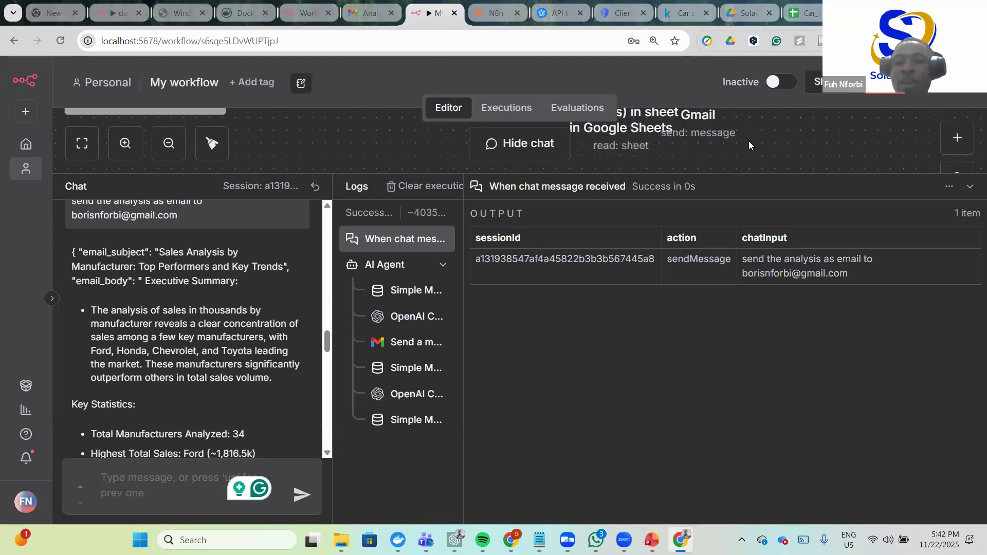
scroll(741, 144, "up", 2)
scroll(735, 146, "up", 1)
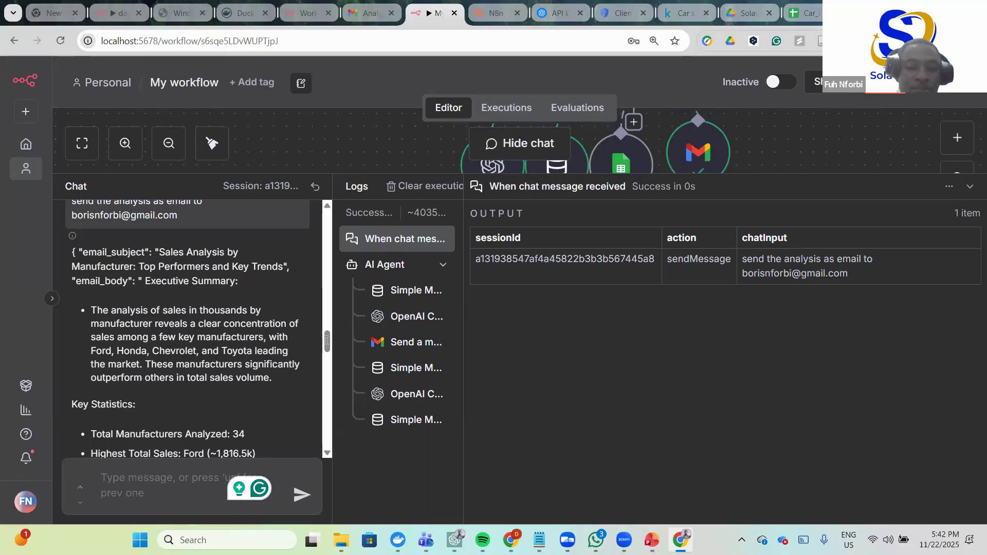
scroll(329, 362, "down", 20)
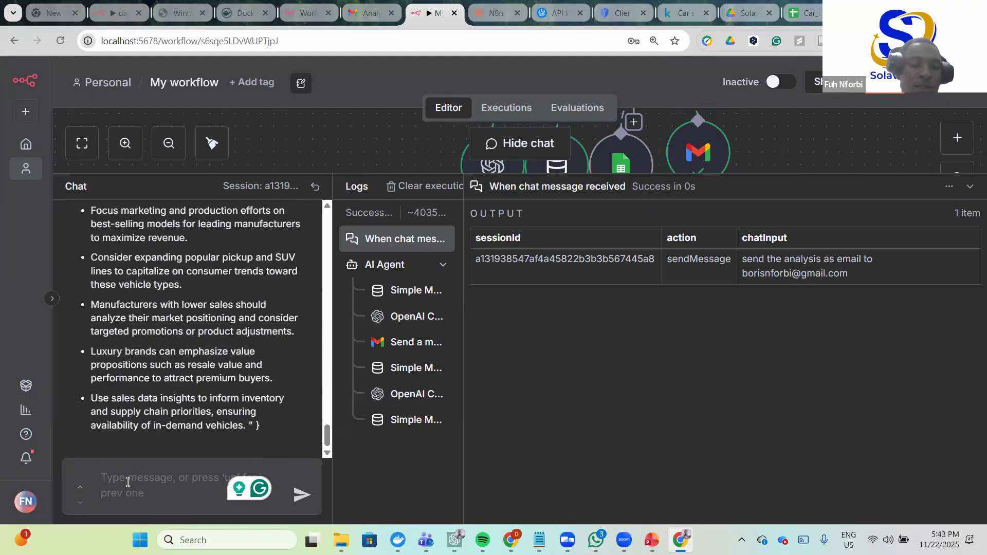
left_click(128, 482)
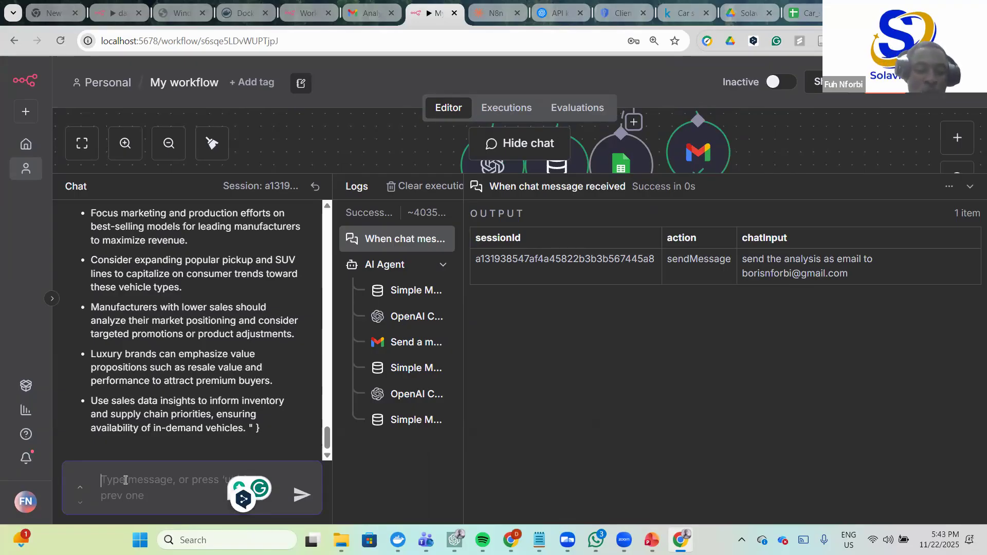
- Ask the agent 'What is the best selling car'
type("What is the best ")
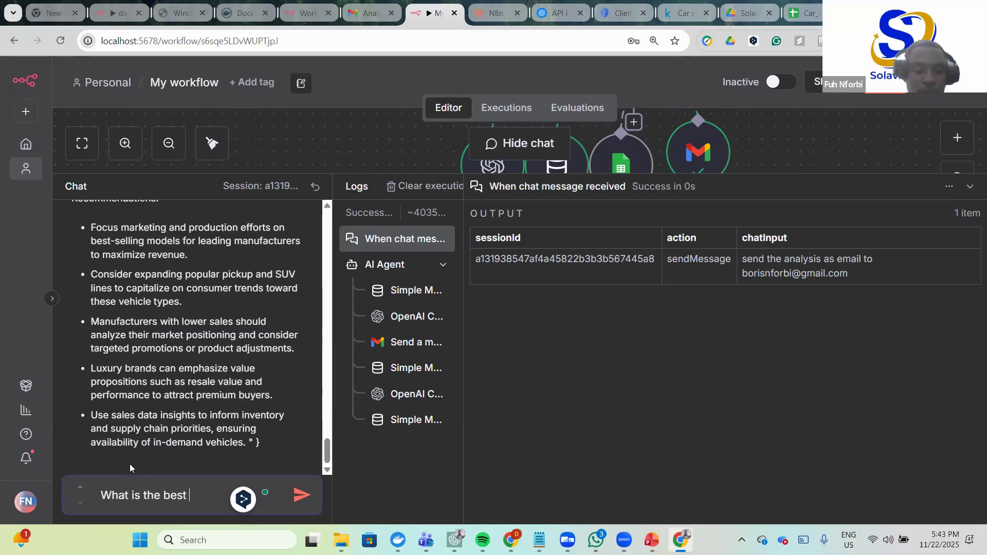
type("s")
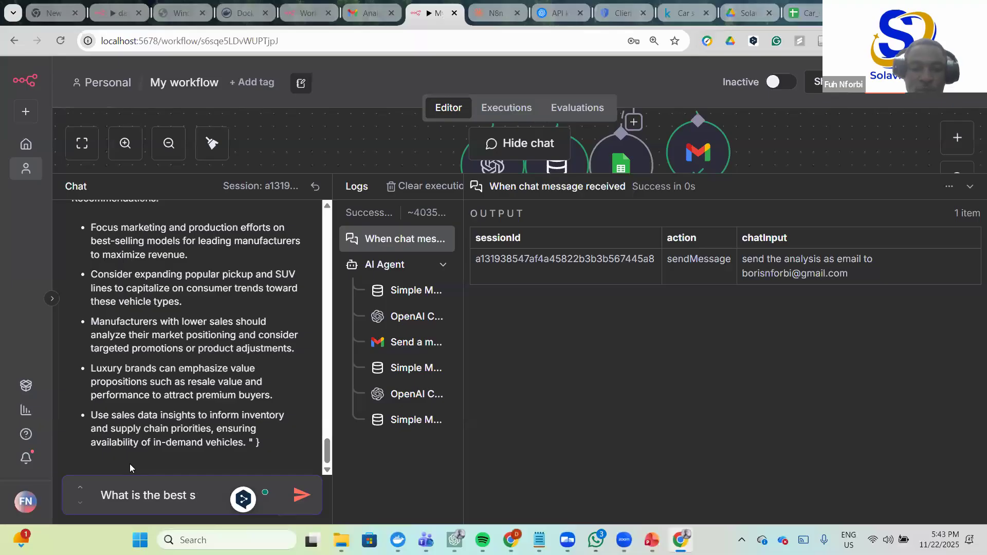
type("elling")
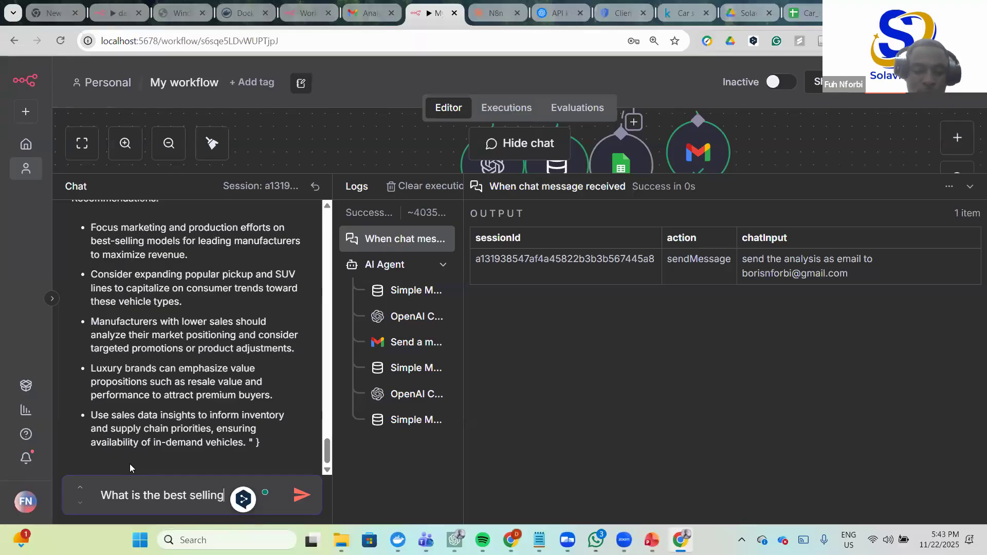
type(" car and")
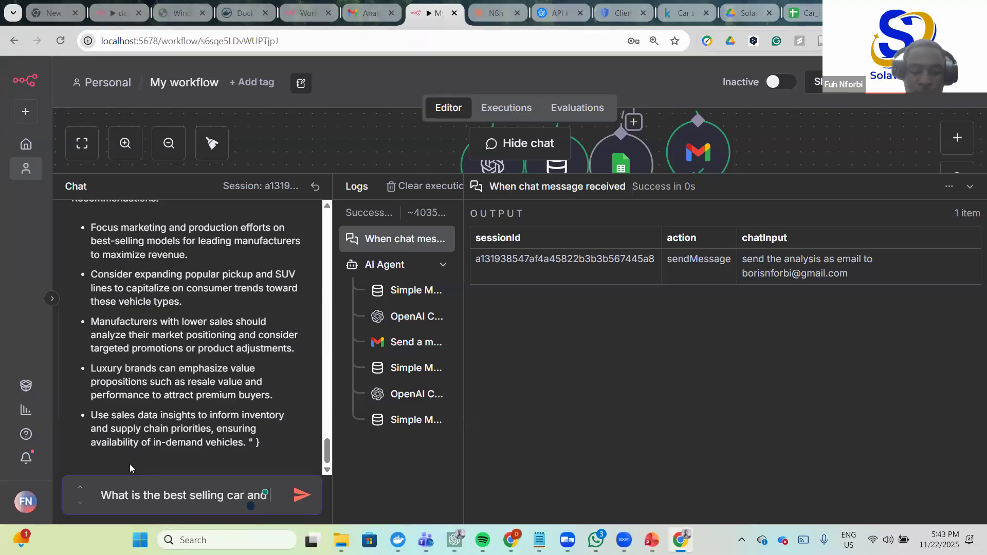
type(" it fo")
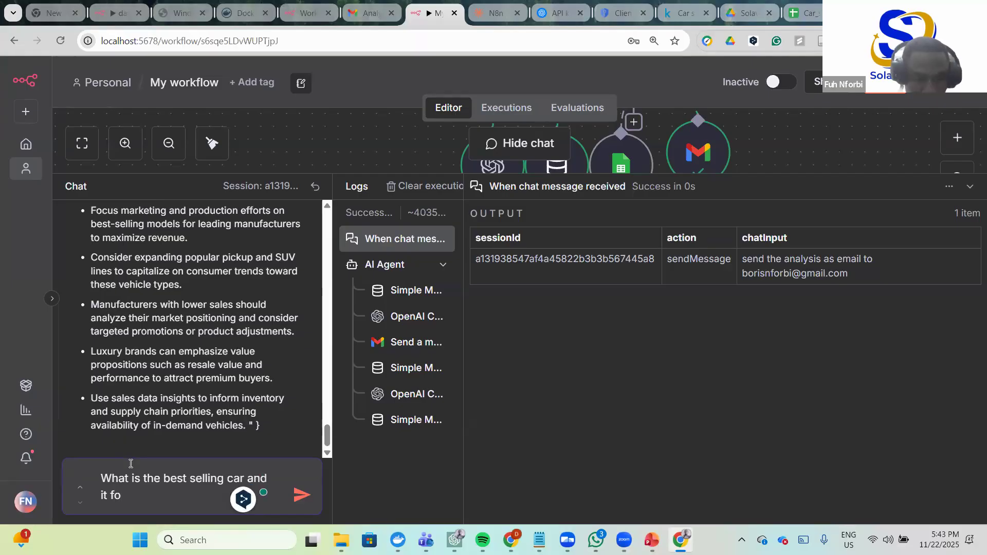
key("BackSpace")
type("rom")
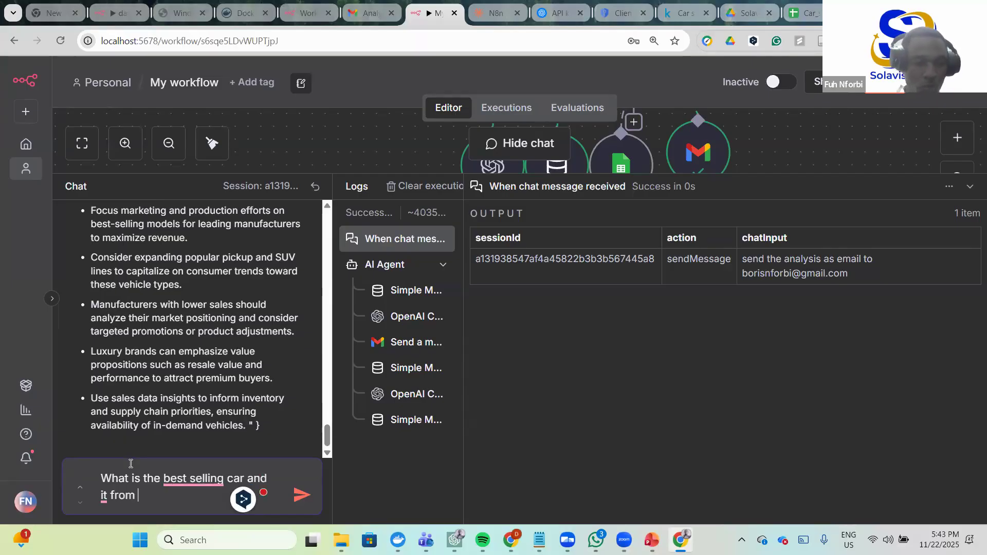
key("Left")
key("Left")
key("Left")
key("Left")
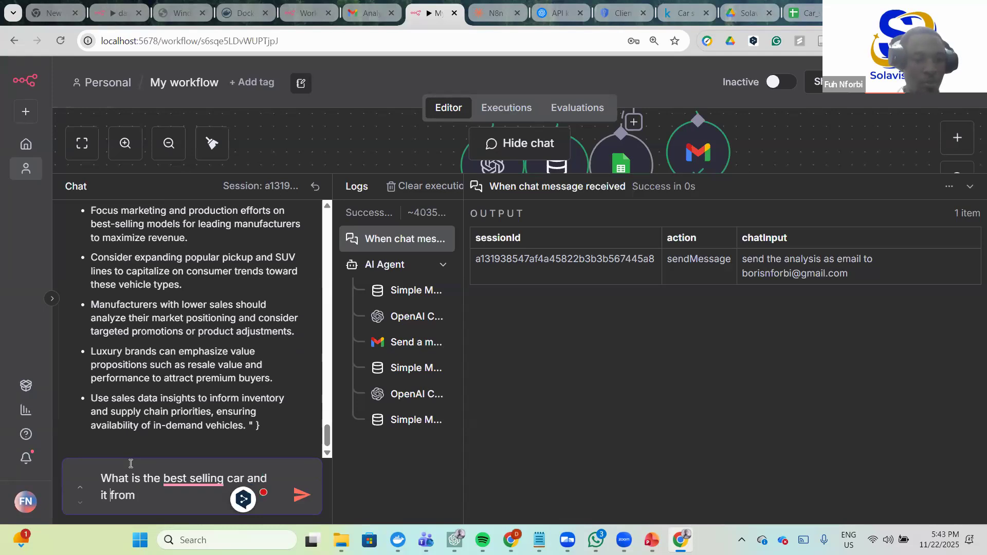
type("s")
key("Right")
key("Right")
key("Right")
key("Right")
key("BackSpace")
key("BackSpace")
key("BackSpace")
key("BackSpace")
key("BackSpace")
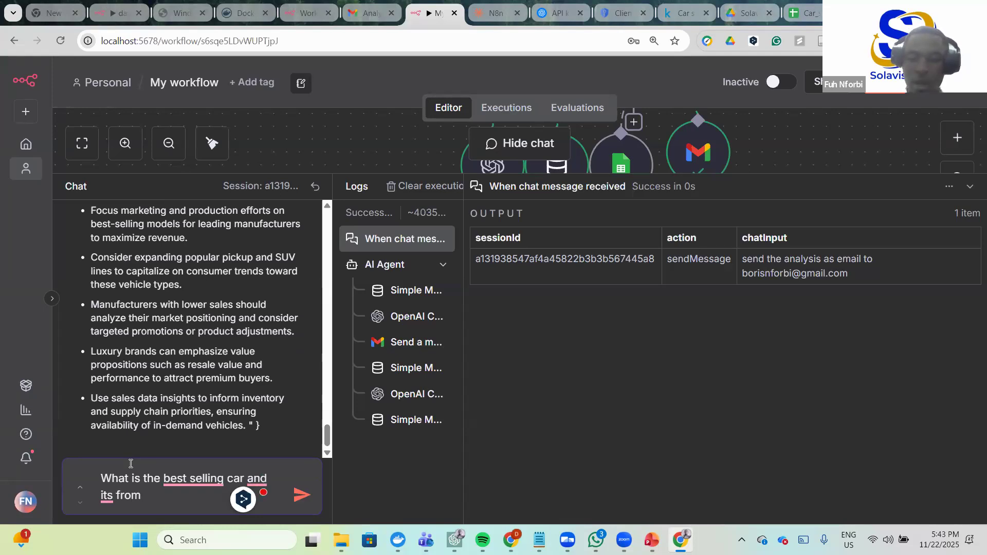
key("BackSpace")
key("BackSpace")
key("BackSpace")
key("BackSpace")
key("BackSpace")
key("BackSpace")
key("BackSpace")
key("BackSpace")
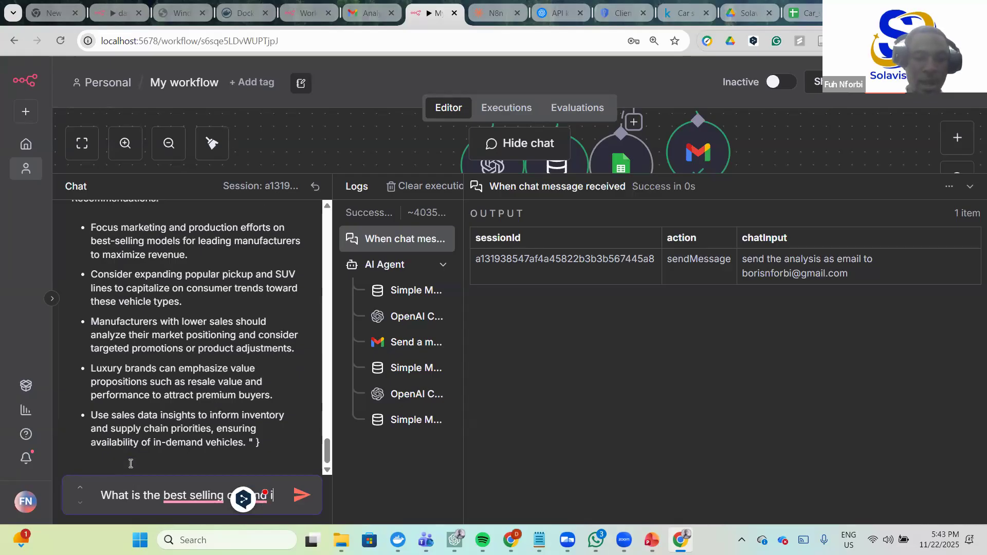
left_click(302, 495)
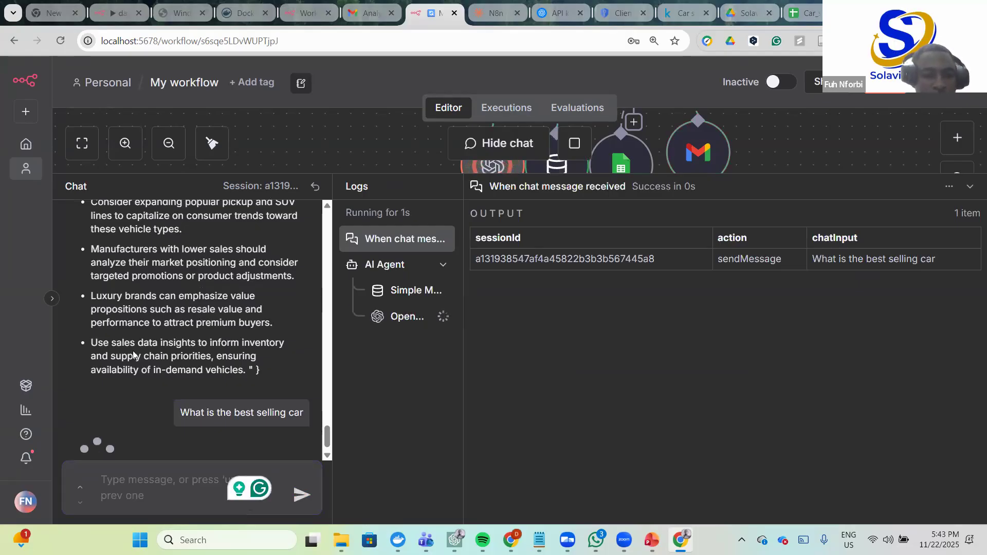
- Review the reply naming the Ford F-Series at about 540.56 thousand units, then enlarge the canvas
scroll(134, 358, "down", 1)
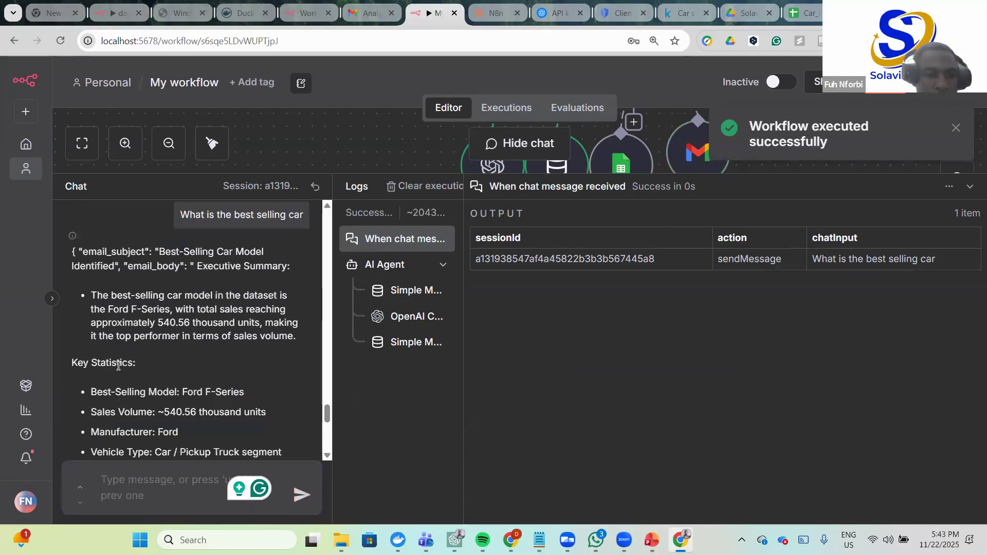
scroll(128, 350, "down", 3)
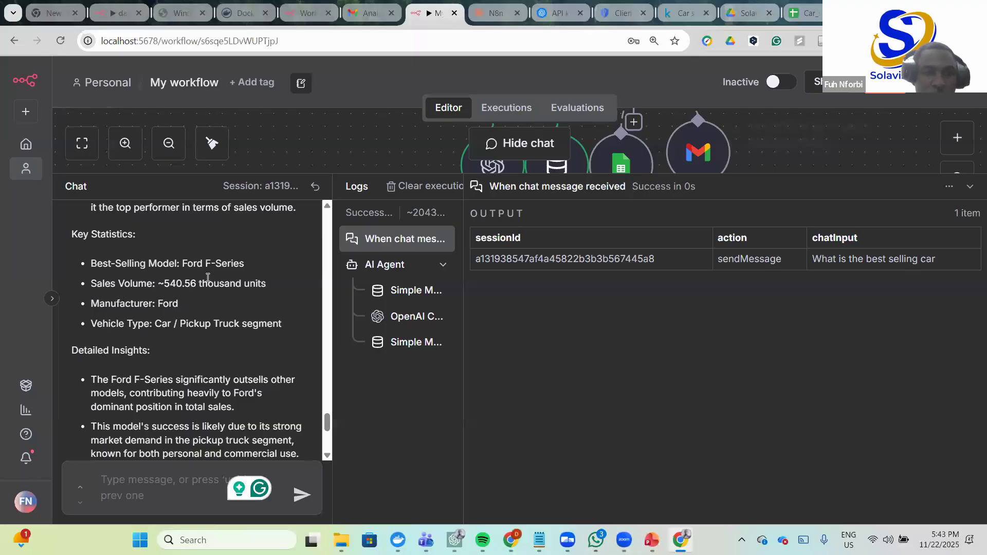
left_click_drag(223, 283, 266, 284)
left_click(178, 308)
left_click_drag(280, 324, 58, 266)
scroll(141, 321, "down", 2)
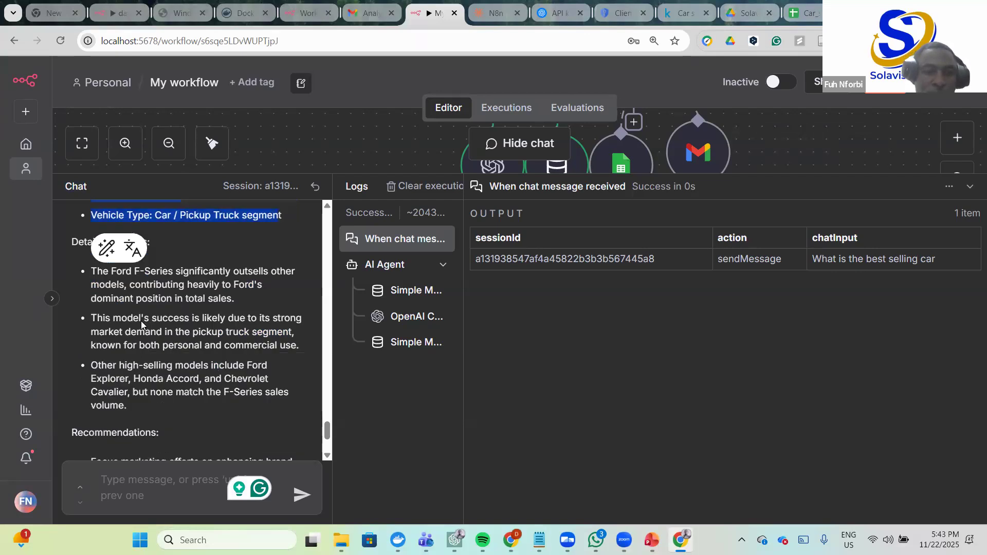
scroll(141, 321, "down", 3)
scroll(175, 369, "up", 4)
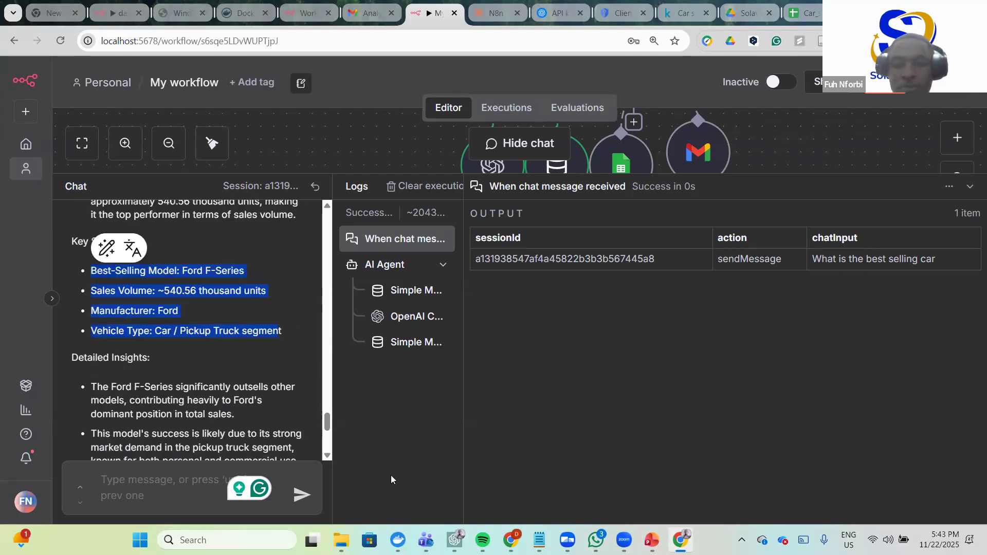
scroll(288, 360, "up", 5)
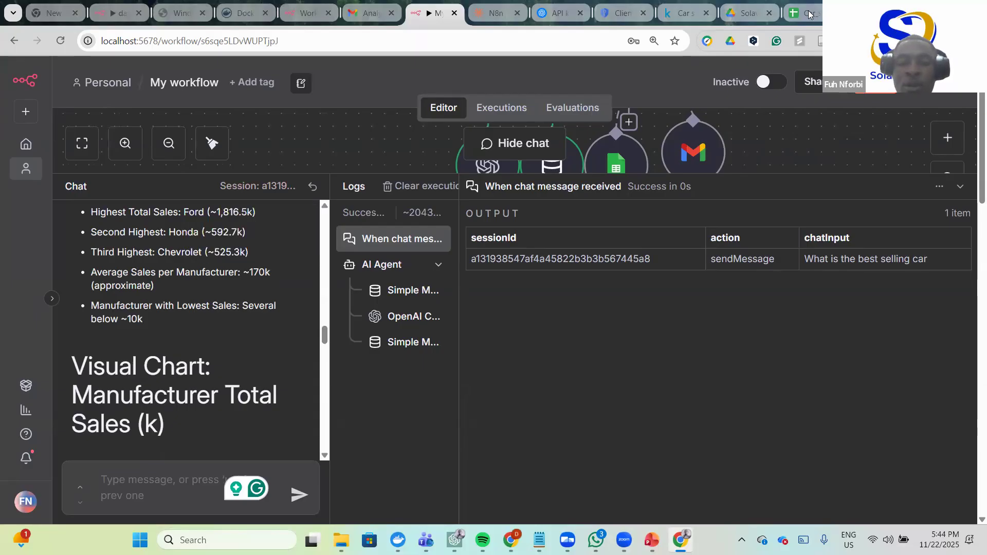
scroll(284, 309, "up", 3)
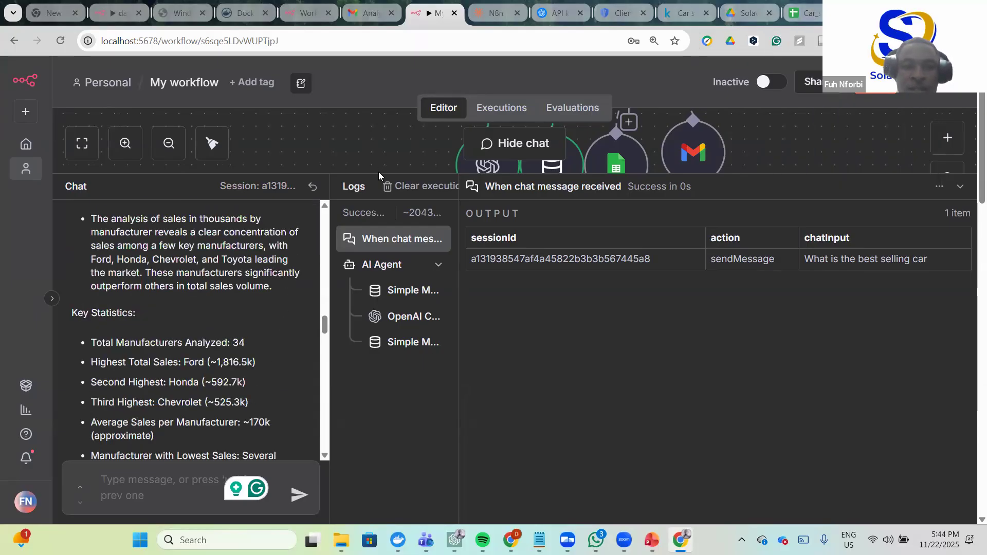
left_click_drag(385, 173, 389, 424)
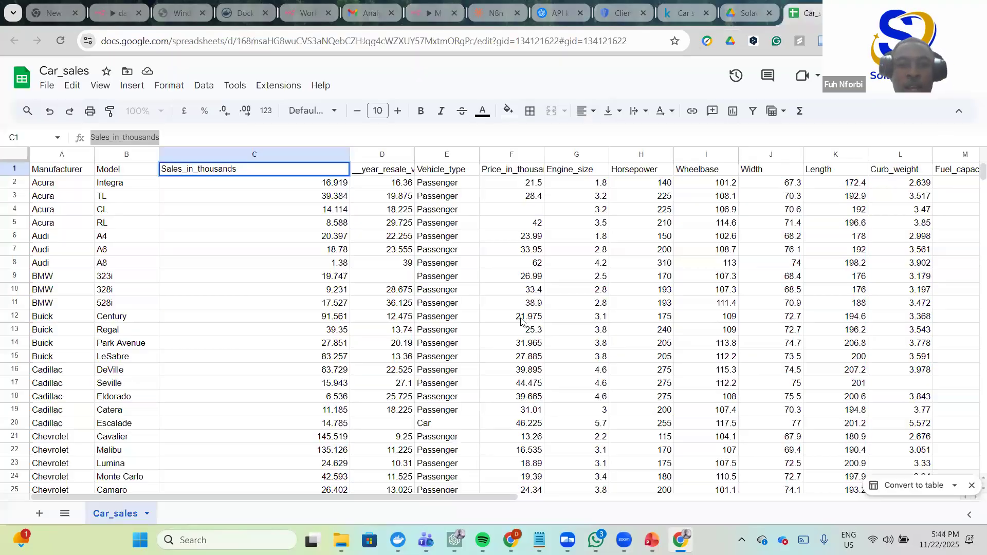
- Switch to the Car_sales sheet and scroll through its Sales_in_thousands figures
scroll(489, 306, "down", 5)
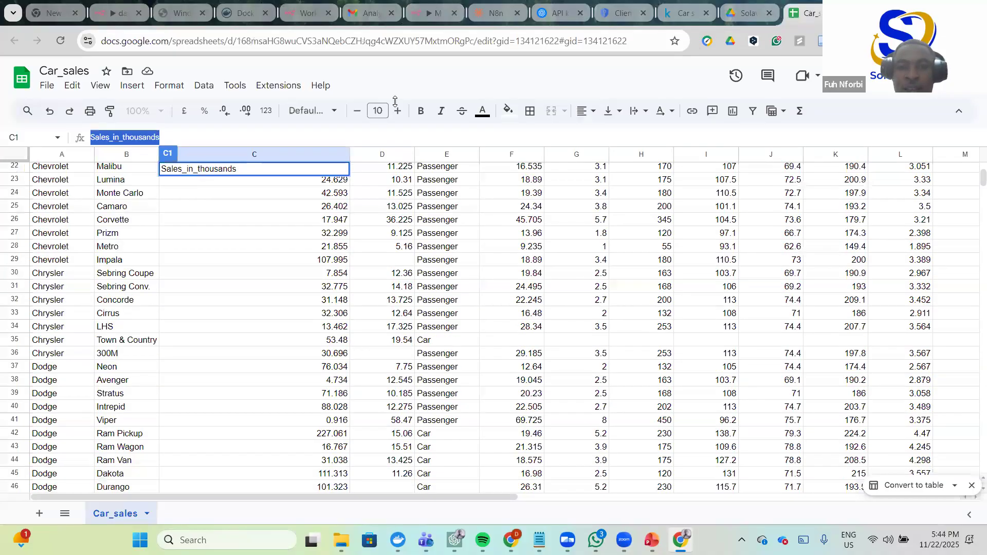
key("alt+Tab")
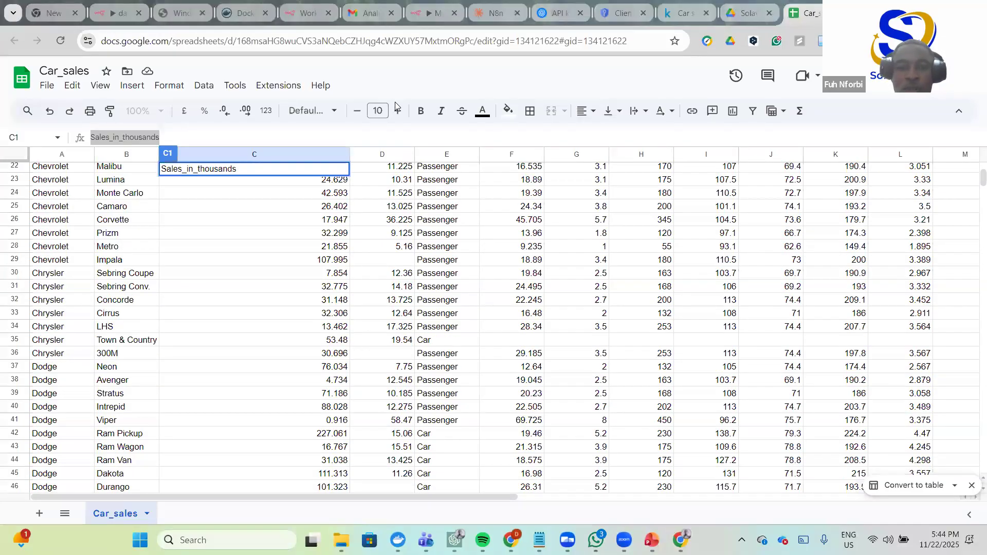
scroll(360, 329, "down", 3)
scroll(375, 348, "up", 10)
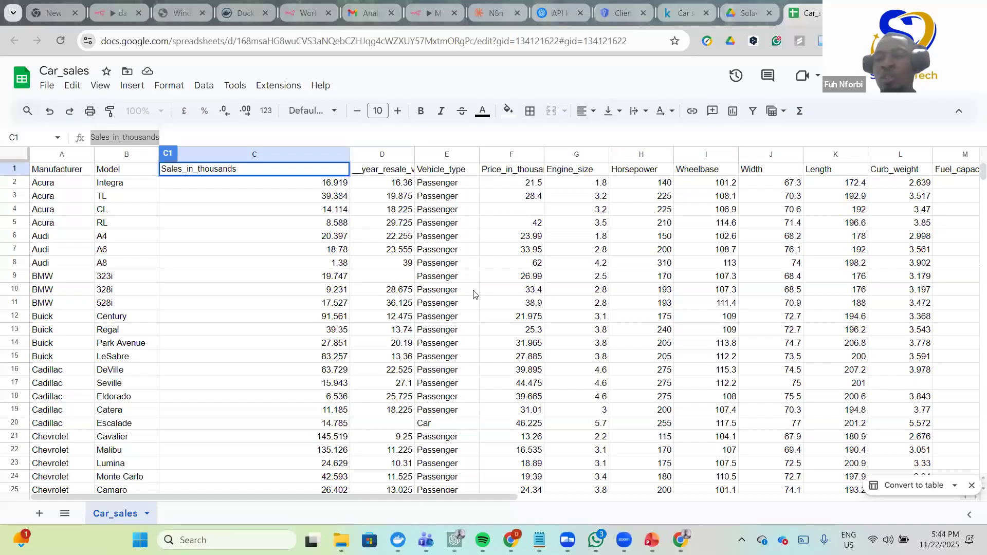
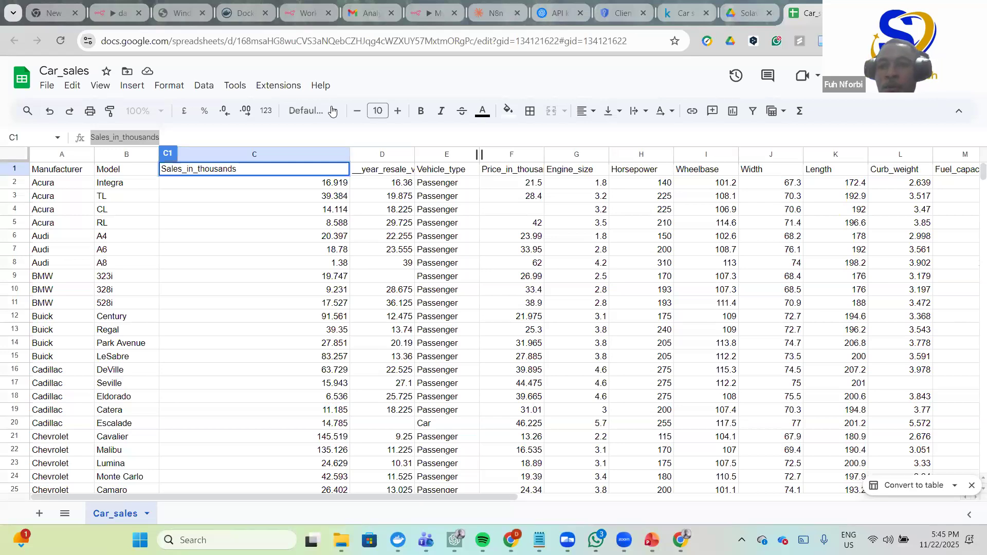
- Scroll across the Car_sales sheet and inspect the Fuel_efficiency and Fuel_capacity values
scroll(659, 288, "down", 2)
scroll(658, 288, "up", 2)
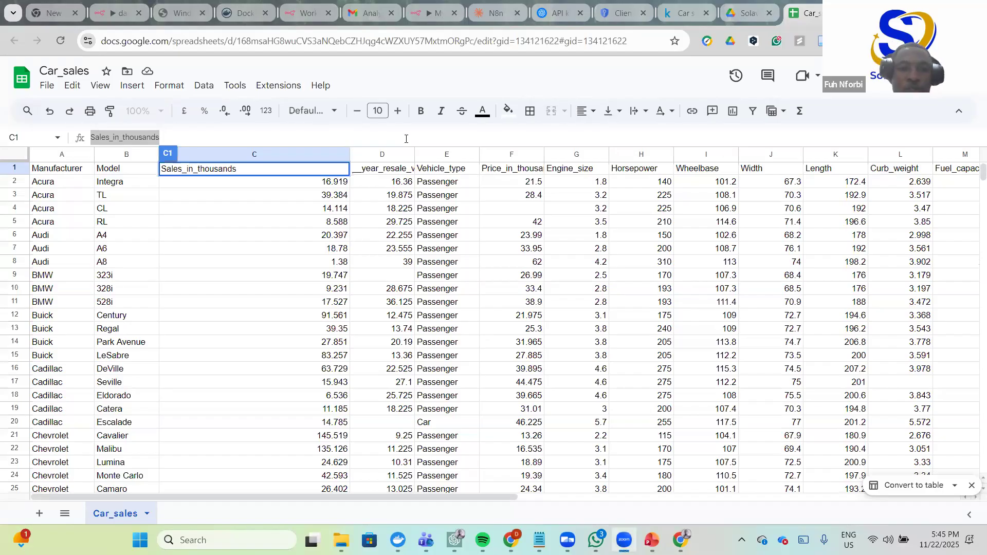
left_click(373, 141)
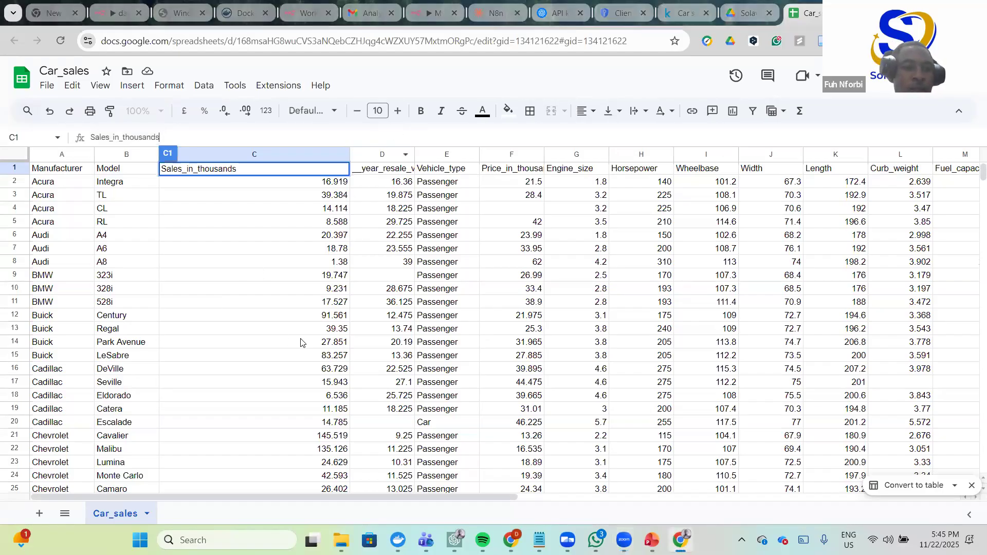
scroll(335, 328, "down", 1)
scroll(335, 327, "up", 1)
scroll(360, 335, "right", 6)
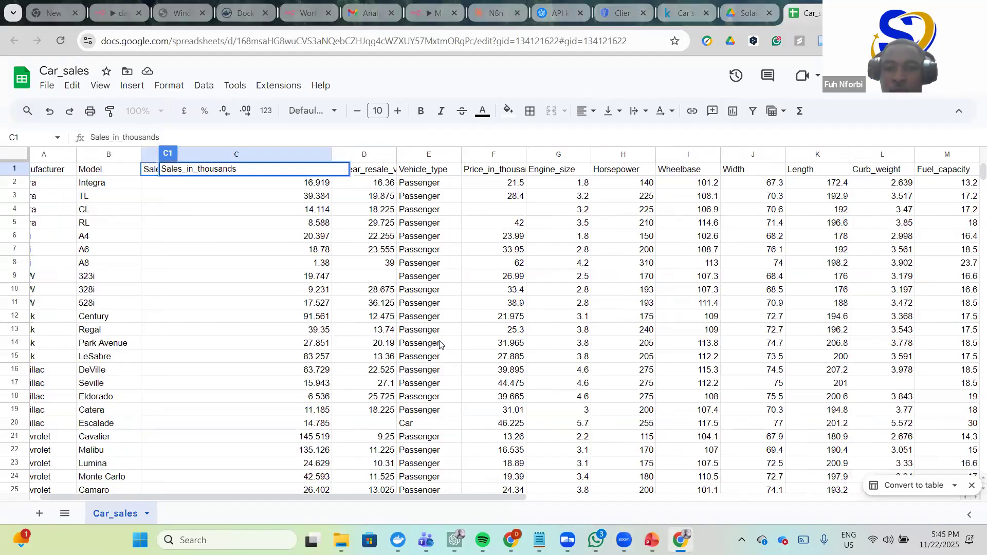
scroll(450, 347, "right", 1)
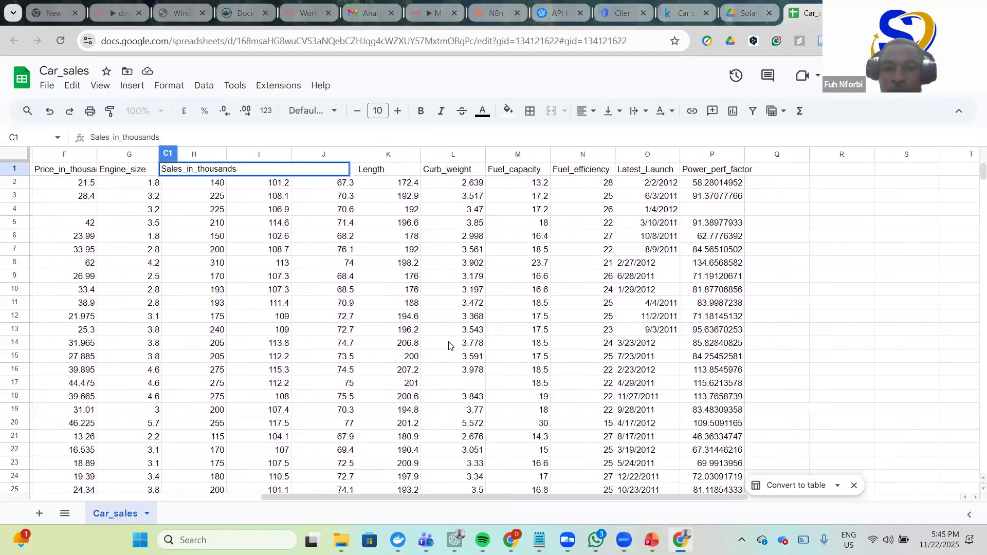
scroll(449, 345, "right", 1)
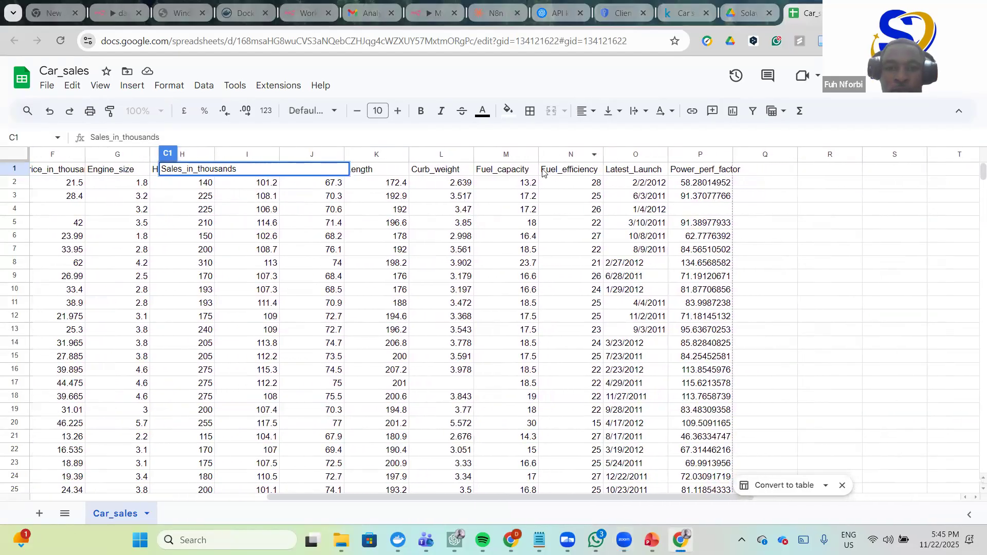
left_click(583, 174)
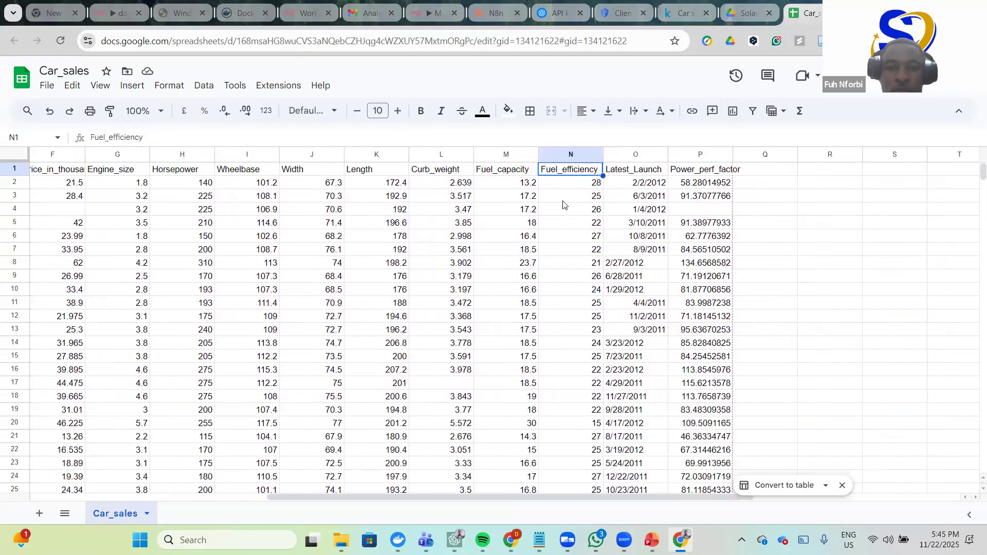
left_click(563, 205)
left_click(511, 187)
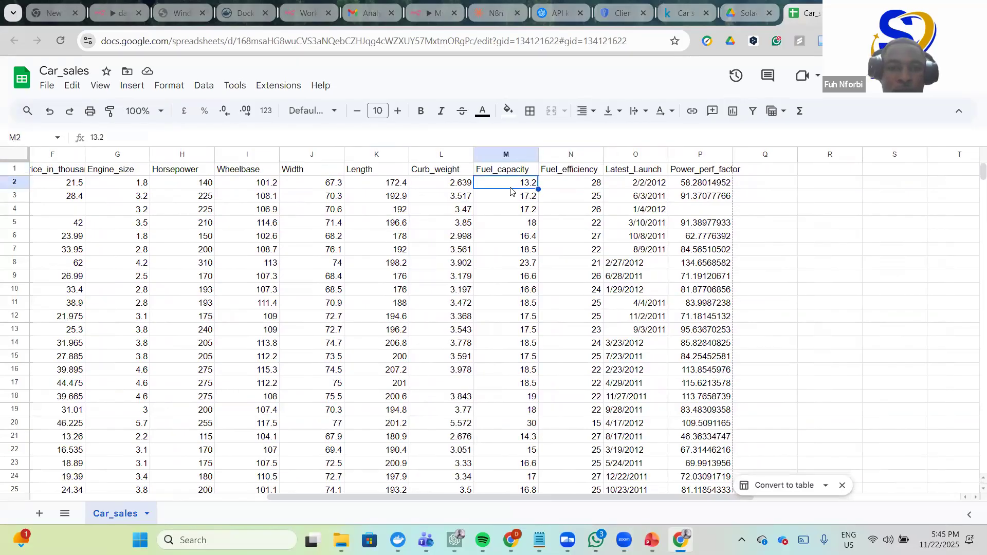
- Scroll back and forth through the Car_sales columns to review the data
scroll(514, 198, "right", 5)
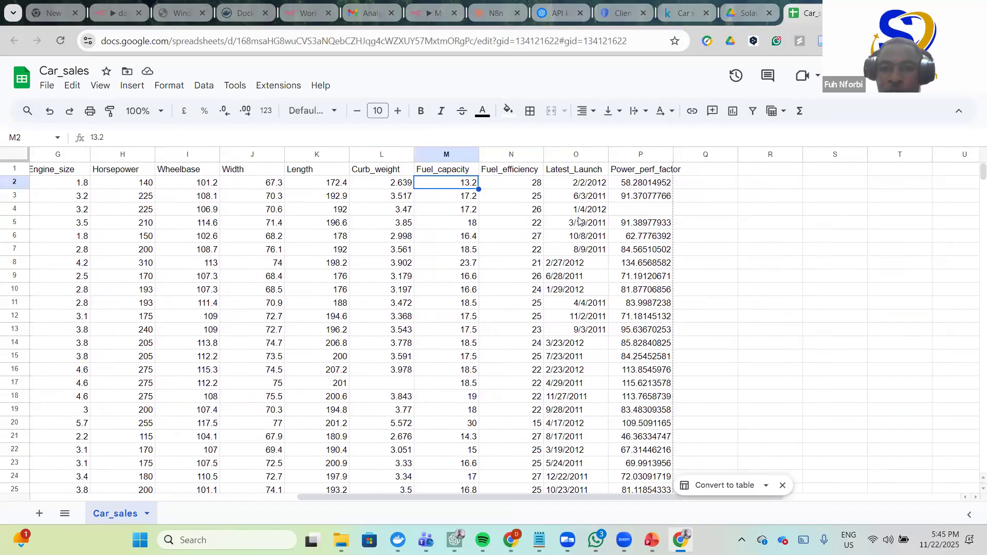
scroll(525, 204, "left", 4)
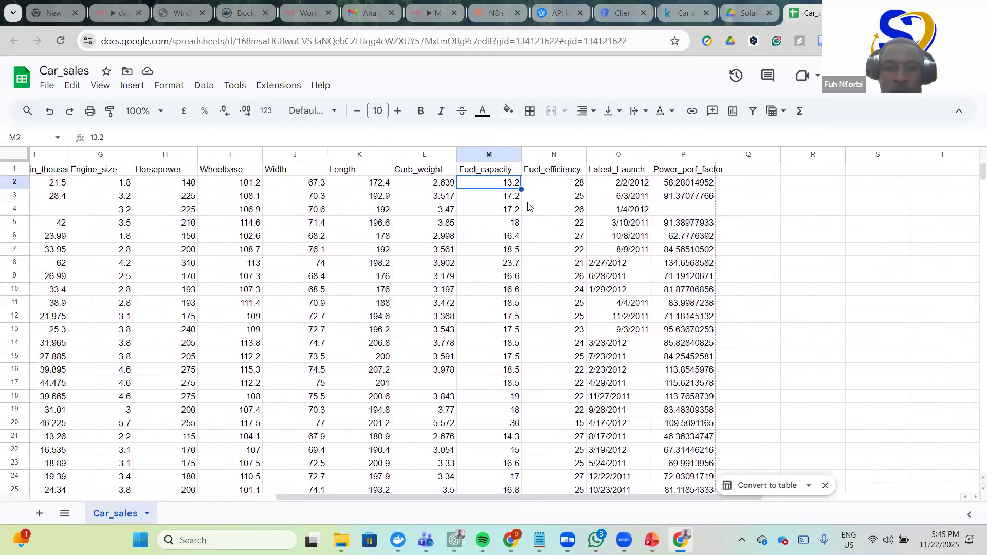
scroll(527, 206, "left", 6)
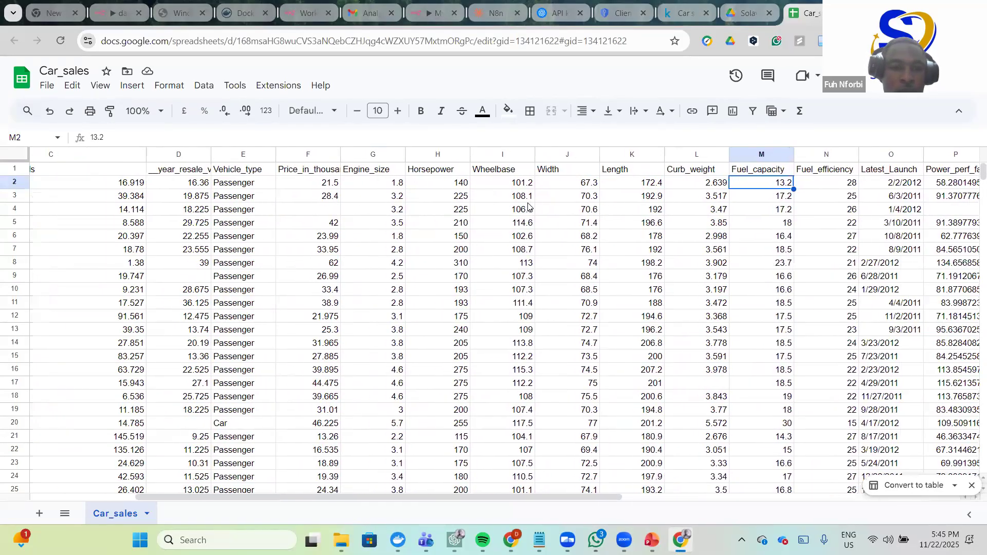
scroll(528, 206, "left", 2)
scroll(528, 207, "left", 6)
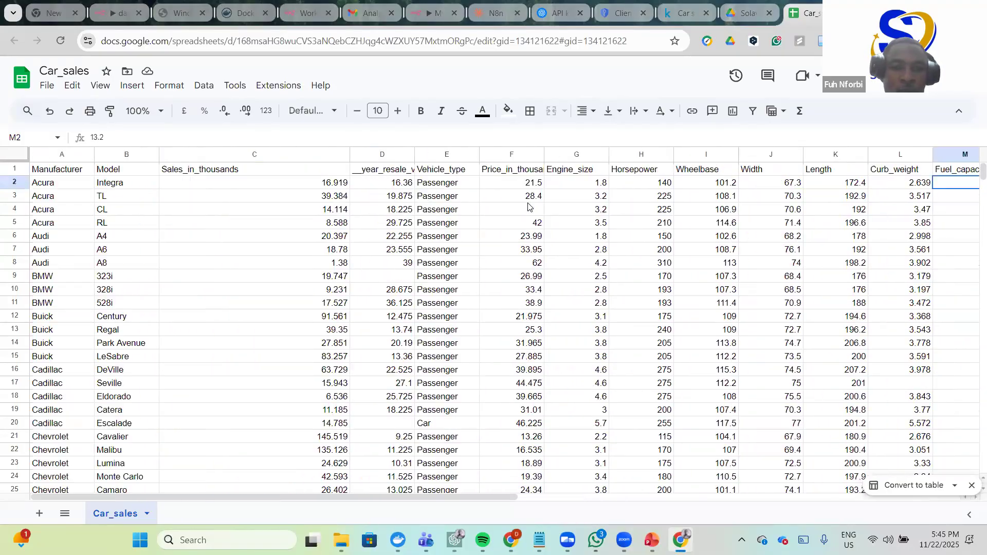
scroll(528, 207, "right", 8)
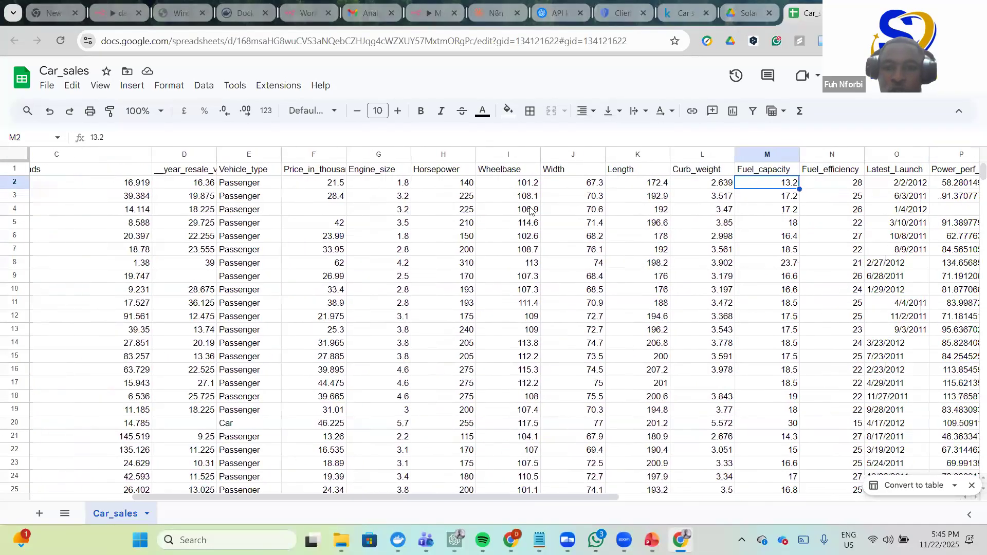
scroll(530, 211, "right", 1)
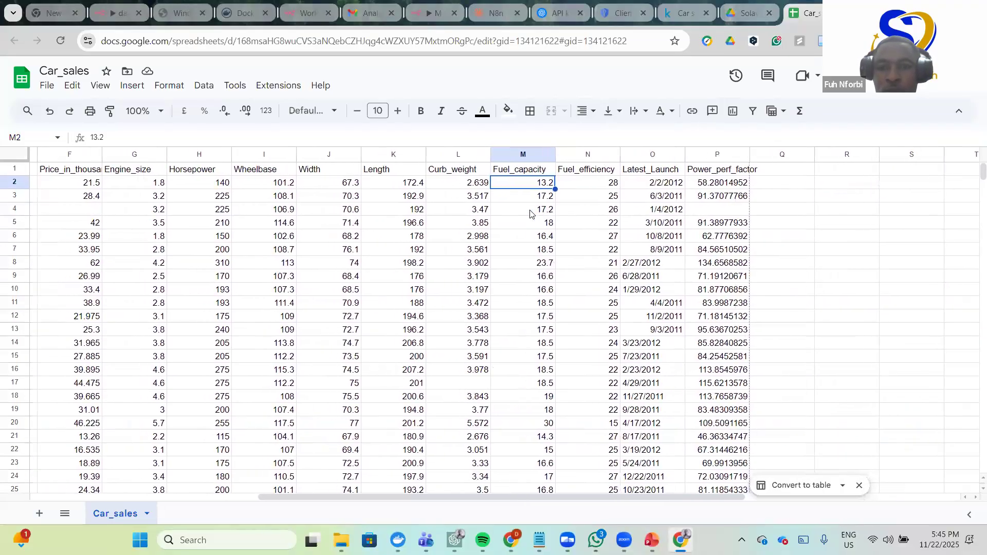
scroll(531, 214, "left", 4)
scroll(530, 214, "left", 1)
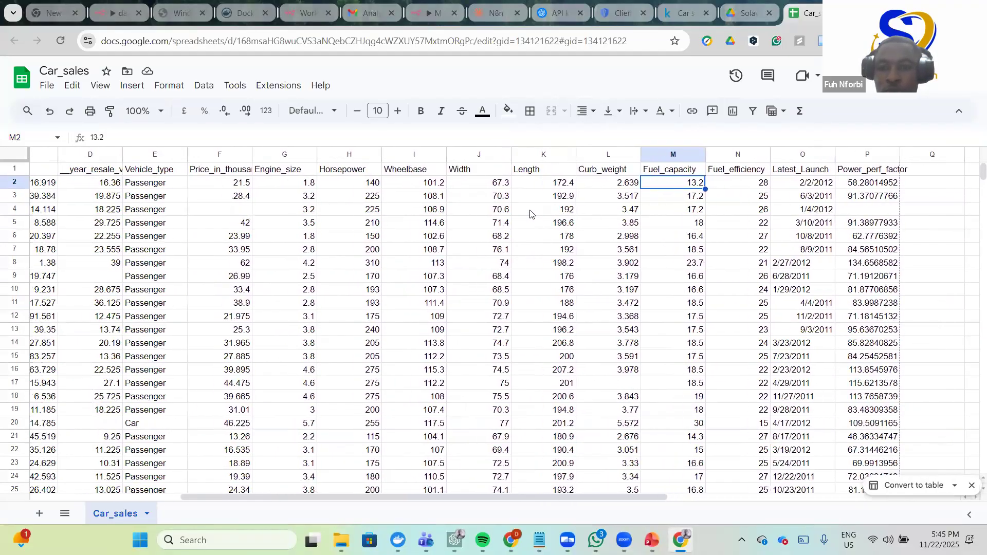
scroll(531, 214, "left", 2)
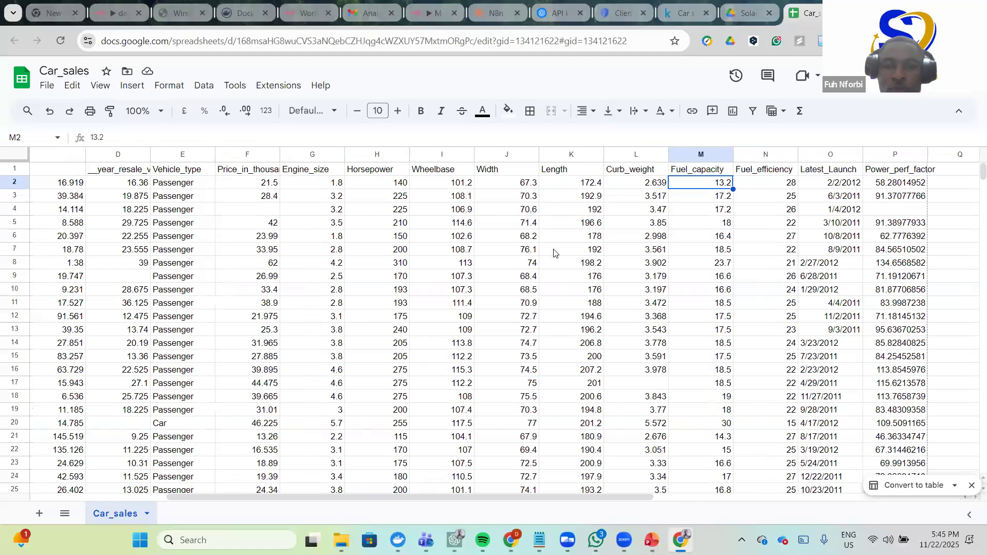
scroll(580, 263, "right", 3)
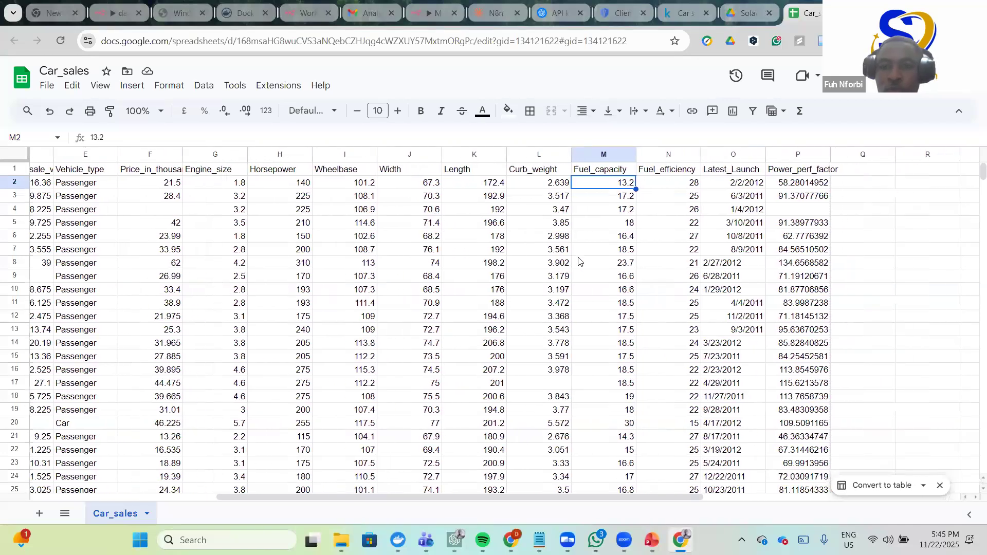
scroll(593, 282, "down", 8)
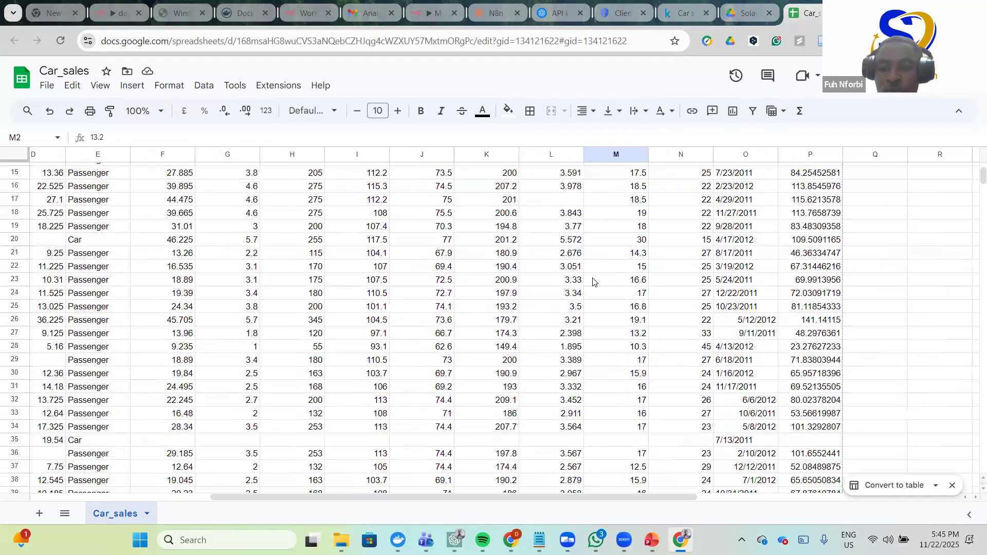
scroll(593, 281, "up", 8)
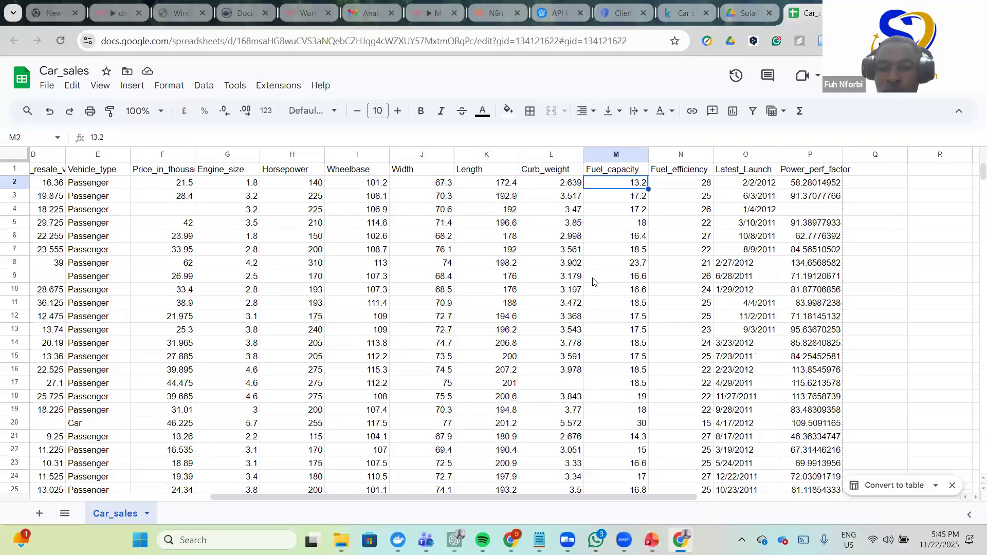
scroll(593, 281, "left", 3)
scroll(593, 282, "left", 5)
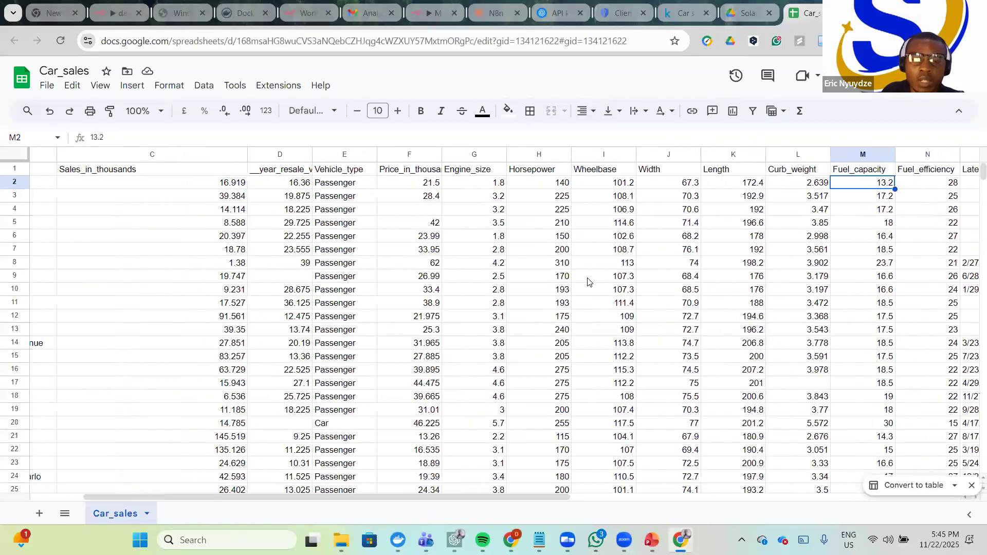
scroll(578, 304, "down", 3)
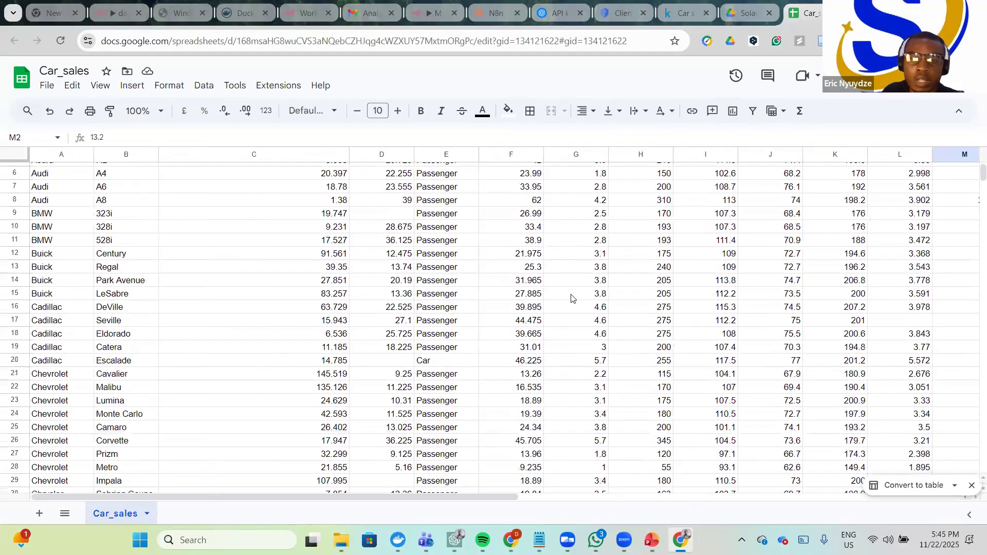
scroll(568, 296, "up", 3)
scroll(569, 296, "right", 1)
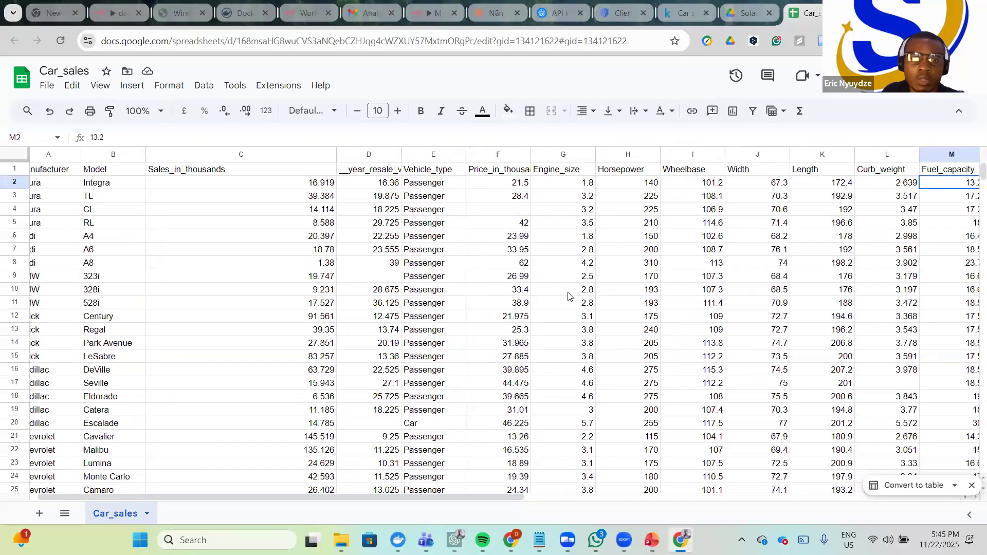
scroll(568, 296, "right", 2)
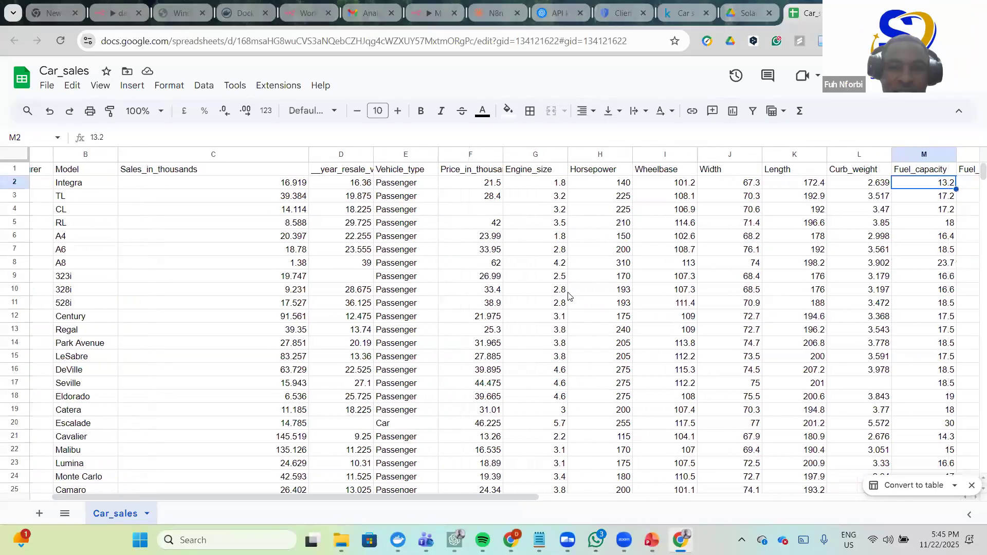
scroll(568, 296, "right", 2)
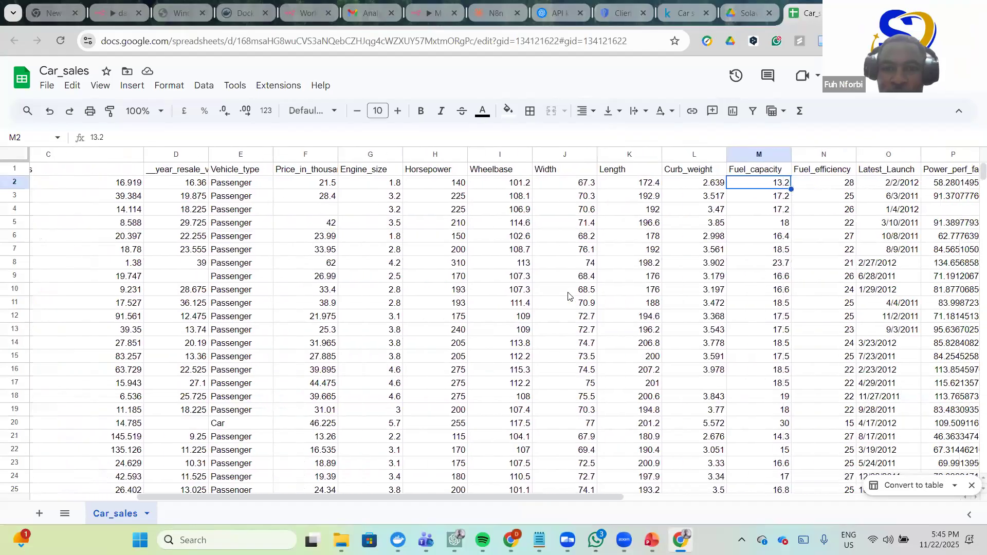
scroll(564, 292, "right", 3)
scroll(565, 292, "up", 1)
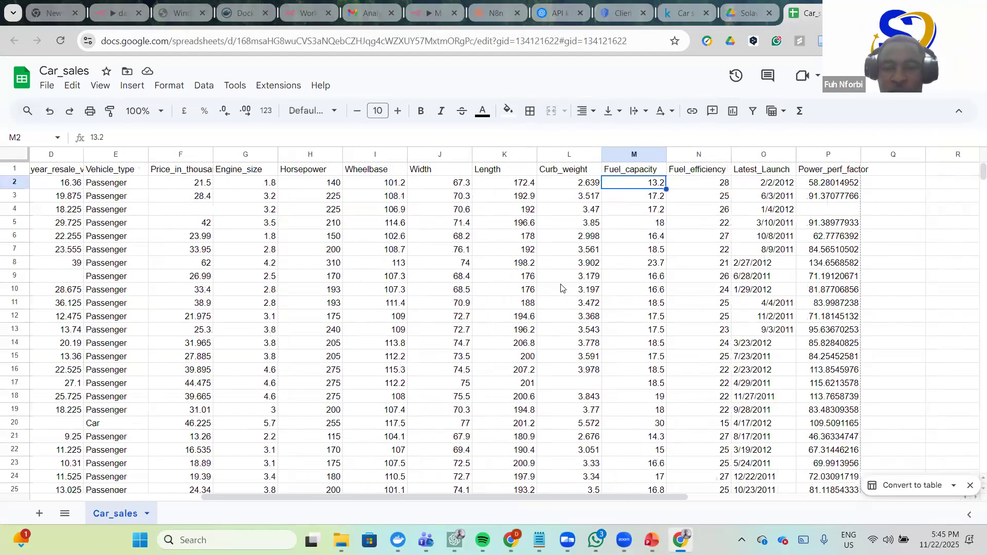
scroll(568, 280, "right", 3)
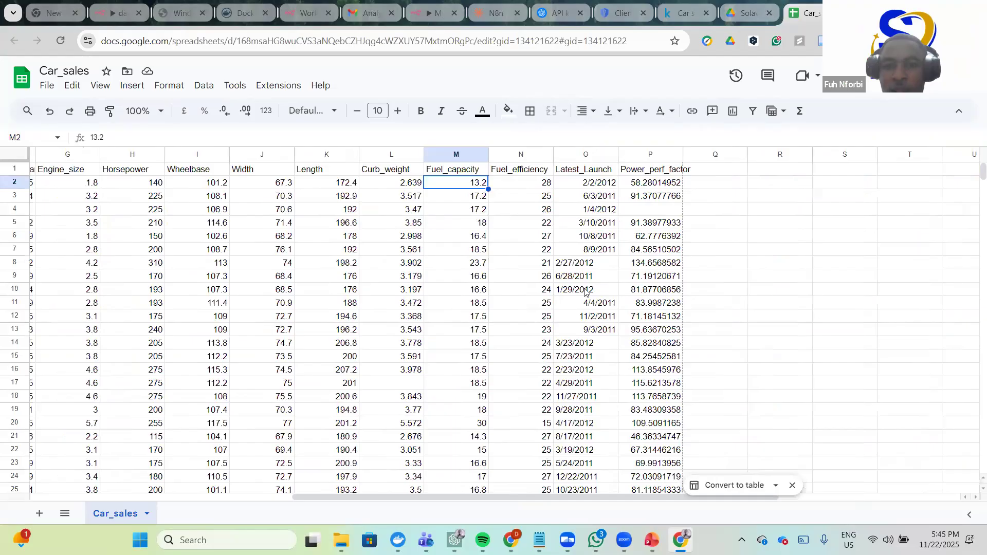
- Narrow the Sales_in_thousands column and widen column D to show its full header
scroll(586, 312, "left", 4)
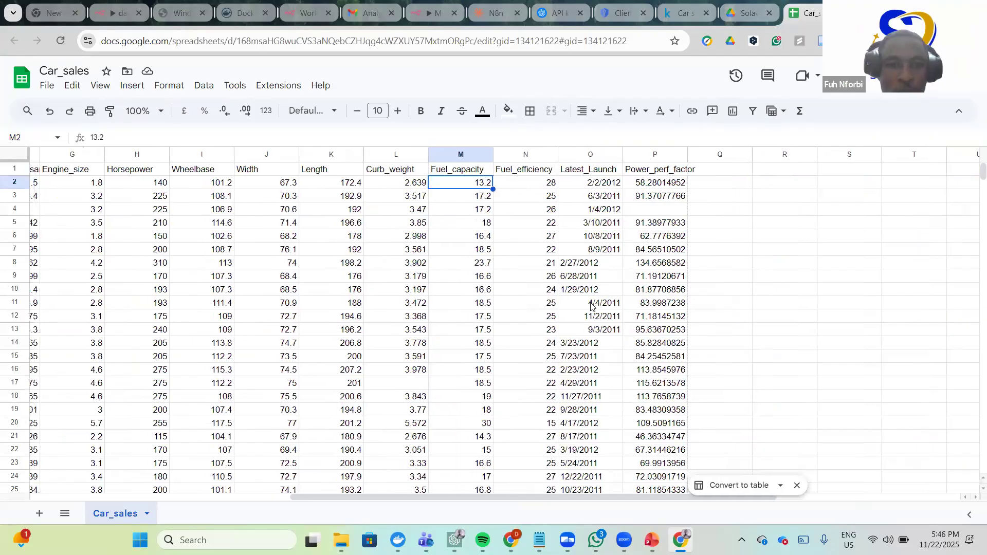
scroll(594, 313, "left", 3)
scroll(594, 314, "left", 1)
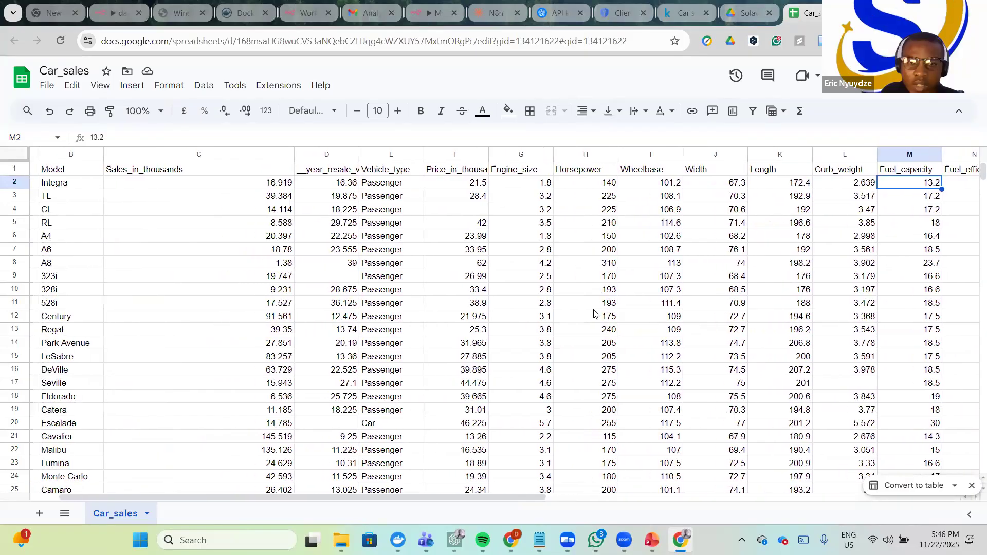
left_click_drag(294, 154, 204, 154)
left_click_drag(269, 155, 300, 155)
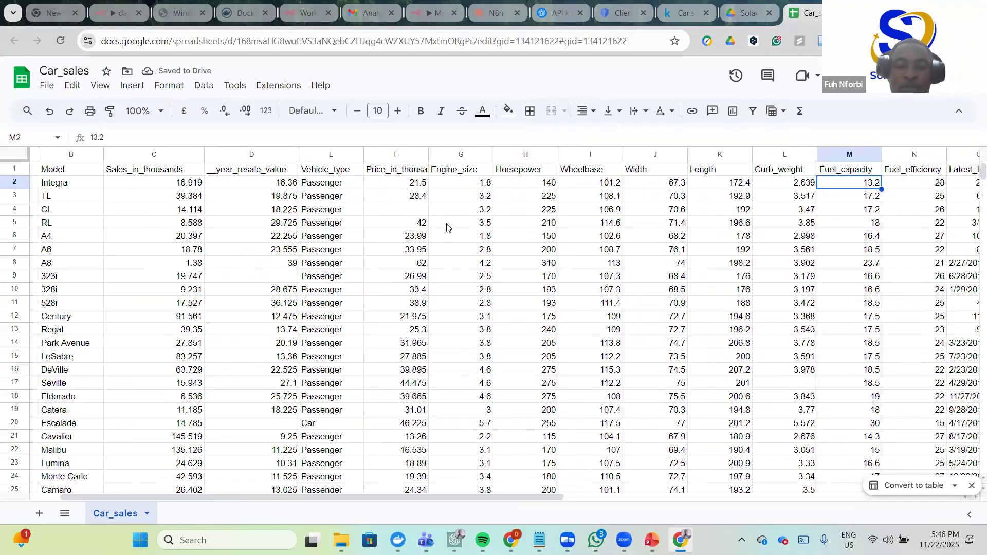
- Check the Engine_size header and the 328i horsepower value, then return to the n8n workflow
left_click(484, 170)
left_click(521, 290)
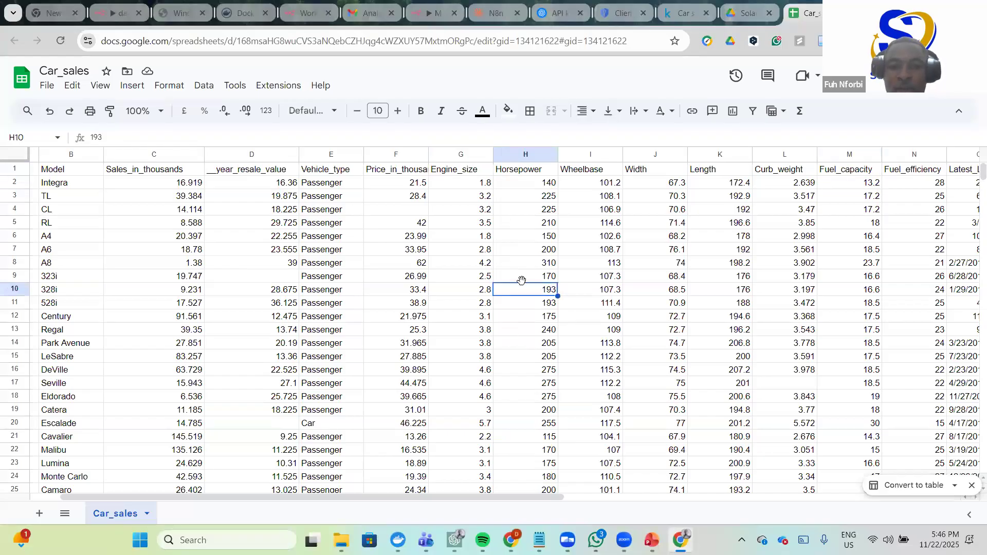
scroll(547, 251, "right", 1)
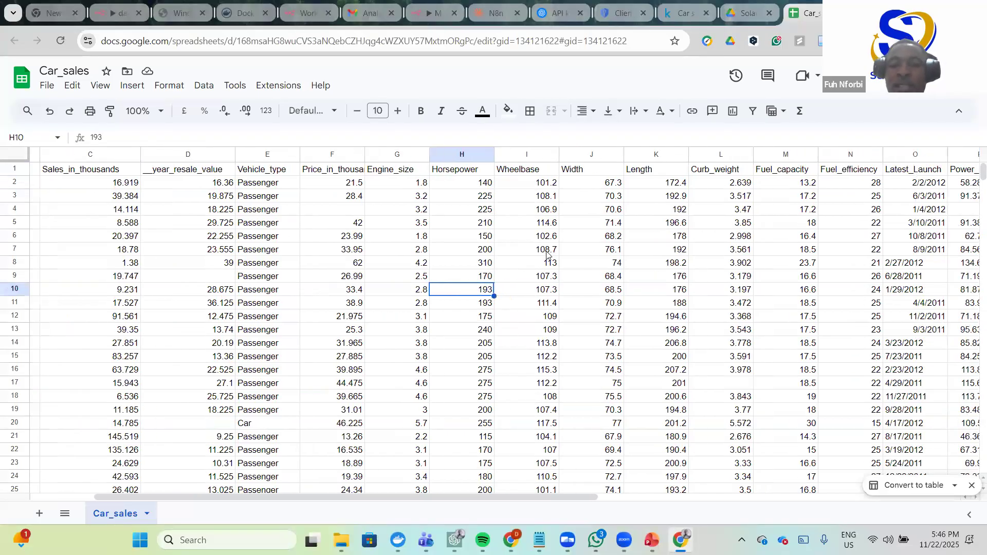
scroll(546, 253, "right", 1)
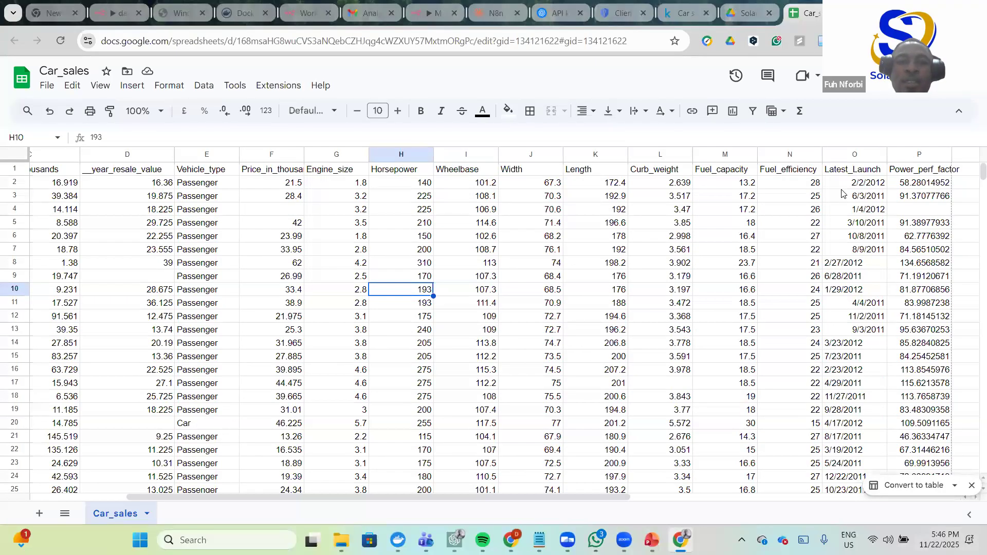
left_click(432, 10)
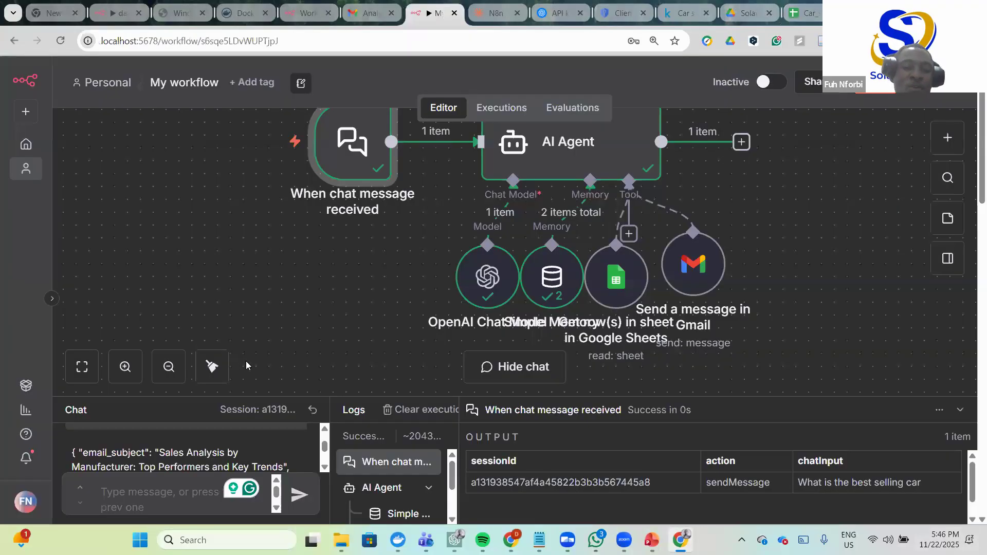
- Ask the agent 'Can i know the car with the highest longivity>'
scroll(272, 380, "down", 2)
left_click(132, 495)
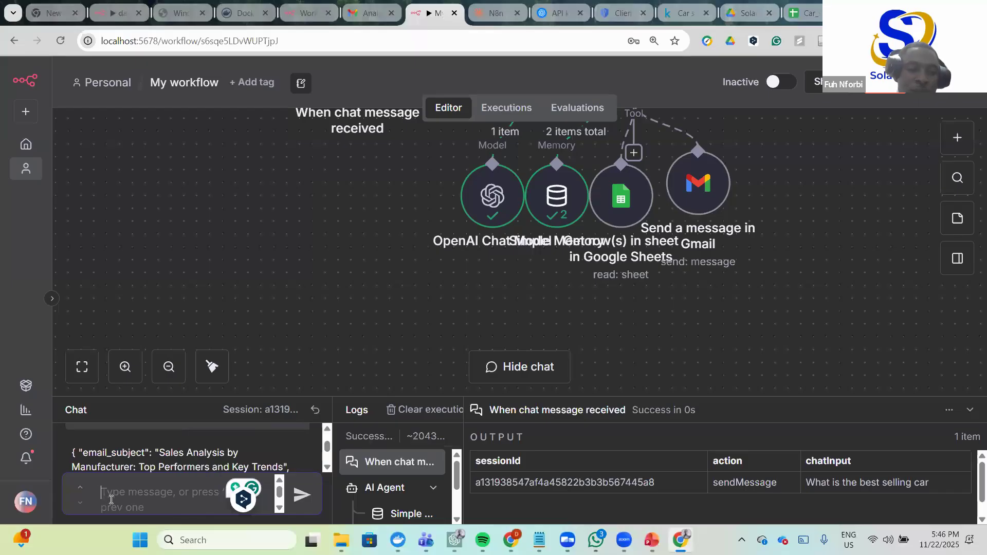
type("Can")
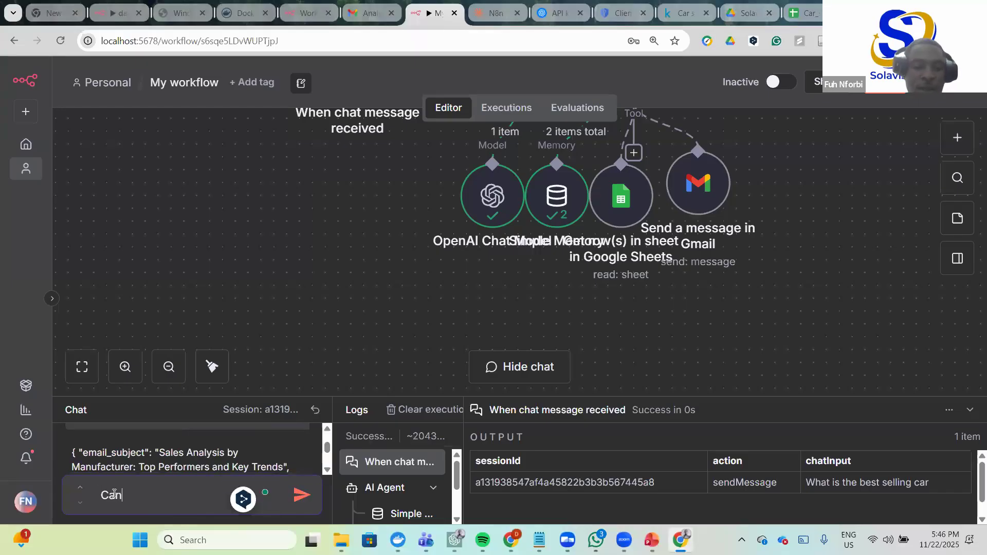
type(" i know the car with the hig")
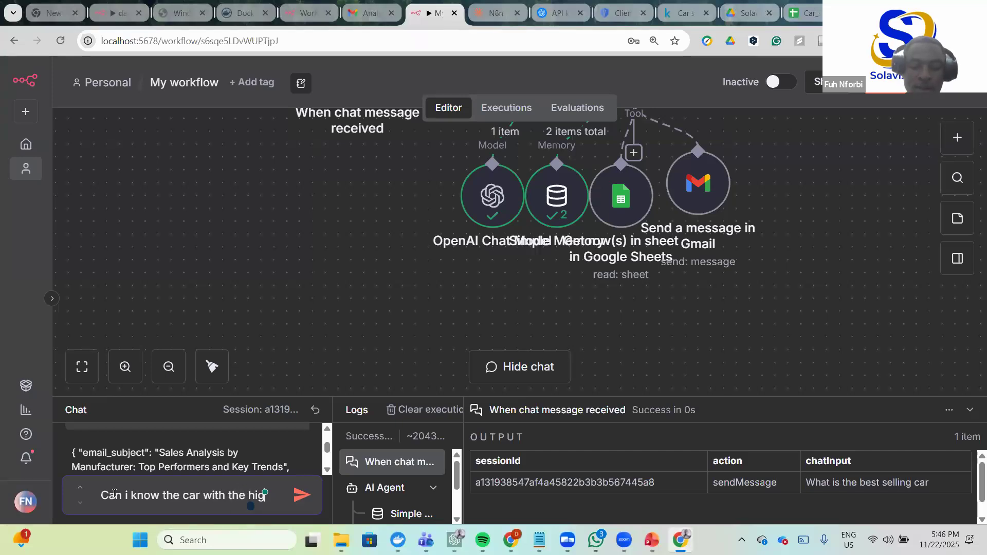
type("hest longivit")
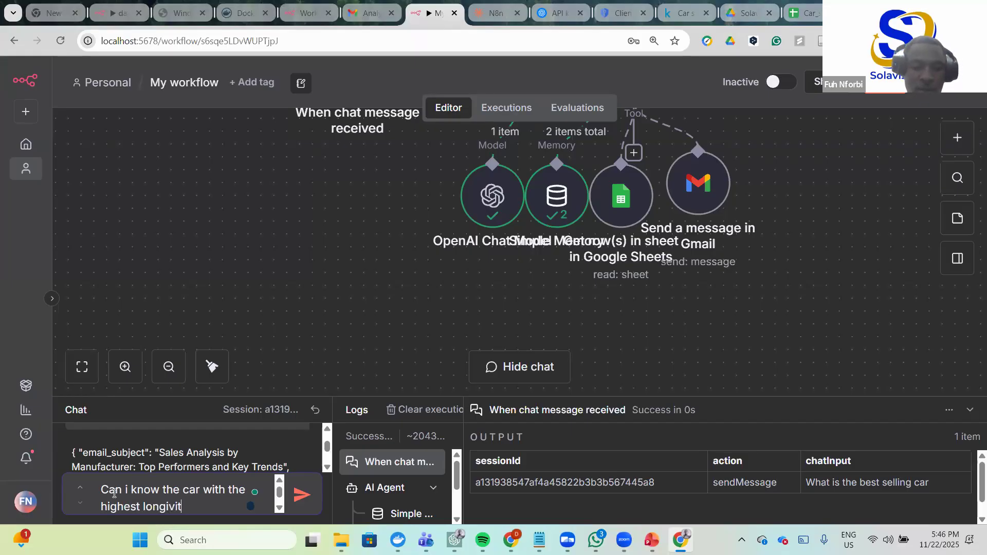
type("y>")
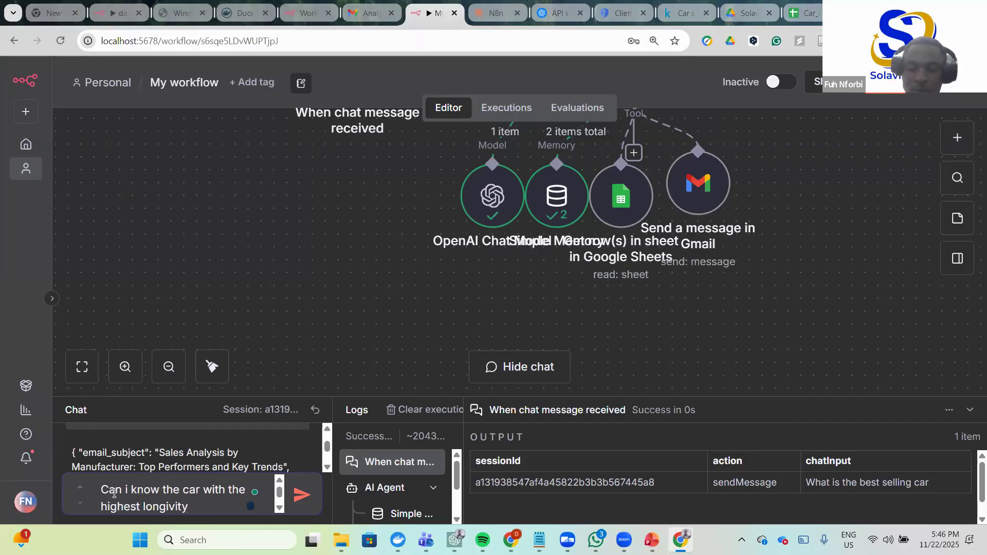
key("Return")
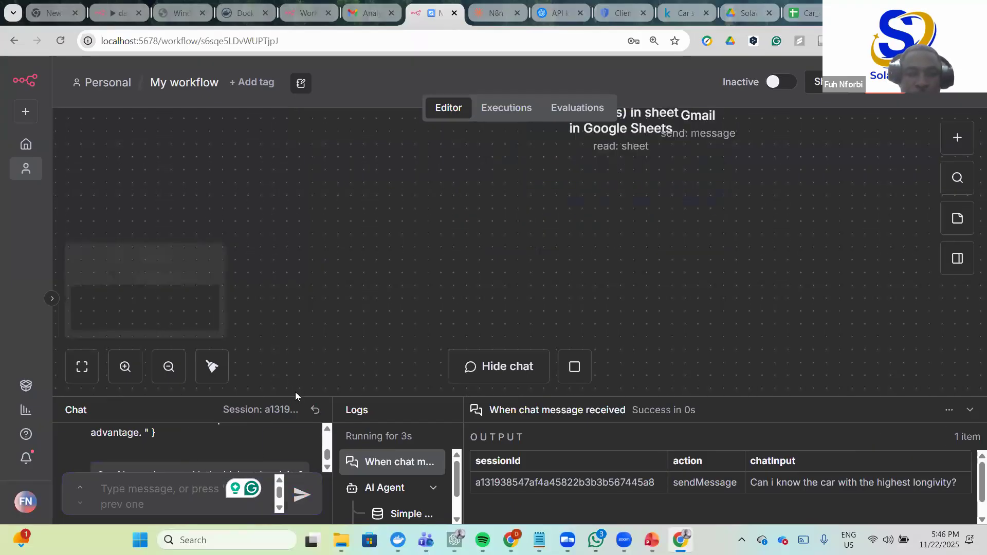
- Enlarge the chat and logs area to follow the agent's reply
left_click_drag(294, 395, 318, 252)
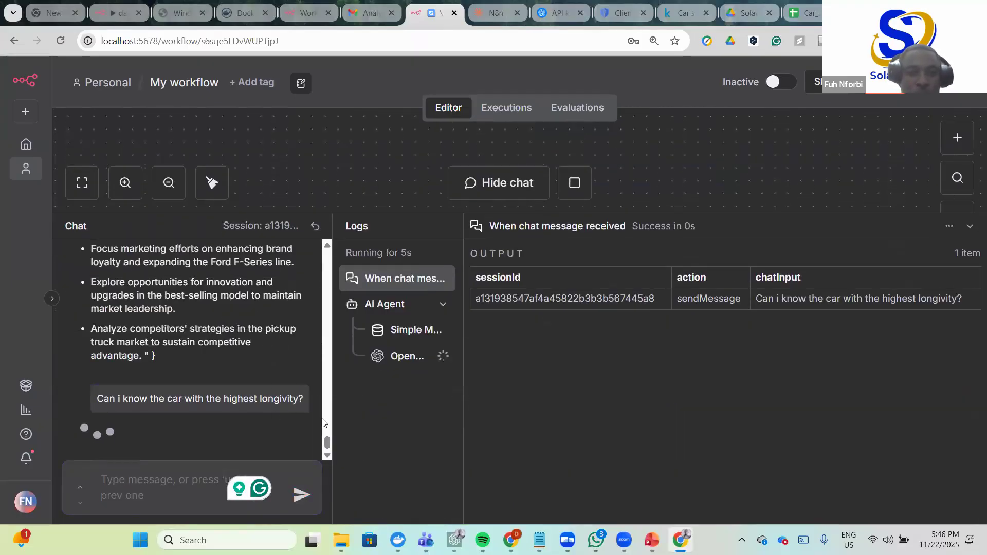
mouse_move(326, 441)
left_mouse_down()
mouse_move(328, 430)
mouse_move(329, 449)
left_mouse_up()
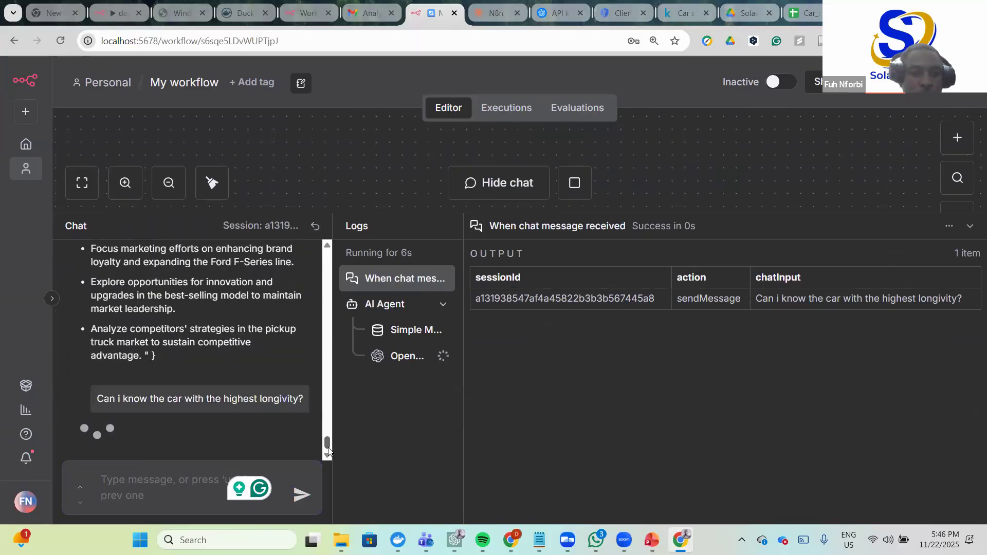
scroll(317, 402, "down", 8)
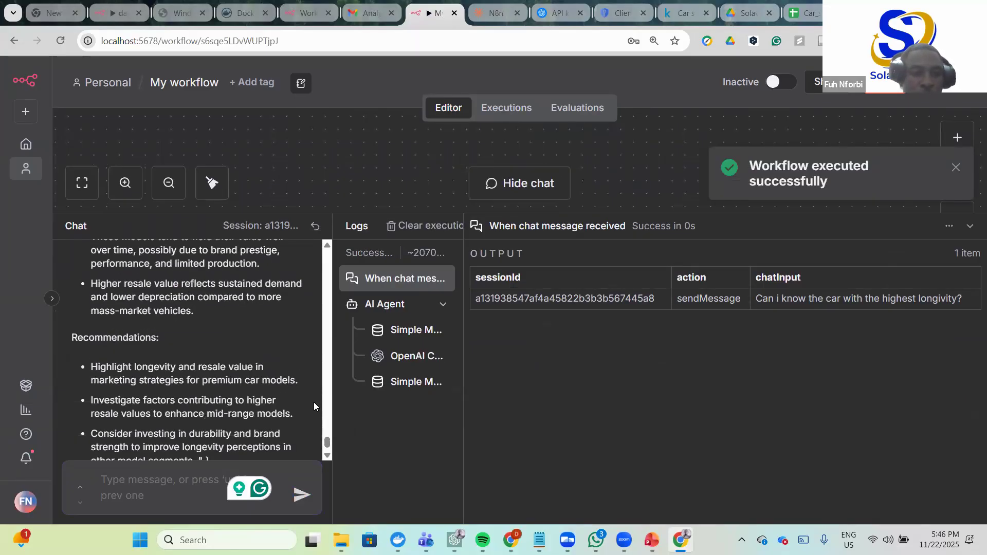
- Read the reply naming the Porsche Carrera Cabrio (67.55), highlighting 'highest year resale value'
scroll(261, 370, "up", 5)
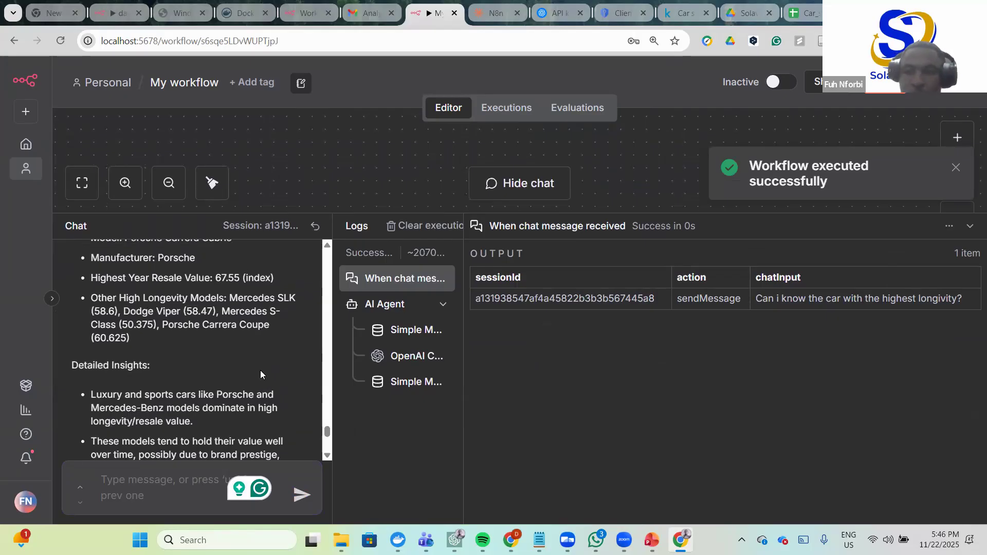
scroll(260, 370, "up", 6)
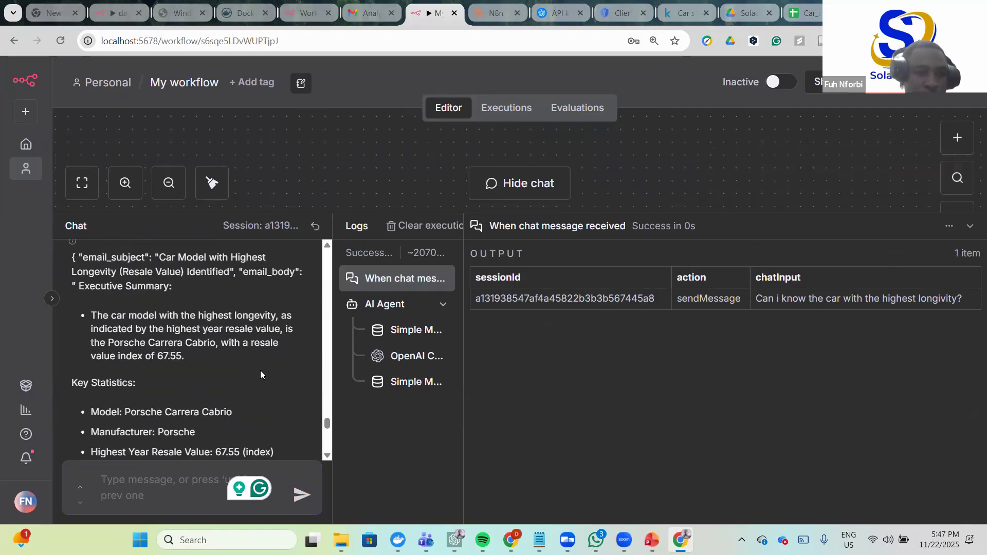
scroll(192, 347, "down", 3)
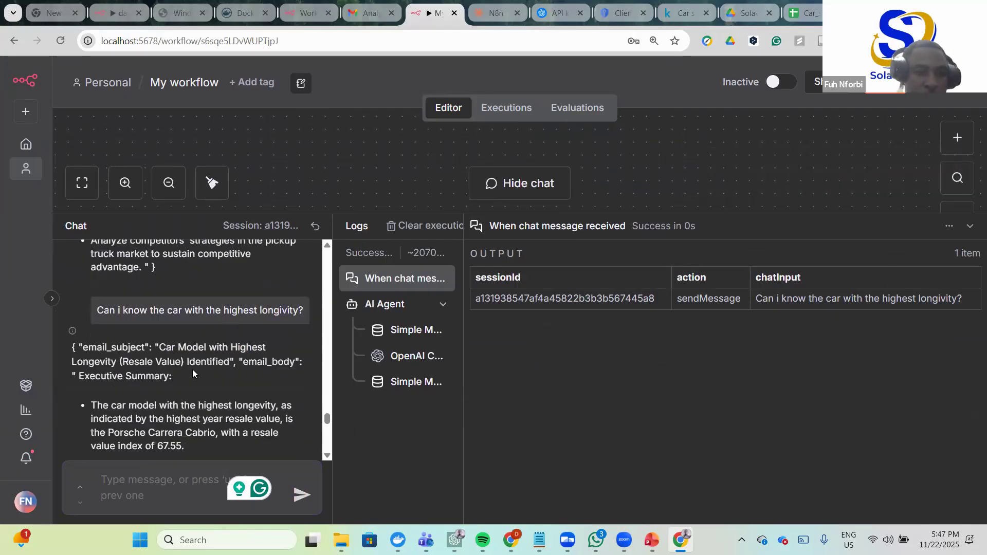
scroll(186, 335, "down", 2)
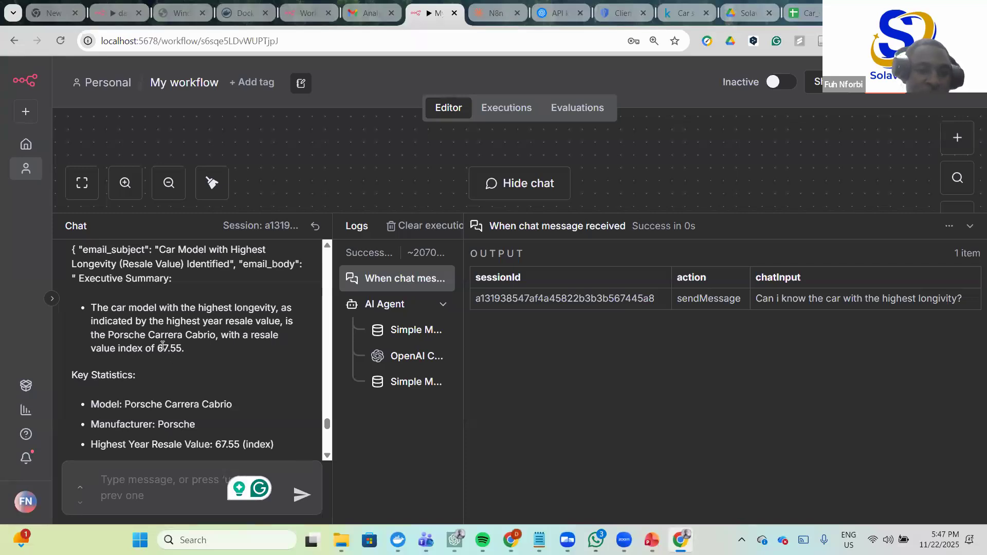
scroll(163, 348, "down", 1)
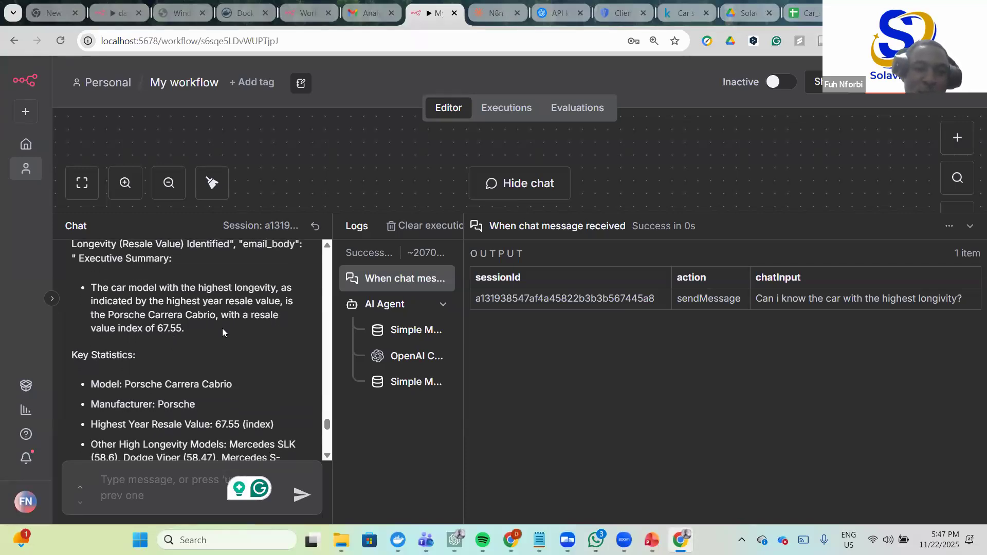
scroll(246, 329, "up", 1)
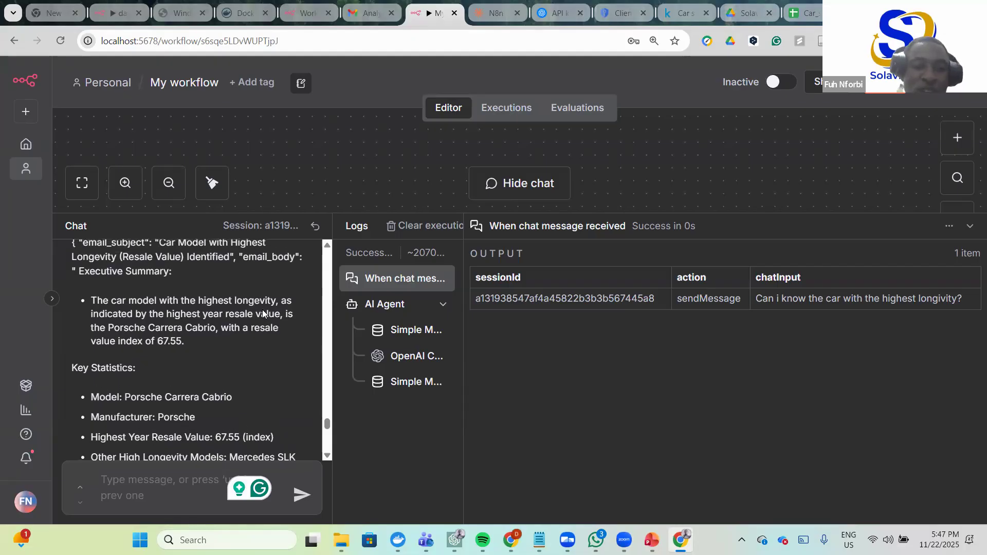
left_click_drag(168, 317, 280, 319)
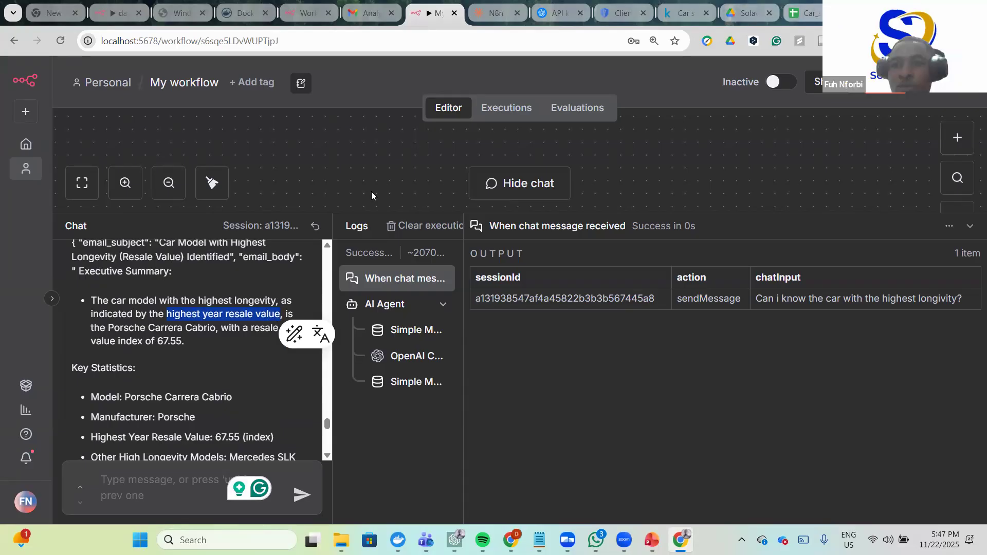
scroll(669, 206, "right", 3)
scroll(233, 208, "left", 5)
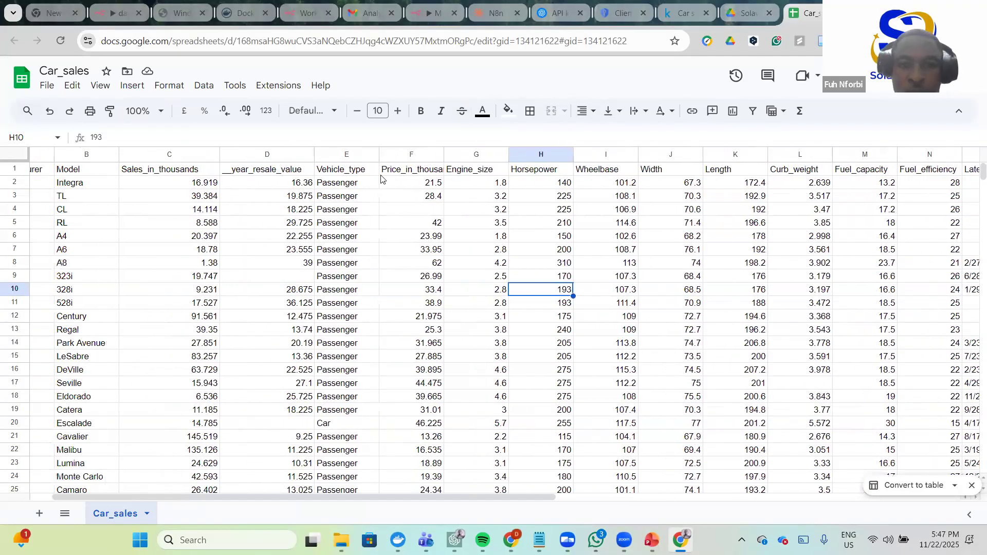
- Locate the __year_resale_value column heading in Car_sales, then go back to the agent's reply
scroll(442, 185, "left", 2)
scroll(493, 196, "right", 8)
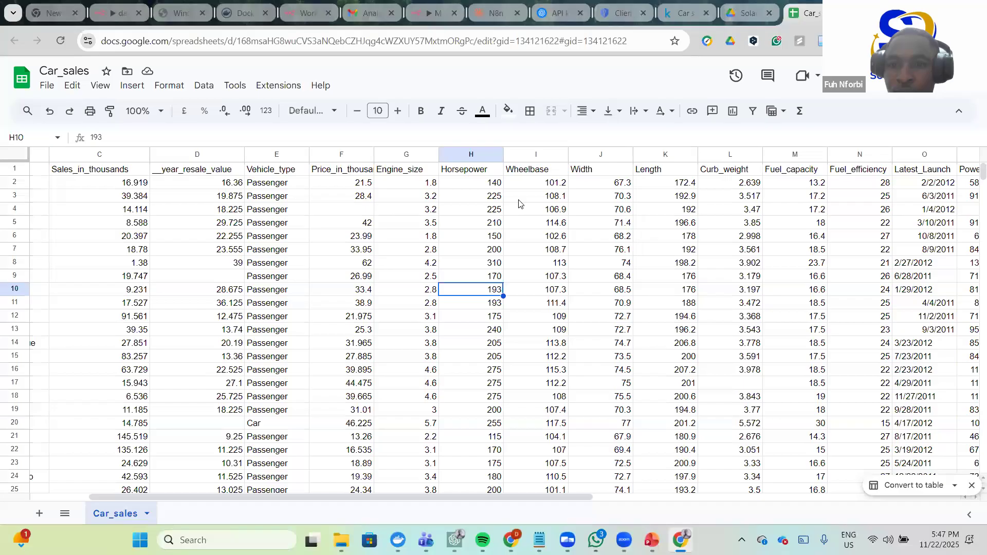
scroll(520, 196, "left", 2)
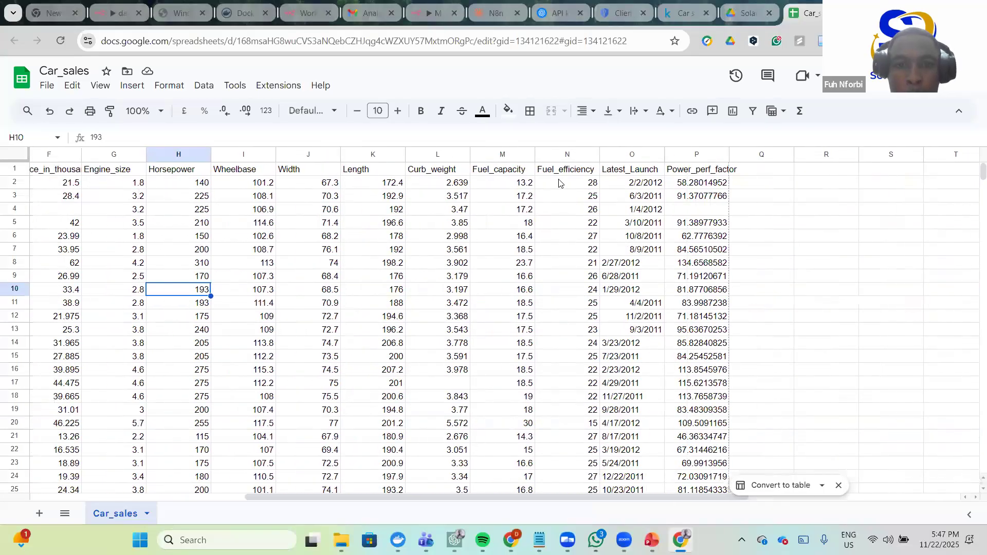
scroll(514, 187, "left", 2)
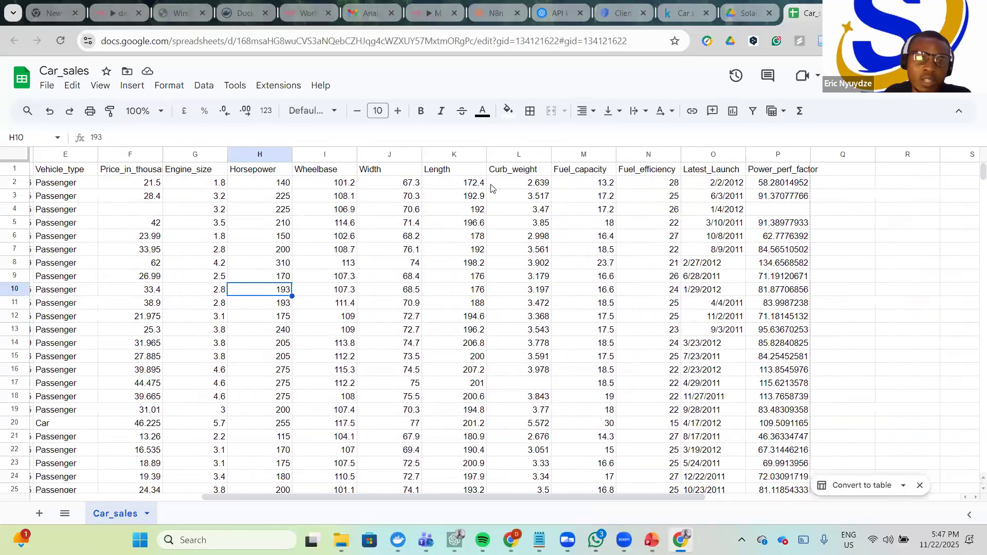
scroll(472, 184, "left", 4)
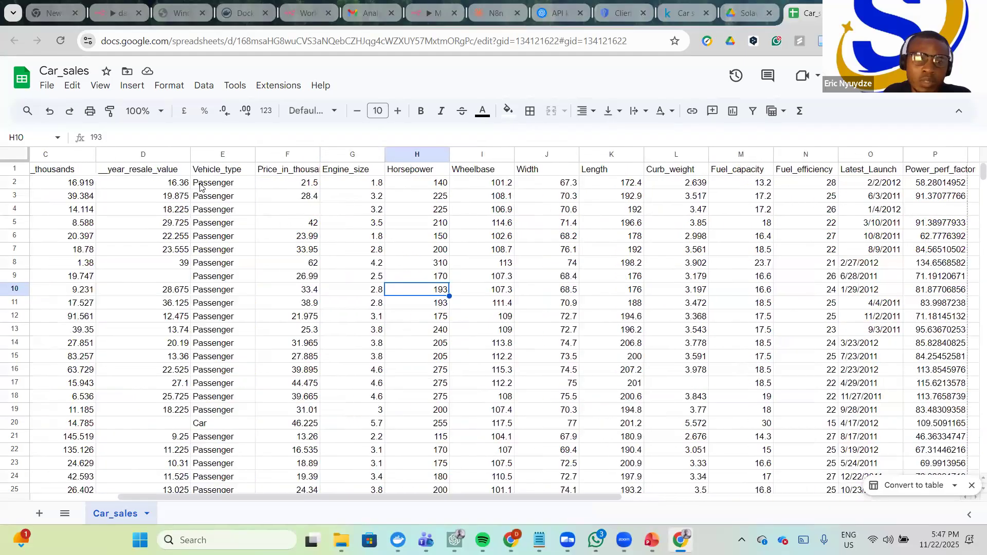
left_click(212, 174)
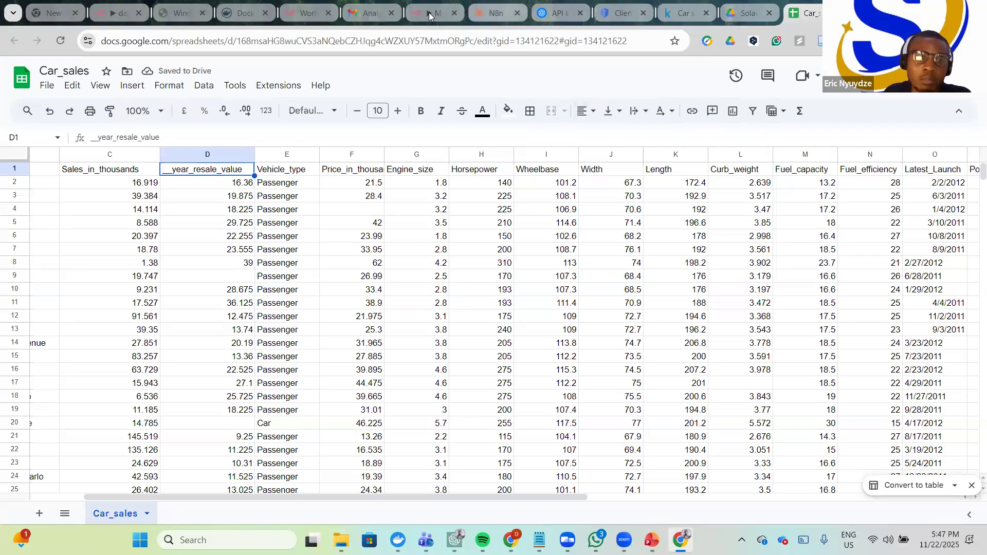
left_click(414, 21)
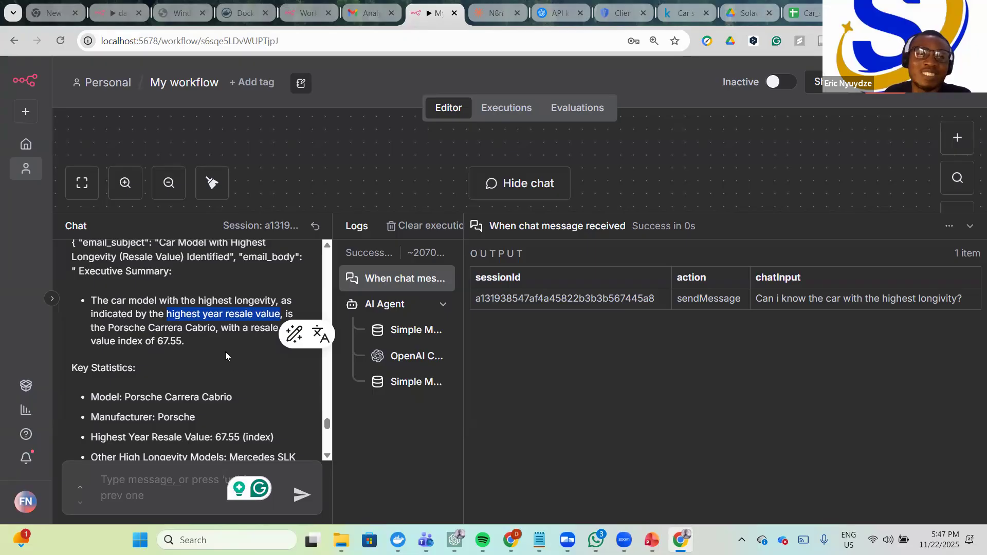
left_click(223, 352)
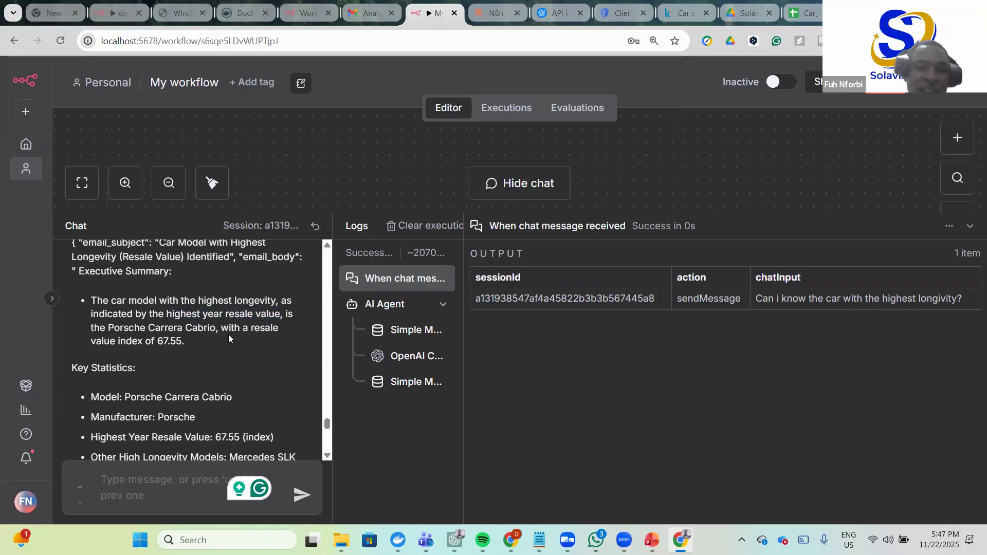
scroll(191, 347, "down", 1)
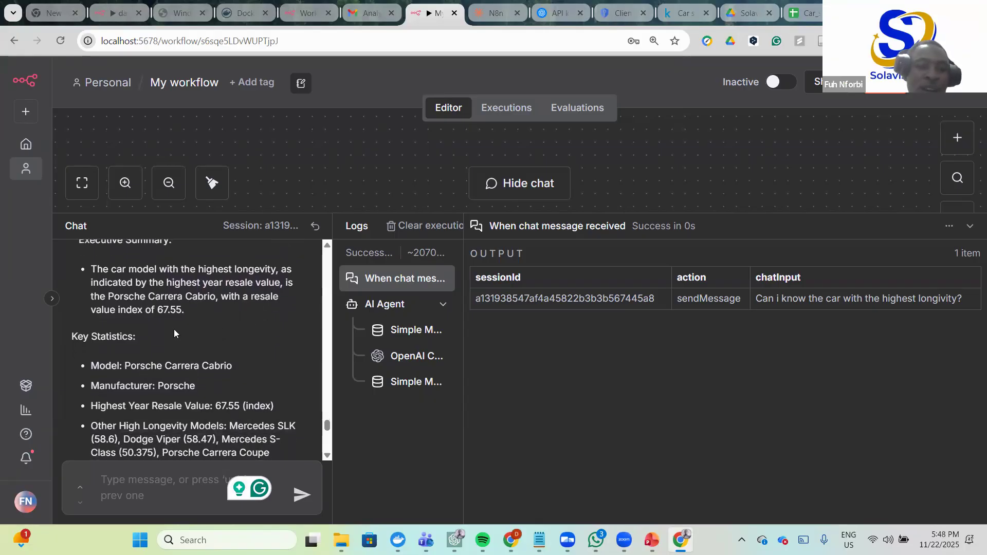
scroll(177, 320, "down", 1)
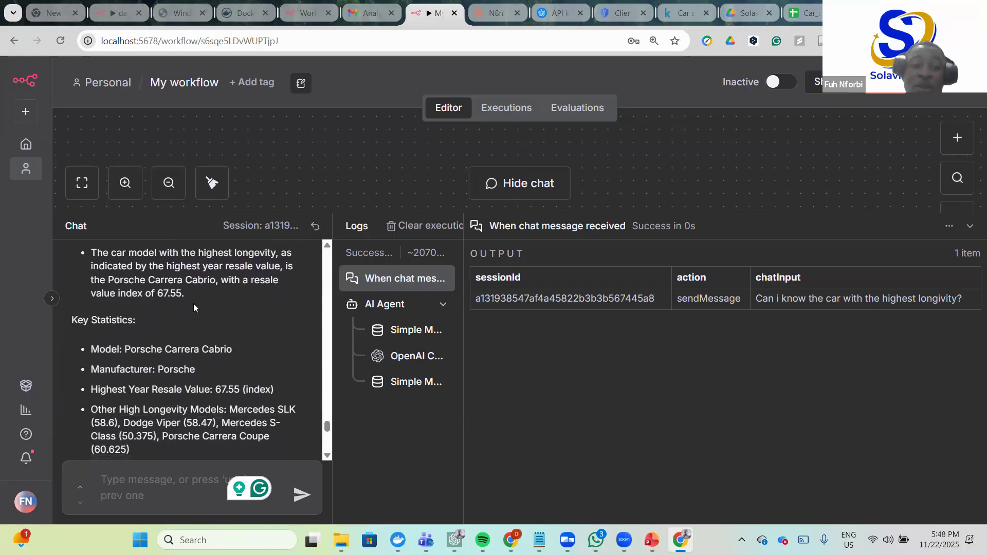
scroll(149, 319, "down", 1)
scroll(188, 335, "down", 1)
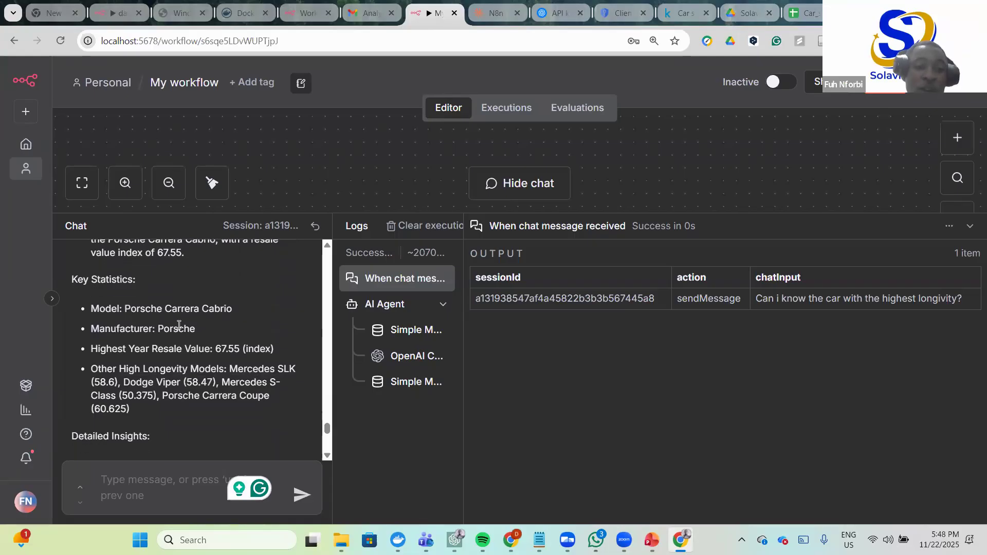
scroll(180, 344, "down", 1)
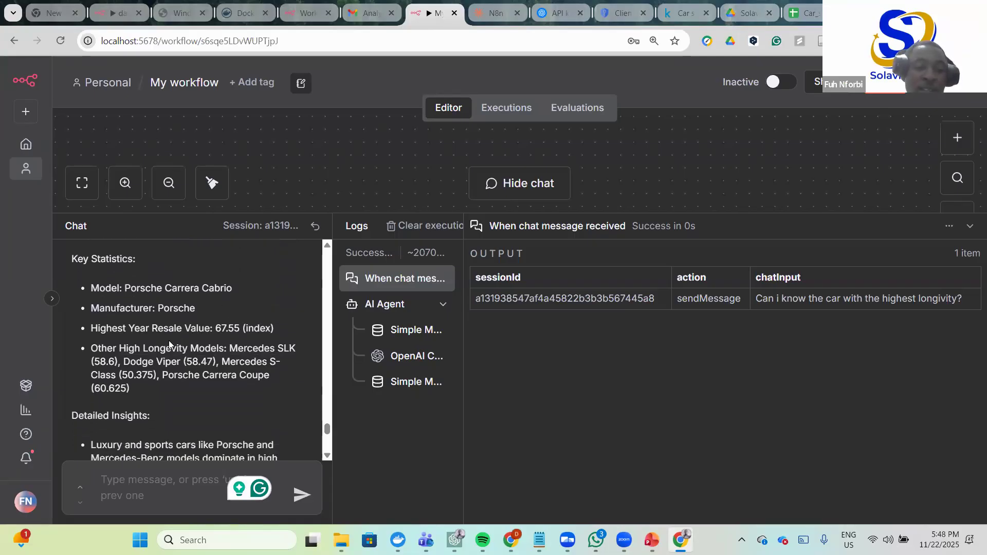
scroll(190, 344, "down", 1)
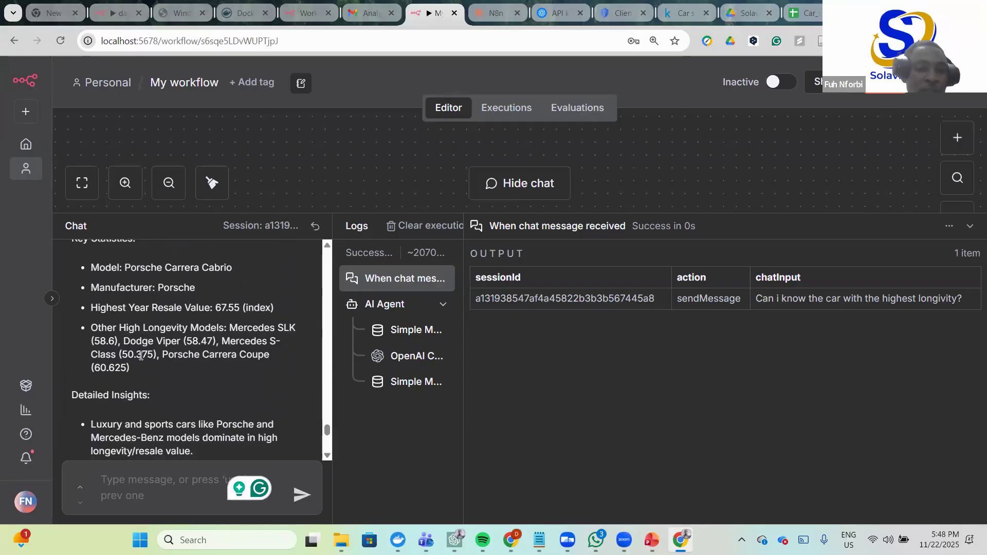
scroll(179, 369, "down", 6)
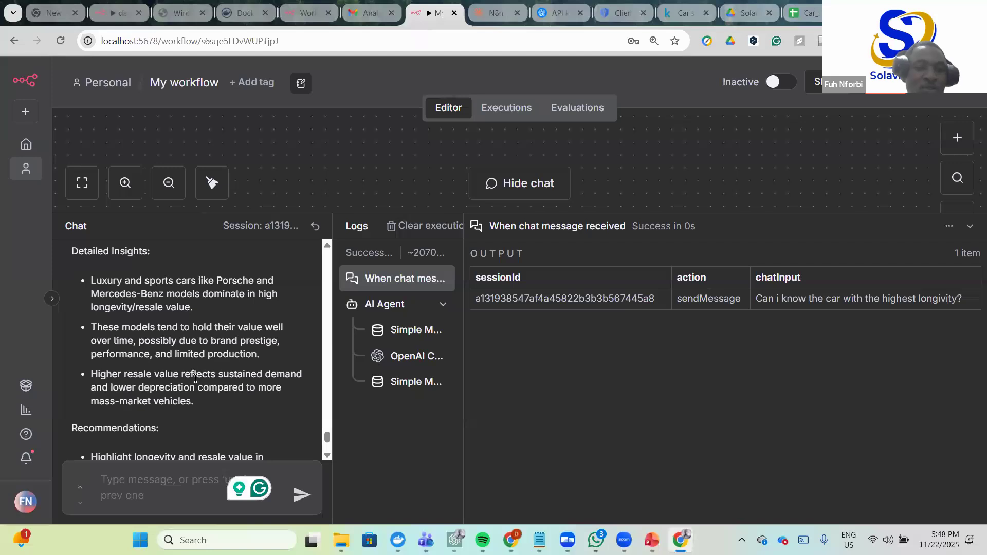
scroll(195, 379, "down", 5)
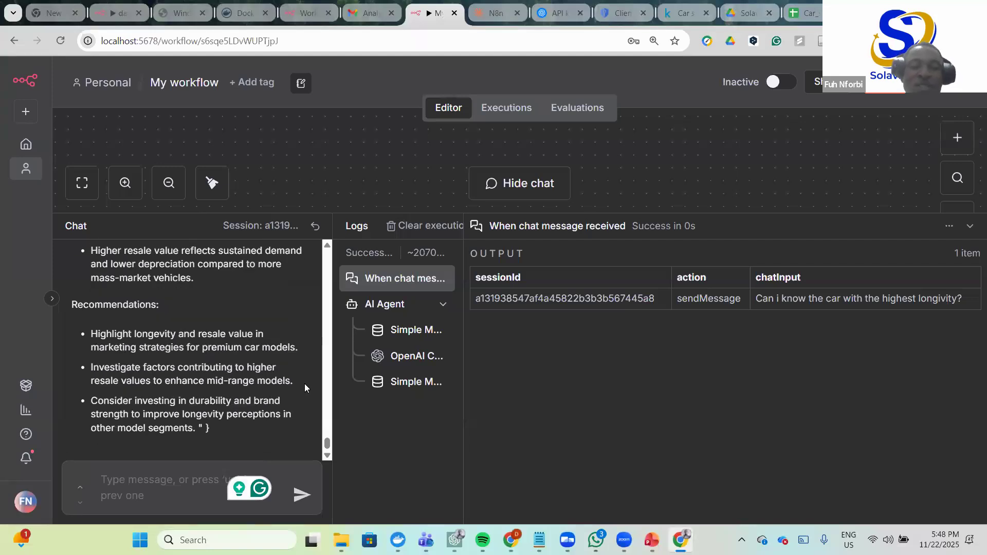
scroll(304, 385, "up", 5)
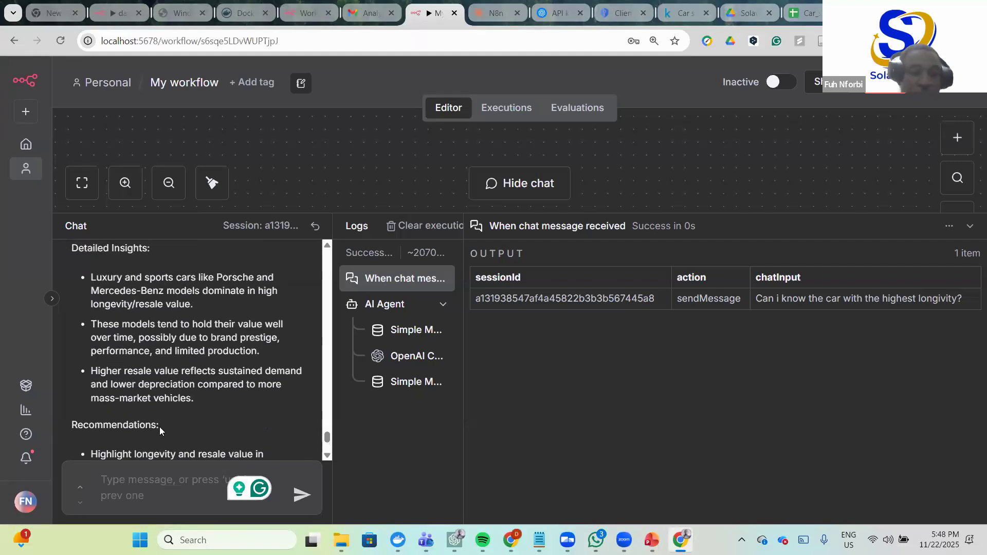
scroll(183, 331, "down", 2)
left_click_drag(156, 343, 99, 316)
scroll(106, 342, "up", 4)
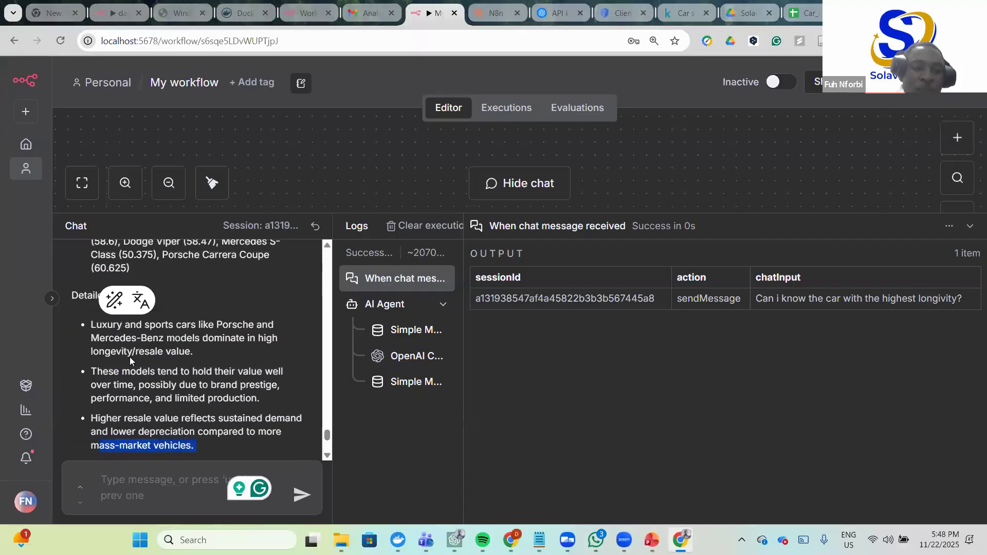
left_click_drag(149, 346, 41, 328)
scroll(224, 379, "up", 3)
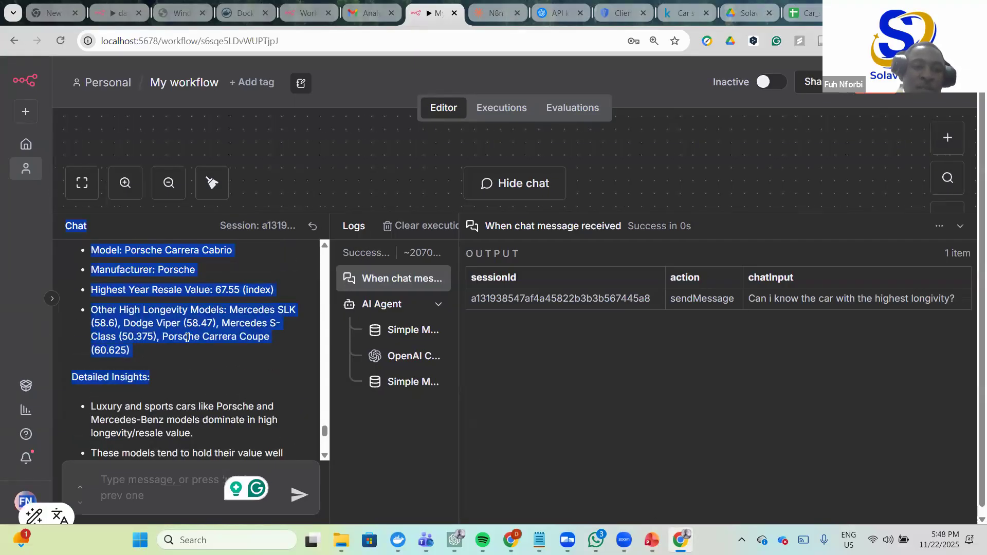
left_click(272, 336)
scroll(272, 336, "up", 3)
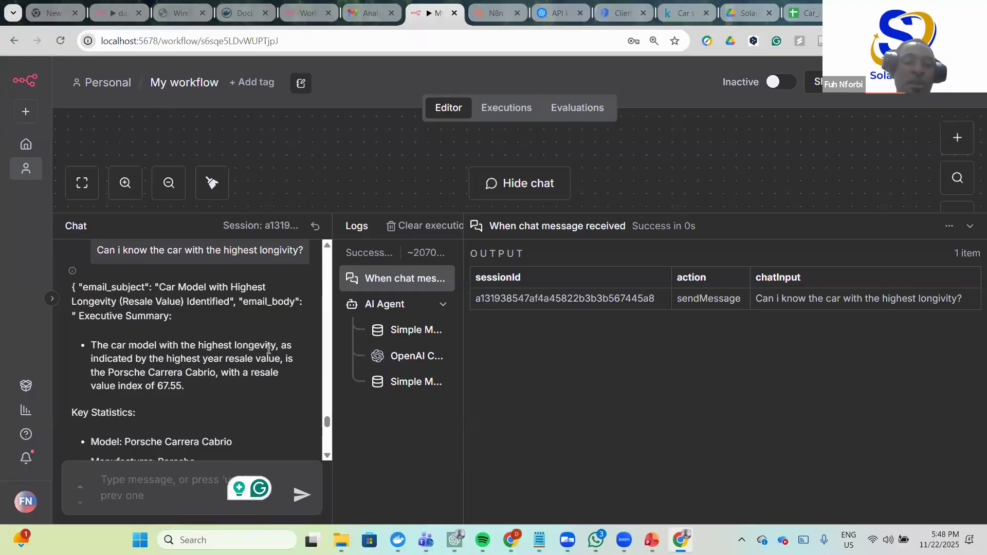
scroll(268, 349, "down", 5)
scroll(259, 390, "up", 1)
scroll(265, 385, "down", 5)
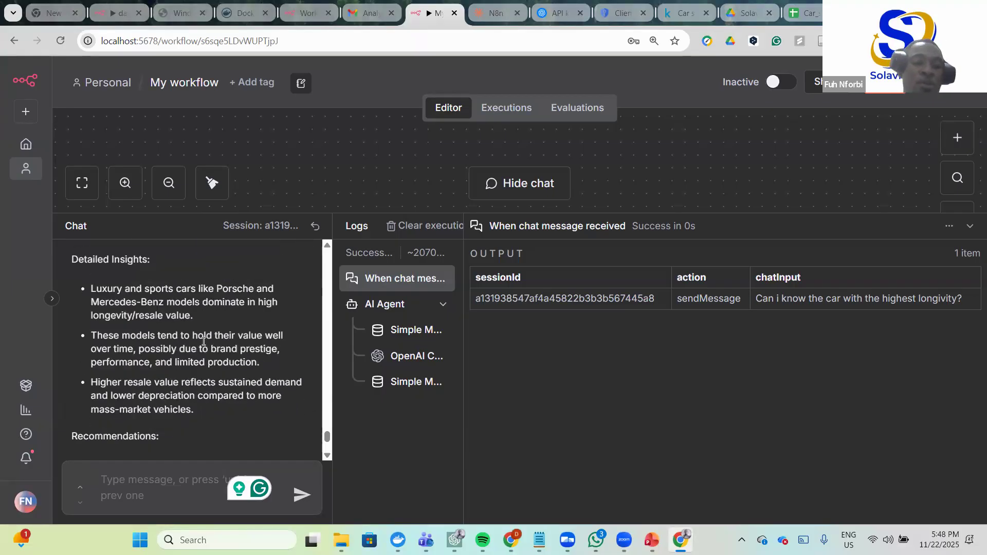
left_click_drag(155, 341, 137, 356)
left_click(244, 406)
scroll(247, 405, "down", 1)
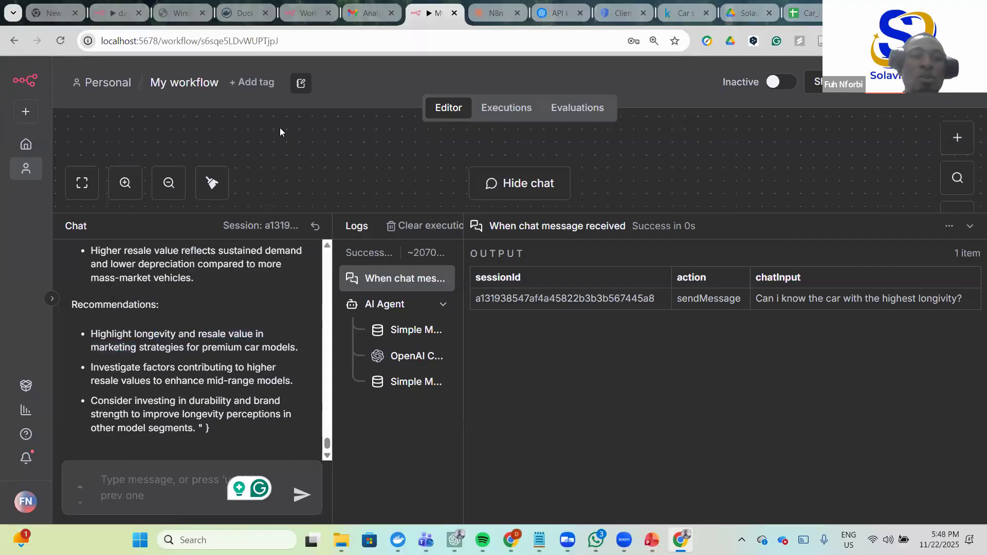
left_click(455, 540)
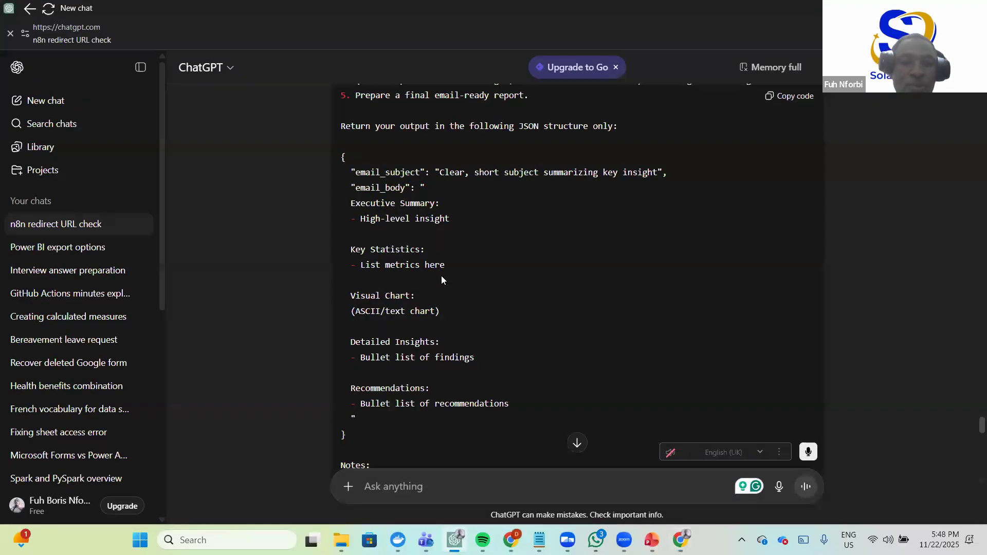
- Highlight the Visual Chart, Detailed Insights and other email report headings in the ChatGPT prompt
scroll(437, 275, "up", 4)
scroll(435, 274, "down", 2)
scroll(428, 272, "down", 2)
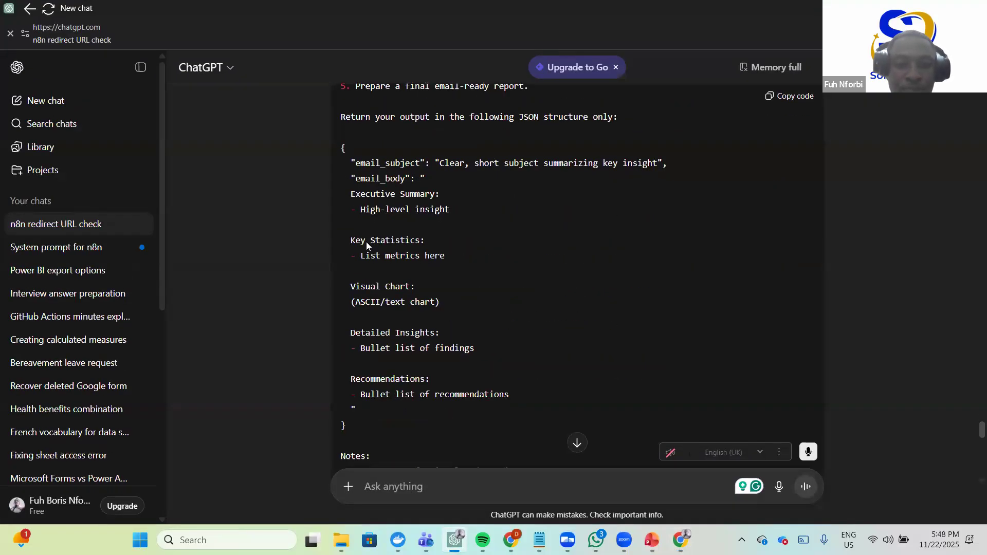
left_click_drag(347, 233, 446, 233)
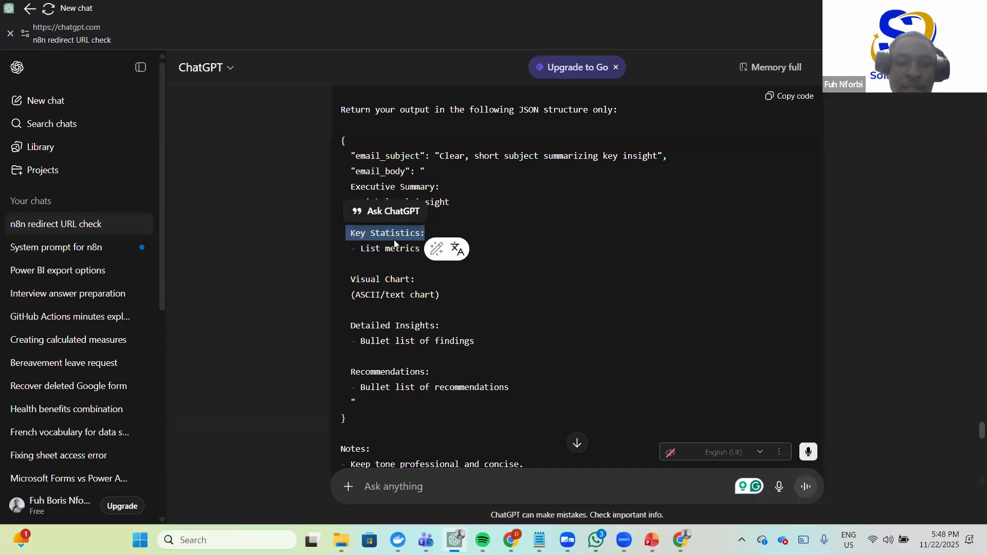
scroll(410, 237, "down", 1)
left_click_drag(355, 287, 442, 289)
left_click_drag(352, 240, 415, 240)
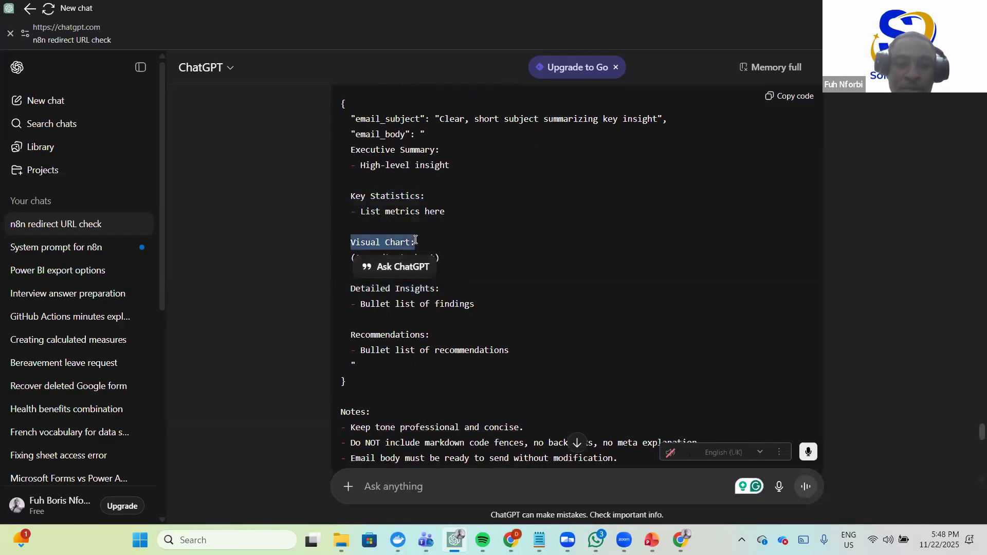
scroll(381, 278, "down", 1)
left_click_drag(351, 316, 447, 323)
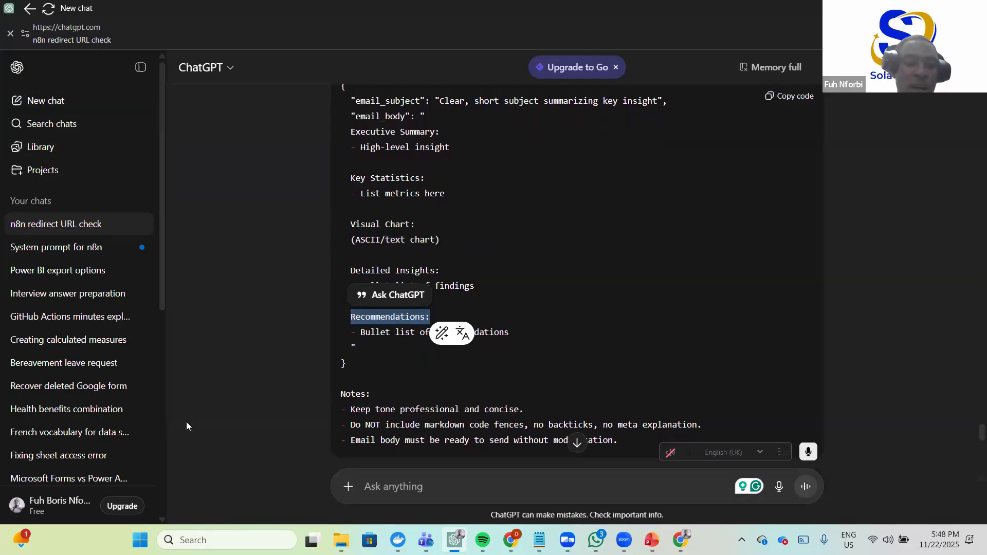
key("alt+Tab")
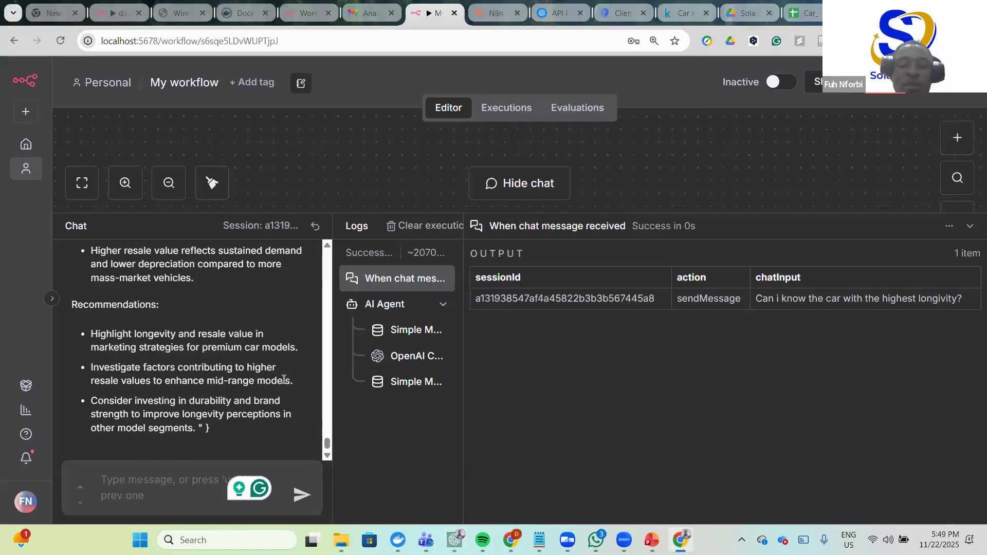
scroll(326, 433, "up", 6)
scroll(330, 374, "down", 6)
scroll(268, 350, "up", 6)
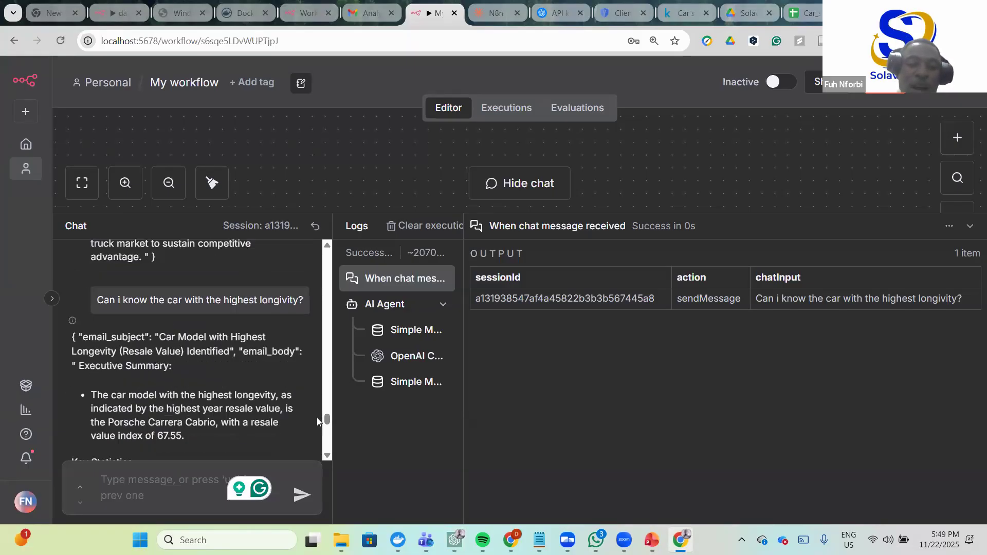
scroll(315, 415, "up", 15)
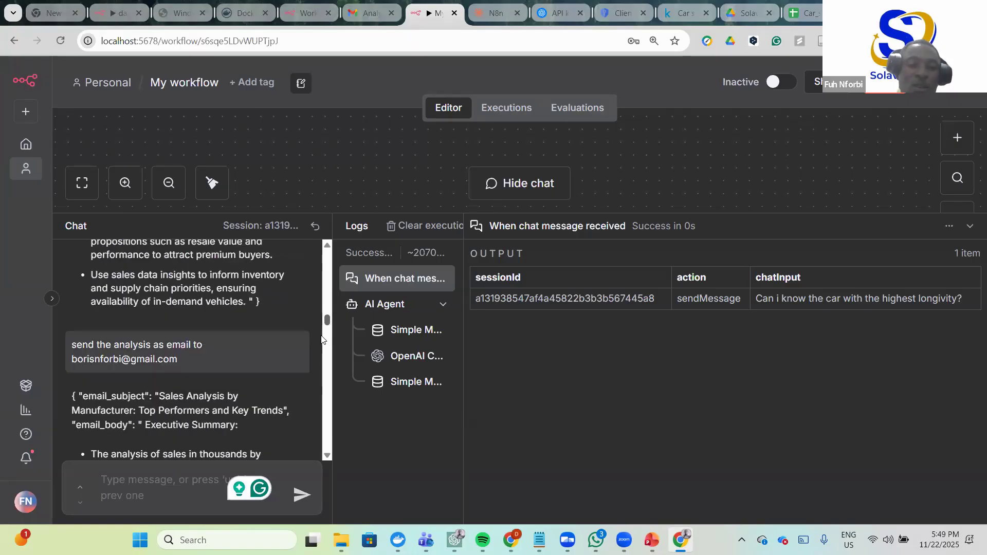
scroll(319, 339, "down", 5)
scroll(256, 329, "up", 5)
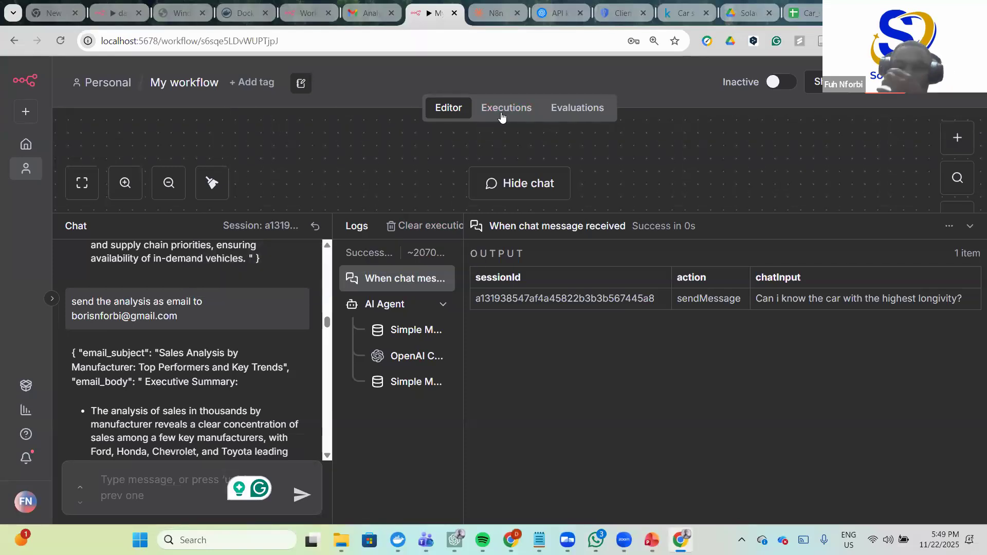
left_click_drag(683, 107, 632, 137)
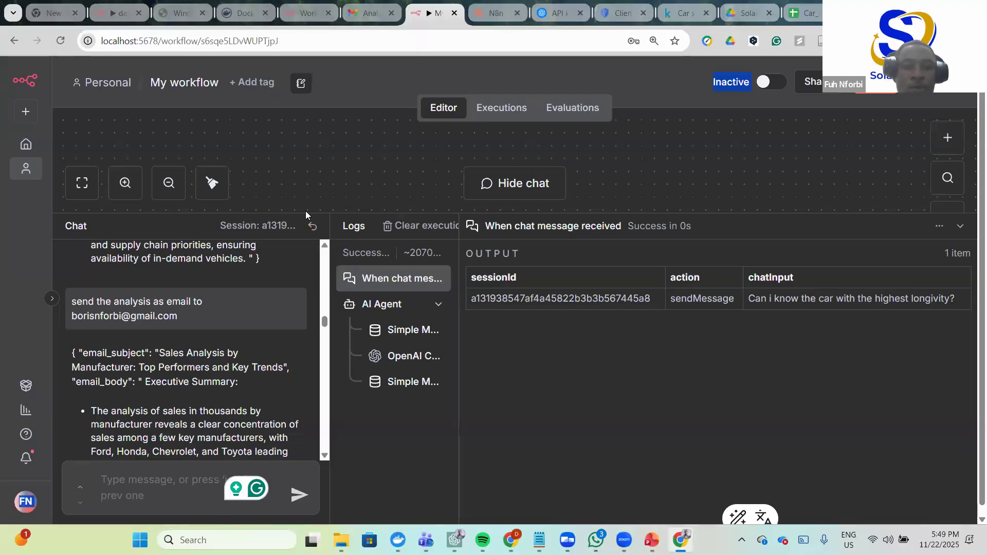
- Collapse the chat and logs panel to show the AI Agent with OpenAI, memory, Sheets and Gmail
left_click_drag(308, 213, 350, 355)
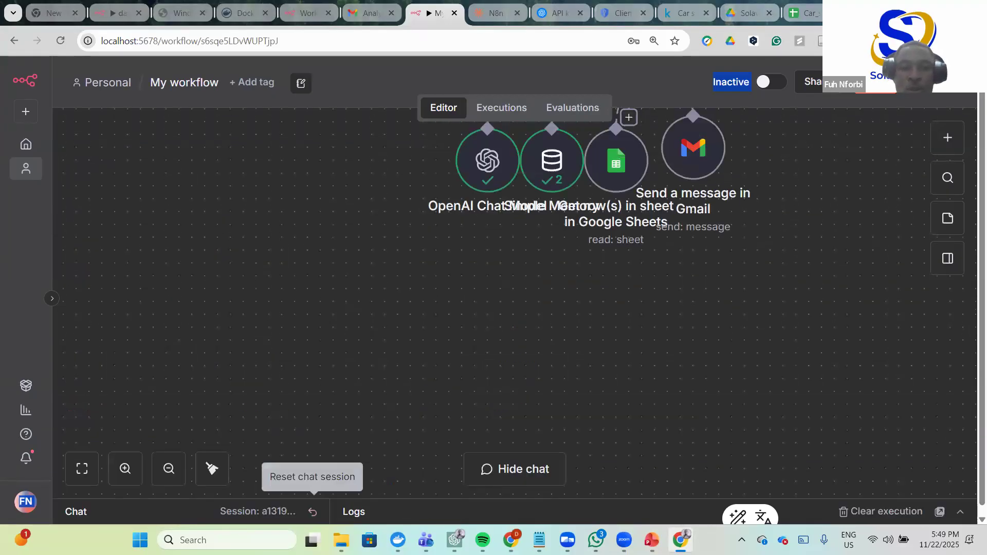
scroll(355, 351, "up", 5)
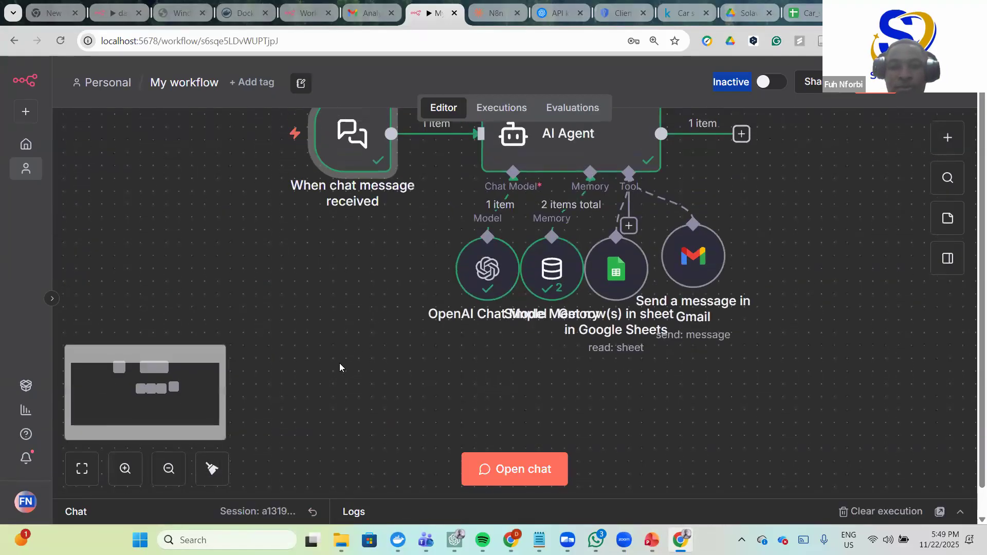
scroll(320, 374, "up", 1)
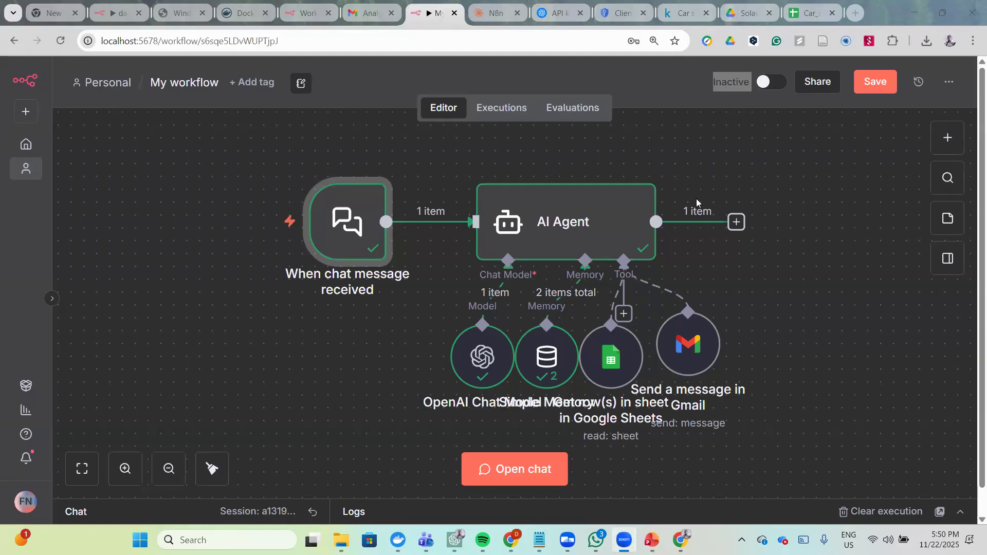
scroll(716, 257, "down", 1)
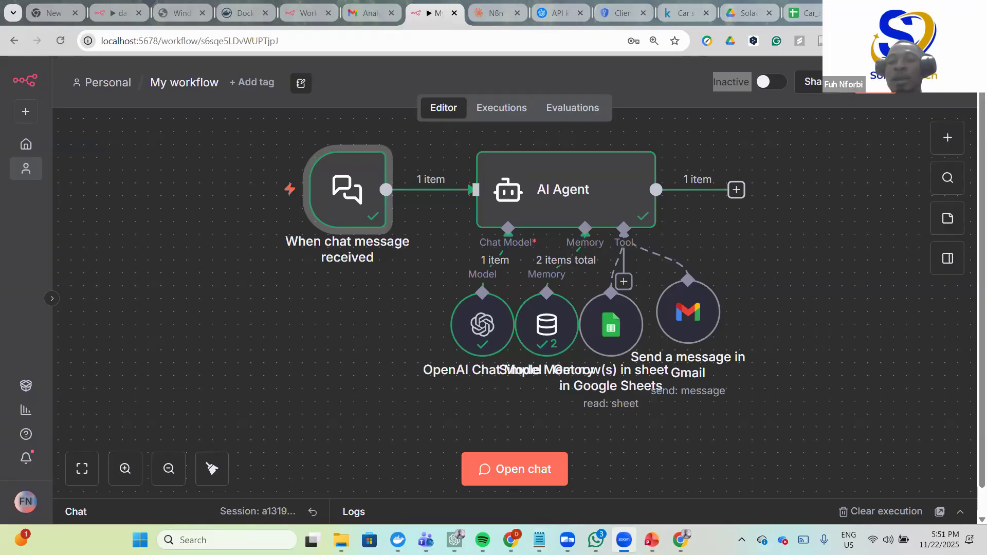
key("alt+Tab")
- Search Google in a new tab for 'which aia agents workflow platforms ate available'
key("ctrl+t")
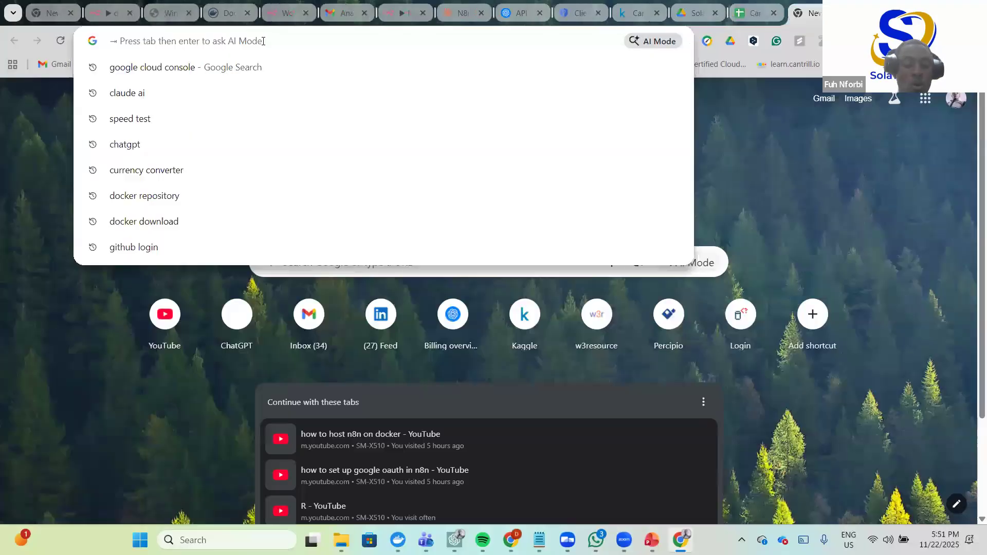
type("which")
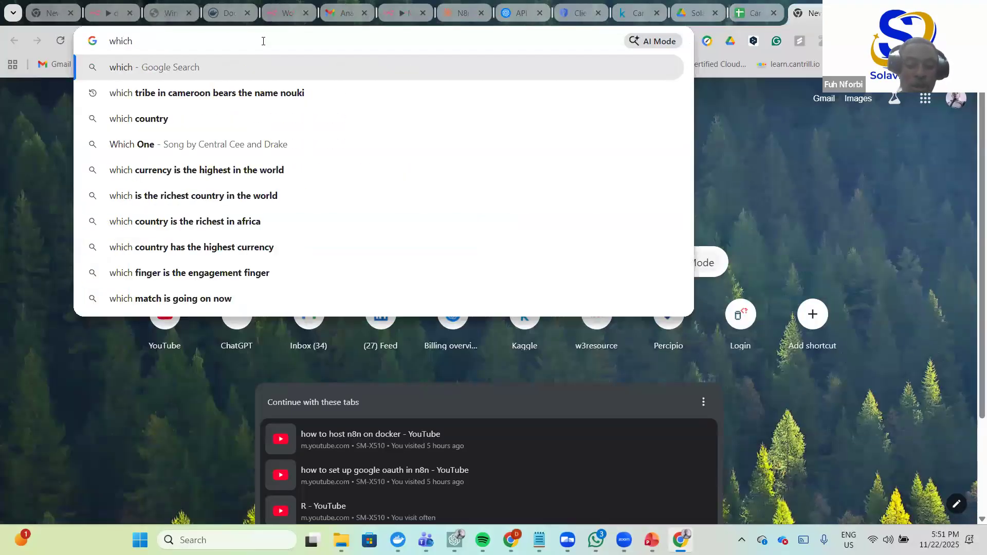
type(" aia ")
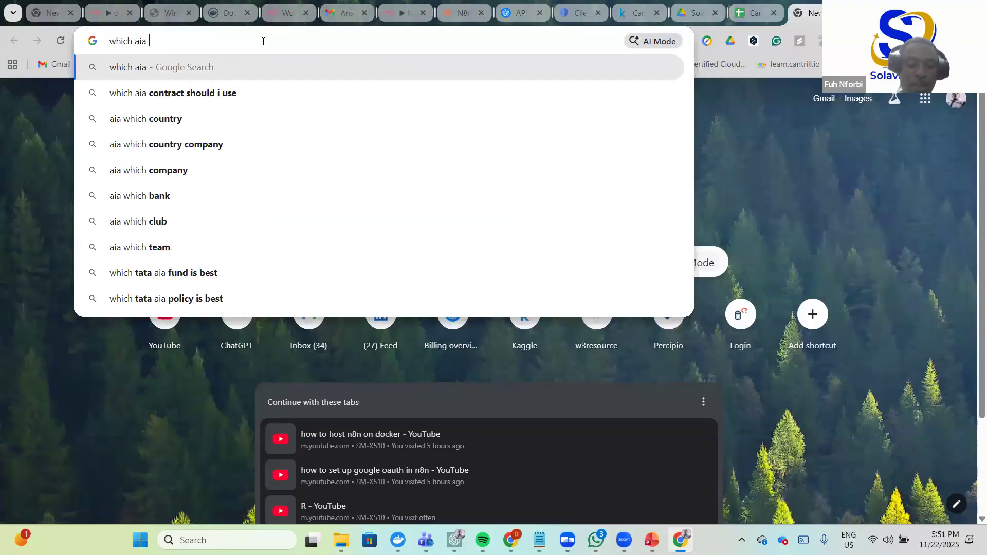
type("agents ")
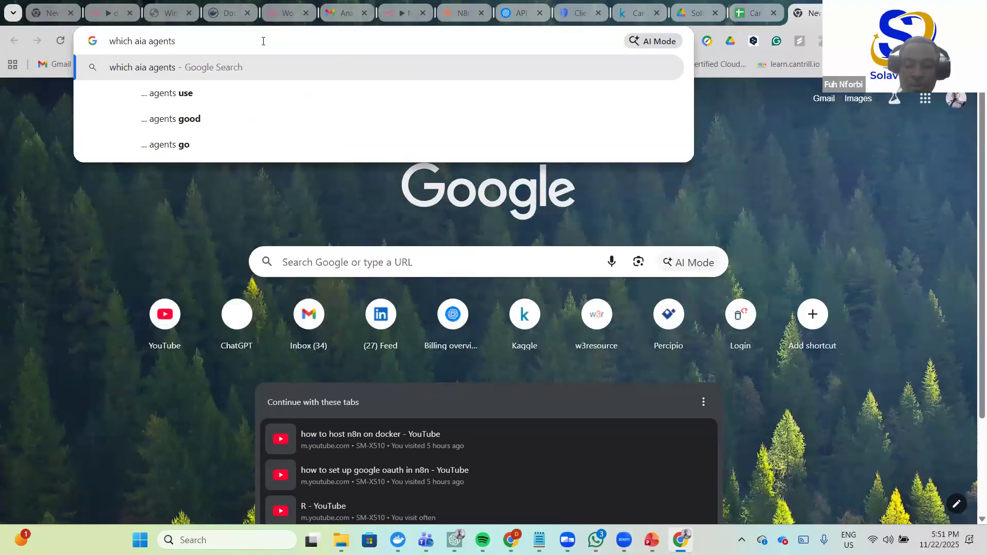
type("wo")
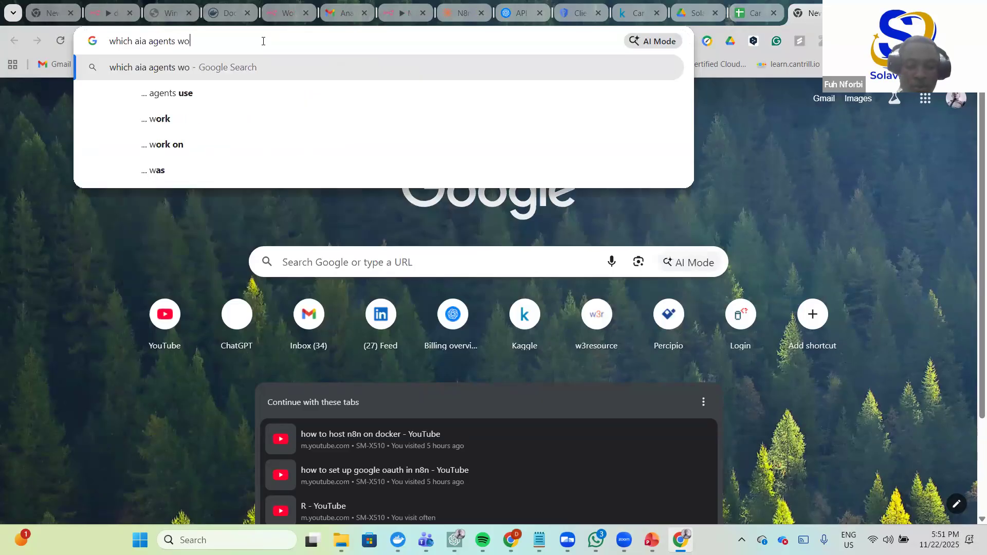
type("rkflow ")
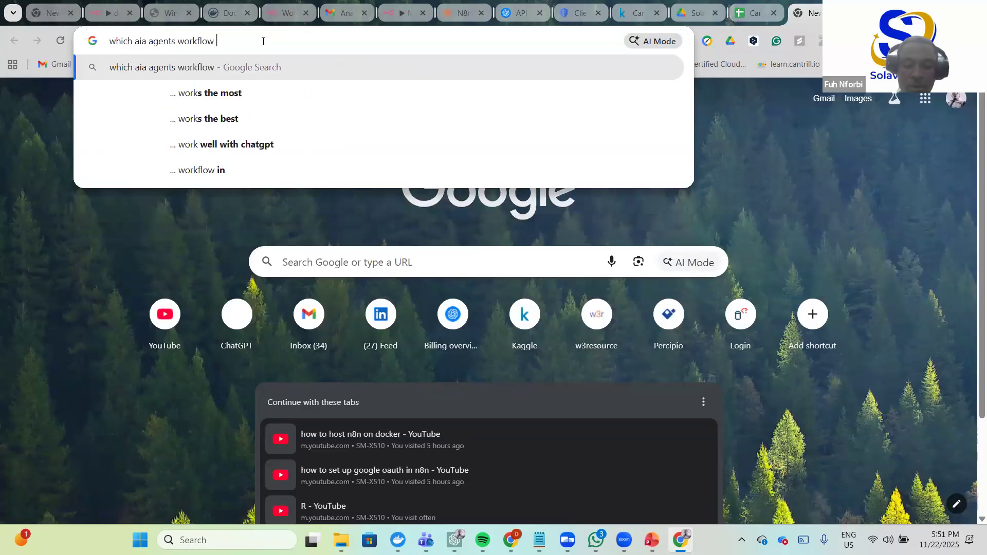
type("platforms a")
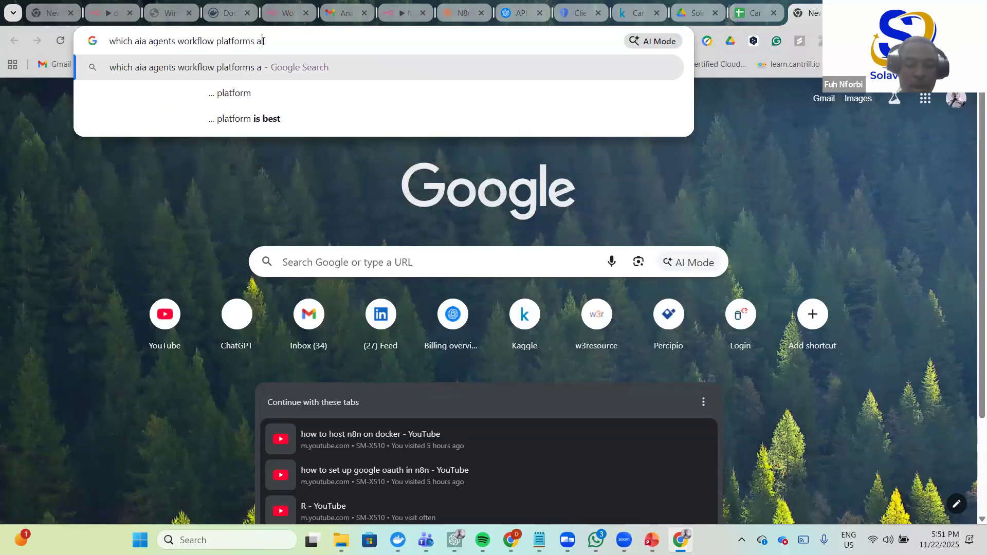
type("te available")
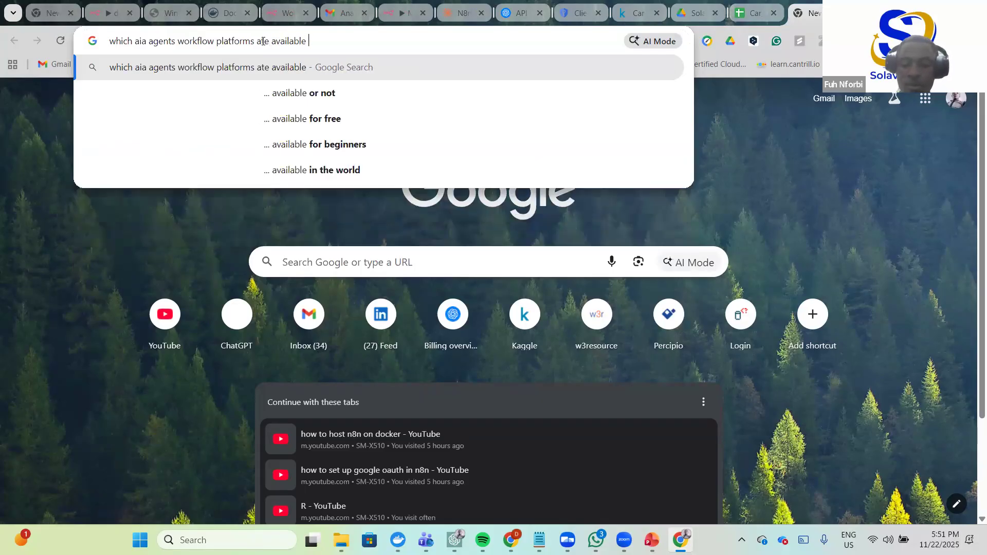
key("Return")
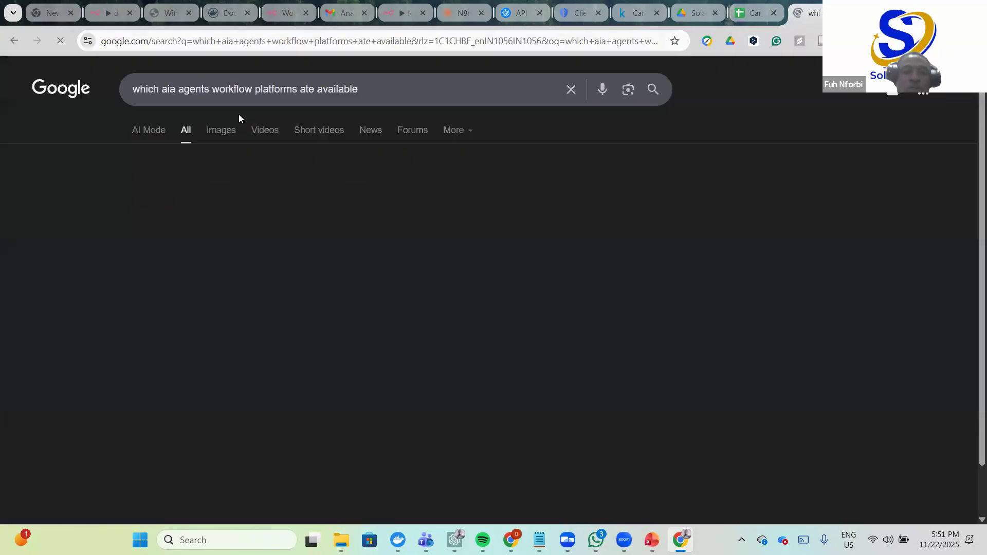
- Expand the full AI Overview of platforms and highlight the n8n entry in its list
scroll(286, 172, "down", 1)
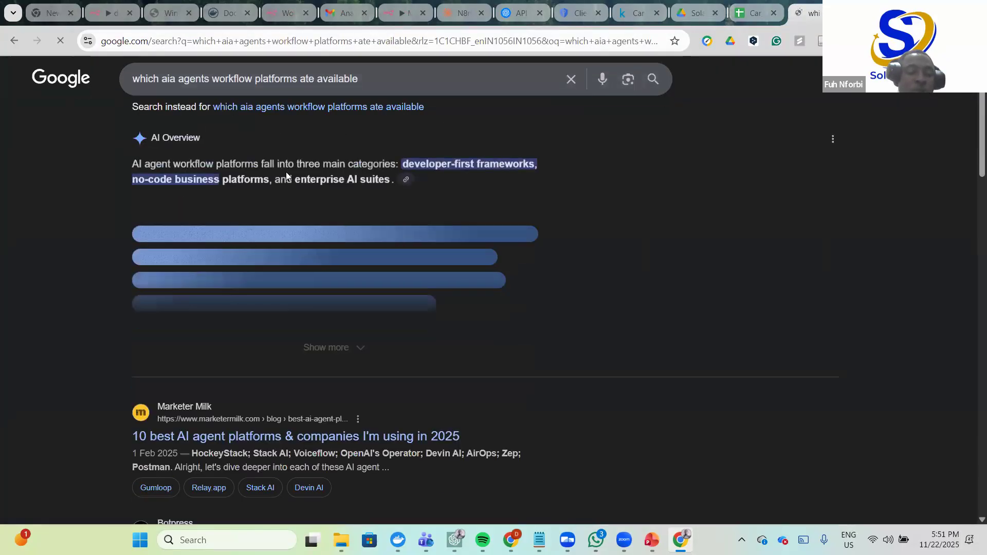
scroll(273, 194, "down", 1)
scroll(269, 200, "down", 1)
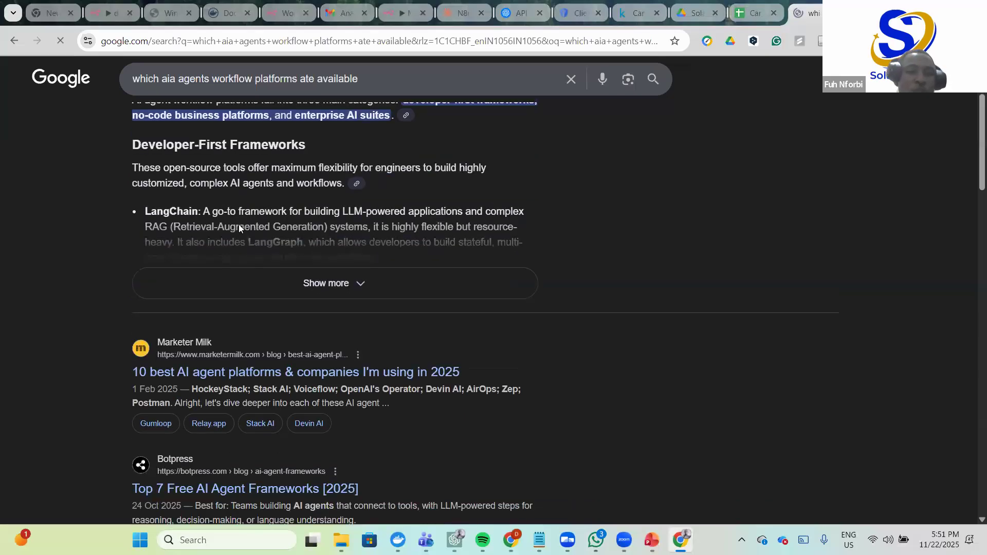
left_click(365, 257)
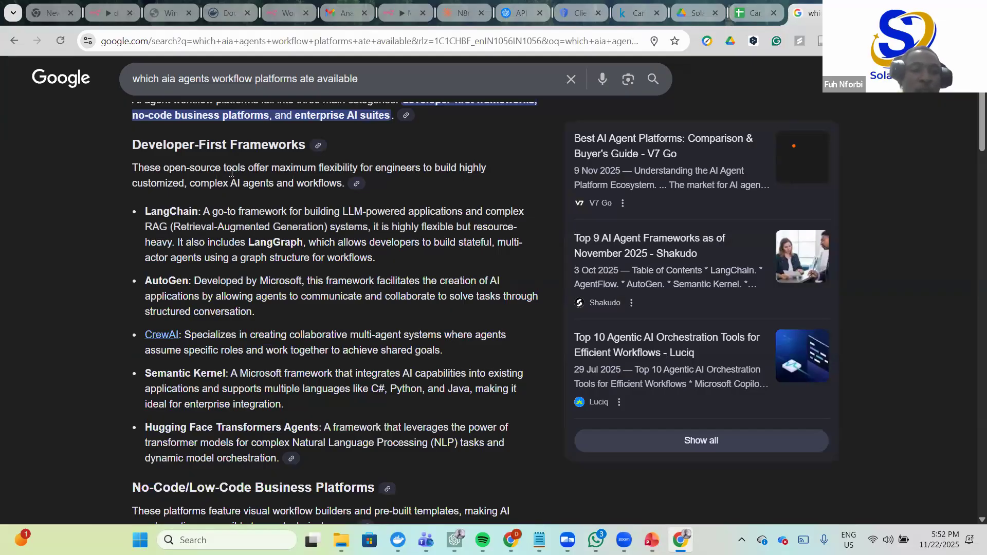
scroll(228, 219, "up", 1)
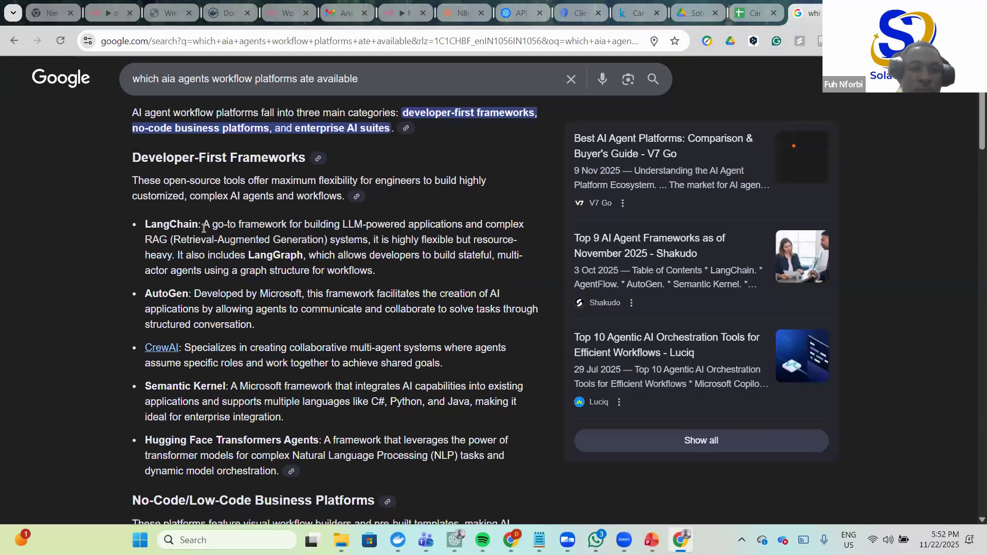
scroll(273, 223, "down", 2)
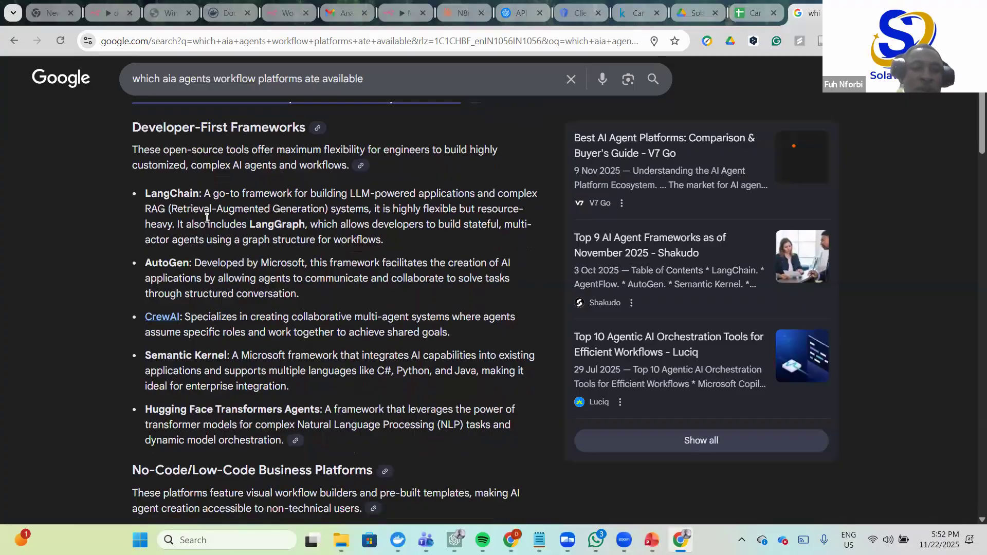
scroll(238, 219, "down", 3)
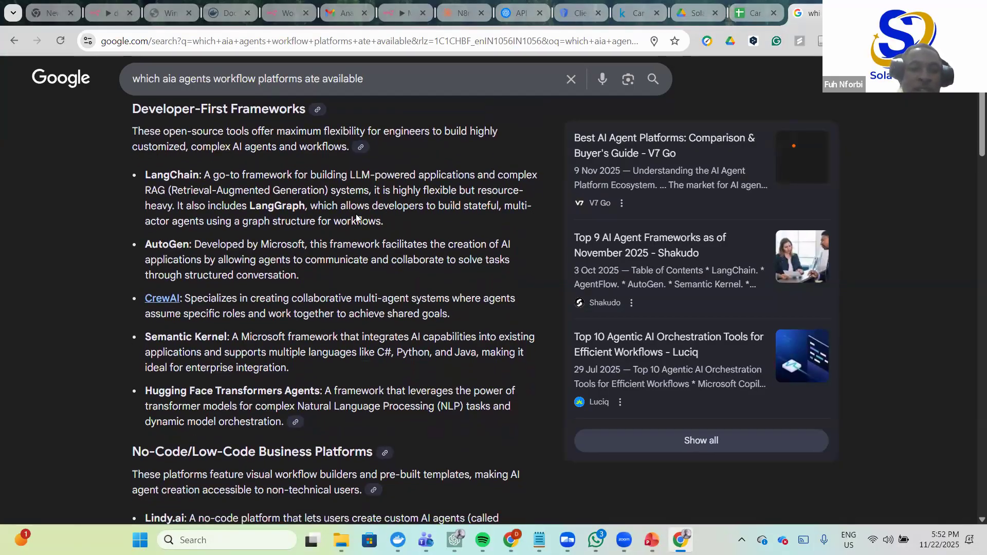
scroll(188, 226, "down", 1)
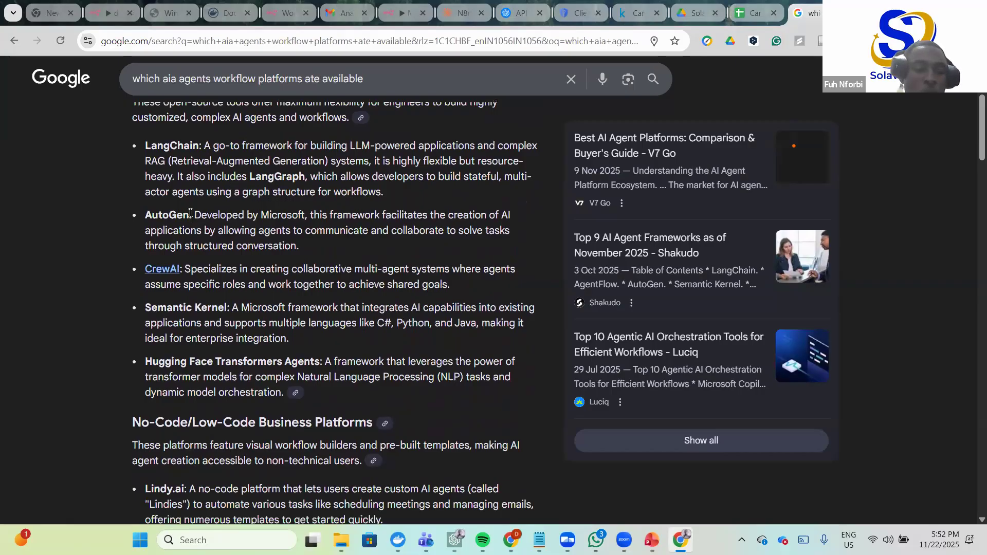
scroll(172, 247, "down", 2)
scroll(170, 255, "down", 4)
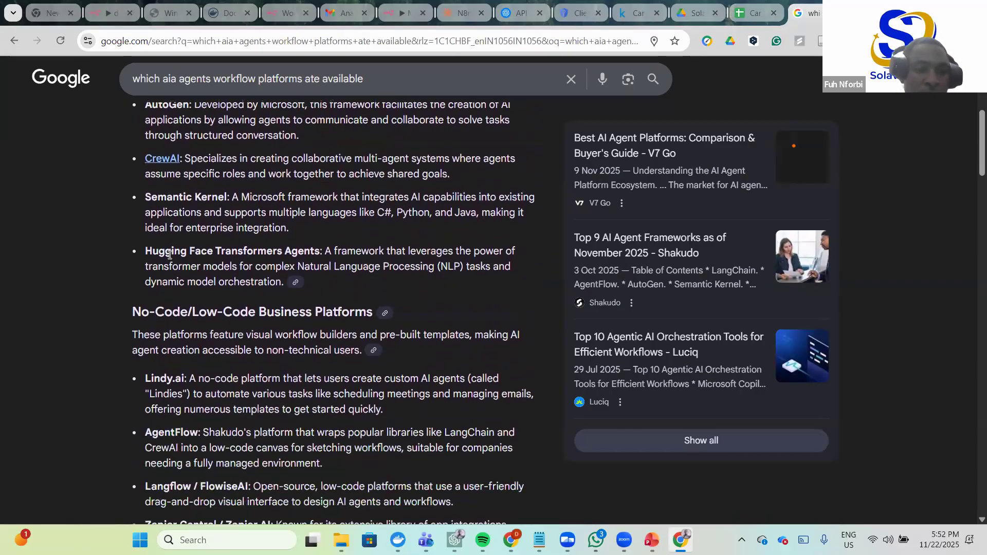
scroll(169, 255, "down", 3)
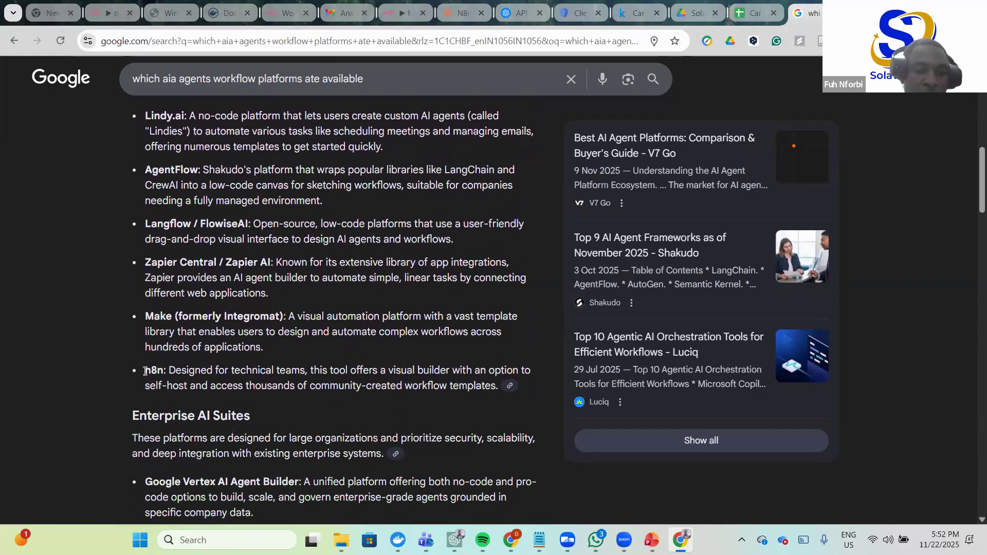
left_click_drag(165, 370, 145, 370)
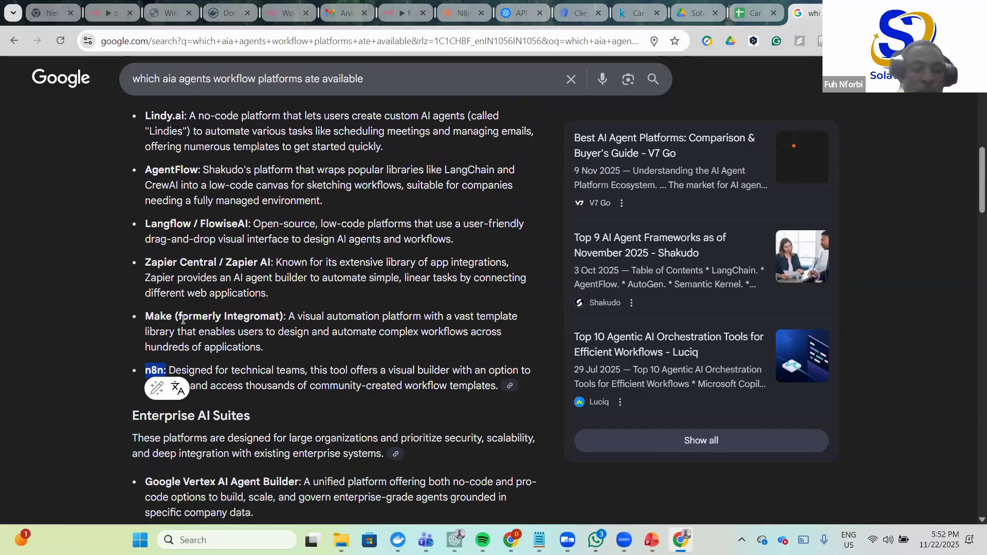
- Highlight the Developer-First Frameworks and No-Code/Low-Code Business Platforms headings
scroll(203, 377, "down", 2)
scroll(180, 318, "up", 3)
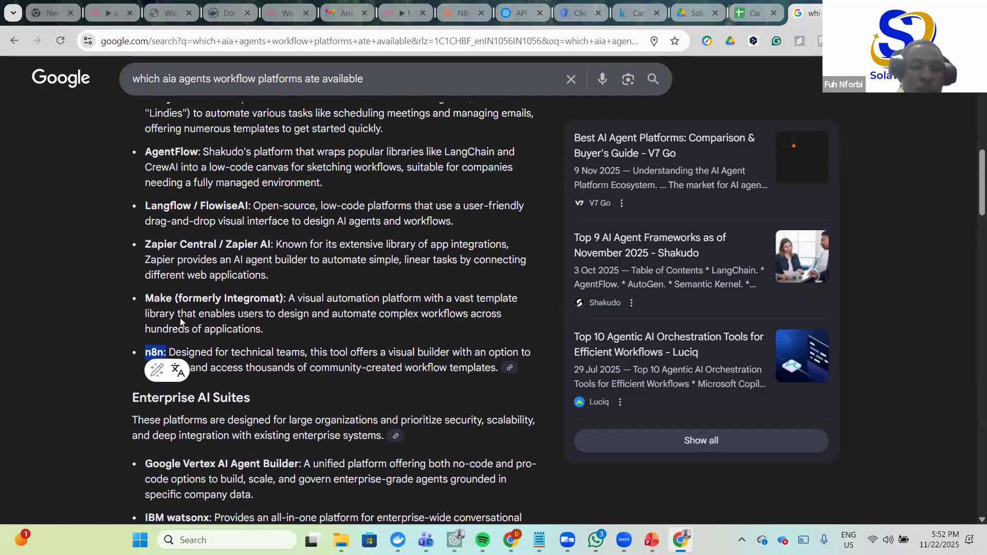
scroll(180, 318, "up", 3)
left_click_drag(132, 196, 392, 196)
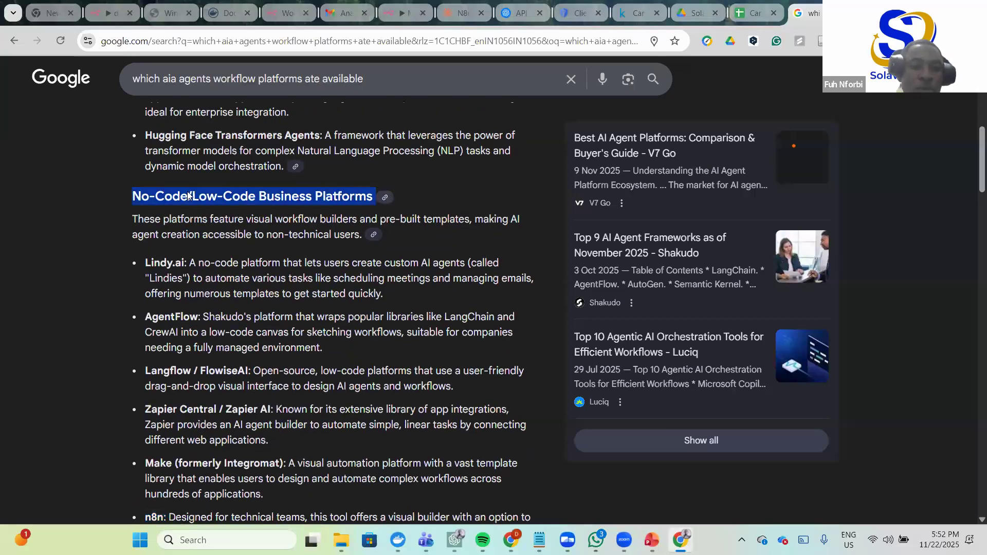
scroll(248, 190, "up", 8)
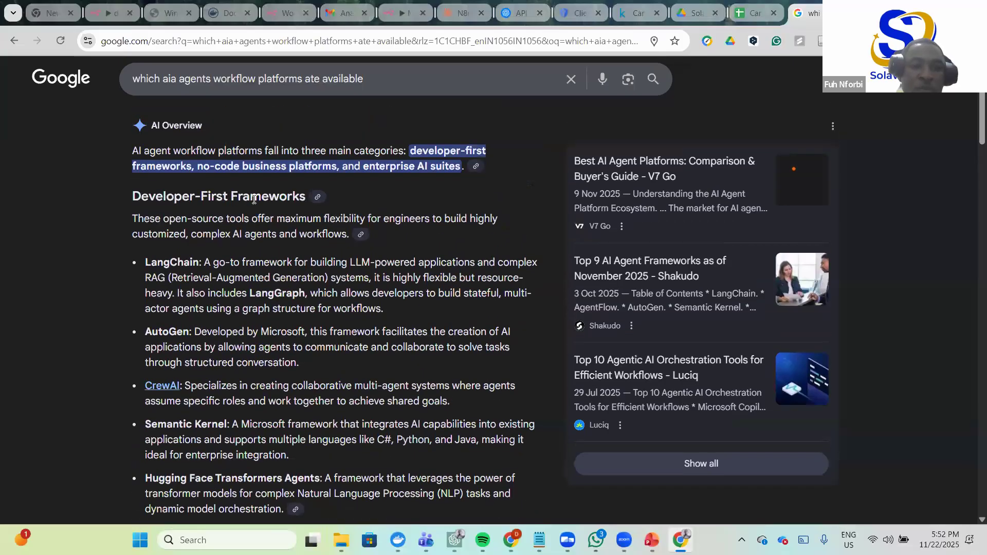
left_click_drag(231, 198, 238, 198)
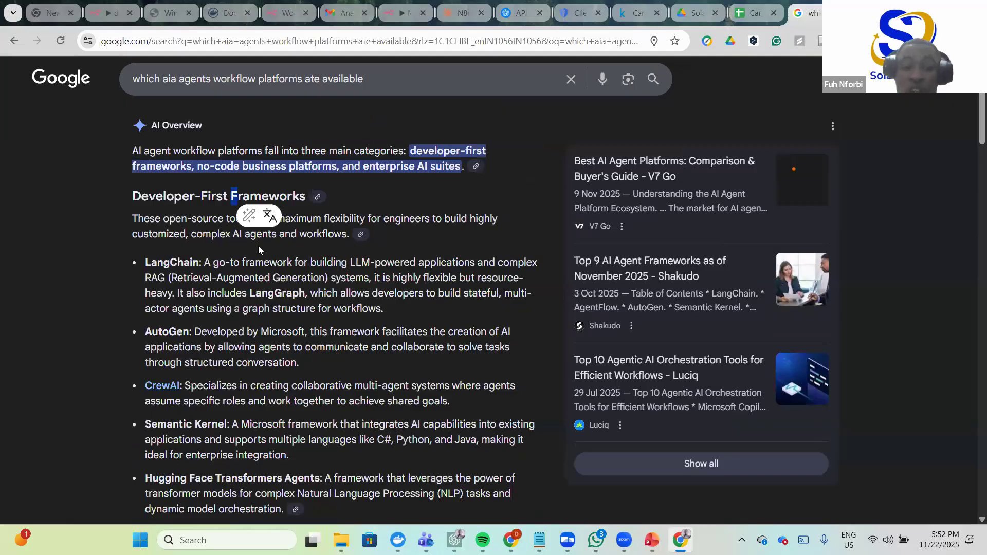
scroll(239, 256, "down", 1)
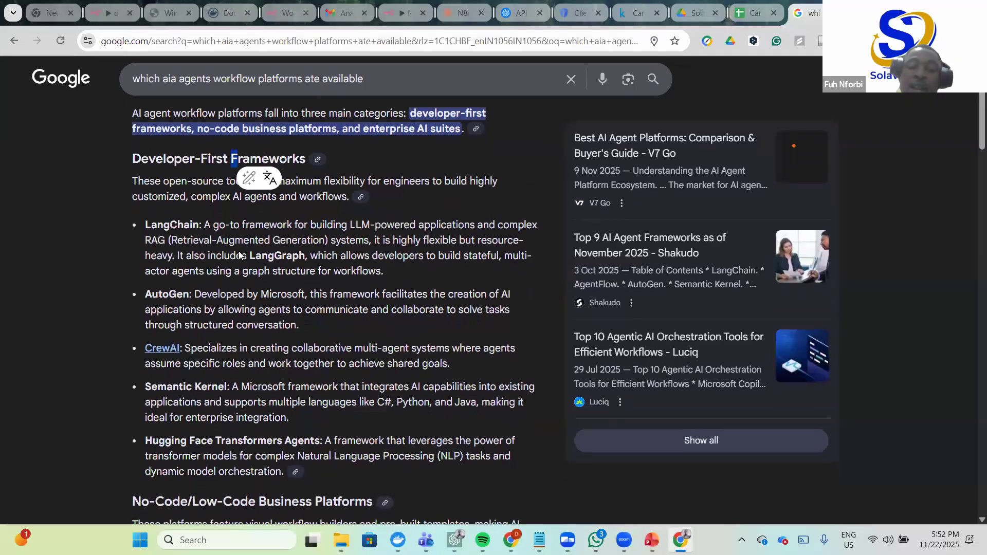
scroll(240, 256, "down", 5)
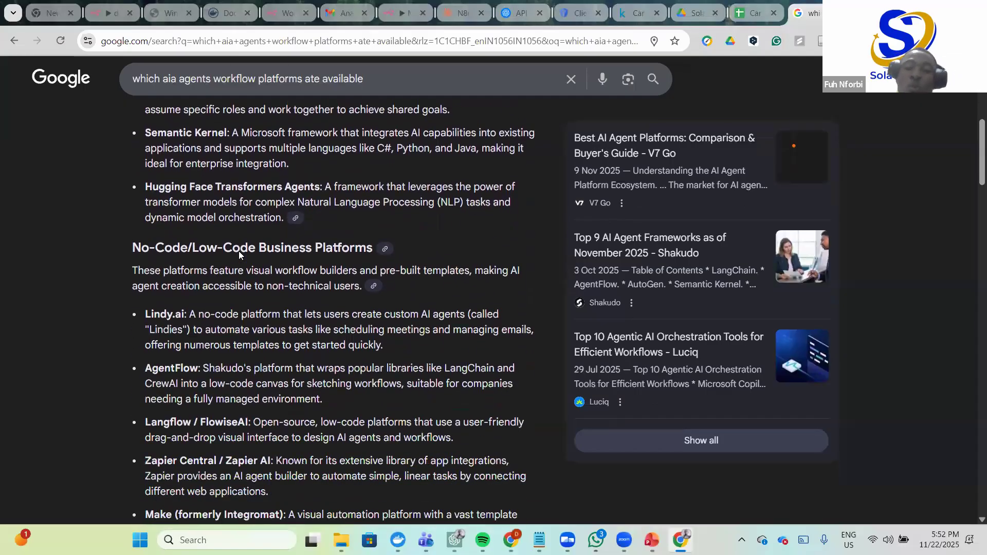
scroll(238, 251, "down", 1)
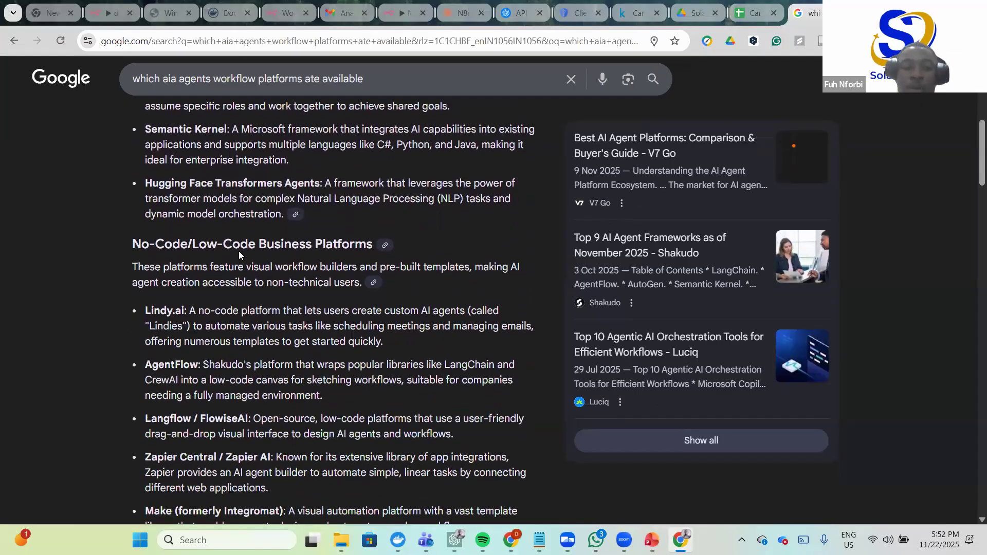
left_click_drag(132, 244, 274, 239)
- Scroll through the remaining platform categories, then return to the n8n workflow
scroll(205, 252, "down", 2)
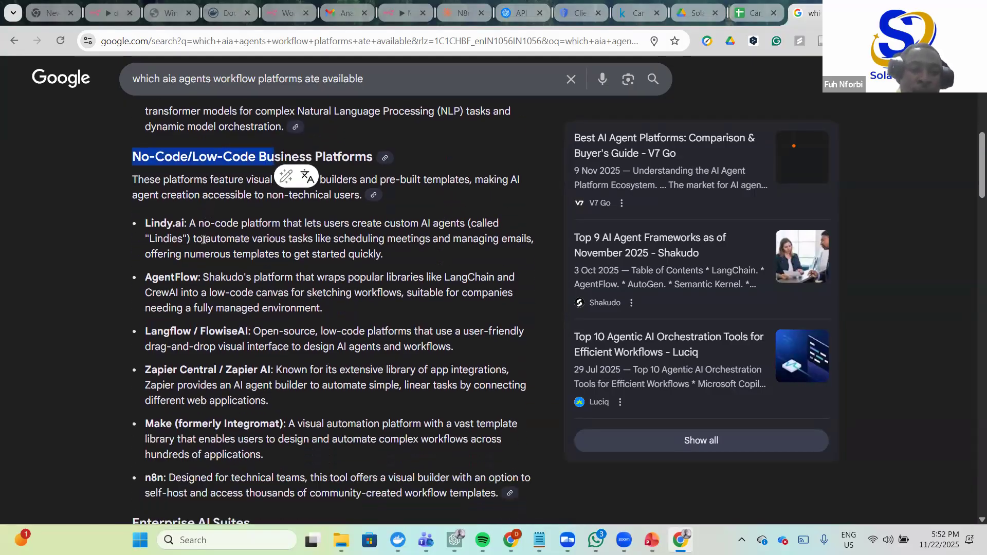
scroll(202, 239, "down", 2)
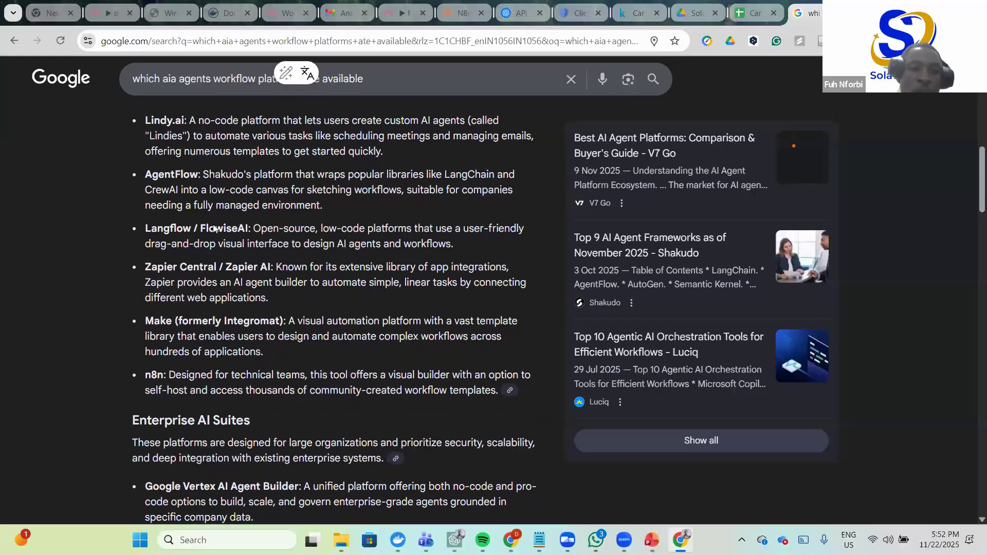
scroll(230, 243, "up", 9)
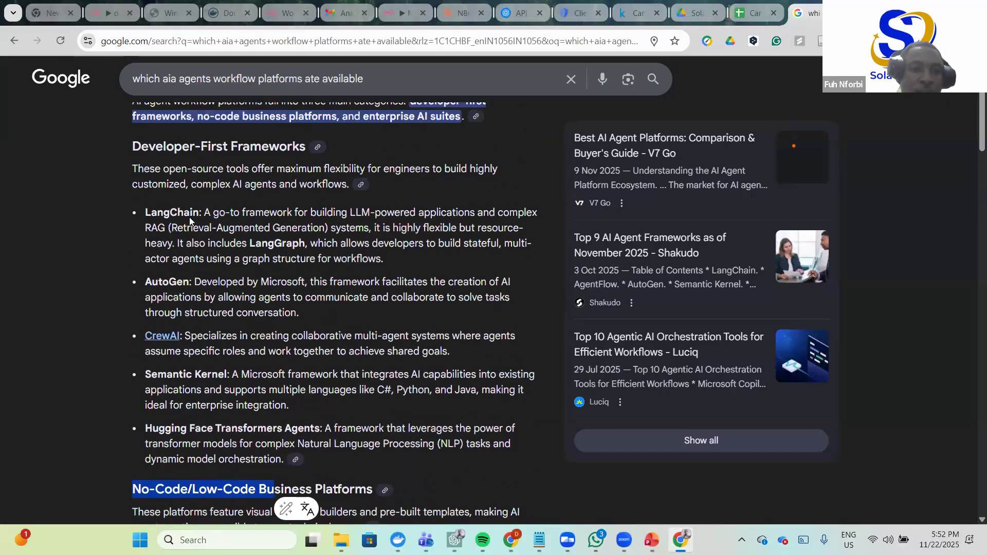
scroll(170, 255, "down", 9)
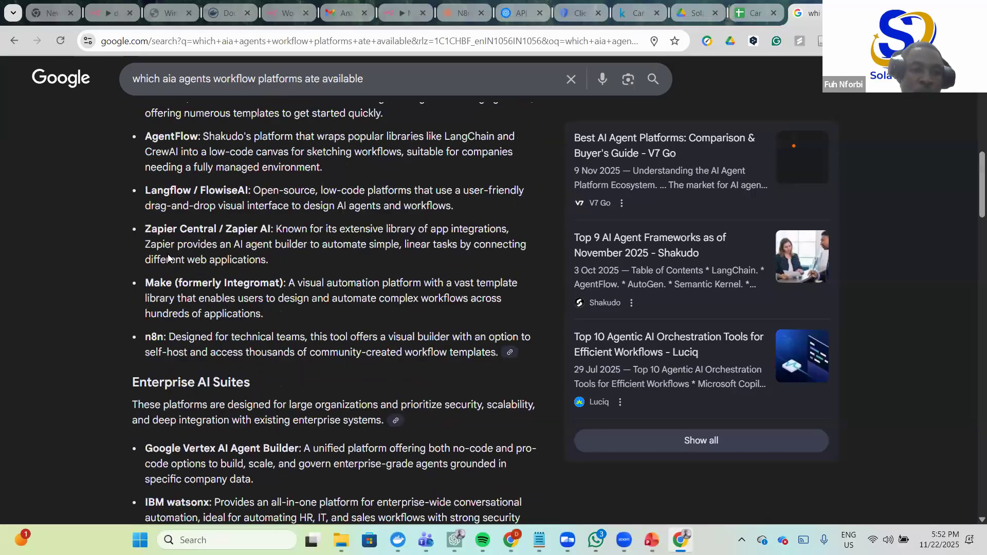
scroll(170, 342, "down", 4)
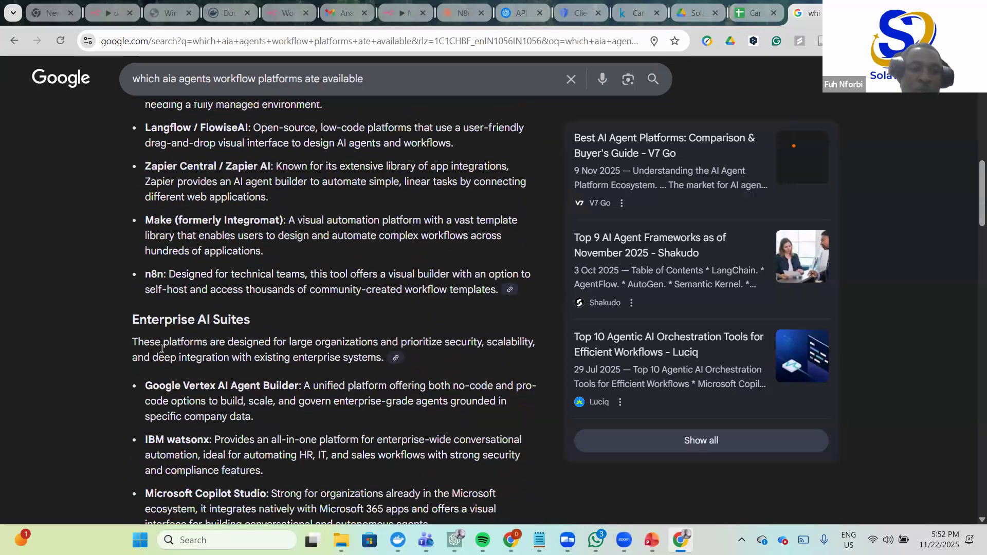
scroll(169, 325, "down", 1)
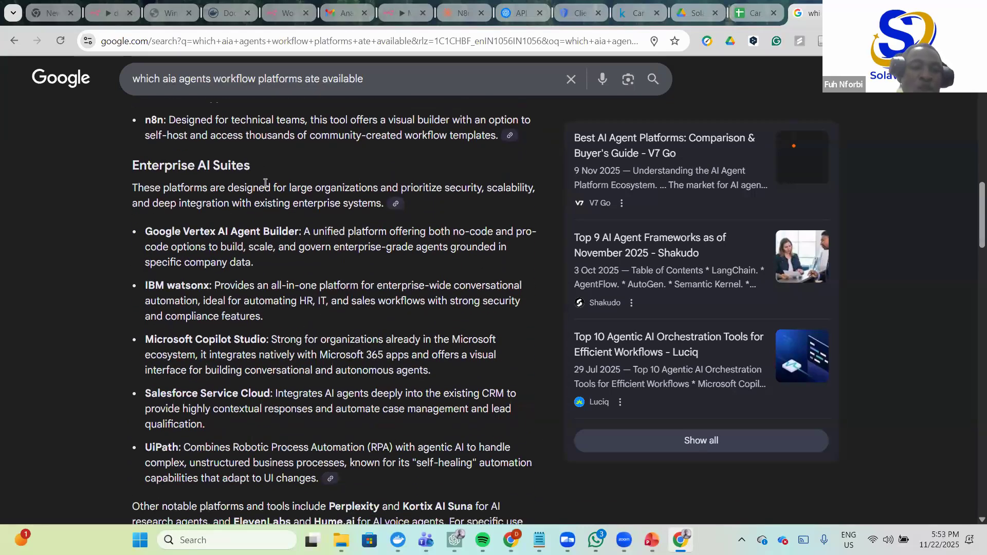
scroll(242, 204, "down", 1)
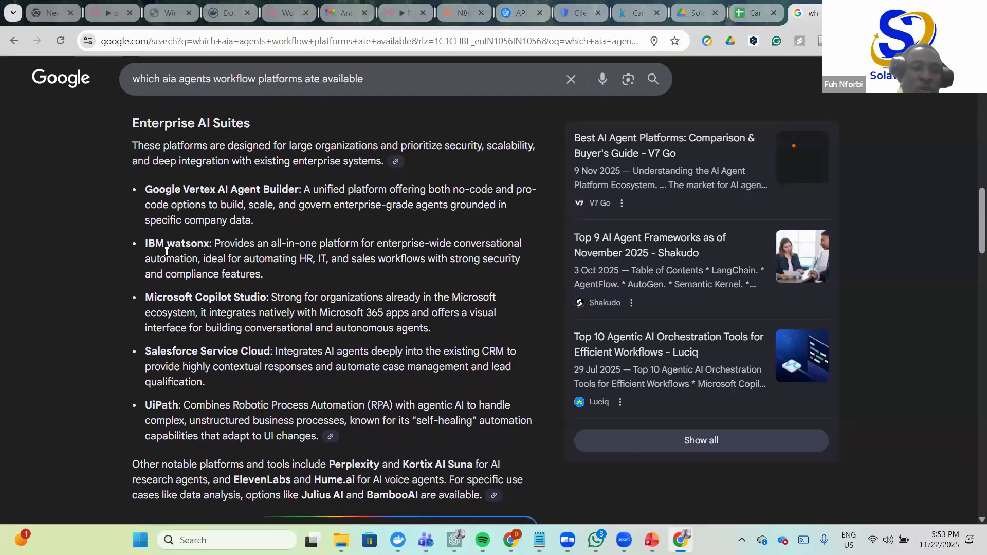
scroll(167, 252, "down", 1)
scroll(167, 252, "up", 8)
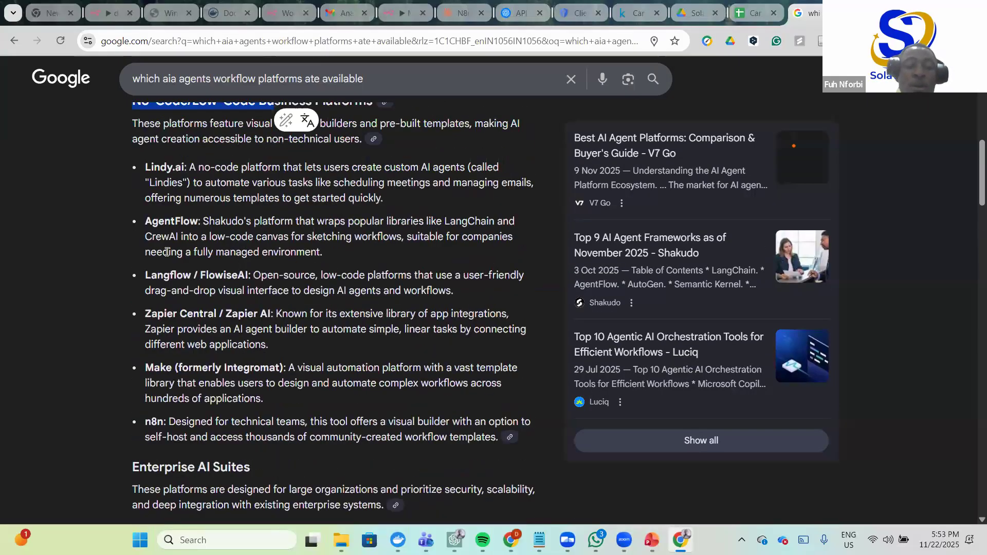
scroll(174, 373, "up", 2)
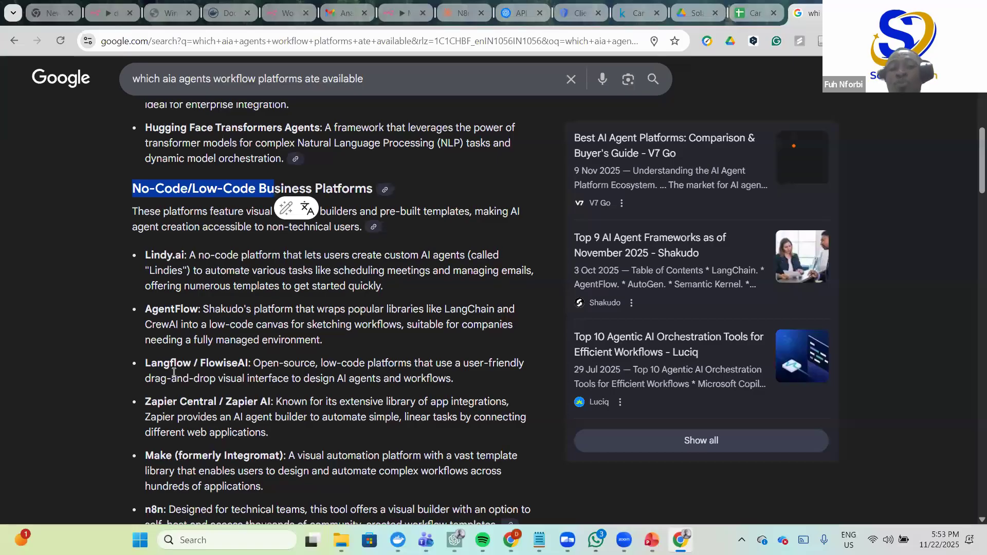
scroll(173, 372, "up", 6)
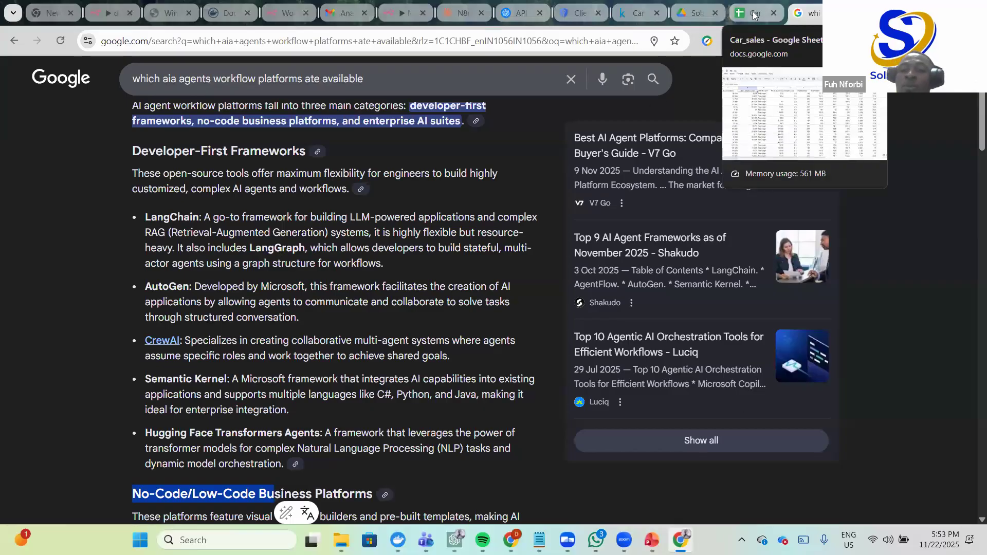
left_click(392, 14)
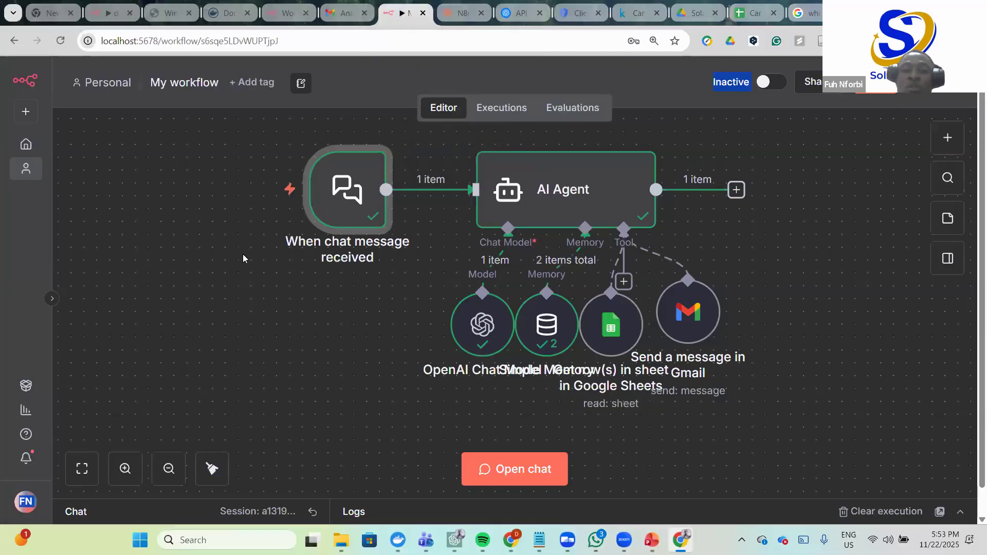
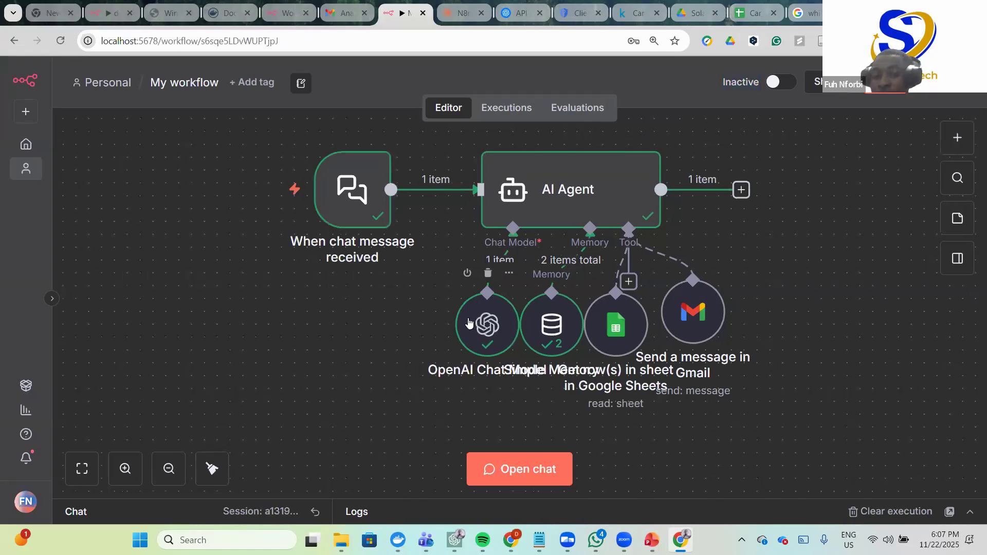
- Nudge the OpenAI Chat Model node a few pixels left beneath the AI Agent
left_click_drag(468, 323, 464, 323)
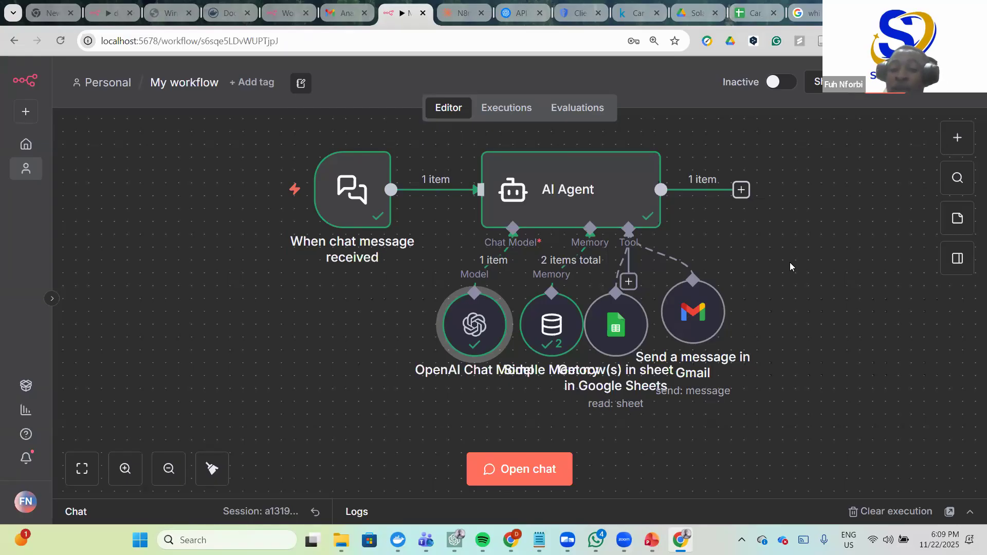
mouse_move(550, 345)
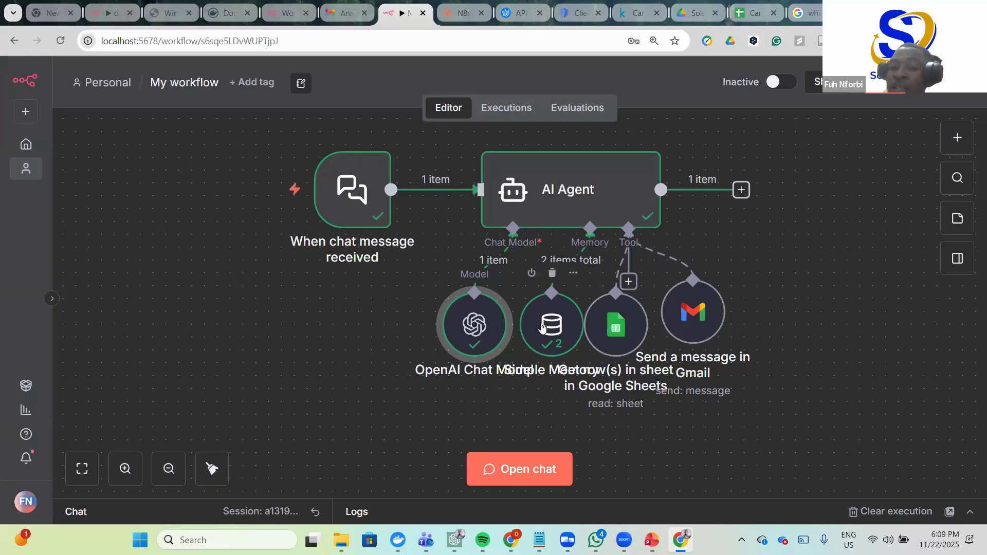
mouse_move(468, 335)
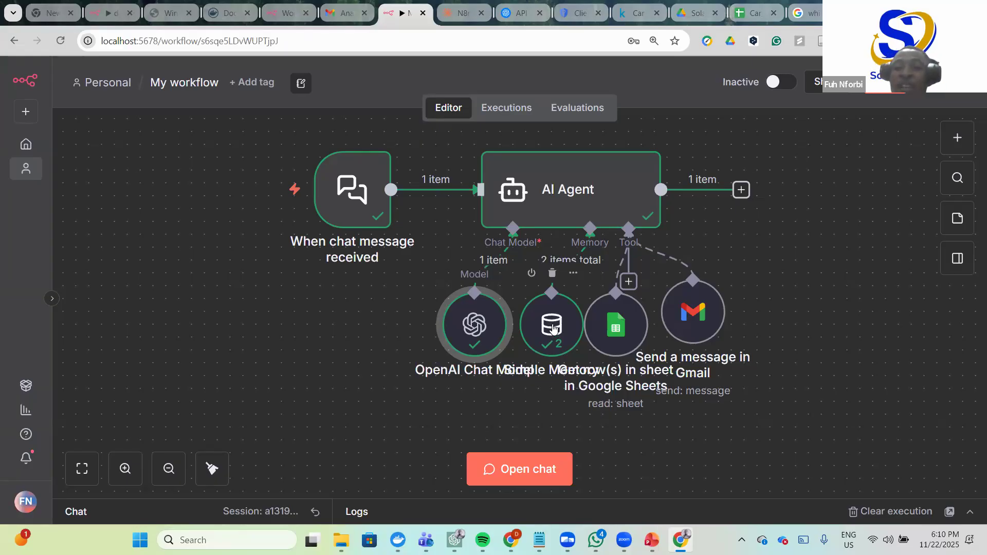
scroll(251, 473, "down", 1)
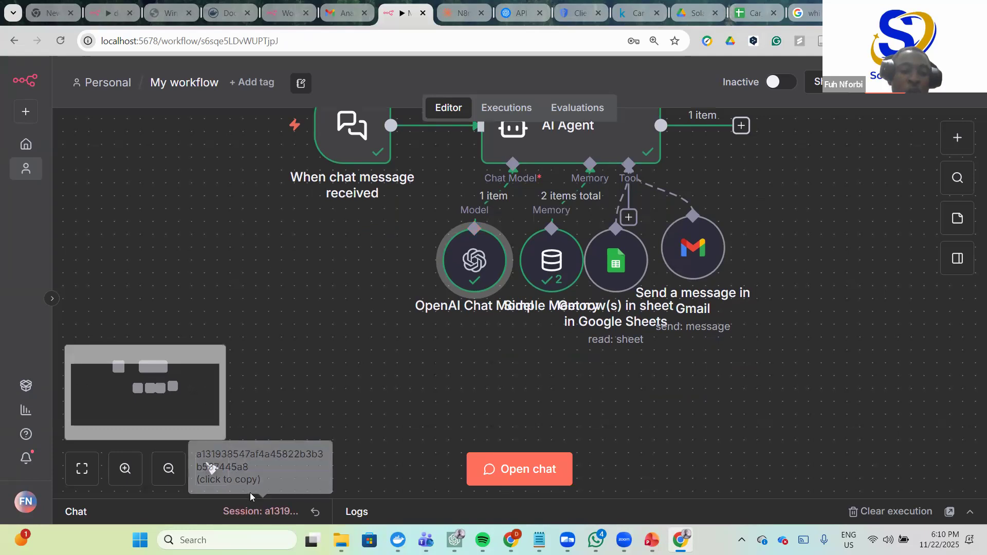
scroll(367, 406, "up", 2)
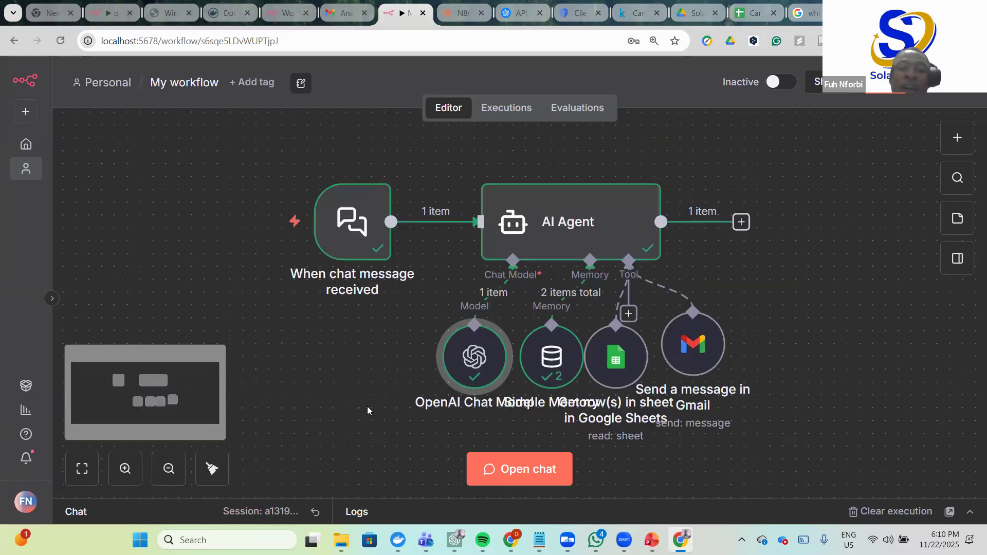
scroll(366, 406, "down", 1)
mouse_move(380, 211)
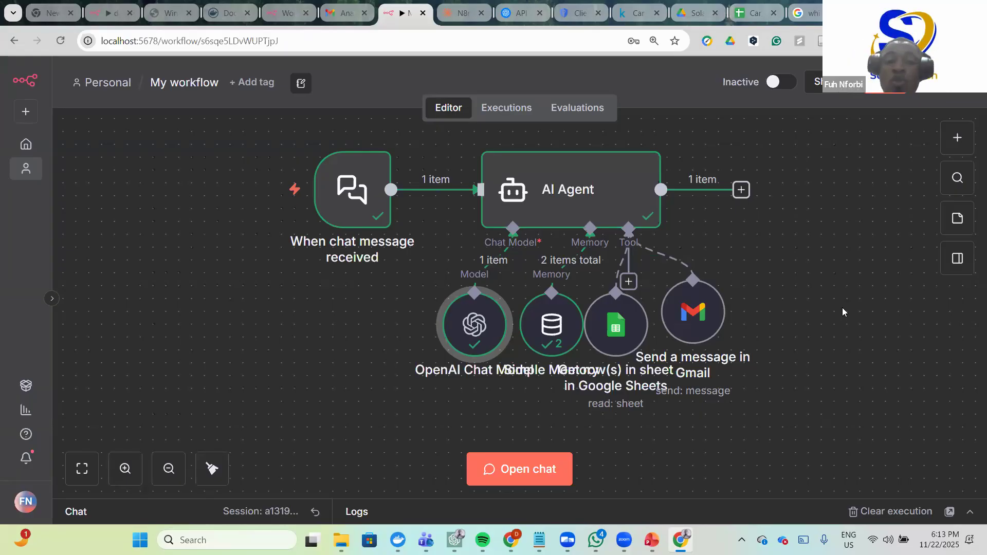
mouse_move(619, 214)
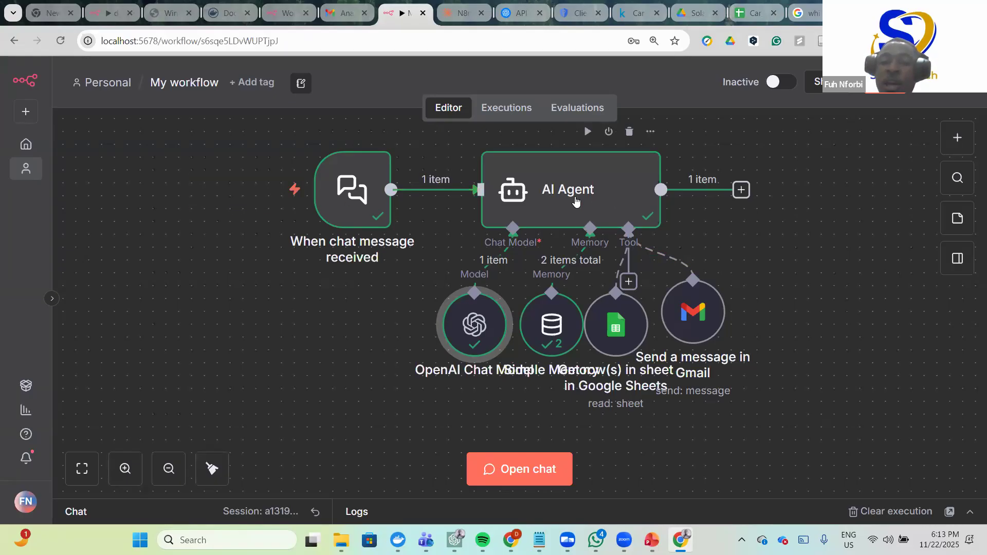
mouse_move(374, 215)
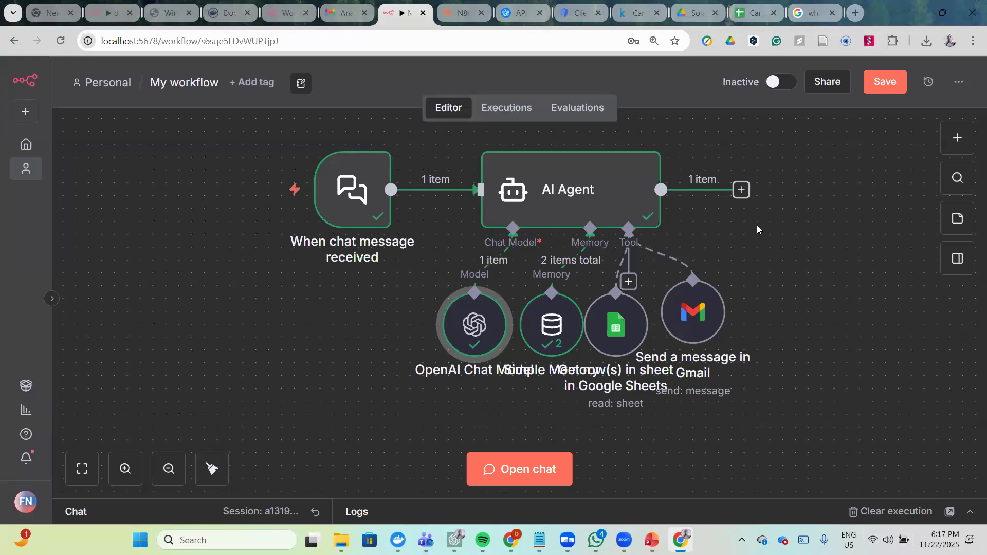
mouse_move(674, 295)
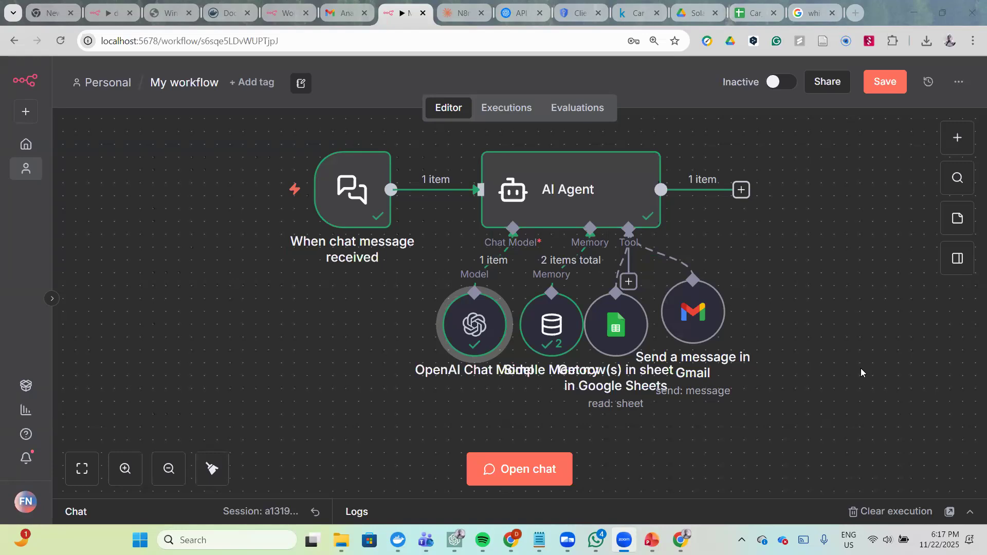
scroll(811, 333, "right", 3)
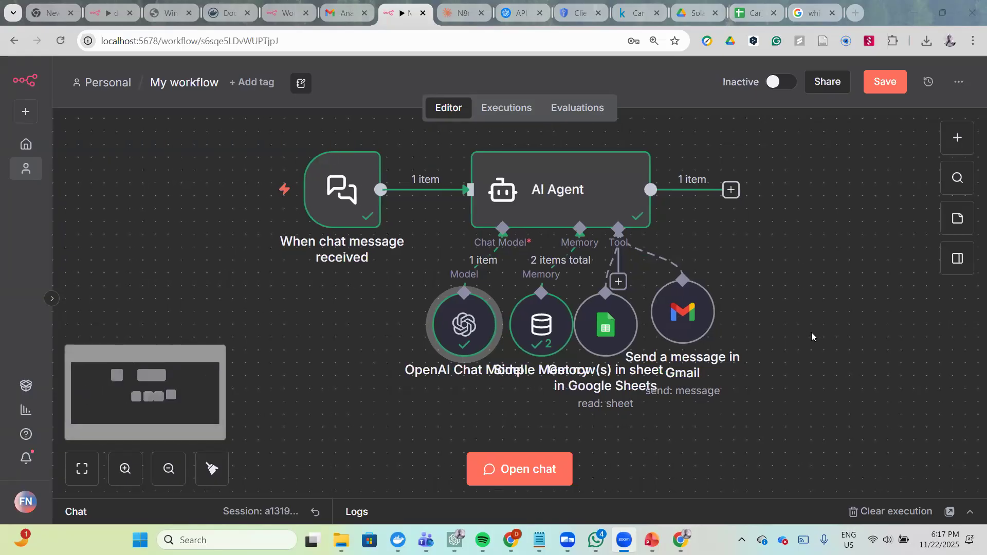
scroll(812, 336, "right", 2)
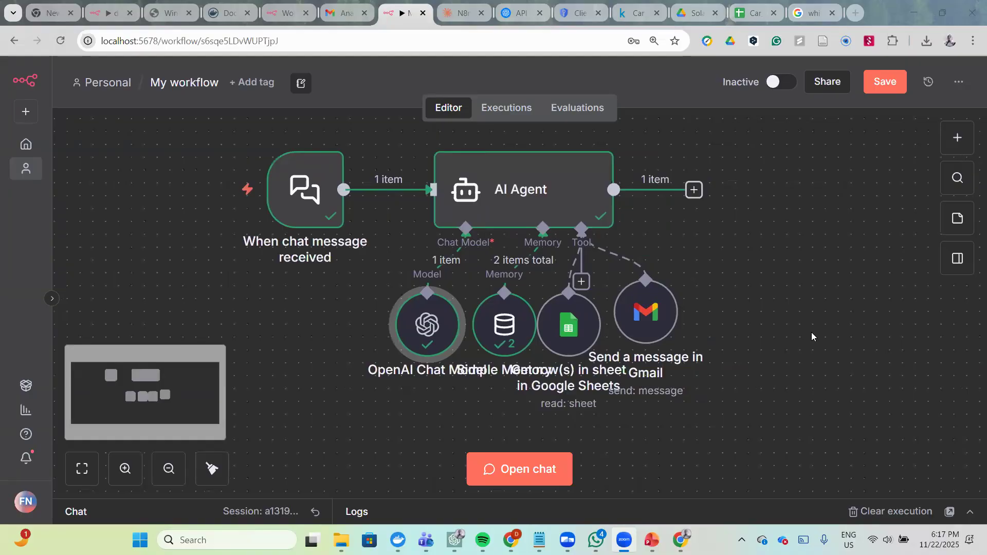
scroll(811, 337, "right", 3)
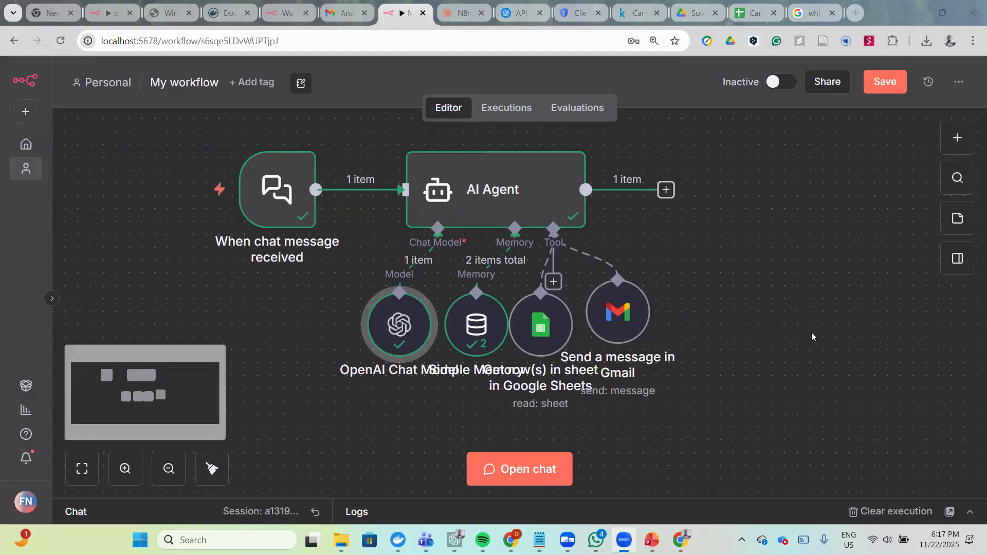
scroll(812, 337, "right", 2)
scroll(812, 337, "up", 2)
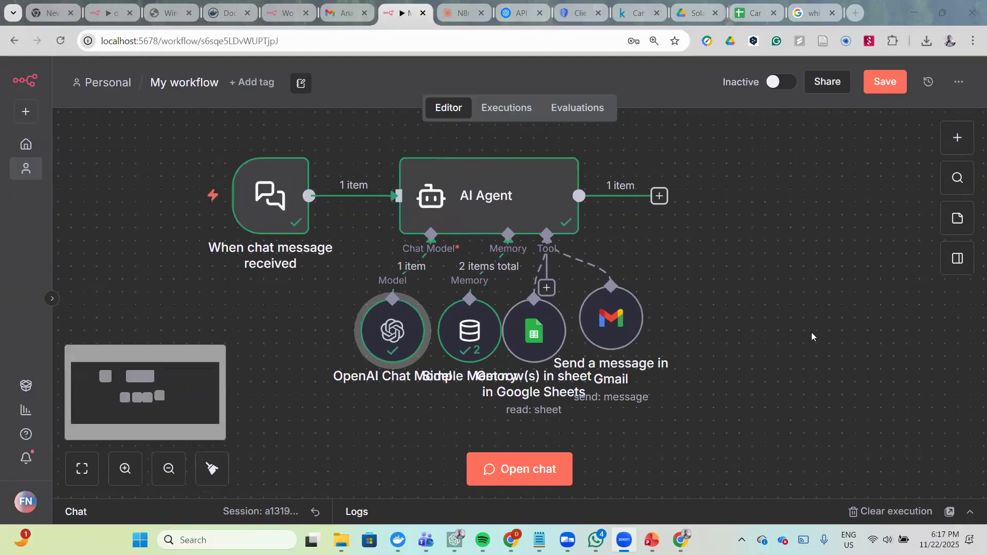
scroll(812, 337, "up", 5)
scroll(812, 337, "left", 1)
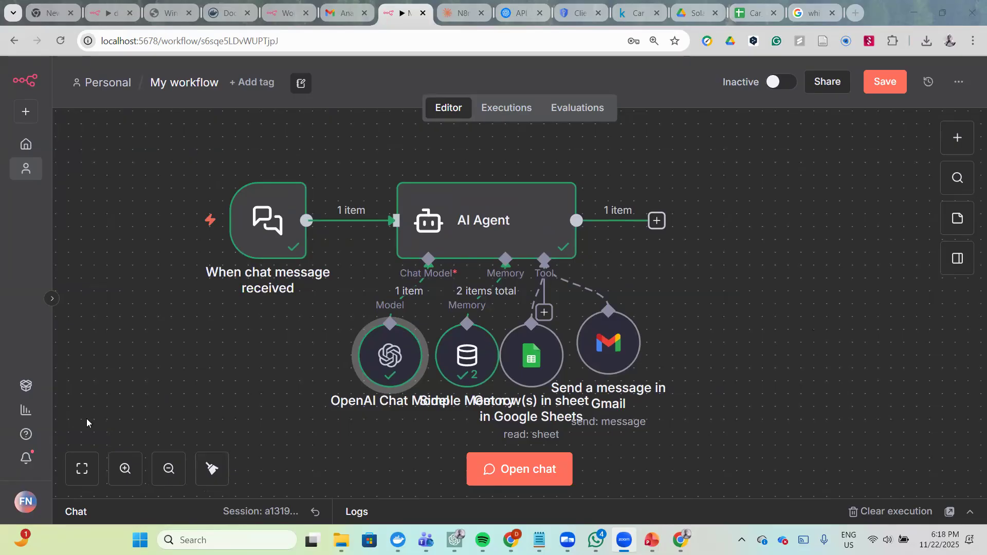
left_click(252, 331)
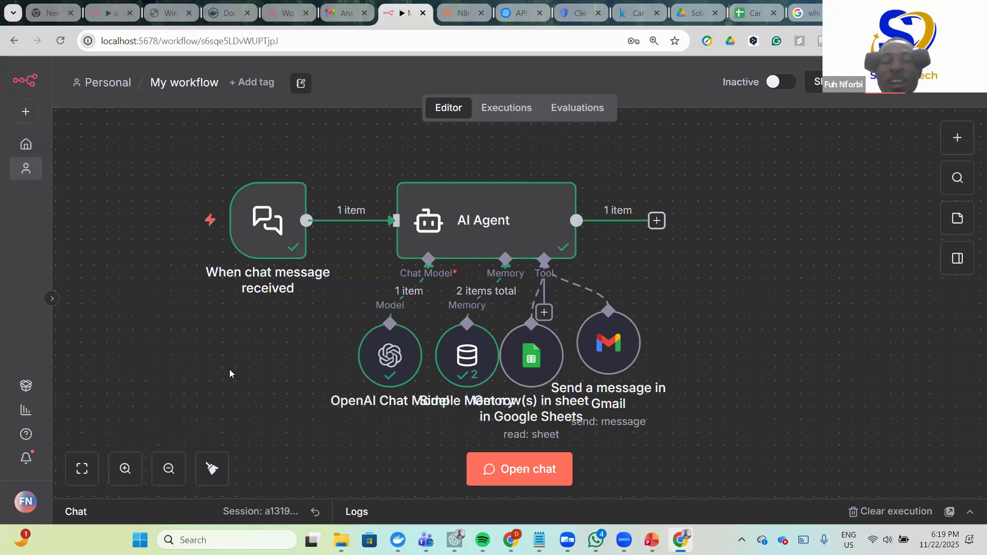
scroll(271, 401, "down", 5)
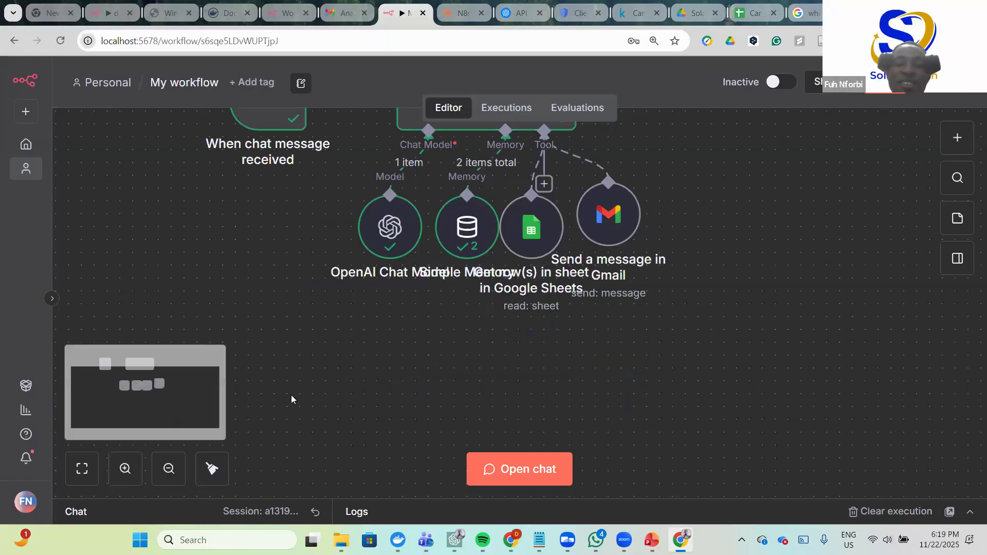
scroll(291, 395, "up", 5)
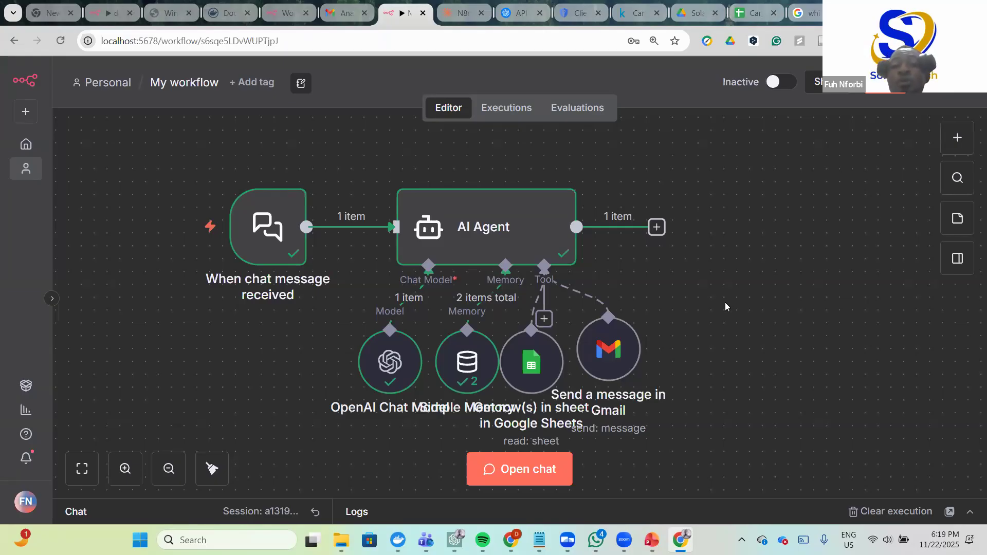
scroll(725, 307, "right", 6)
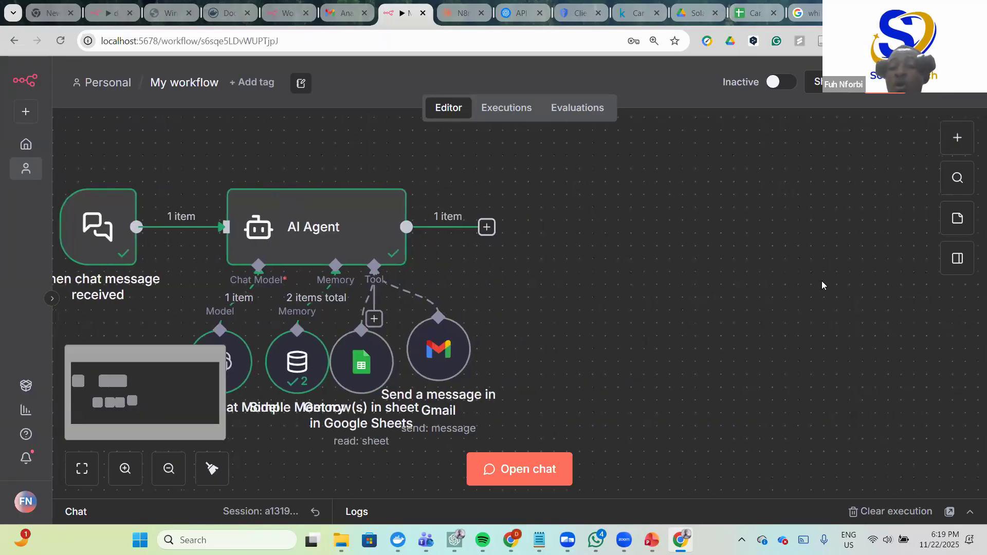
scroll(765, 288, "left", 4)
scroll(737, 280, "left", 4)
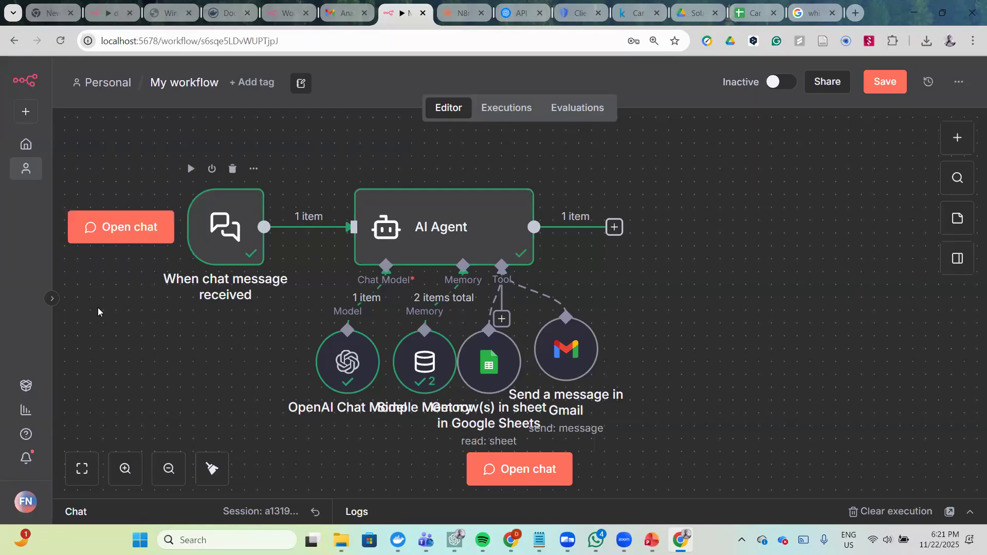
- Copy the hosted Chat URL from the When chat message received trigger's panel and go back
double_click(215, 204)
left_click_drag(212, 213, 51, 183)
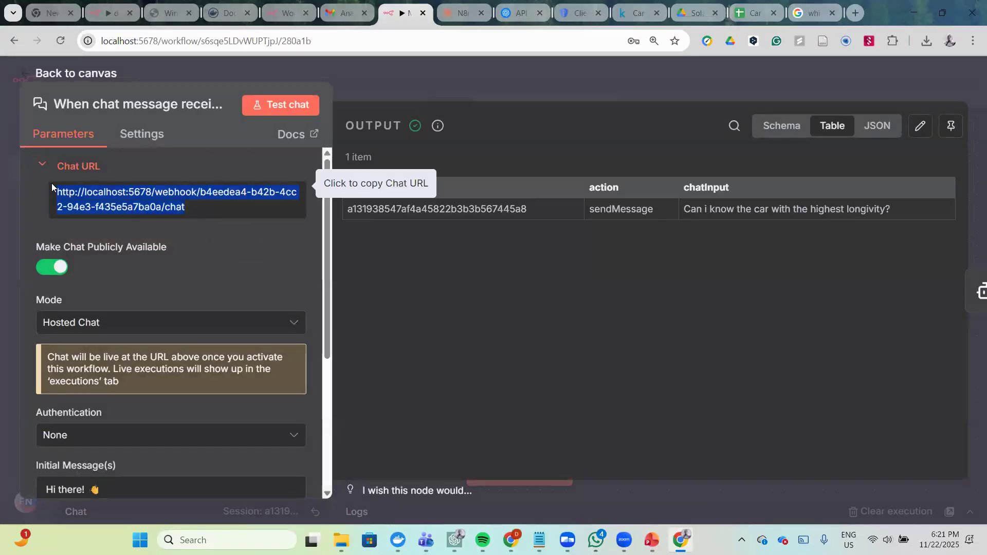
left_click(205, 212)
left_click_drag(204, 212, 56, 190)
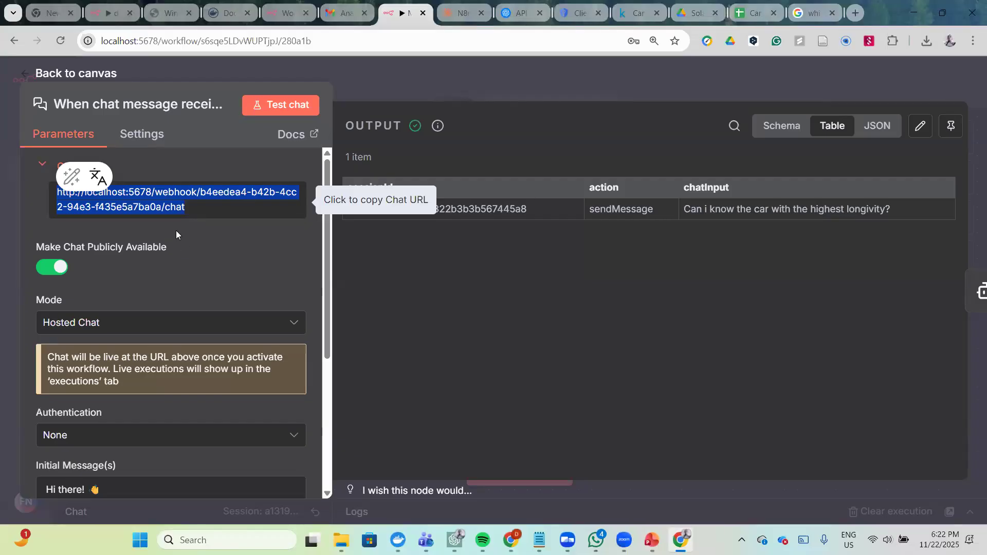
left_click(72, 268)
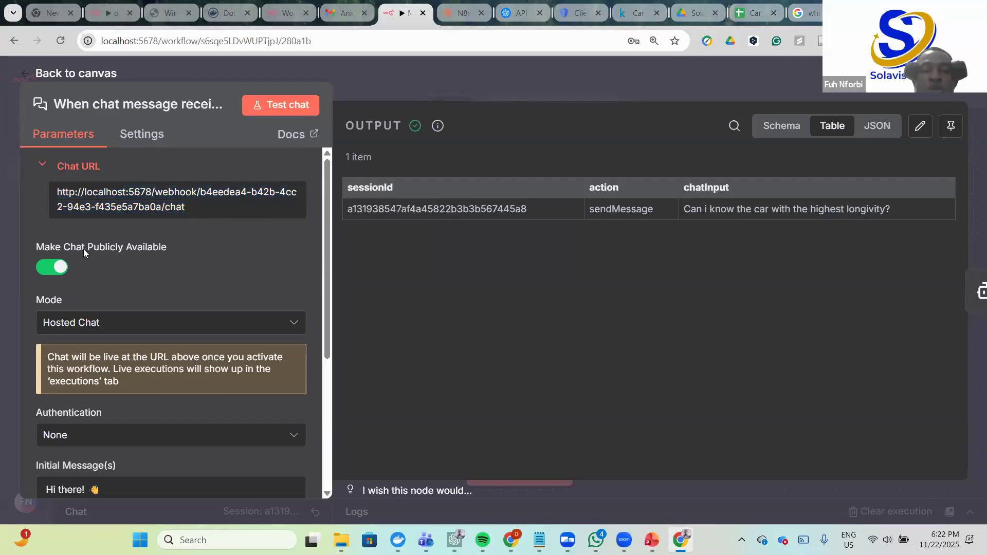
left_click_drag(189, 210, 45, 192)
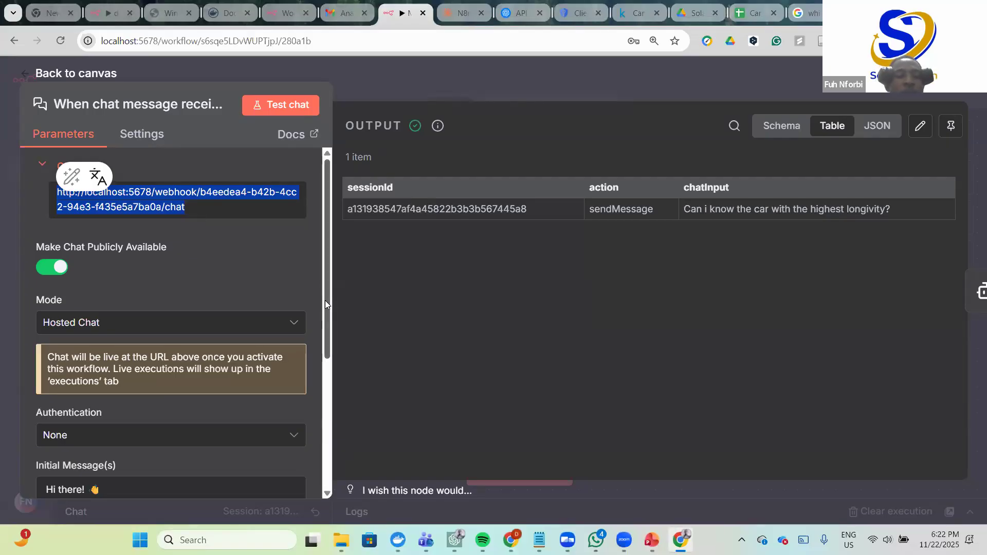
left_click_drag(334, 273, 285, 273)
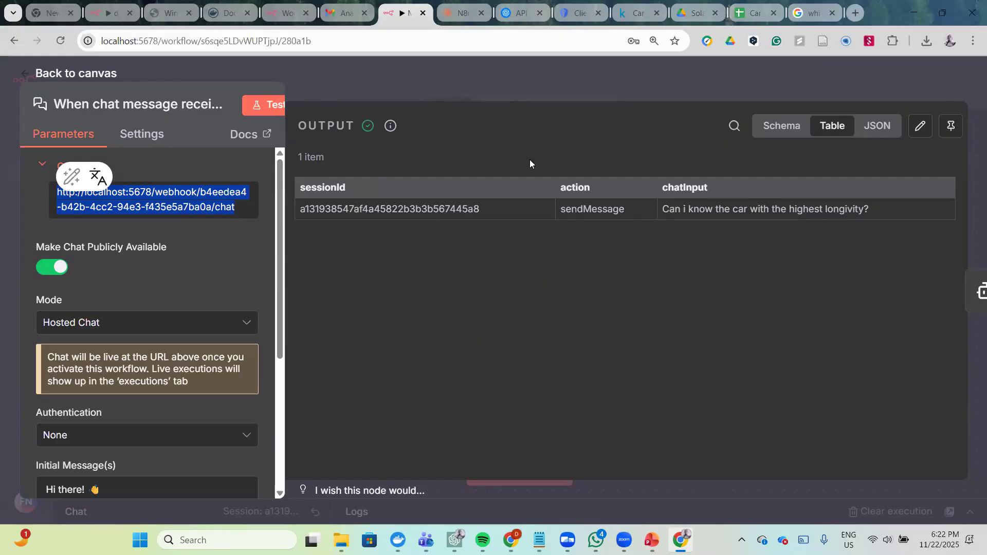
left_click(538, 143)
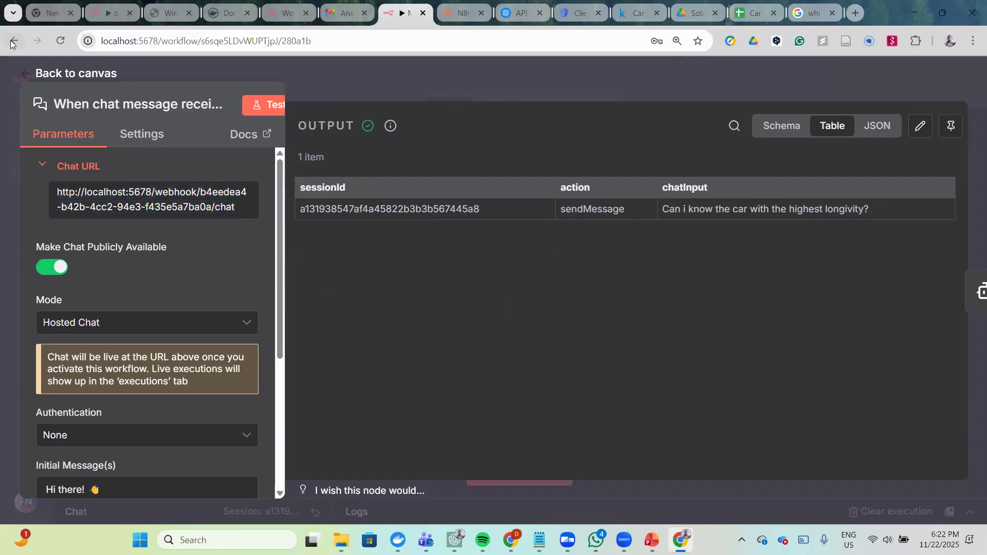
left_click(102, 74)
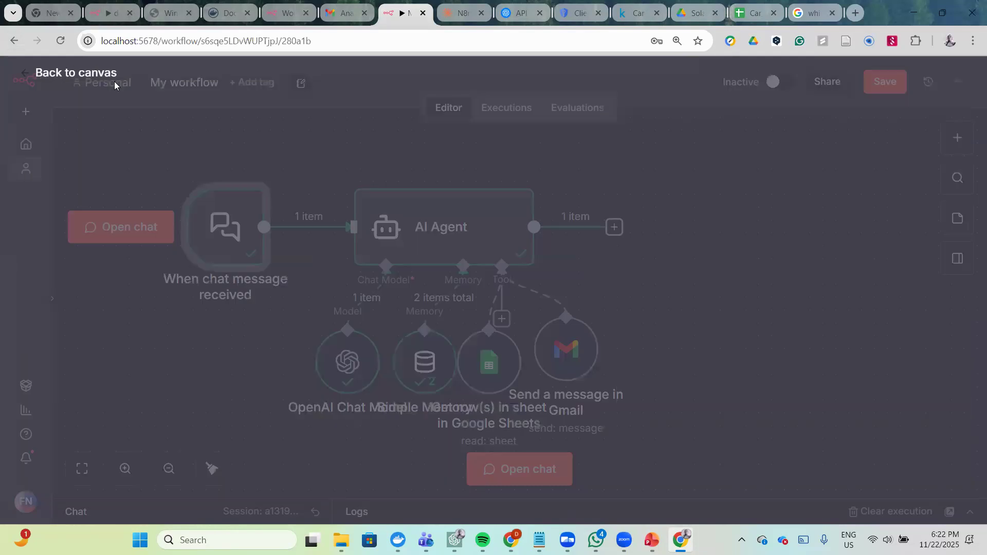
scroll(745, 344, "left", 1)
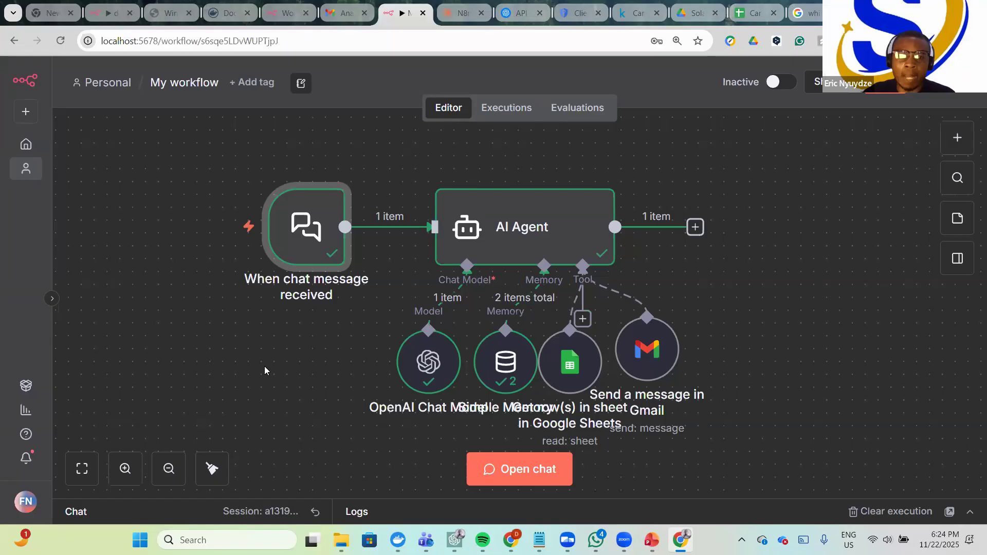
scroll(792, 371, "down", 2)
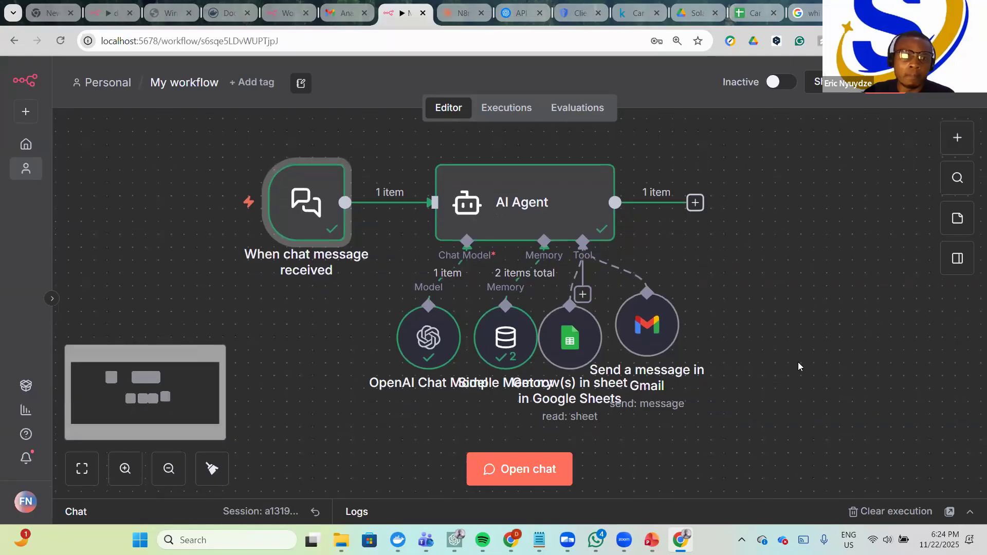
scroll(798, 362, "up", 1)
scroll(235, 329, "right", 15)
scroll(236, 330, "up", 9)
scroll(495, 340, "left", 10)
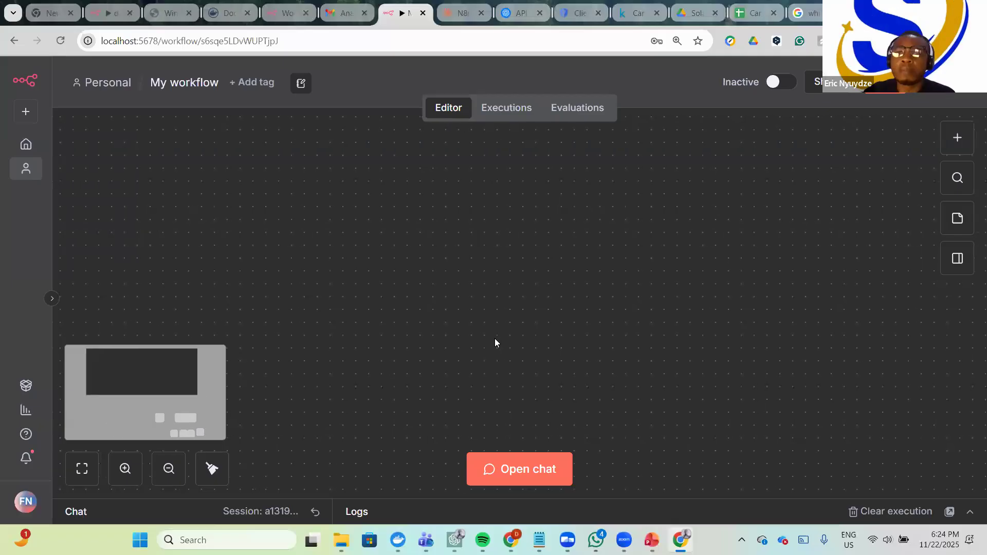
scroll(494, 338, "left", 14)
scroll(420, 309, "up", 12)
scroll(439, 311, "left", 10)
scroll(561, 352, "left", 15)
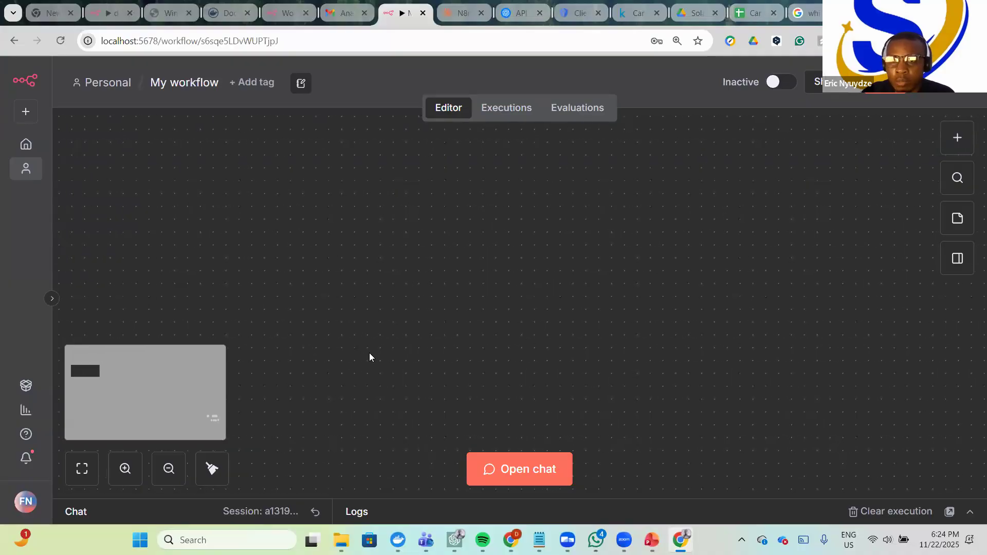
scroll(370, 355, "up", 3)
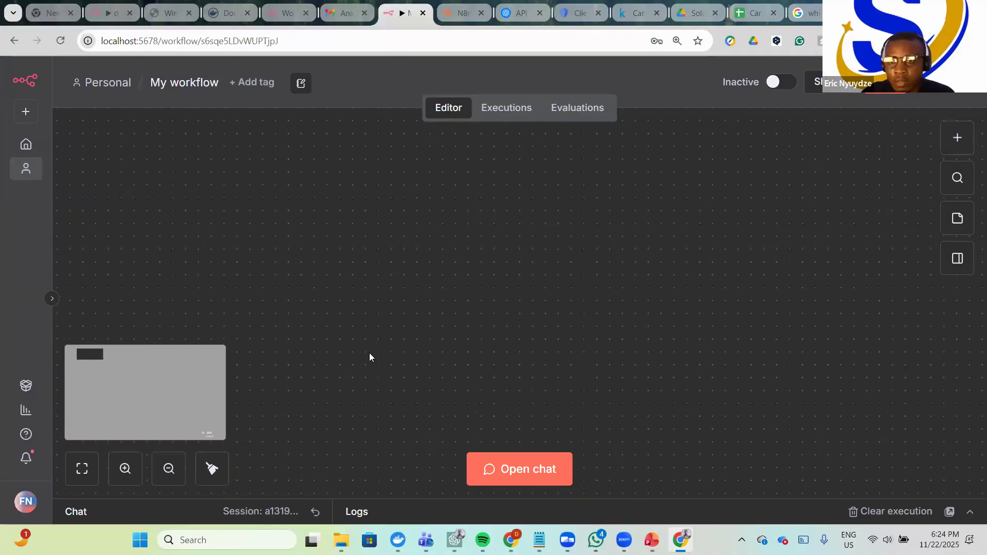
scroll(369, 353, "up", 10)
scroll(370, 352, "up", 5)
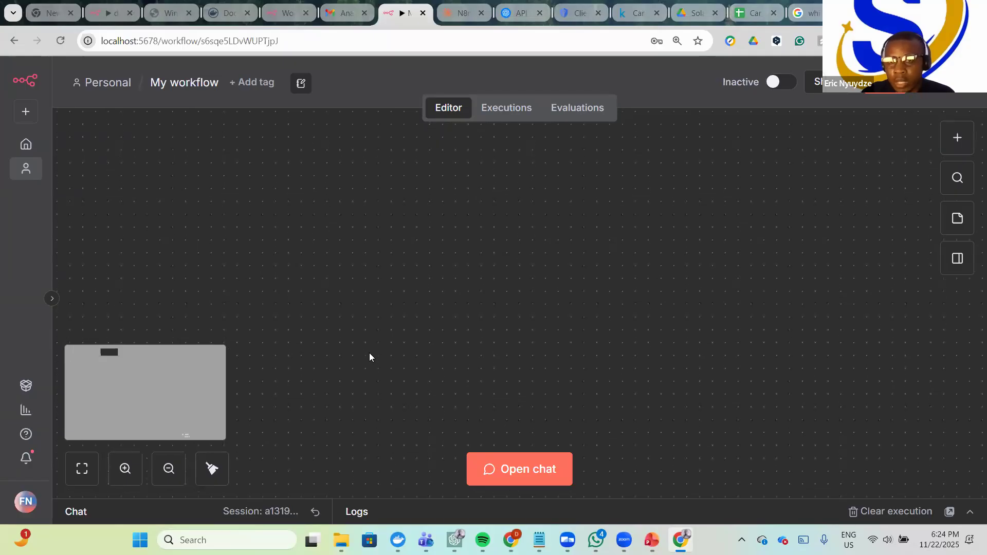
scroll(369, 357, "left", 2)
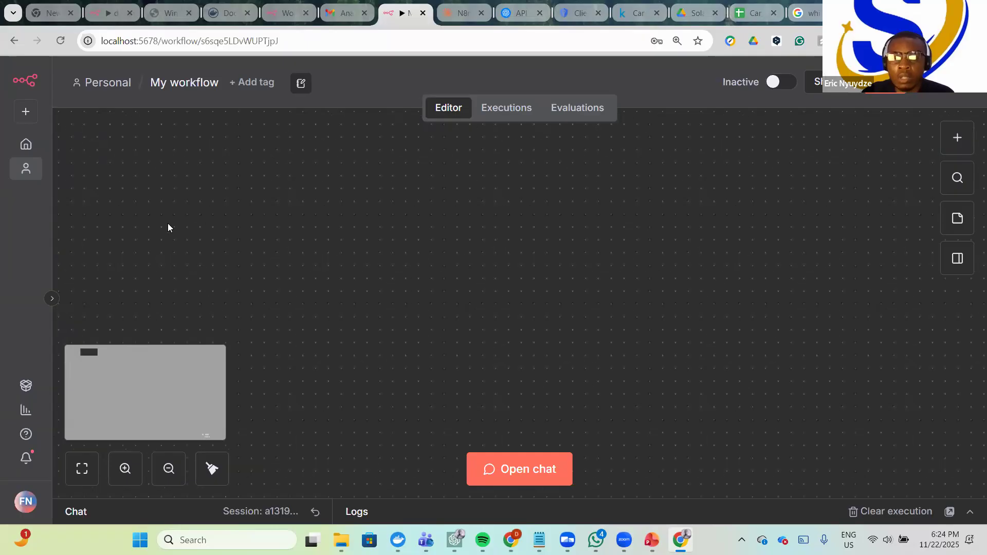
left_click(25, 144)
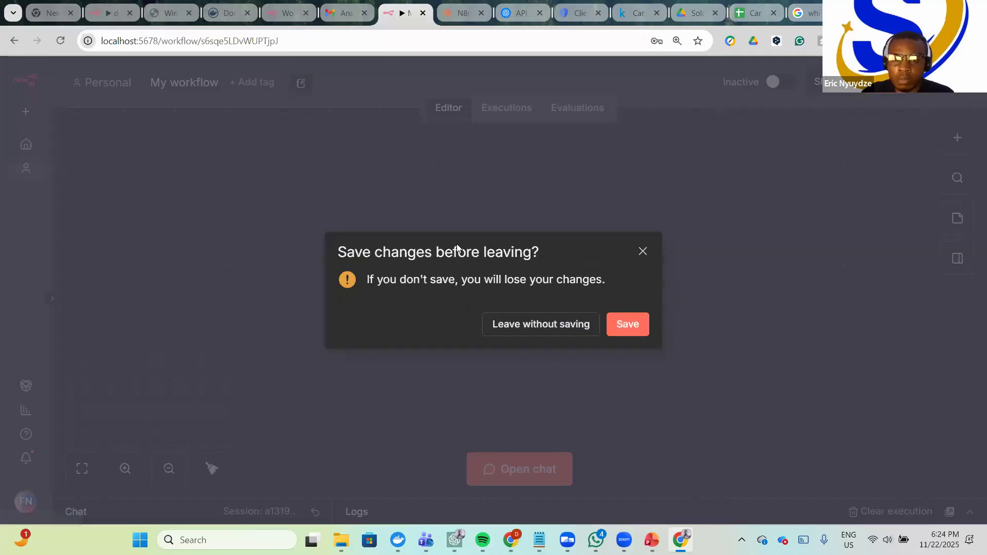
left_click(643, 251)
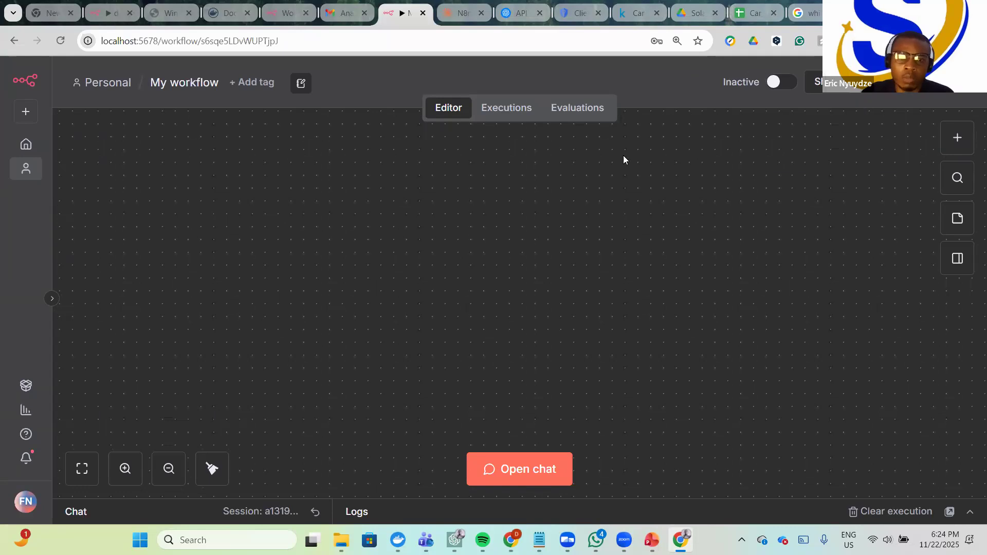
scroll(434, 218, "up", 15)
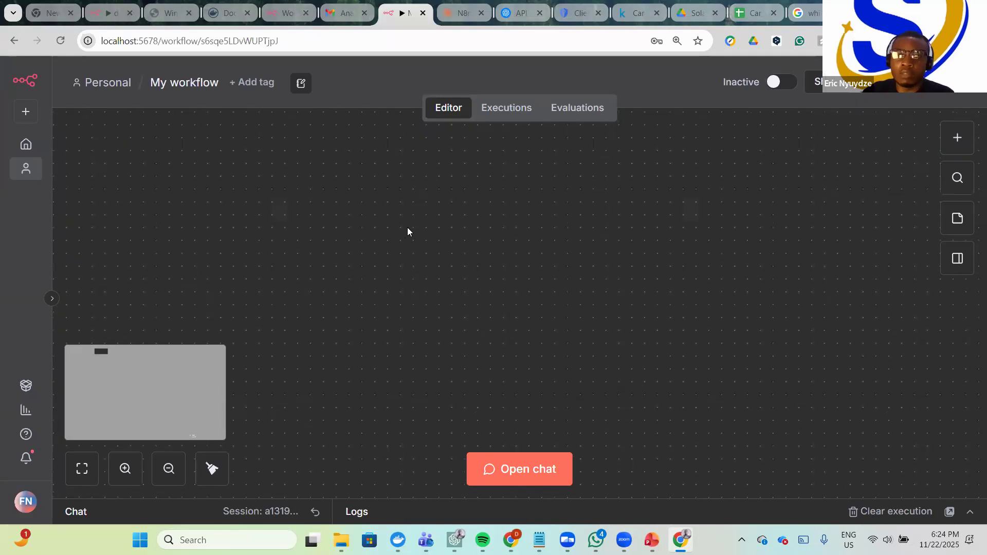
- Replace the 'My workflow' title with 'Data Analysis v3' and commit the name
left_click(183, 84)
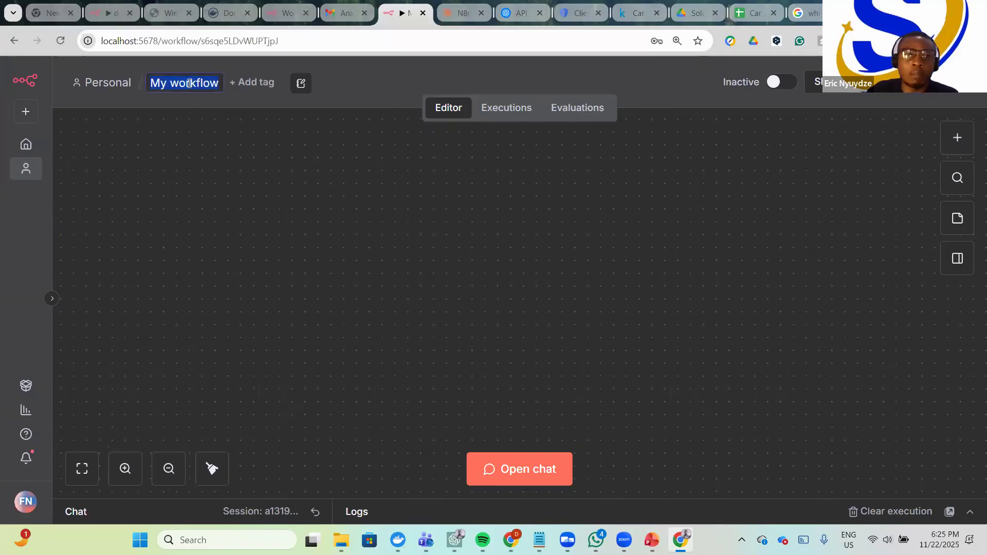
type("M")
key("BackSpace")
type("Data Analysis")
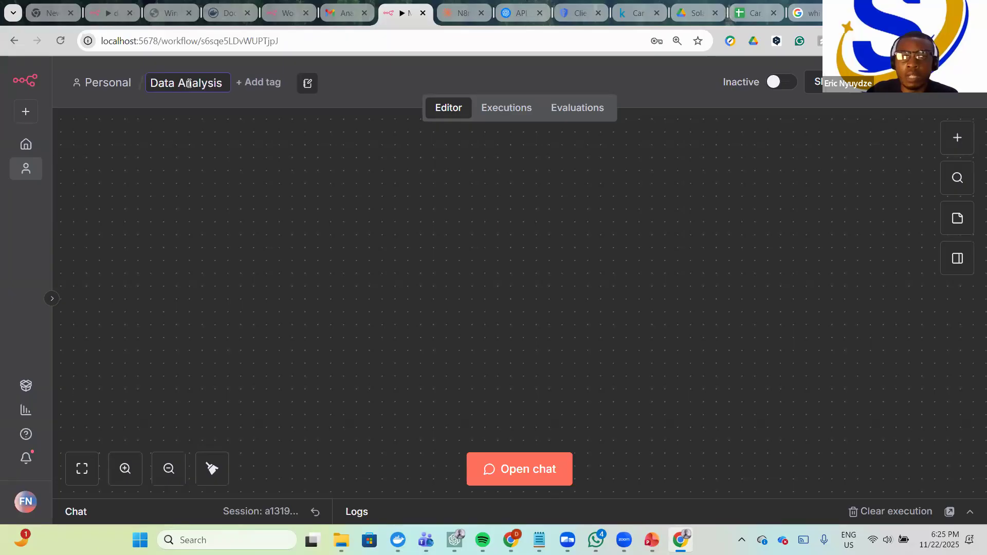
type(" v3")
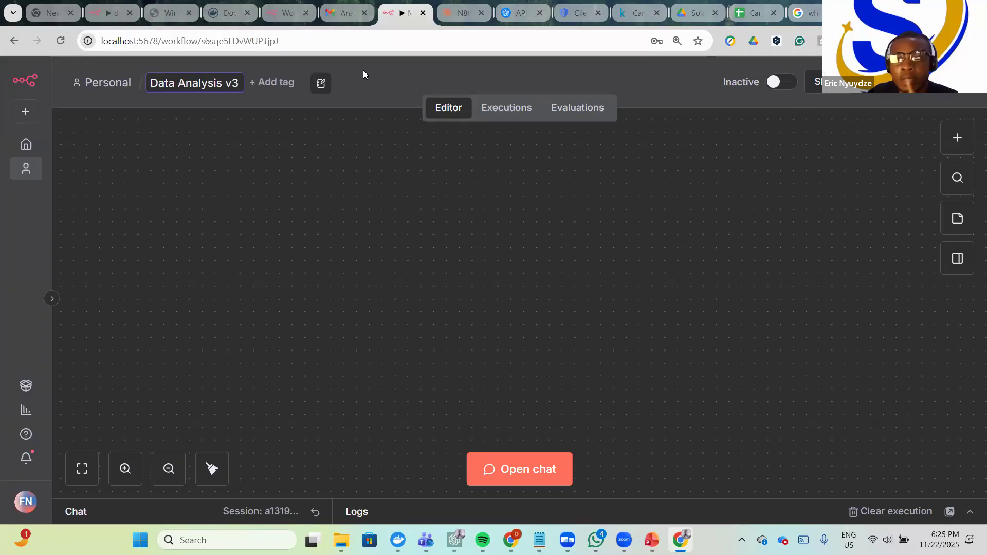
left_click(285, 58)
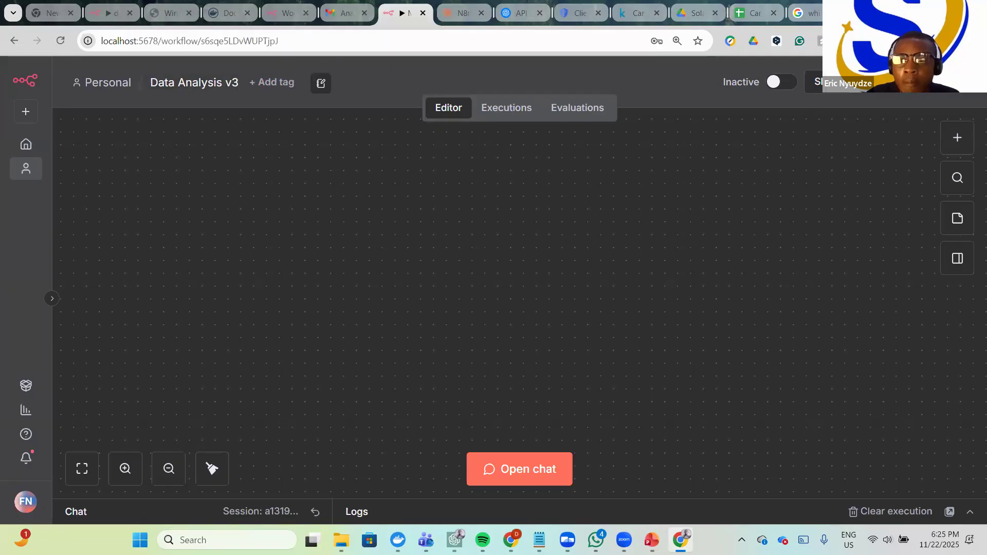
left_click_drag(532, 274, 347, 270)
scroll(348, 275, "left", 7)
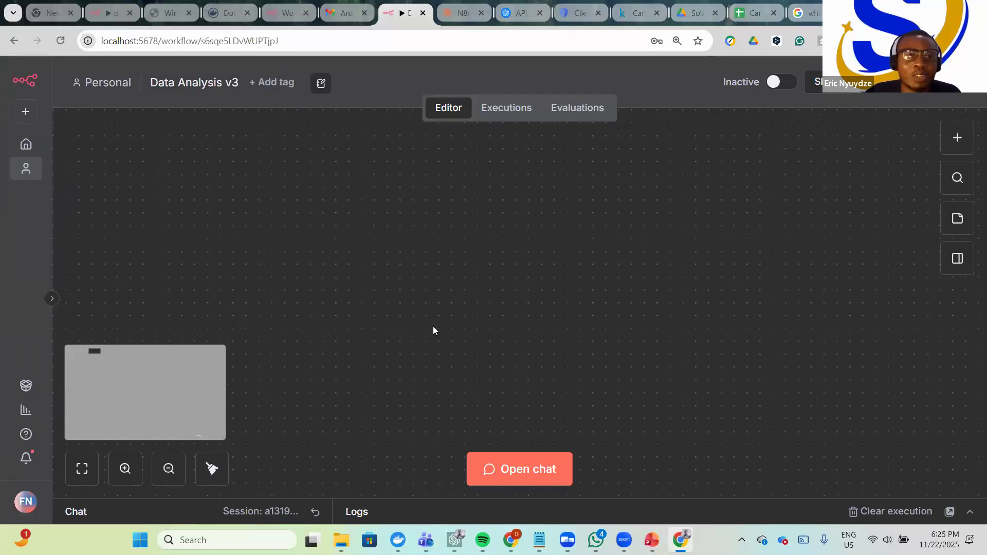
scroll(441, 308, "left", 3)
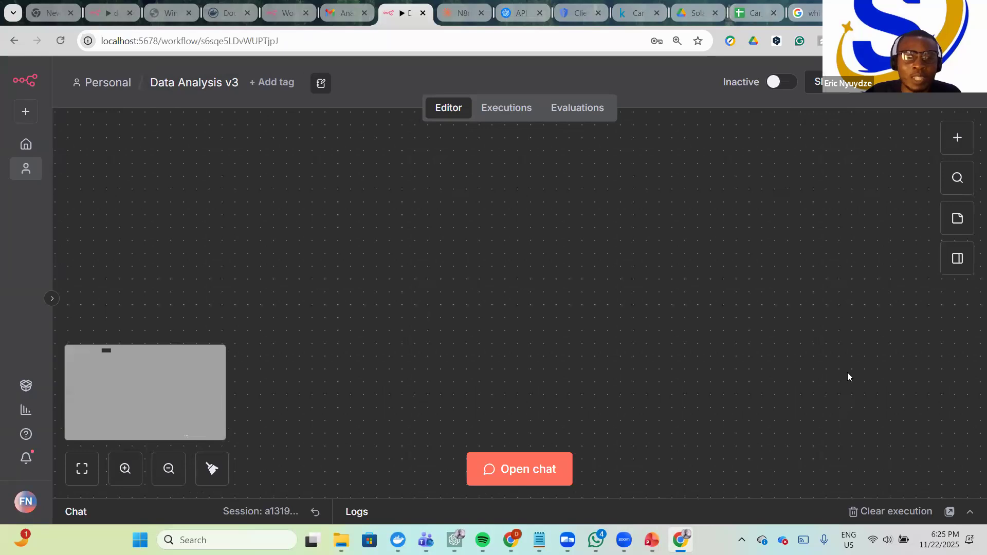
scroll(457, 231, "left", 1)
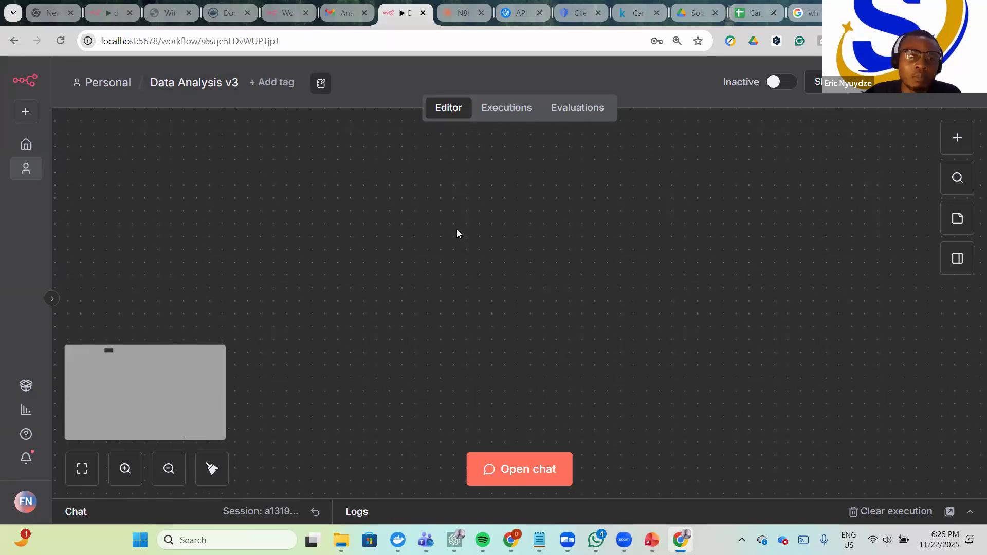
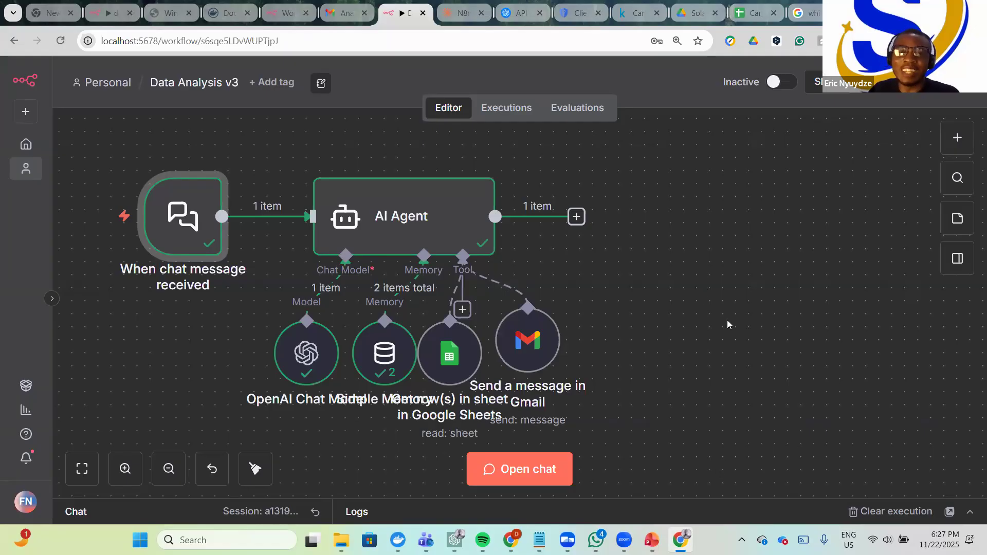
- Pan across the Data Analysis v3 canvas to review the agent, model, memory, Sheets and Gmail nodes
scroll(729, 324, "left", 3)
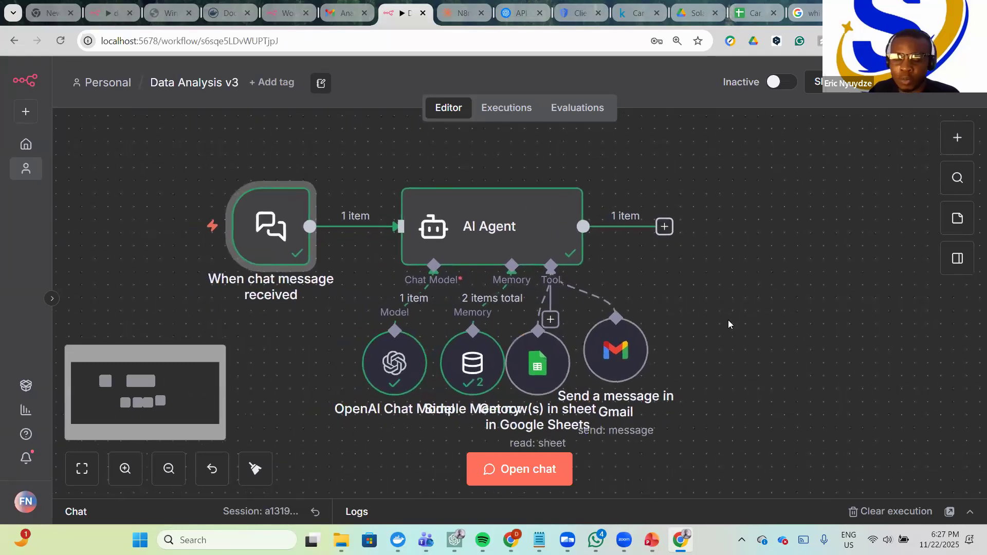
scroll(728, 324, "left", 1)
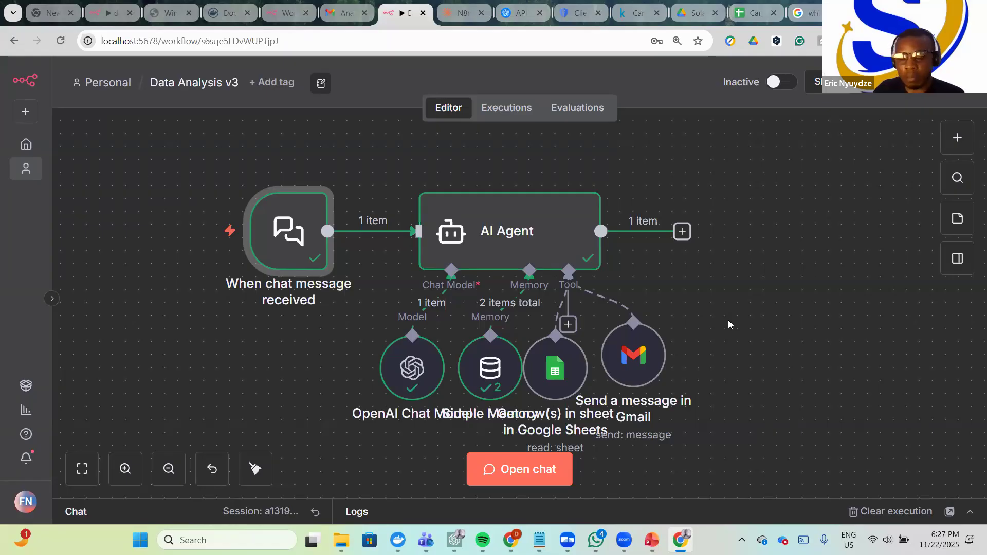
scroll(728, 321, "down", 1)
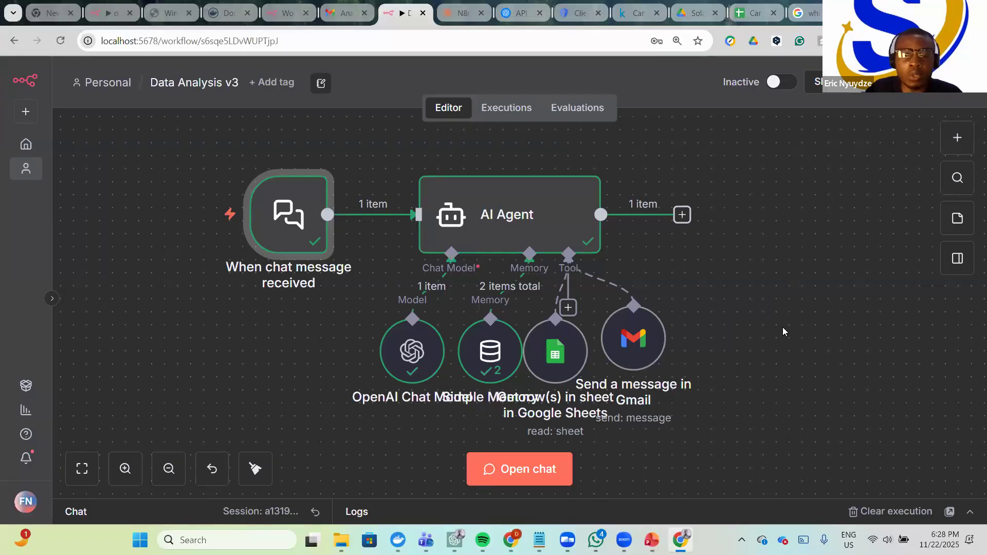
- Shift the Google Sheets tool node slightly right, directly beneath the AI Agent's Tool connector
left_click(585, 358)
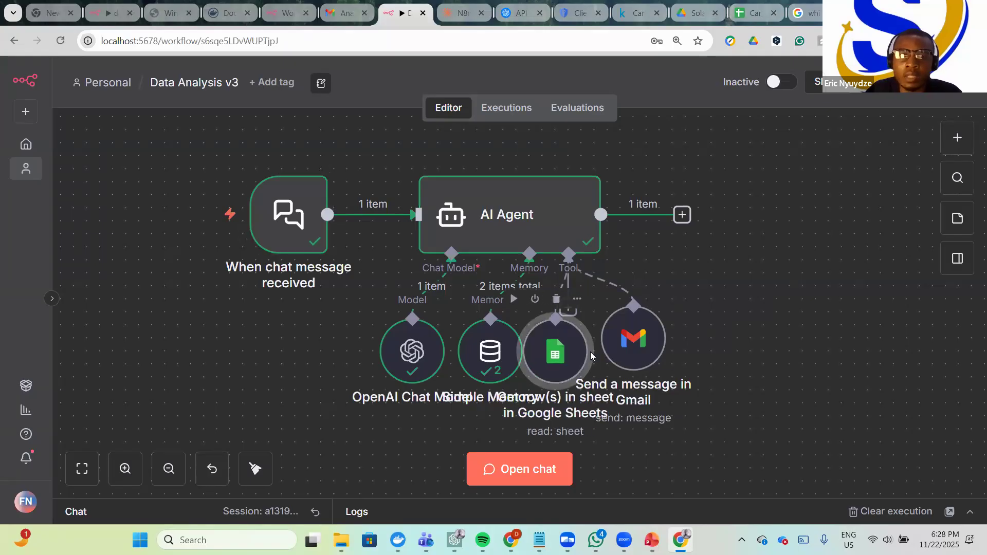
left_click_drag(590, 352, 593, 357)
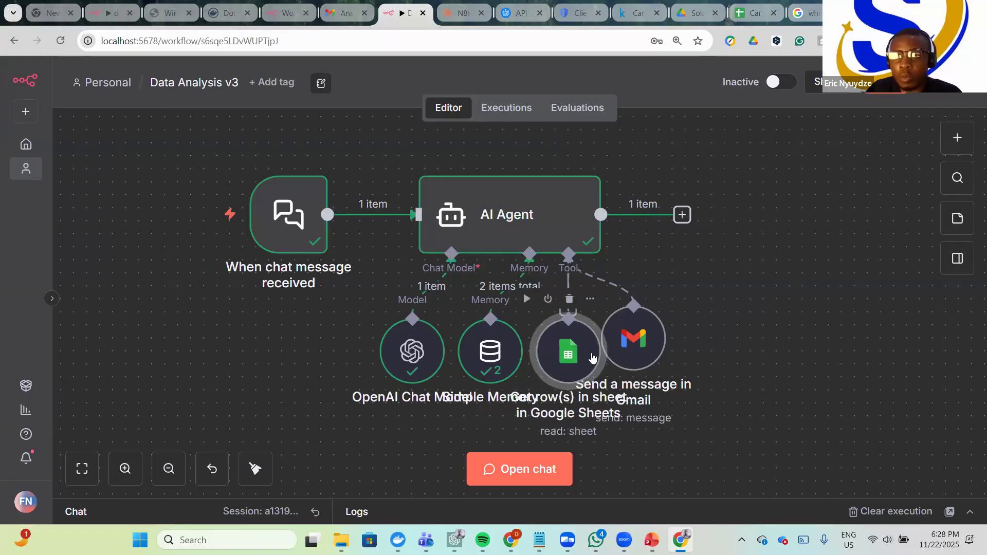
left_click(813, 293)
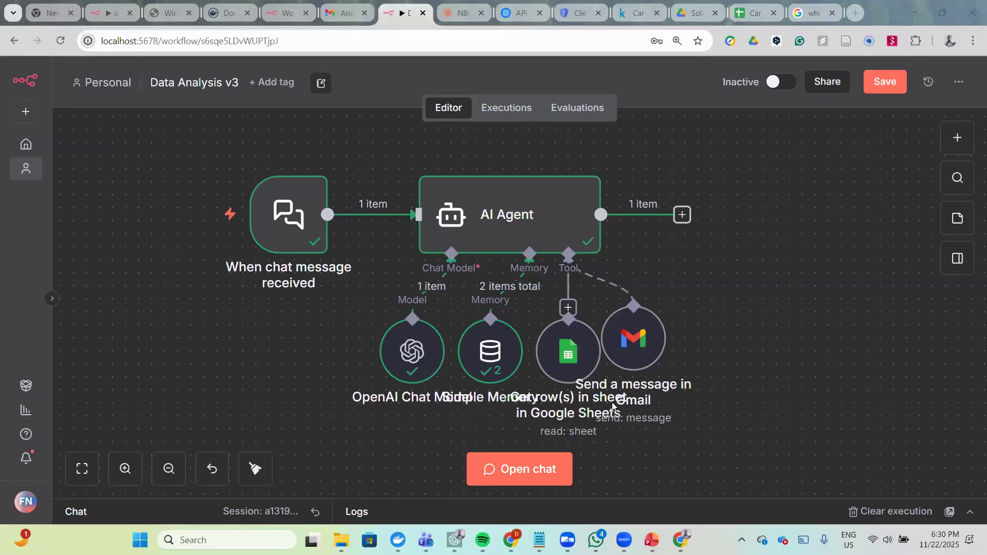
scroll(733, 417, "down", 2)
scroll(736, 409, "up", 1)
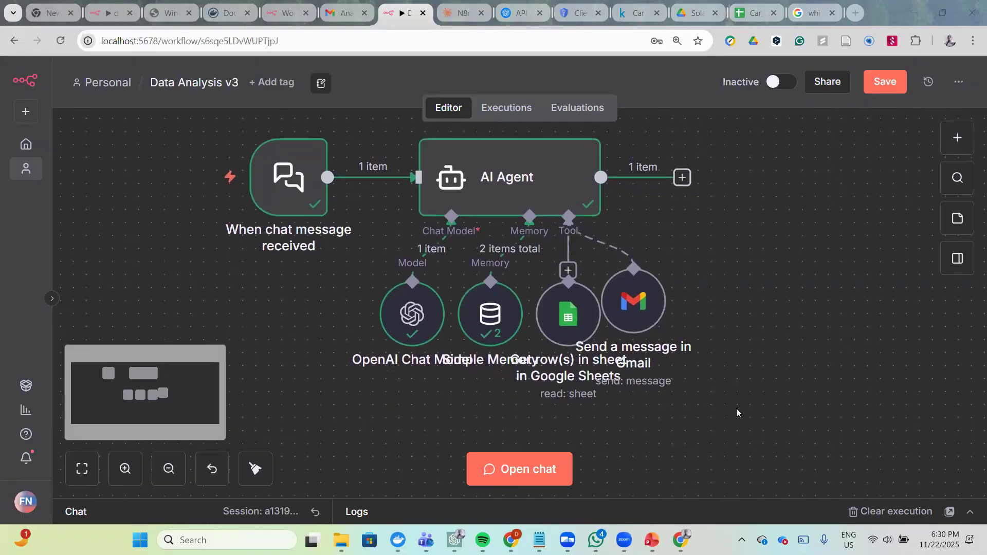